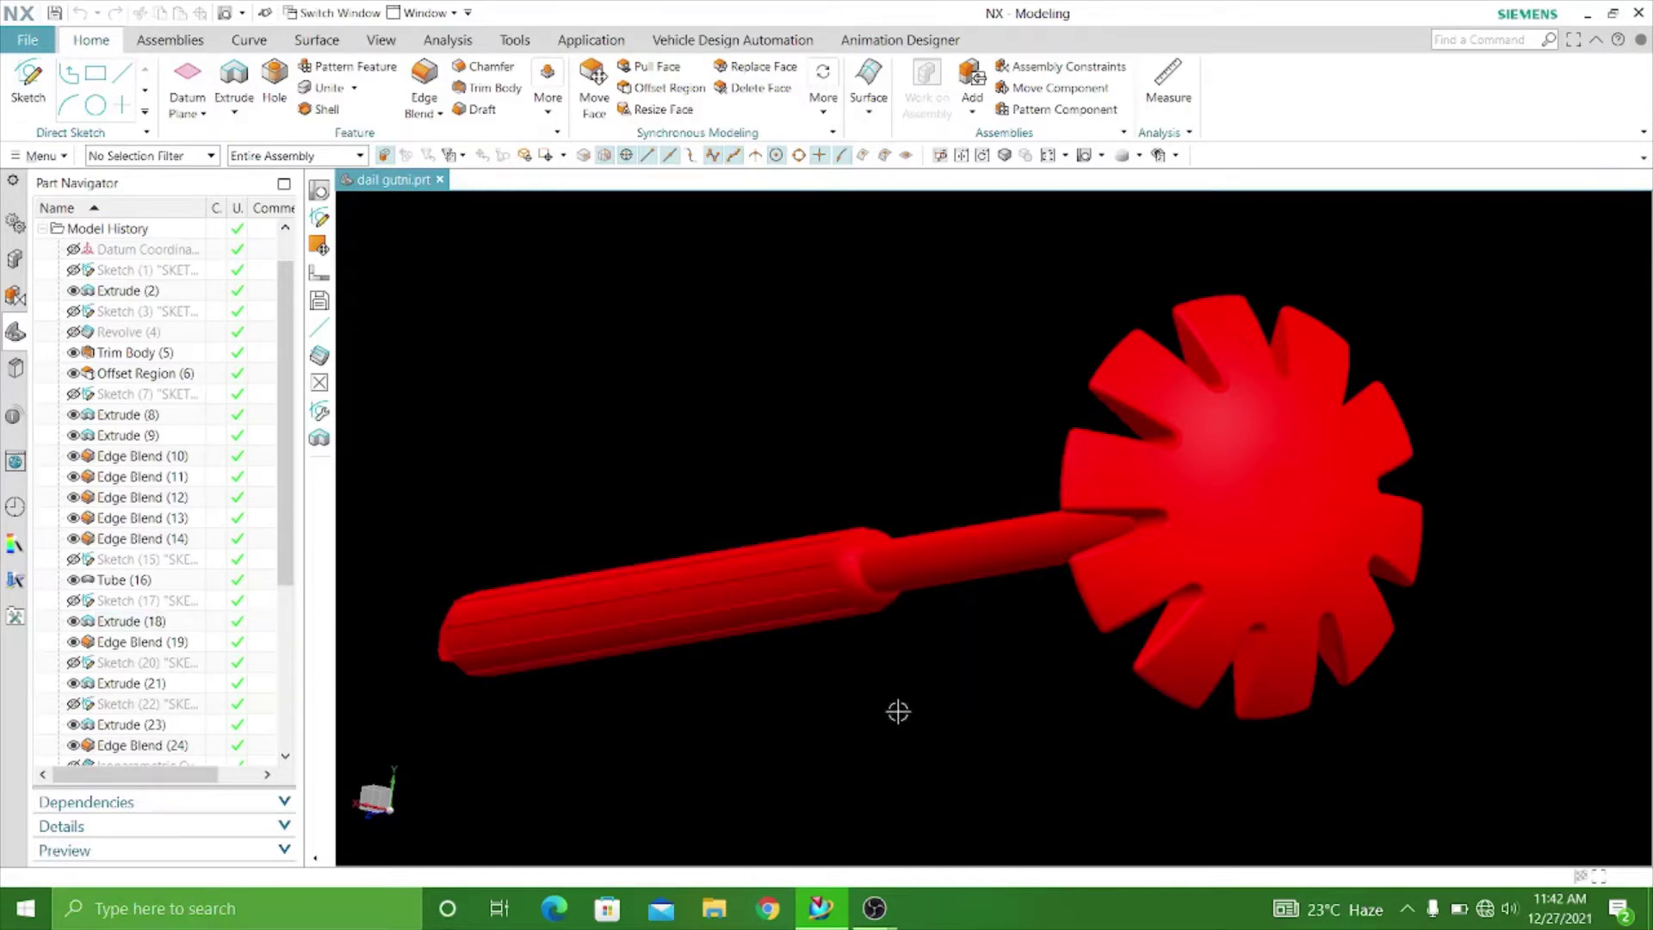
Orbit the view to inspect the finished toothed disc and shaft from several angles.
{"action": "mouse_move", "coordinate": [899, 711]}
{"action": "middle_mouse_down"}
{"action": "mouse_move", "coordinate": [1104, 732]}
{"action": "mouse_move", "coordinate": [896, 679]}
{"action": "mouse_move", "coordinate": [1107, 668]}
{"action": "mouse_move", "coordinate": [1269, 624]}
{"action": "middle_mouse_up"}
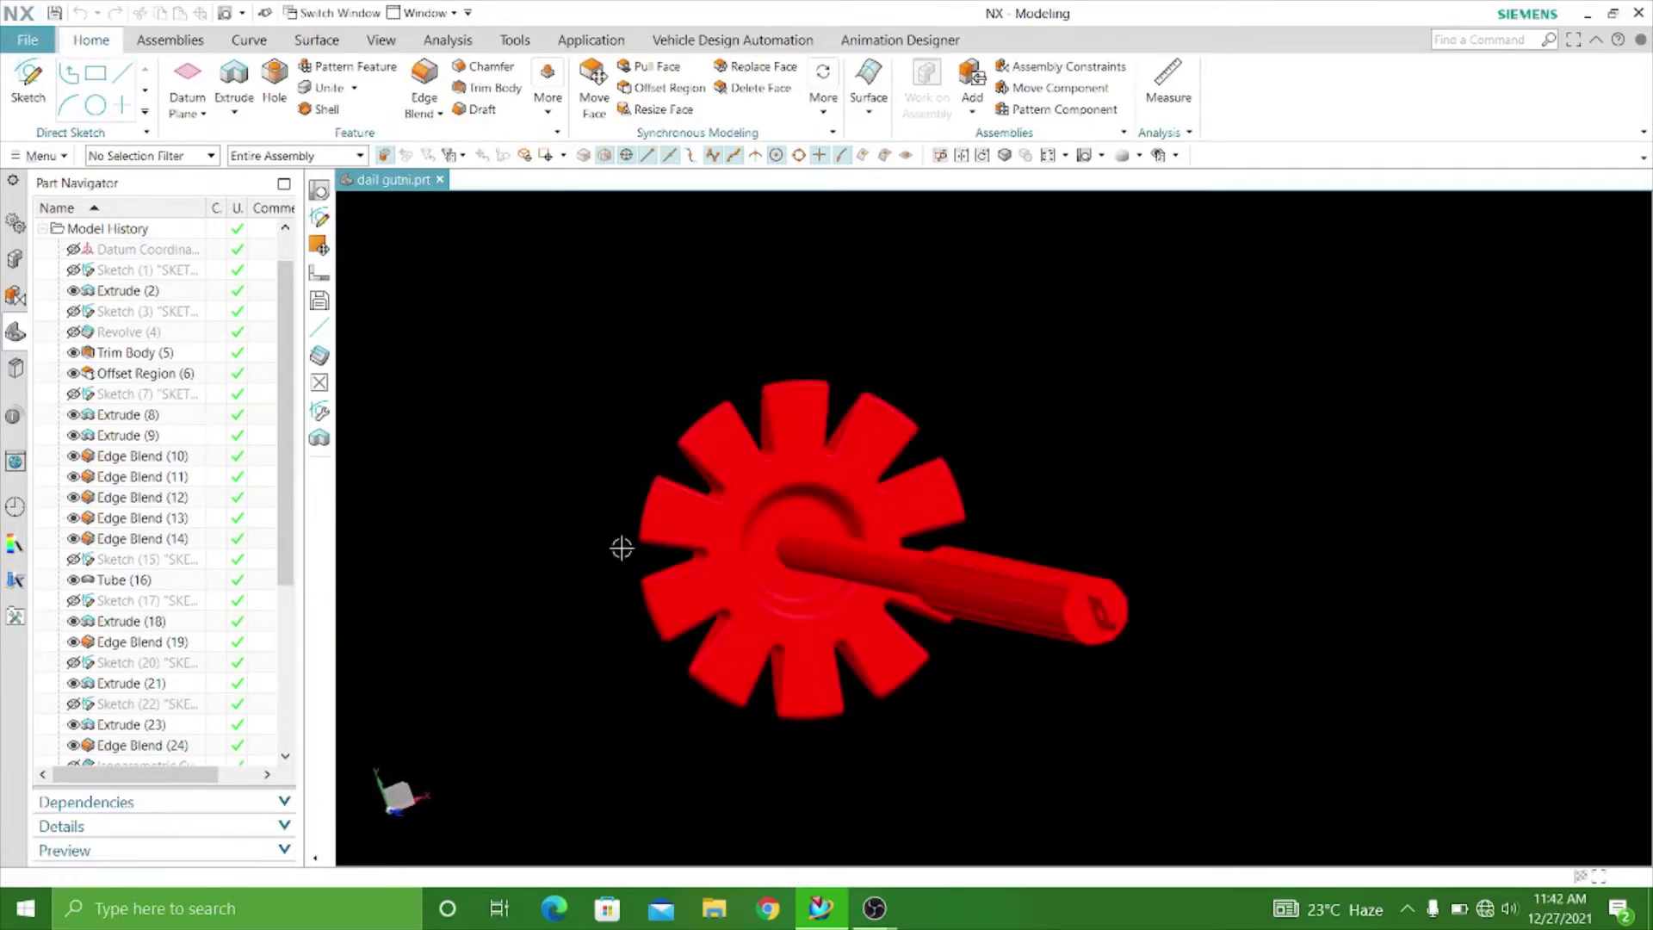
{"action": "mouse_move", "coordinate": [622, 548]}
{"action": "middle_mouse_down"}
{"action": "mouse_move", "coordinate": [890, 553]}
{"action": "mouse_move", "coordinate": [926, 617]}
{"action": "mouse_move", "coordinate": [801, 649]}
{"action": "mouse_move", "coordinate": [756, 576]}
{"action": "mouse_move", "coordinate": [862, 594]}
{"action": "middle_mouse_up"}
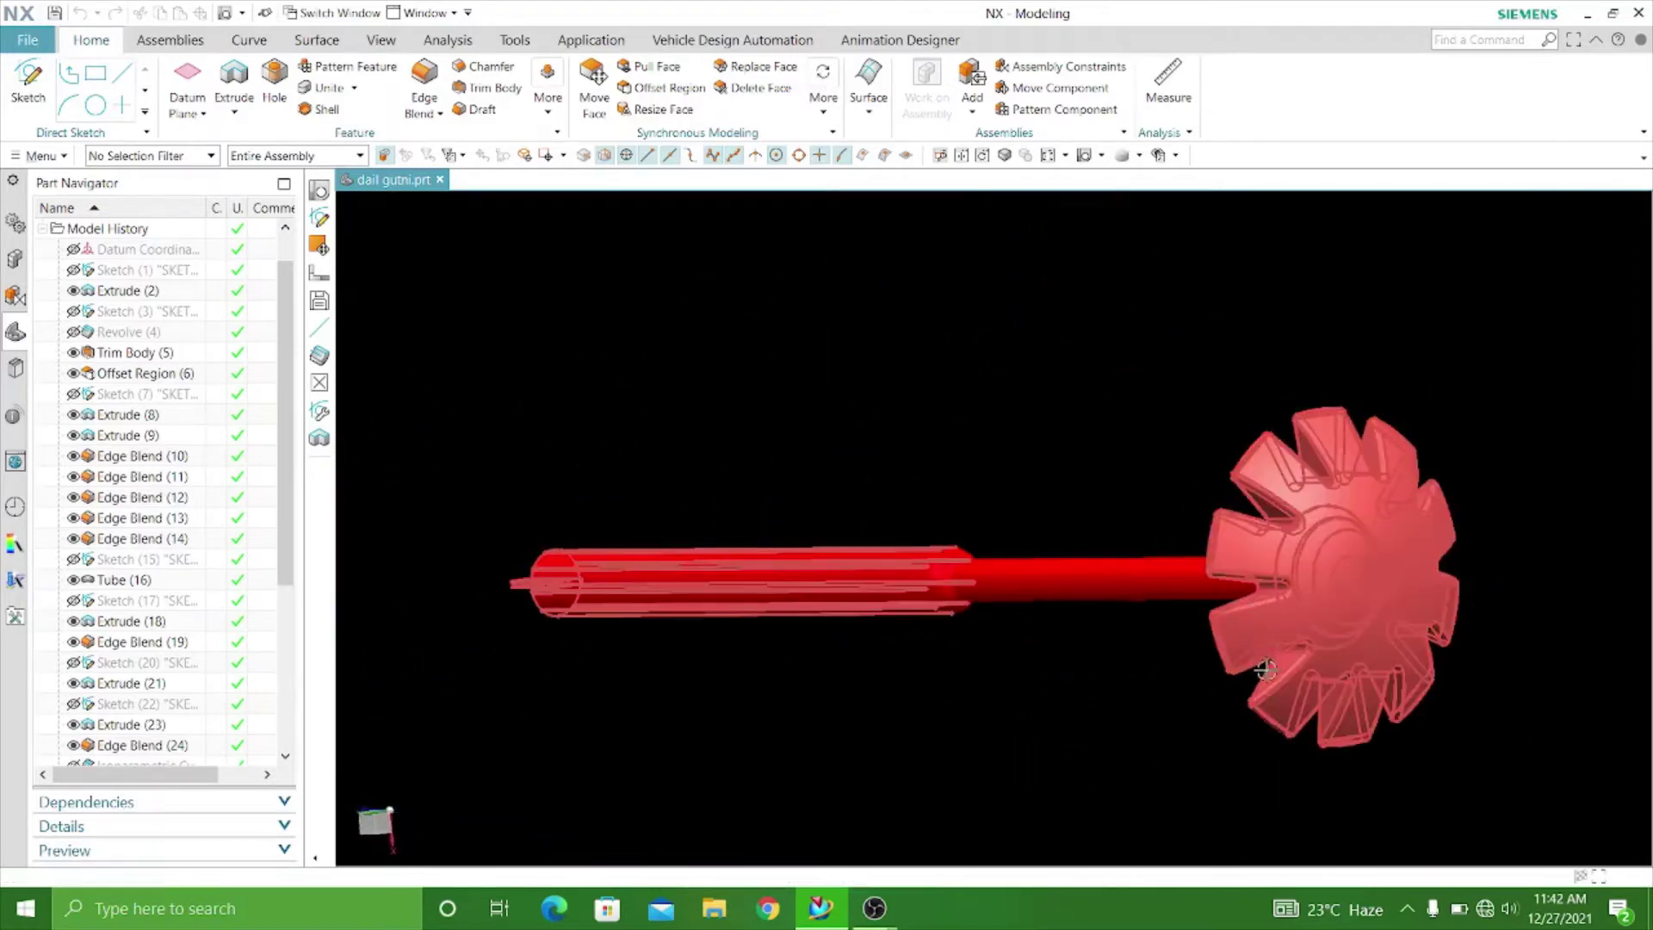
{"action": "mouse_move", "coordinate": [1112, 715]}
{"action": "middle_mouse_down"}
{"action": "mouse_move", "coordinate": [859, 674]}
{"action": "mouse_move", "coordinate": [858, 690]}
{"action": "middle_mouse_up"}
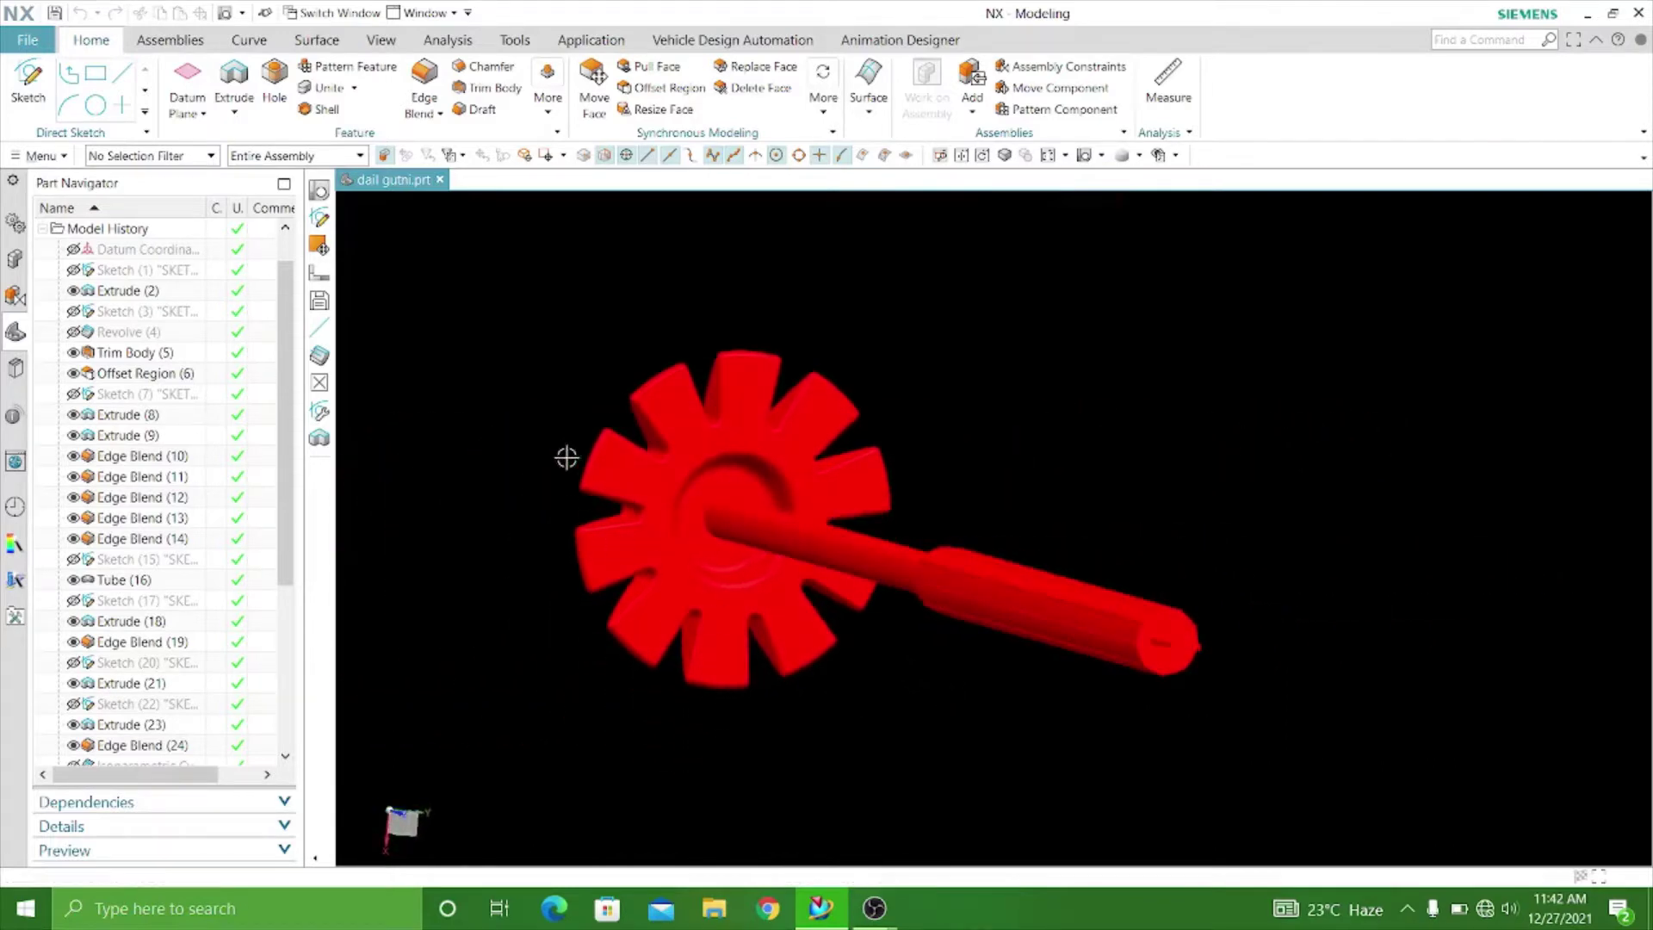
{"action": "scroll", "coordinate": [566, 457], "scroll_direction": "down", "scroll_amount": 2}
{"action": "mouse_move", "coordinate": [508, 498]}
{"action": "middle_mouse_down"}
{"action": "mouse_move", "coordinate": [783, 528]}
{"action": "mouse_move", "coordinate": [903, 506]}
{"action": "mouse_move", "coordinate": [575, 454]}
{"action": "mouse_move", "coordinate": [505, 462]}
{"action": "middle_mouse_up"}
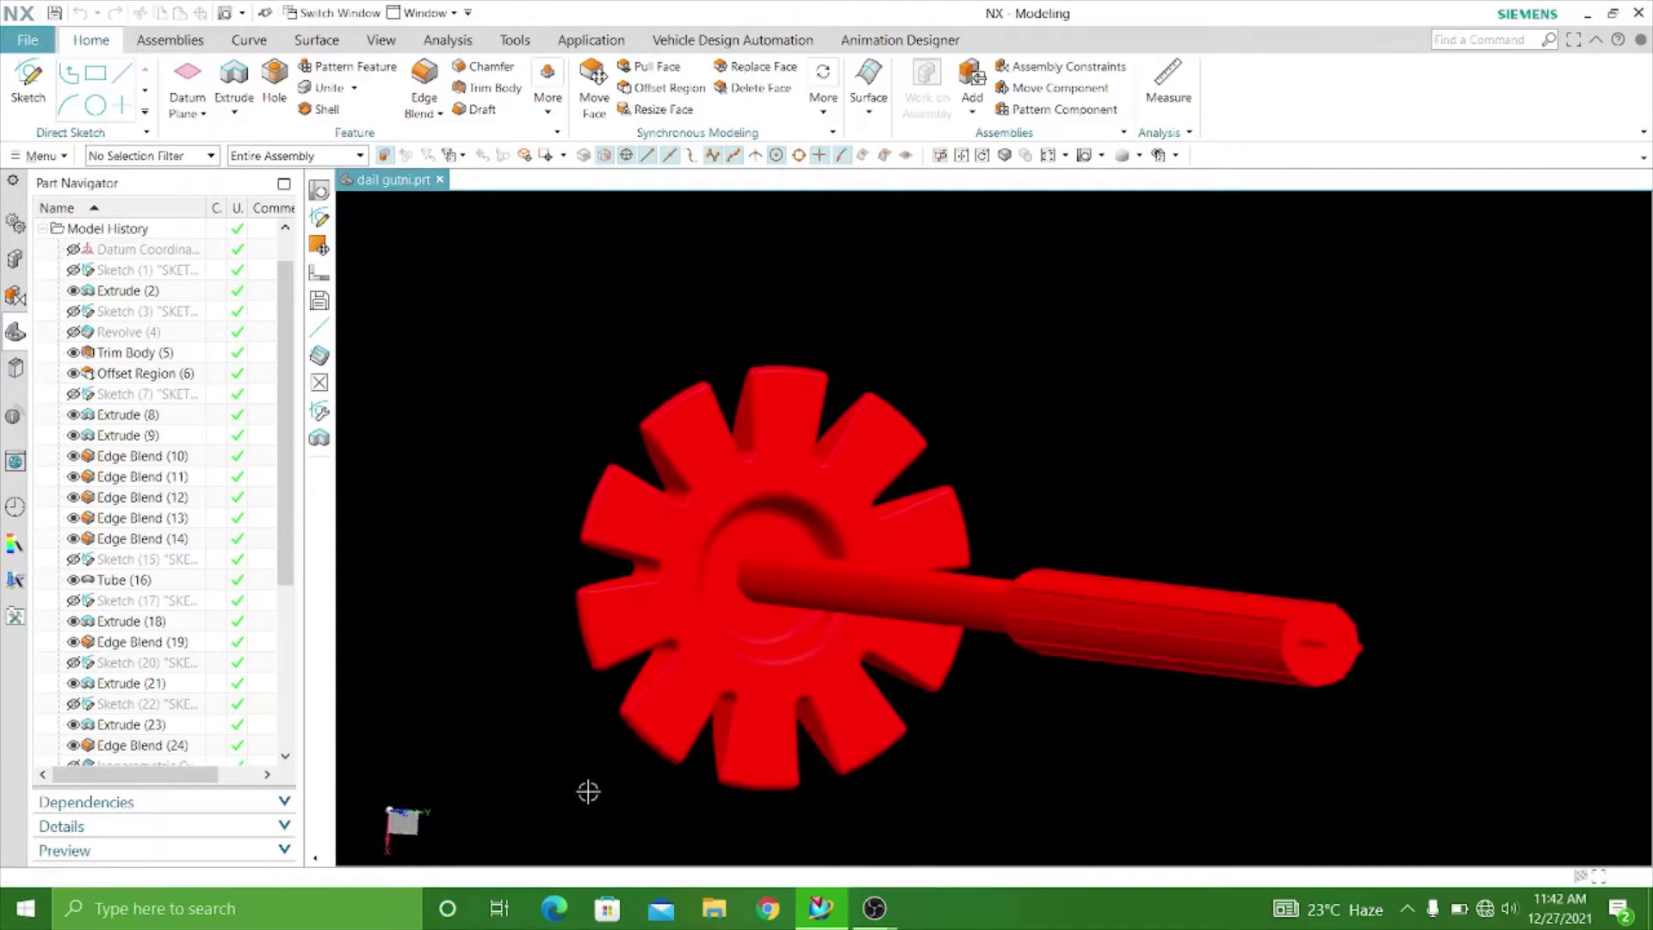
{"action": "mouse_move", "coordinate": [486, 706]}
{"action": "middle_mouse_down"}
{"action": "mouse_move", "coordinate": [845, 686]}
{"action": "mouse_move", "coordinate": [675, 663]}
{"action": "mouse_move", "coordinate": [513, 585]}
{"action": "middle_mouse_up"}
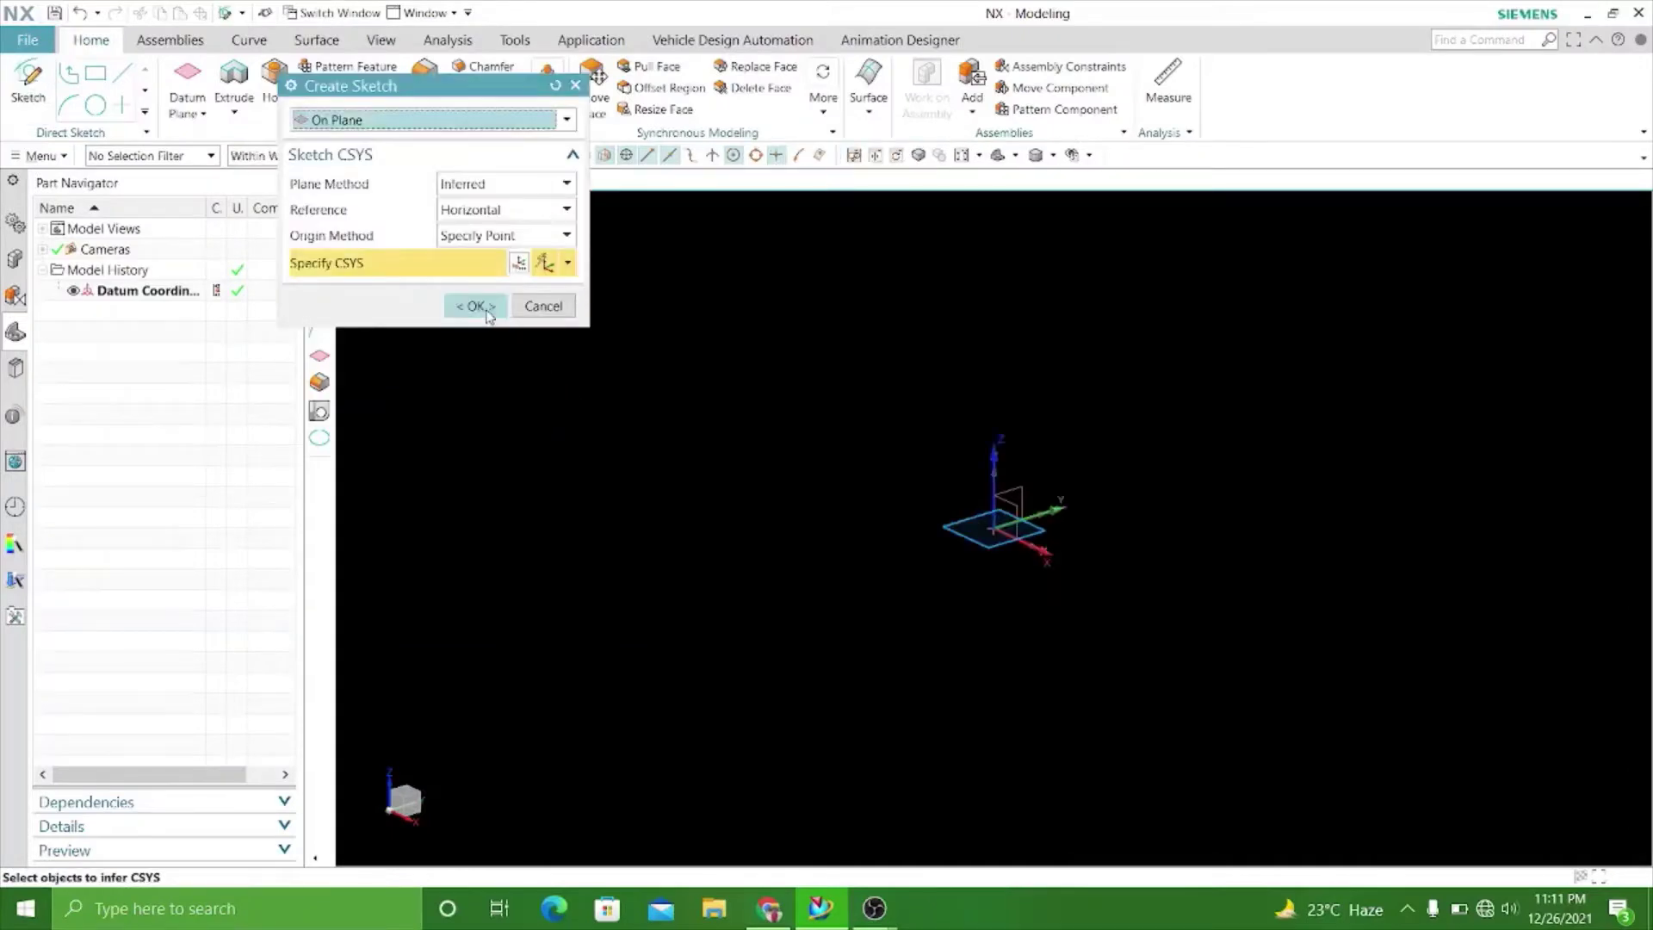
Sketch a 60 mm diameter circle at the origin on the XY plane.
{"action": "left_click", "coordinate": [482, 304]}
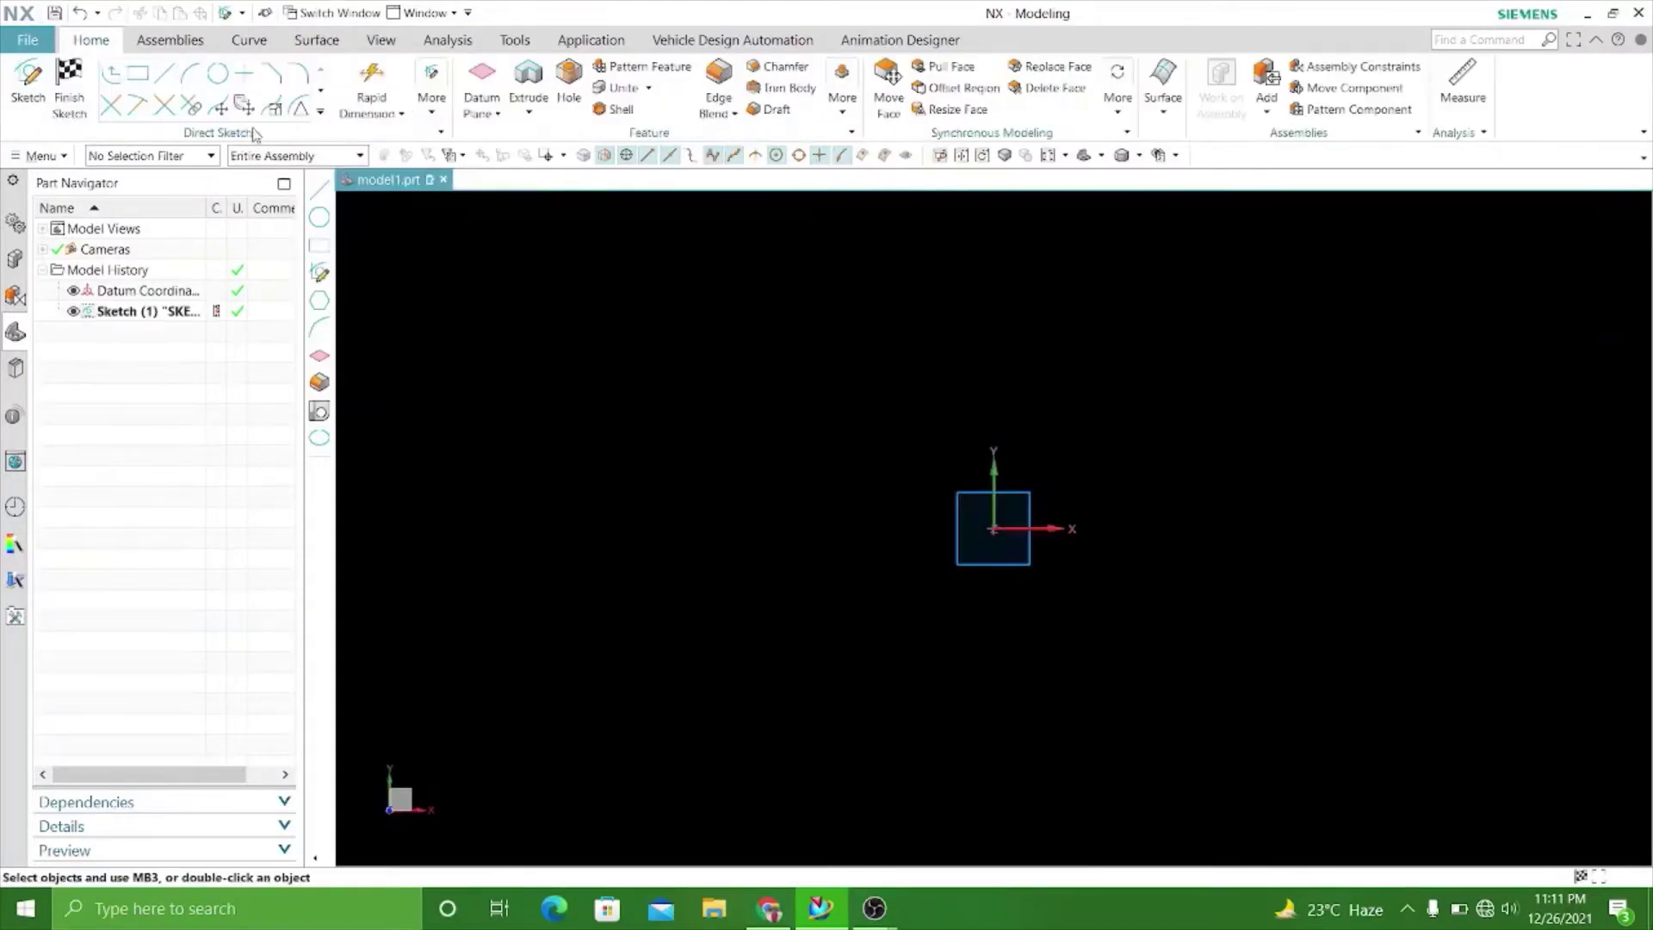
{"action": "left_click", "coordinate": [992, 529]}
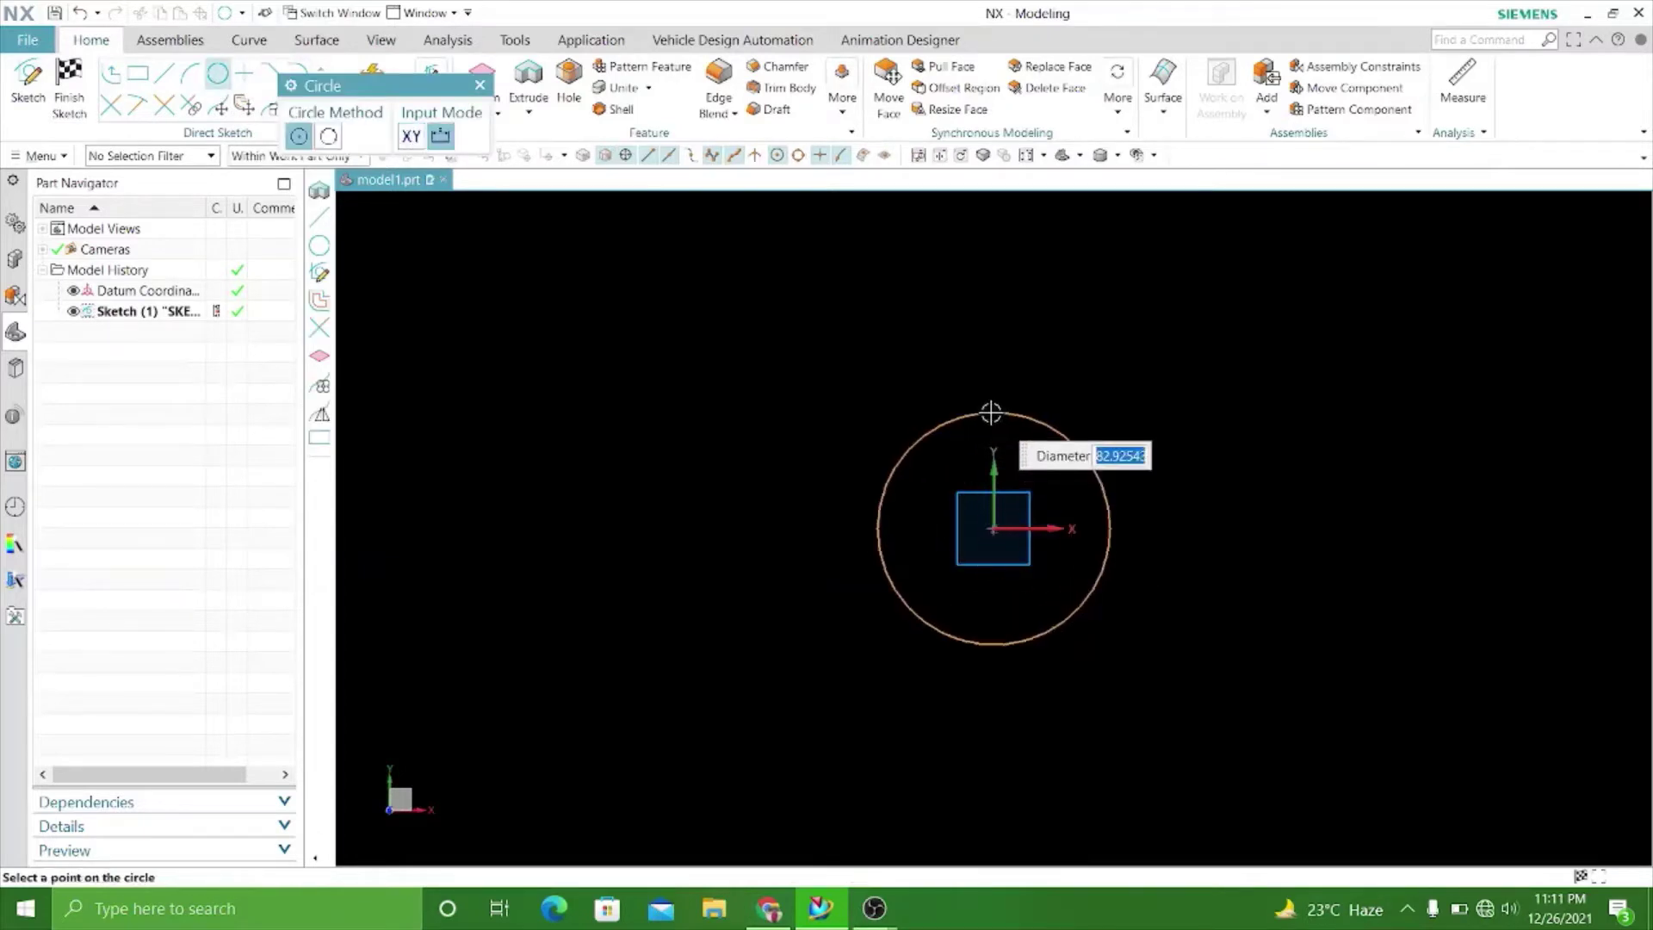
{"action": "key", "text": "Return"}
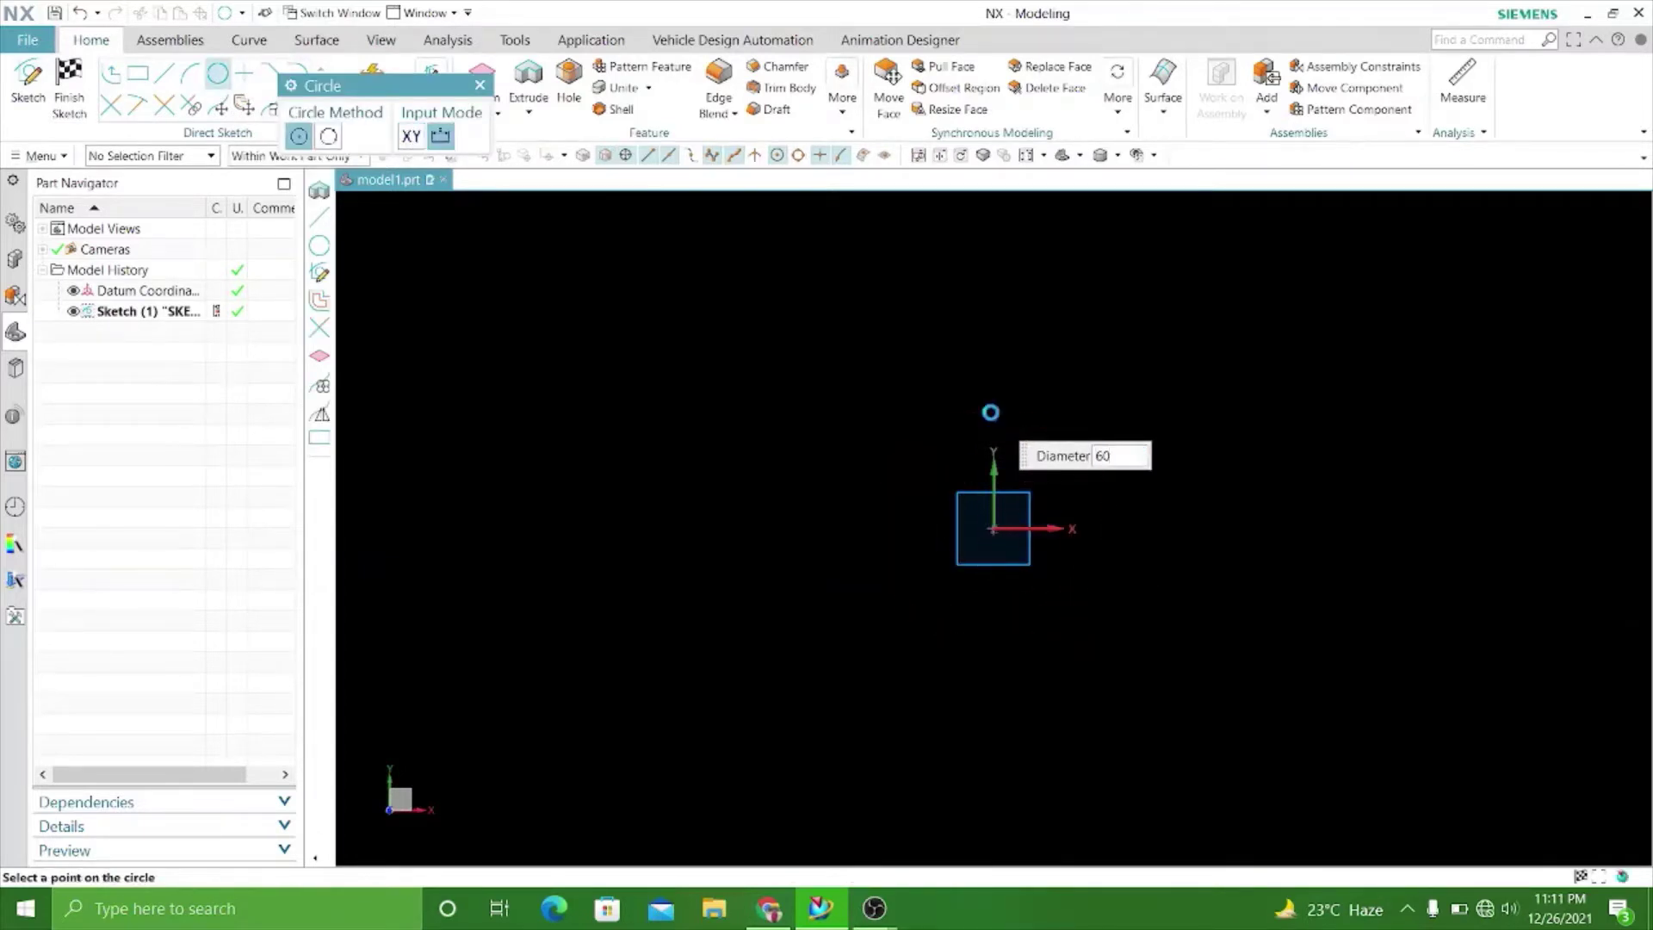
{"action": "left_click", "coordinate": [482, 86]}
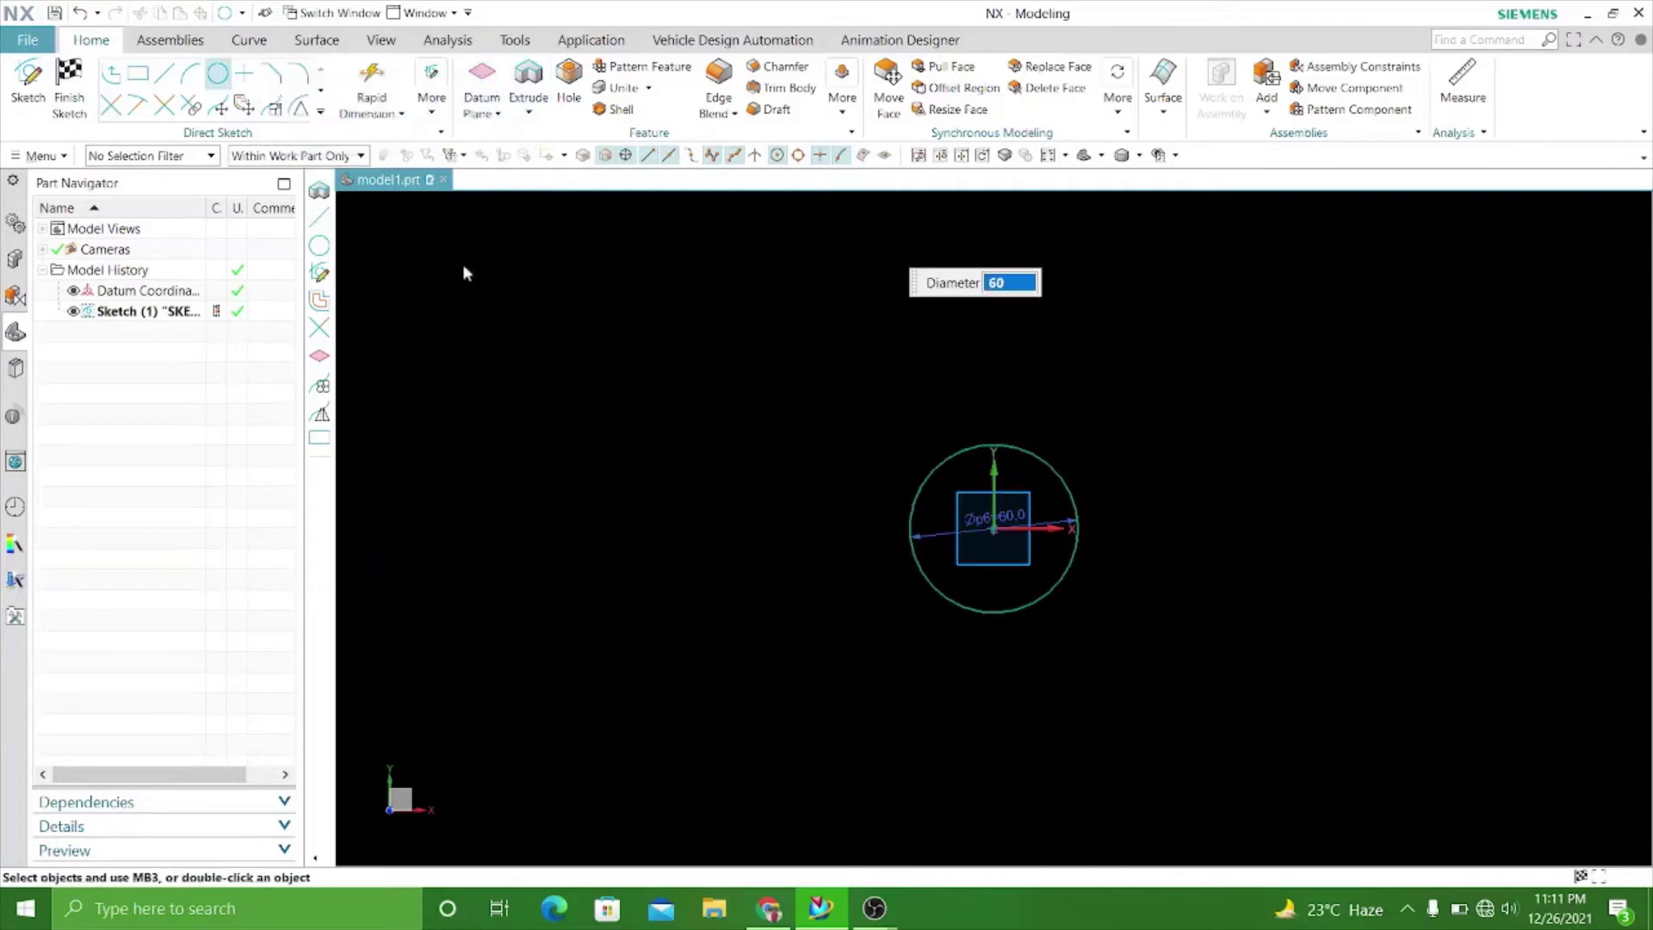
{"action": "left_click", "coordinate": [61, 102]}
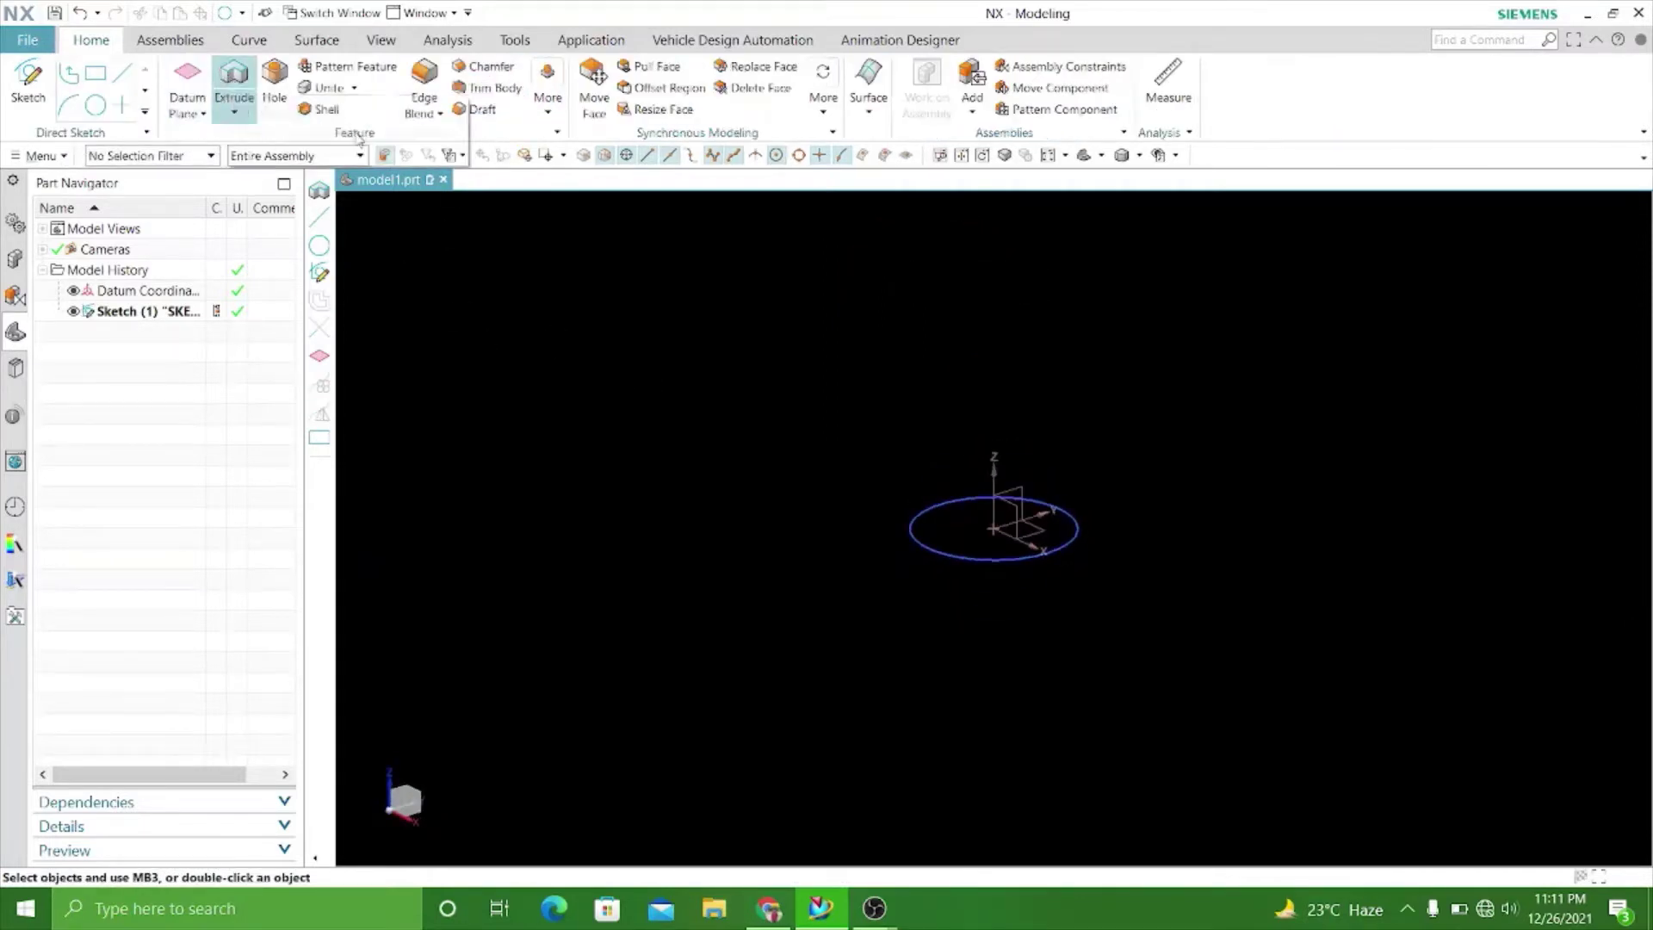
Extrude the circle 62 mm into a solid cylinder.
{"action": "left_click", "coordinate": [234, 82]}
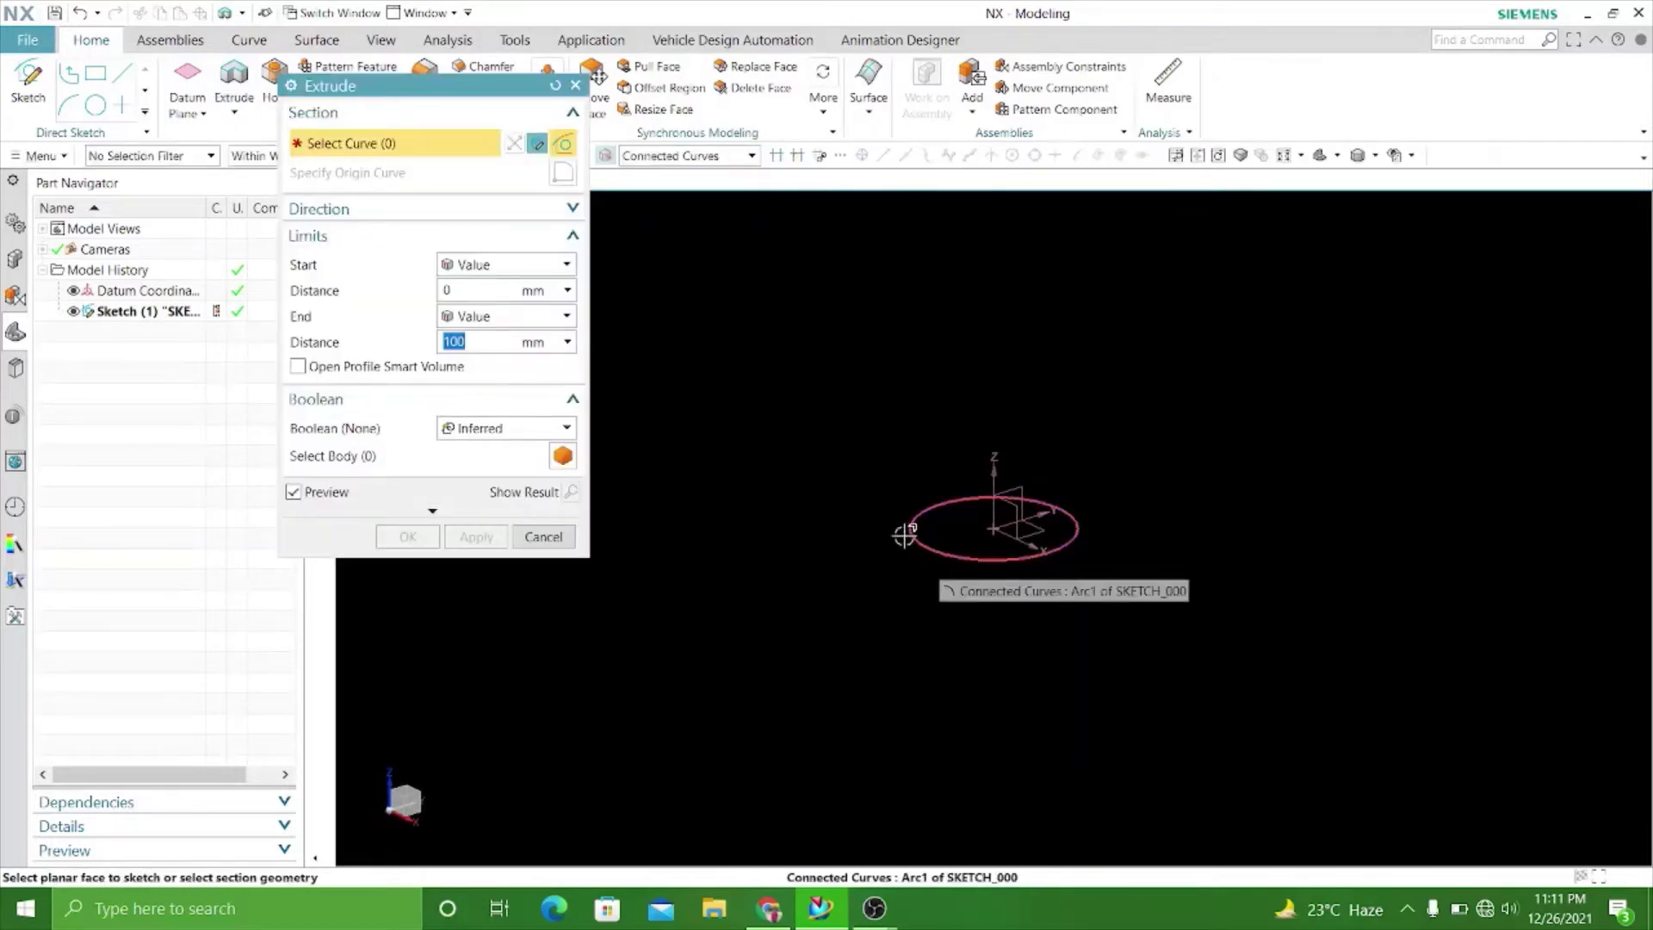
{"action": "left_click", "coordinate": [913, 535]}
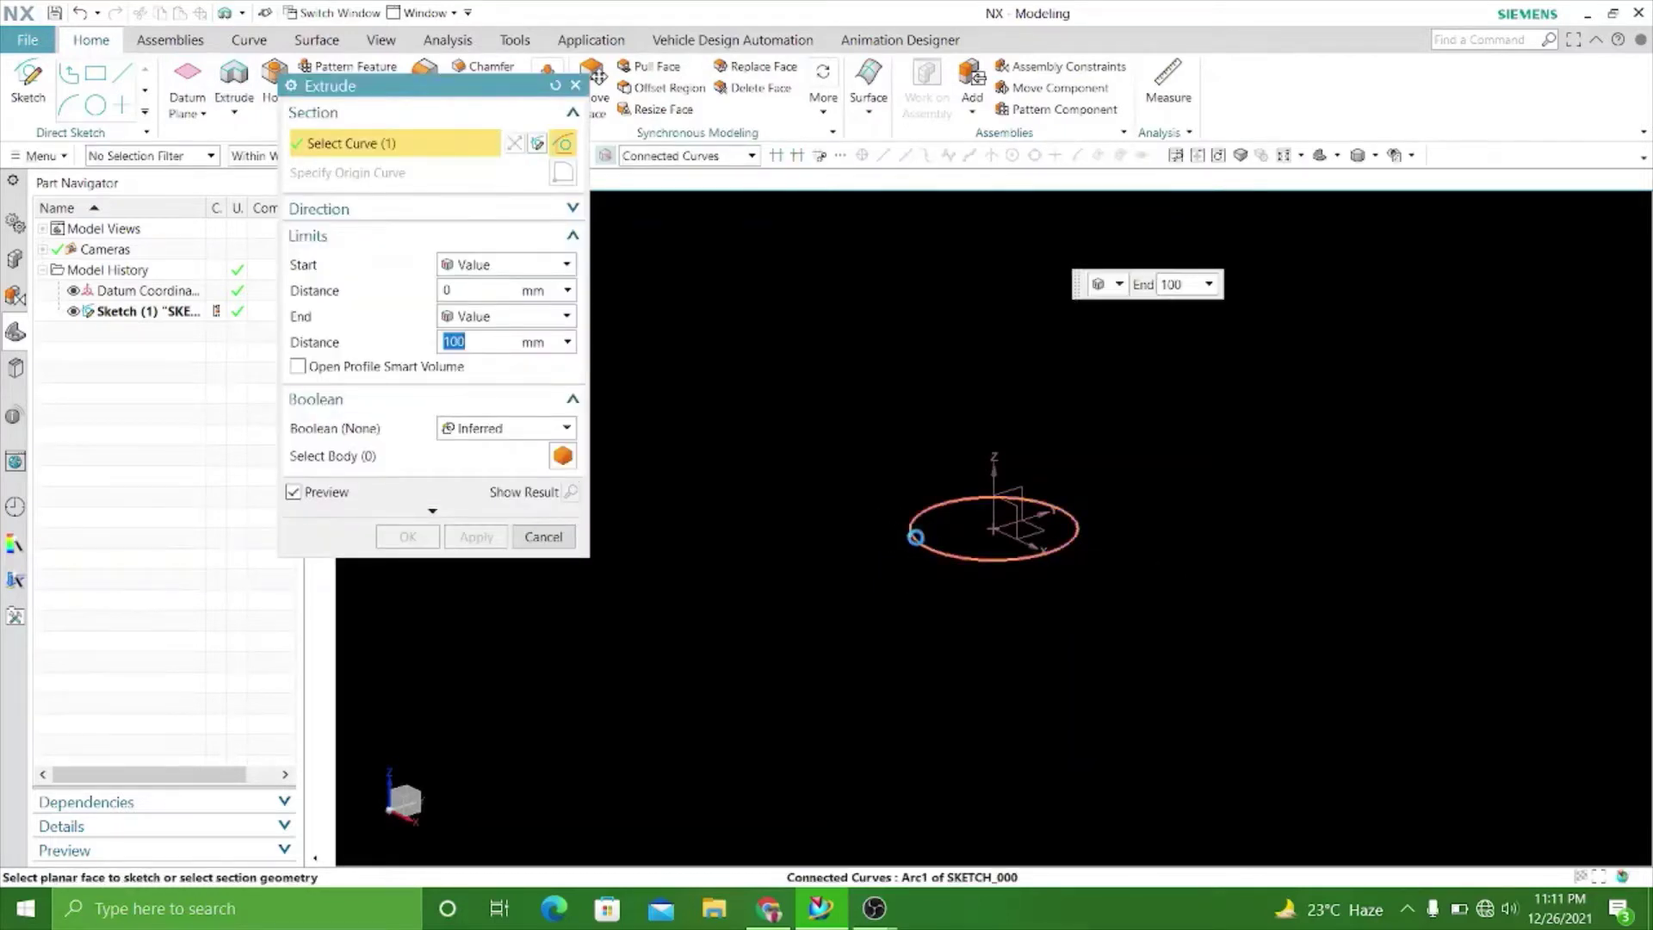
{"action": "middle_click_drag", "start_coordinate": [813, 586], "coordinate": [818, 560]}
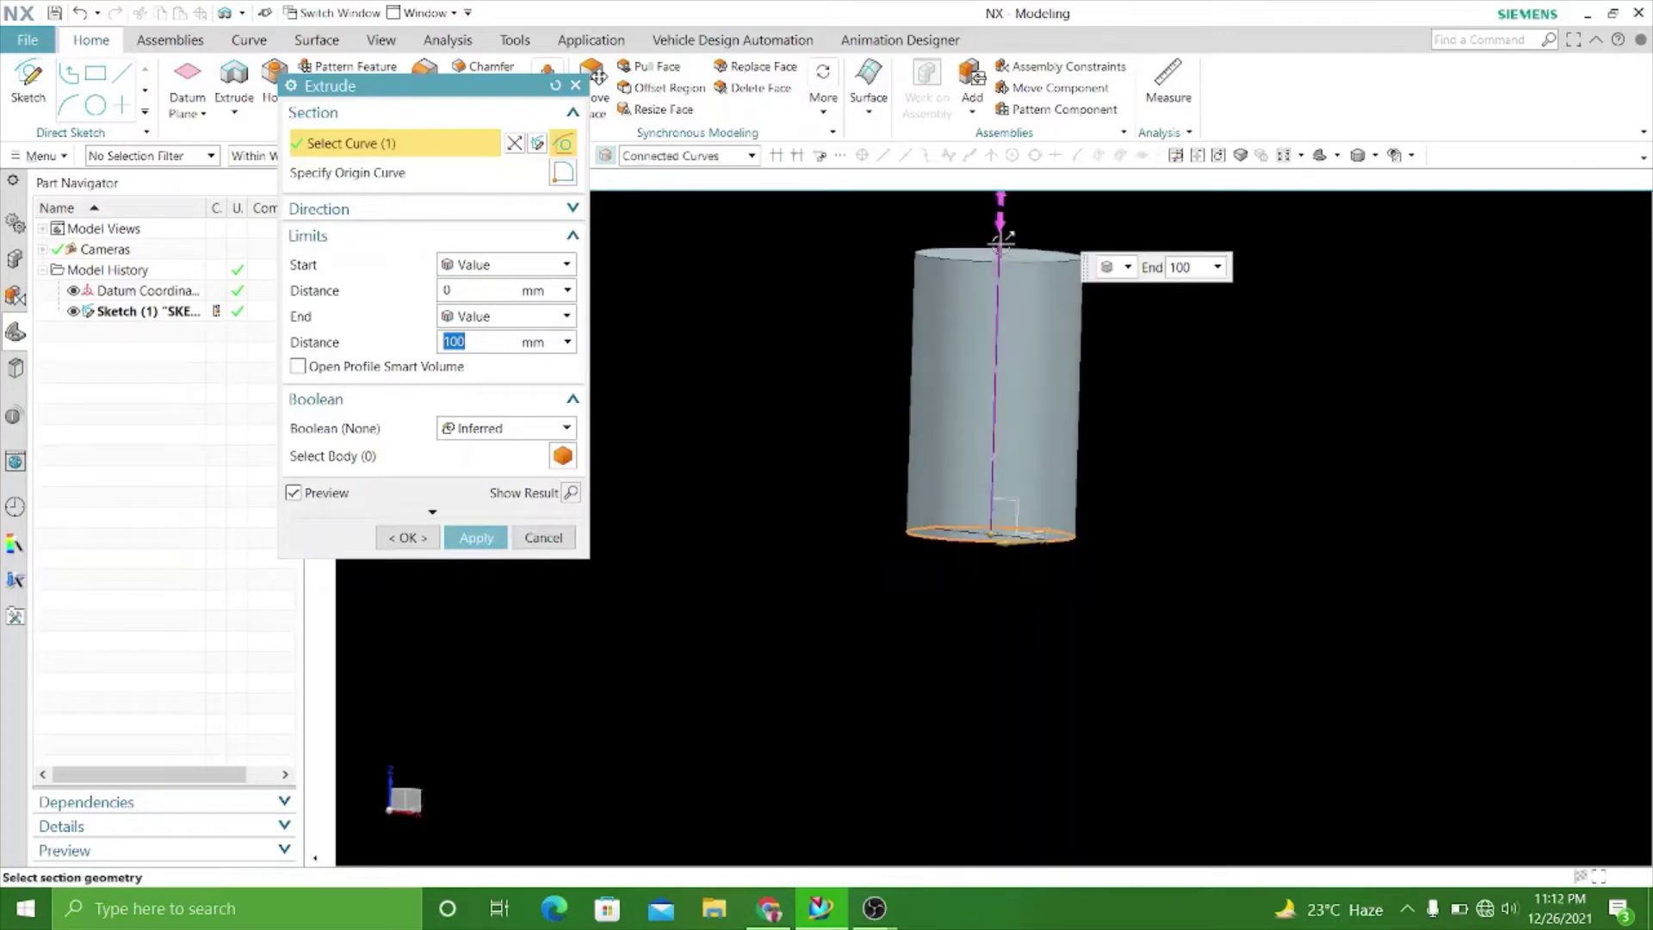
{"action": "left_click_drag", "start_coordinate": [1007, 292], "coordinate": [1005, 396]}
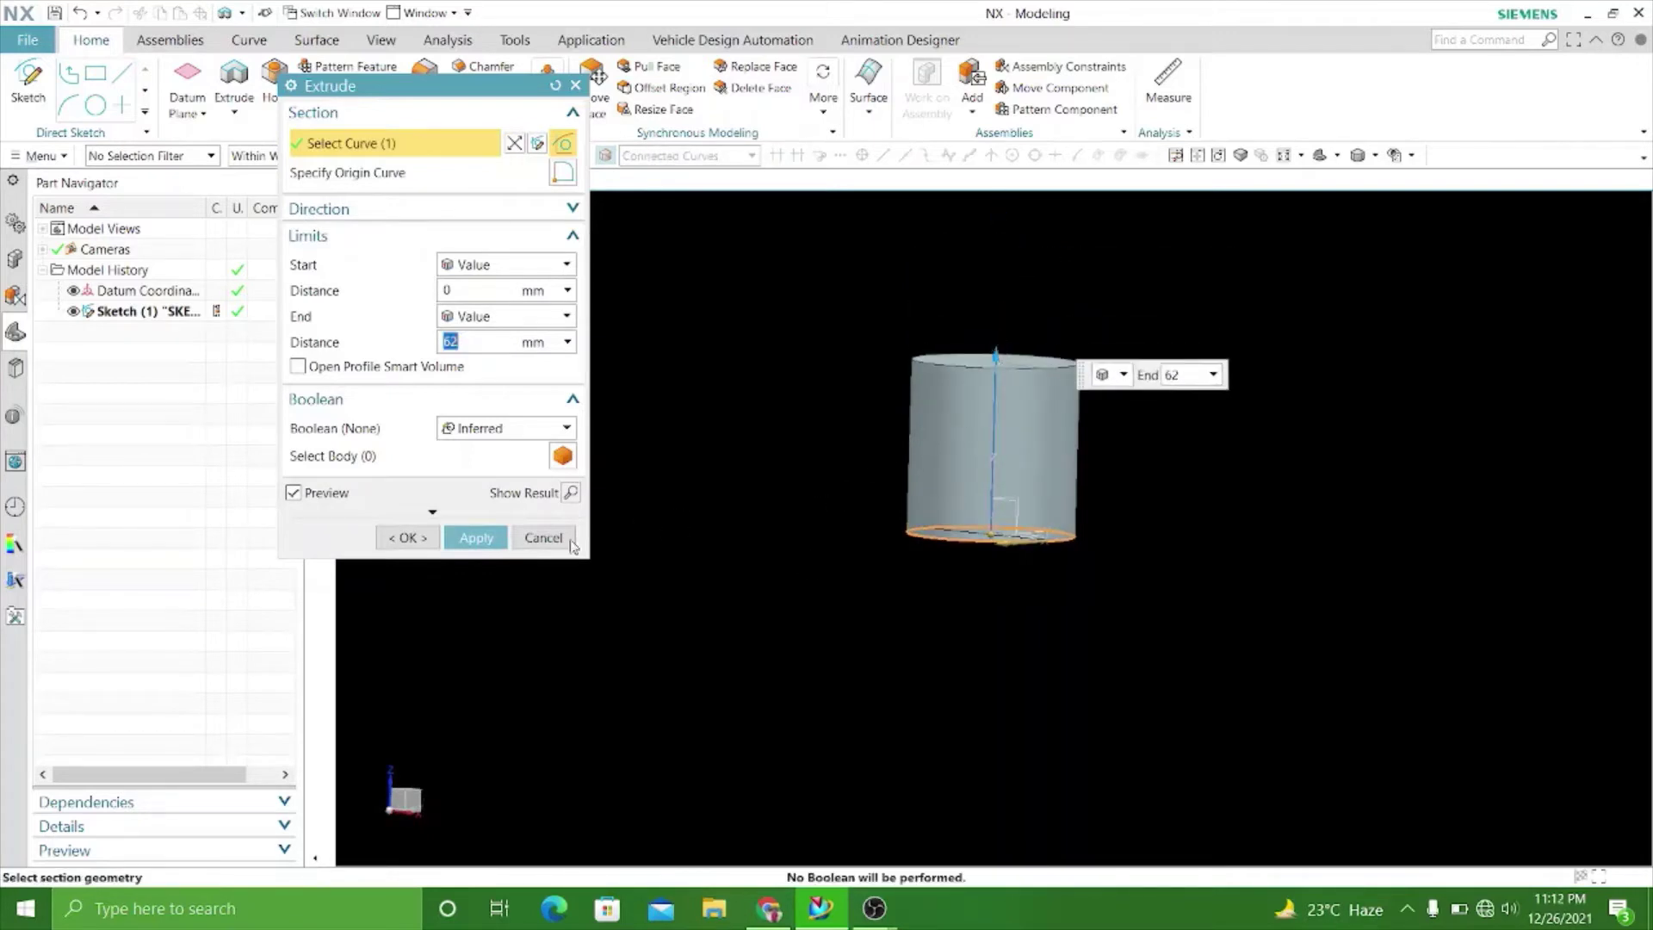
{"action": "left_click", "coordinate": [473, 544]}
{"action": "left_click", "coordinate": [538, 538]}
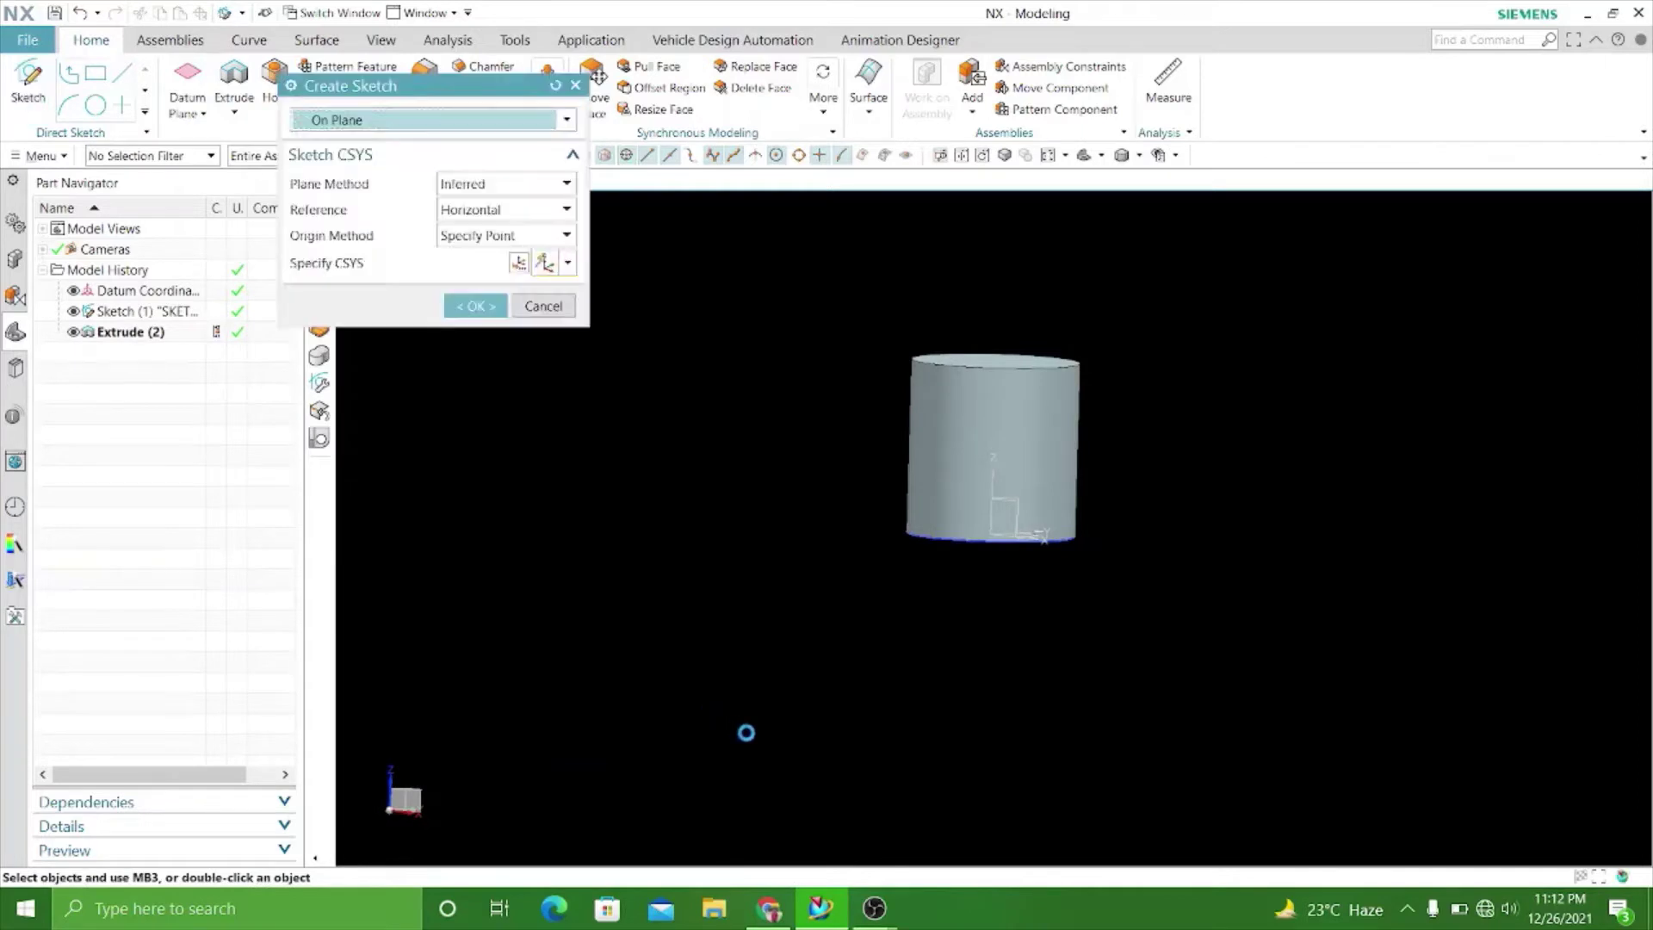
Start a new sketch on the vertical plane through the cylinder.
{"action": "mouse_move", "coordinate": [738, 710]}
{"action": "middle_mouse_down"}
{"action": "mouse_move", "coordinate": [598, 546]}
{"action": "mouse_move", "coordinate": [561, 529]}
{"action": "mouse_move", "coordinate": [612, 580]}
{"action": "mouse_move", "coordinate": [576, 612]}
{"action": "middle_mouse_up"}
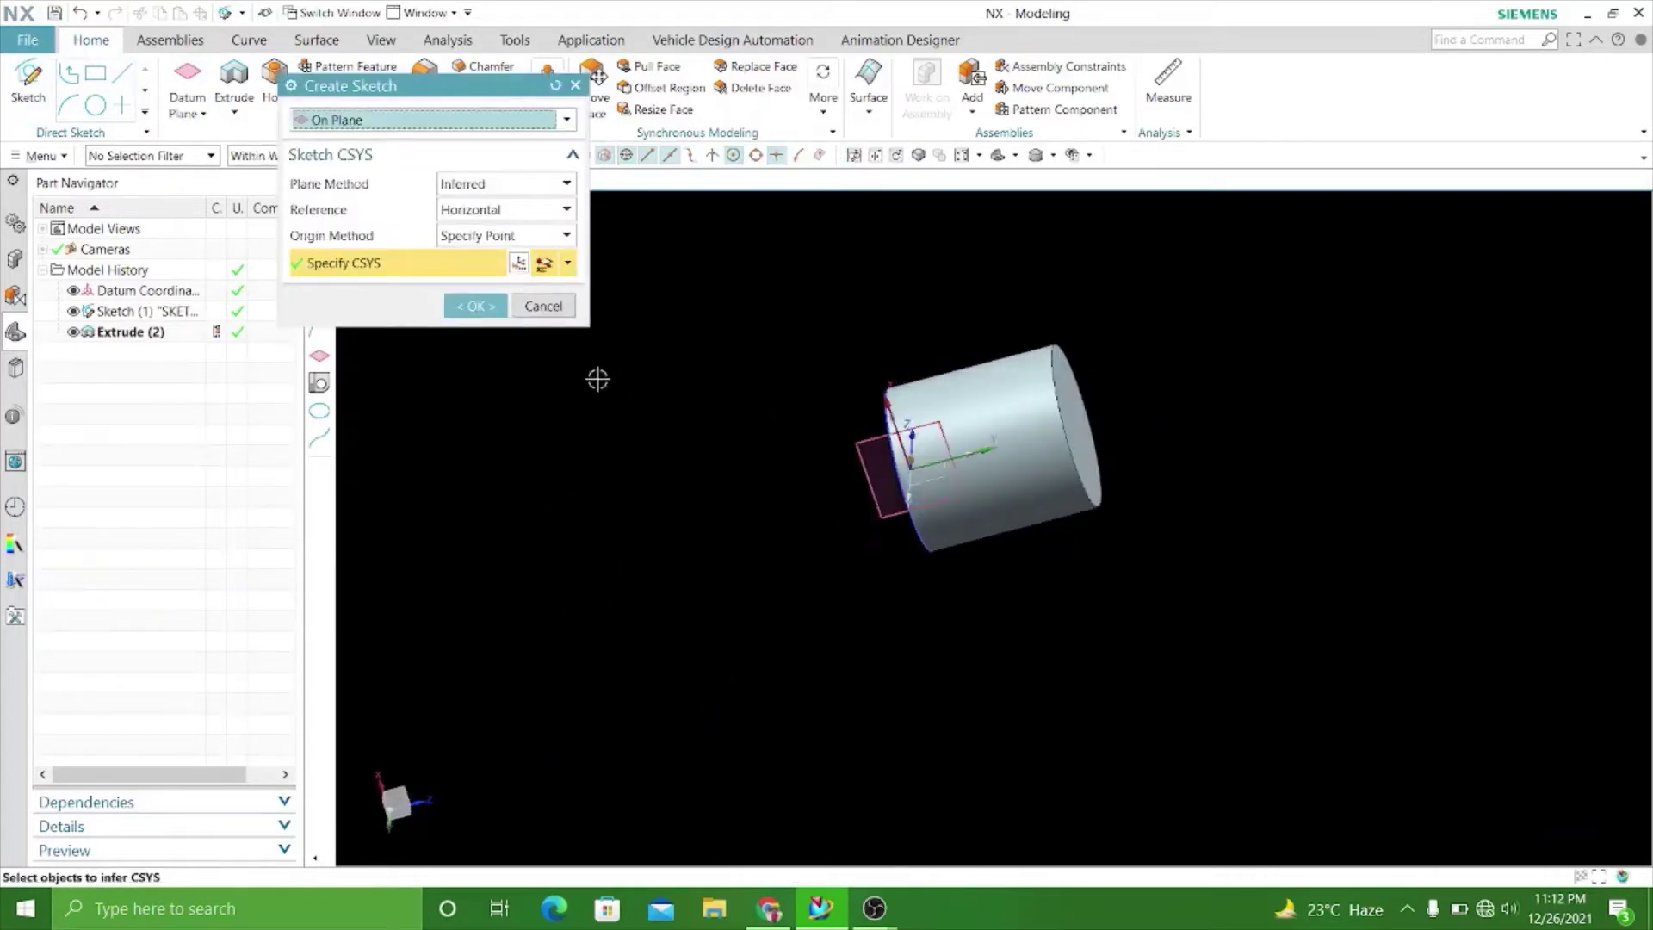
{"action": "left_click", "coordinate": [476, 305]}
{"action": "mouse_move", "coordinate": [954, 768]}
{"action": "middle_mouse_down"}
{"action": "mouse_move", "coordinate": [855, 634]}
{"action": "mouse_move", "coordinate": [786, 679]}
{"action": "mouse_move", "coordinate": [814, 561]}
{"action": "middle_mouse_up"}
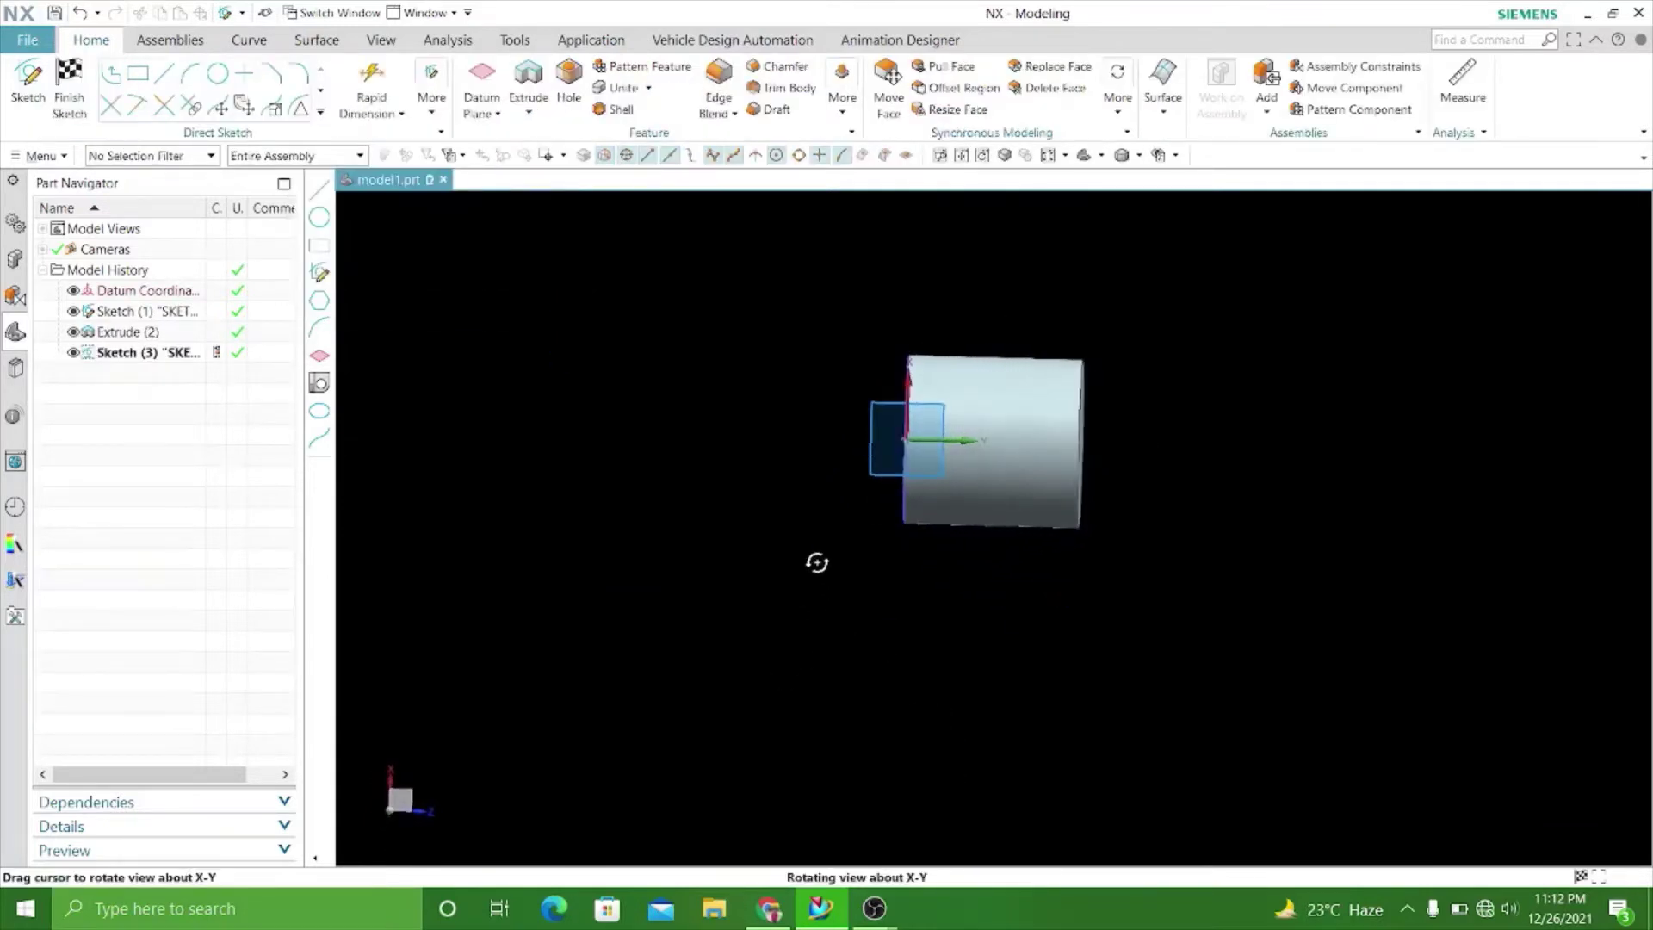
{"action": "scroll", "coordinate": [984, 406], "scroll_direction": "down", "scroll_amount": 2}
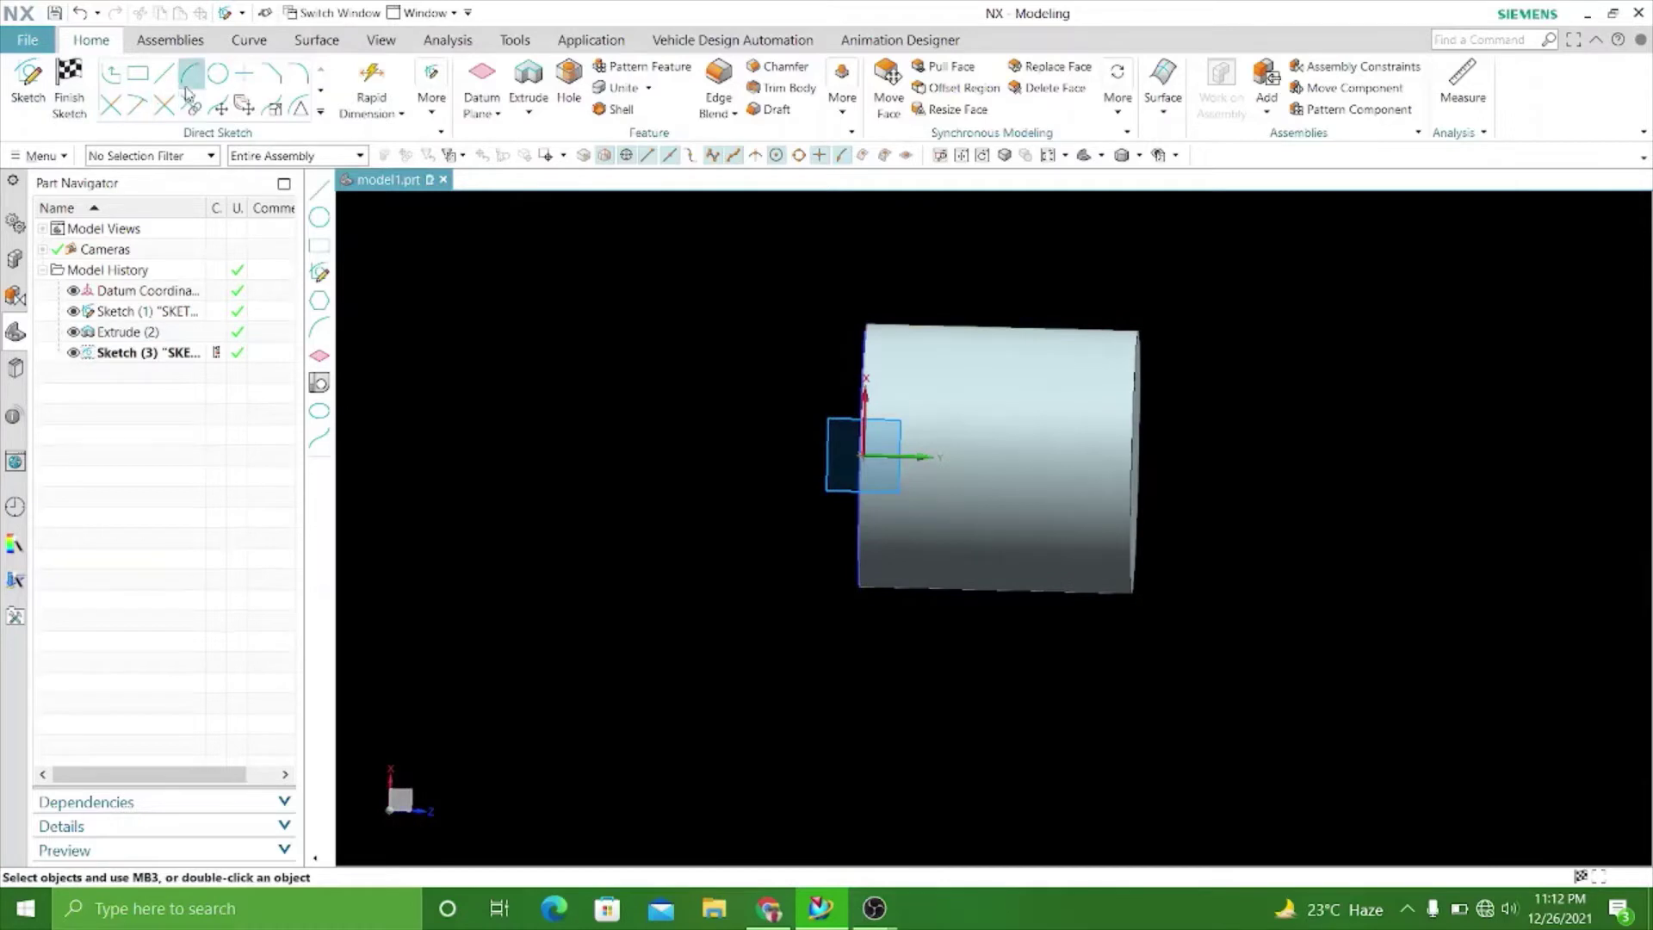
Draw an arc from the origin, radius 36.7 and 33.2 wide, and finish the sketch.
{"action": "key", "text": "a"}
{"action": "middle_click_drag", "start_coordinate": [1093, 273], "coordinate": [1092, 277]}
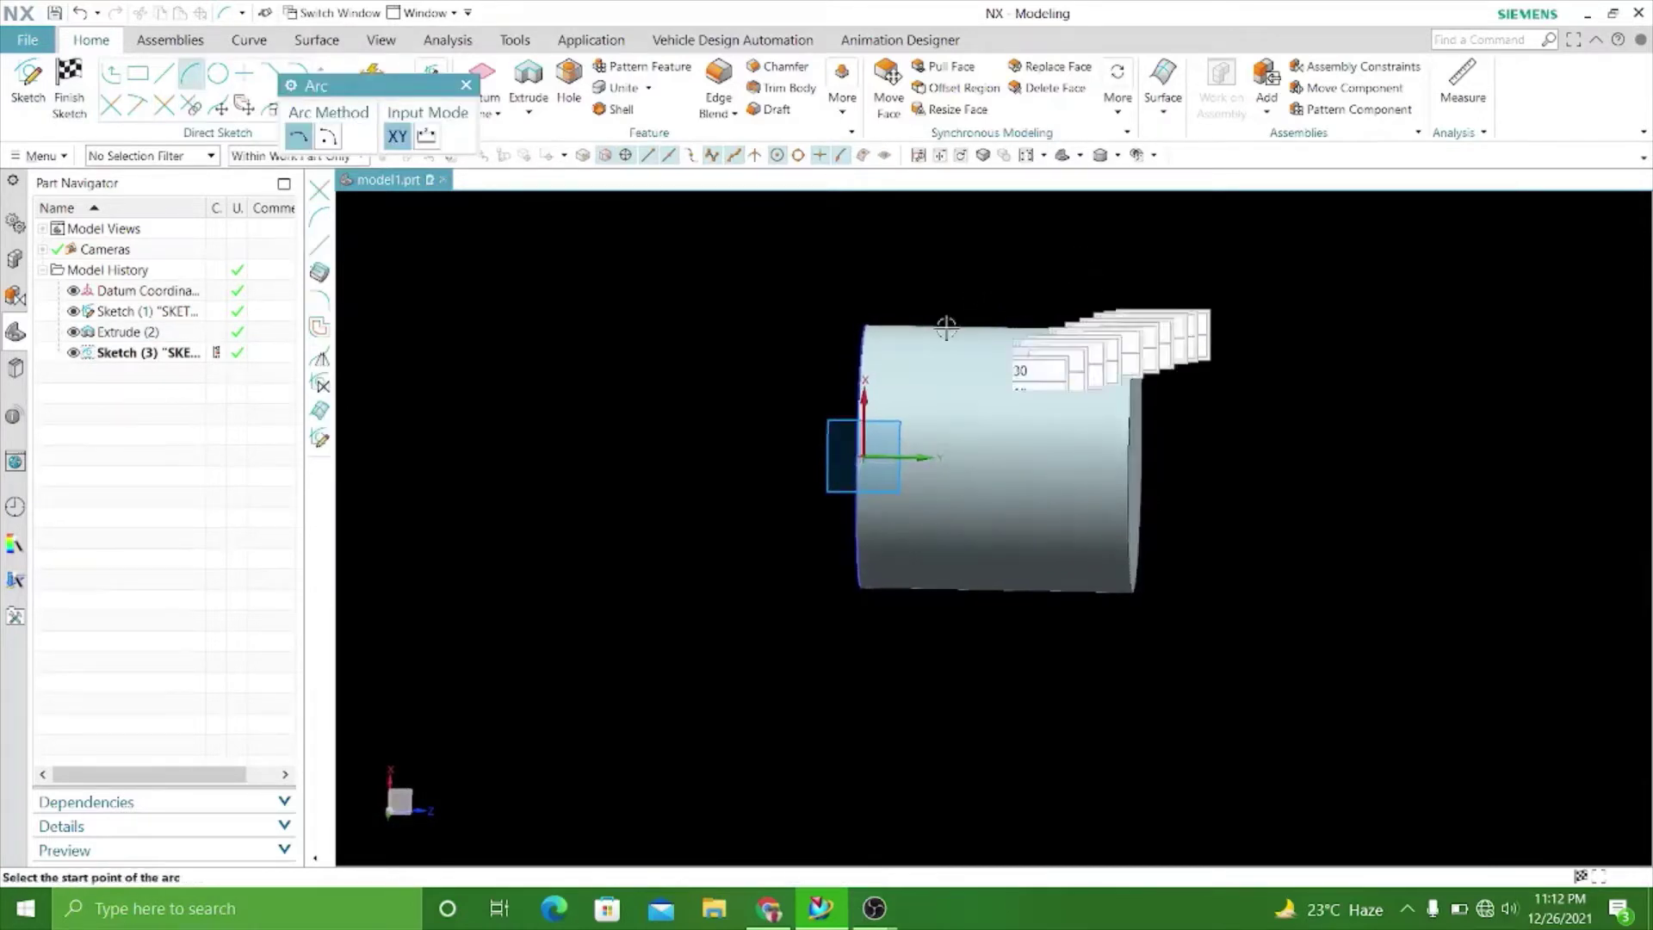
{"action": "left_click", "coordinate": [863, 455]}
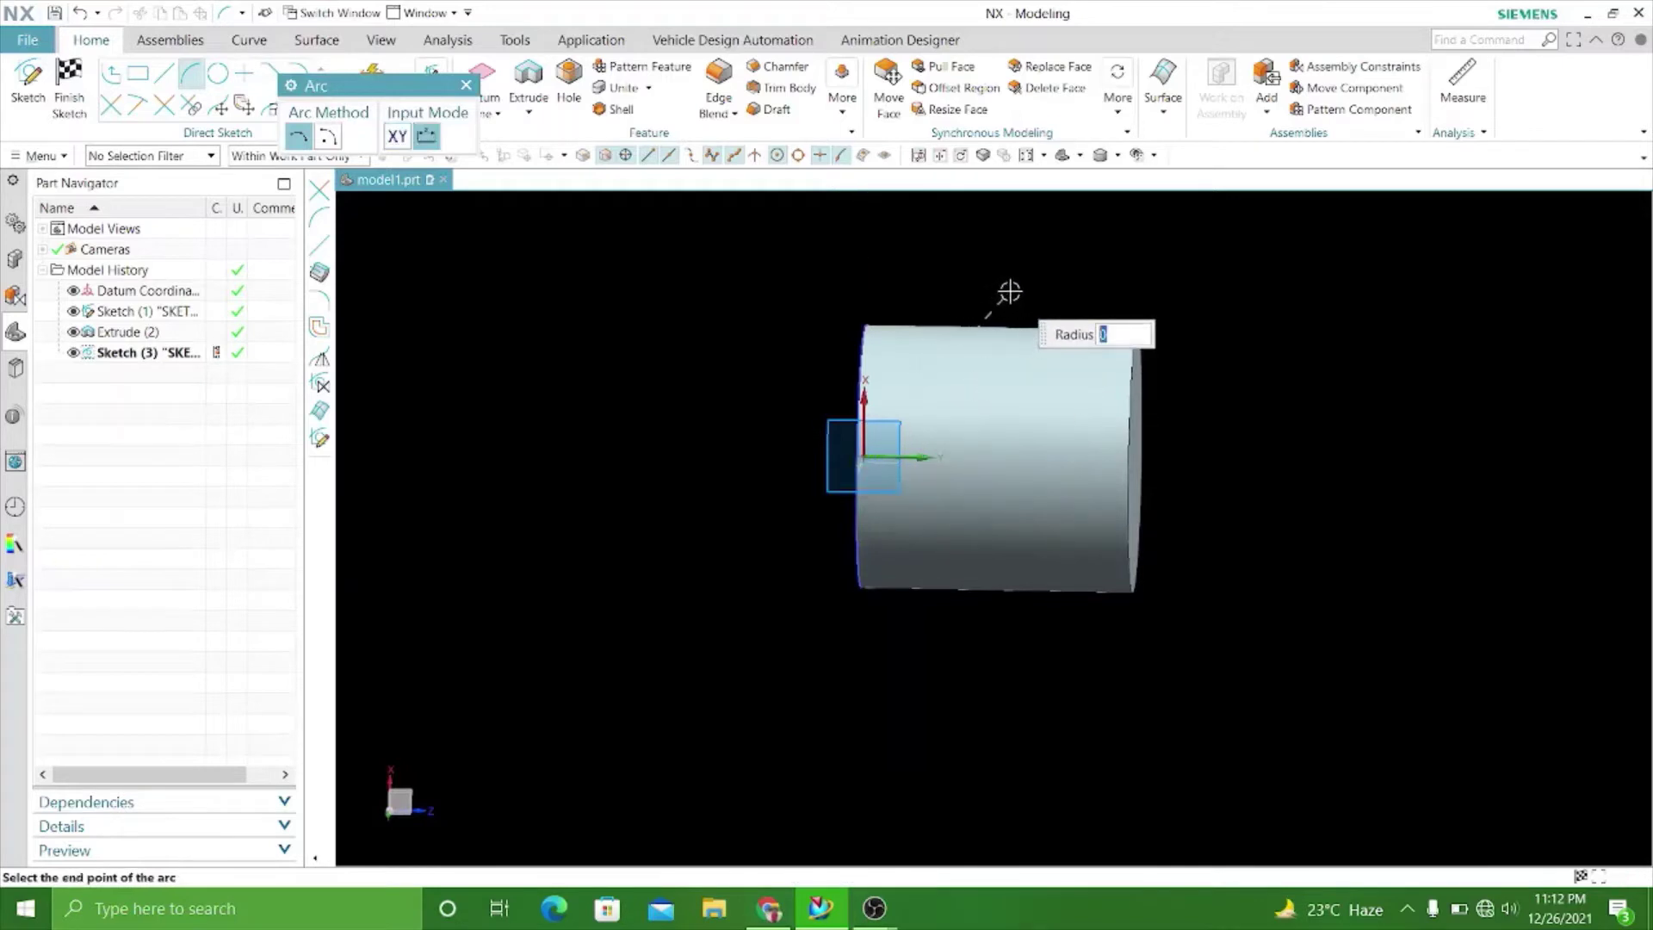
{"action": "left_click", "coordinate": [1009, 292]}
{"action": "scroll", "coordinate": [932, 318], "scroll_direction": "up", "scroll_amount": 2}
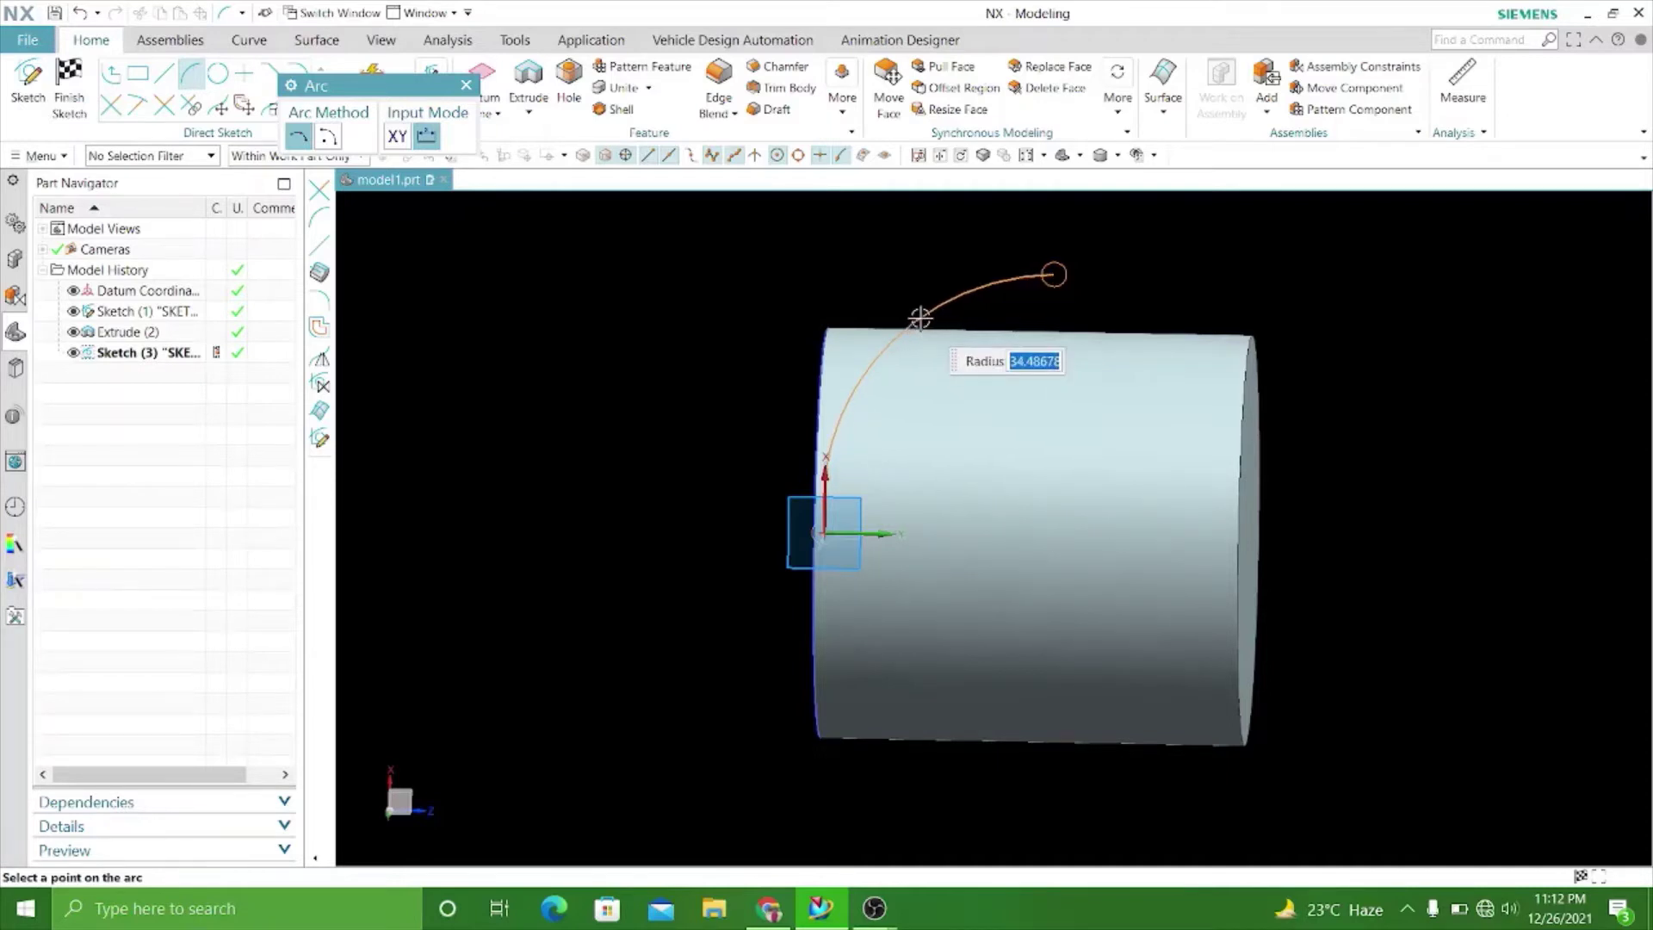
{"action": "left_click", "coordinate": [927, 317]}
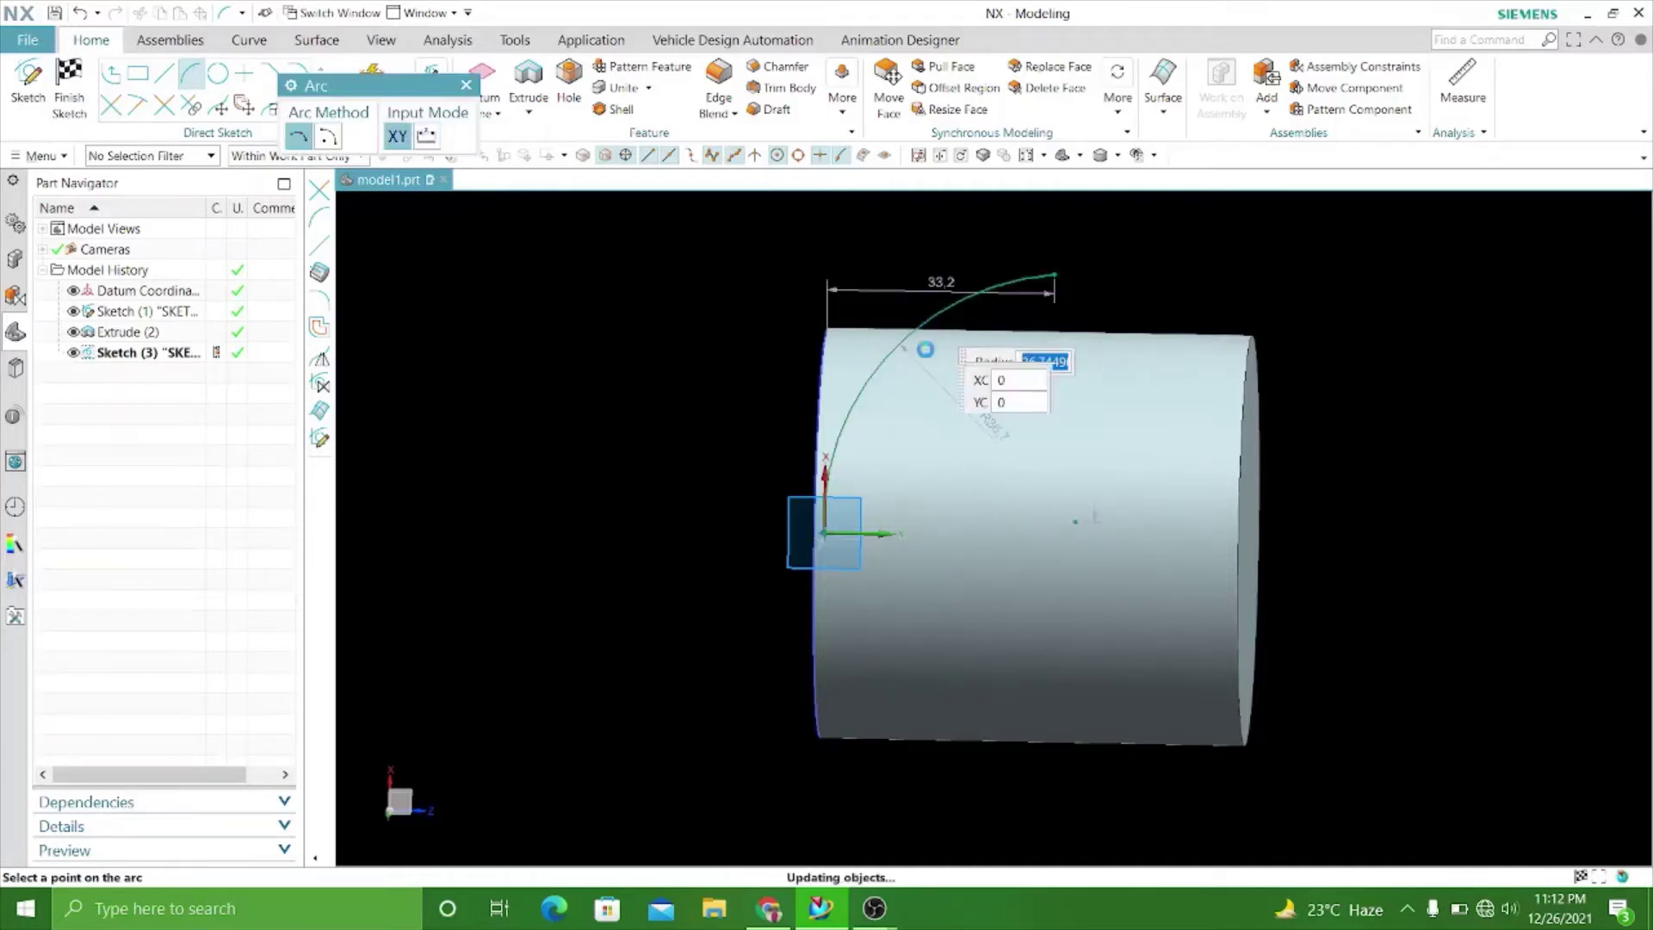
{"action": "left_click", "coordinate": [465, 87]}
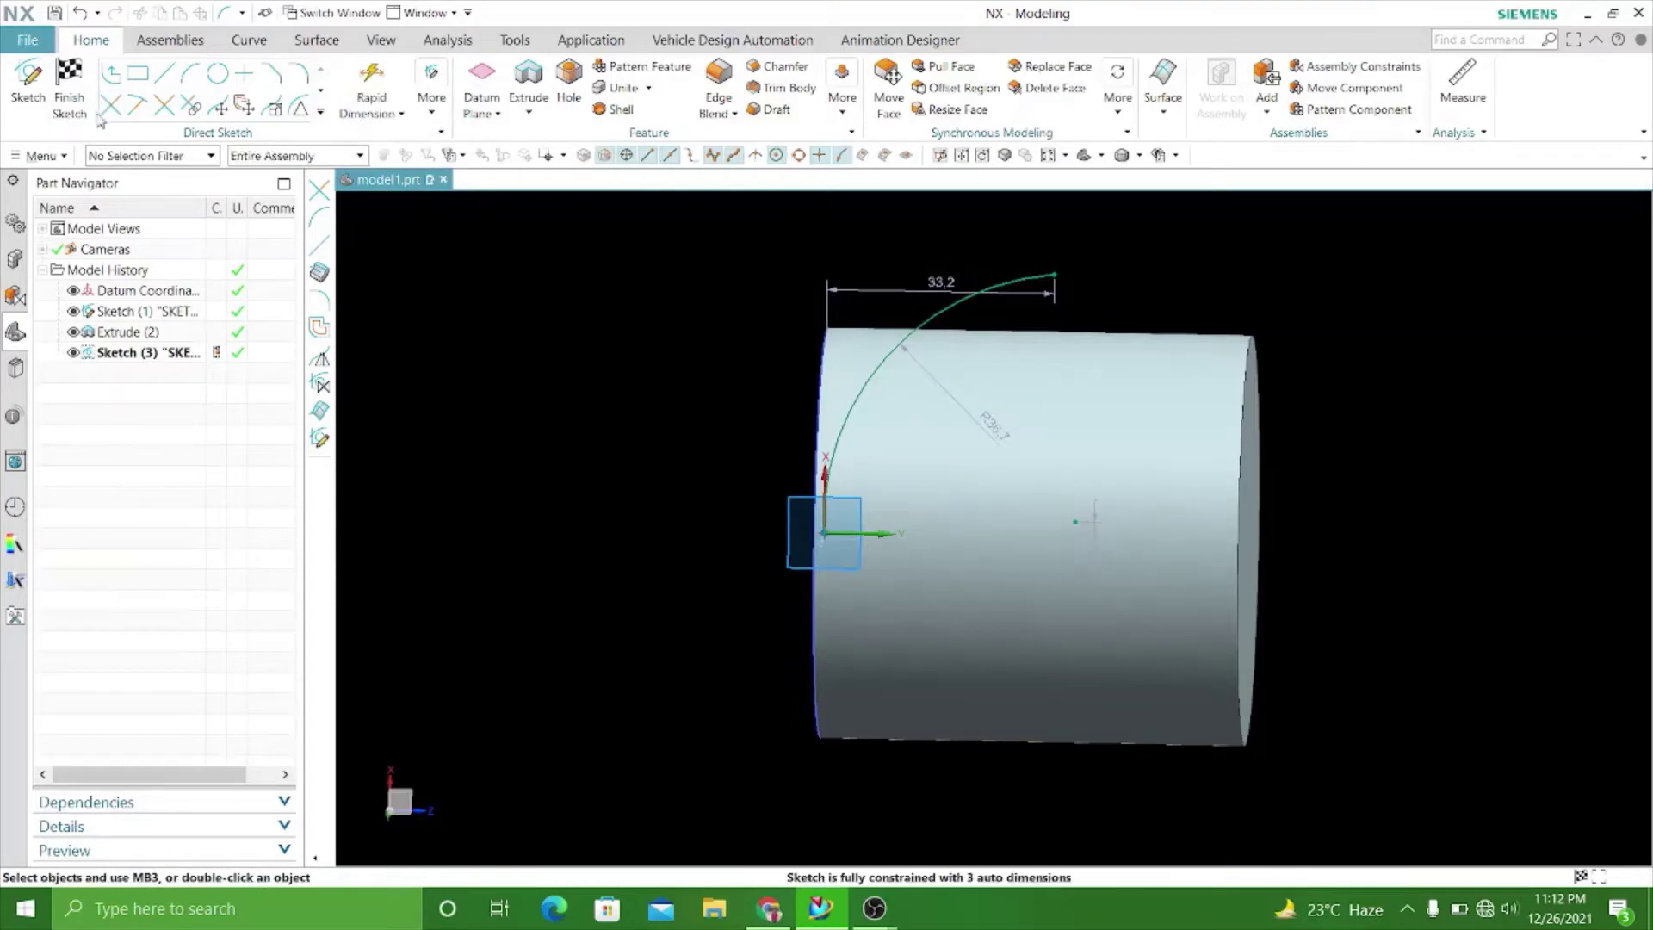
{"action": "key", "text": "ctrl+q"}
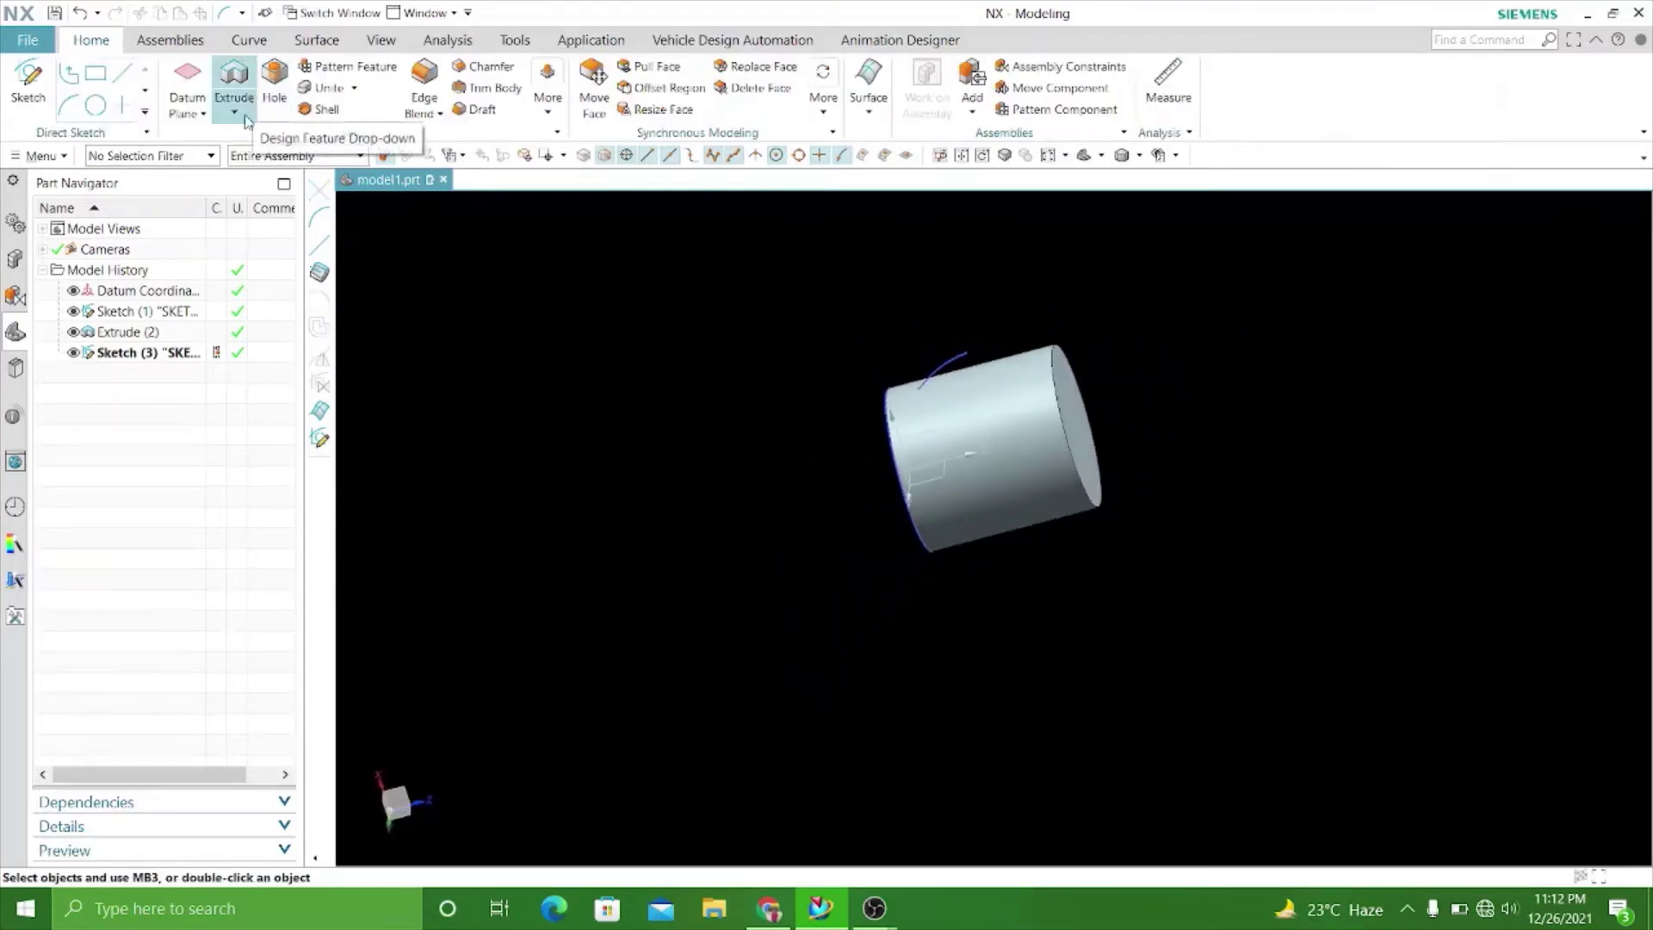
Revolve the arc 360° about the Z axis through the origin as a sheet body.
{"action": "left_click", "coordinate": [234, 112]}
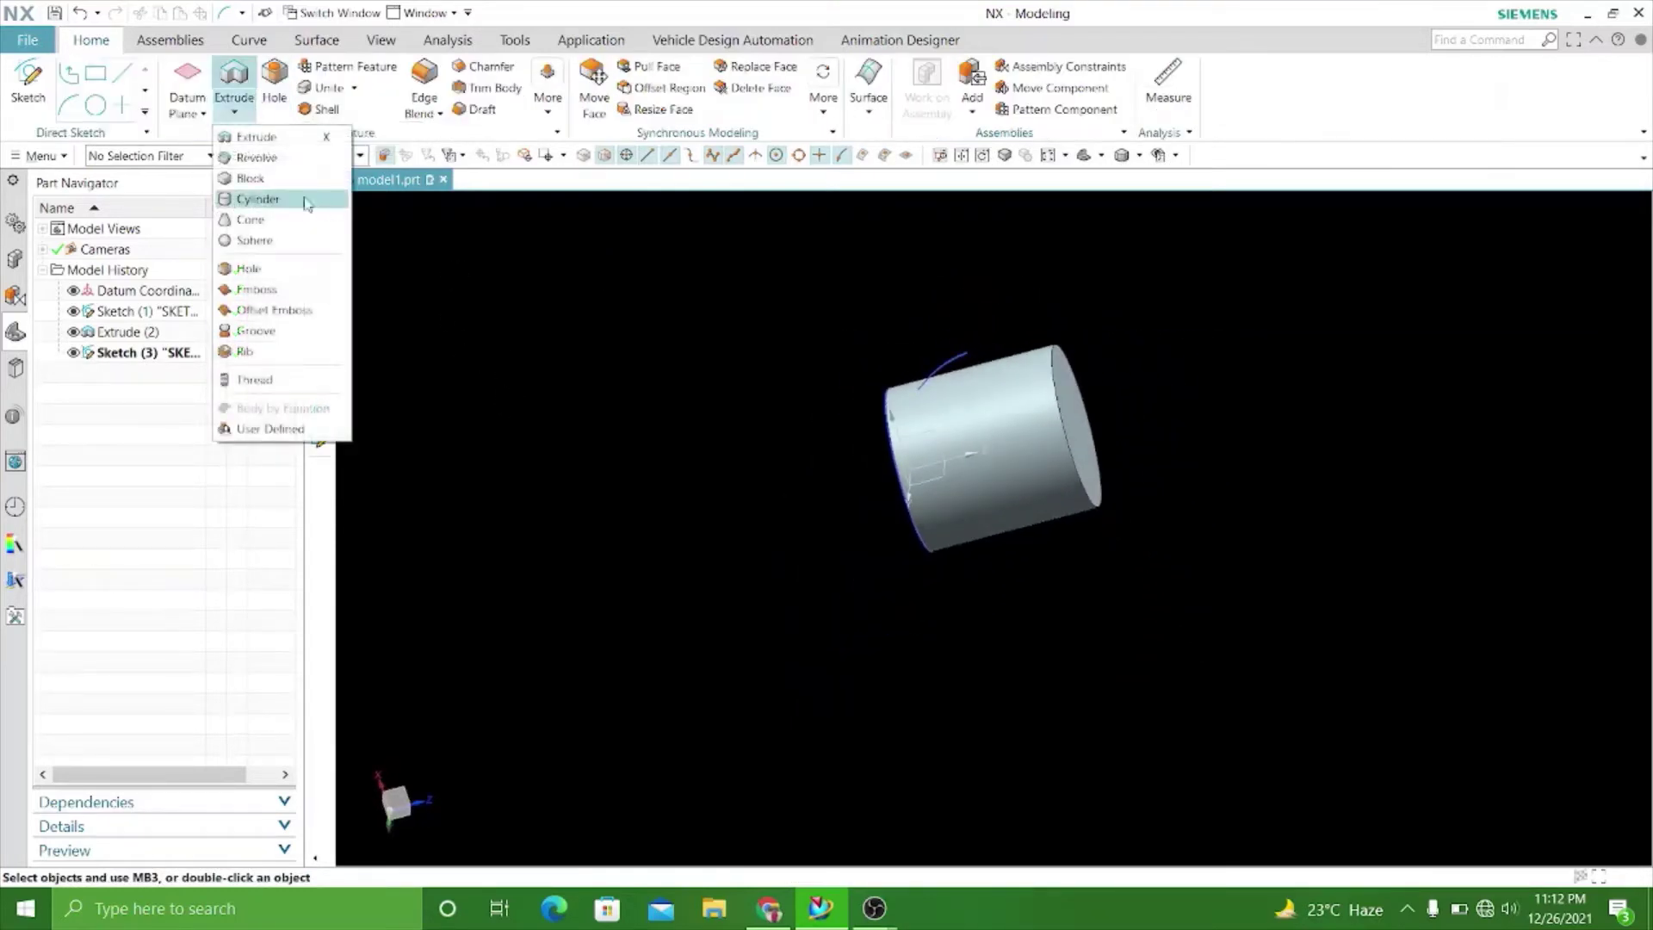
{"action": "left_click", "coordinate": [256, 157]}
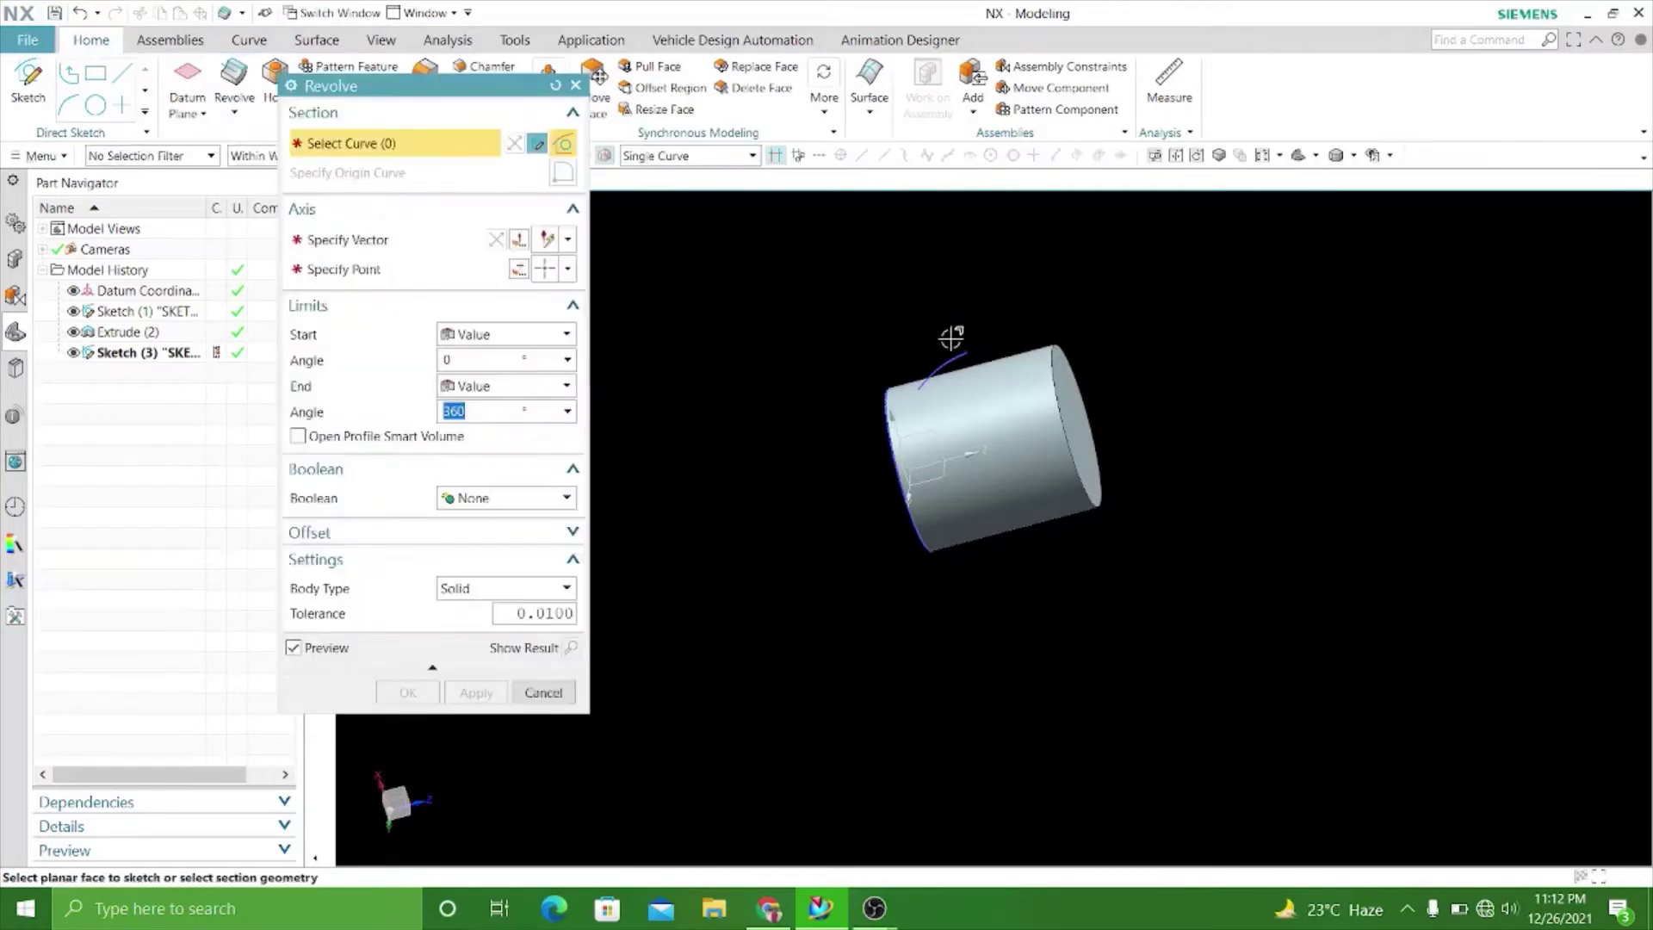
{"action": "left_click", "coordinate": [954, 351]}
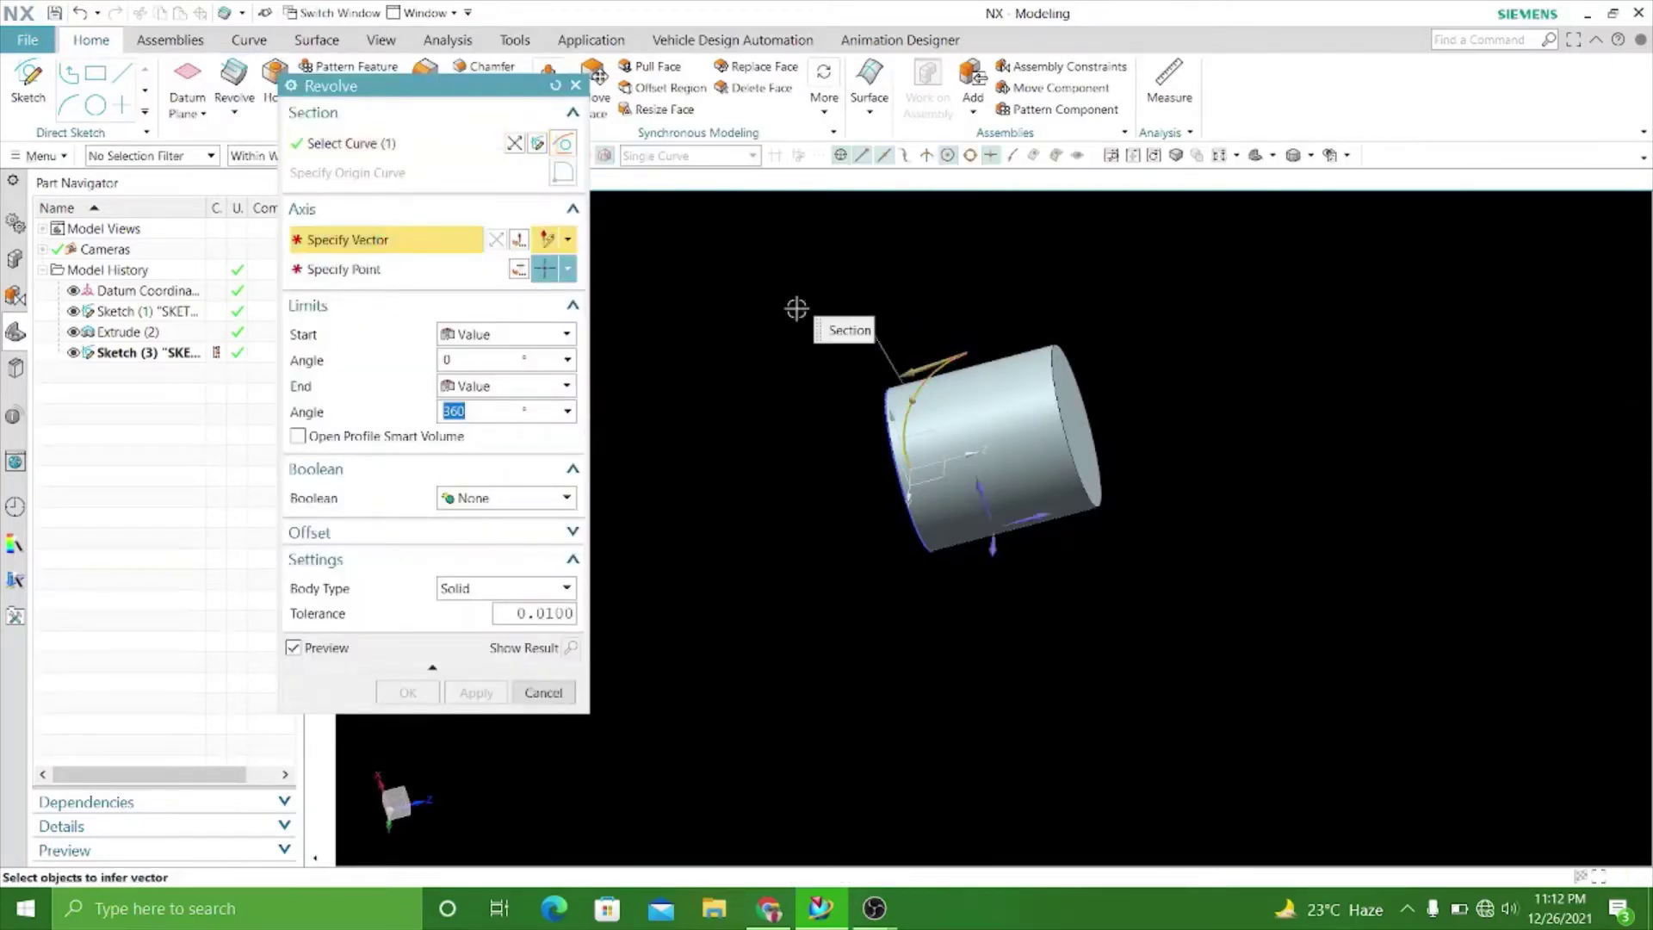
{"action": "left_click", "coordinate": [1029, 514]}
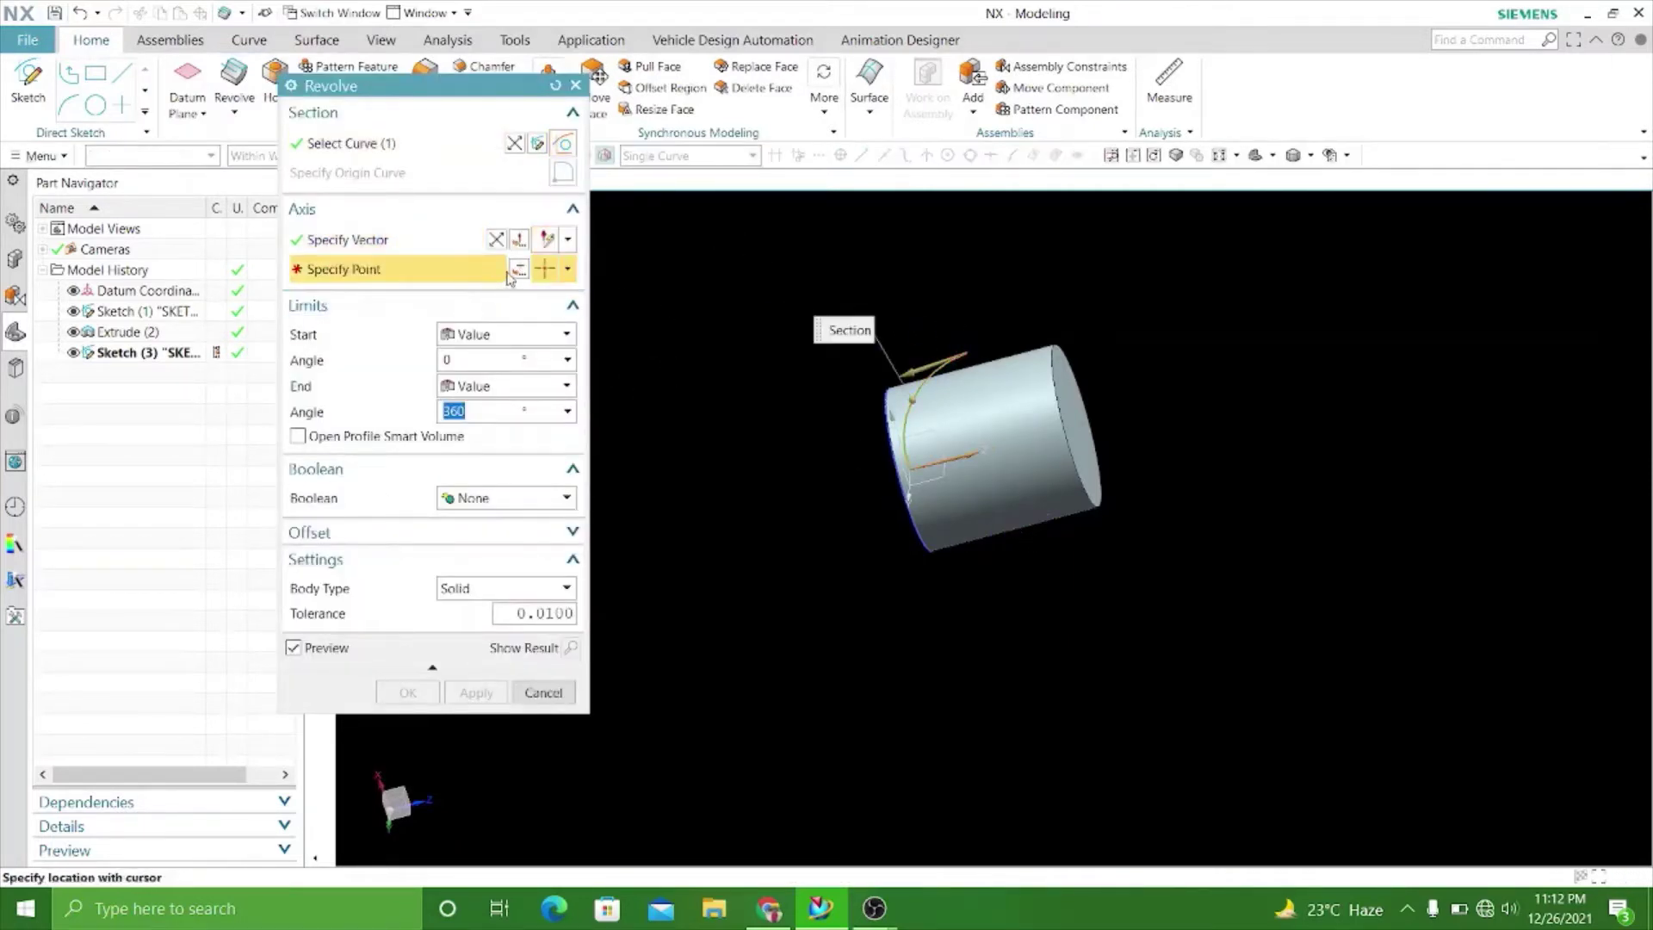
{"action": "key", "text": "Escape"}
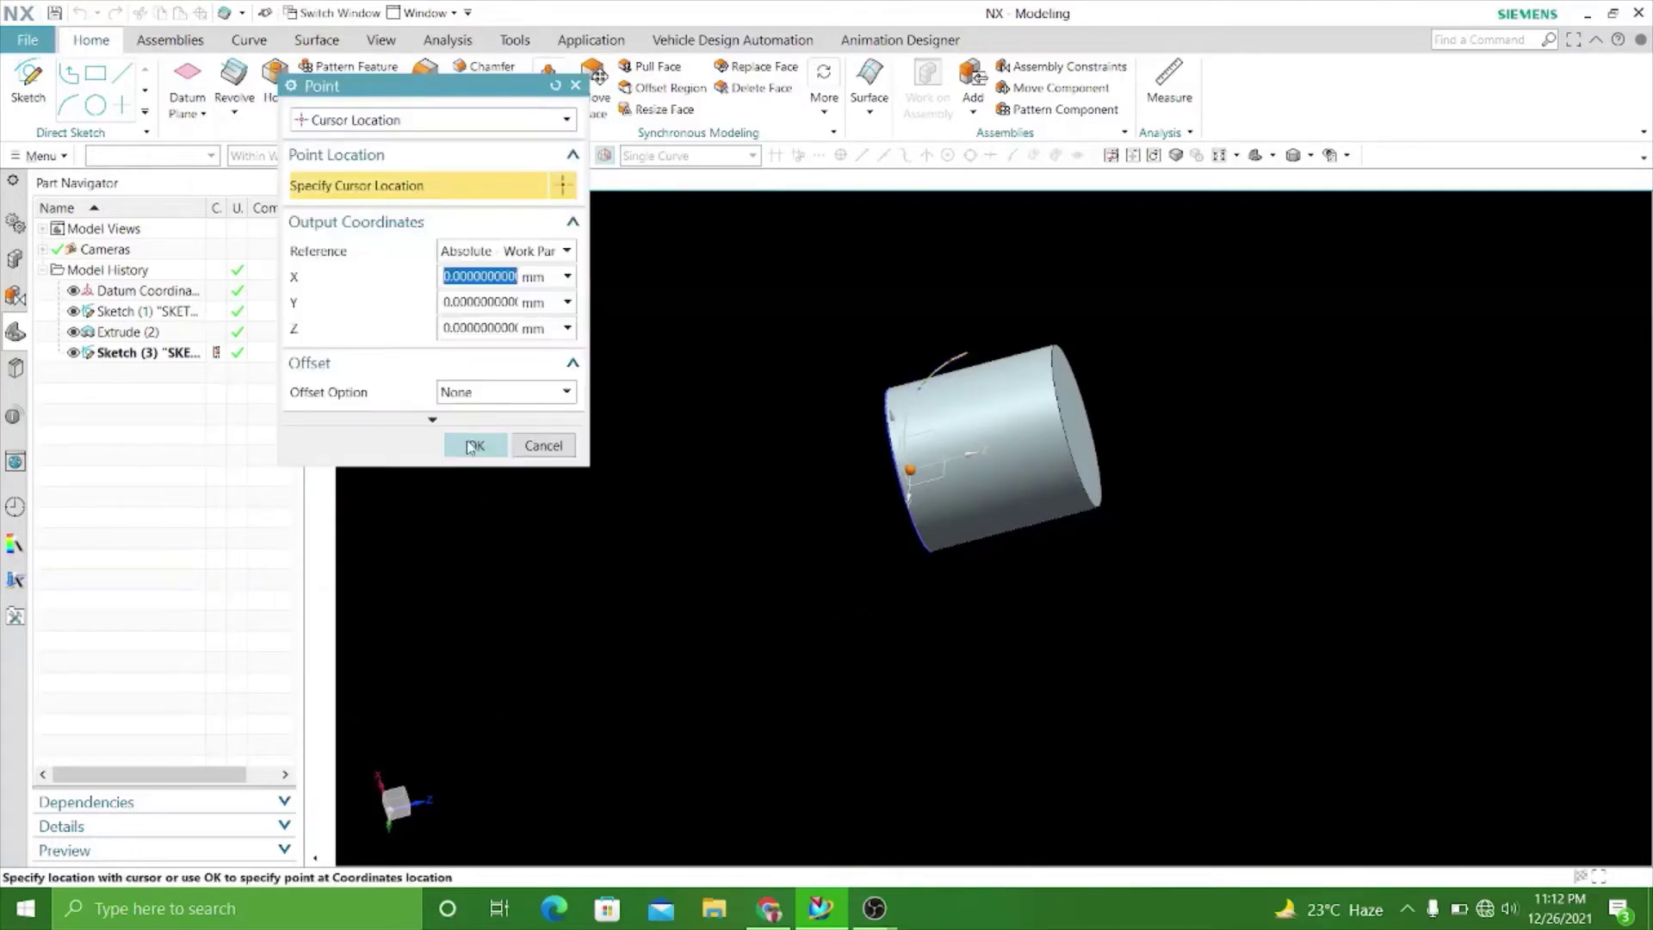
{"action": "left_click", "coordinate": [473, 446]}
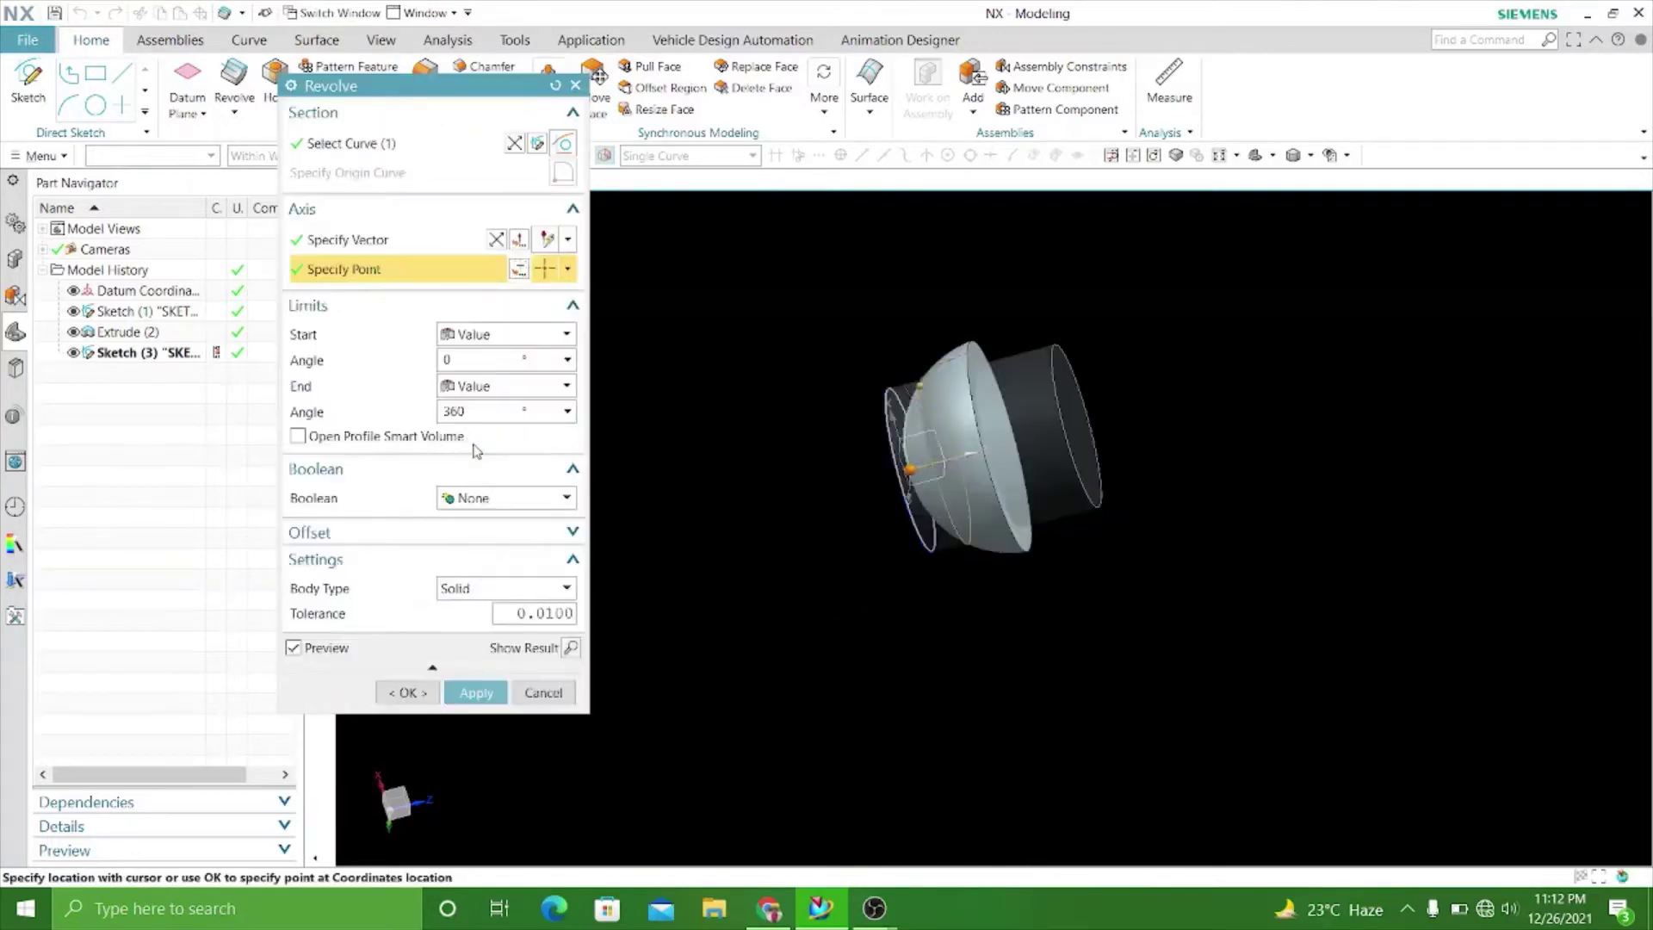
{"action": "left_click", "coordinate": [566, 588]}
{"action": "left_click", "coordinate": [538, 633]}
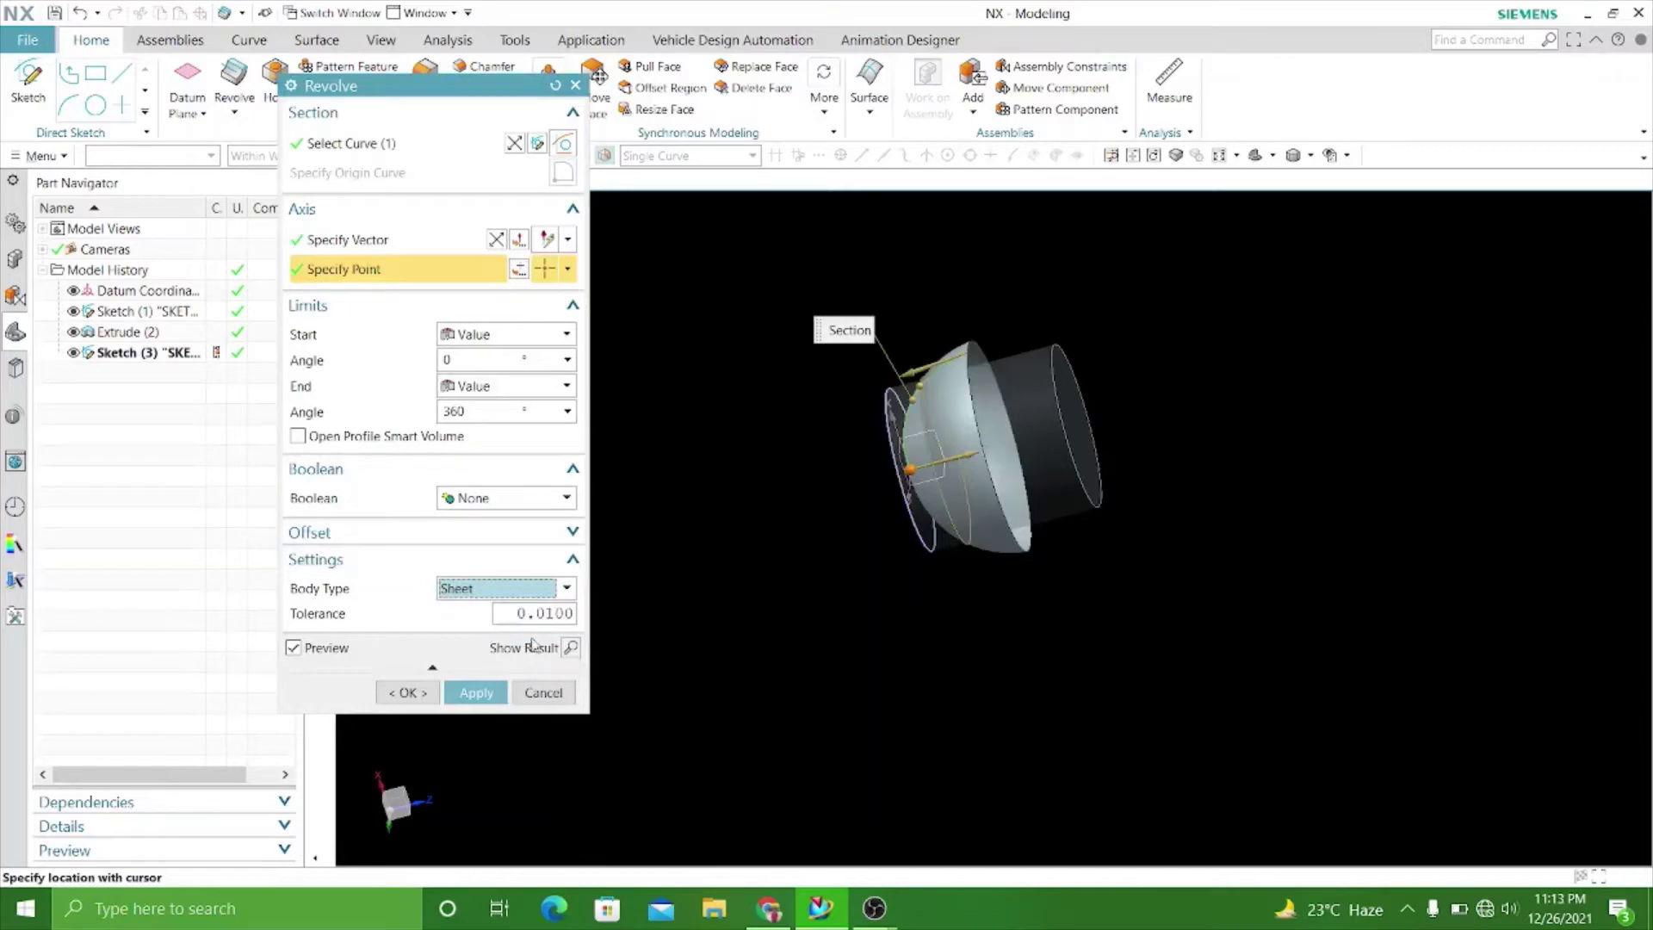
{"action": "left_click", "coordinate": [476, 694]}
{"action": "left_click", "coordinate": [543, 692]}
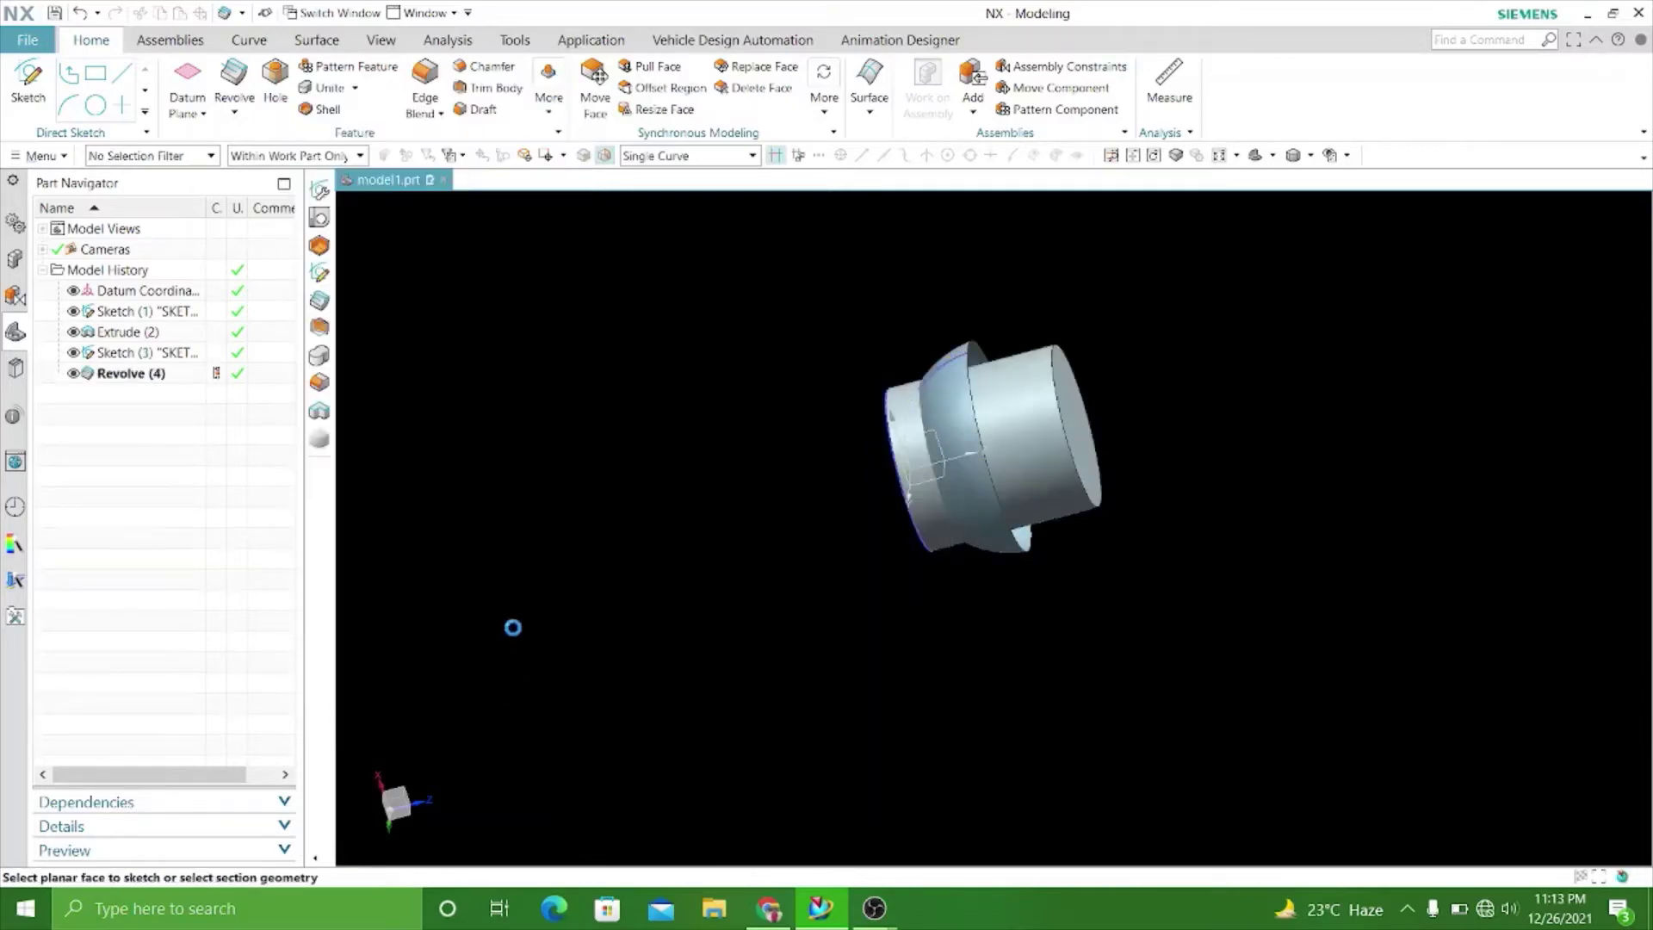
Trim the extruded cylinder with the revolved dome face.
{"action": "left_click", "coordinate": [485, 87]}
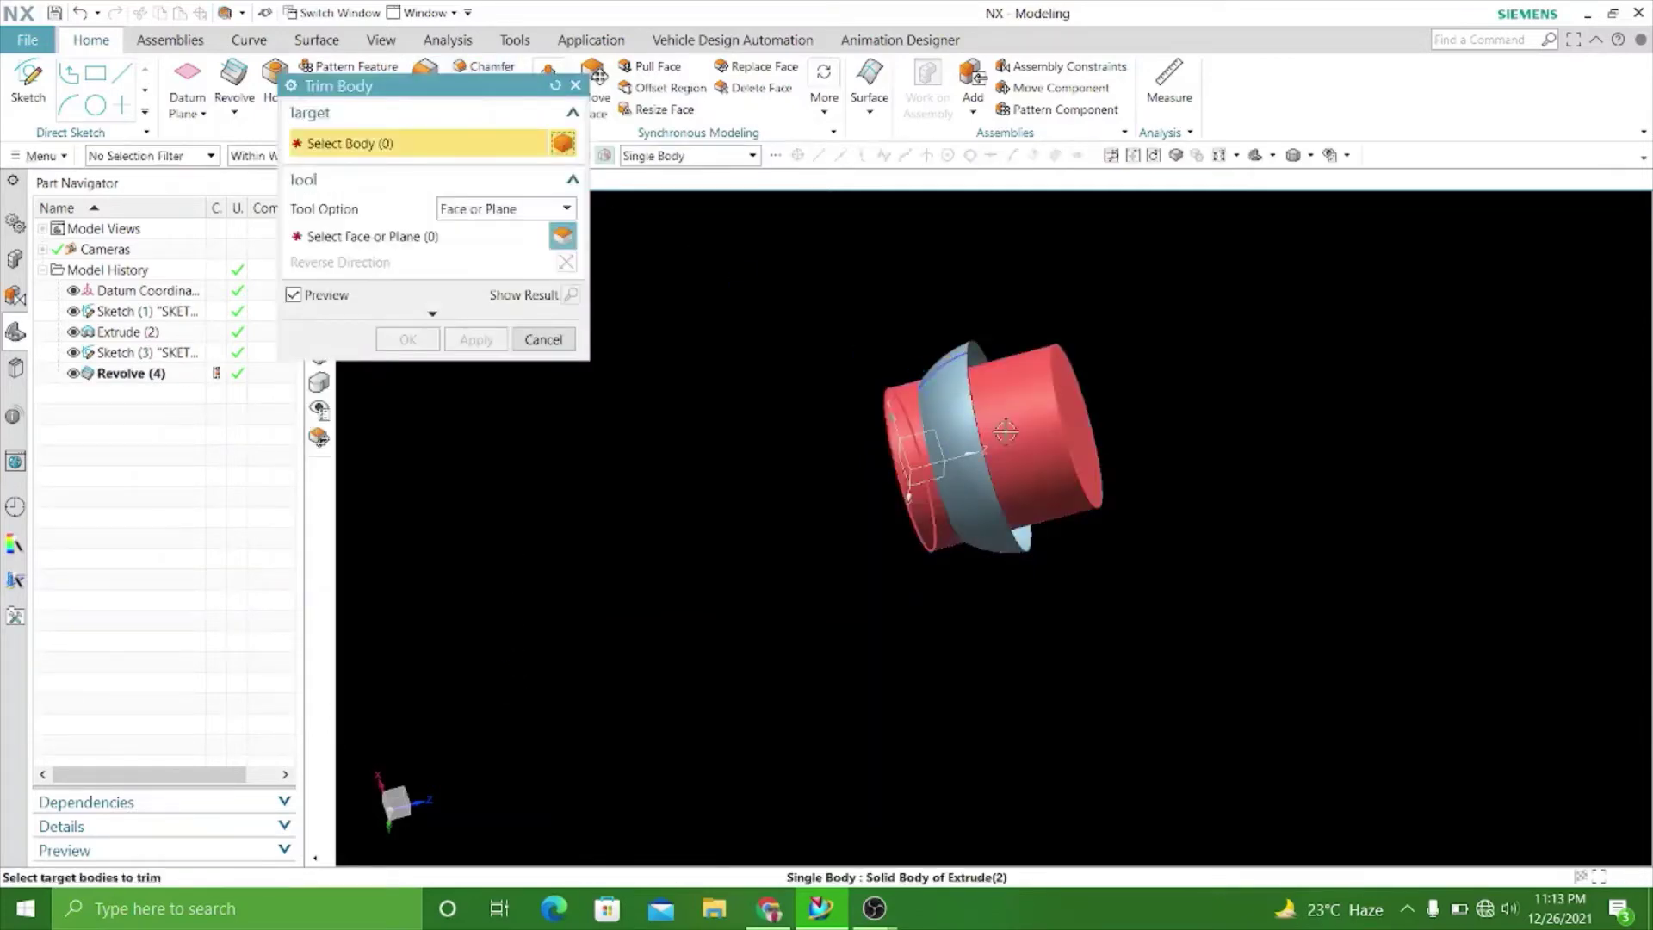
{"action": "left_click", "coordinate": [1025, 430]}
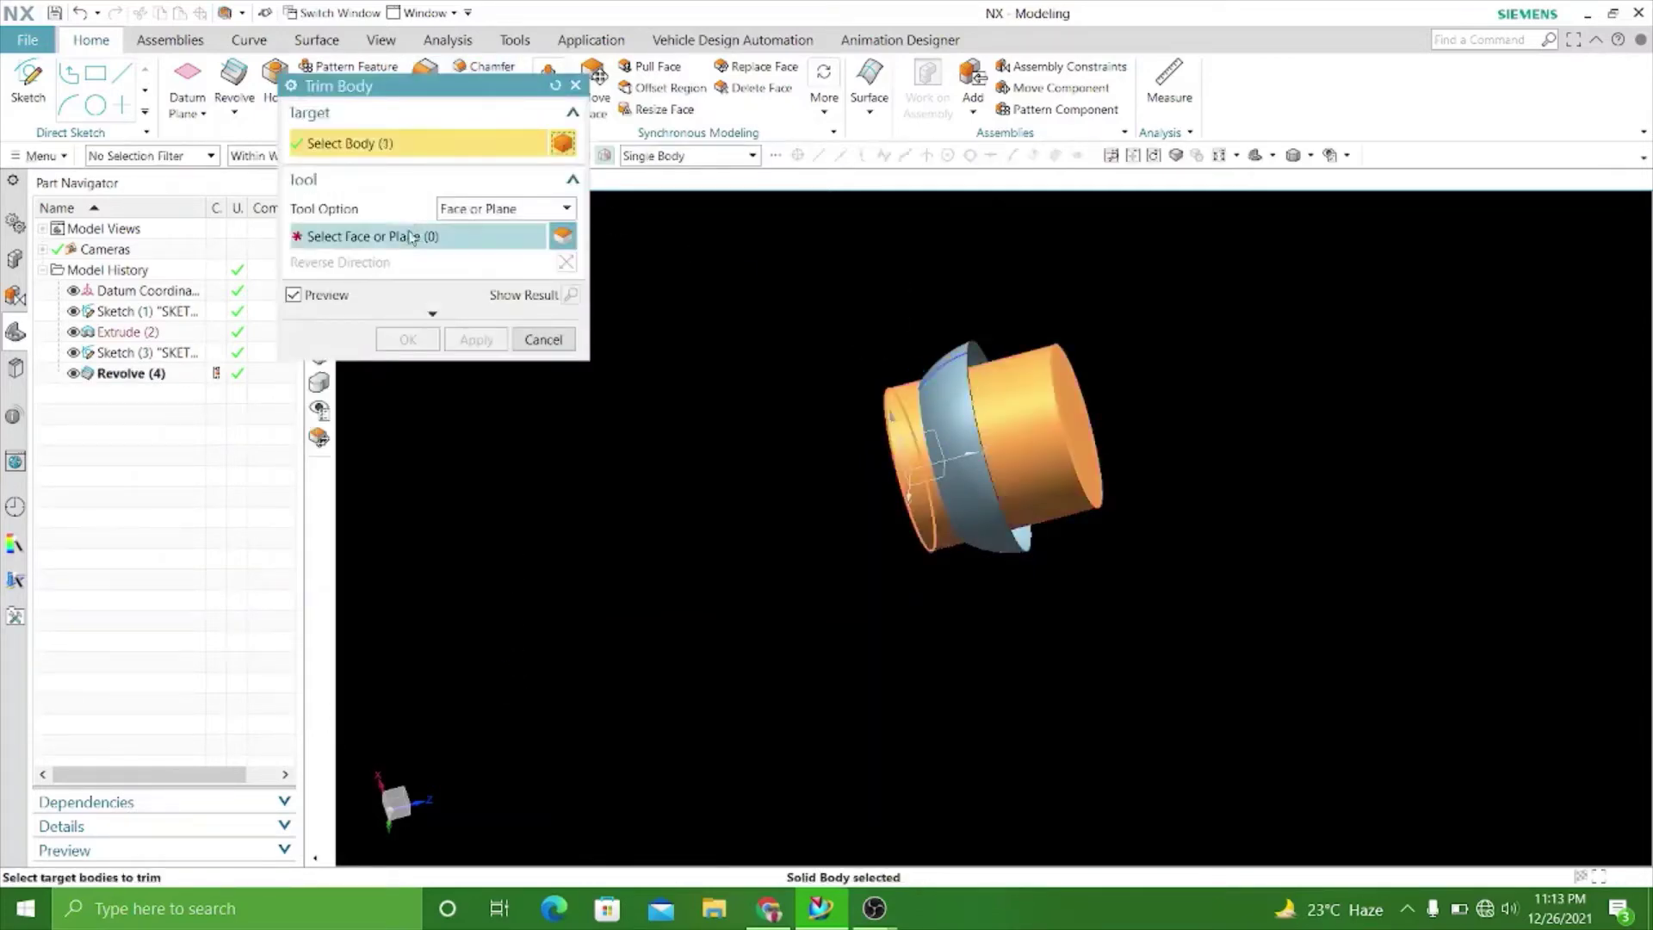
{"action": "left_click", "coordinate": [947, 392]}
{"action": "left_click", "coordinate": [448, 344]}
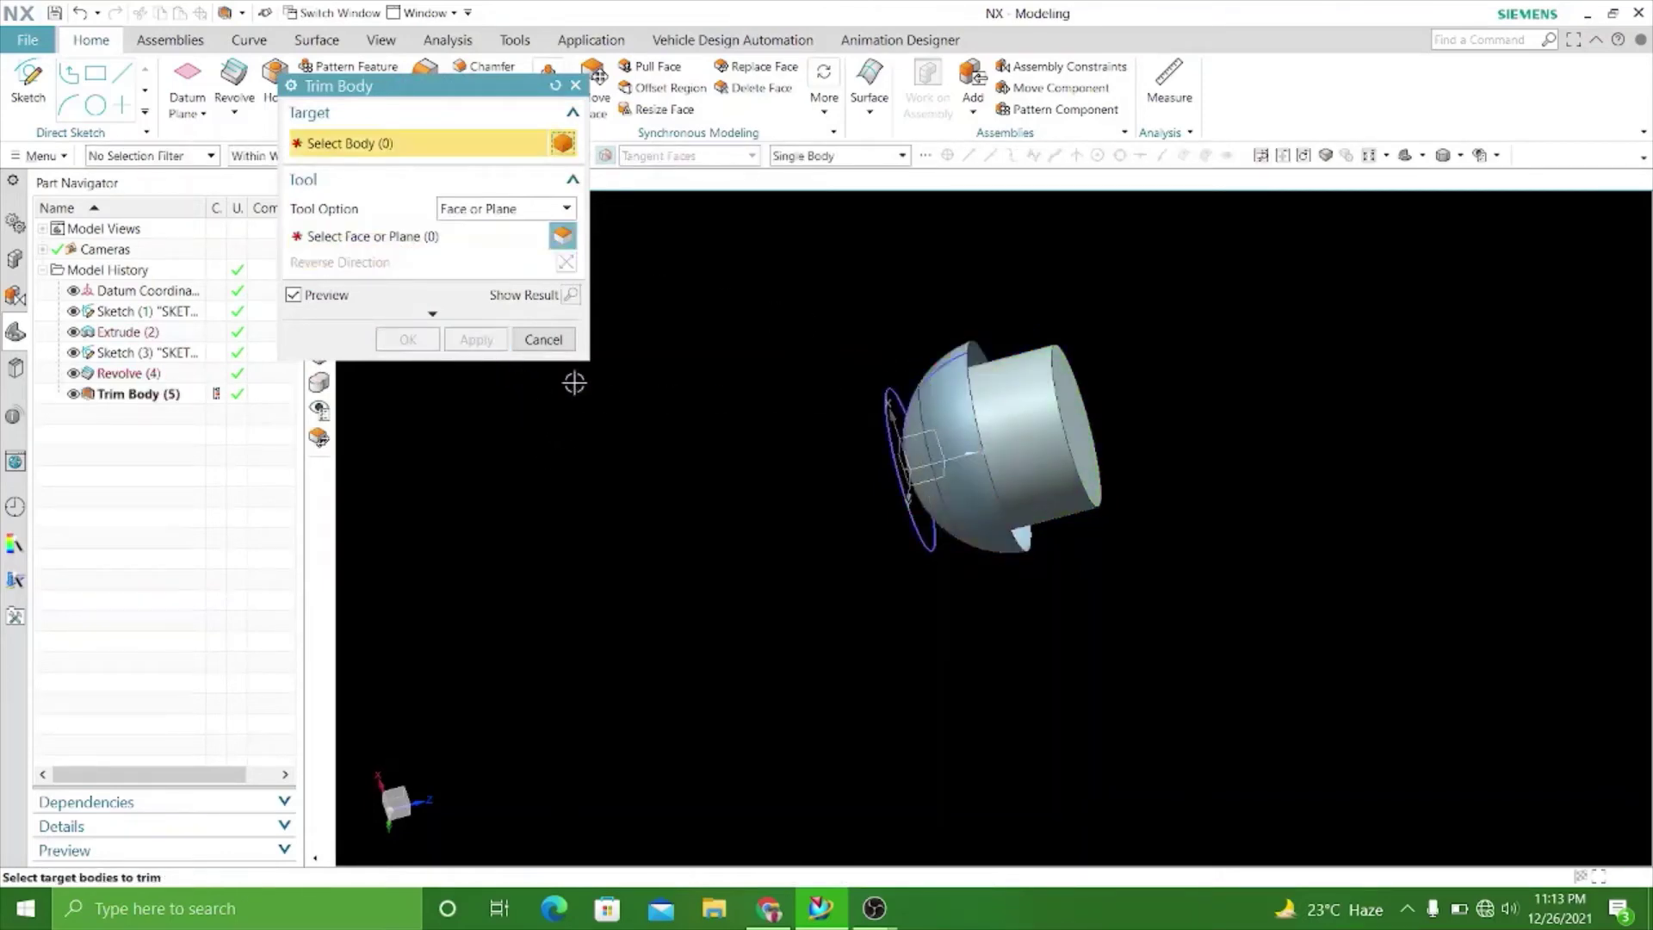
{"action": "left_click", "coordinate": [544, 339]}
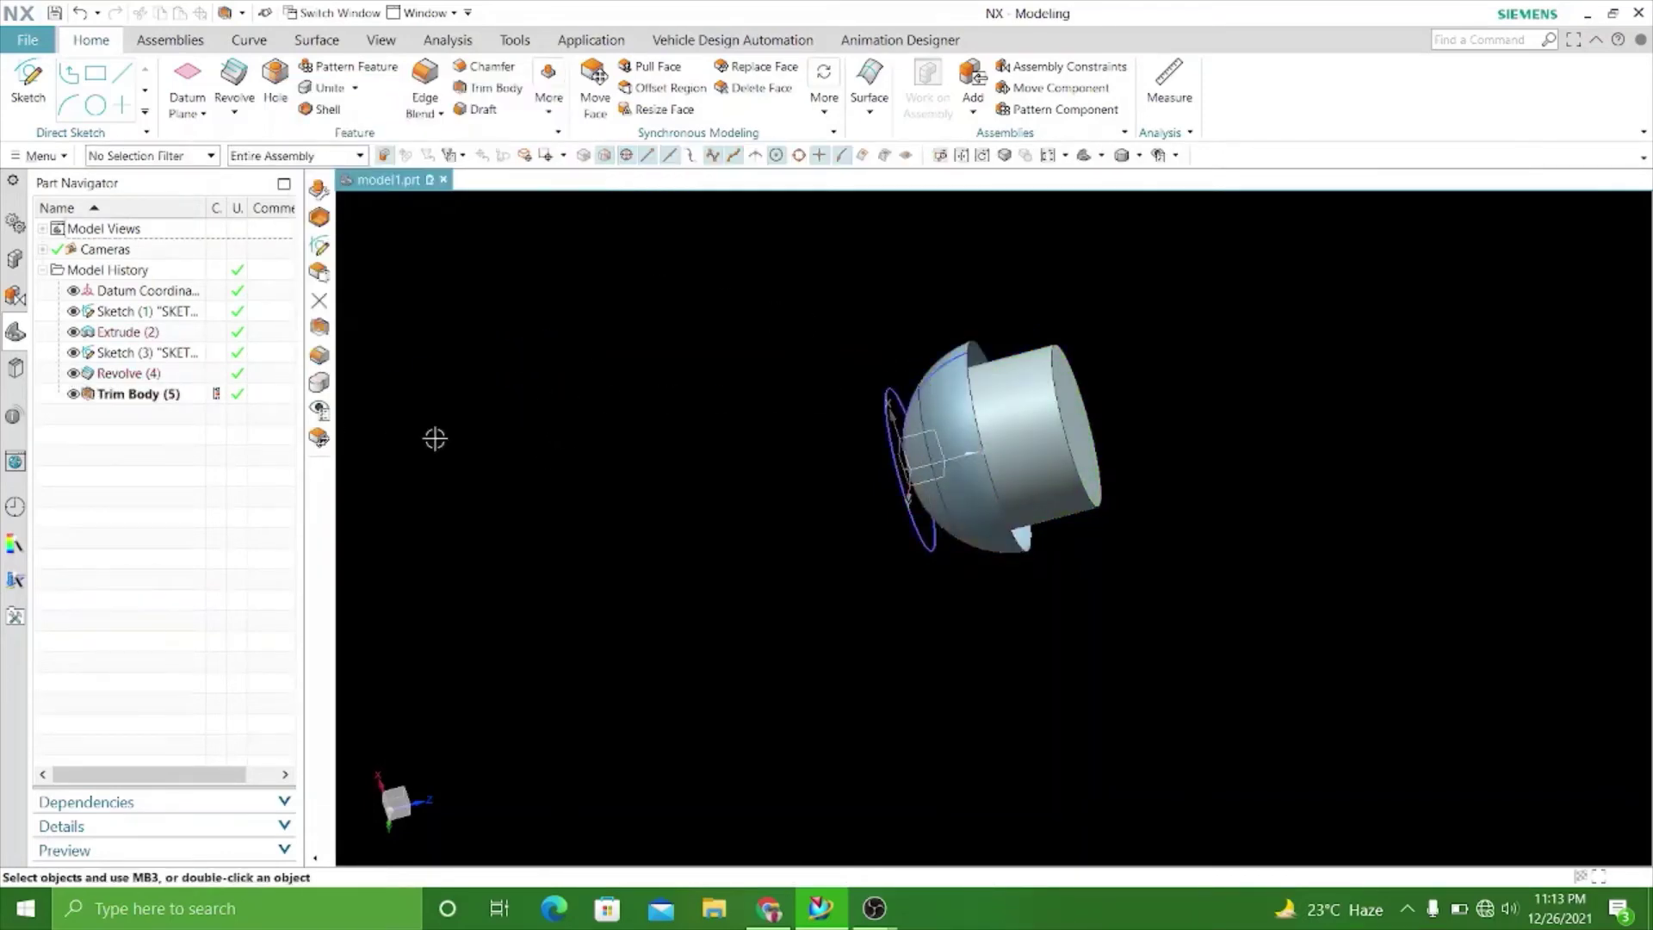
Hide the revolved dome surface and turn the model to a side view.
{"action": "left_click", "coordinate": [74, 373]}
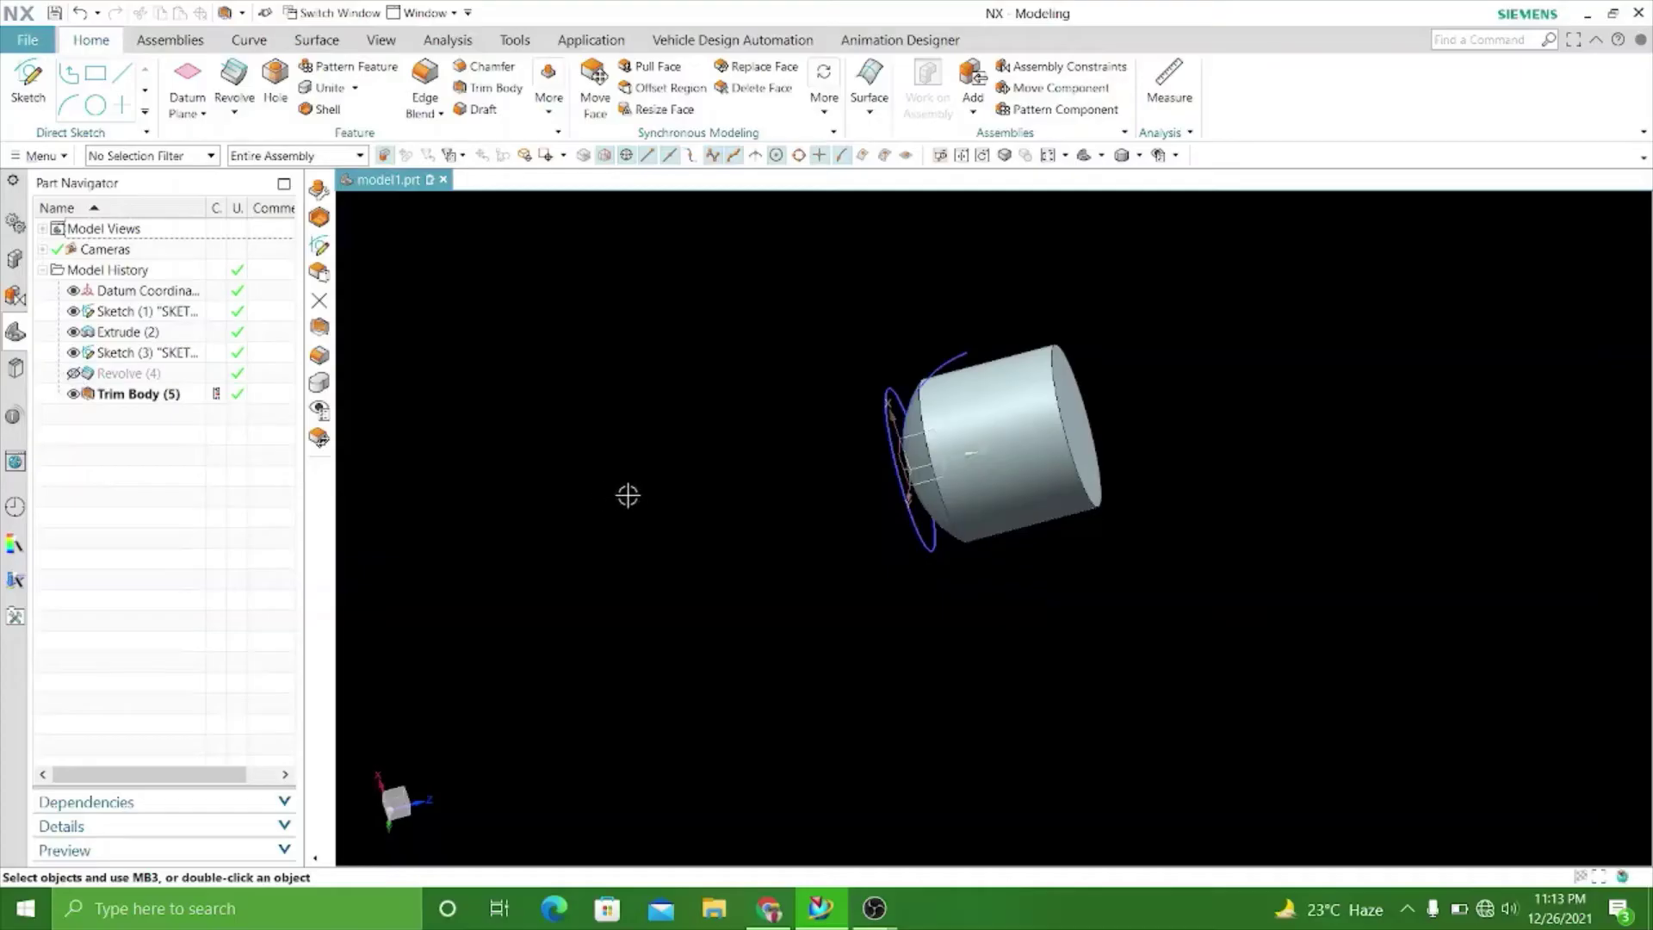
{"action": "mouse_move", "coordinate": [628, 490]}
{"action": "middle_mouse_down"}
{"action": "mouse_move", "coordinate": [644, 380]}
{"action": "mouse_move", "coordinate": [653, 394]}
{"action": "middle_mouse_up"}
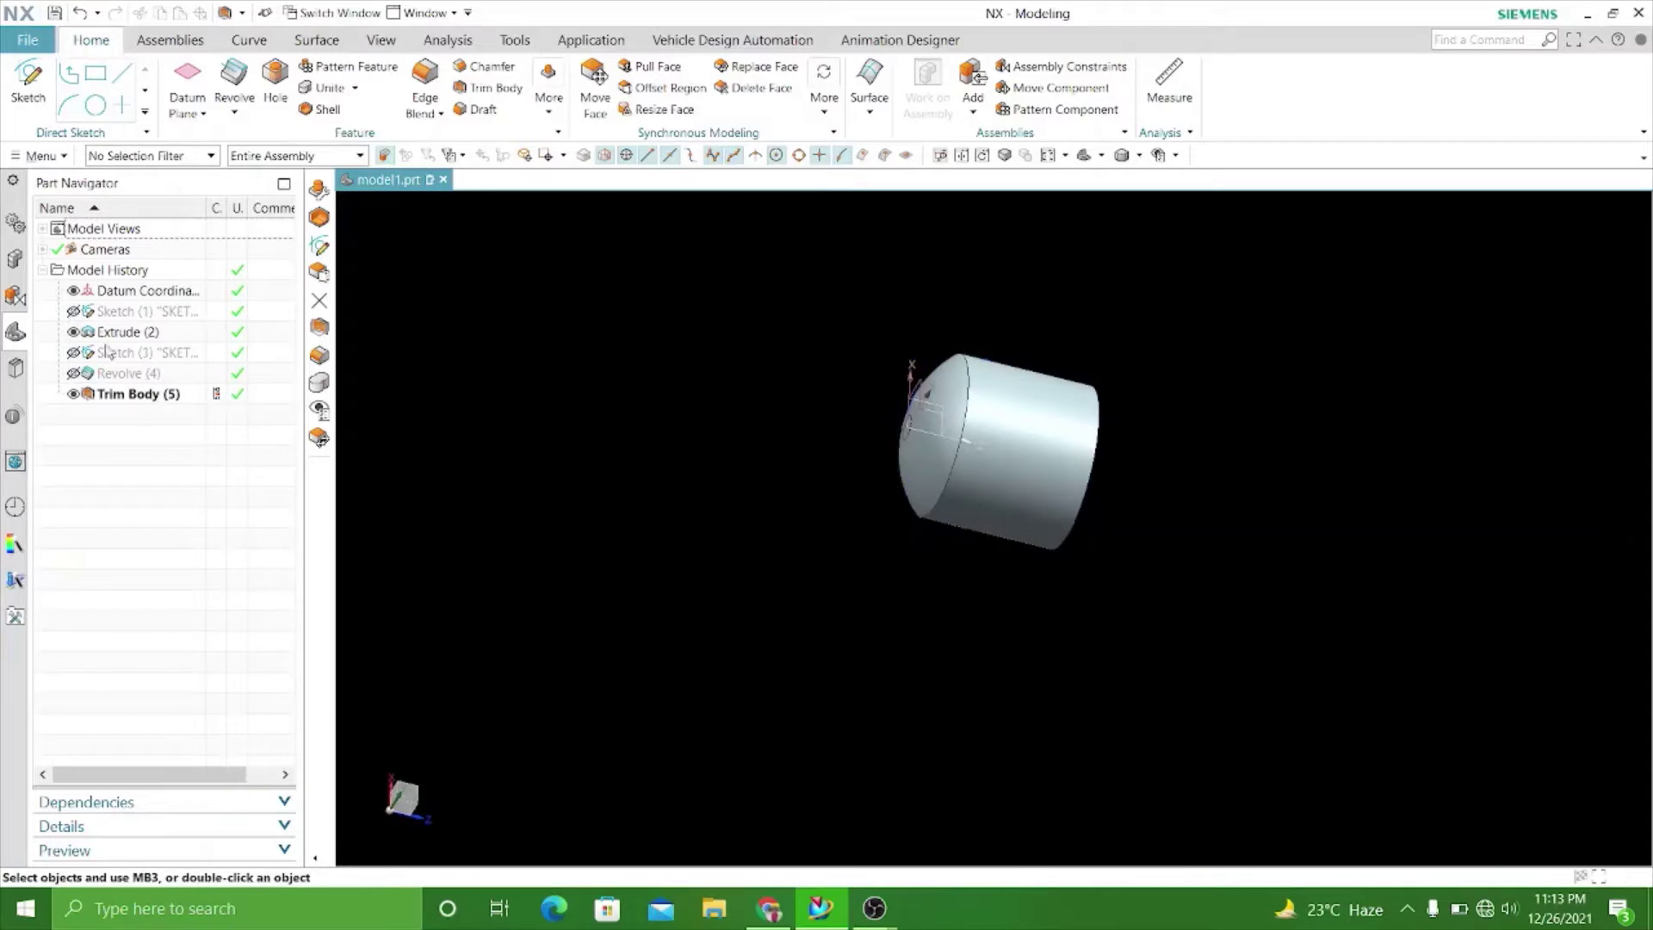
{"action": "middle_click_drag", "start_coordinate": [574, 465], "coordinate": [556, 416]}
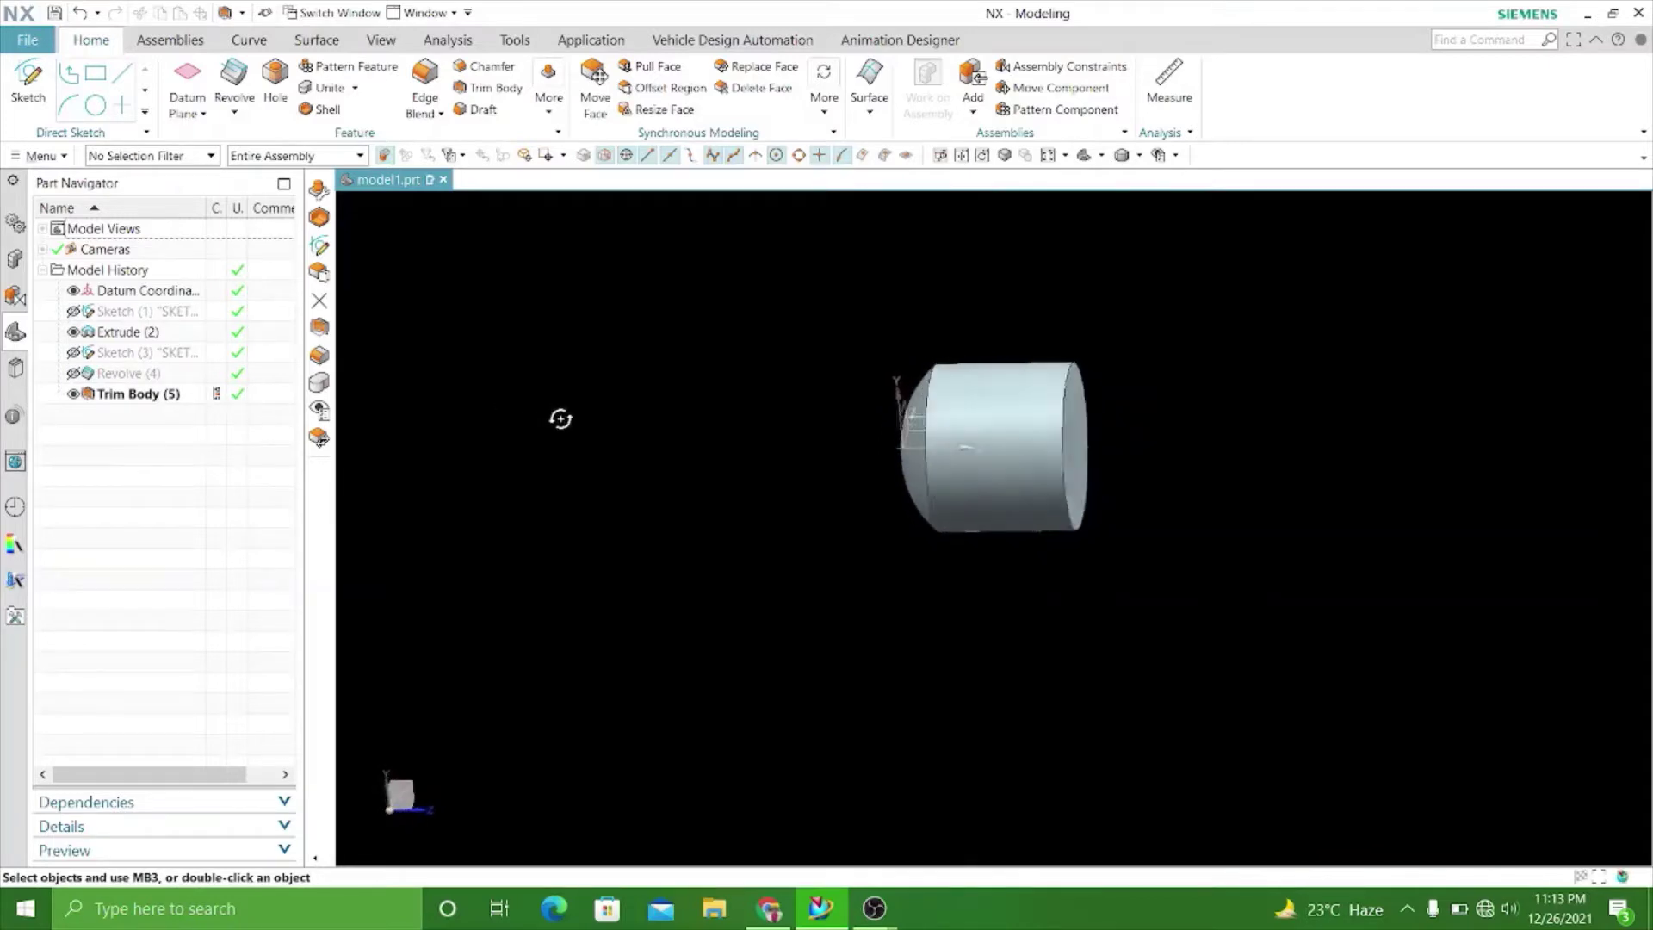
Offset the cylinder's flat end face 50 mm inward toward the dome.
{"action": "left_click", "coordinate": [653, 90]}
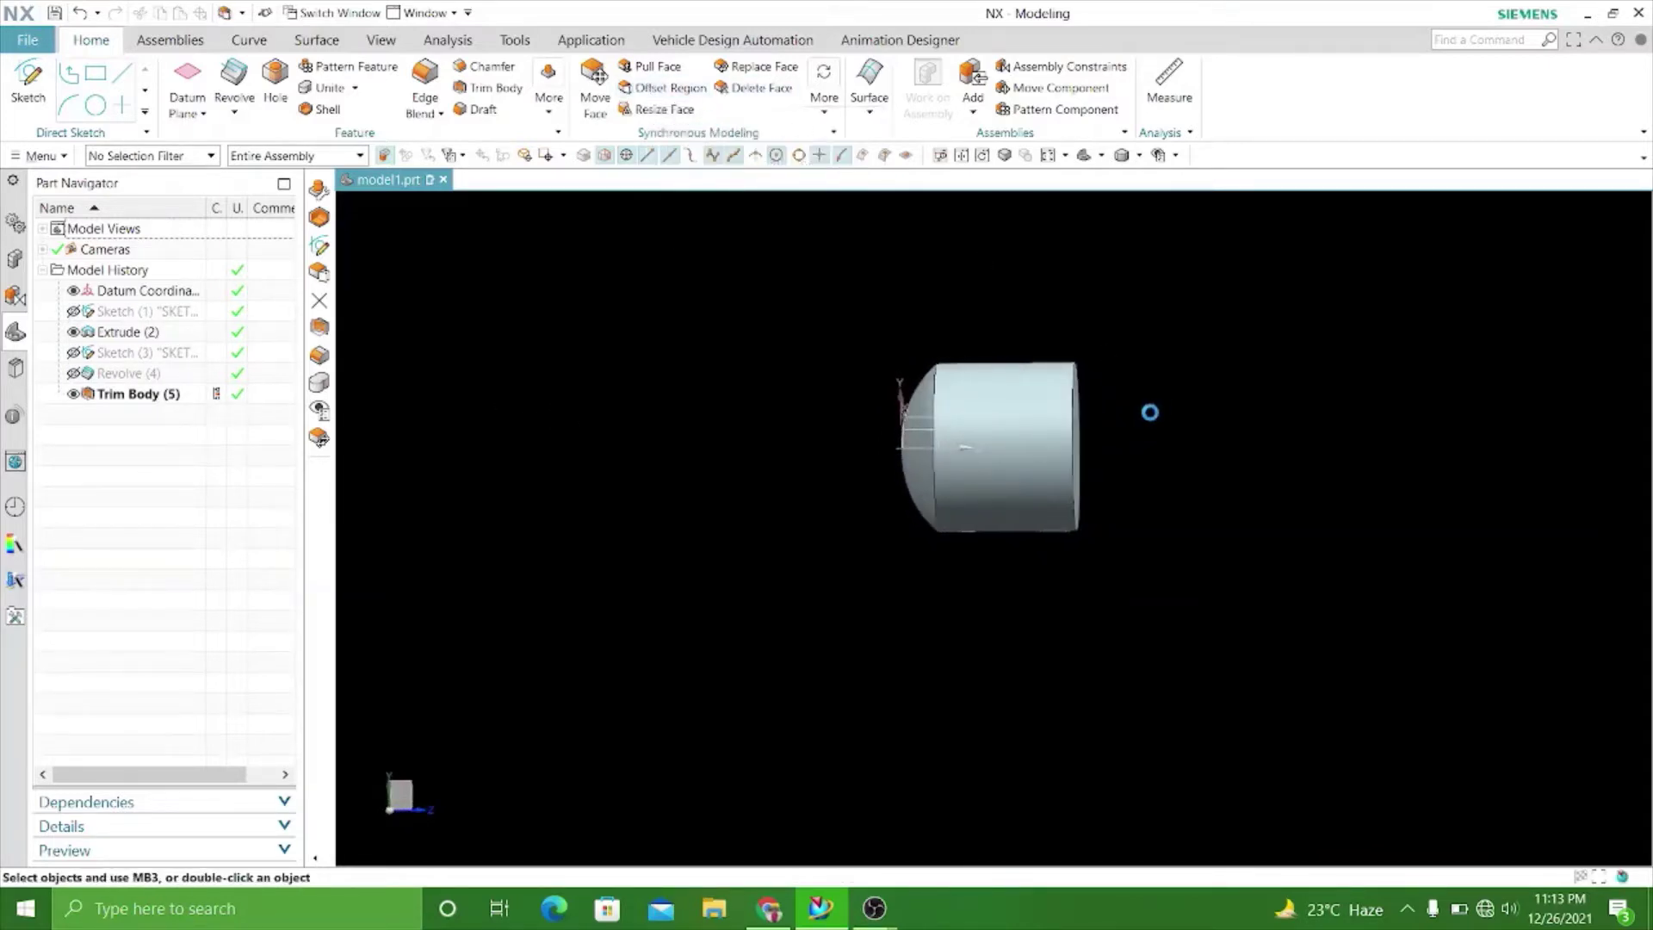
{"action": "left_click", "coordinate": [1082, 420]}
{"action": "scroll", "coordinate": [1119, 430], "scroll_direction": "down", "scroll_amount": 2}
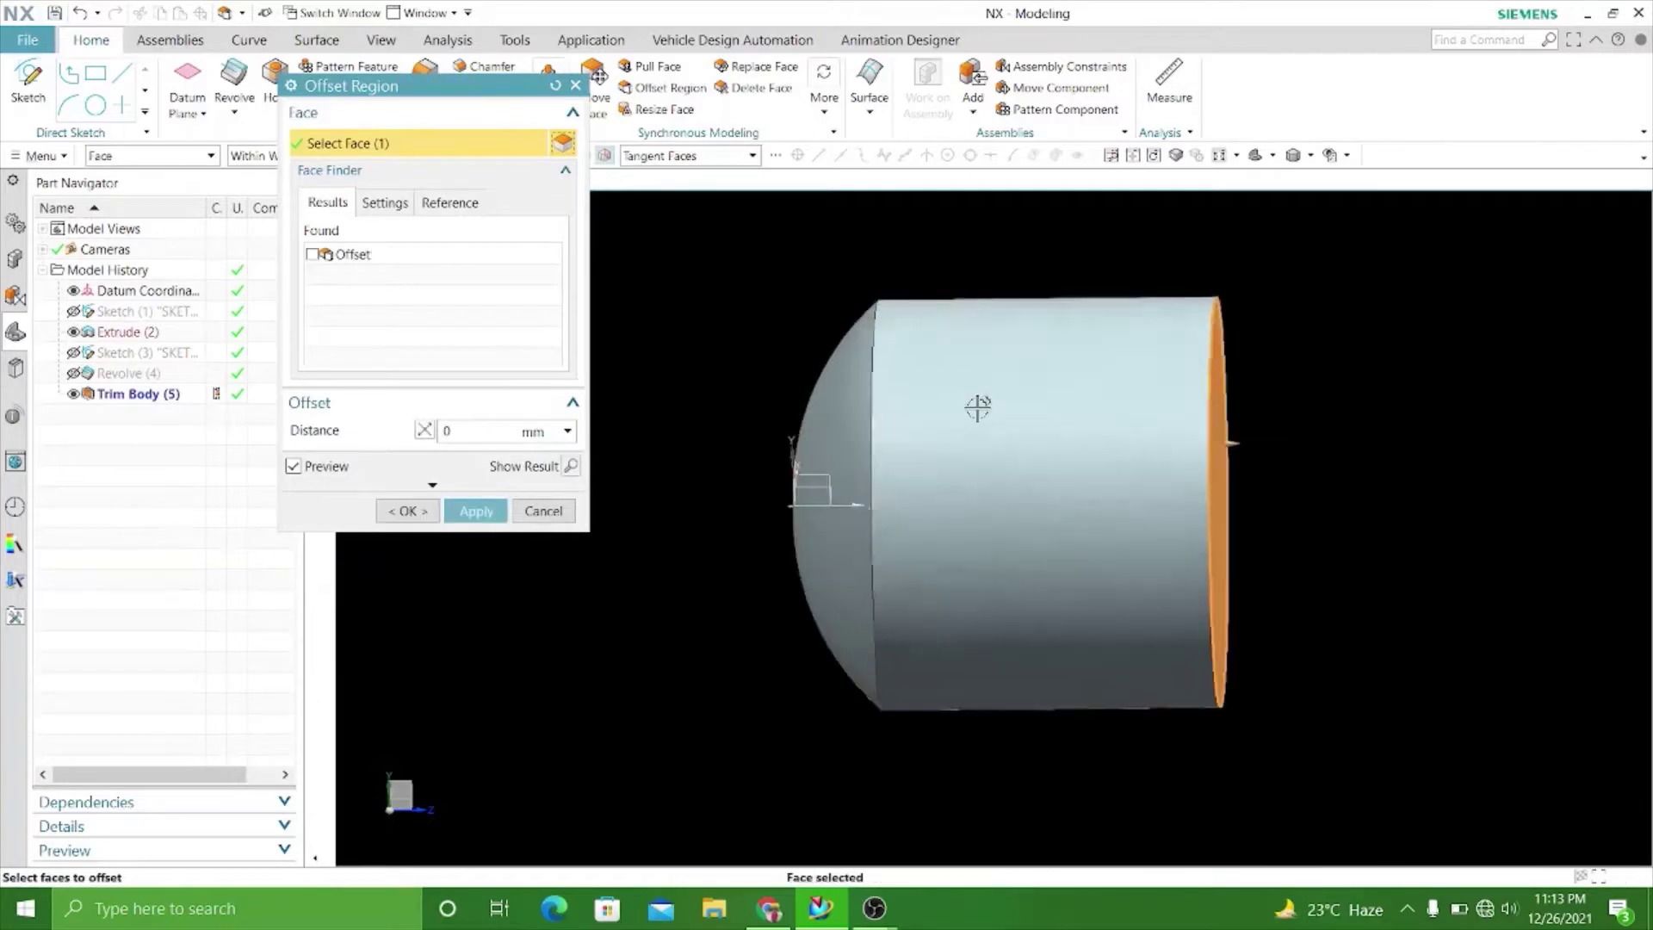
{"action": "left_click_drag", "start_coordinate": [1240, 443], "coordinate": [912, 439]}
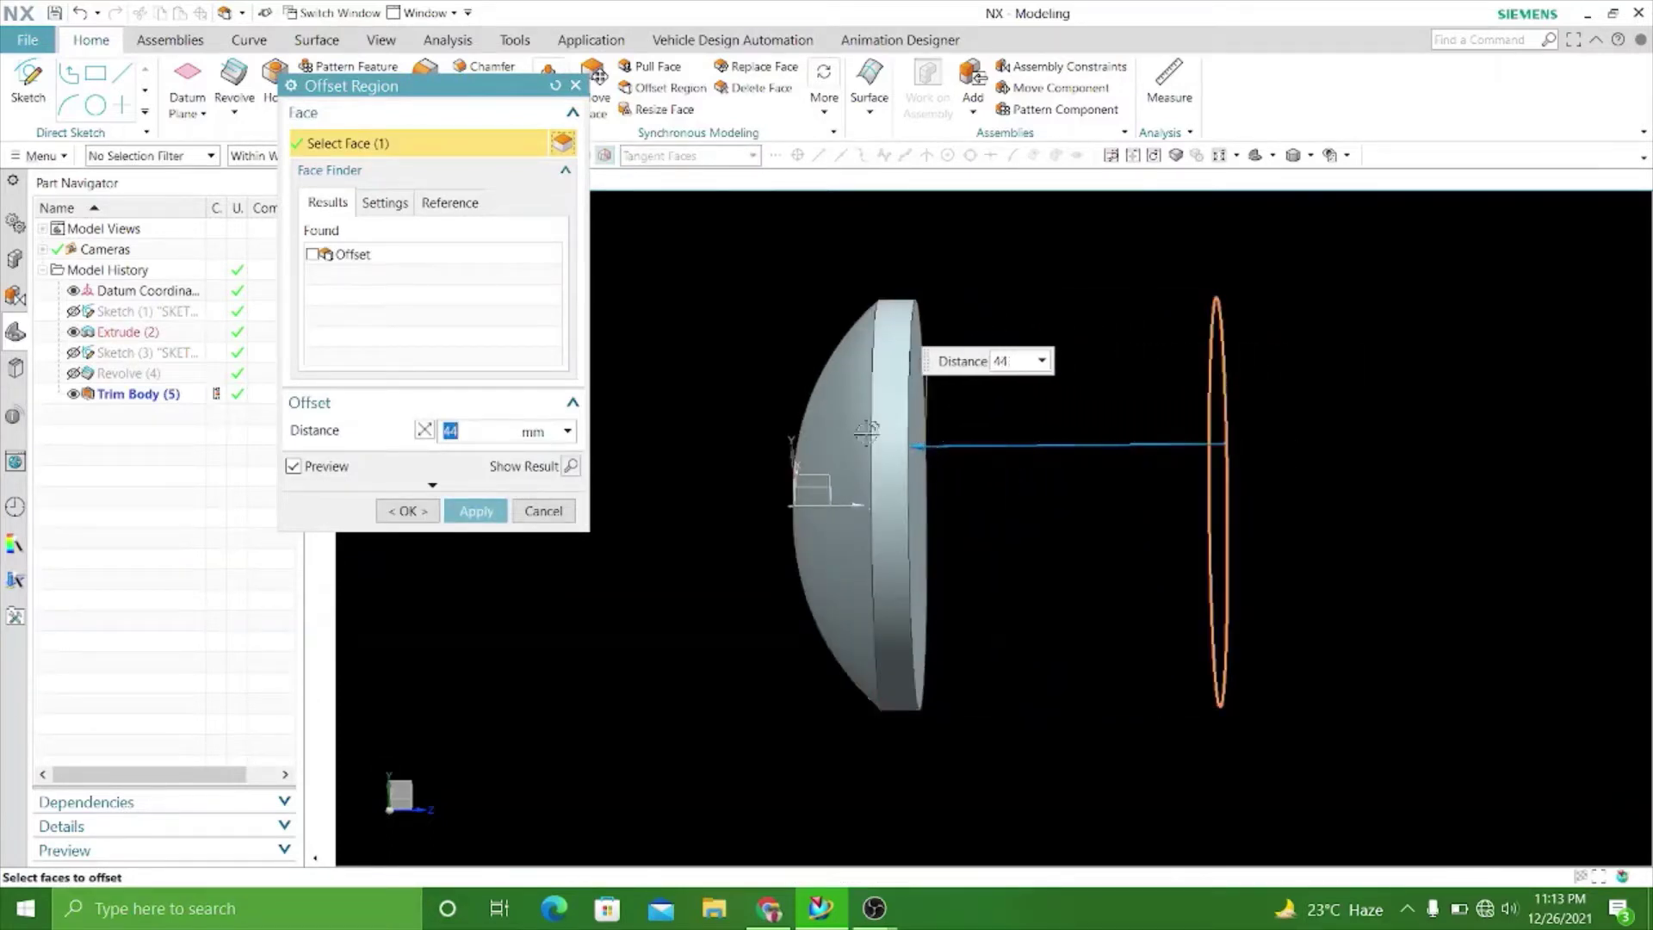
{"action": "scroll", "coordinate": [912, 457], "scroll_direction": "down", "scroll_amount": 3}
{"action": "left_click_drag", "start_coordinate": [1065, 475], "coordinate": [965, 472]}
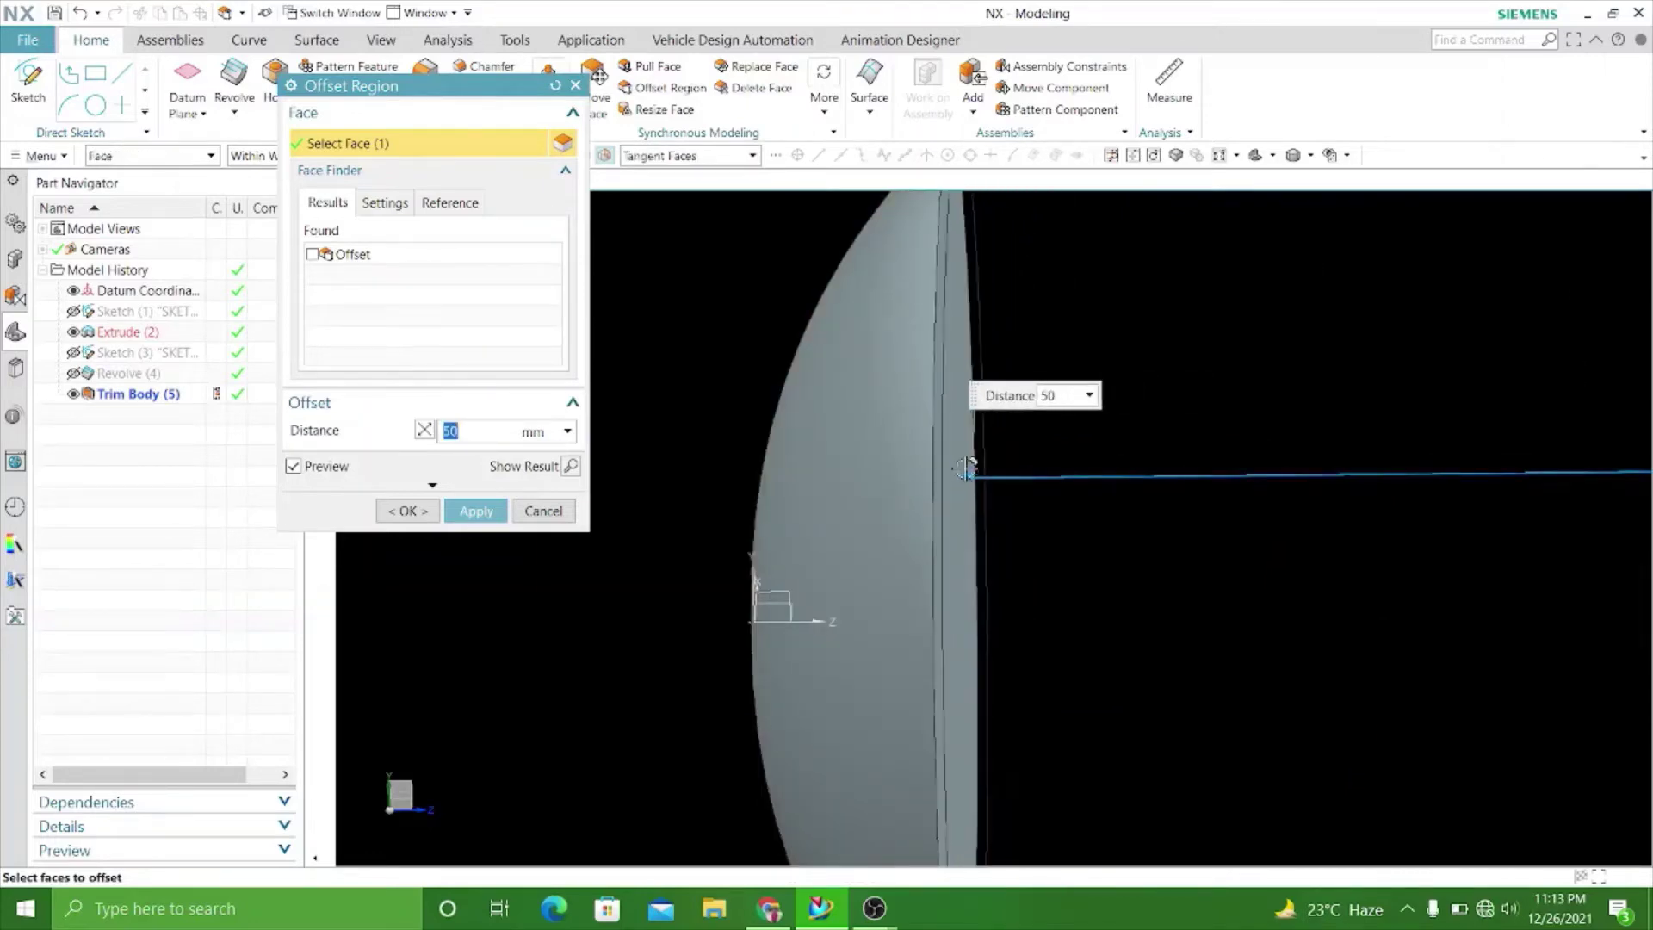
{"action": "scroll", "coordinate": [965, 470], "scroll_direction": "up", "scroll_amount": 3}
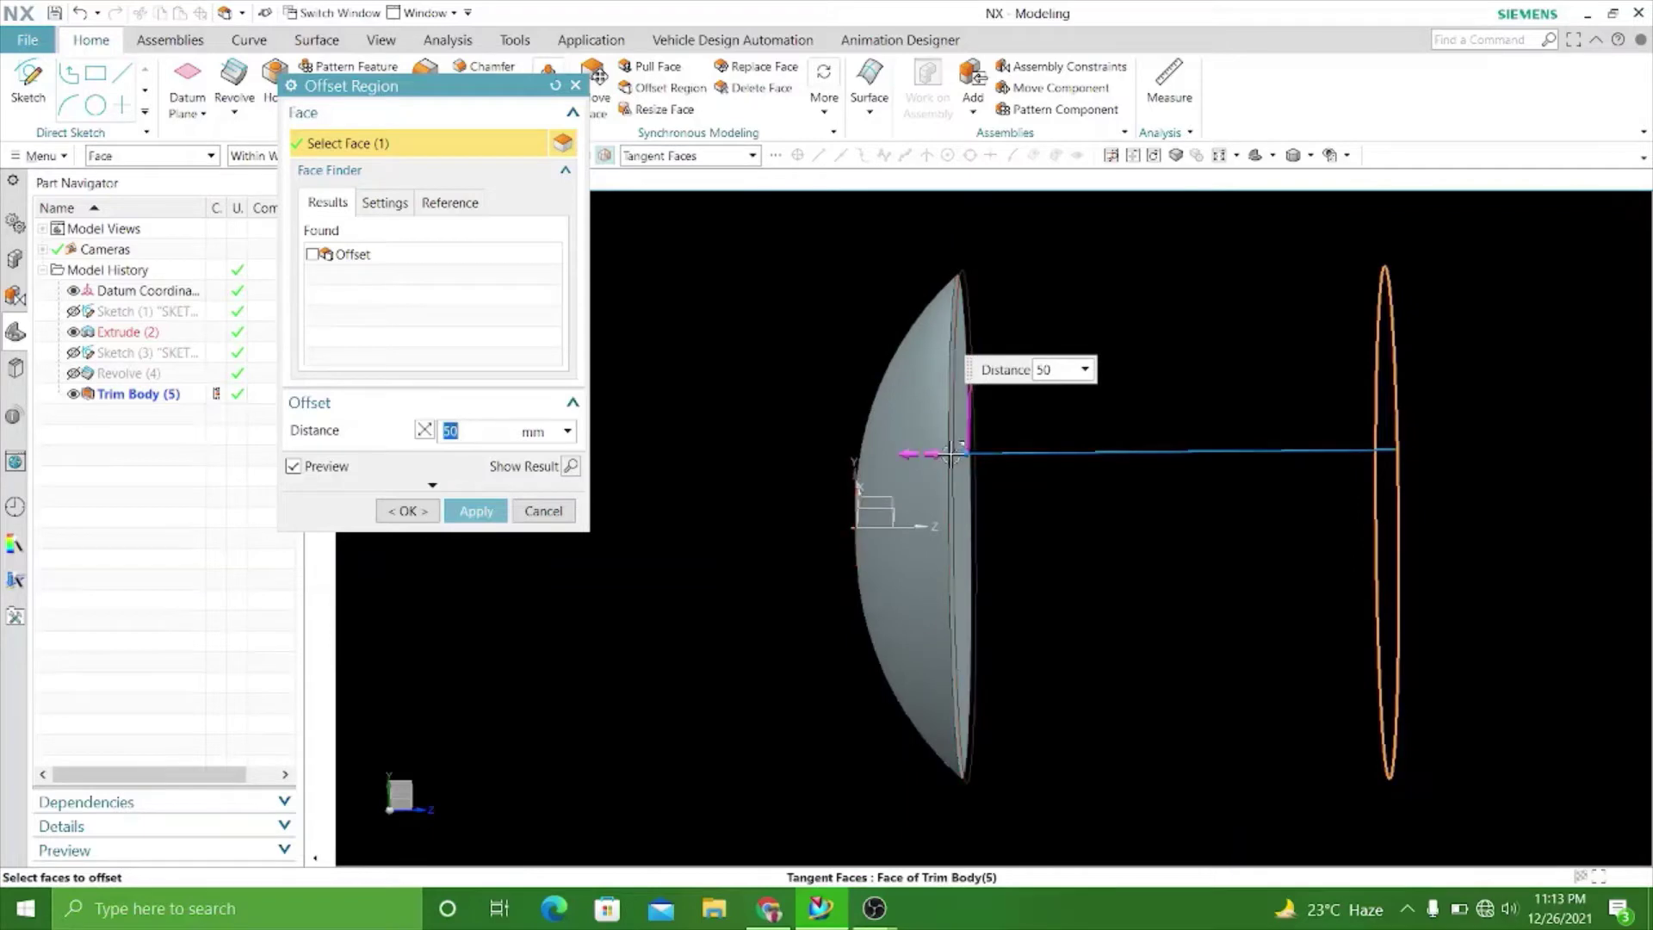
{"action": "left_click_drag", "start_coordinate": [944, 451], "coordinate": [884, 473]}
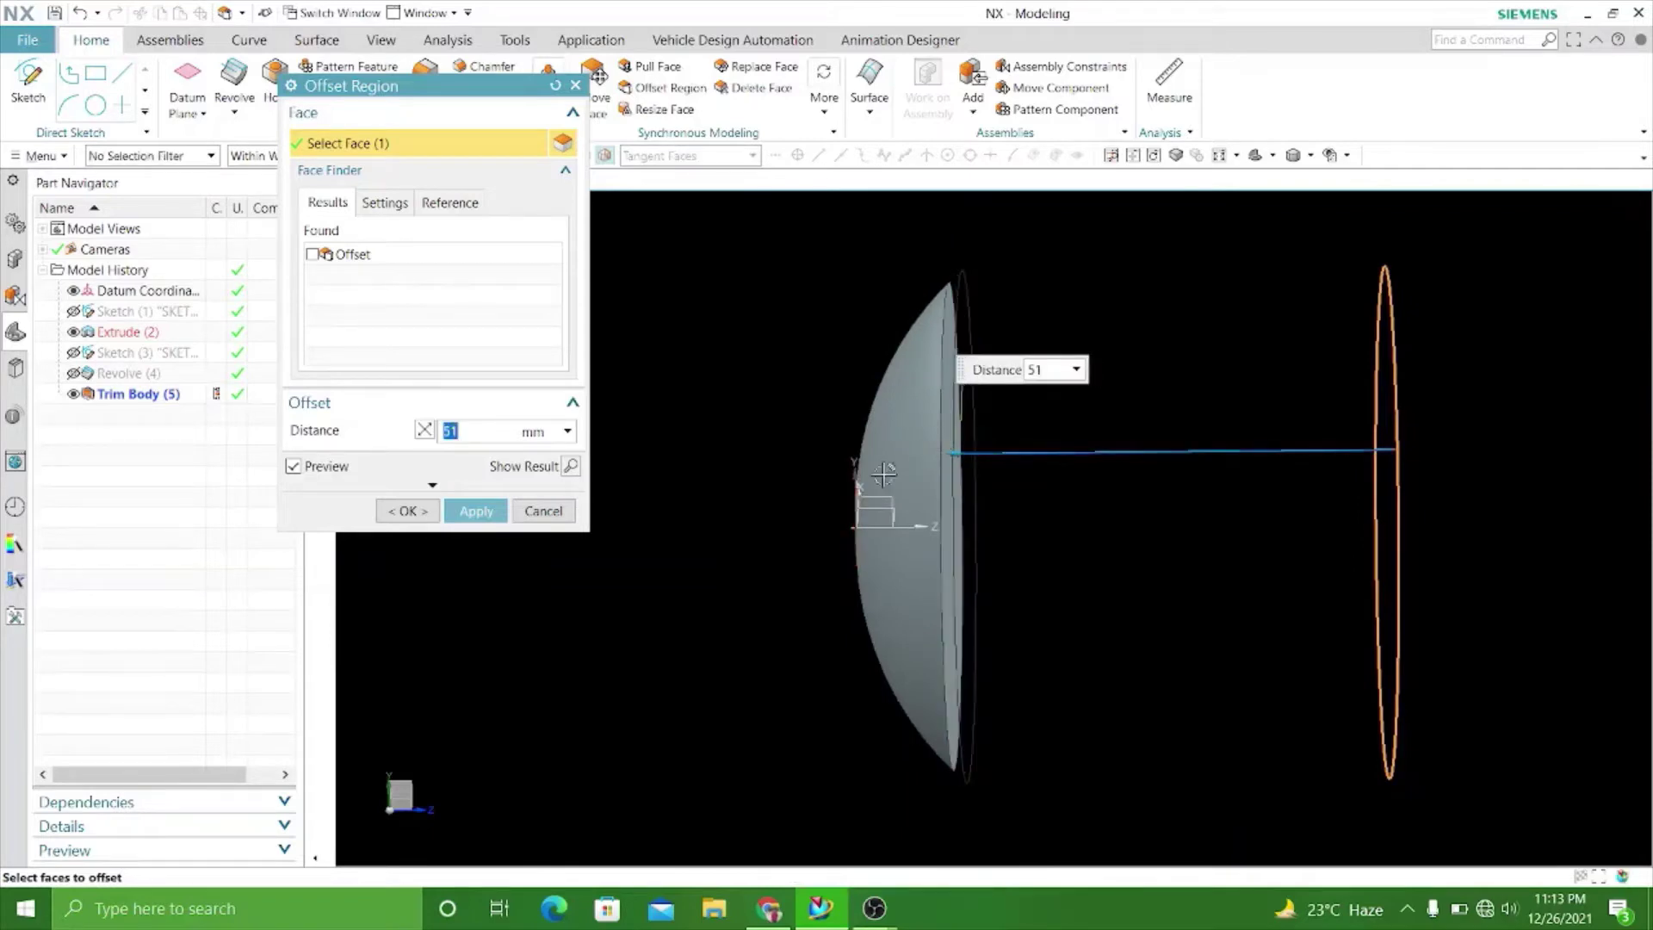
{"action": "scroll", "coordinate": [923, 445], "scroll_direction": "down", "scroll_amount": 2}
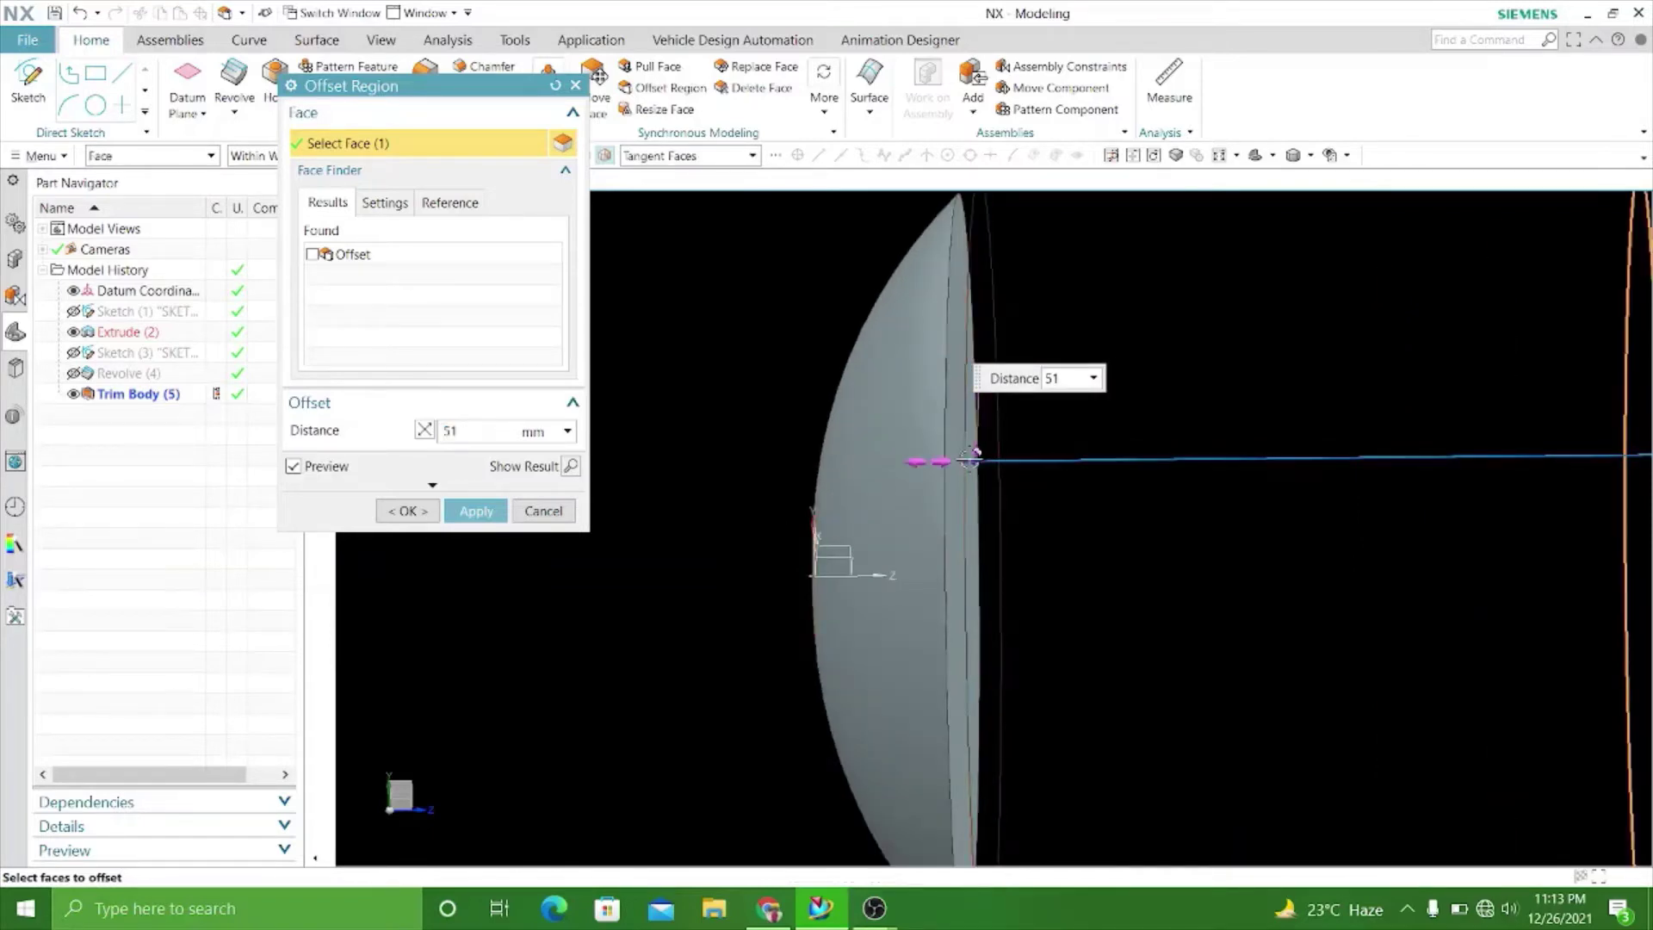
{"action": "left_click_drag", "start_coordinate": [976, 461], "coordinate": [981, 460]}
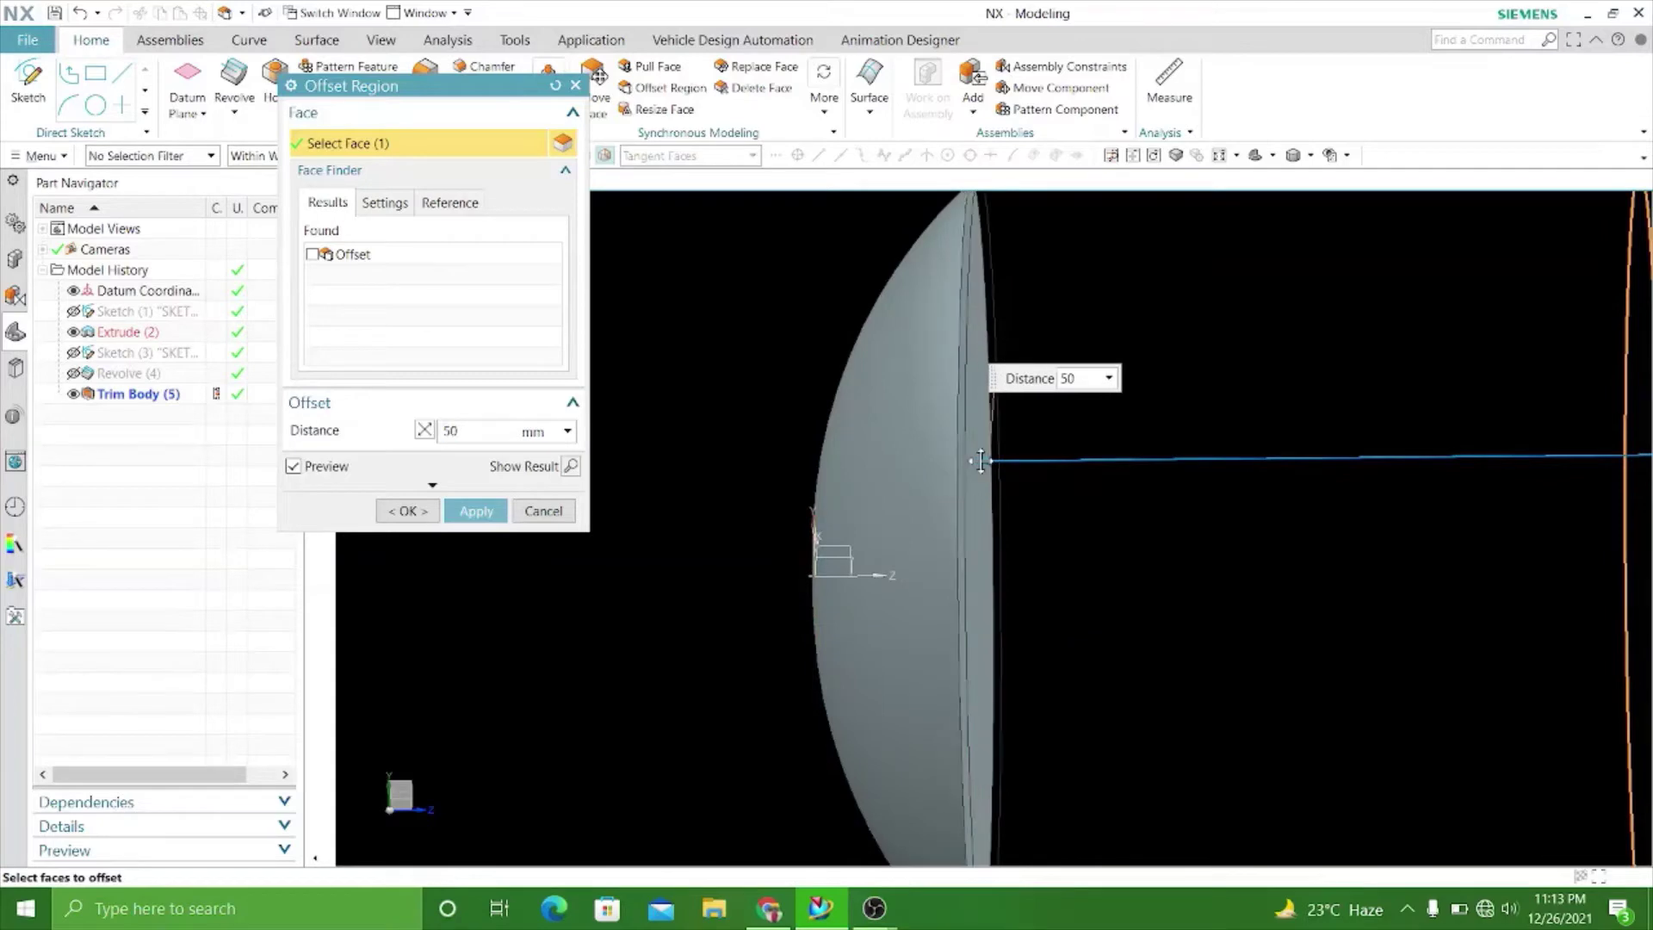
{"action": "scroll", "coordinate": [980, 461], "scroll_direction": "up", "scroll_amount": 2}
{"action": "left_click", "coordinate": [475, 511]}
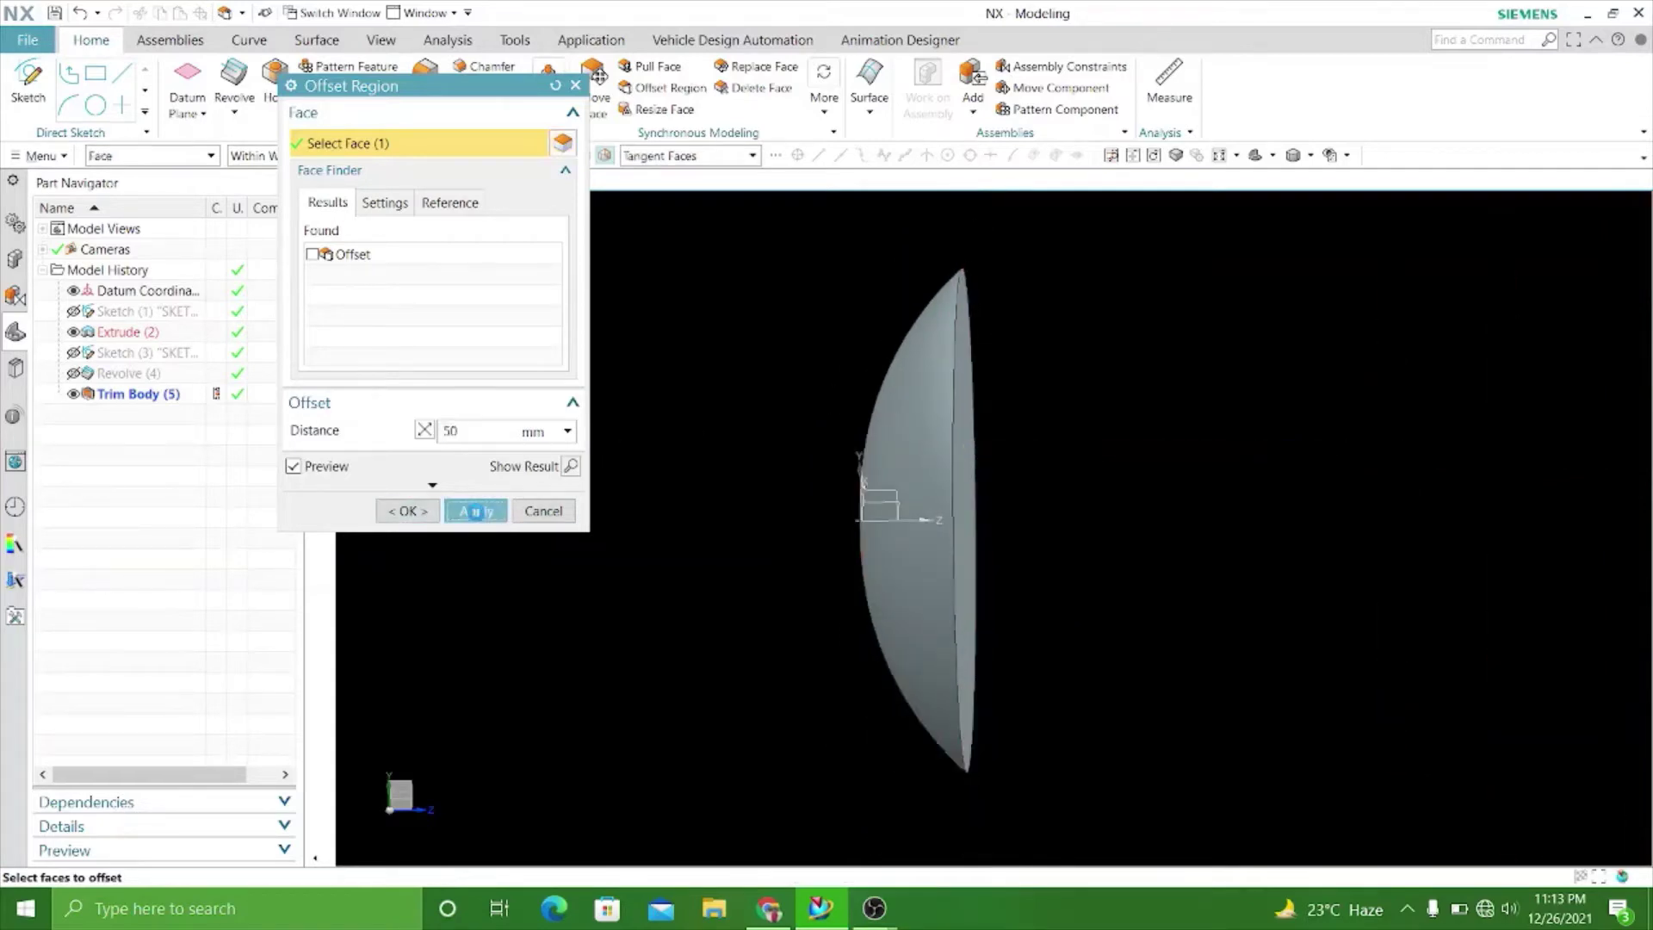
Start a new sketch on the disc's circular flat face.
{"action": "left_click", "coordinate": [544, 510]}
{"action": "mouse_move", "coordinate": [815, 422]}
{"action": "middle_mouse_down"}
{"action": "mouse_move", "coordinate": [659, 468]}
{"action": "mouse_move", "coordinate": [738, 442]}
{"action": "mouse_move", "coordinate": [886, 517]}
{"action": "mouse_move", "coordinate": [711, 379]}
{"action": "mouse_move", "coordinate": [645, 361]}
{"action": "middle_mouse_up"}
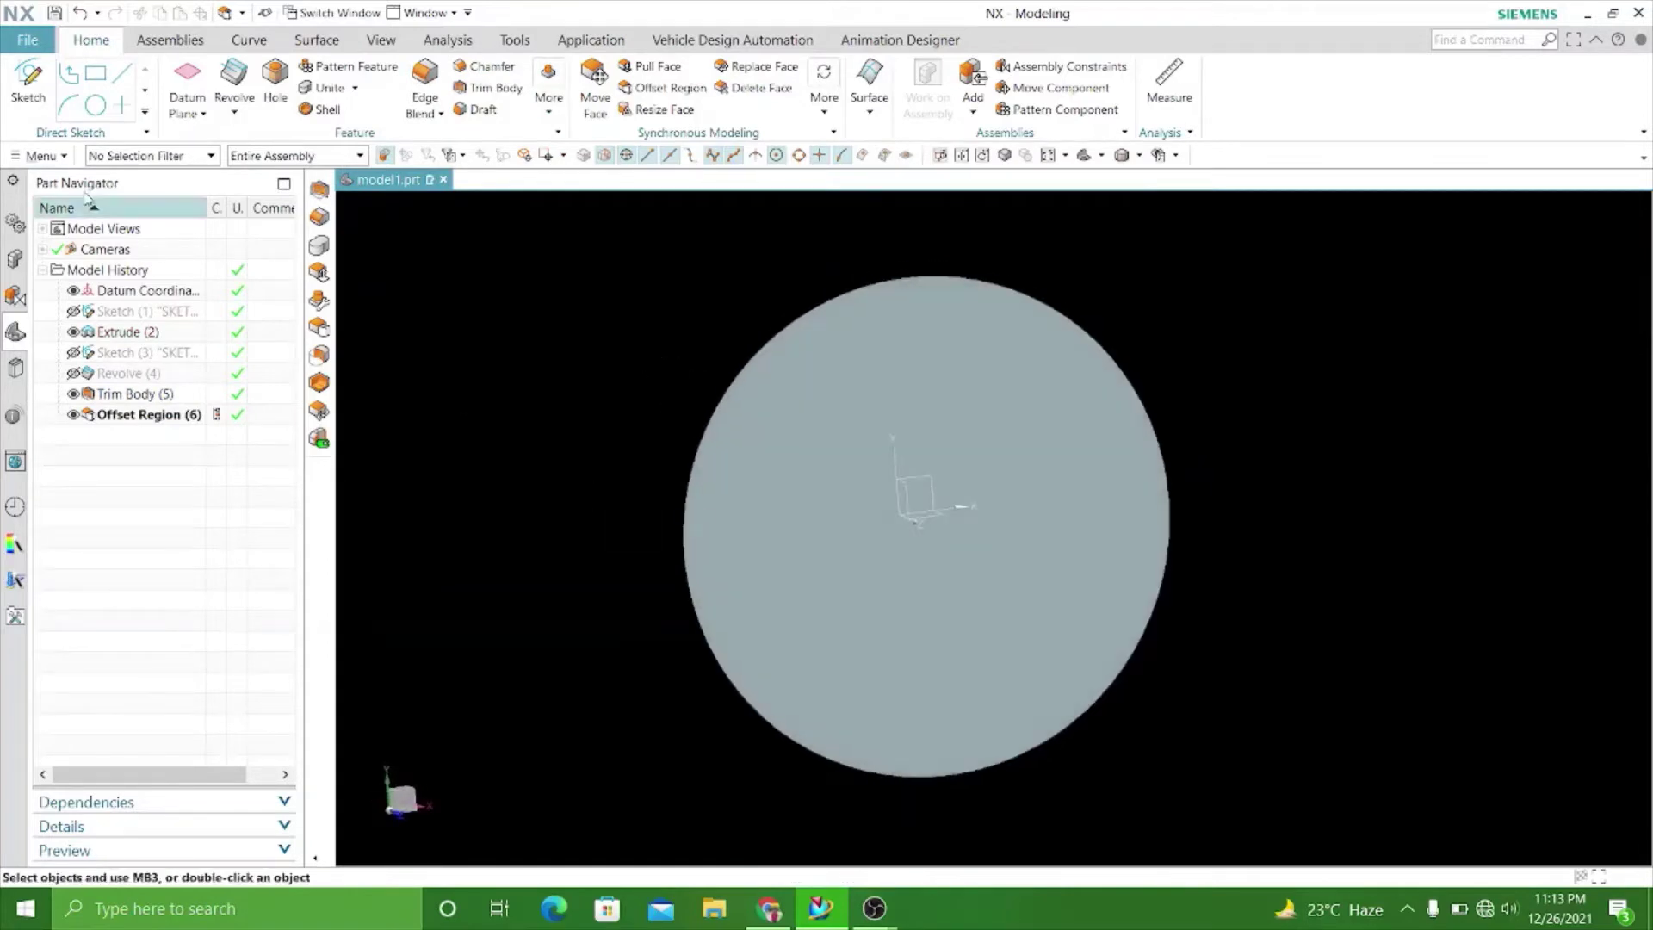
{"action": "left_click", "coordinate": [965, 583]}
{"action": "left_click", "coordinate": [479, 315]}
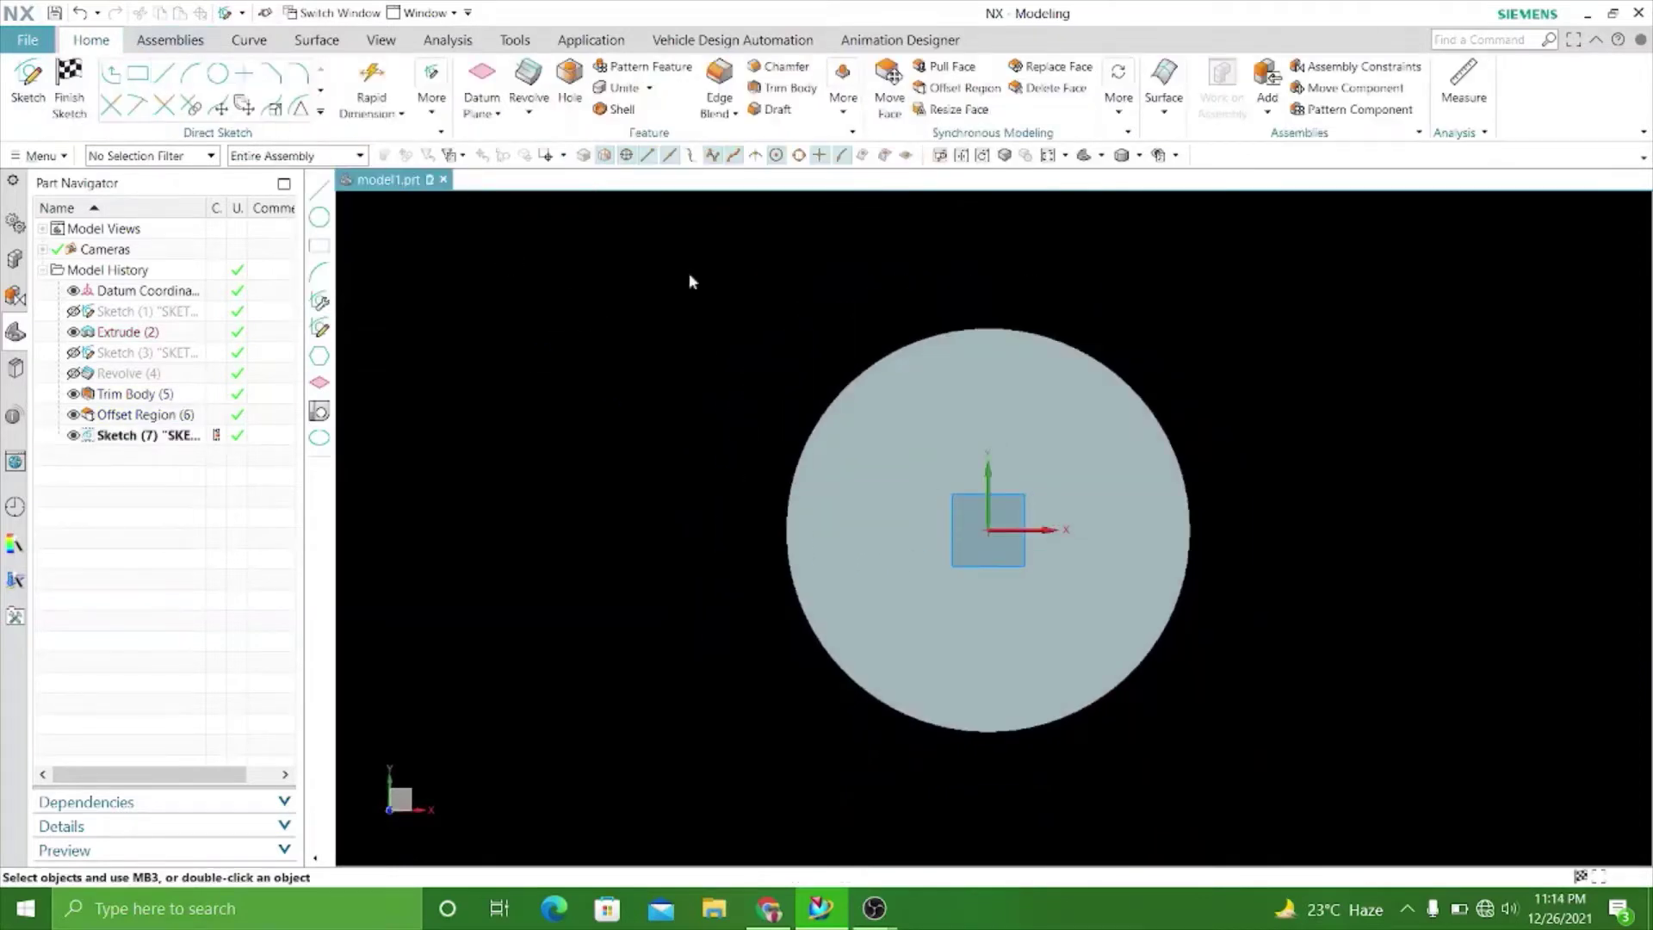
Draw a vertical centre line about 33 up from the origin, crossed by a short horizontal bar.
{"action": "key", "text": "l"}
{"action": "left_click", "coordinate": [988, 529]}
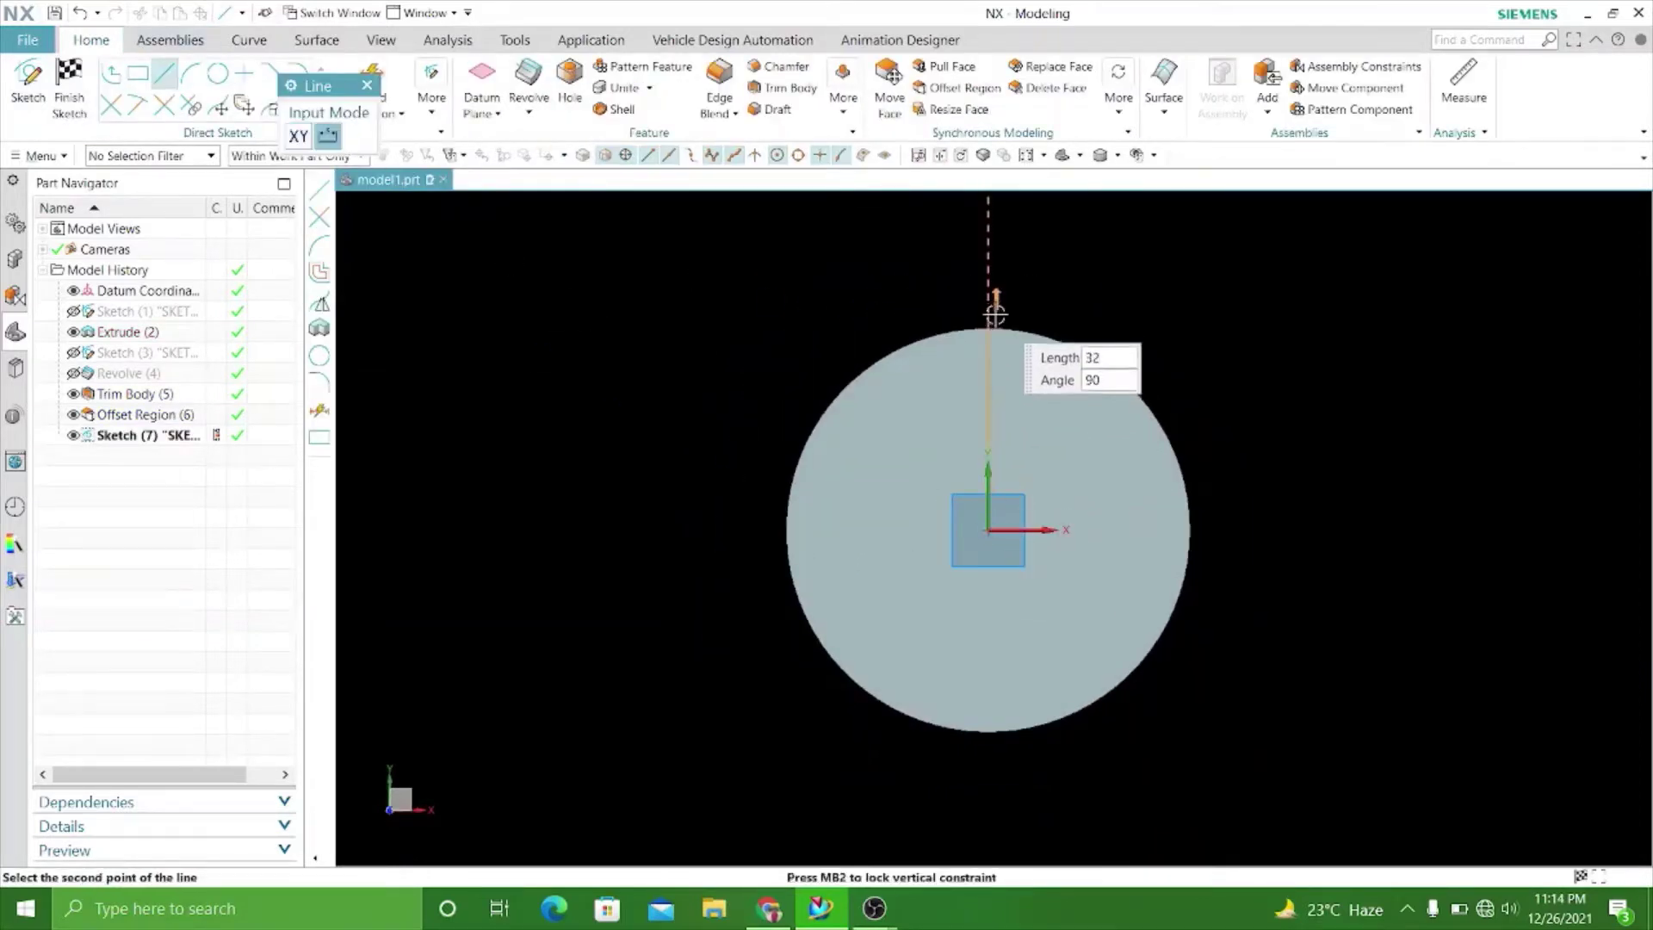
{"action": "left_click", "coordinate": [990, 305]}
{"action": "scroll", "coordinate": [1007, 269], "scroll_direction": "up", "scroll_amount": 2}
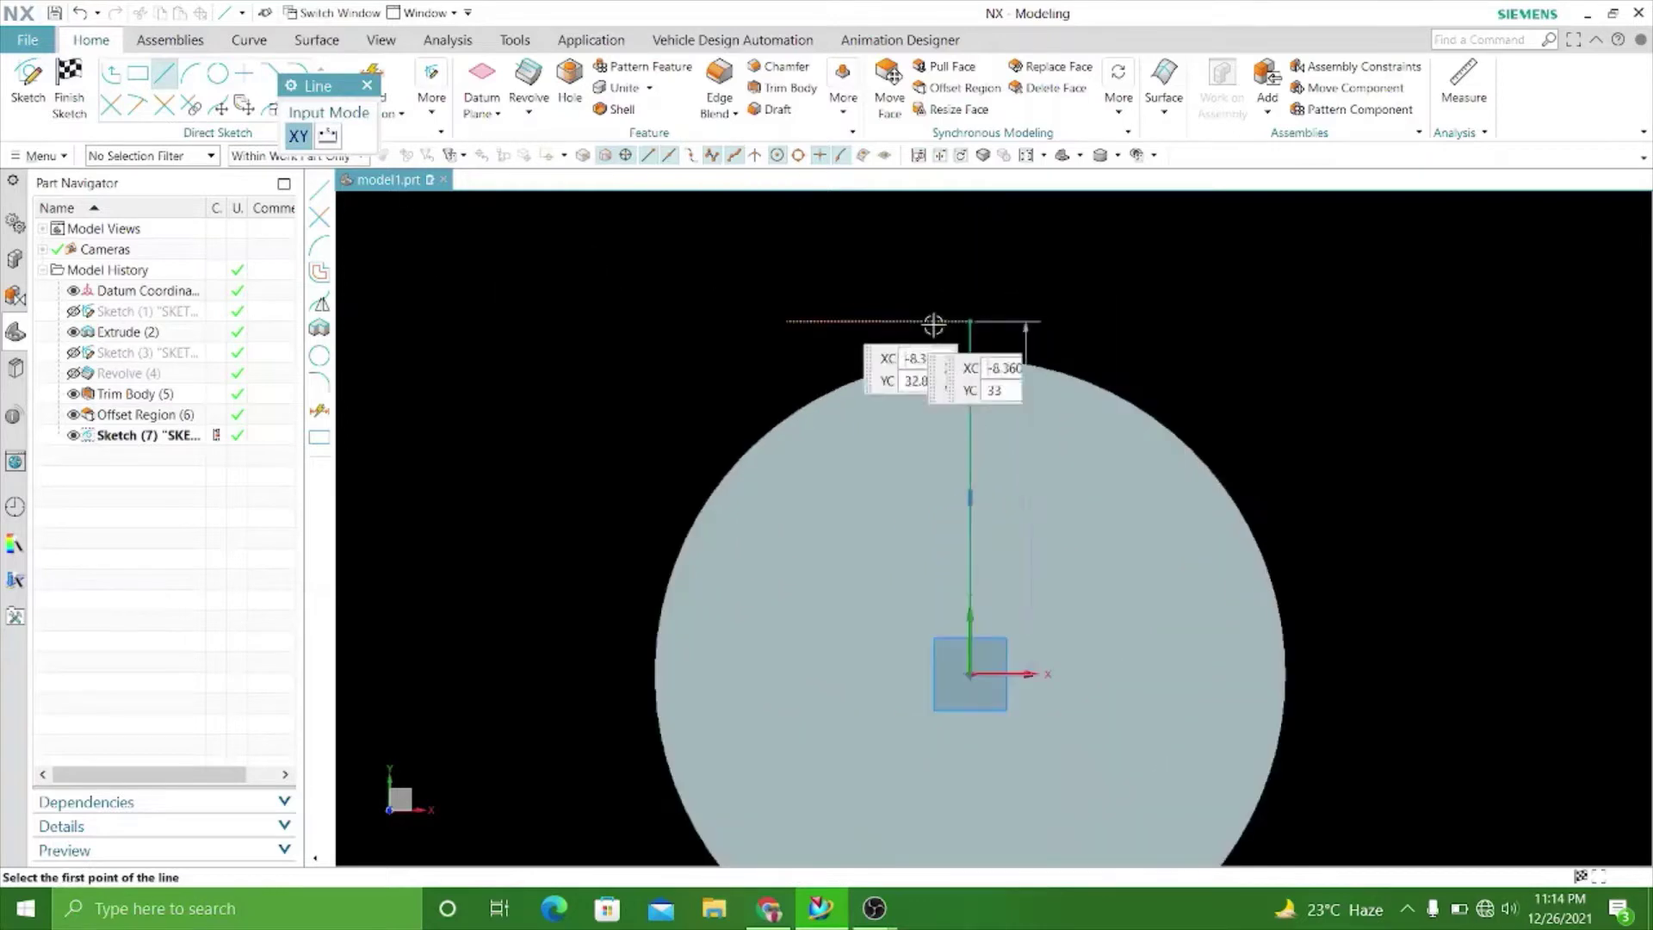
{"action": "scroll", "coordinate": [934, 324], "scroll_direction": "up", "scroll_amount": 2}
{"action": "left_click", "coordinate": [875, 295]}
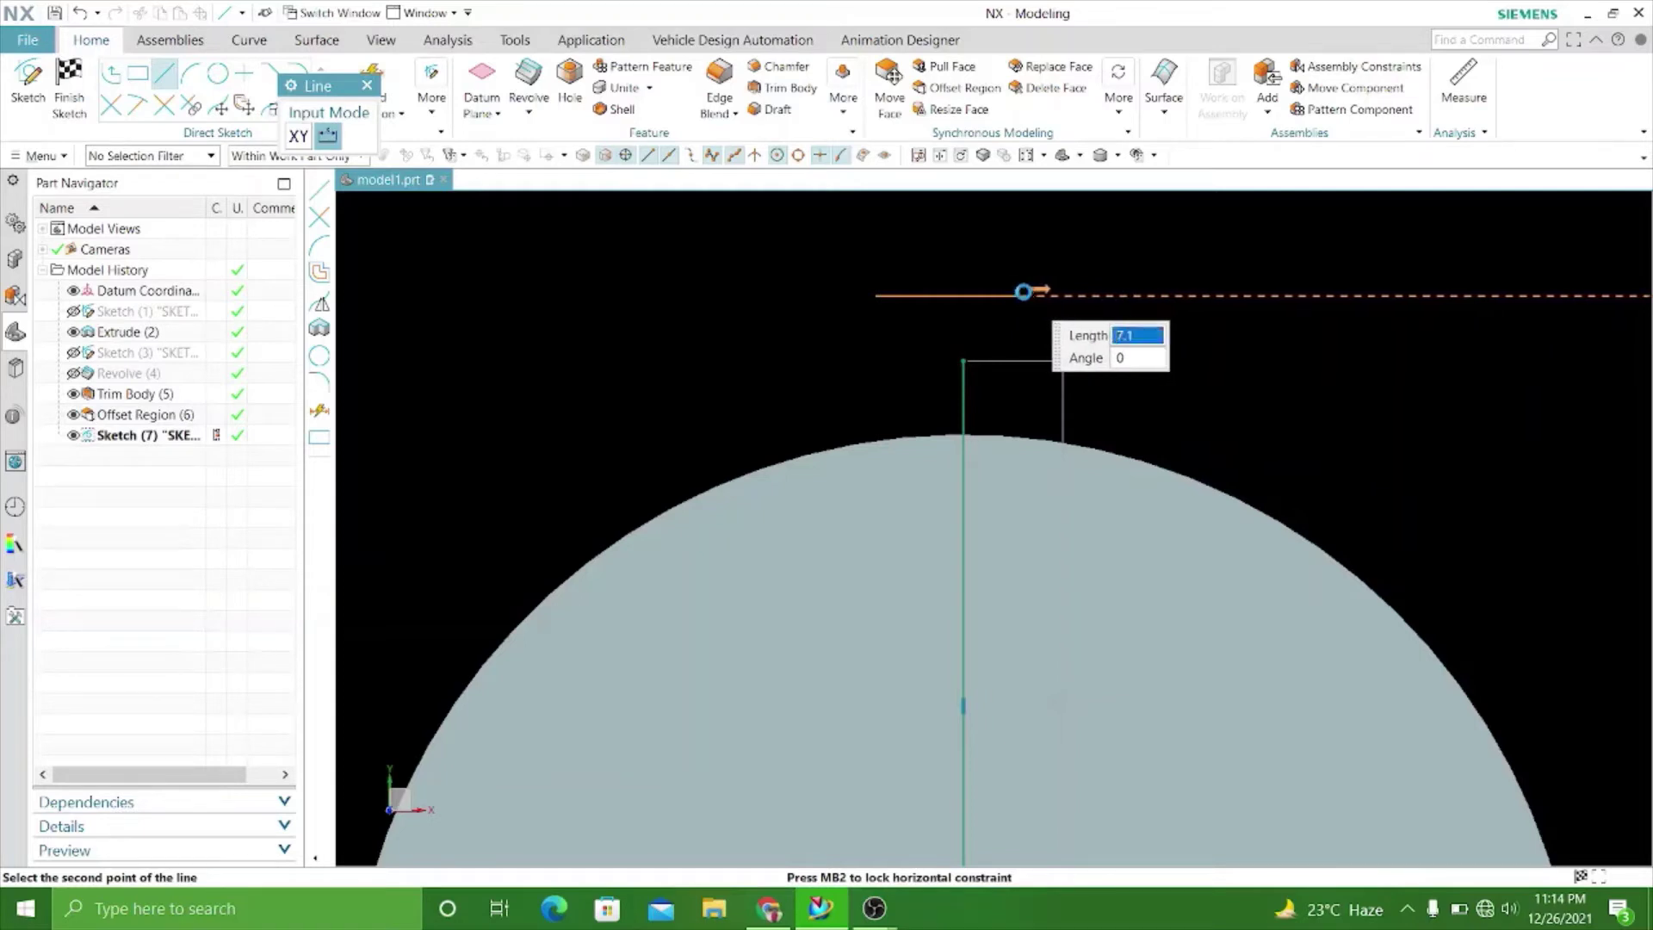
{"action": "left_click", "coordinate": [1024, 296]}
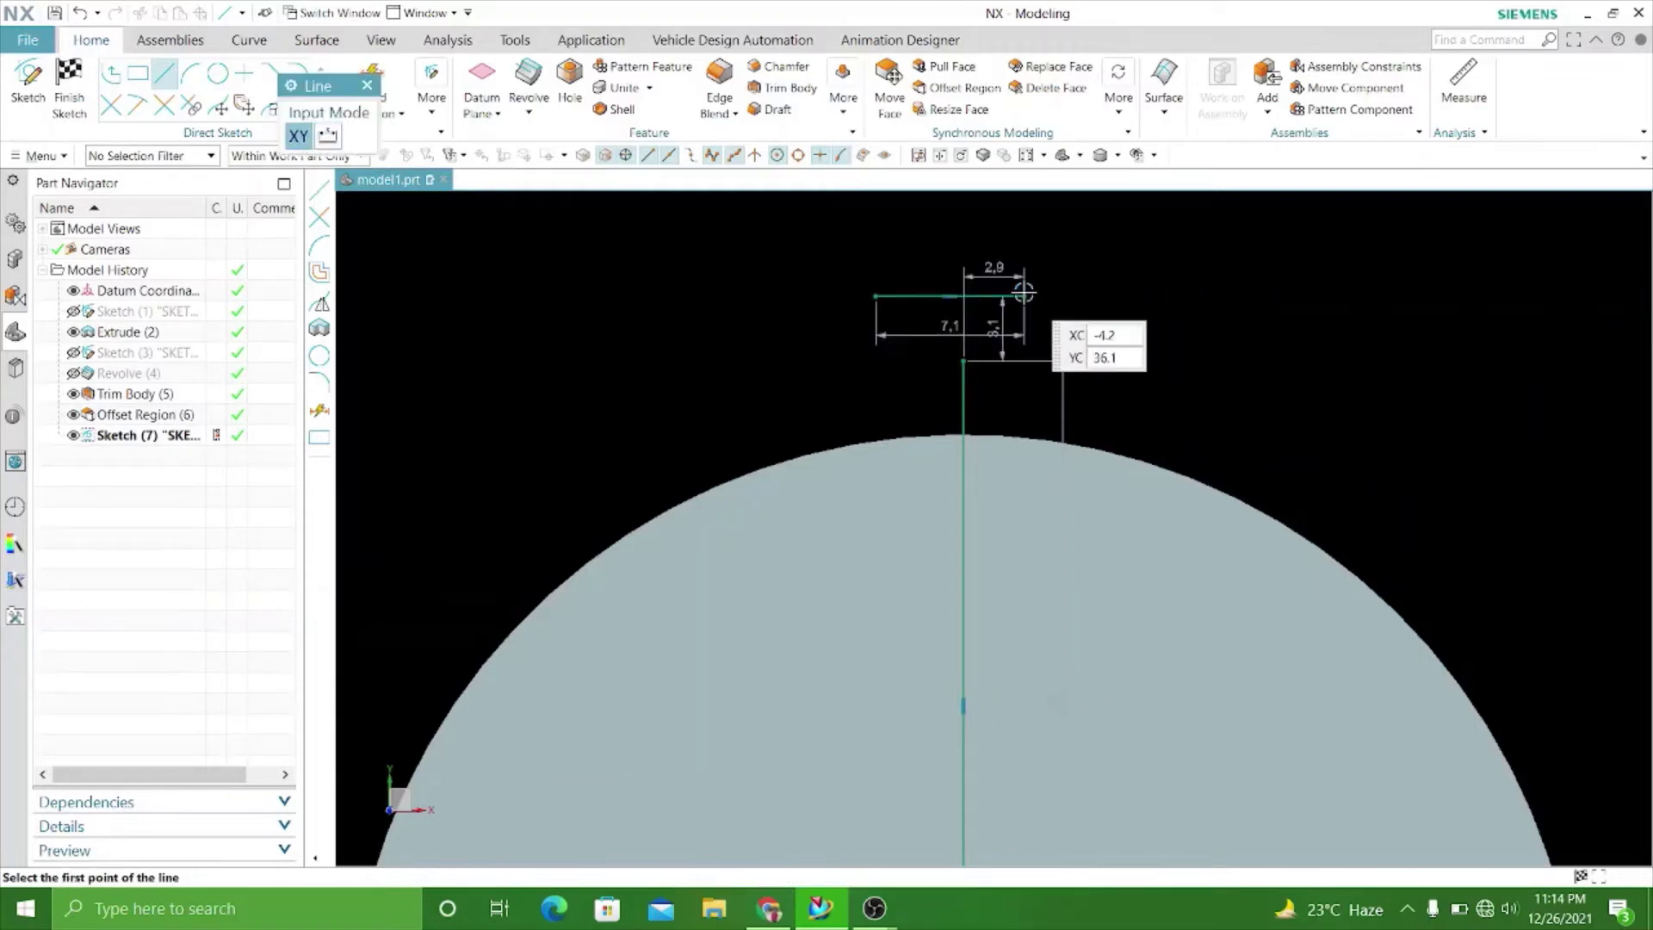
{"action": "left_click", "coordinate": [367, 86]}
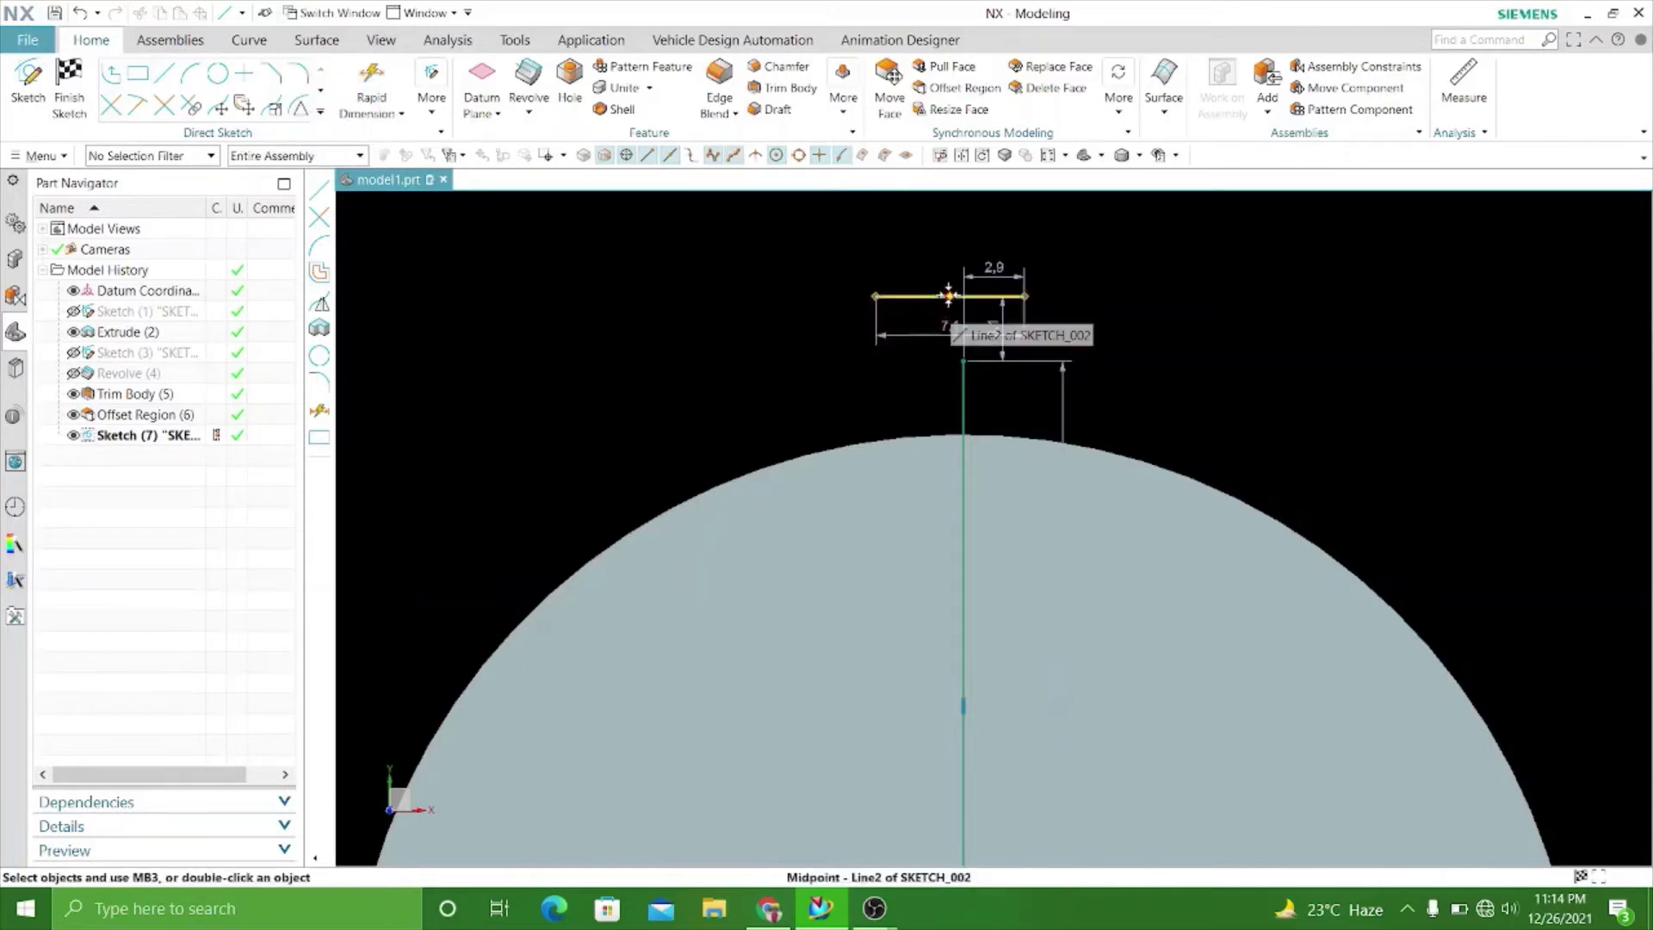
{"action": "left_click_drag", "start_coordinate": [950, 305], "coordinate": [964, 398]}
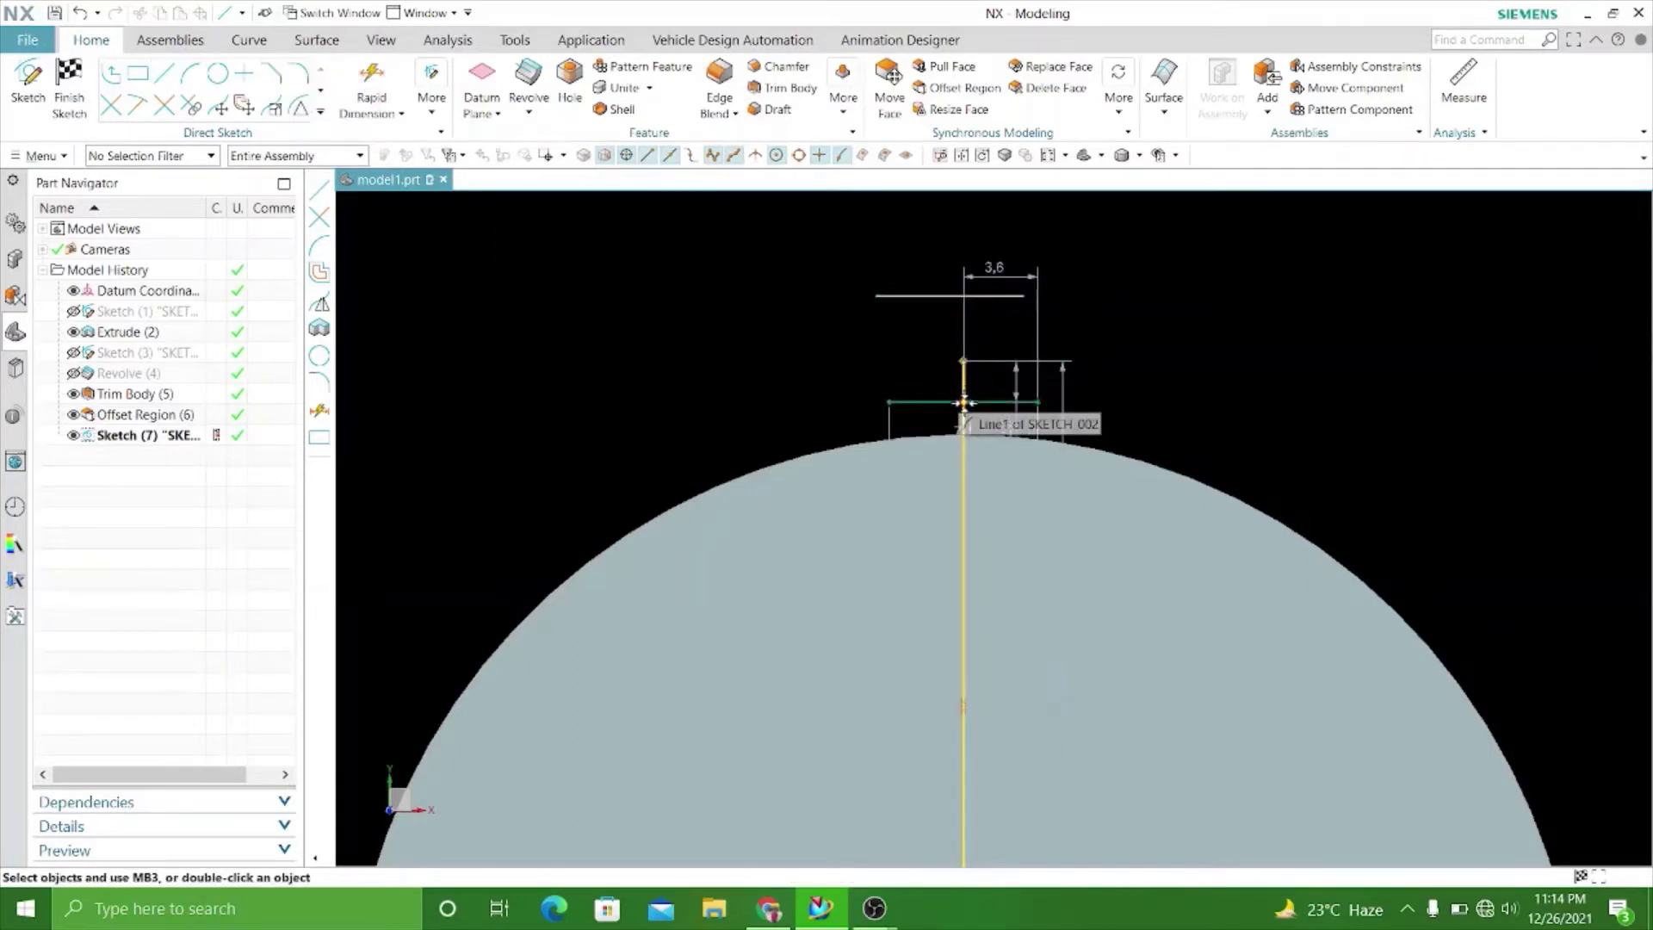
{"action": "scroll", "coordinate": [914, 290], "scroll_direction": "down", "scroll_amount": 2}
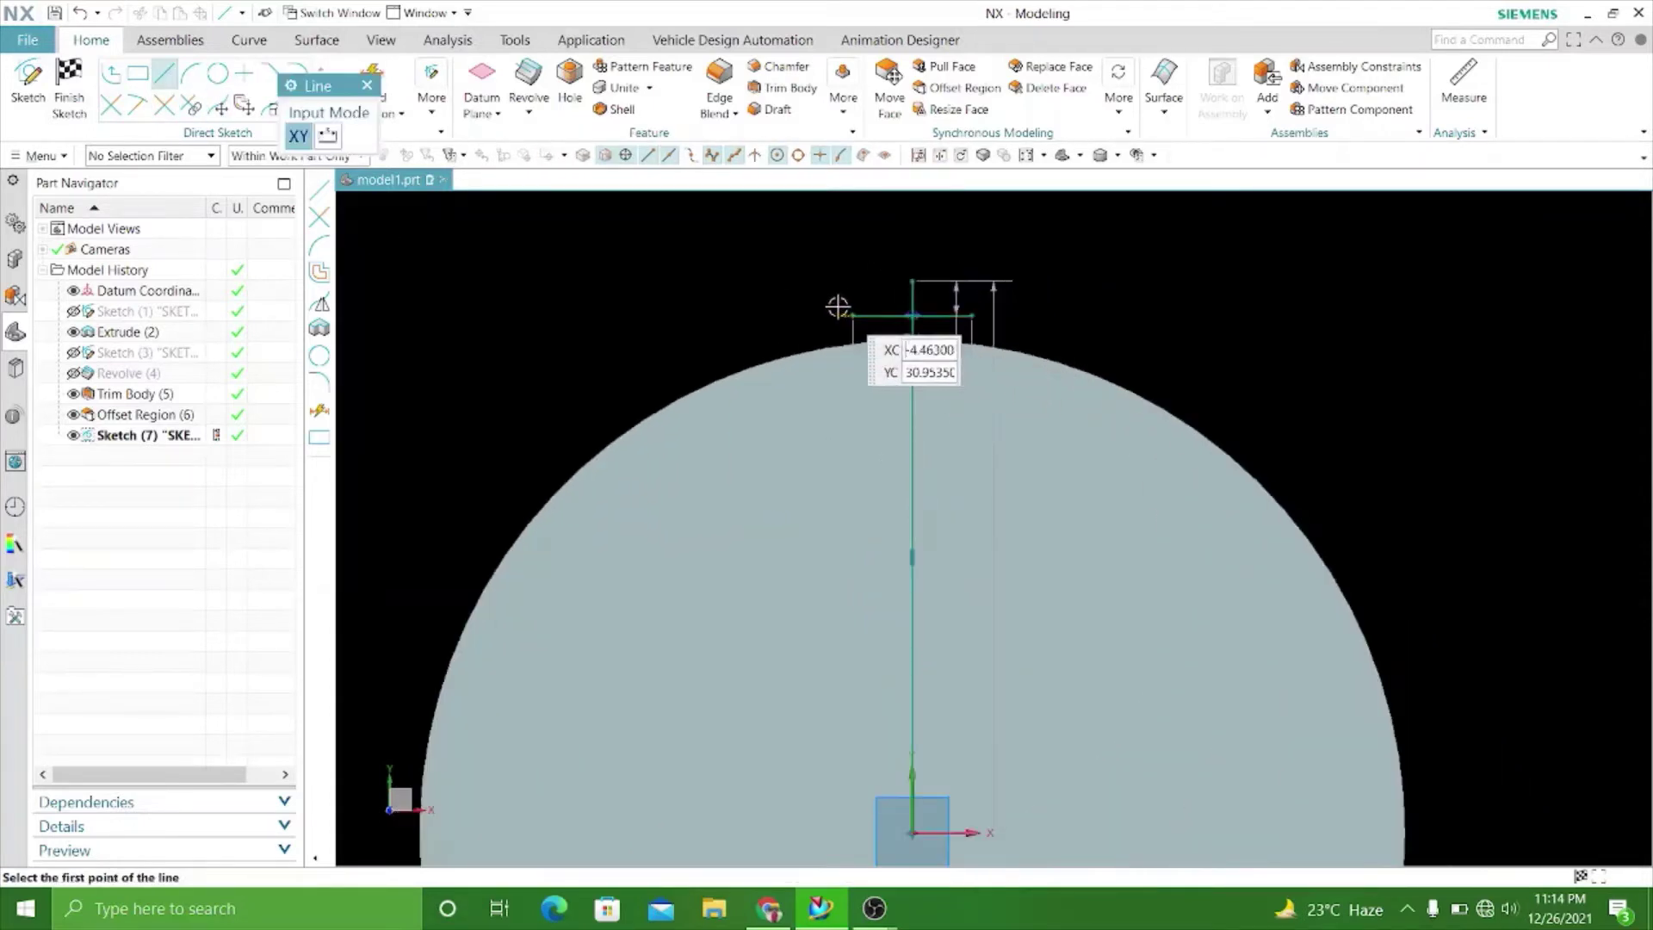
Draw the two slanted tooth sides from the crossbar ends down to the centre line.
{"action": "left_click", "coordinate": [852, 316]}
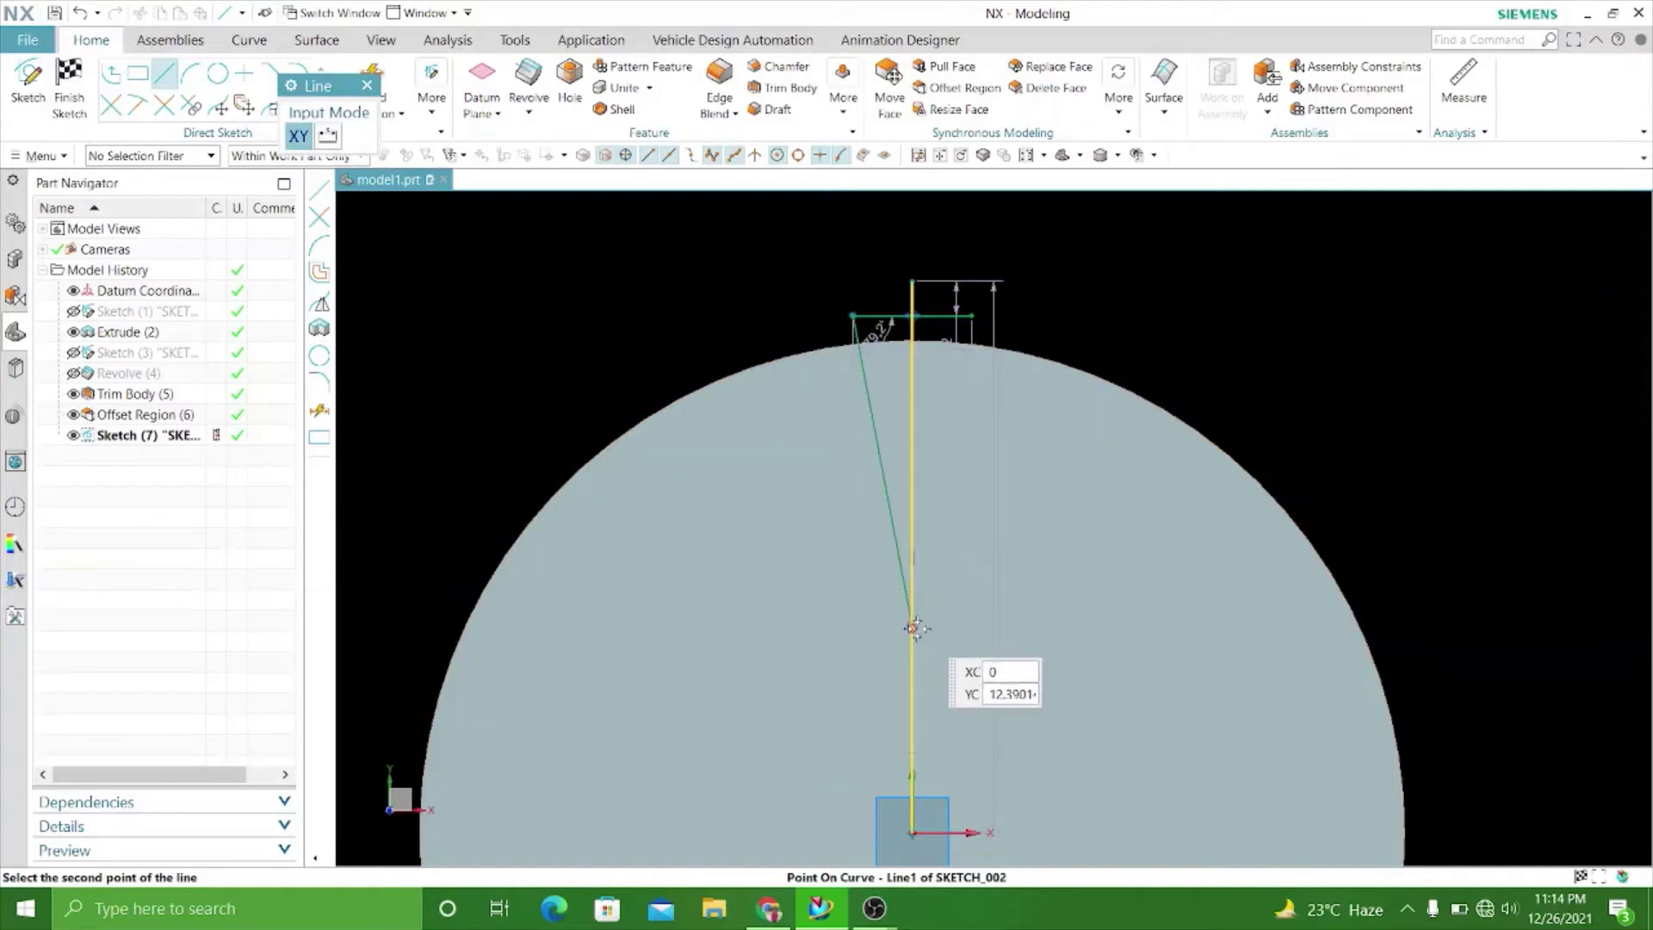
{"action": "left_click", "coordinate": [911, 625]}
{"action": "left_click", "coordinate": [978, 316]}
{"action": "scroll", "coordinate": [922, 608], "scroll_direction": "down", "scroll_amount": 3}
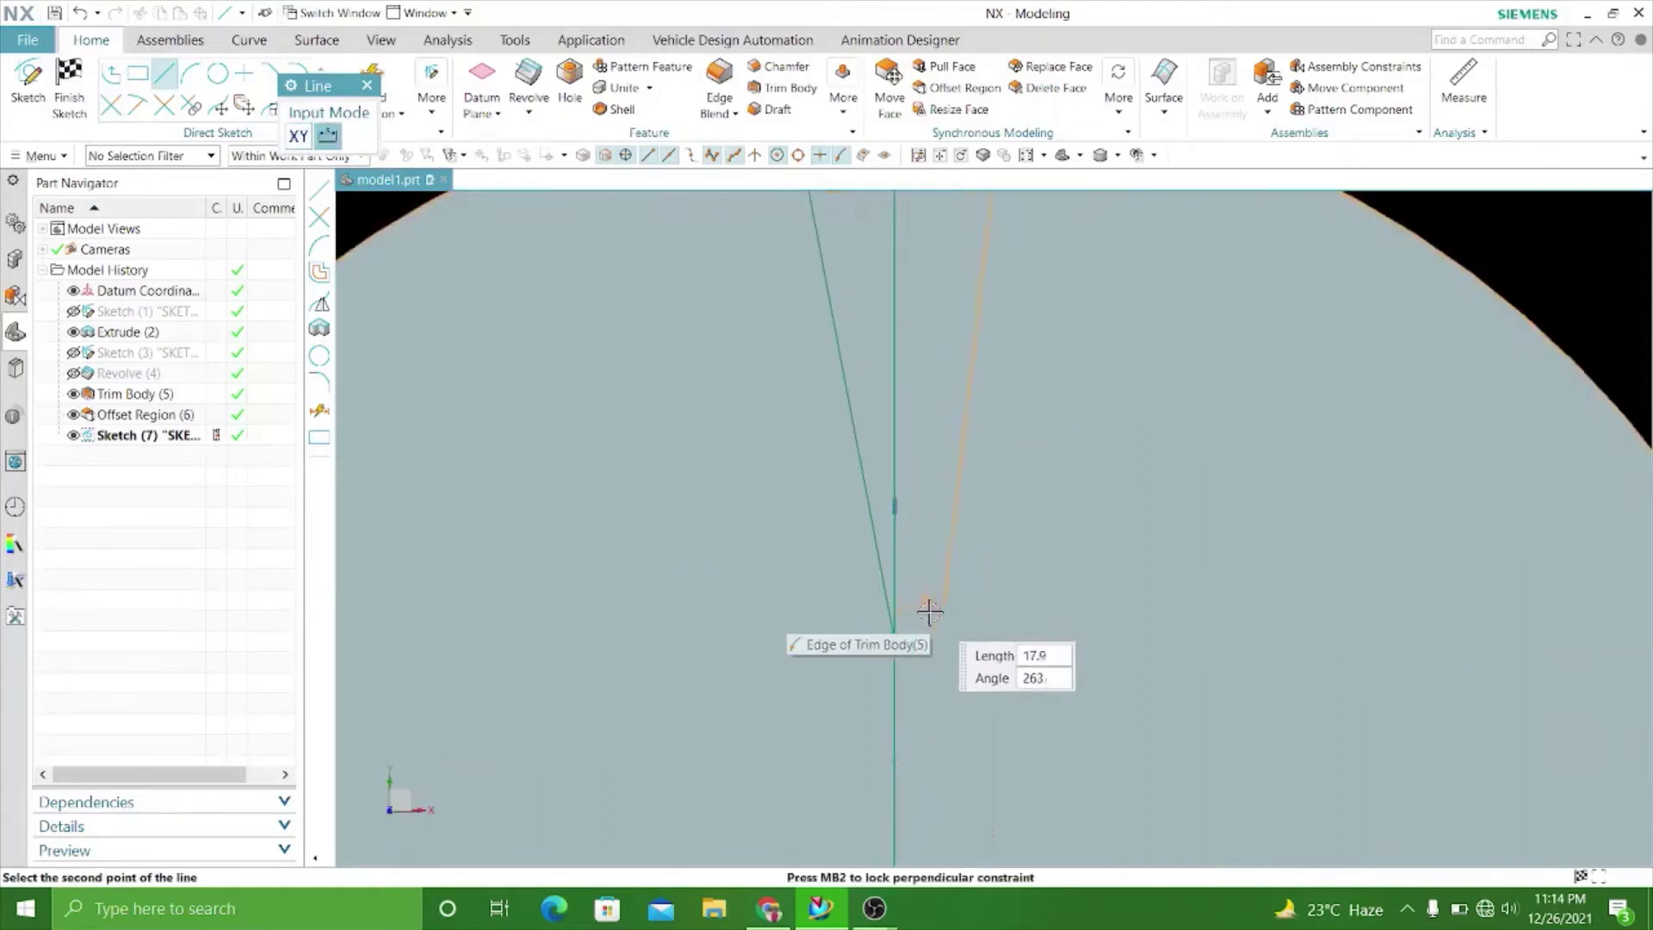
{"action": "scroll", "coordinate": [875, 657], "scroll_direction": "down", "scroll_amount": 3}
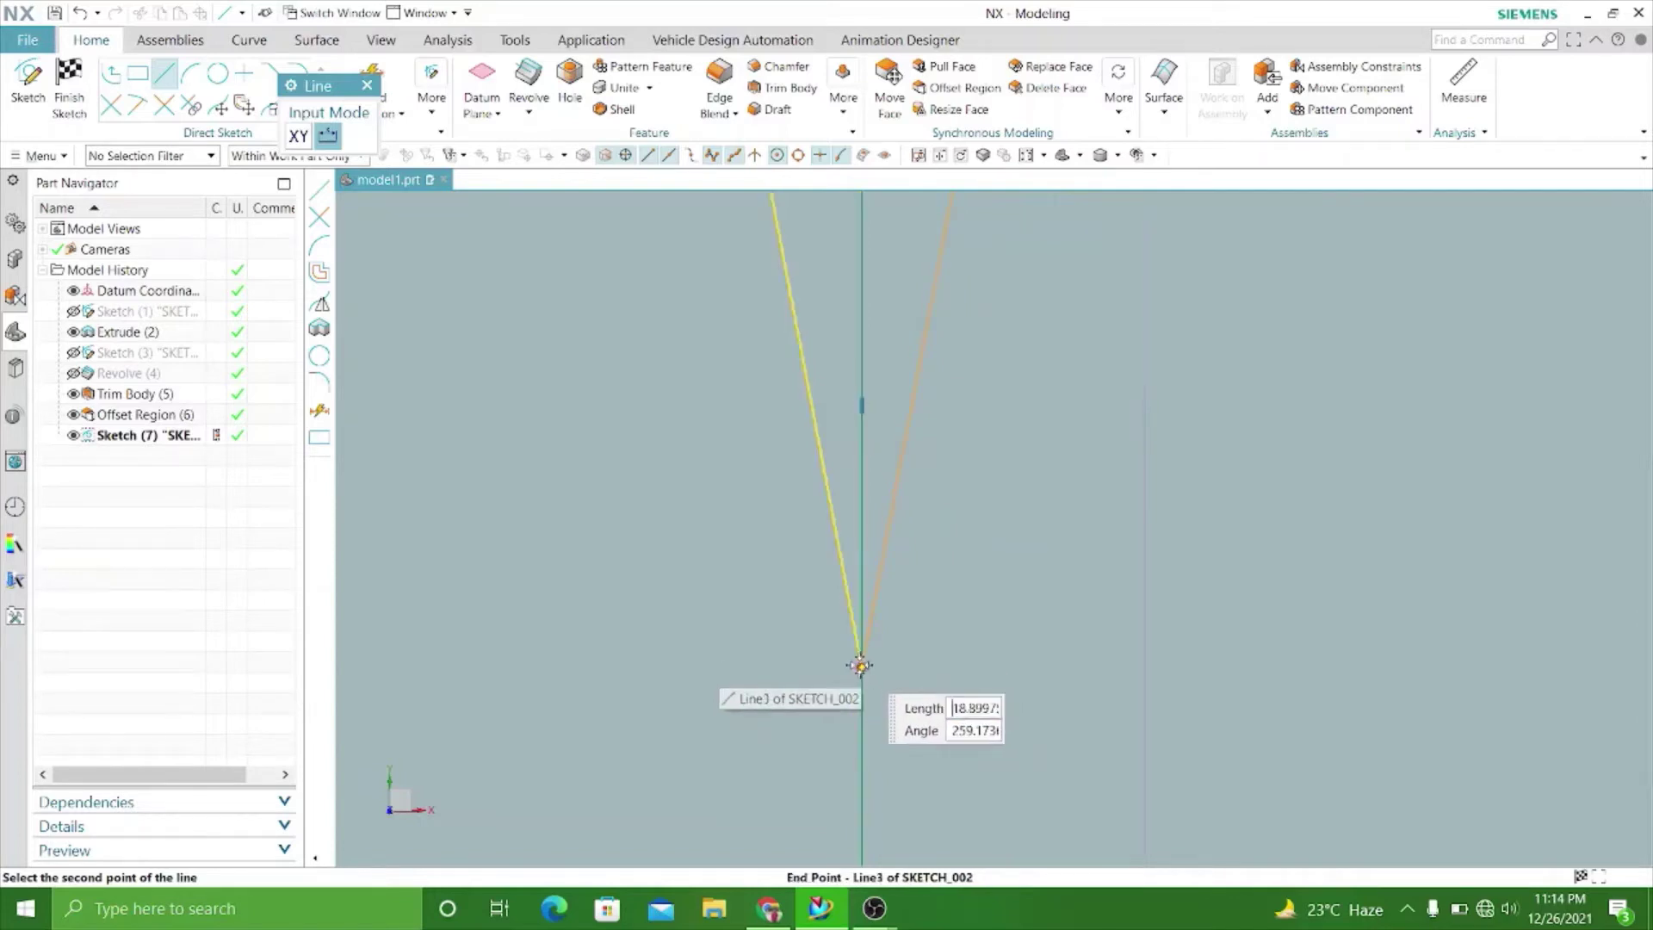
{"action": "left_click", "coordinate": [861, 666]}
{"action": "scroll", "coordinate": [860, 544], "scroll_direction": "up", "scroll_amount": 2}
{"action": "scroll", "coordinate": [861, 544], "scroll_direction": "up", "scroll_amount": 3}
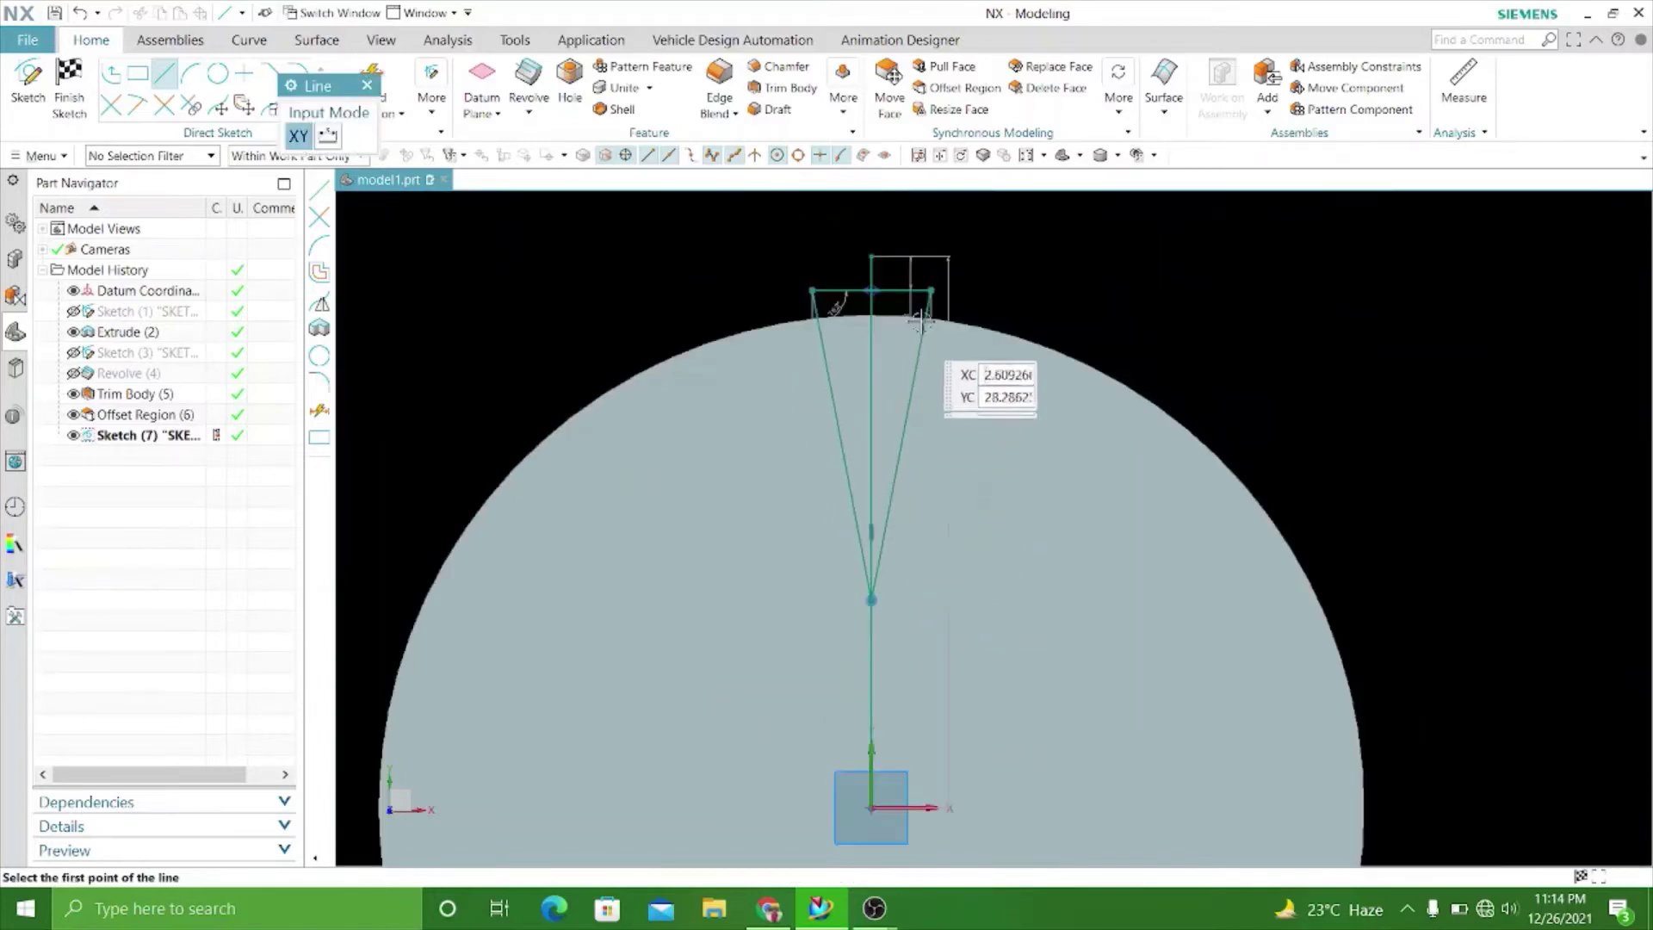
{"action": "scroll", "coordinate": [913, 344], "scroll_direction": "up", "scroll_amount": 2}
{"action": "key", "text": "Escape"}
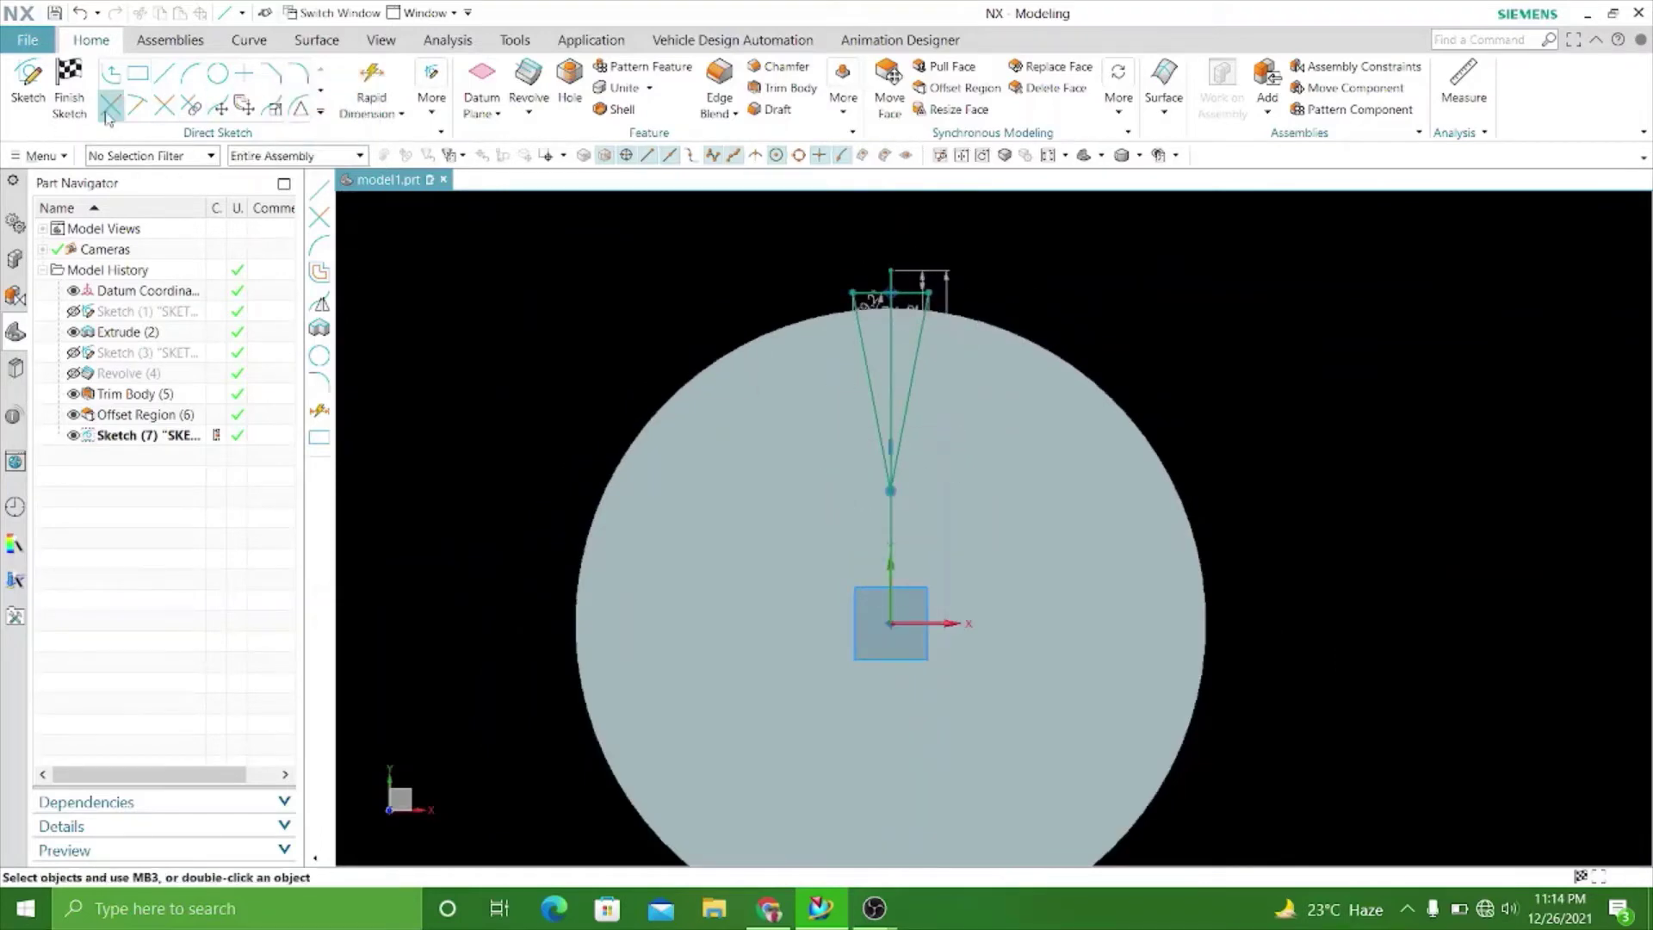
Trim the extra line segment from the tooth outline.
{"action": "left_click", "coordinate": [110, 105]}
{"action": "scroll", "coordinate": [848, 320], "scroll_direction": "down", "scroll_amount": 3}
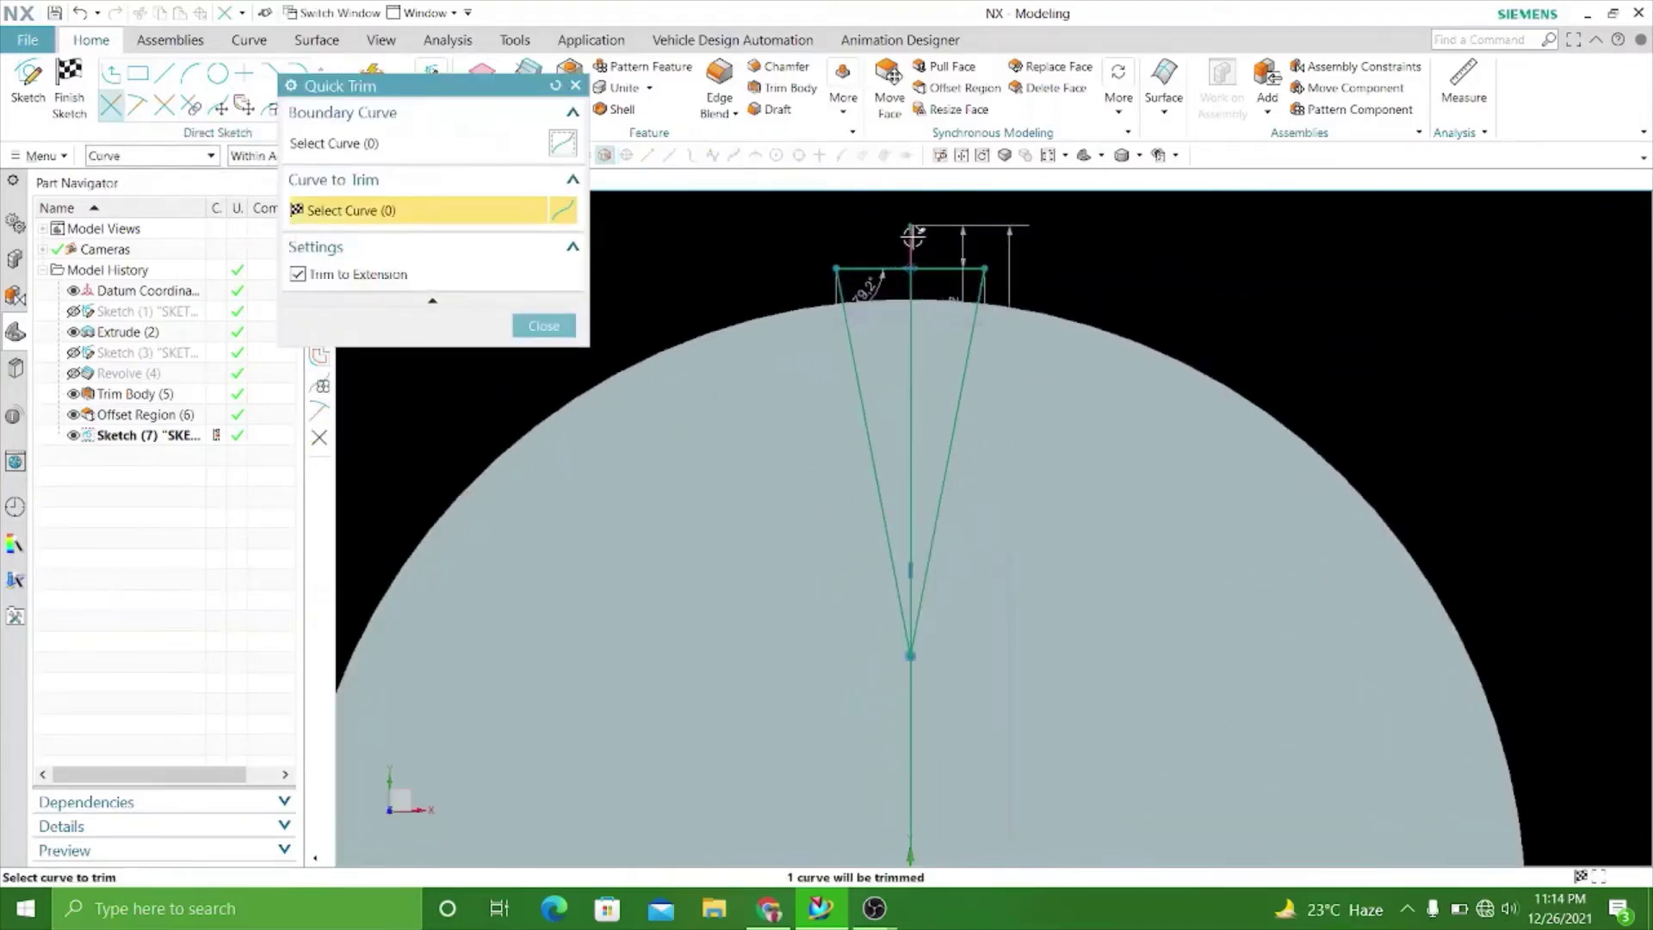
{"action": "scroll", "coordinate": [895, 344], "scroll_direction": "up", "scroll_amount": 2}
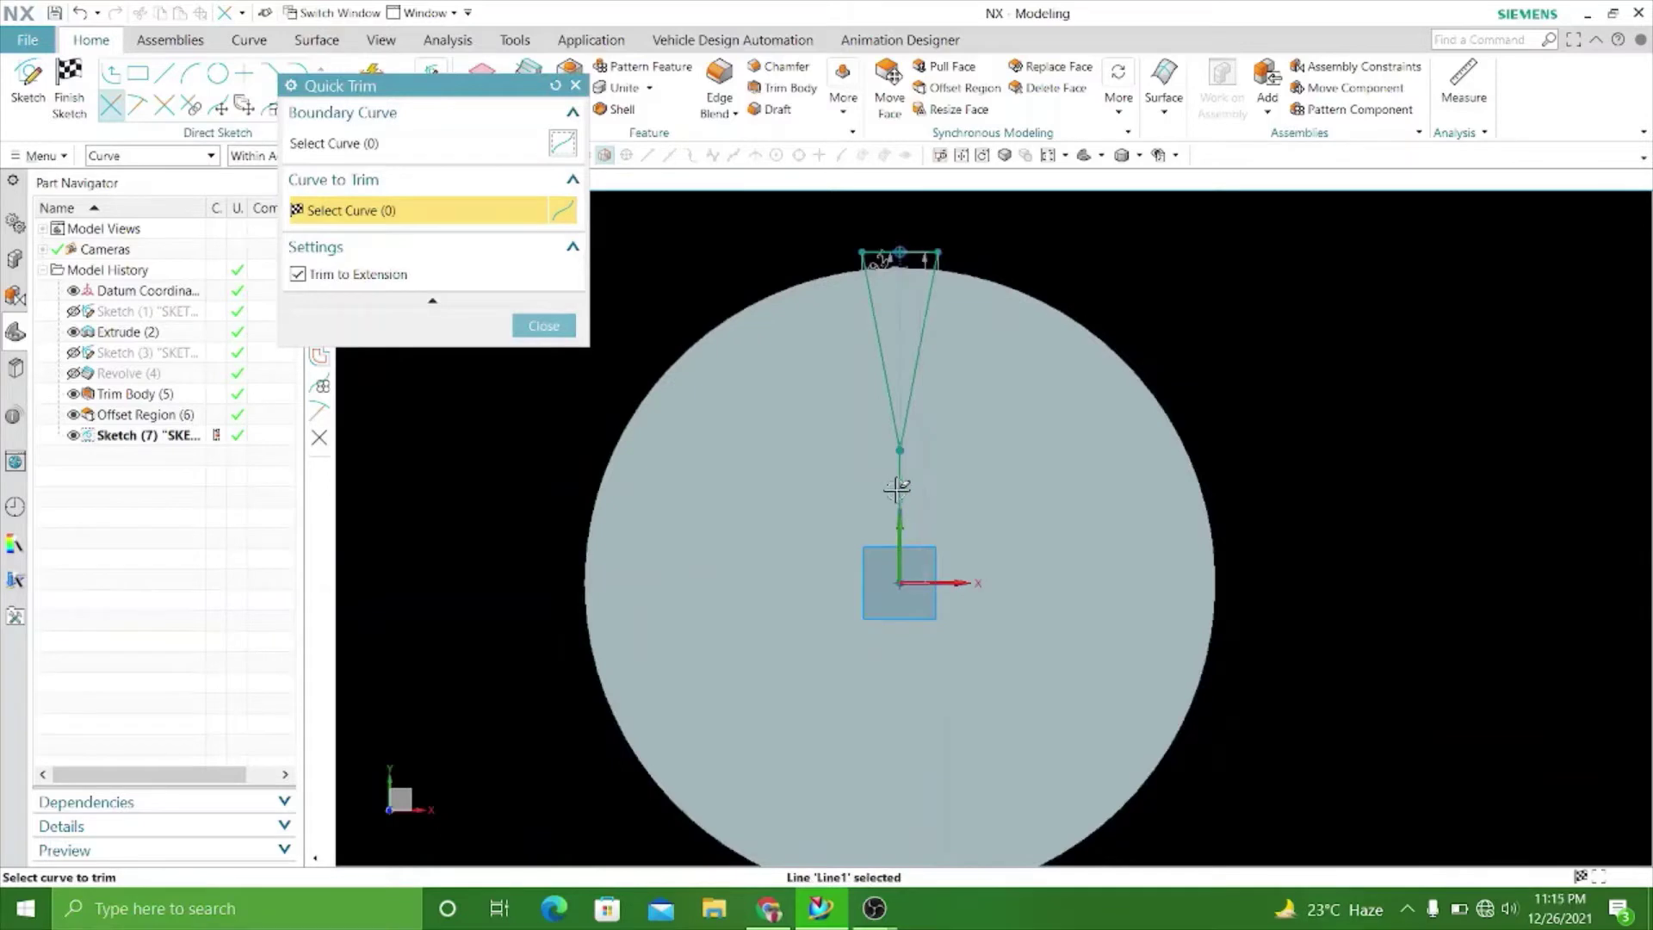
{"action": "left_click", "coordinate": [898, 486]}
{"action": "left_click", "coordinate": [543, 326]}
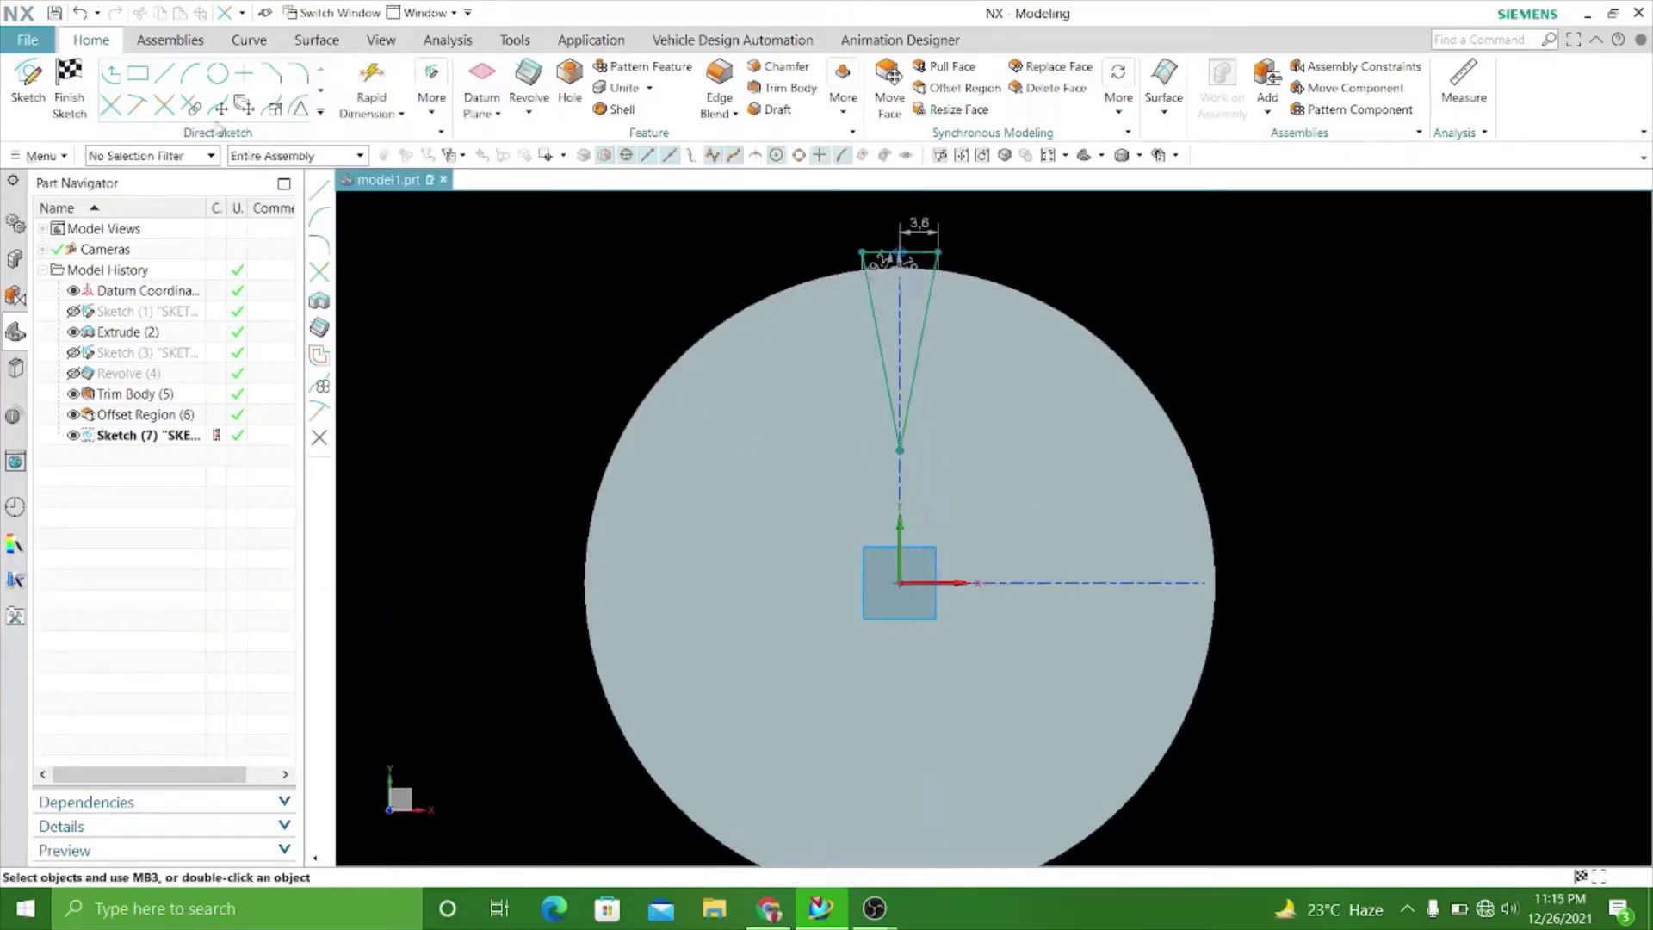
Draw a circle of about 19.8 diameter centred on the sketch origin.
{"action": "left_click", "coordinate": [218, 75]}
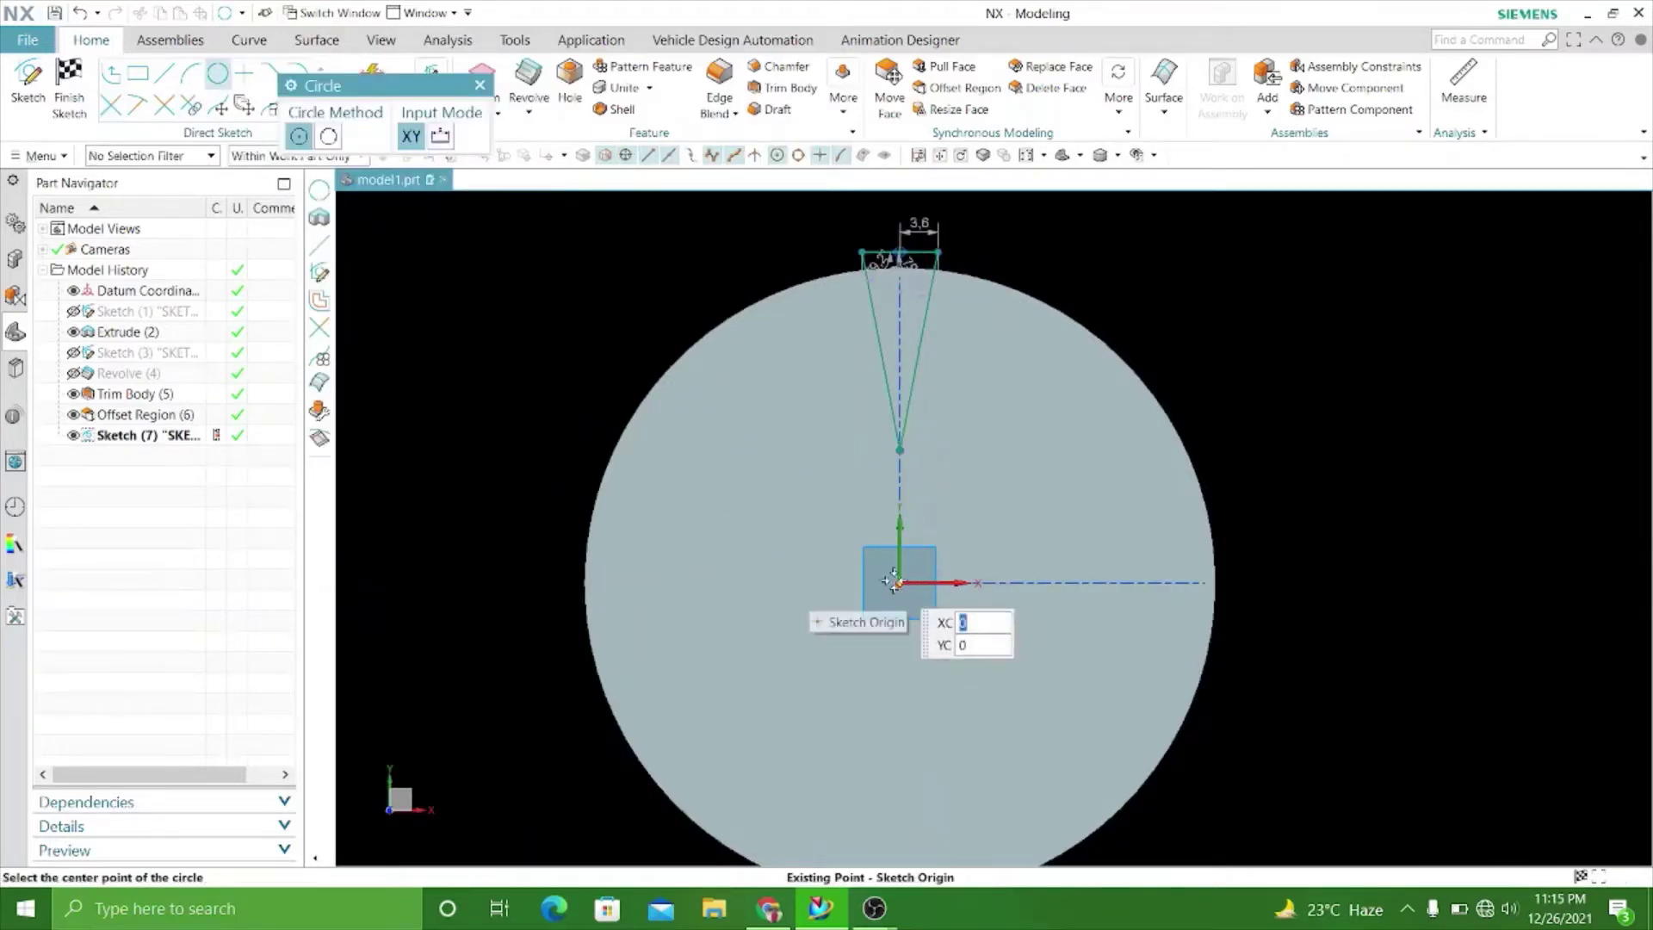
{"action": "left_click", "coordinate": [898, 582]}
{"action": "scroll", "coordinate": [899, 555], "scroll_direction": "down", "scroll_amount": 2}
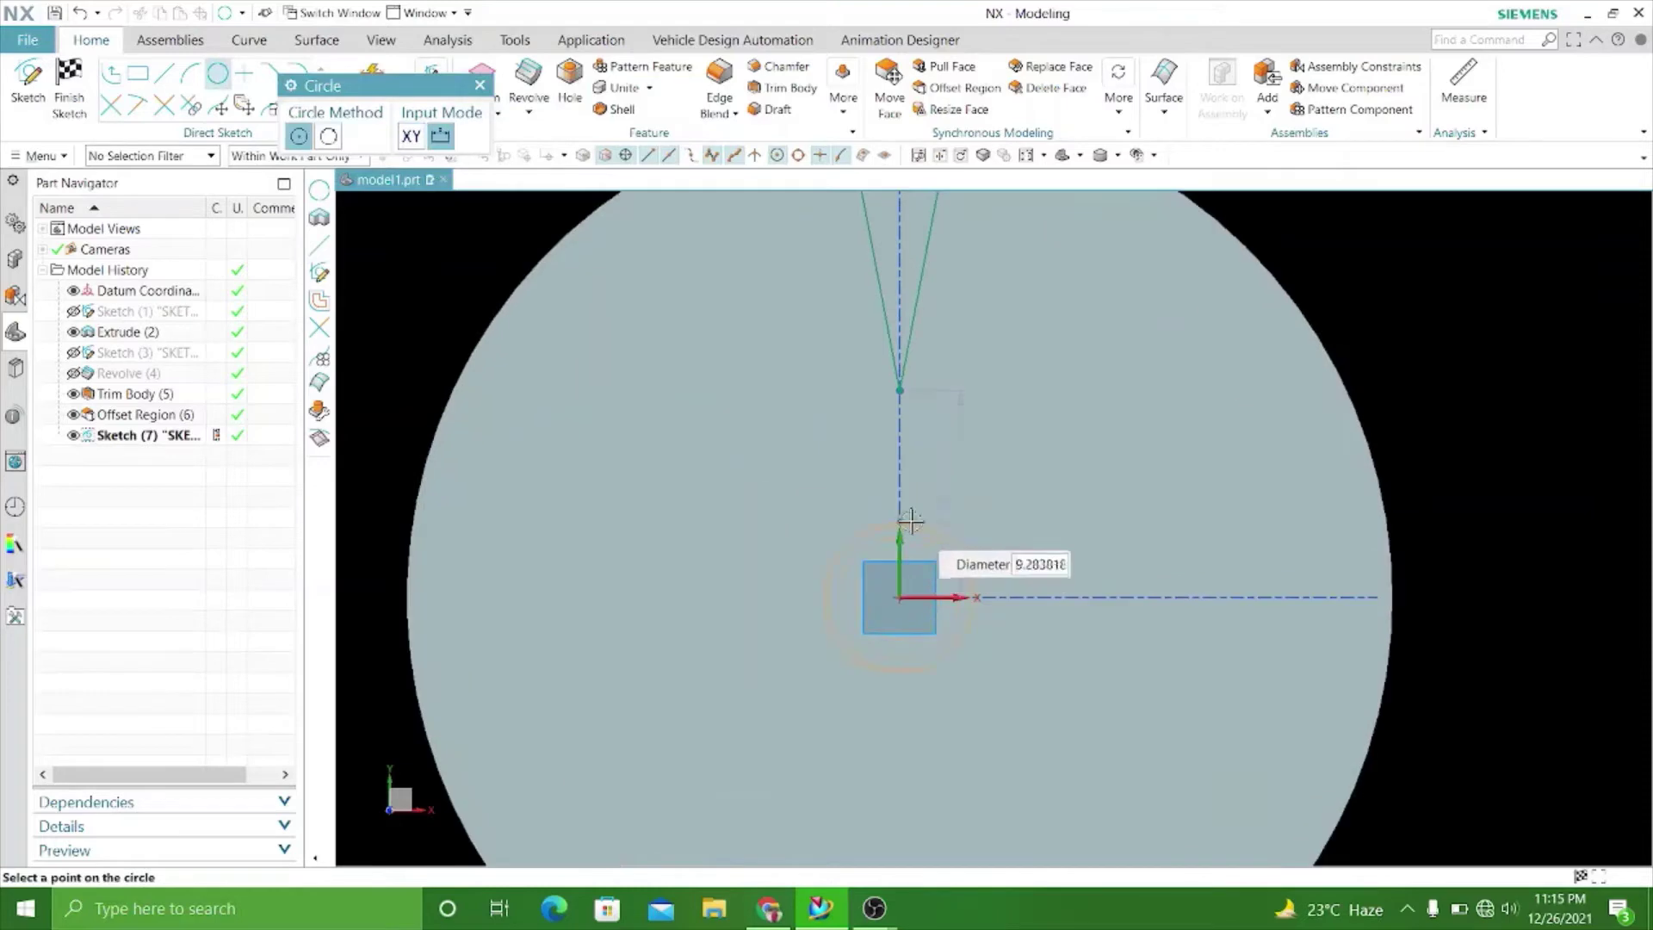
{"action": "left_click", "coordinate": [898, 433]}
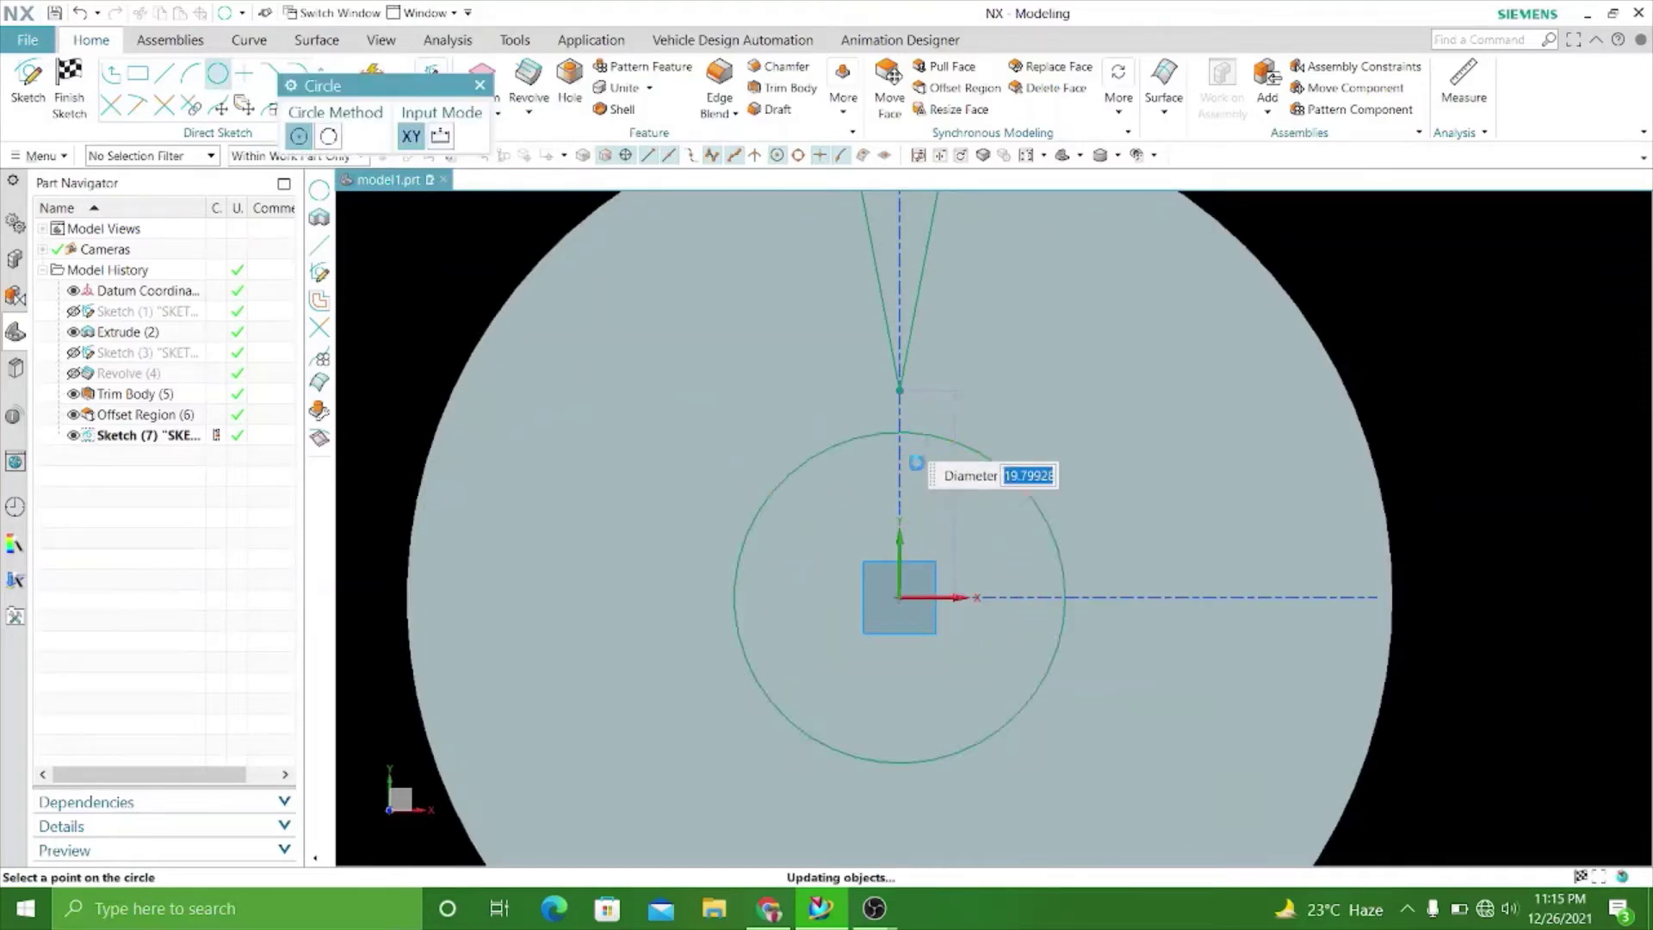
{"action": "scroll", "coordinate": [972, 447], "scroll_direction": "up", "scroll_amount": 2}
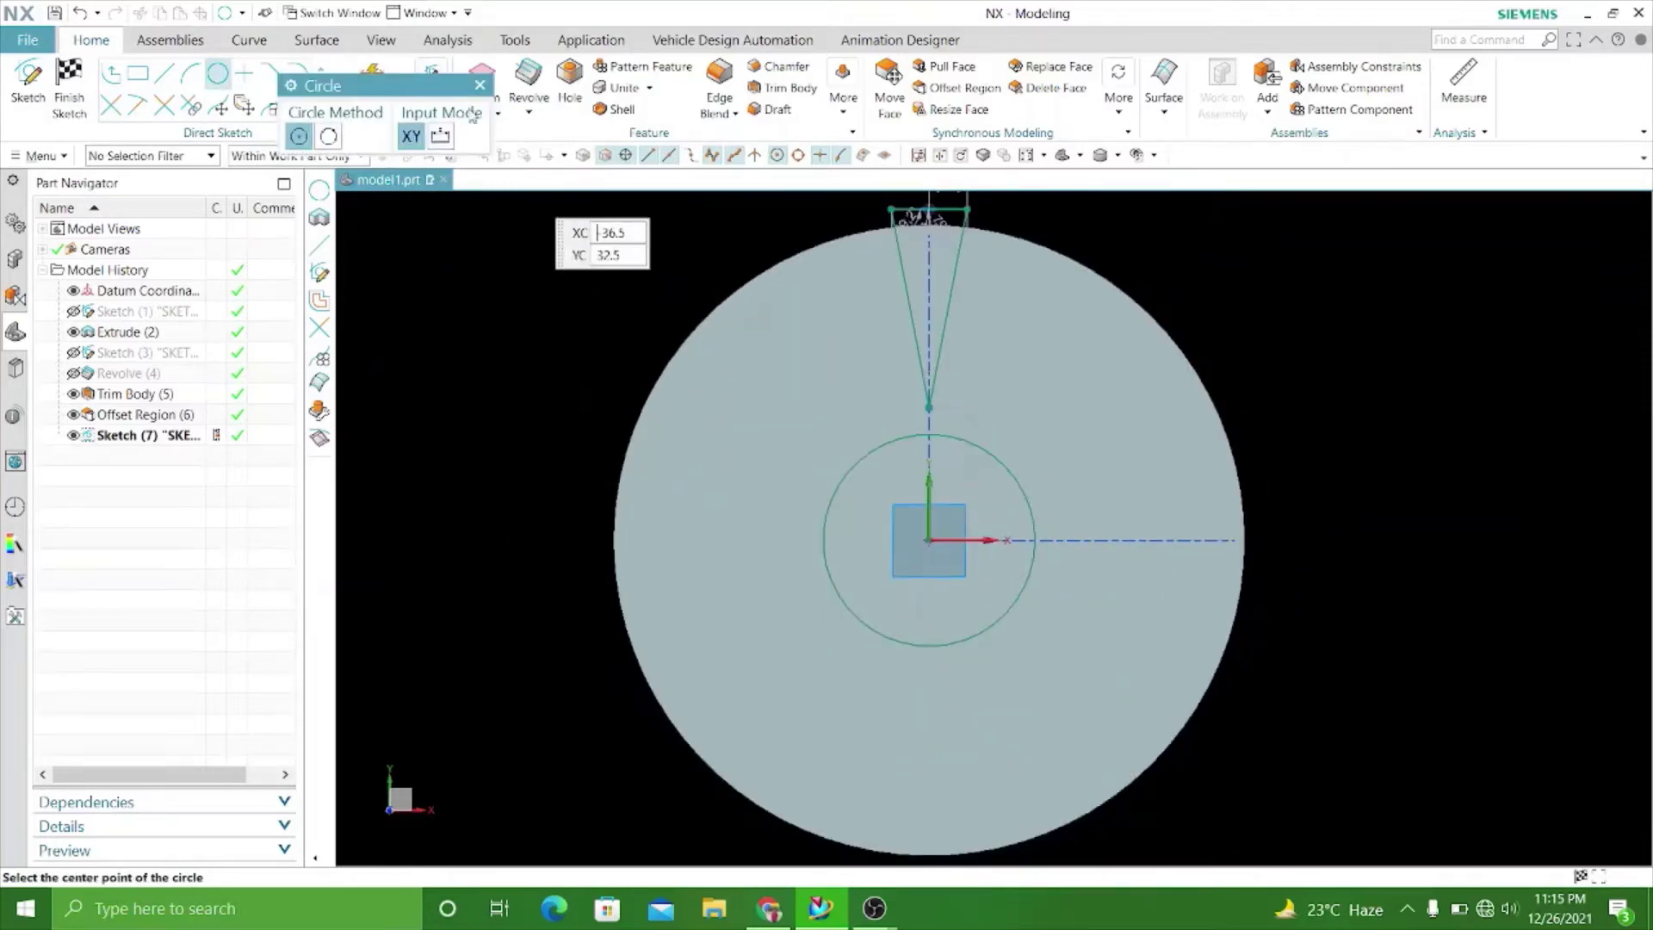
{"action": "left_click", "coordinate": [479, 84]}
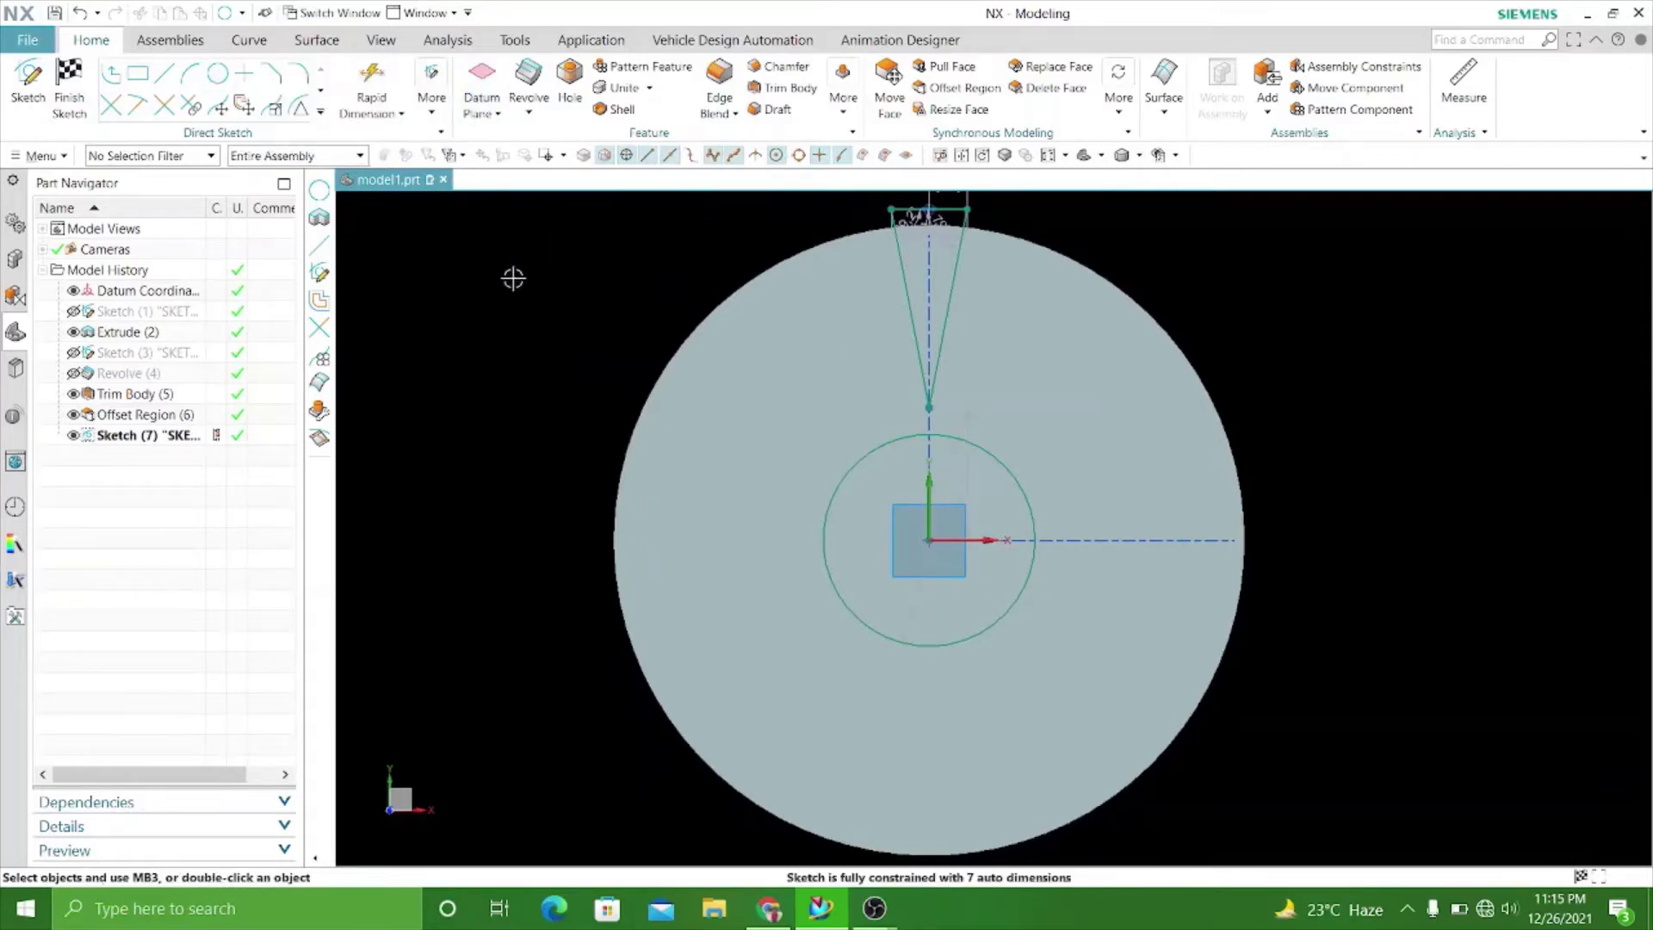
{"action": "scroll", "coordinate": [603, 381], "scroll_direction": "up", "scroll_amount": 1}
Pattern the tooth outline circularly around the origin, count 10 over 360°.
{"action": "left_click", "coordinate": [321, 112]}
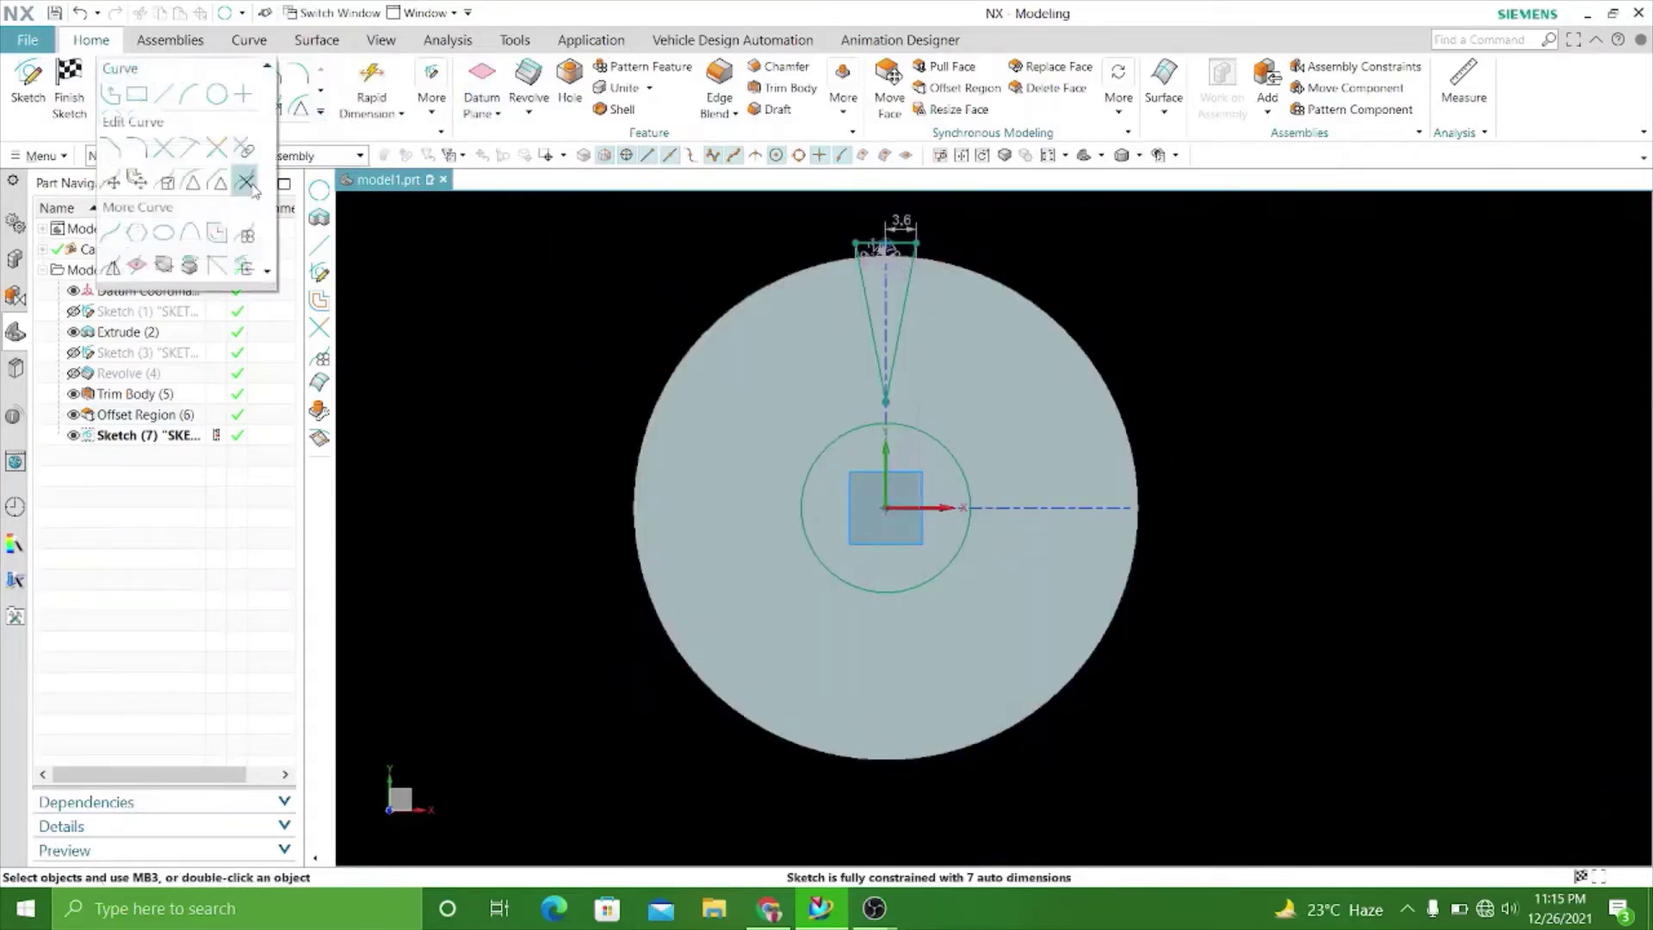
{"action": "left_click", "coordinate": [247, 238]}
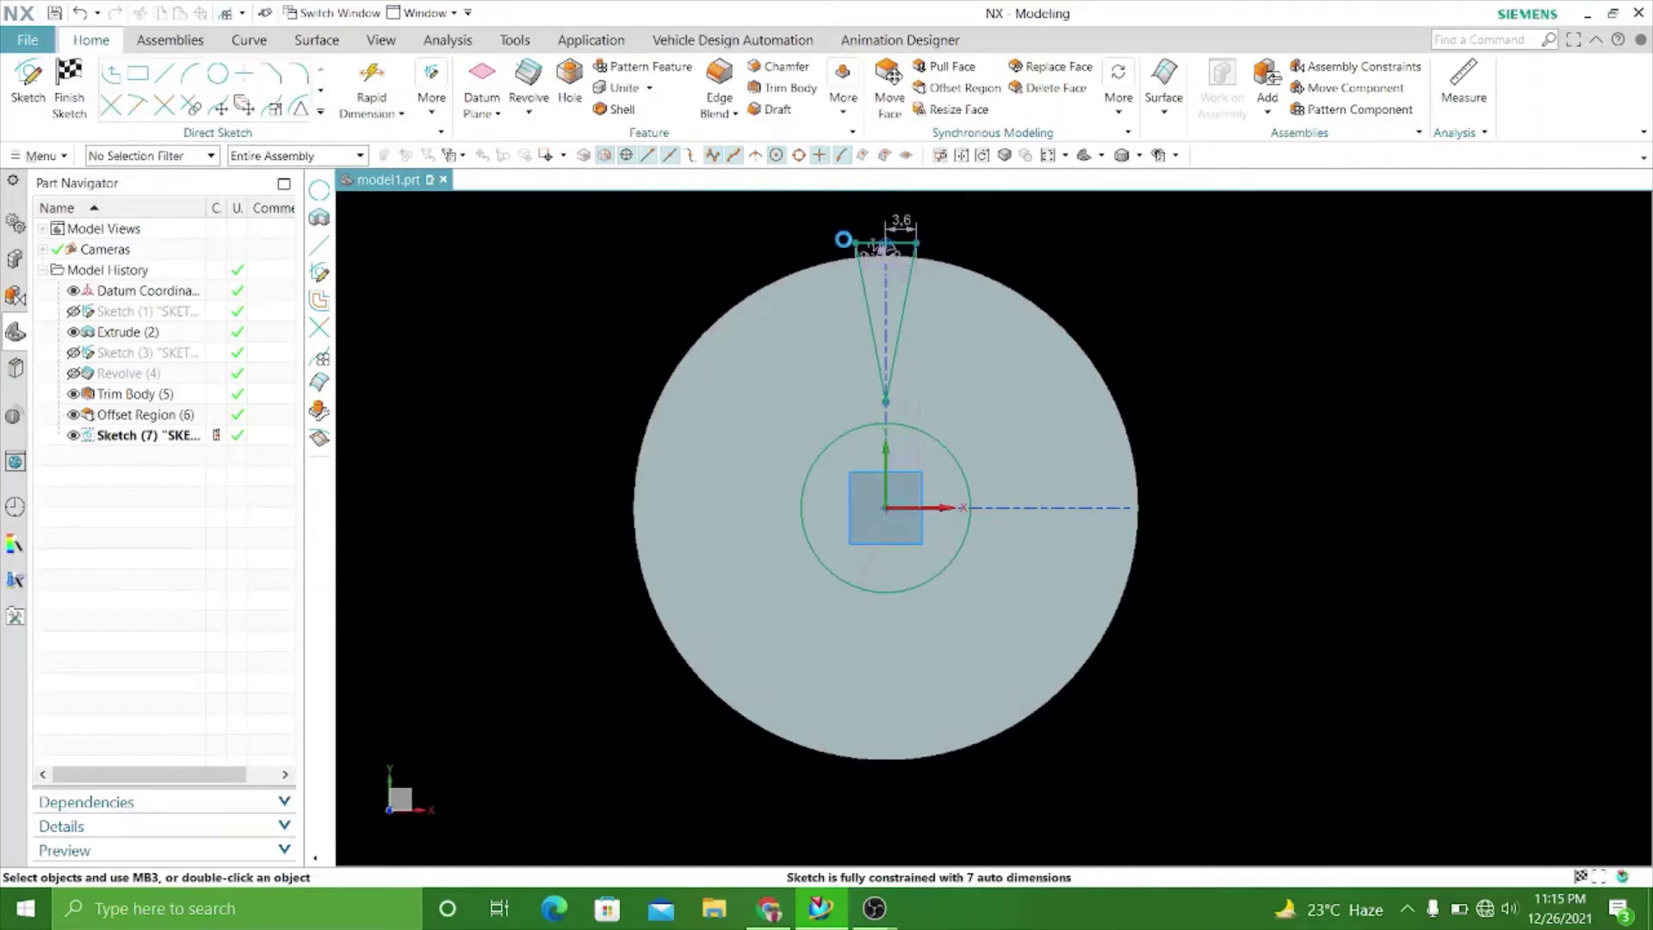
{"action": "scroll", "coordinate": [809, 254], "scroll_direction": "down", "scroll_amount": 2}
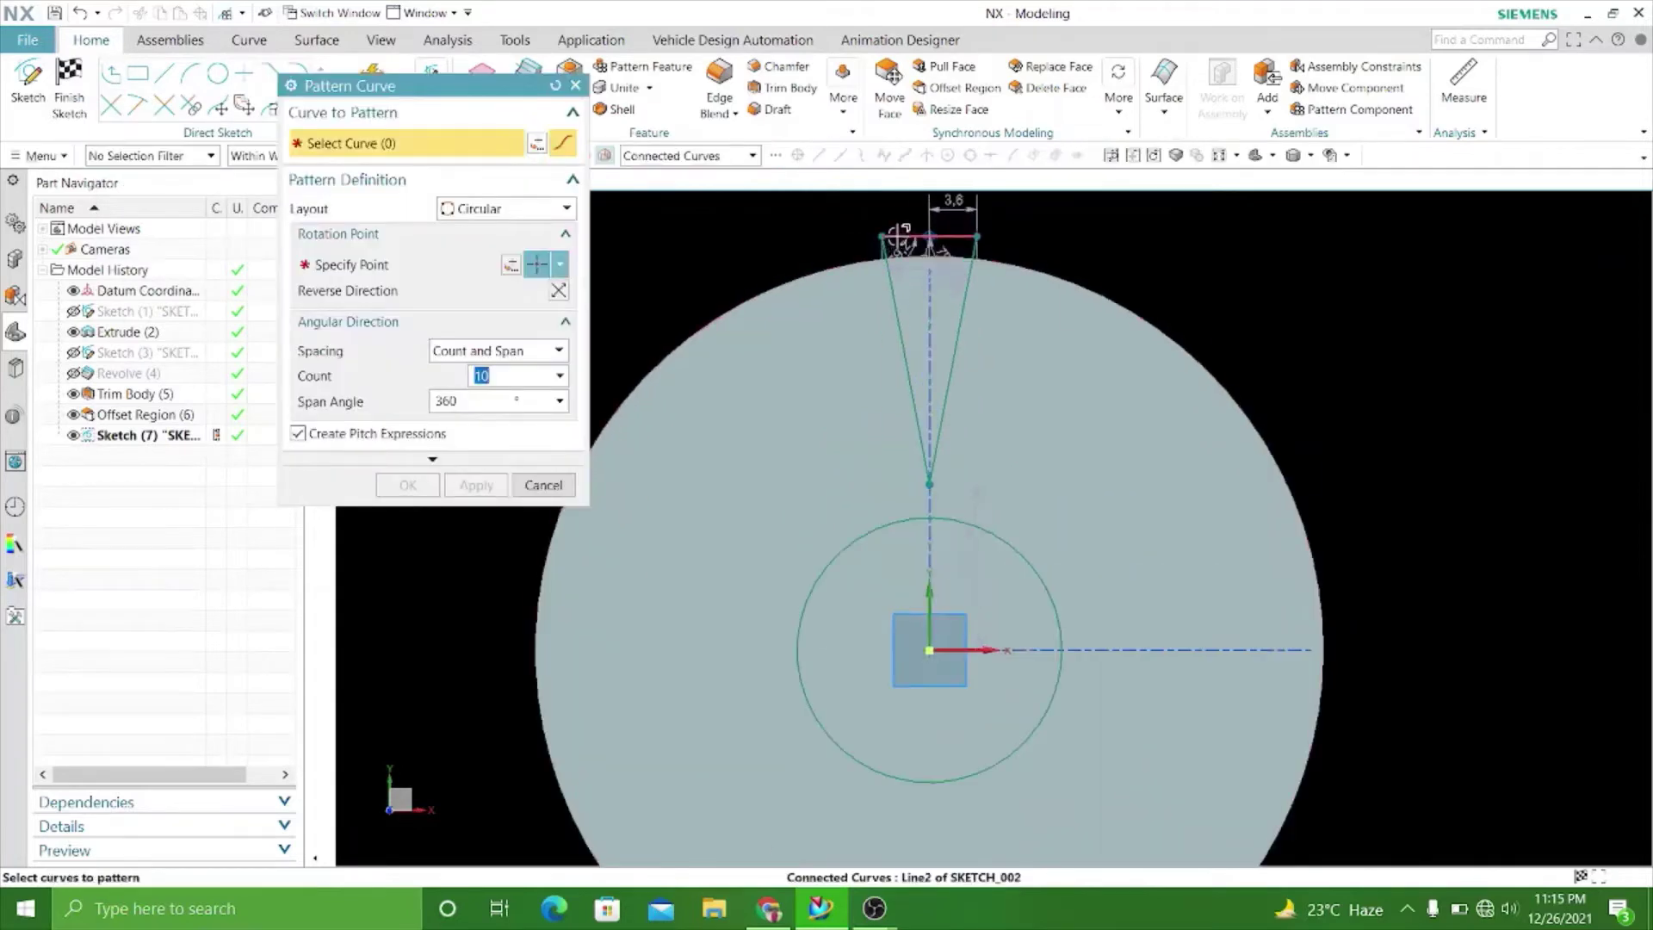
{"action": "left_click", "coordinate": [898, 234]}
{"action": "scroll", "coordinate": [919, 237], "scroll_direction": "up", "scroll_amount": 3}
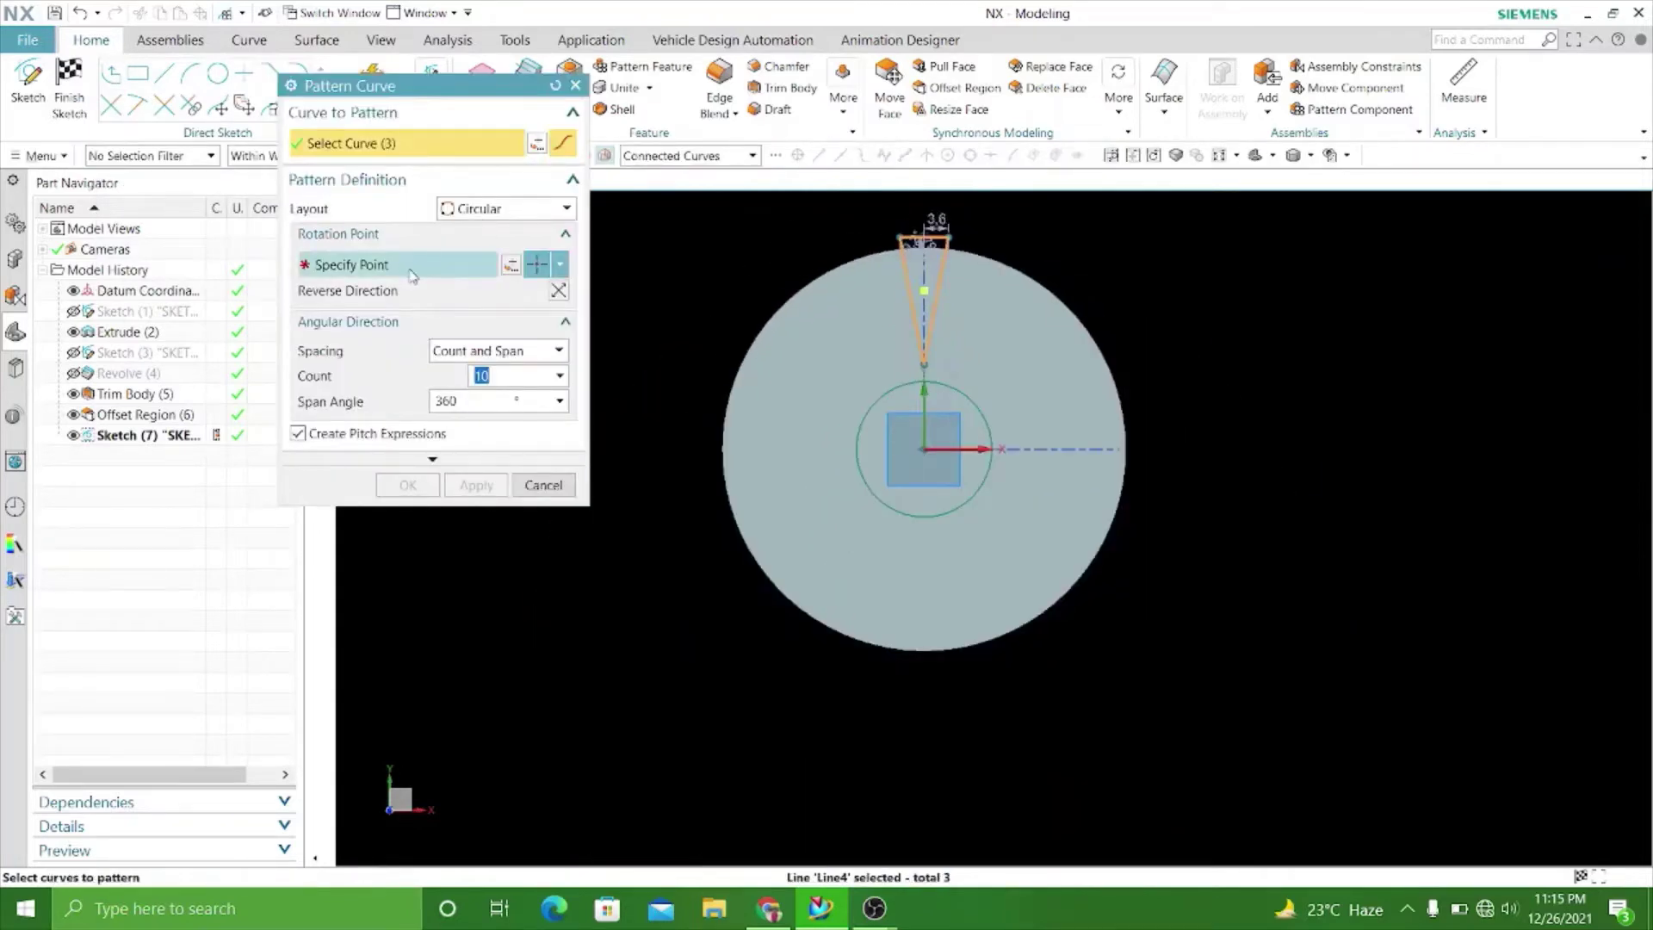
{"action": "left_click", "coordinate": [411, 274]}
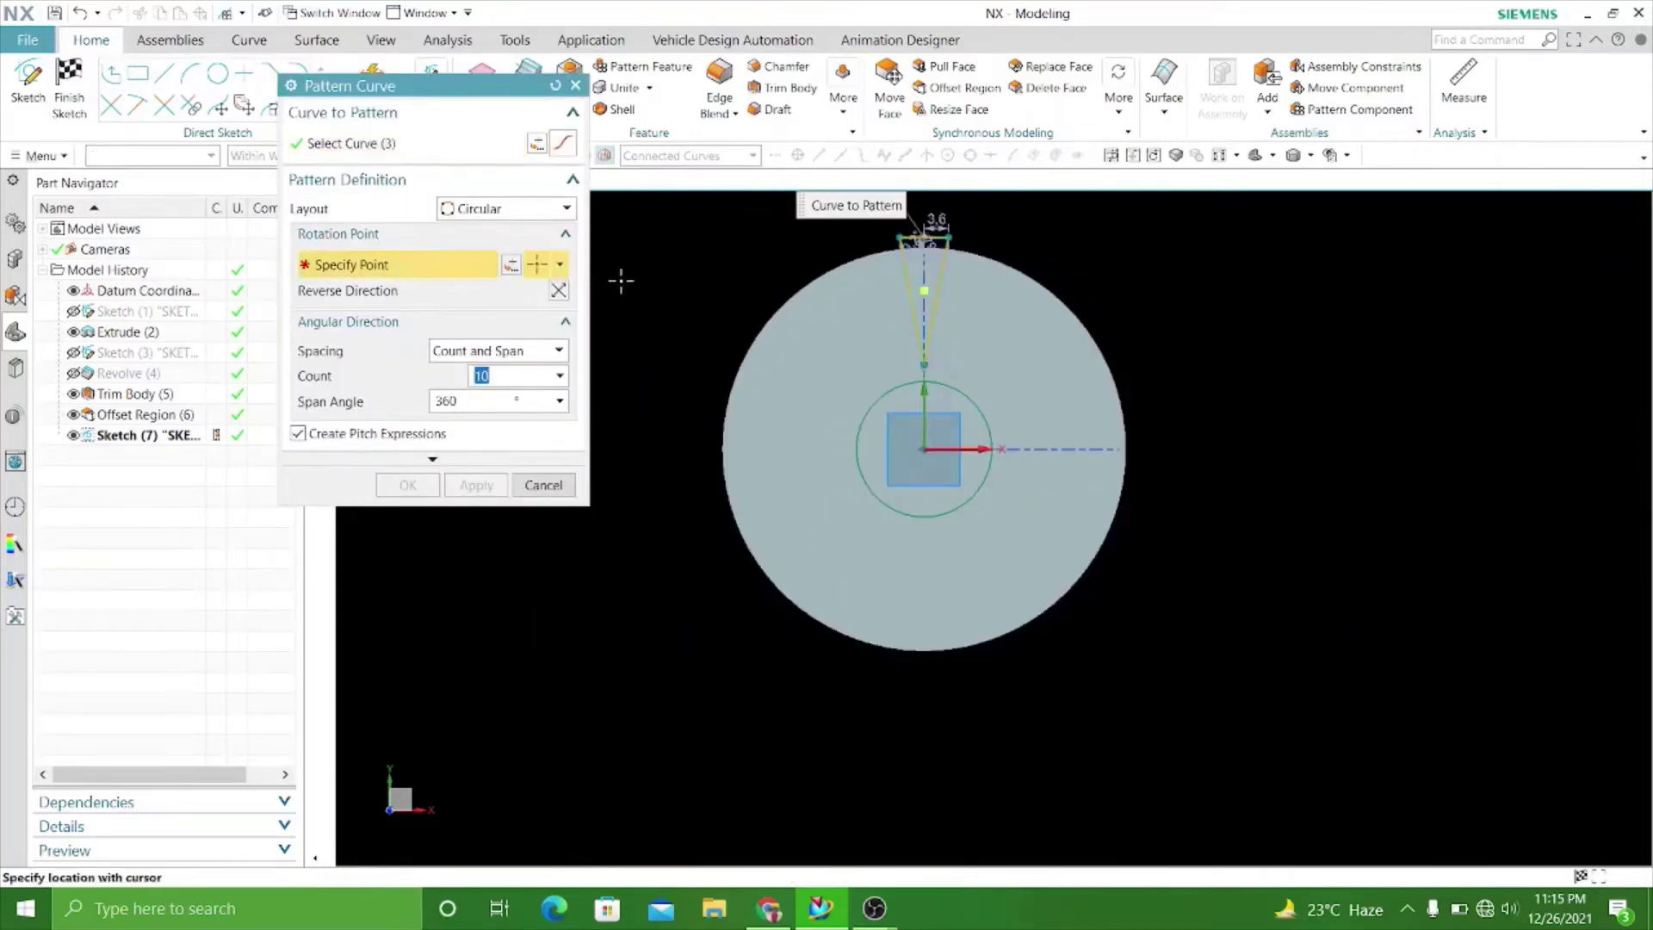
{"action": "left_click", "coordinate": [510, 265]}
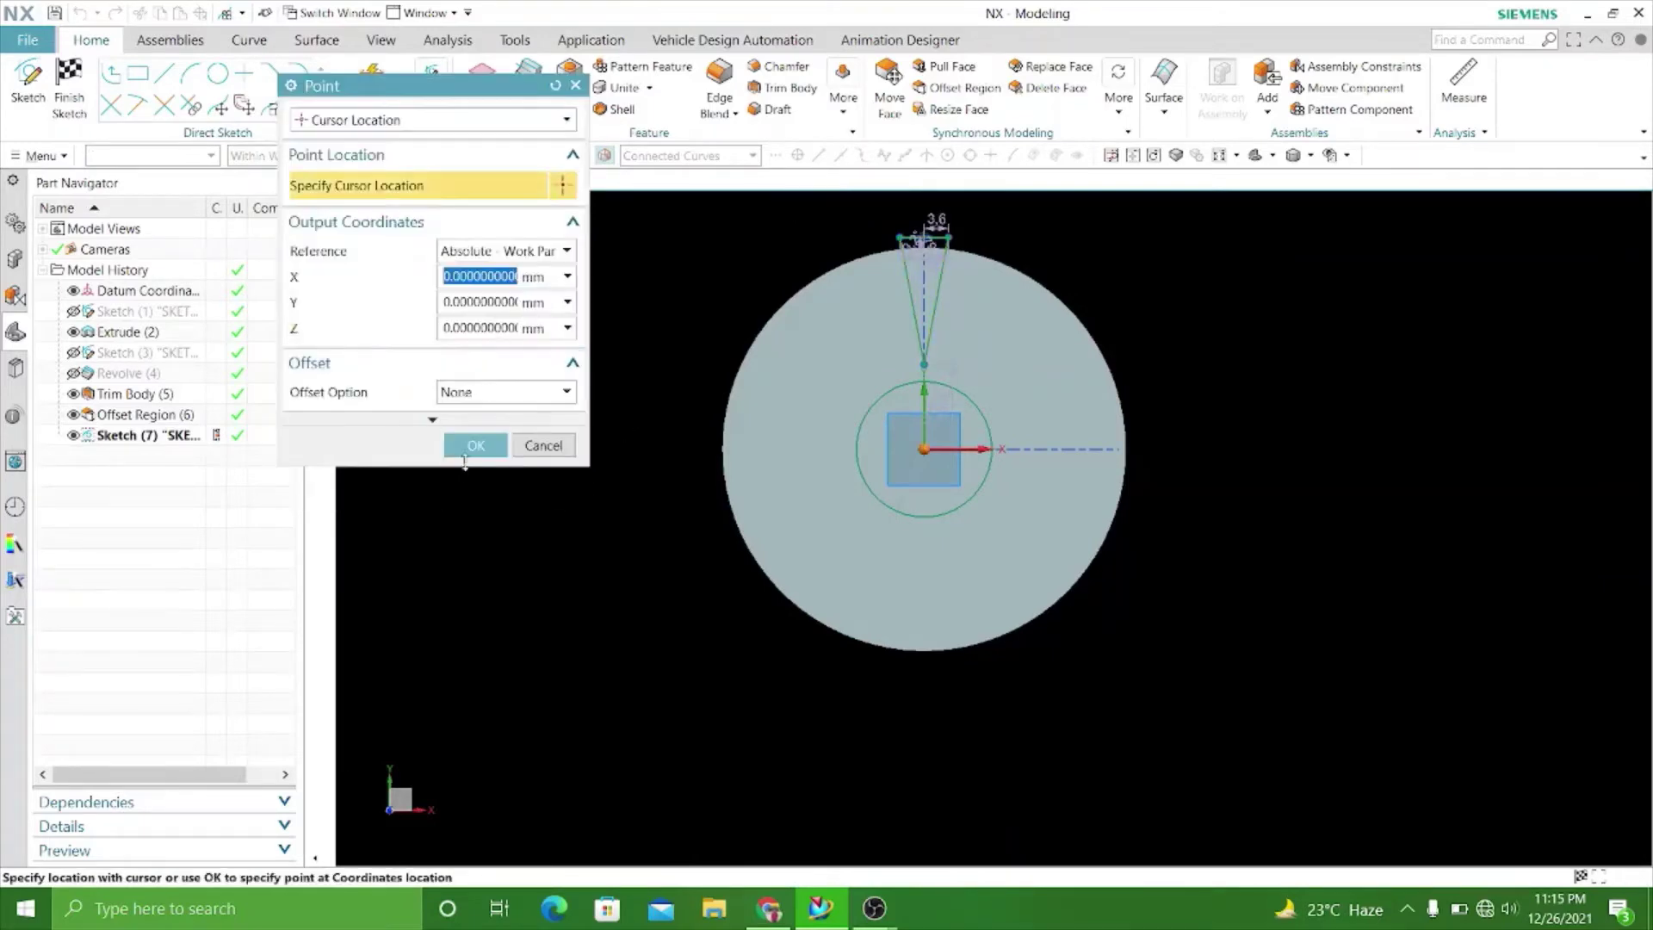
{"action": "left_click", "coordinate": [474, 446]}
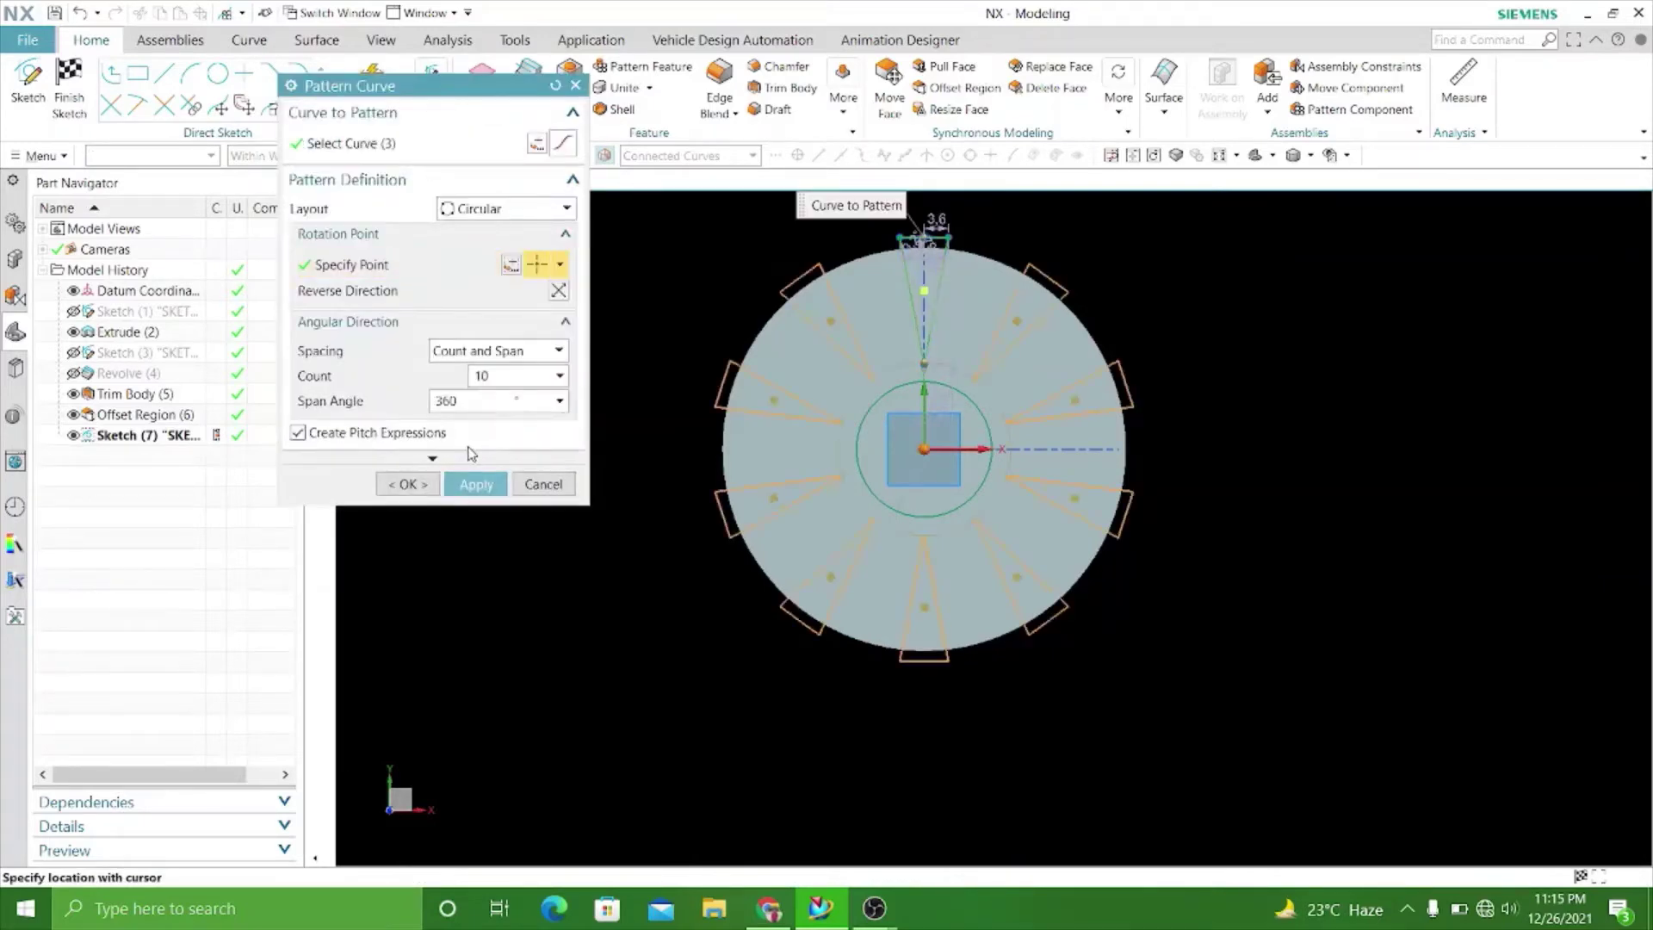
{"action": "left_click", "coordinate": [487, 486]}
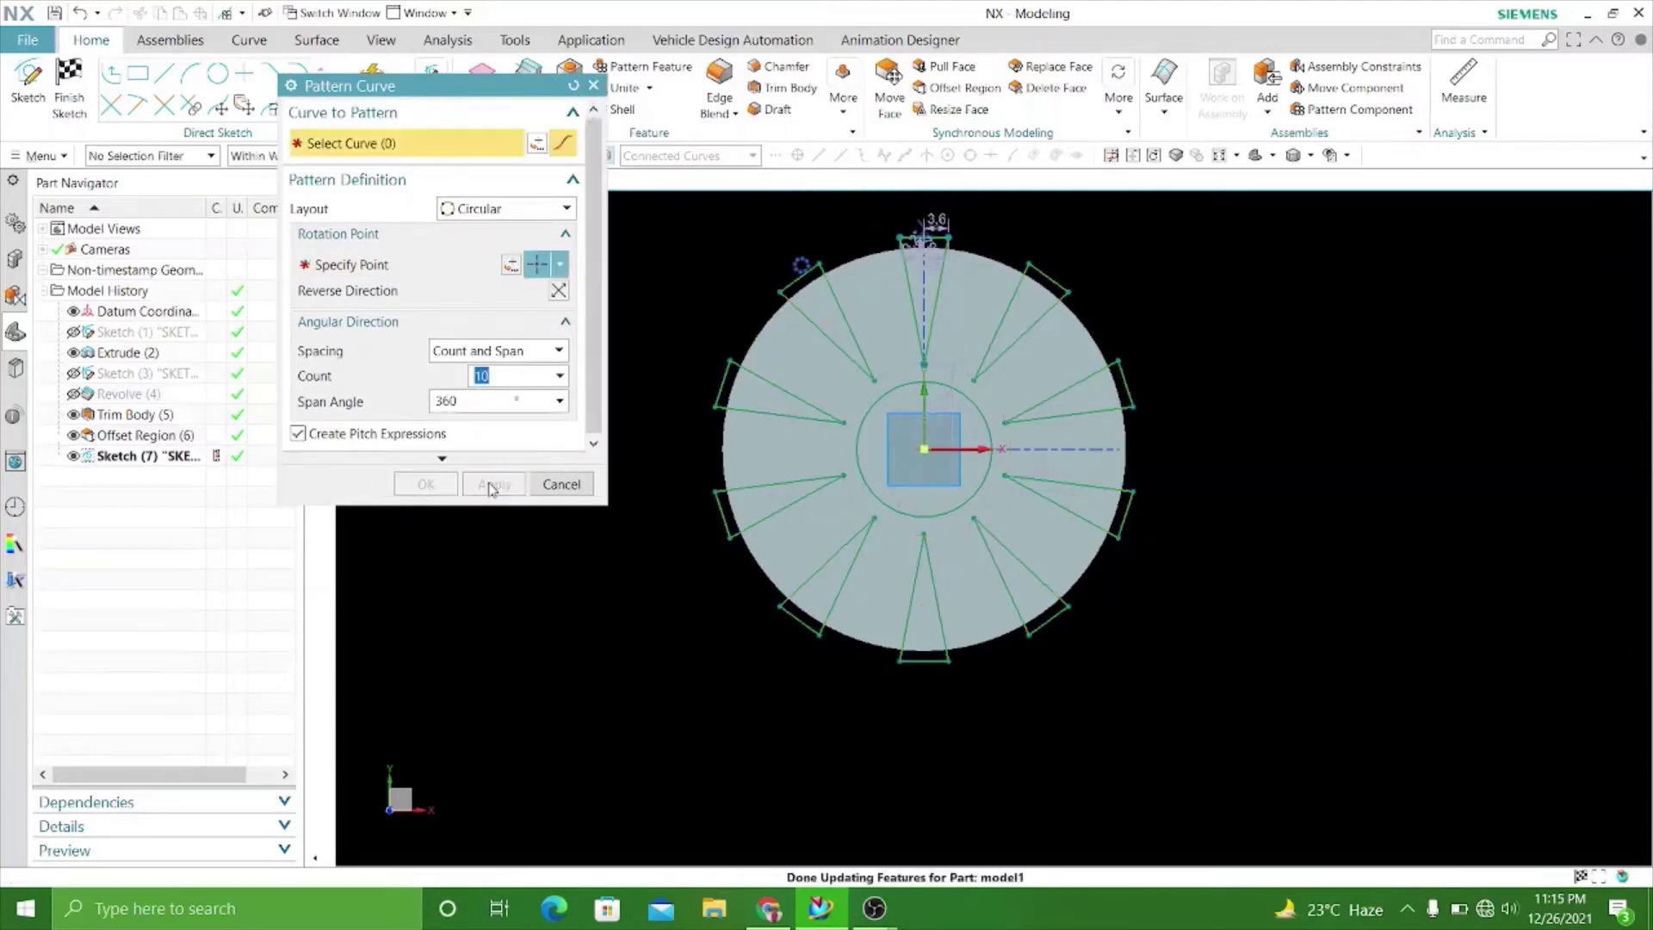
{"action": "left_click", "coordinate": [543, 485]}
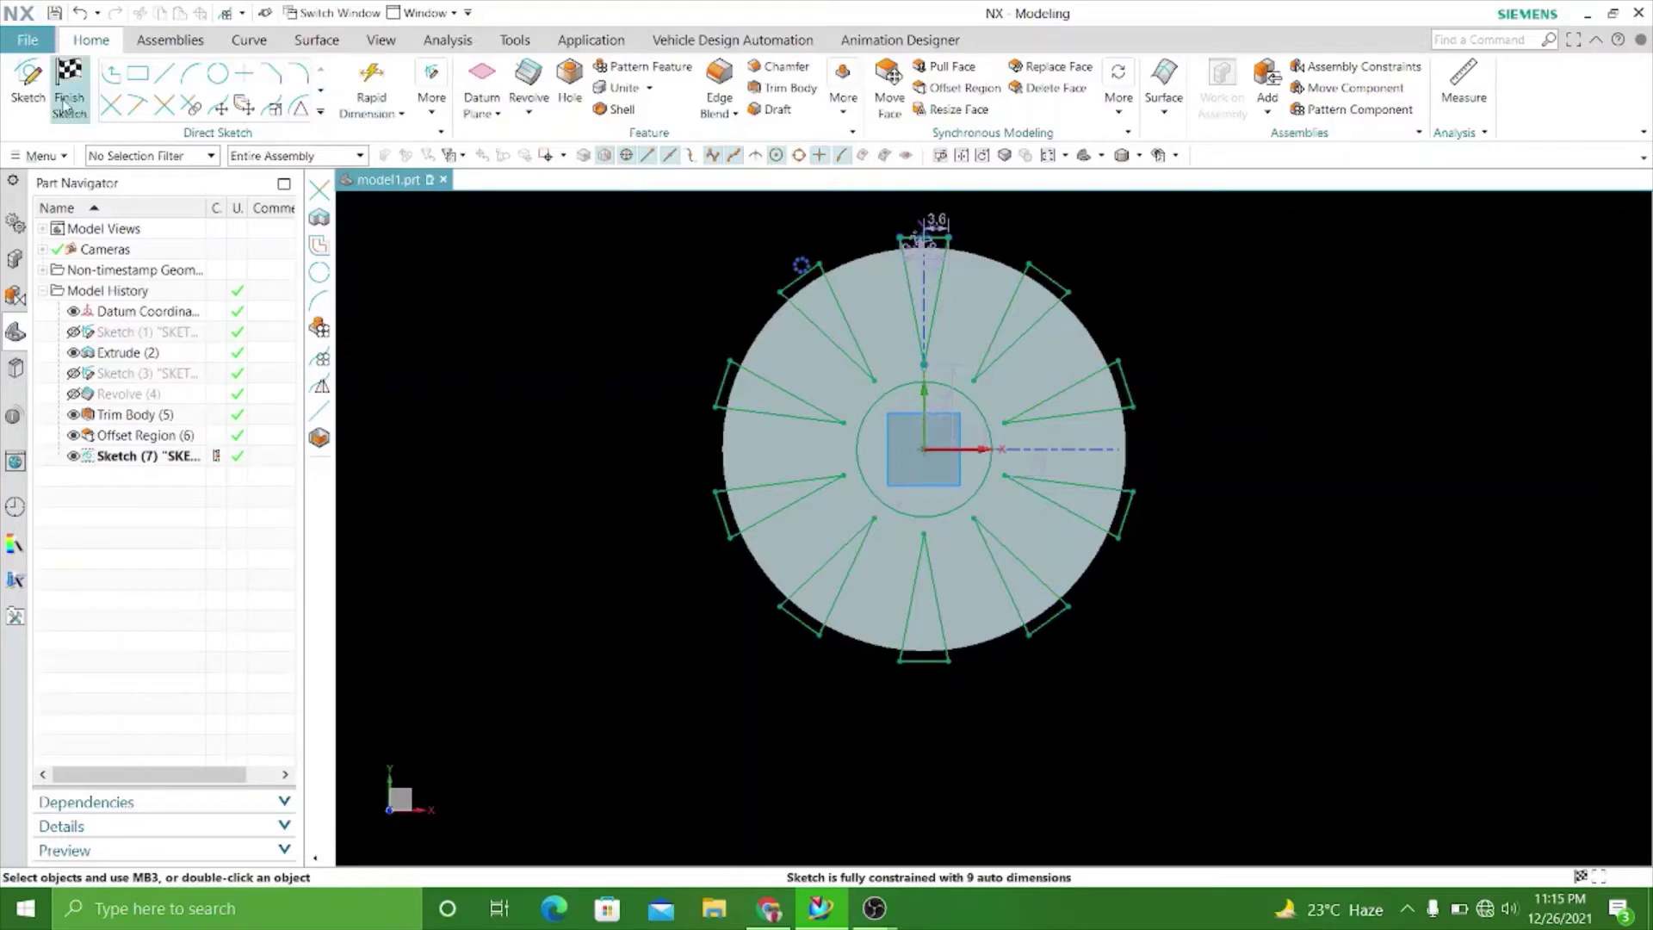
Finish the sketch and select the first five tooth outlines for an extrusion.
{"action": "left_click", "coordinate": [67, 101]}
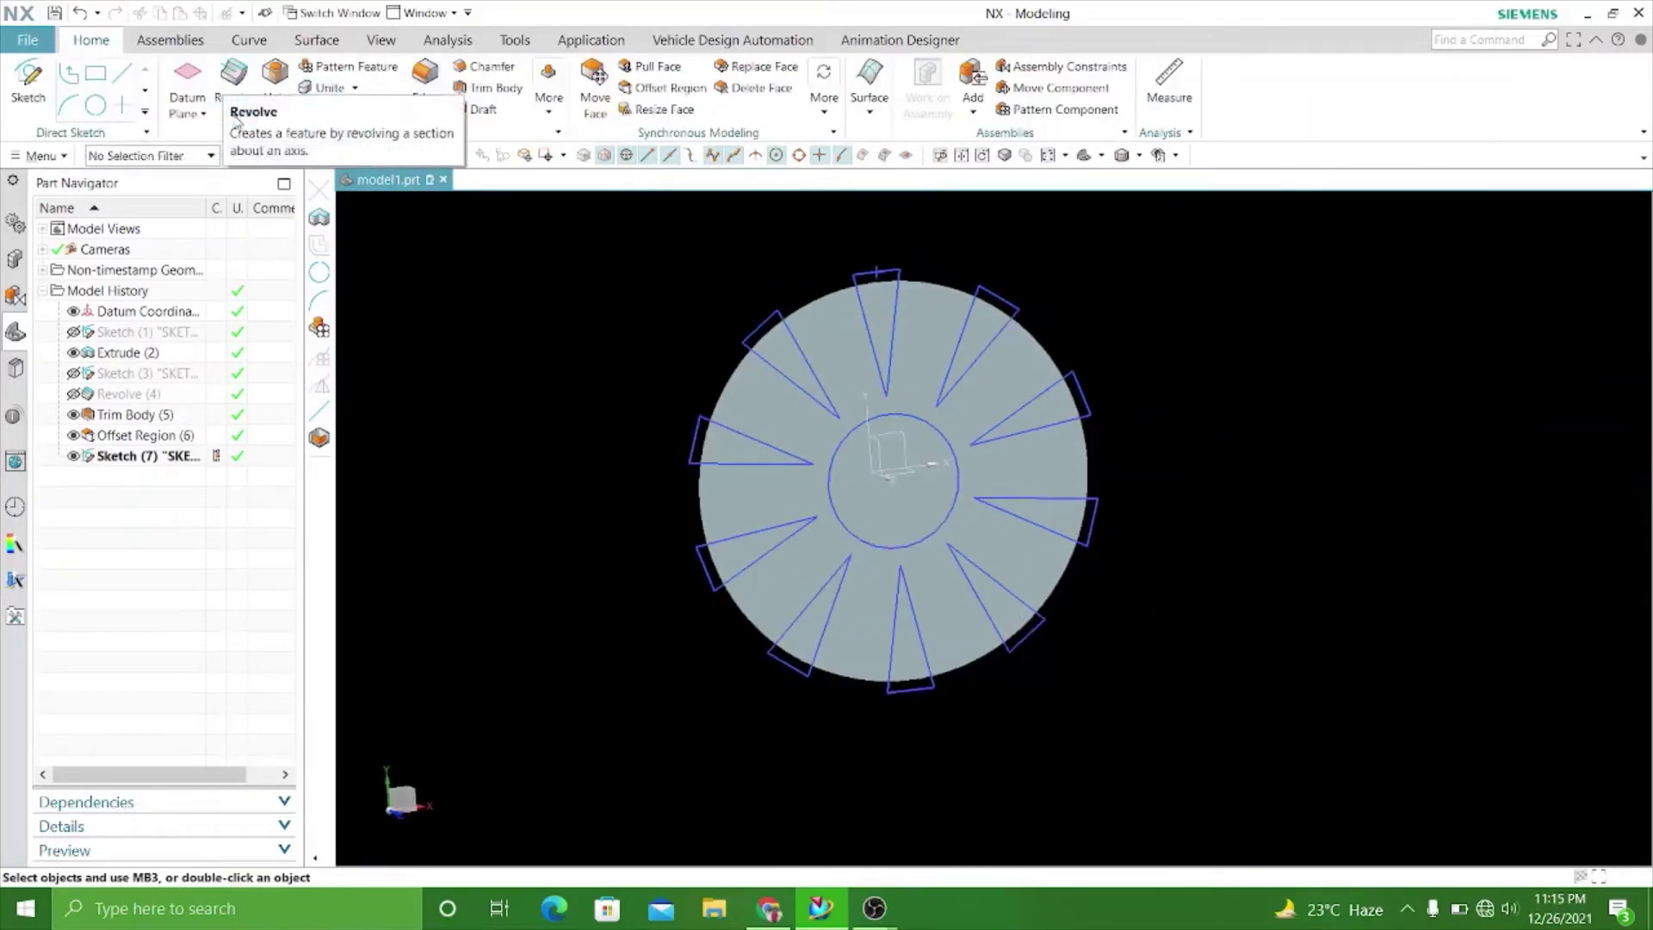
{"action": "left_click", "coordinate": [234, 111]}
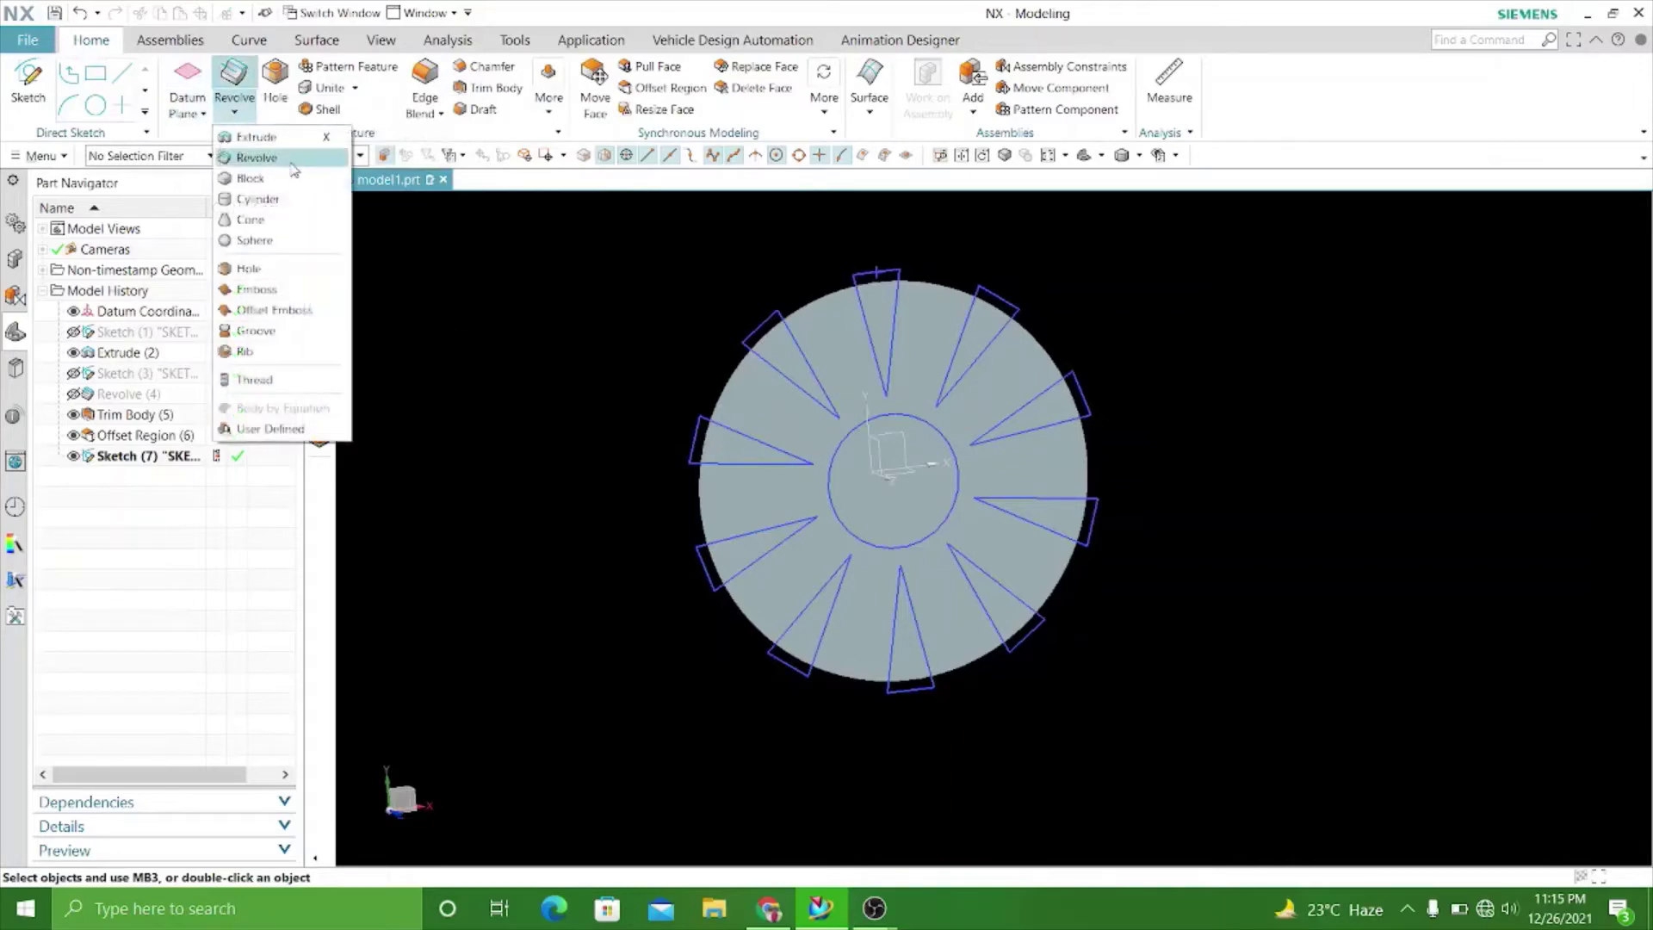
{"action": "left_click", "coordinate": [321, 157]}
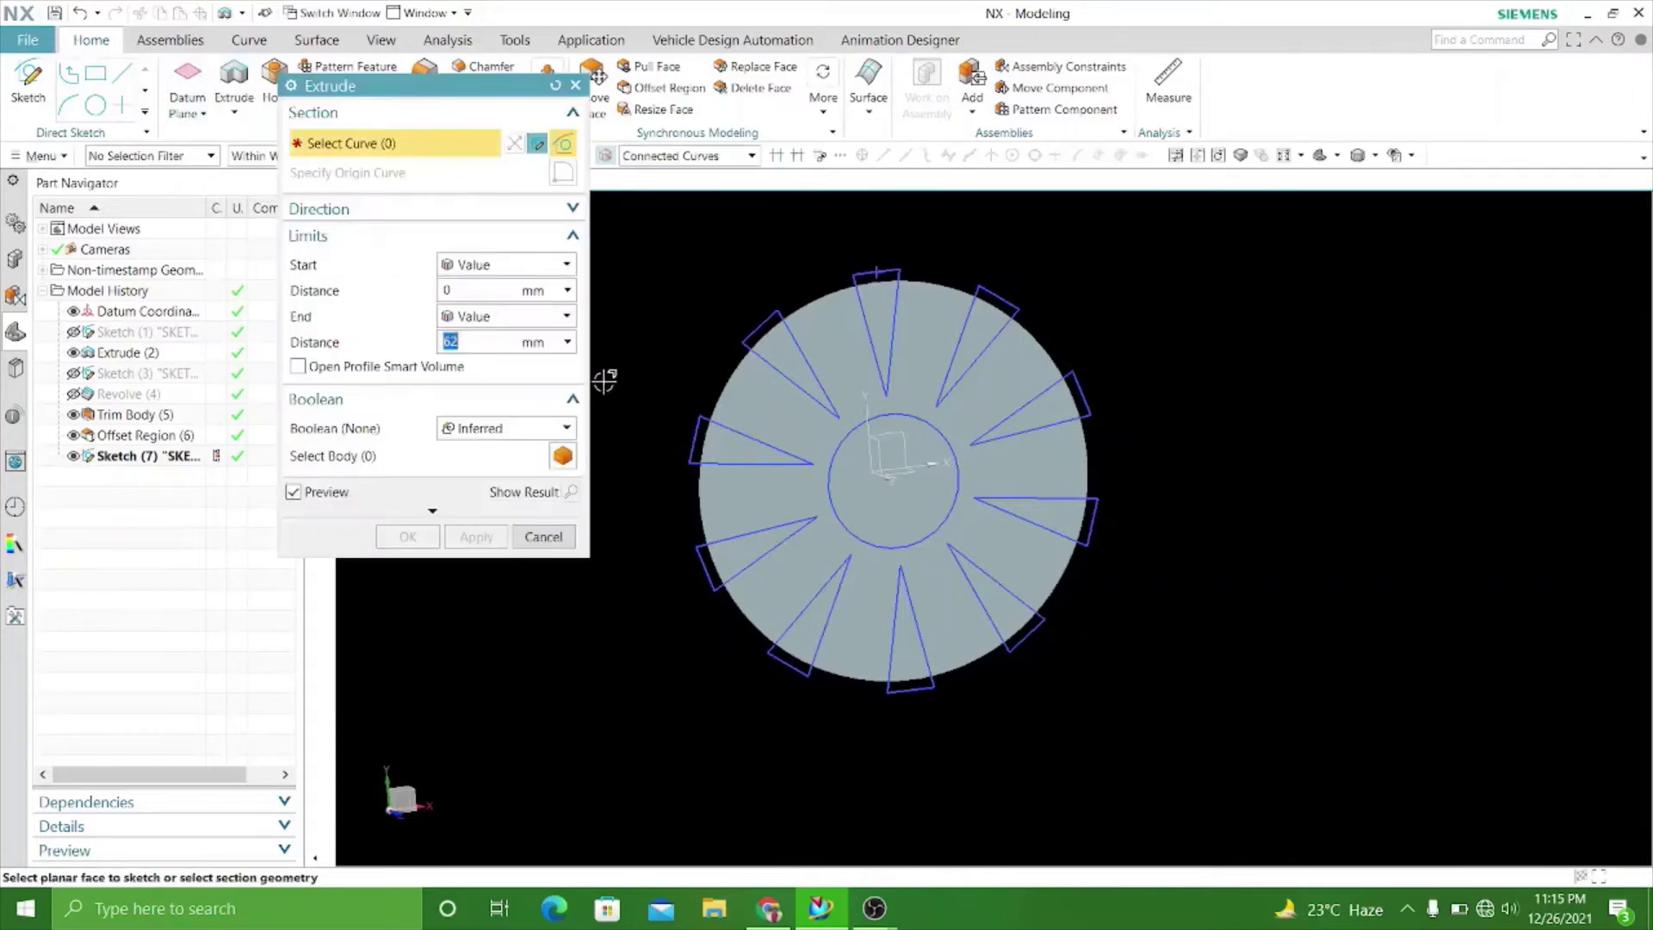
{"action": "left_click", "coordinate": [554, 431]}
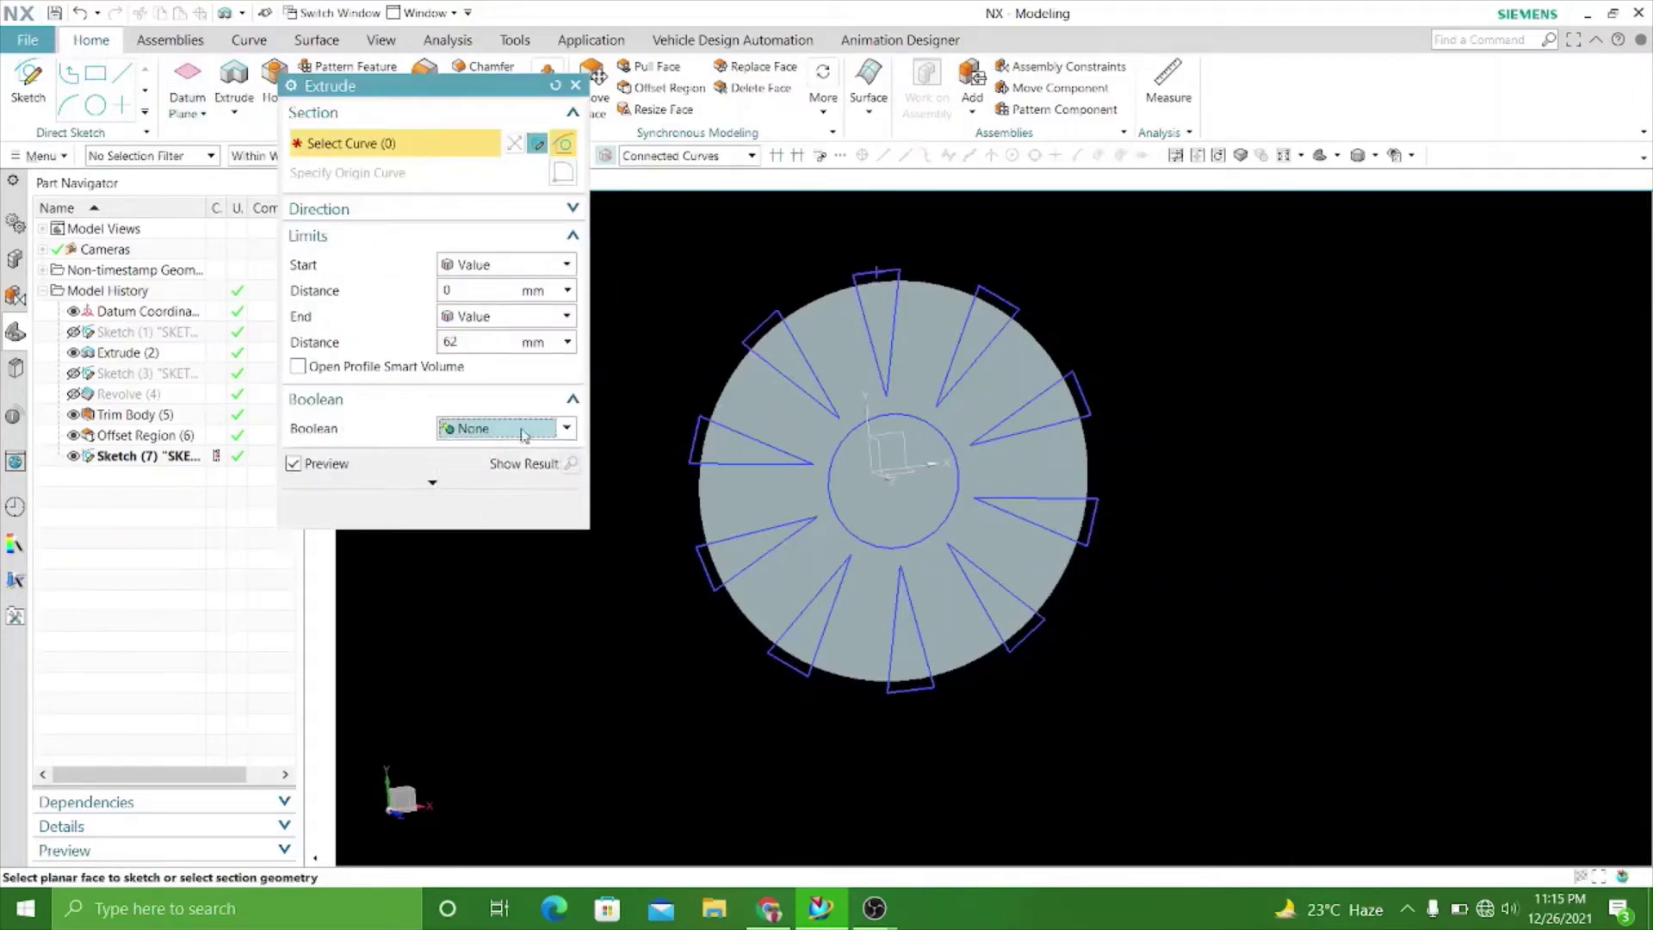
{"action": "left_click", "coordinate": [755, 325]}
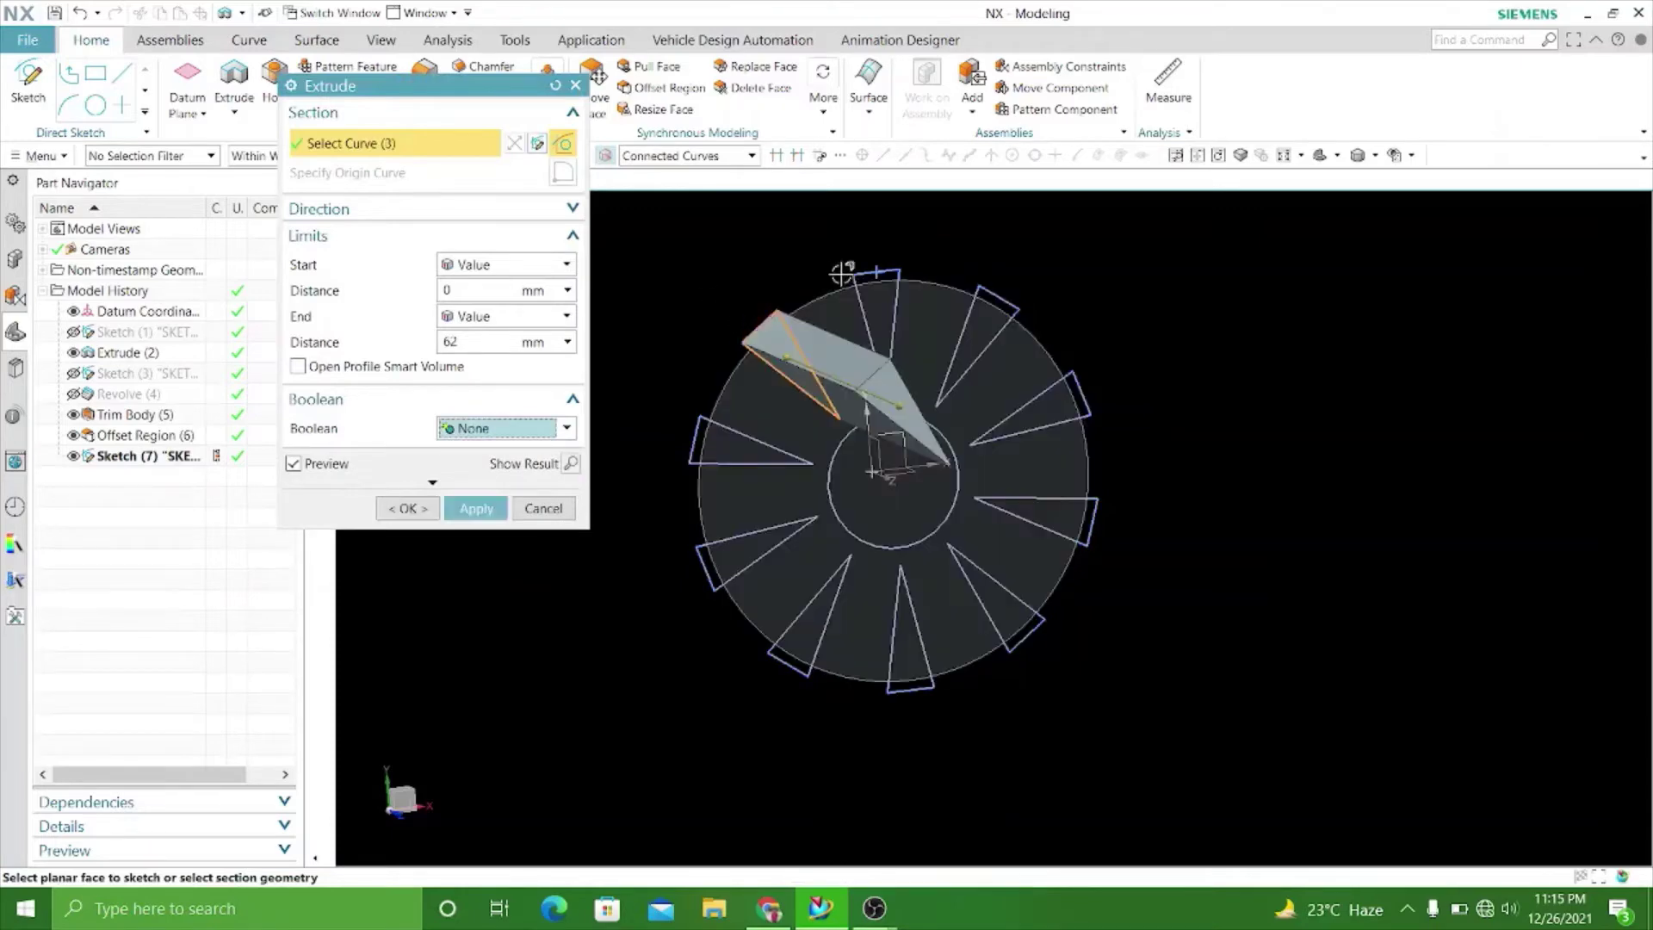
{"action": "left_click", "coordinate": [854, 272]}
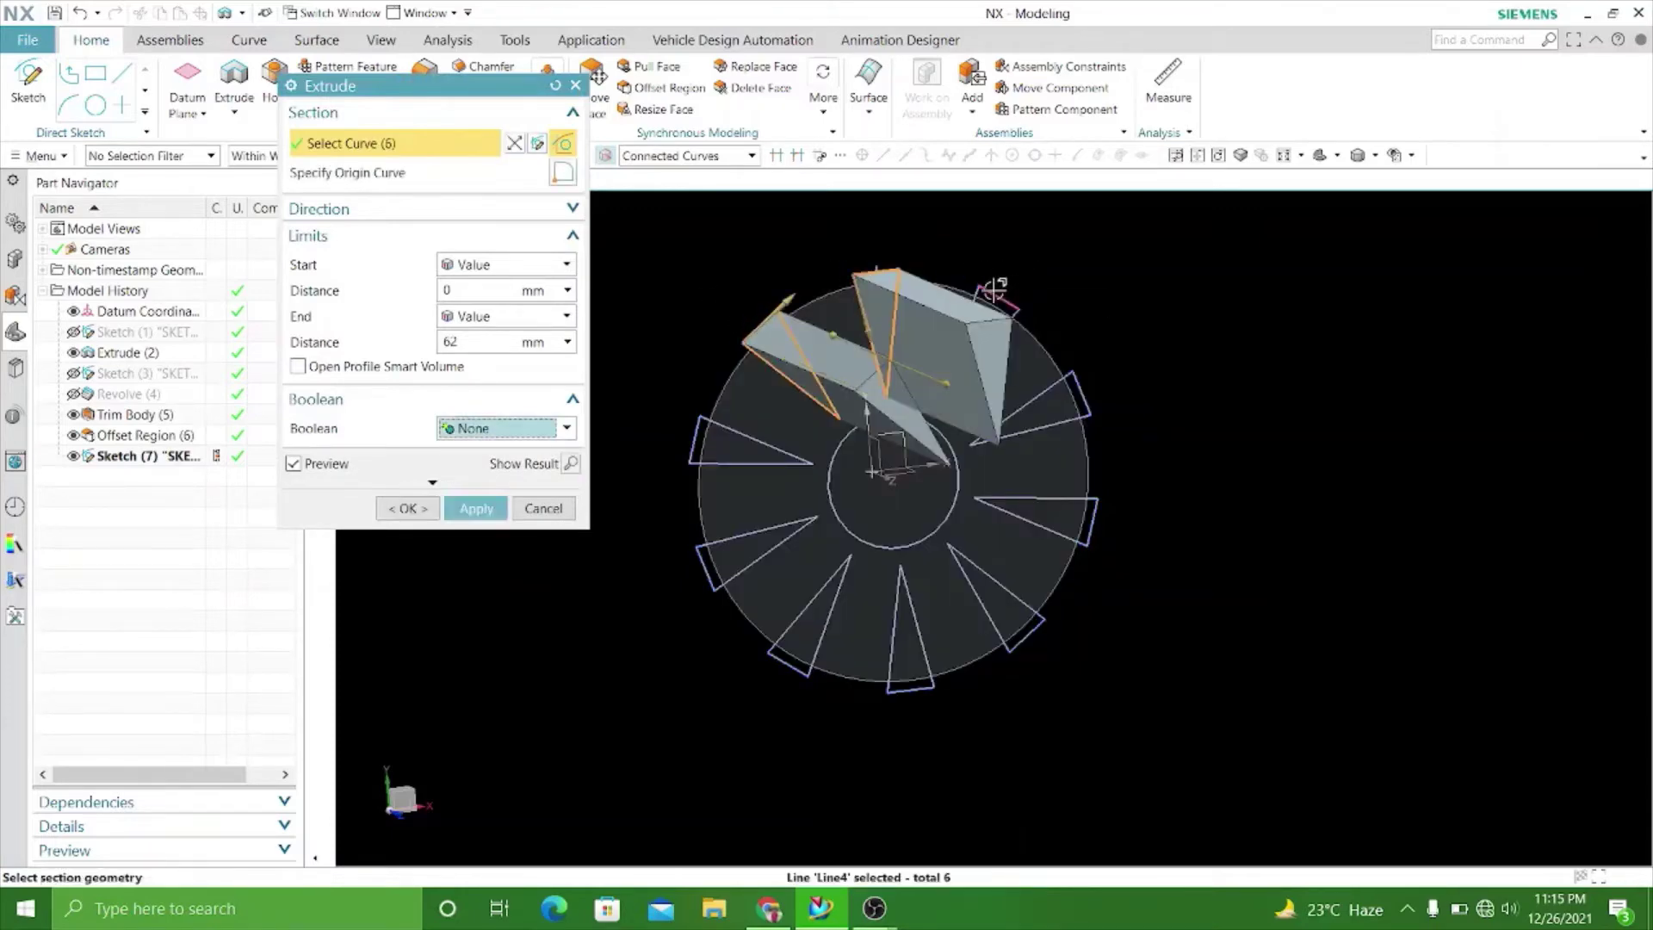
{"action": "left_click", "coordinate": [995, 293]}
{"action": "left_click", "coordinate": [1097, 415]}
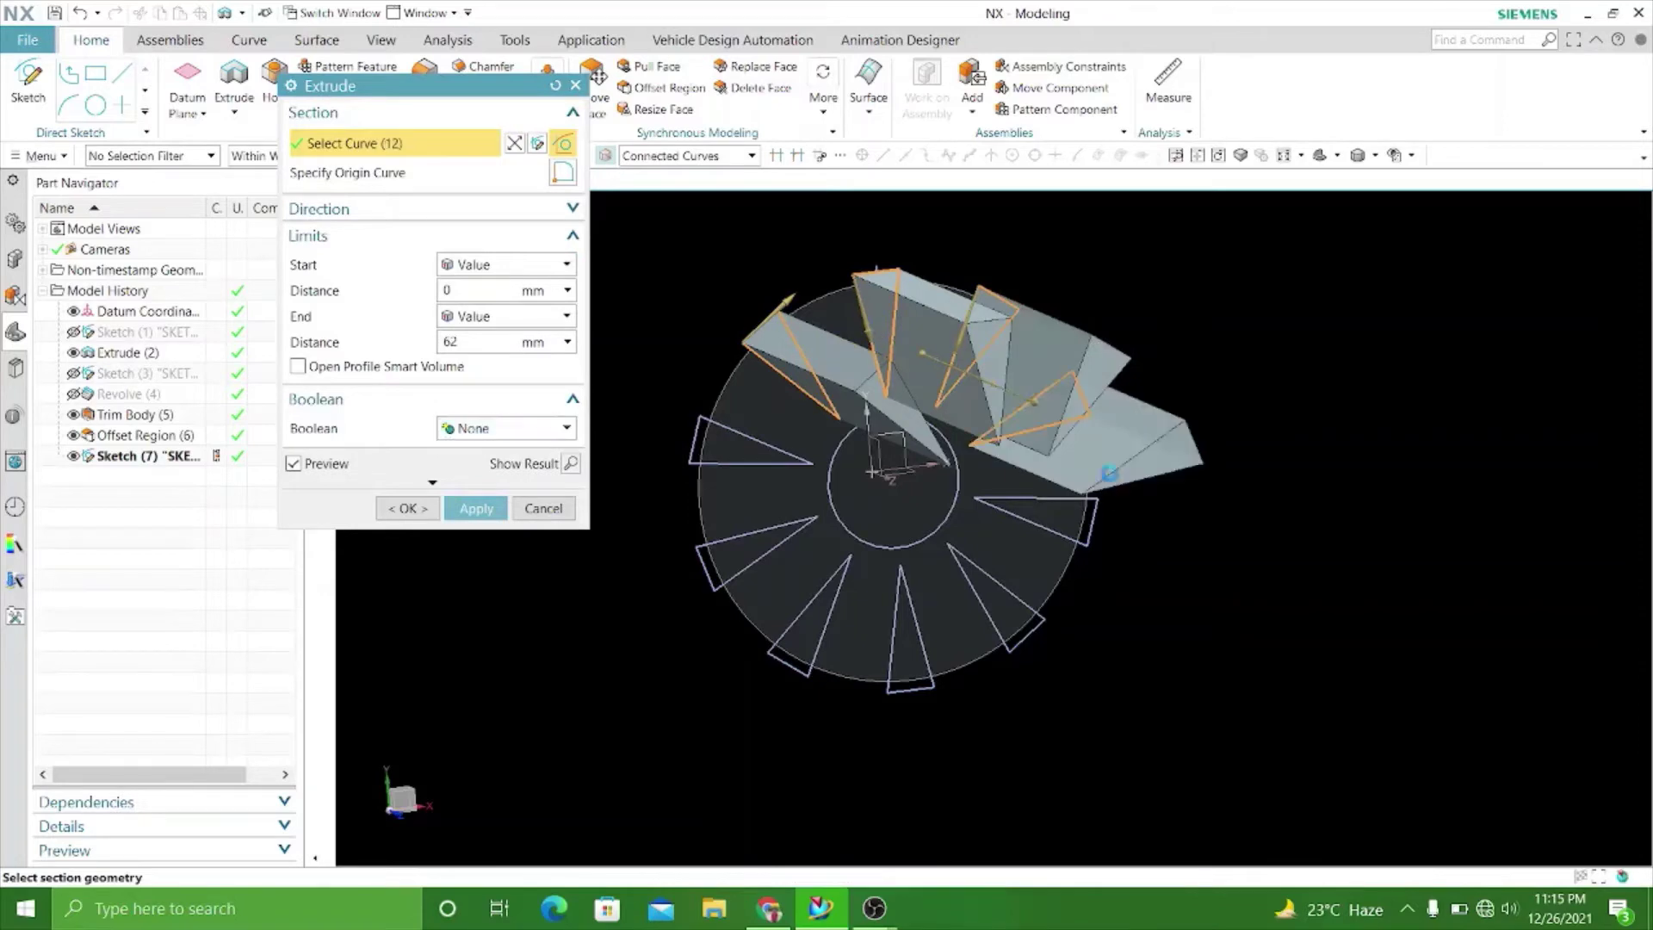
{"action": "left_click", "coordinate": [1104, 510]}
Add the remaining tooth outlines to the extrusion selection.
{"action": "scroll", "coordinate": [799, 723], "scroll_direction": "up", "scroll_amount": 2}
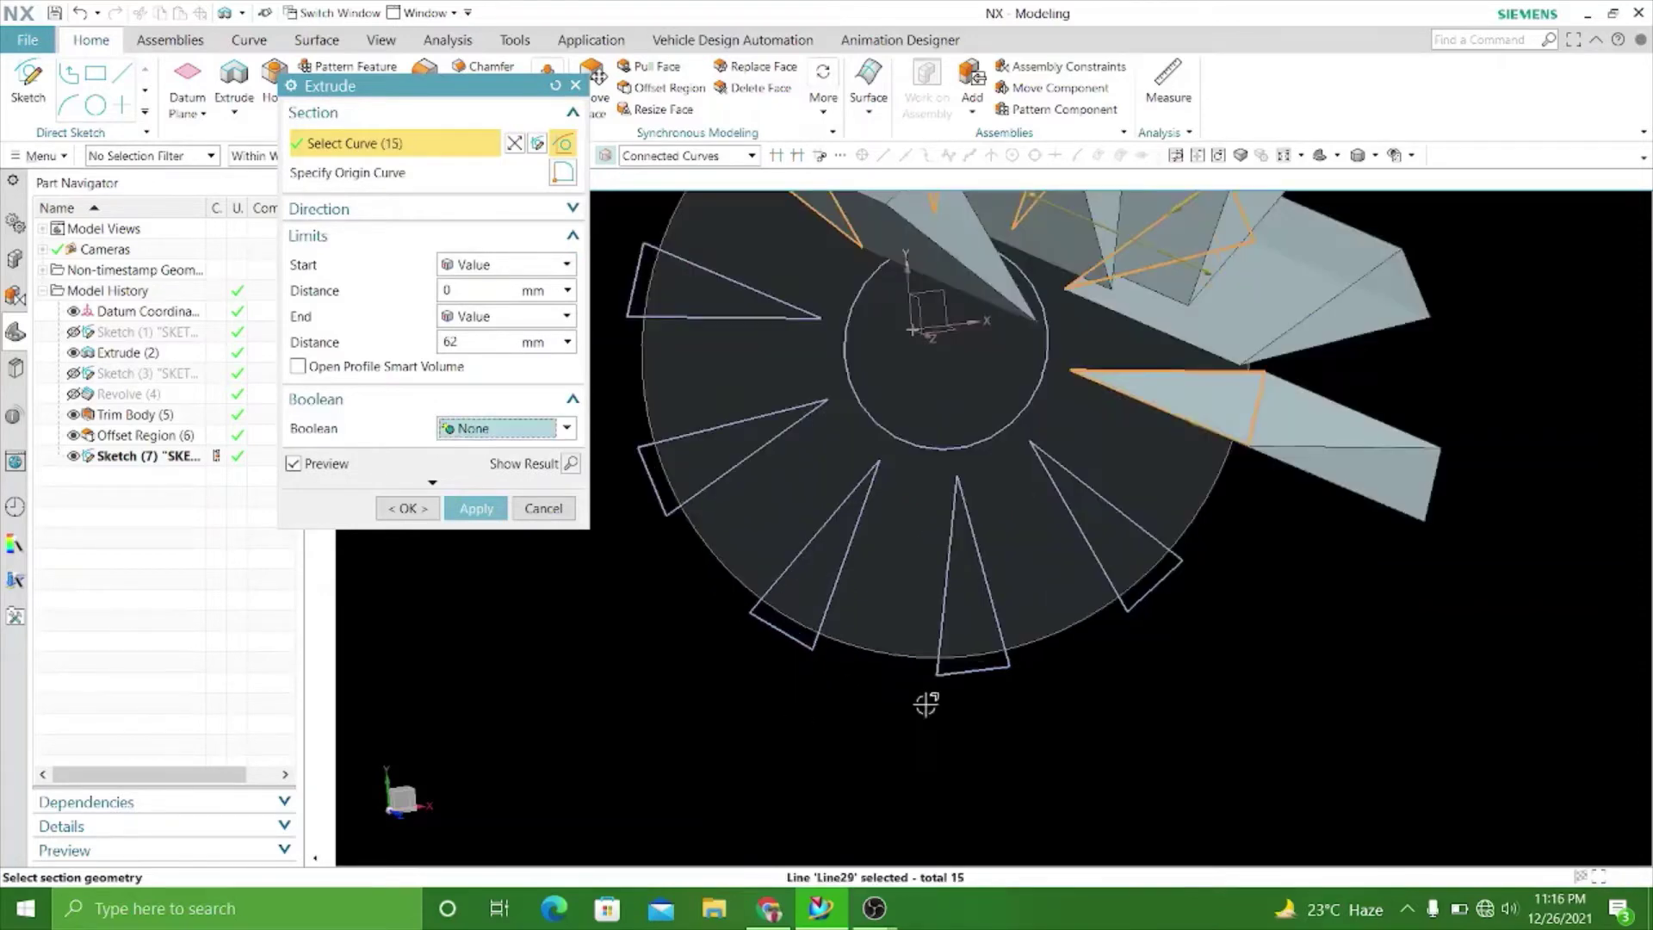
{"action": "left_click", "coordinate": [1118, 612]}
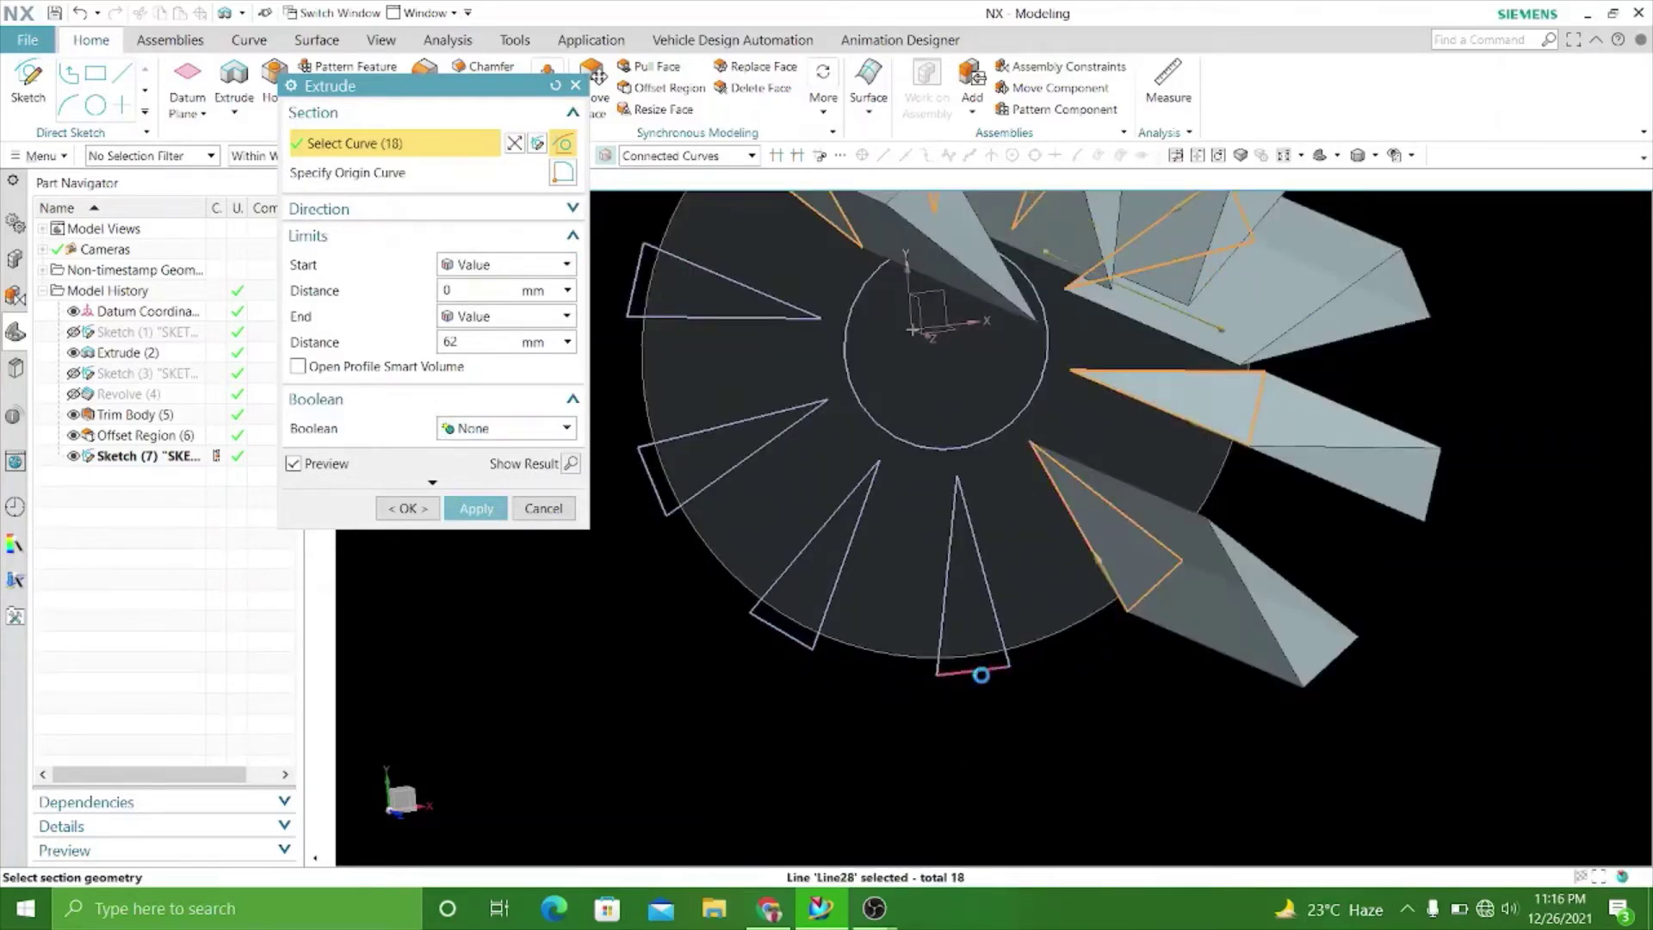
{"action": "left_click", "coordinate": [980, 675]}
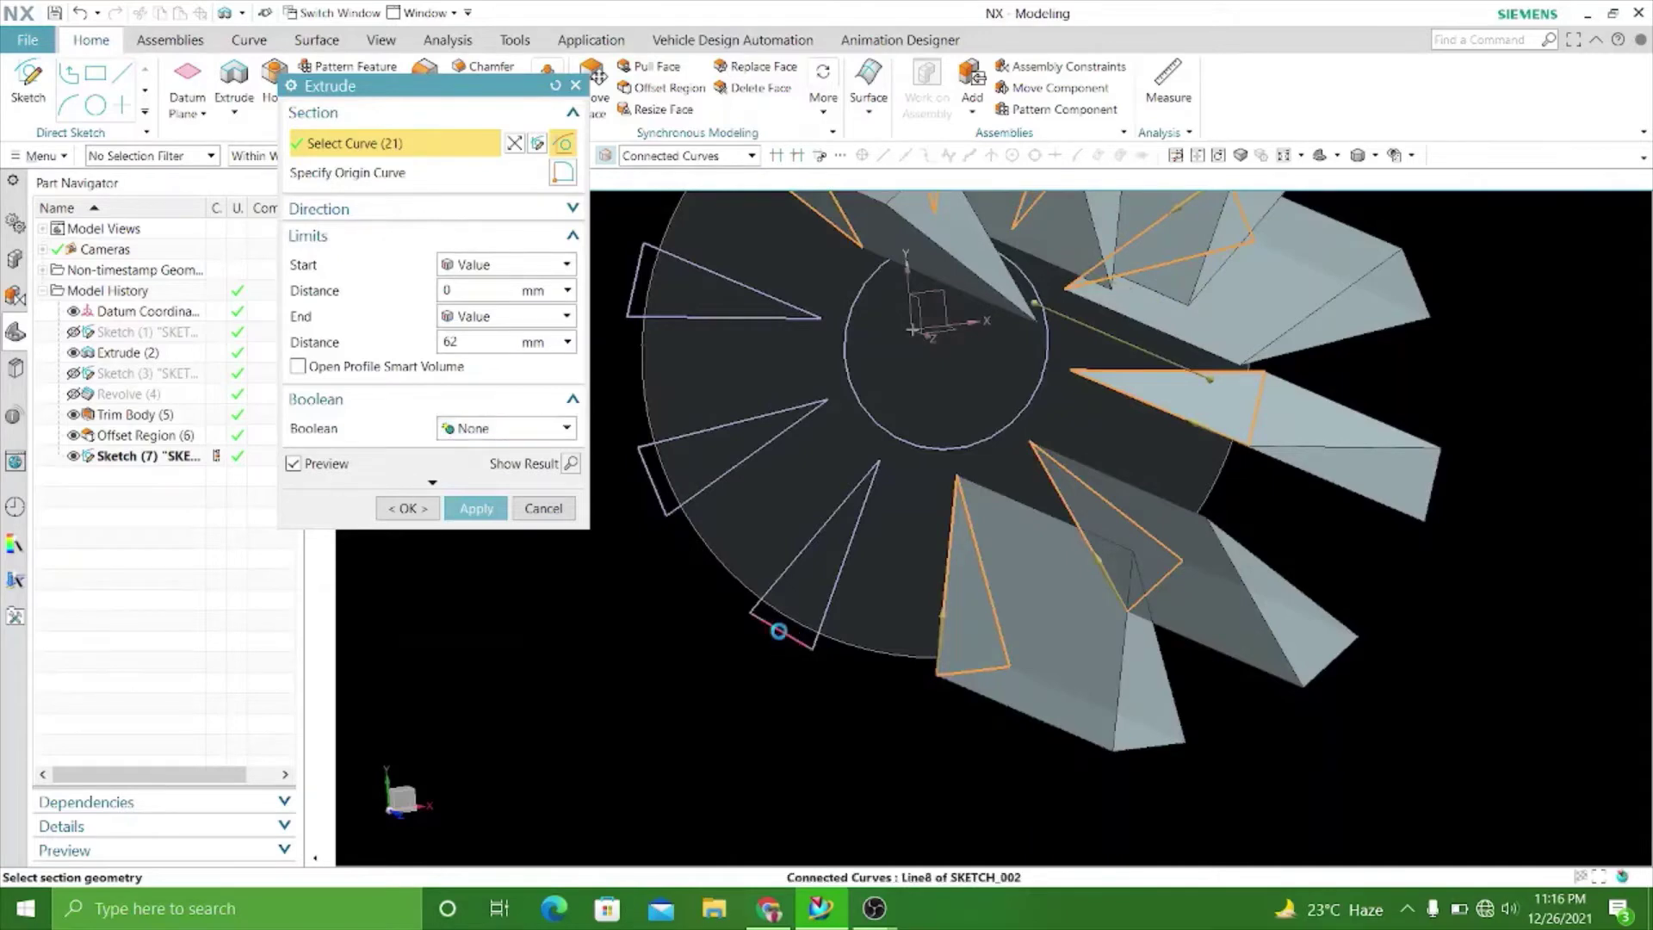
{"action": "left_click", "coordinate": [779, 631]}
{"action": "left_click", "coordinate": [661, 506]}
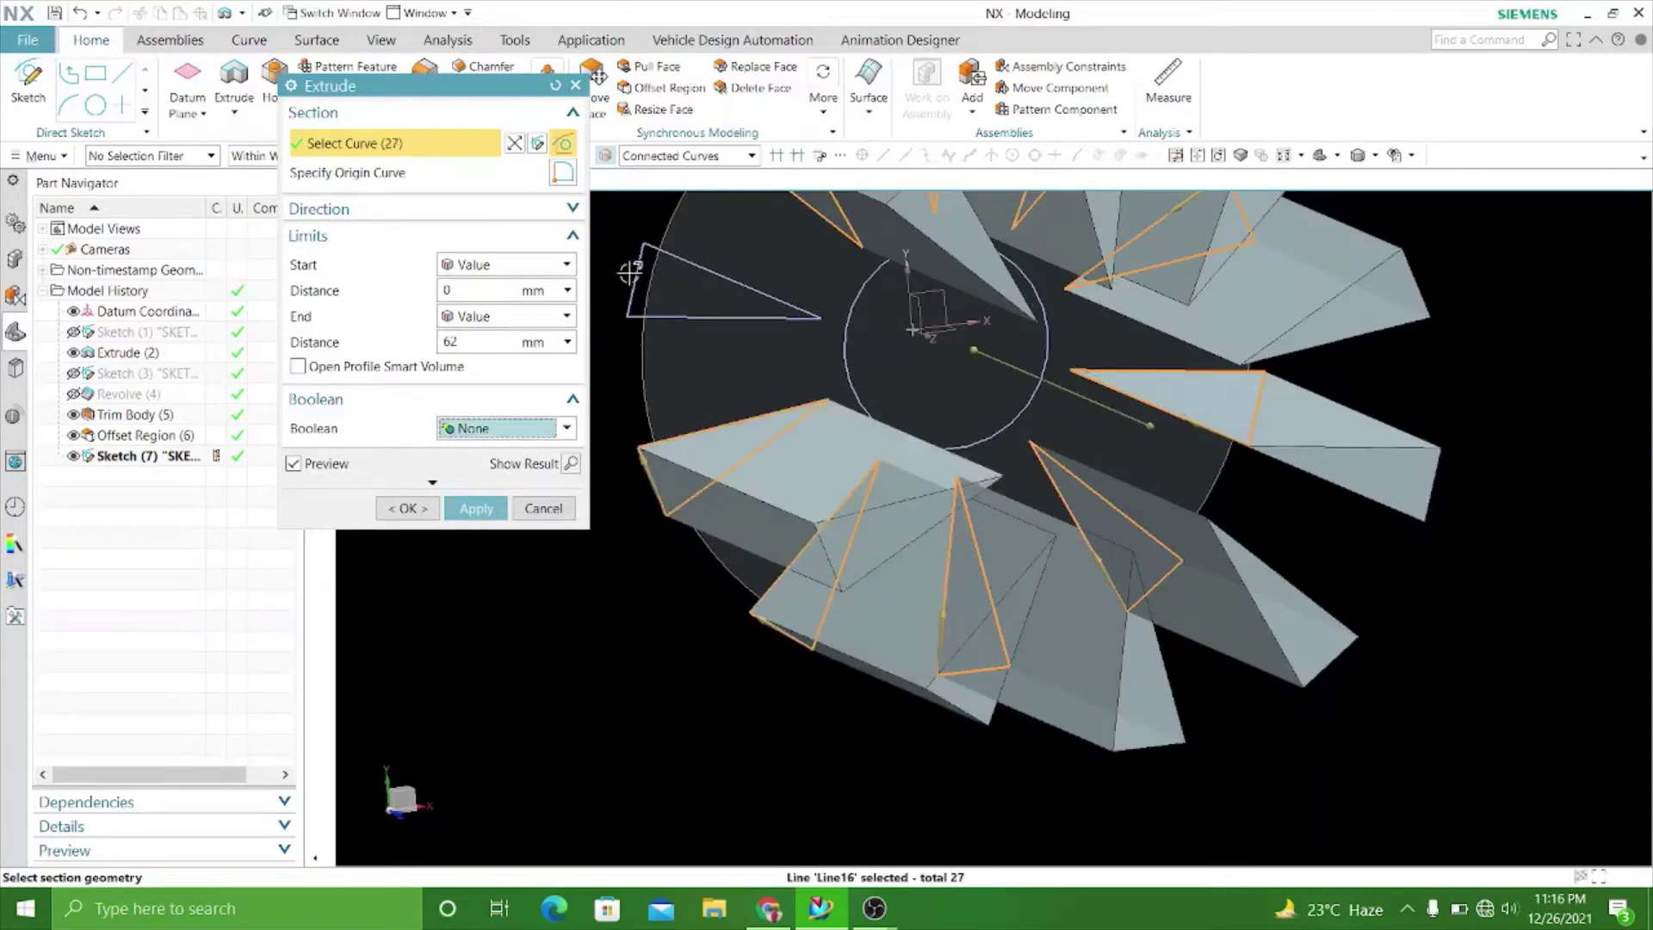
{"action": "scroll", "coordinate": [792, 559], "scroll_direction": "down", "scroll_amount": 3}
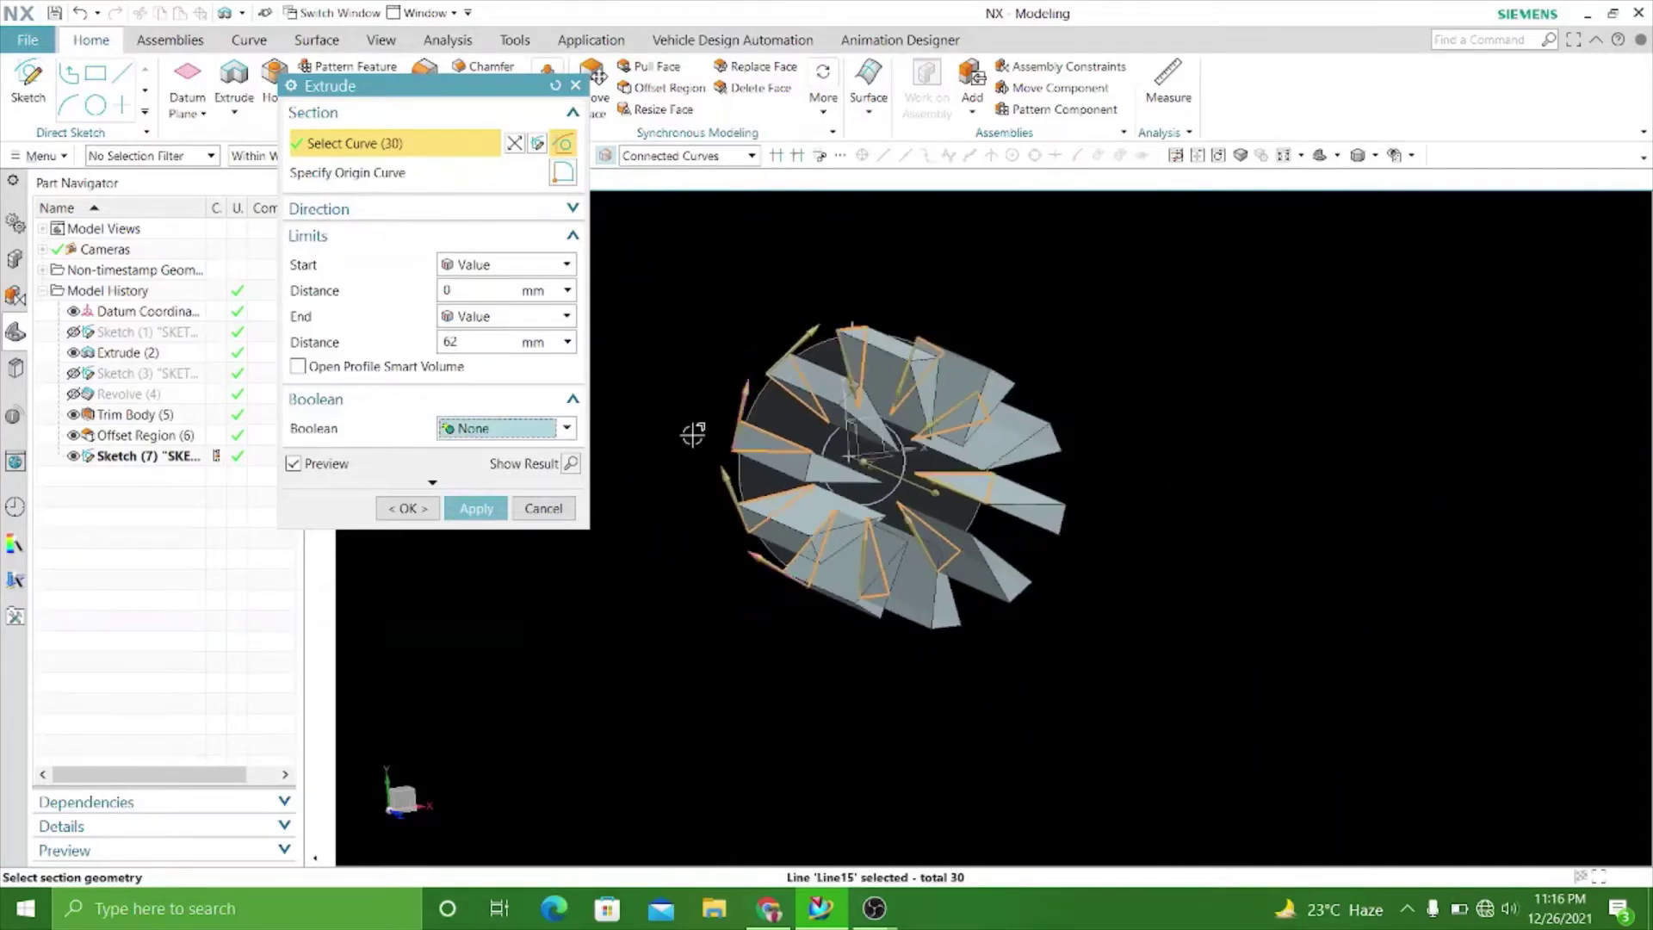
Extrude the teeth from -21 to 62 mm as a Subtract, cutting notches in the disc.
{"action": "mouse_move", "coordinate": [693, 434]}
{"action": "middle_mouse_down"}
{"action": "mouse_move", "coordinate": [865, 397]}
{"action": "mouse_move", "coordinate": [814, 443]}
{"action": "middle_mouse_up"}
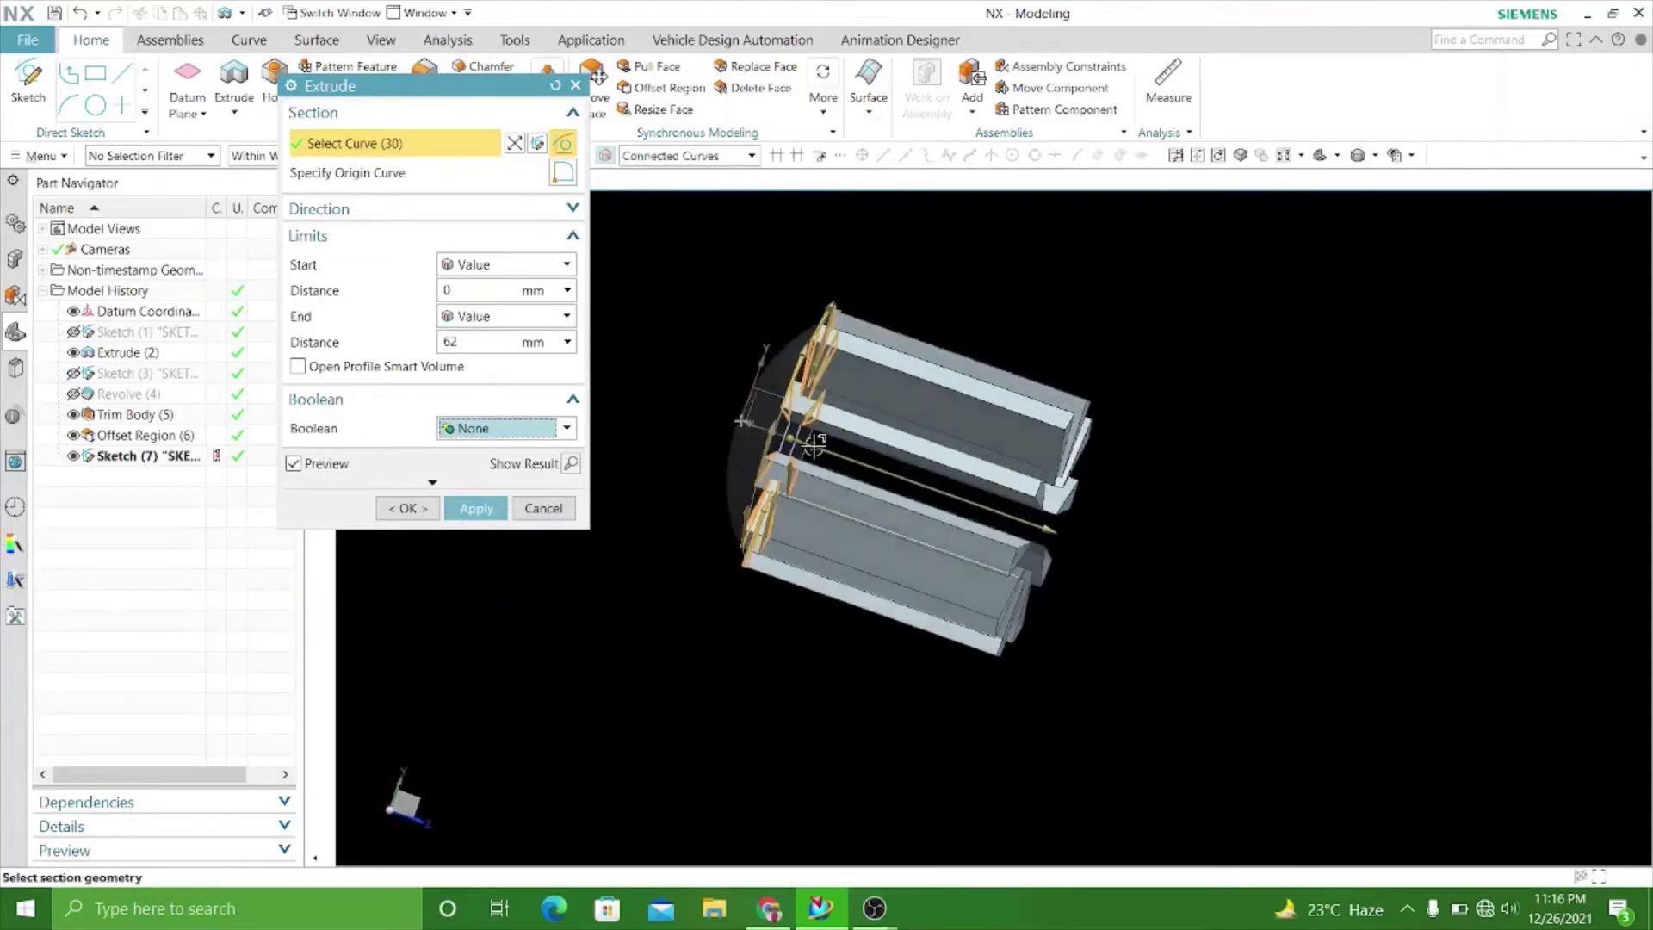
{"action": "left_click_drag", "start_coordinate": [740, 422], "coordinate": [705, 387]}
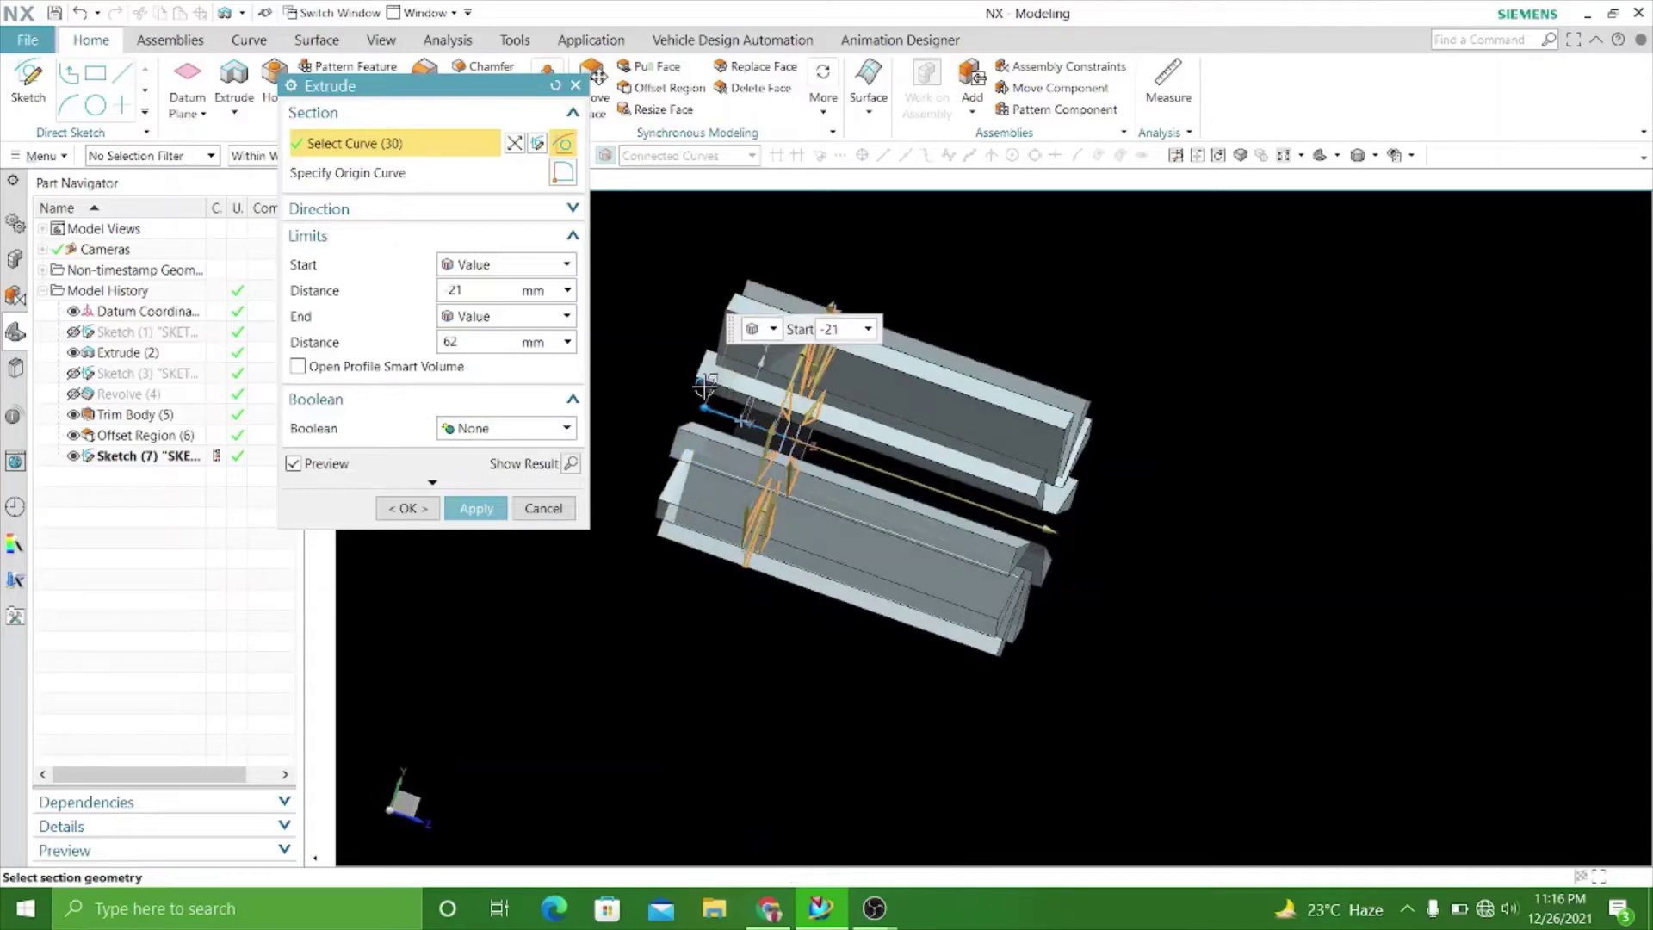
{"action": "left_click", "coordinate": [508, 428]}
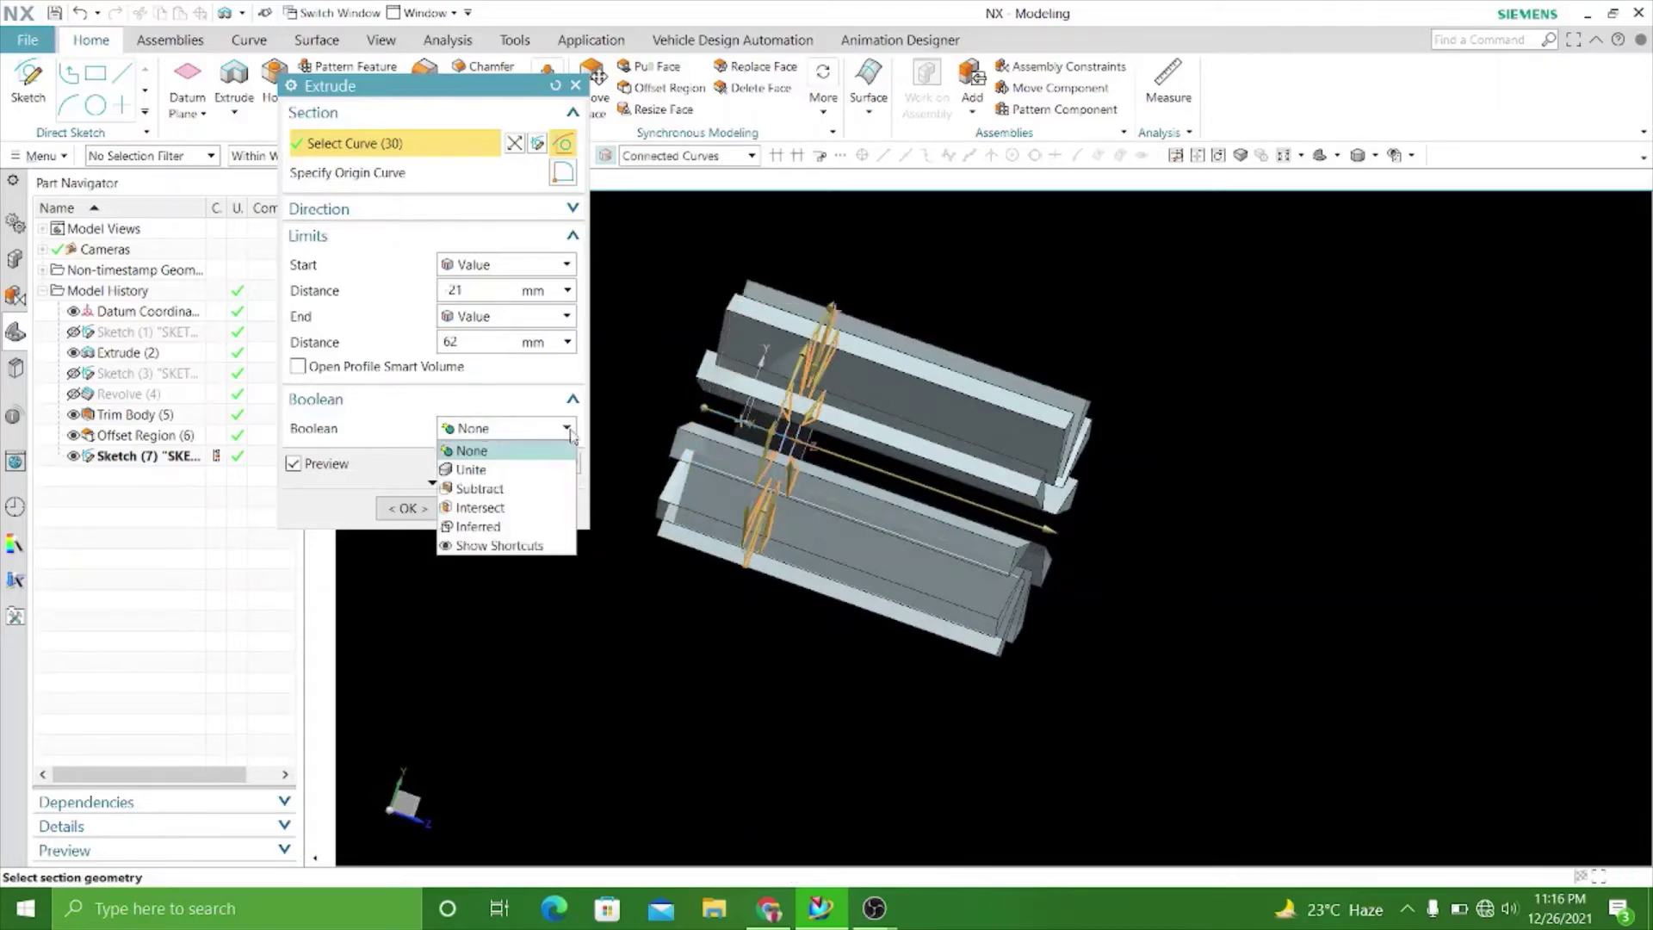
{"action": "left_click", "coordinate": [544, 498]}
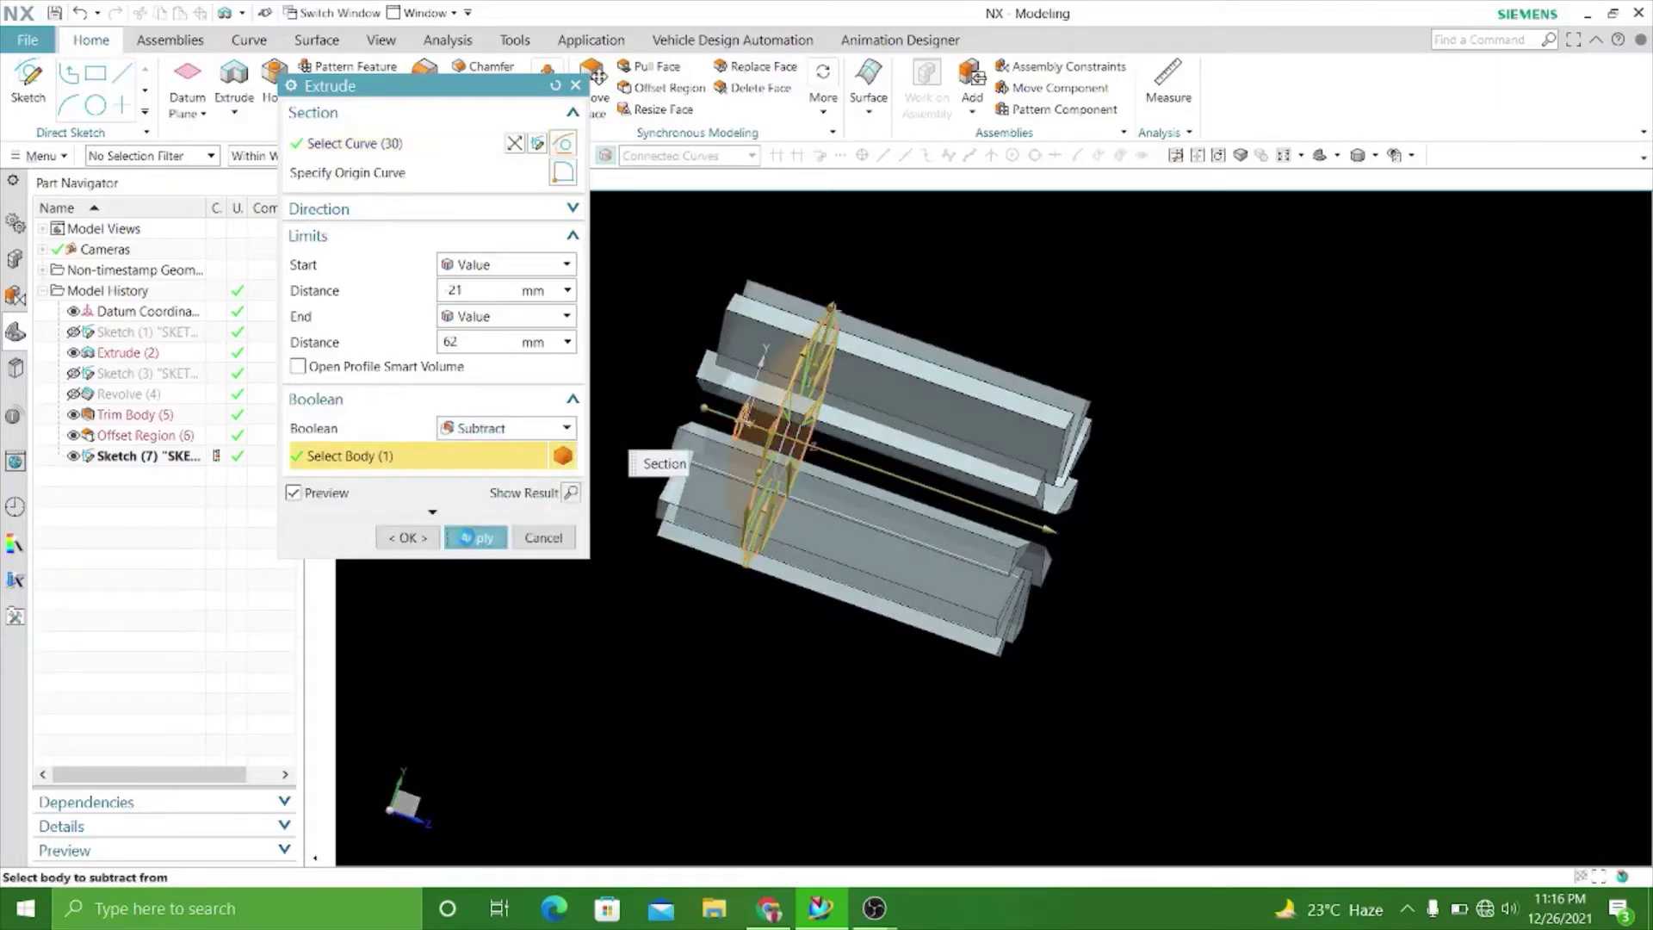
{"action": "left_click", "coordinate": [543, 537]}
{"action": "mouse_move", "coordinate": [550, 542]}
{"action": "middle_mouse_down"}
{"action": "mouse_move", "coordinate": [546, 611]}
{"action": "mouse_move", "coordinate": [528, 631]}
{"action": "mouse_move", "coordinate": [653, 801]}
{"action": "mouse_move", "coordinate": [518, 614]}
{"action": "middle_mouse_up"}
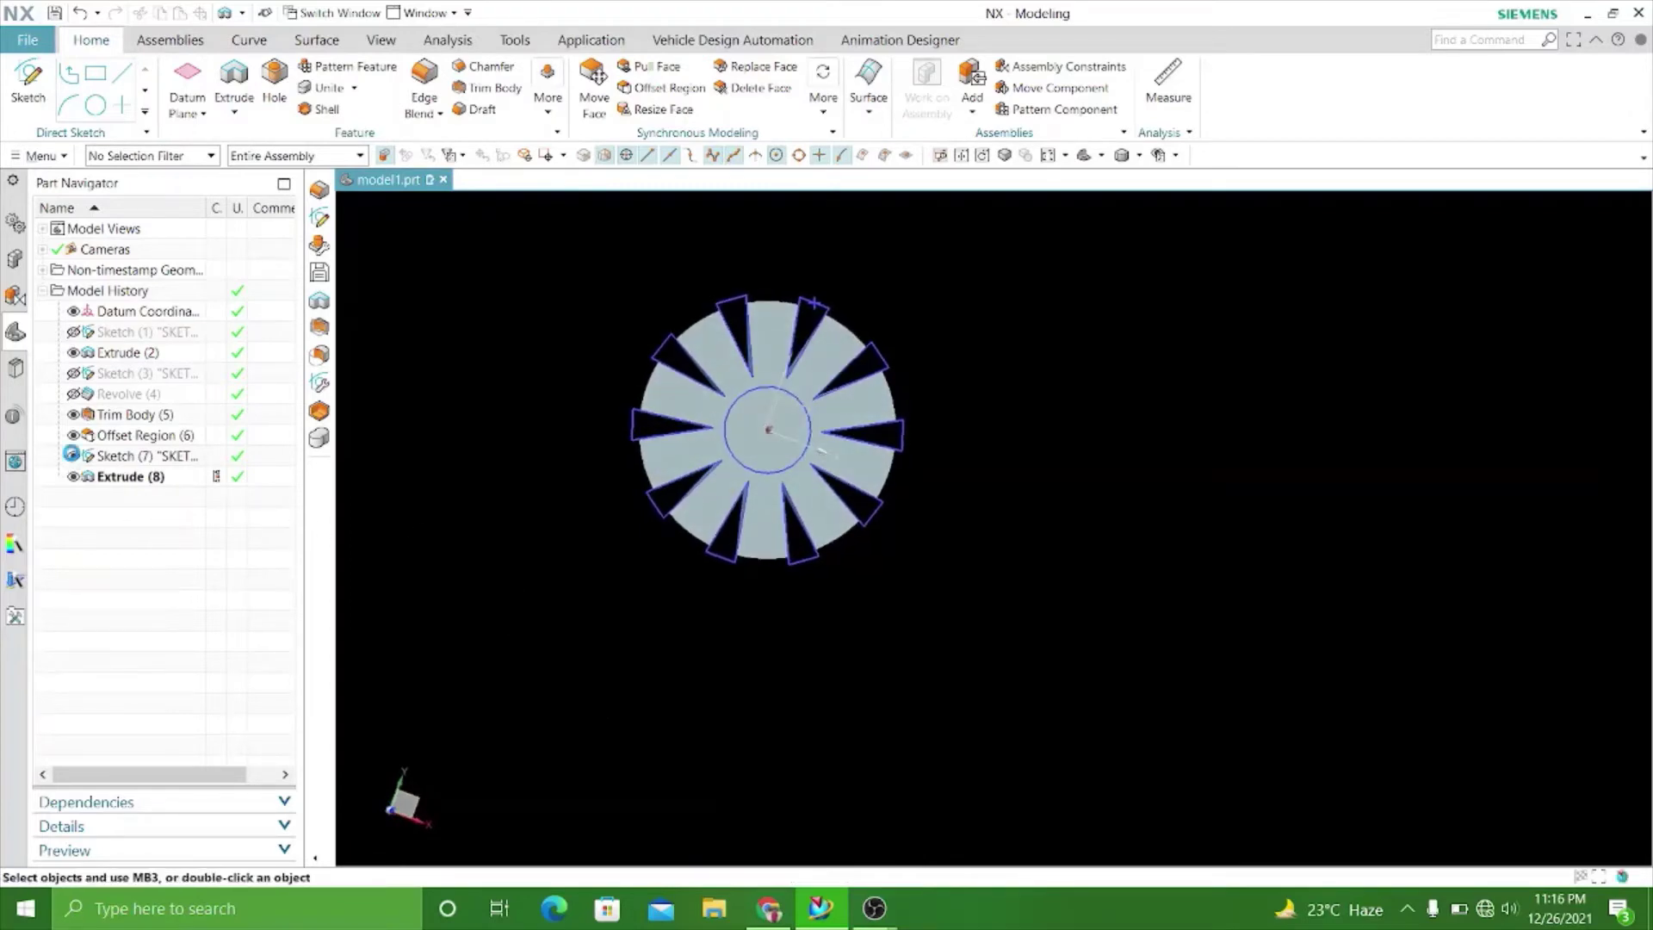
Pick the disc's centre circle as a new extrusion profile with the Single Curve filter.
{"action": "left_click", "coordinate": [71, 455]}
{"action": "left_click", "coordinate": [73, 456]}
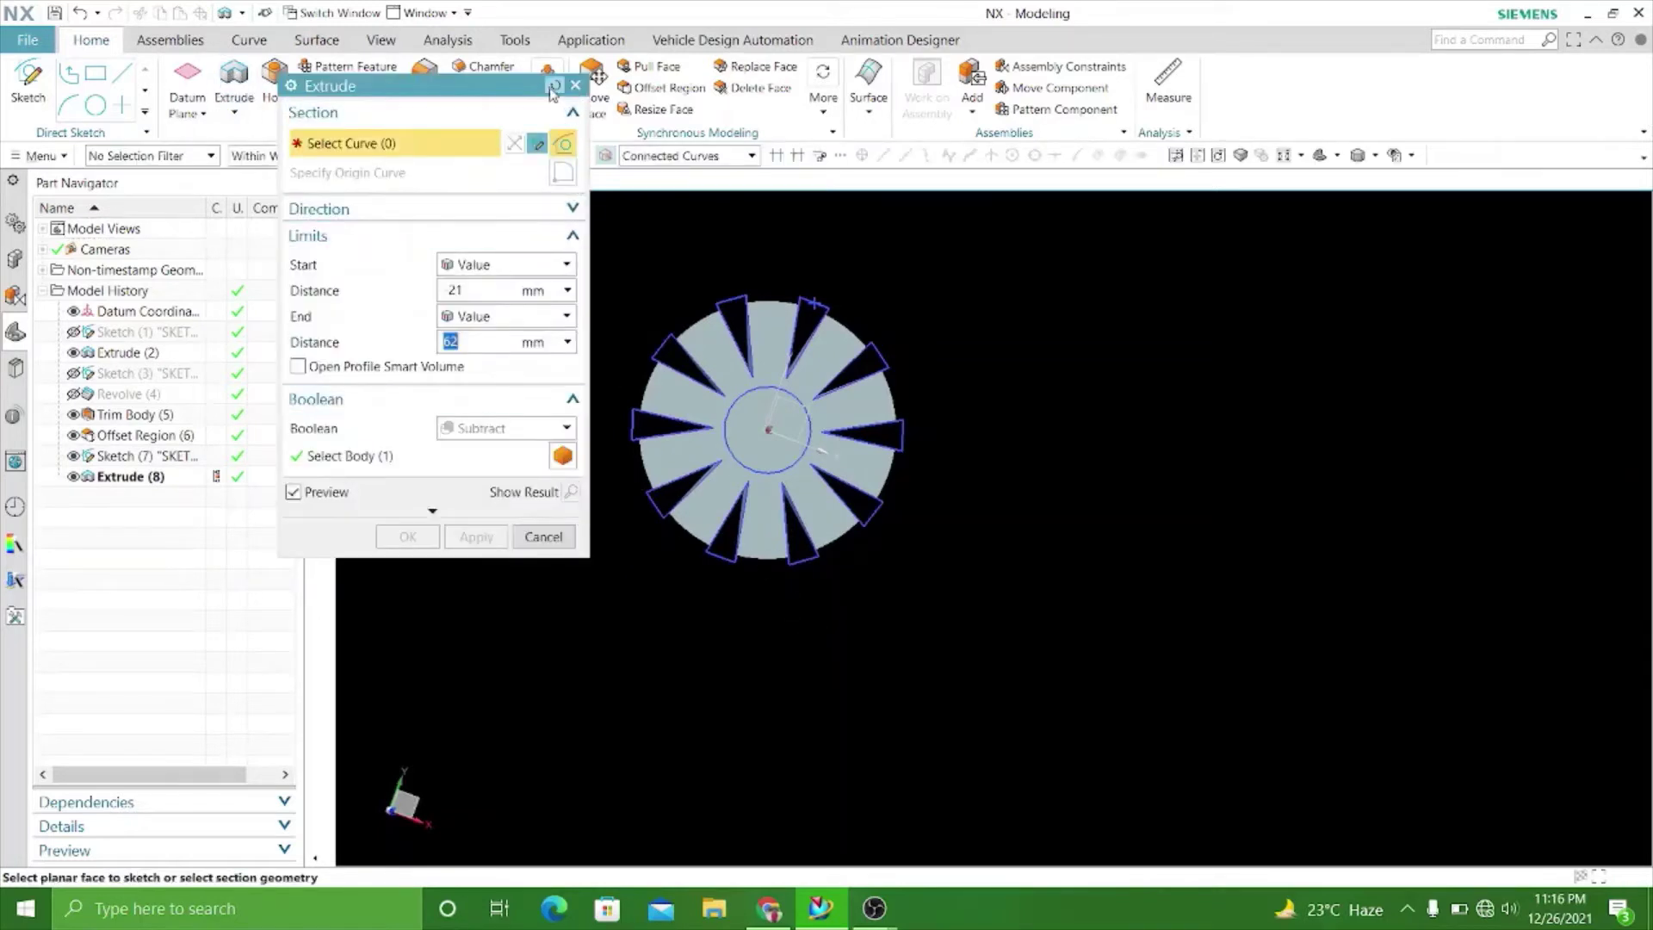
{"action": "left_click", "coordinate": [554, 85]}
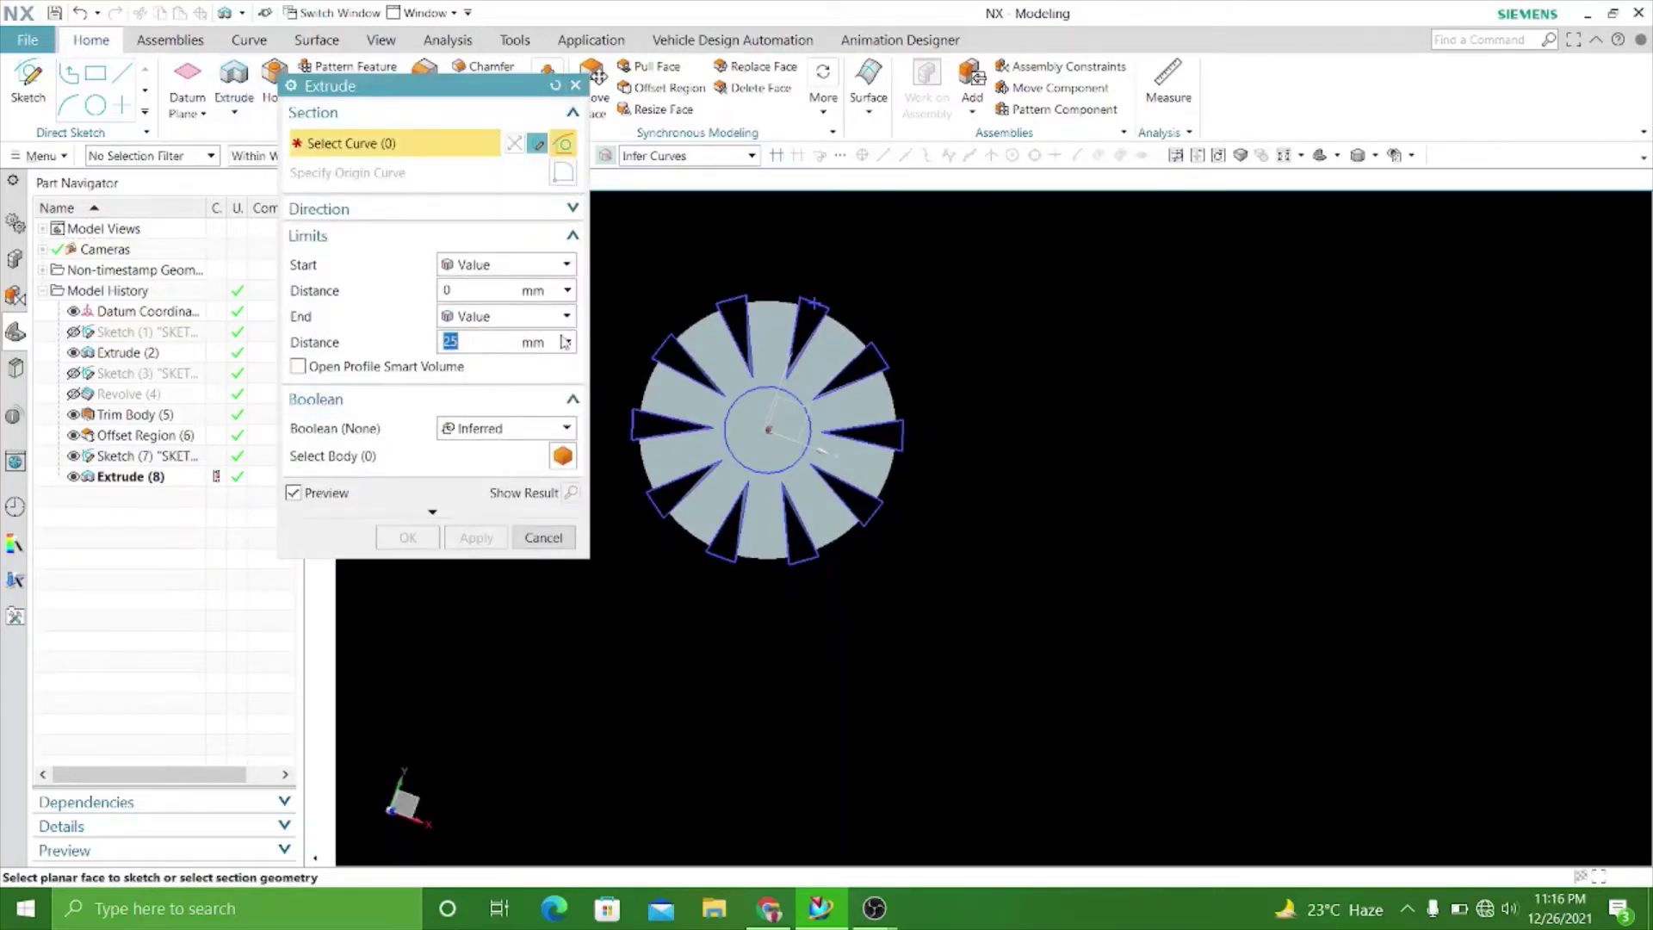
{"action": "left_click", "coordinate": [556, 428]}
{"action": "left_click", "coordinate": [469, 446]}
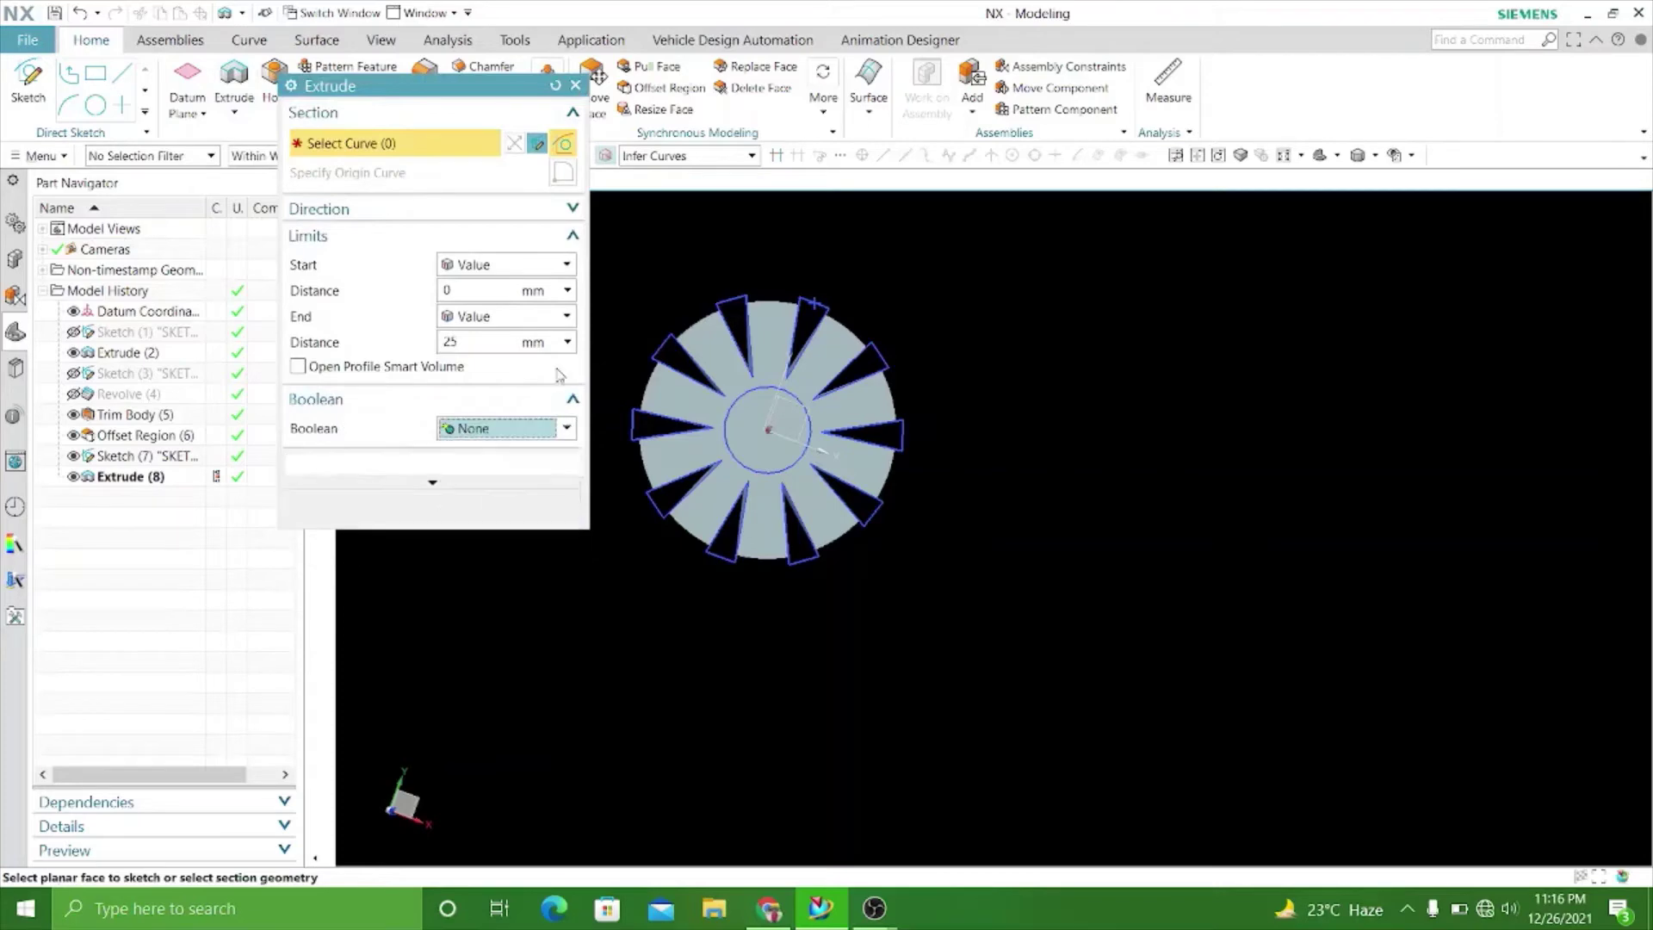
{"action": "left_click", "coordinate": [741, 157]}
{"action": "left_click", "coordinate": [688, 177]}
{"action": "scroll", "coordinate": [689, 357], "scroll_direction": "up", "scroll_amount": 3}
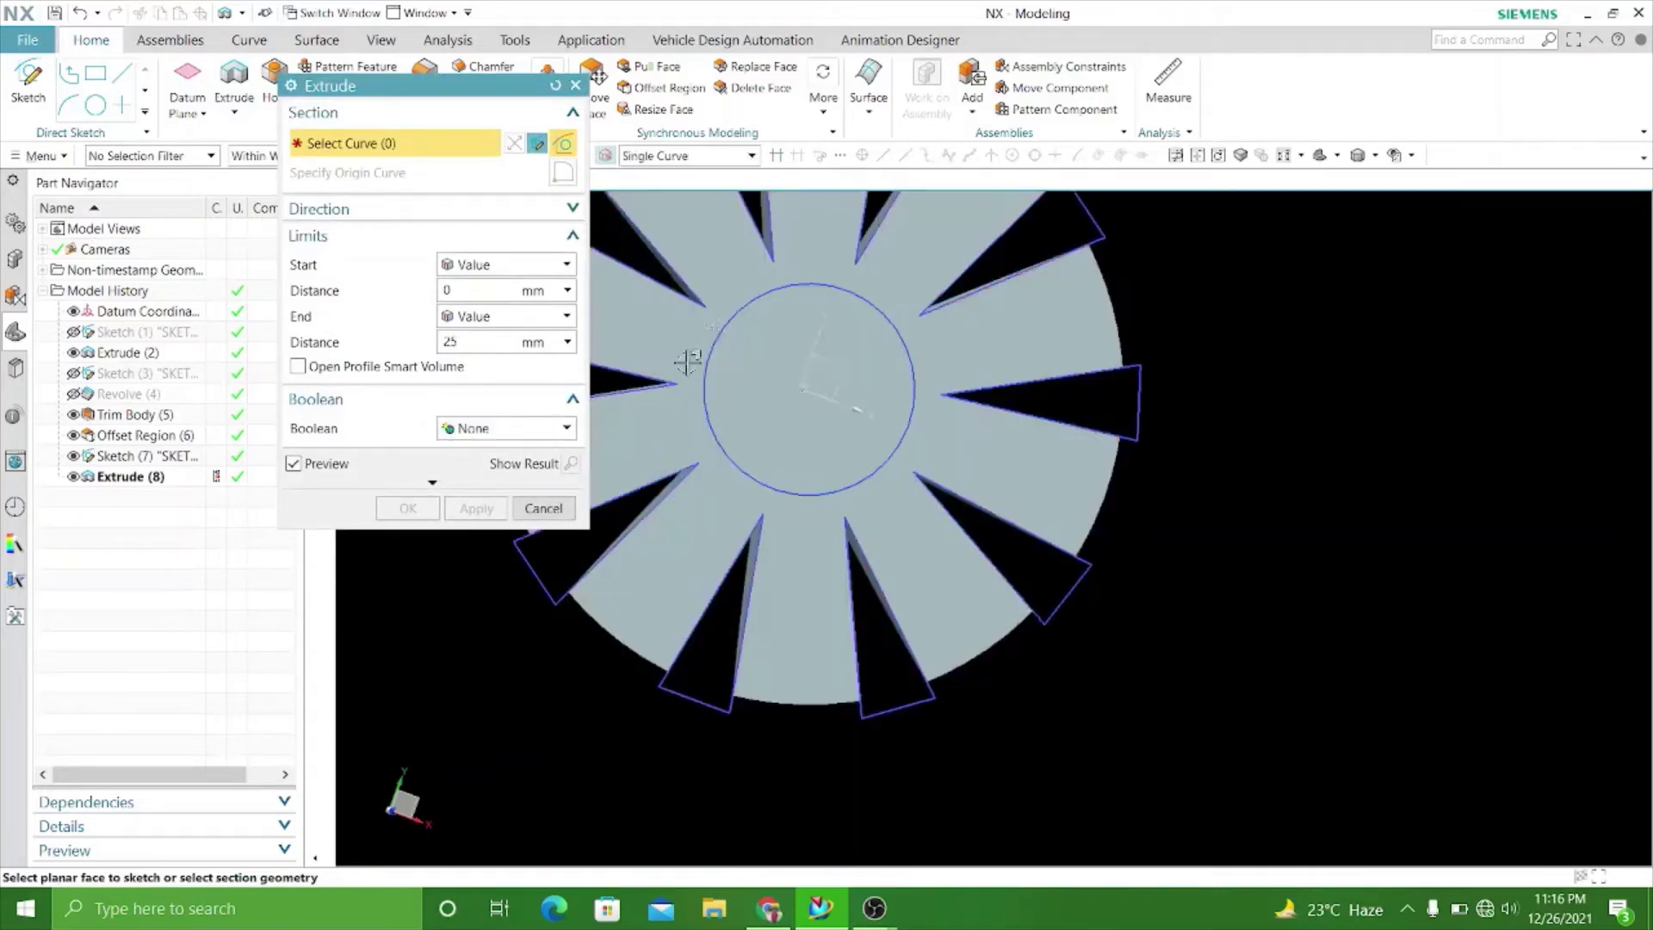
{"action": "left_click", "coordinate": [711, 350]}
{"action": "scroll", "coordinate": [1003, 425], "scroll_direction": "down", "scroll_amount": 2}
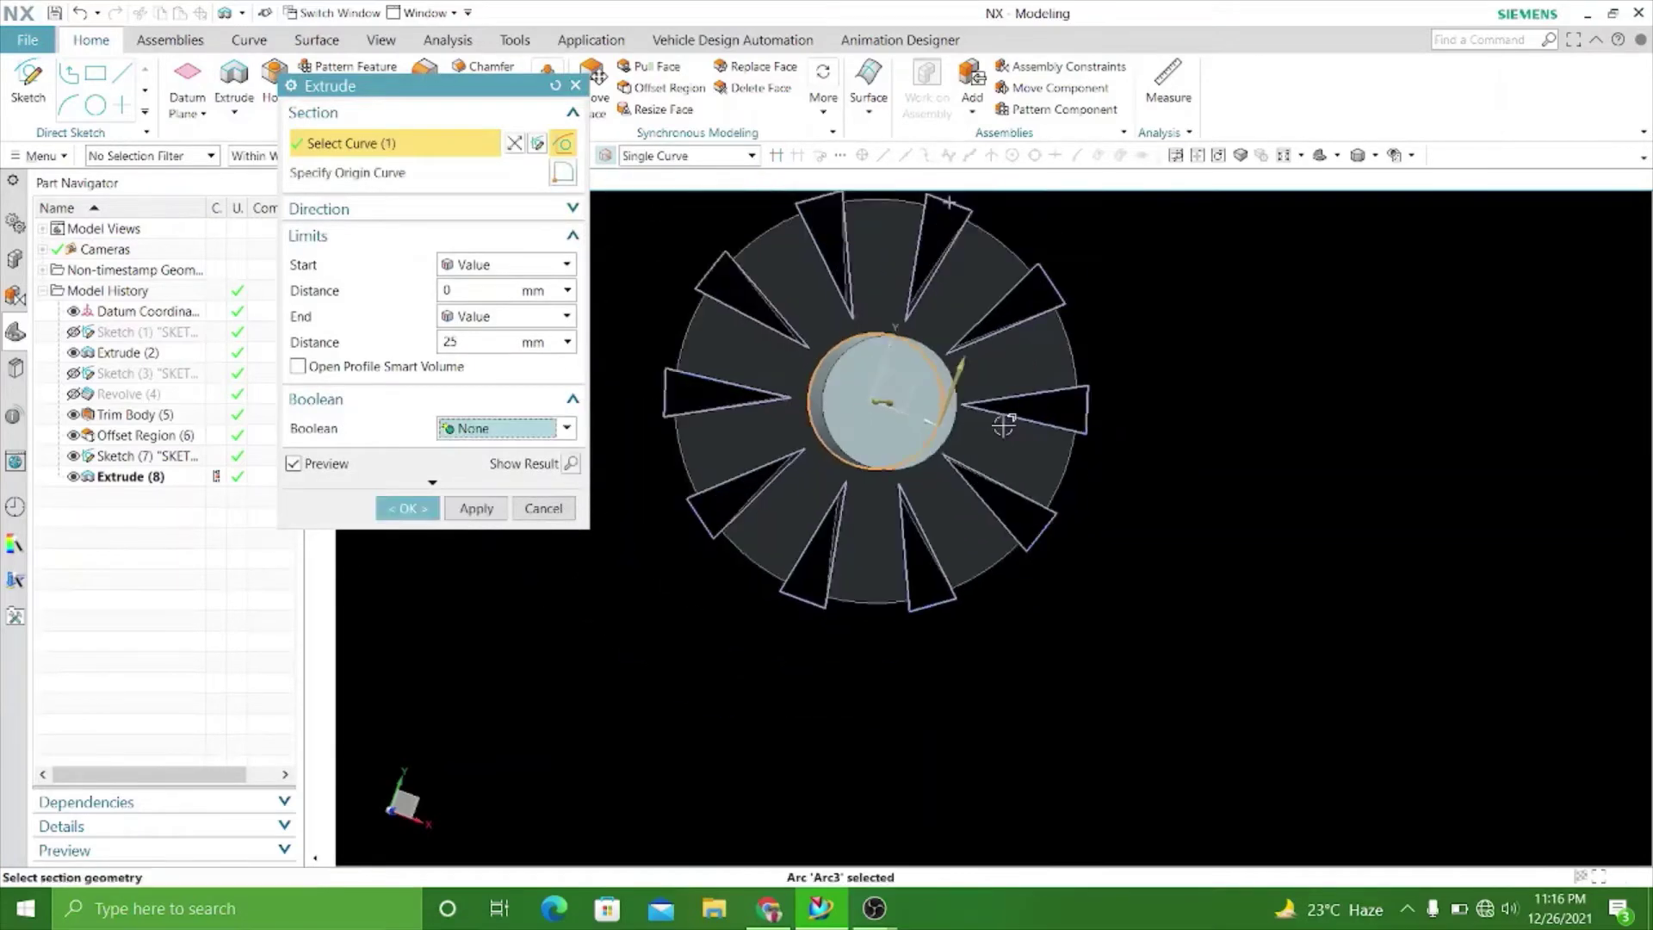
{"action": "middle_click_drag", "start_coordinate": [668, 613], "coordinate": [804, 623]}
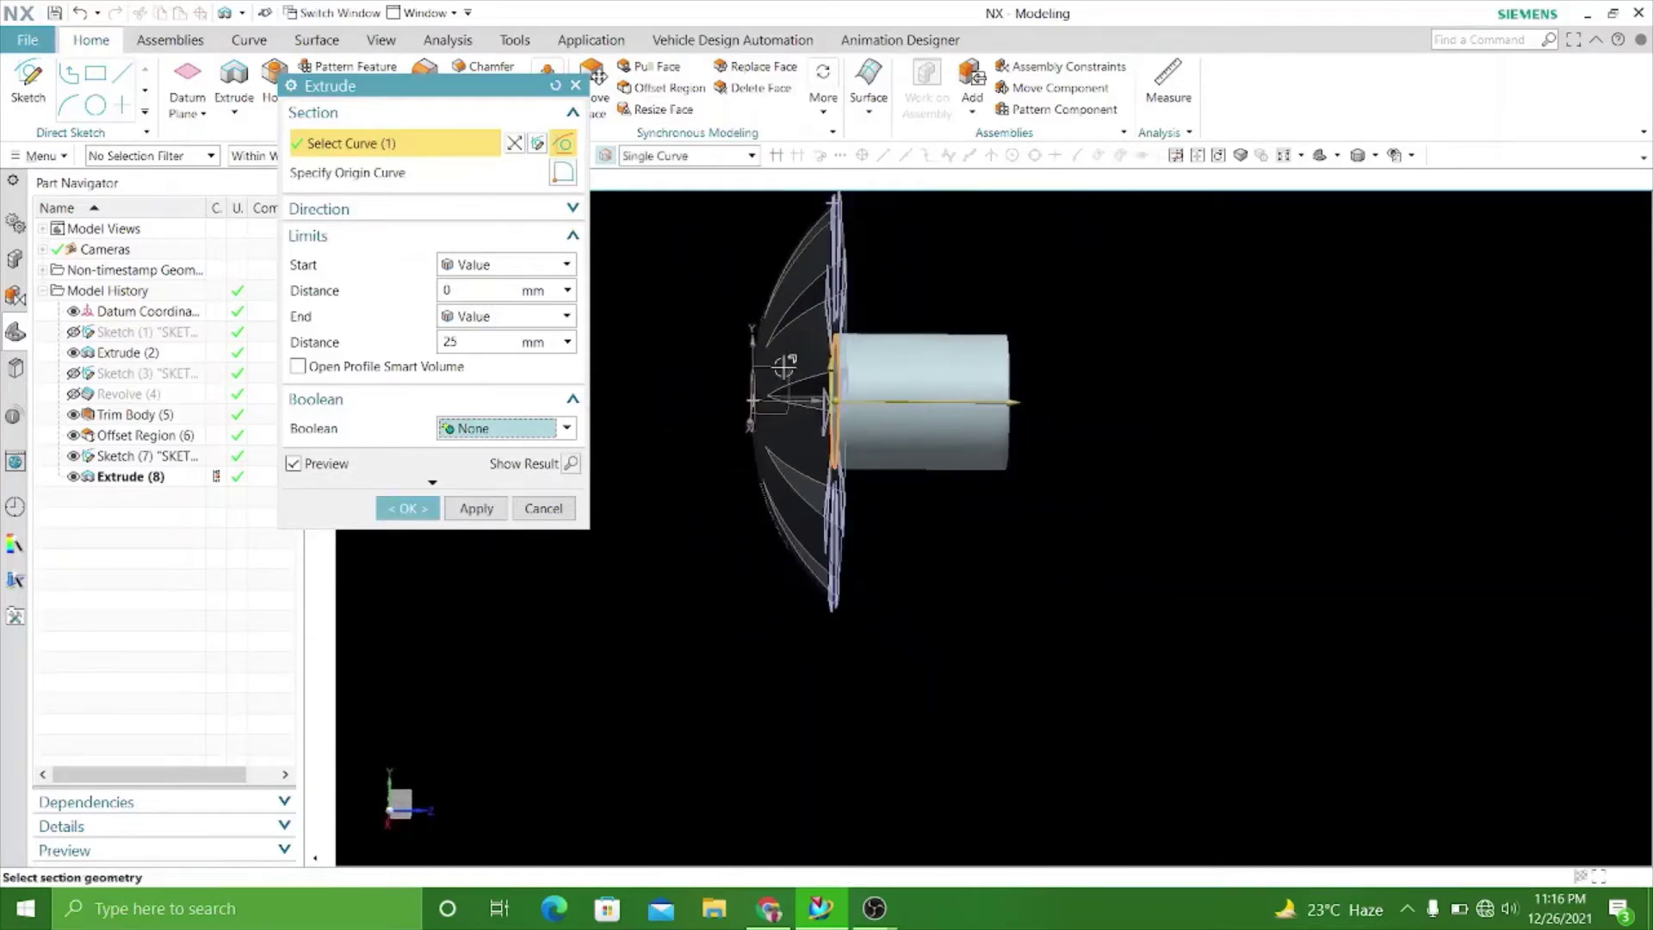
Extrude the centre circle 5 mm deep as a Subtract cut through the disc, making Extrude (9).
{"action": "left_click_drag", "start_coordinate": [1138, 420], "coordinate": [811, 423]}
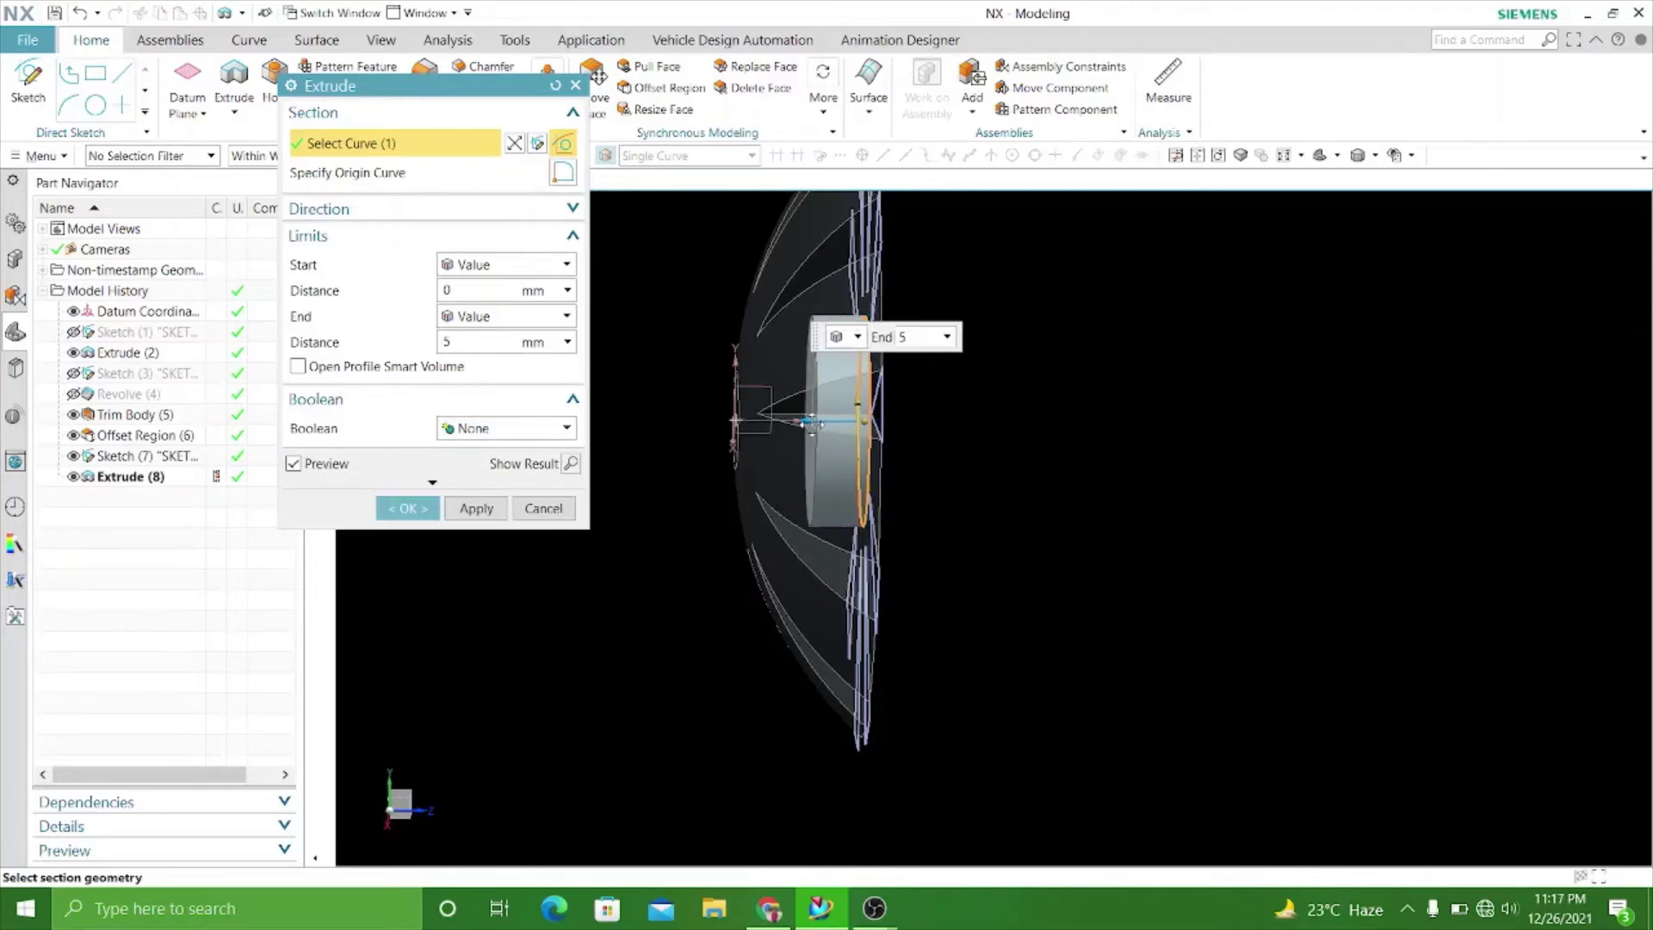
{"action": "left_click", "coordinate": [566, 428]}
{"action": "left_click", "coordinate": [508, 486]}
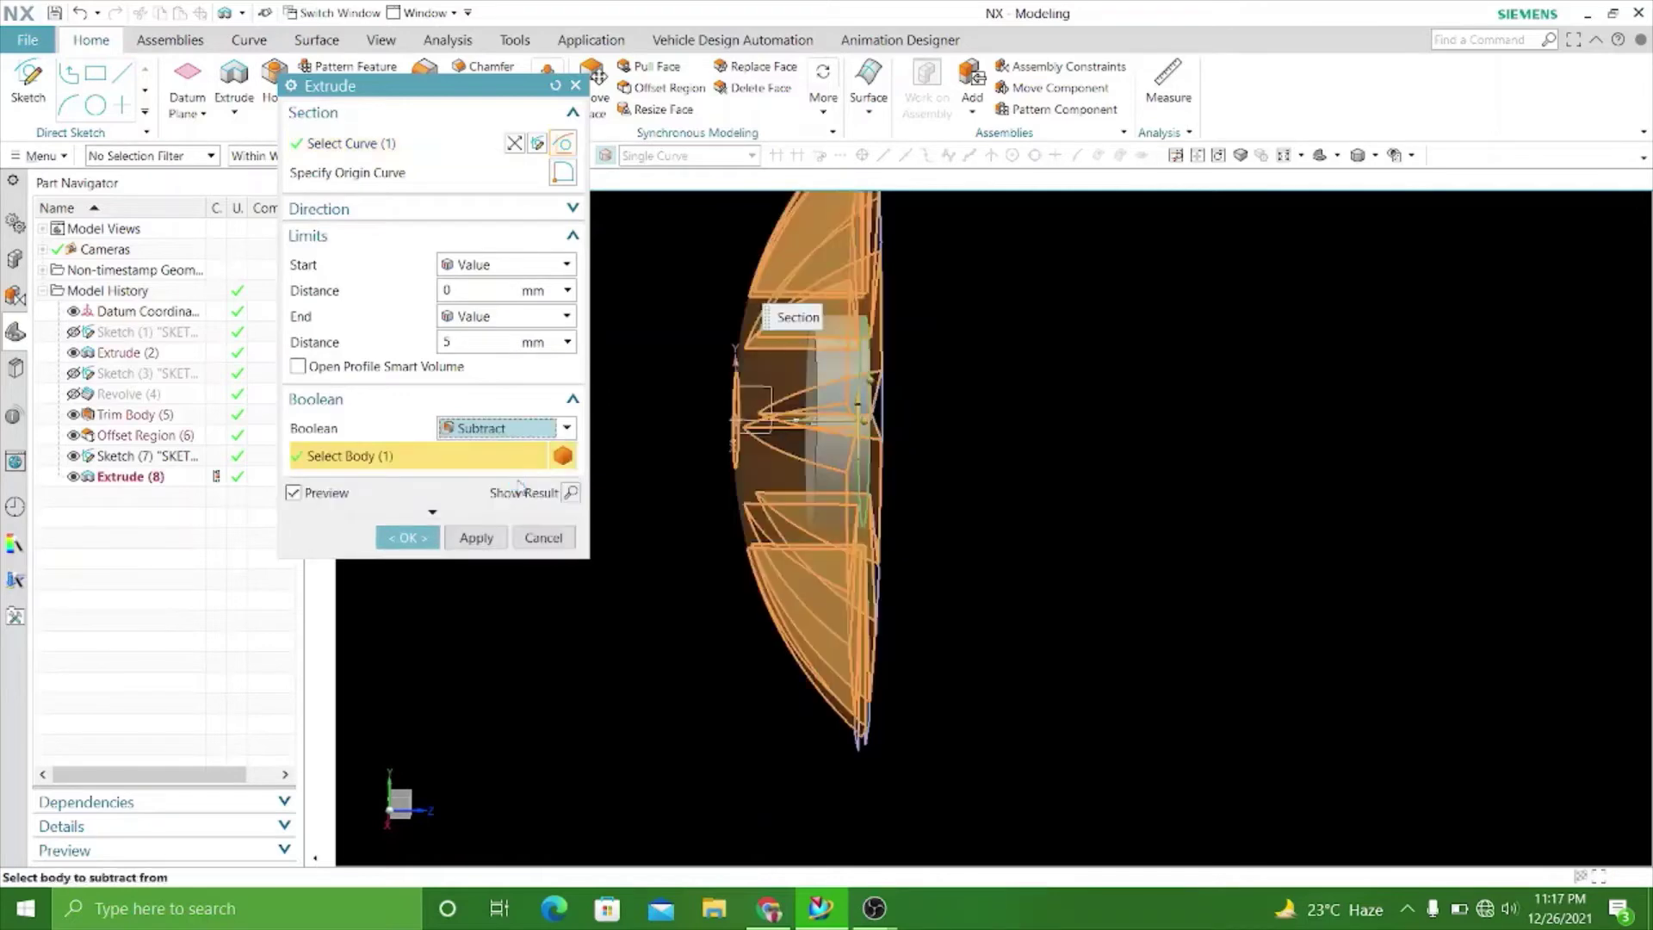
{"action": "left_click", "coordinate": [480, 540]}
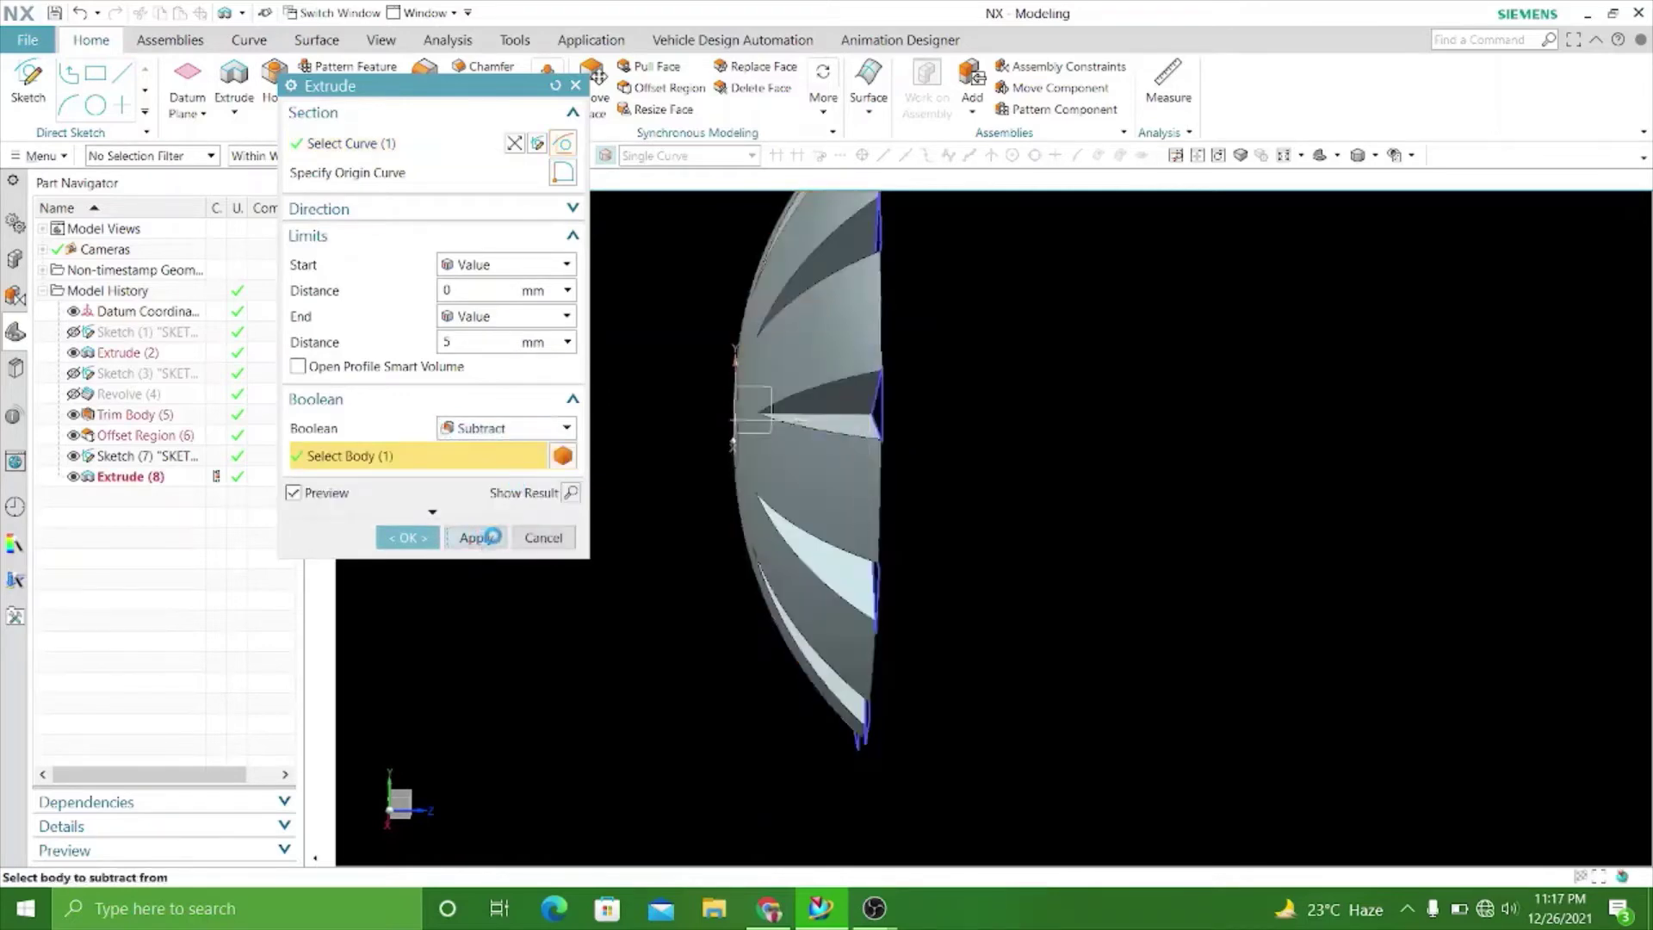
{"action": "left_click", "coordinate": [543, 537]}
{"action": "mouse_move", "coordinate": [1016, 542]}
{"action": "middle_mouse_down"}
{"action": "mouse_move", "coordinate": [1220, 526]}
{"action": "mouse_move", "coordinate": [1210, 469]}
{"action": "mouse_move", "coordinate": [1321, 527]}
{"action": "middle_mouse_up"}
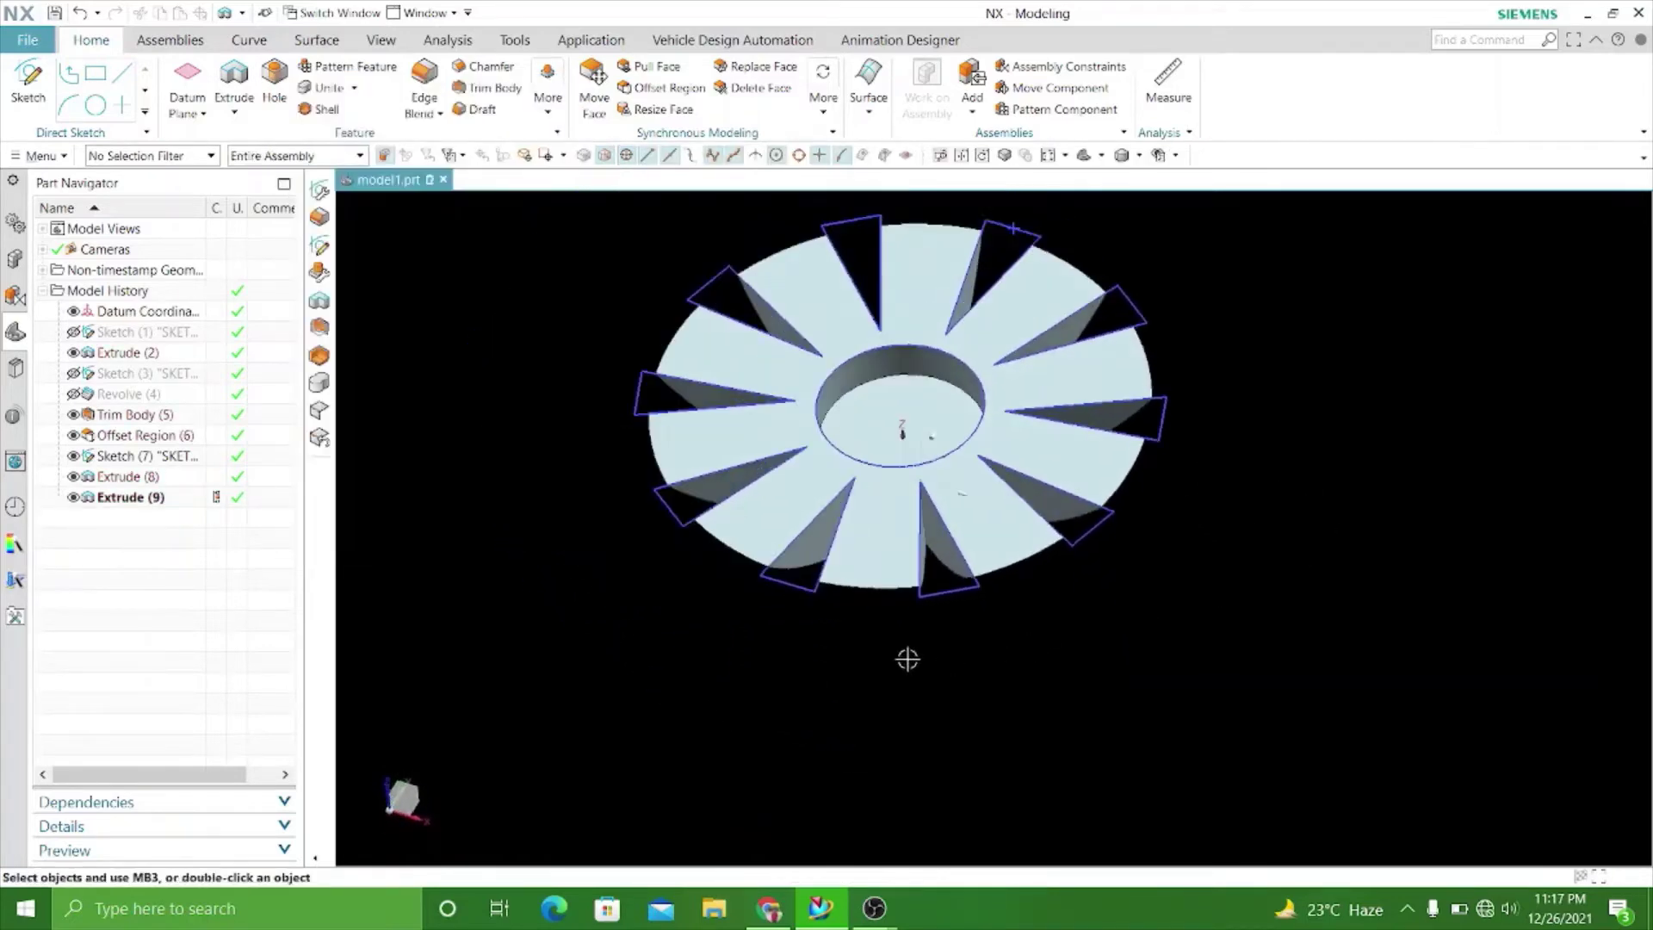
Round both circular edges of the centre hole with a 2 mm edge blend, creating Edge Blend (10).
{"action": "mouse_move", "coordinate": [908, 657]}
{"action": "middle_mouse_down"}
{"action": "mouse_move", "coordinate": [833, 542]}
{"action": "mouse_move", "coordinate": [778, 576]}
{"action": "middle_mouse_up"}
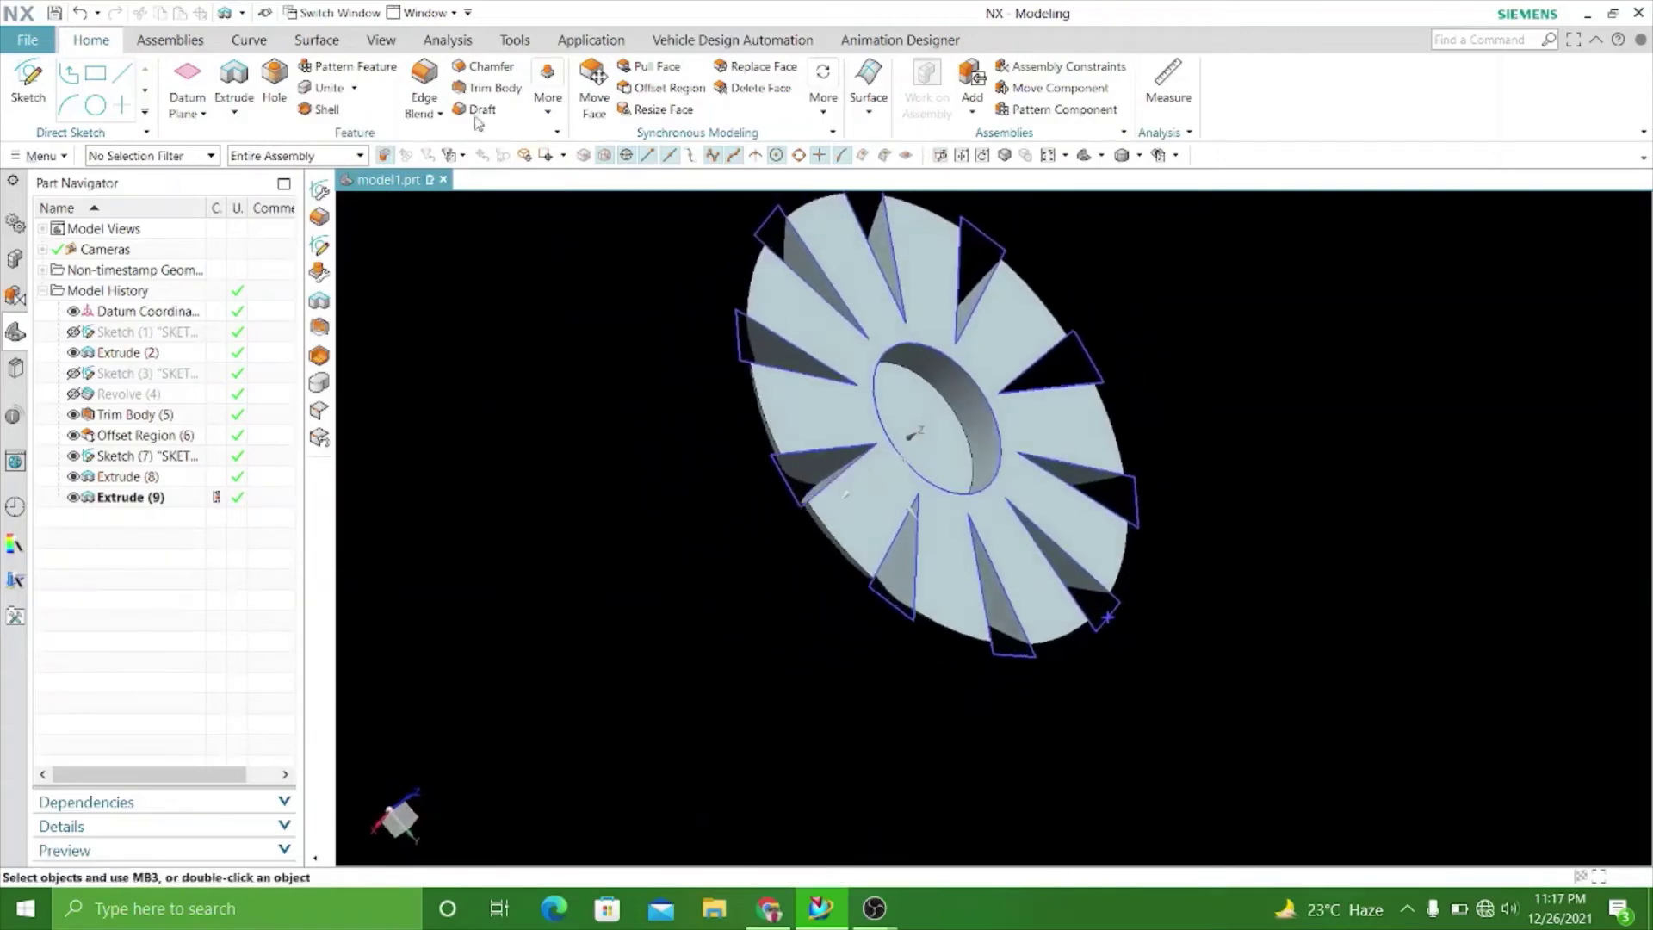
{"action": "left_click", "coordinate": [939, 387]}
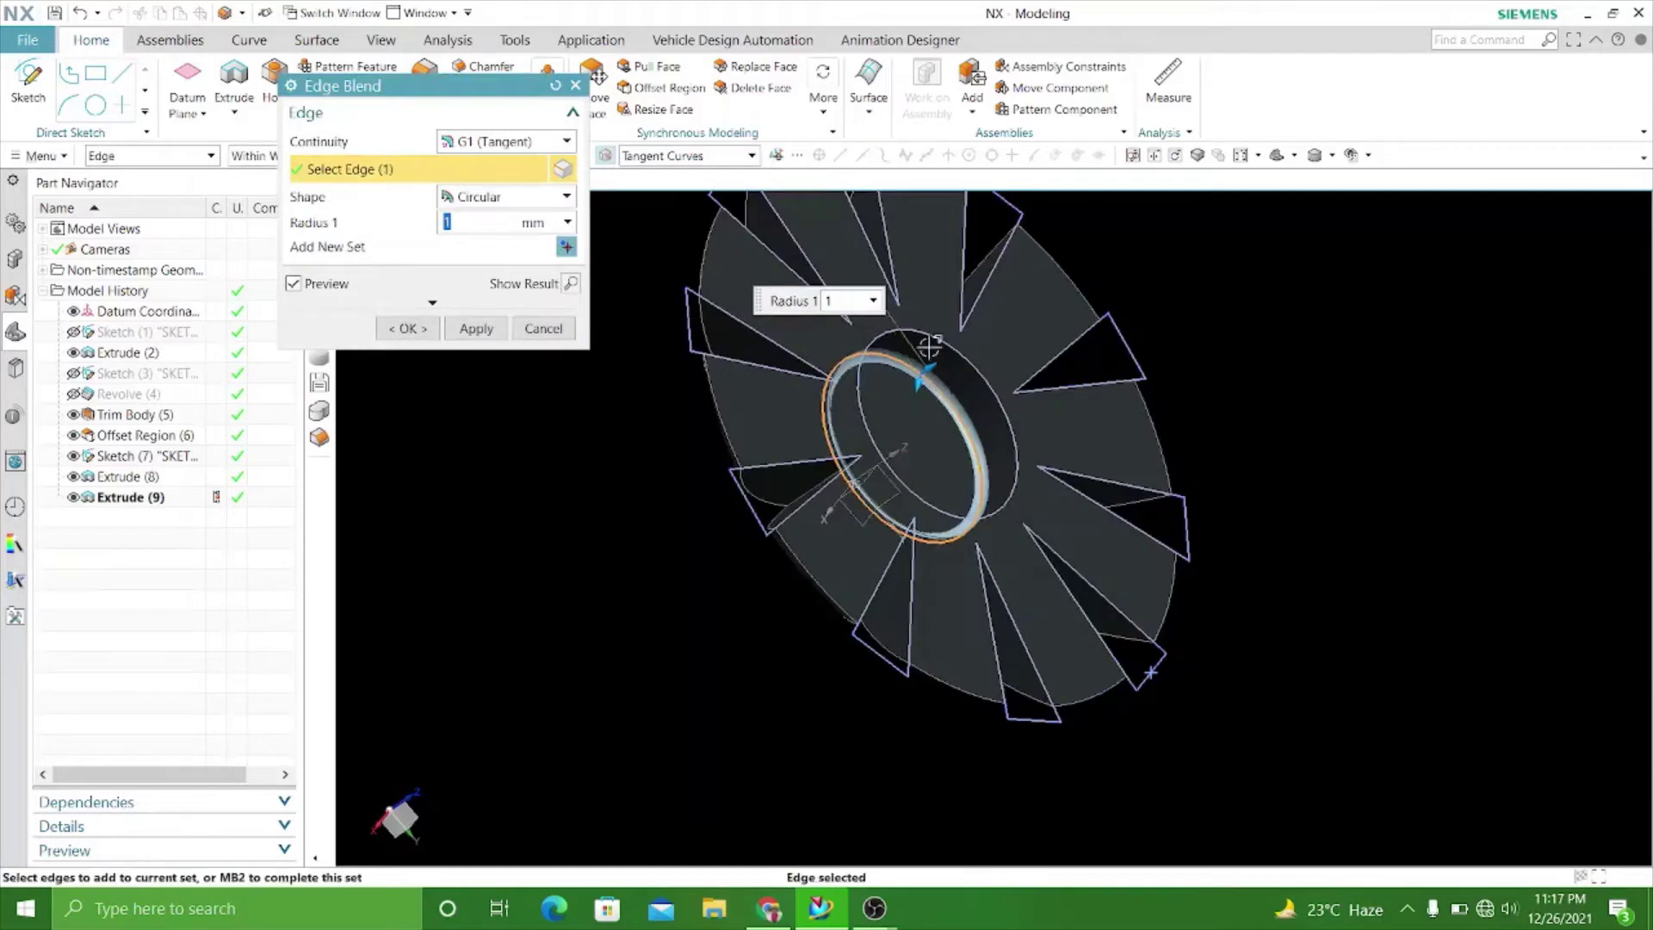
{"action": "scroll", "coordinate": [937, 385], "scroll_direction": "up", "scroll_amount": 3}
{"action": "left_click", "coordinate": [928, 376]}
{"action": "scroll", "coordinate": [928, 376], "scroll_direction": "up", "scroll_amount": 2}
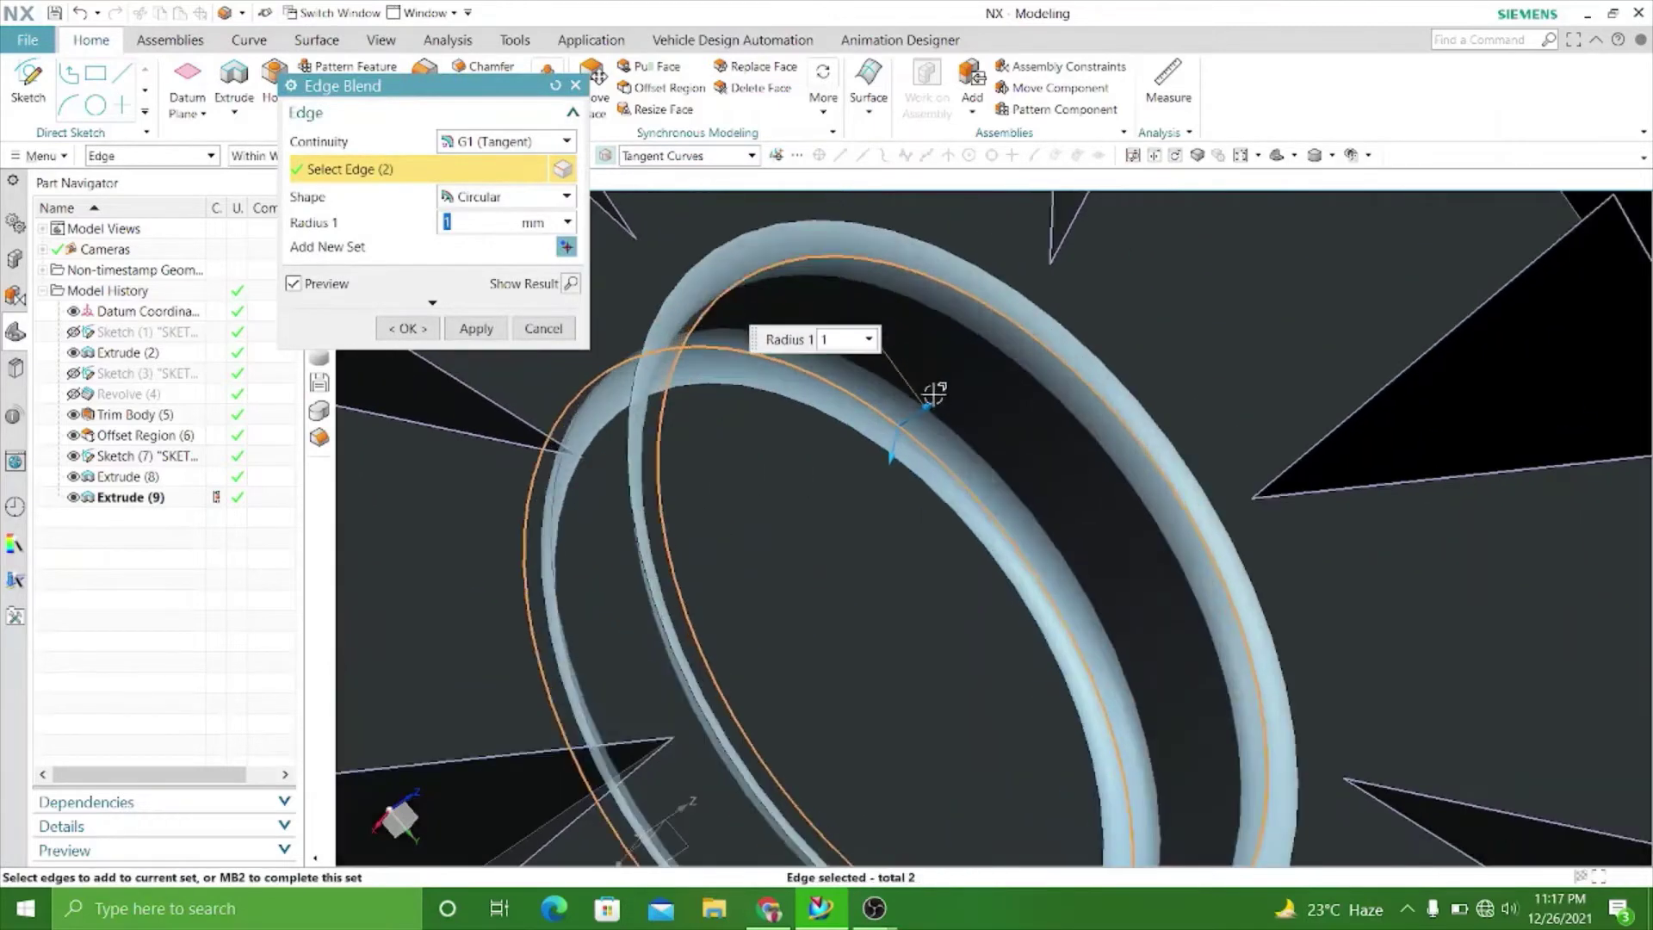
{"action": "left_click_drag", "start_coordinate": [937, 398], "coordinate": [967, 388]}
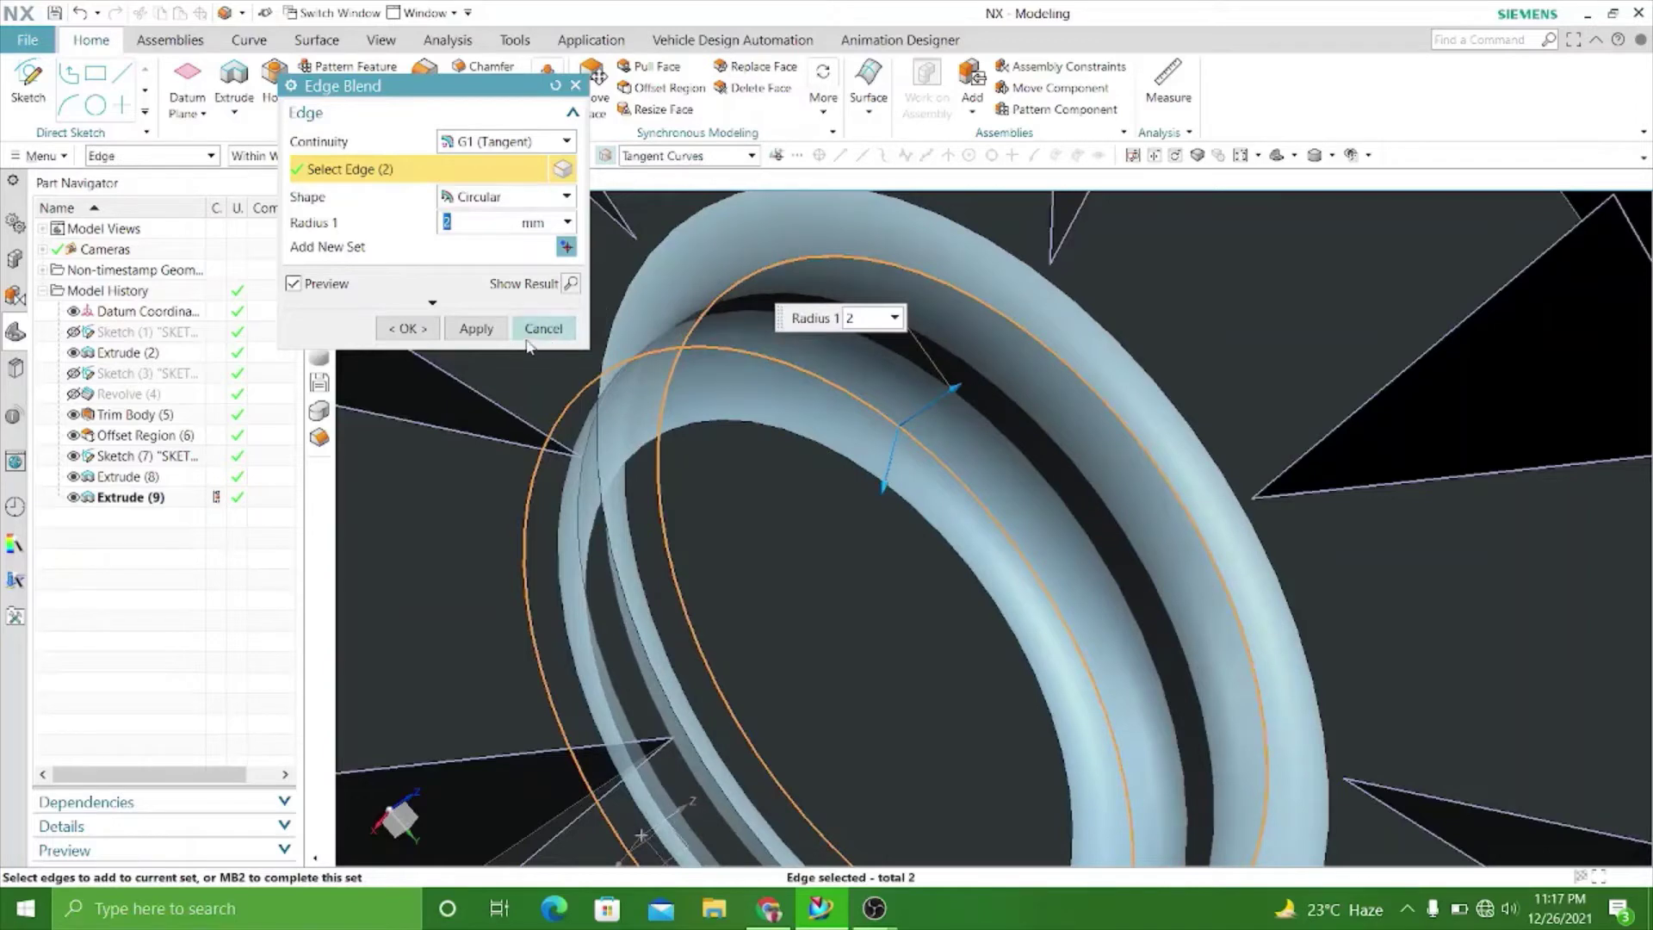
{"action": "left_click", "coordinate": [478, 330]}
{"action": "scroll", "coordinate": [1023, 429], "scroll_direction": "down", "scroll_amount": 5}
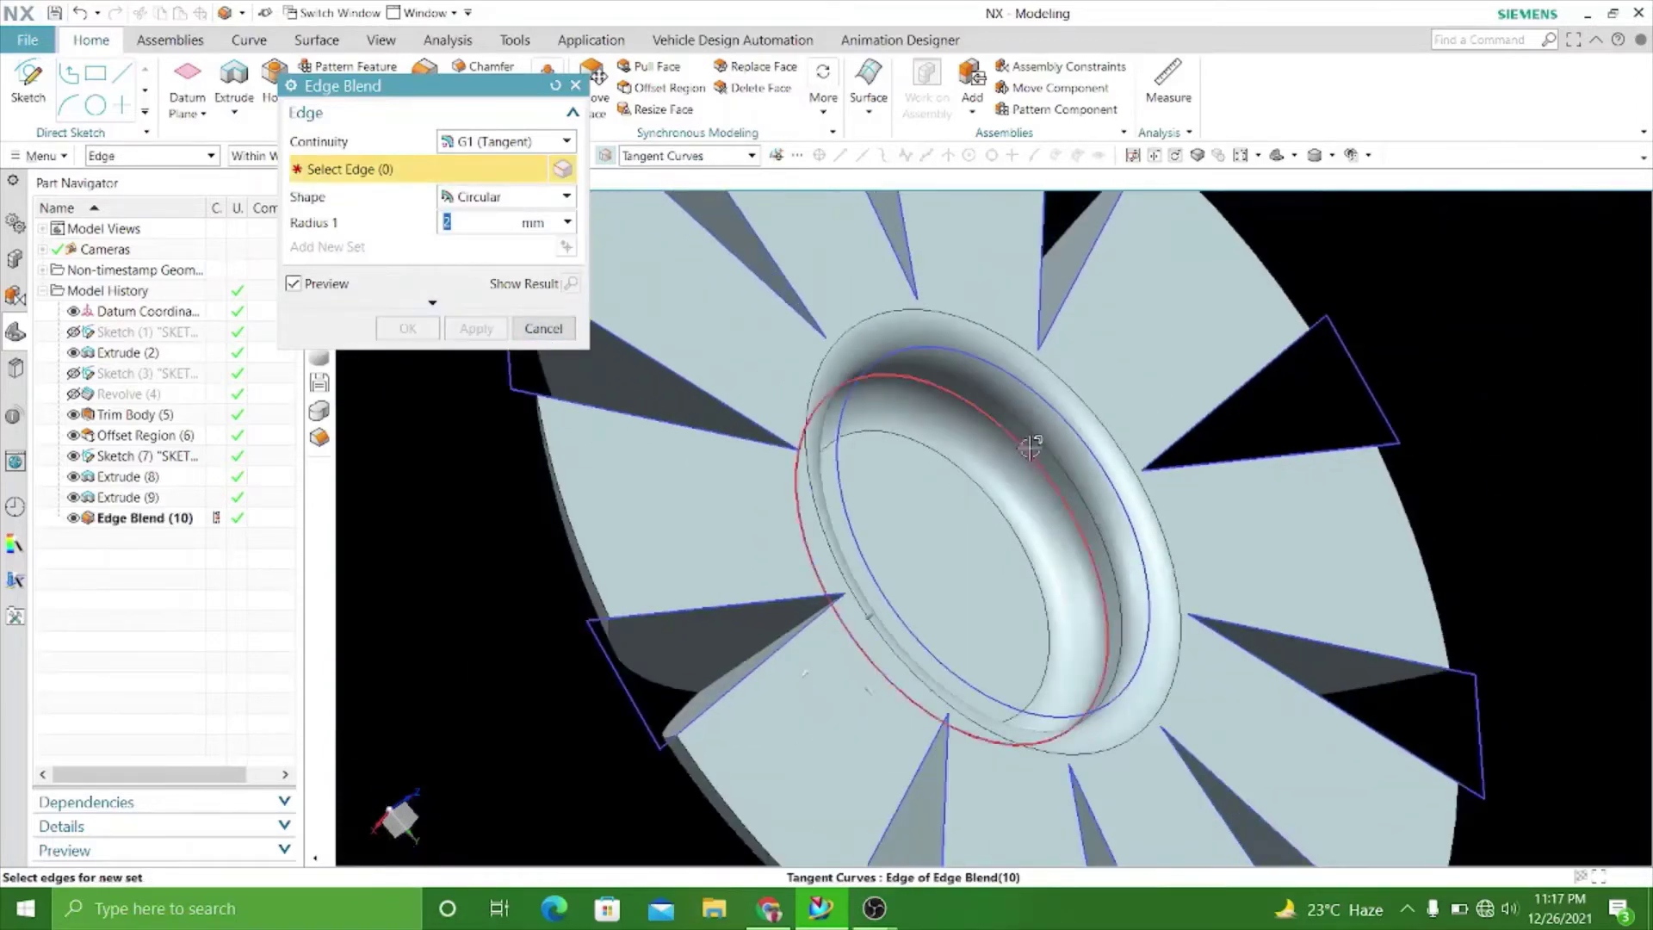
{"action": "mouse_move", "coordinate": [682, 594]}
{"action": "middle_mouse_down"}
{"action": "mouse_move", "coordinate": [634, 631]}
{"action": "mouse_move", "coordinate": [682, 719]}
{"action": "middle_mouse_up"}
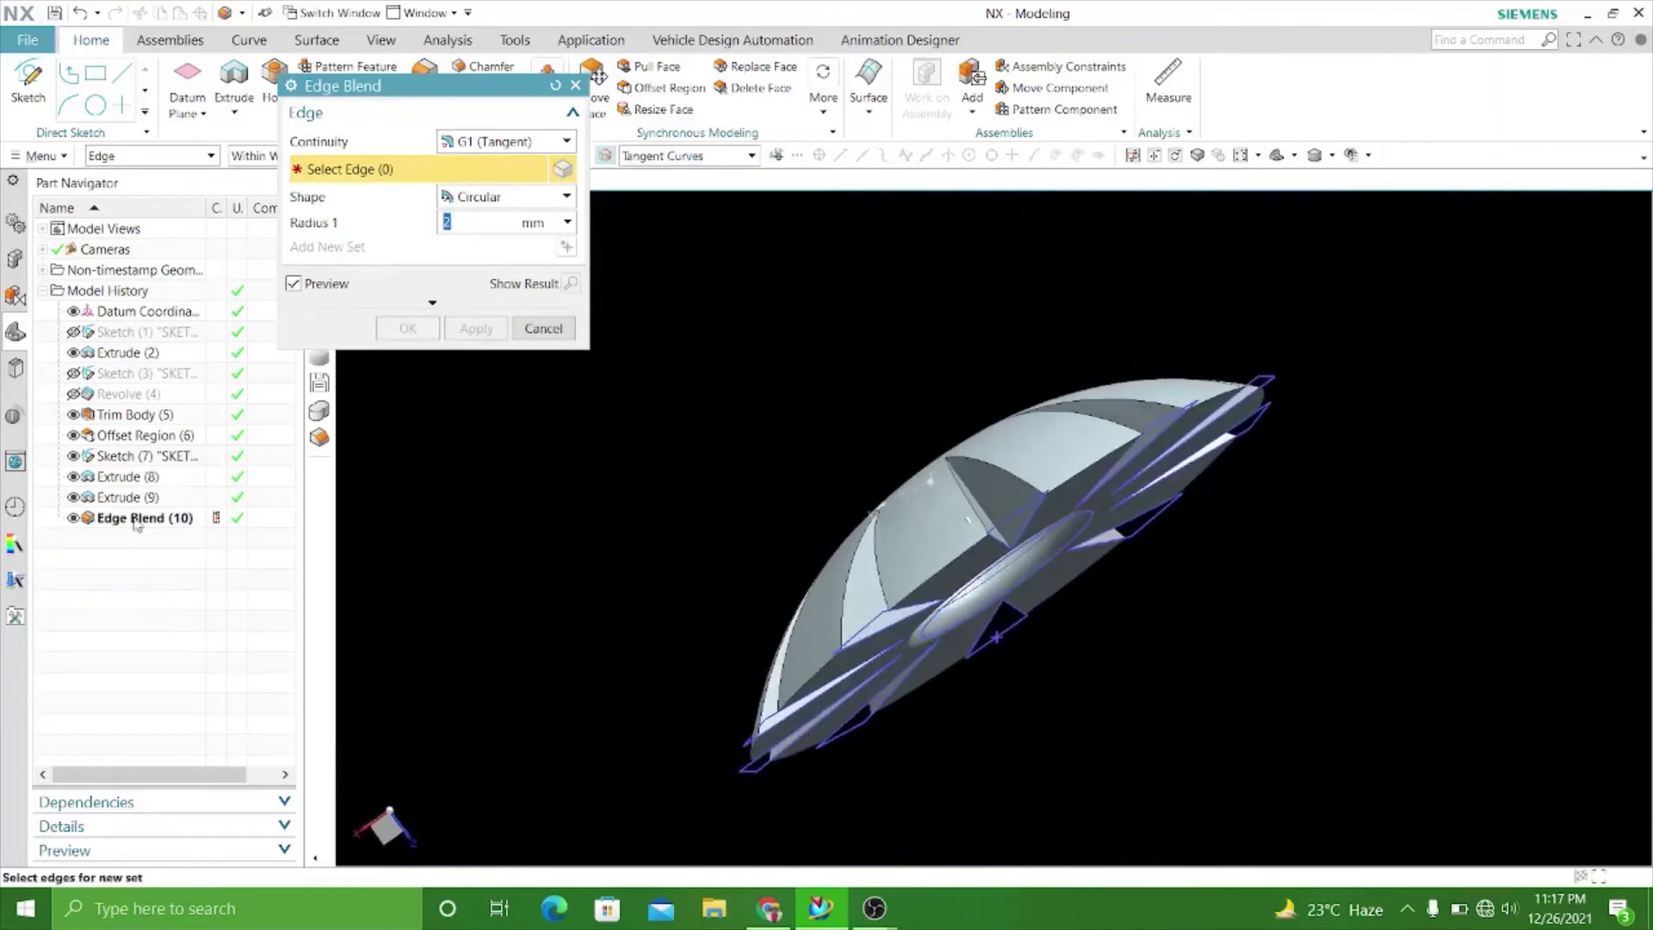
{"action": "mouse_move", "coordinate": [494, 579]}
{"action": "middle_mouse_down"}
{"action": "mouse_move", "coordinate": [642, 464]}
{"action": "mouse_move", "coordinate": [895, 399]}
{"action": "middle_mouse_up"}
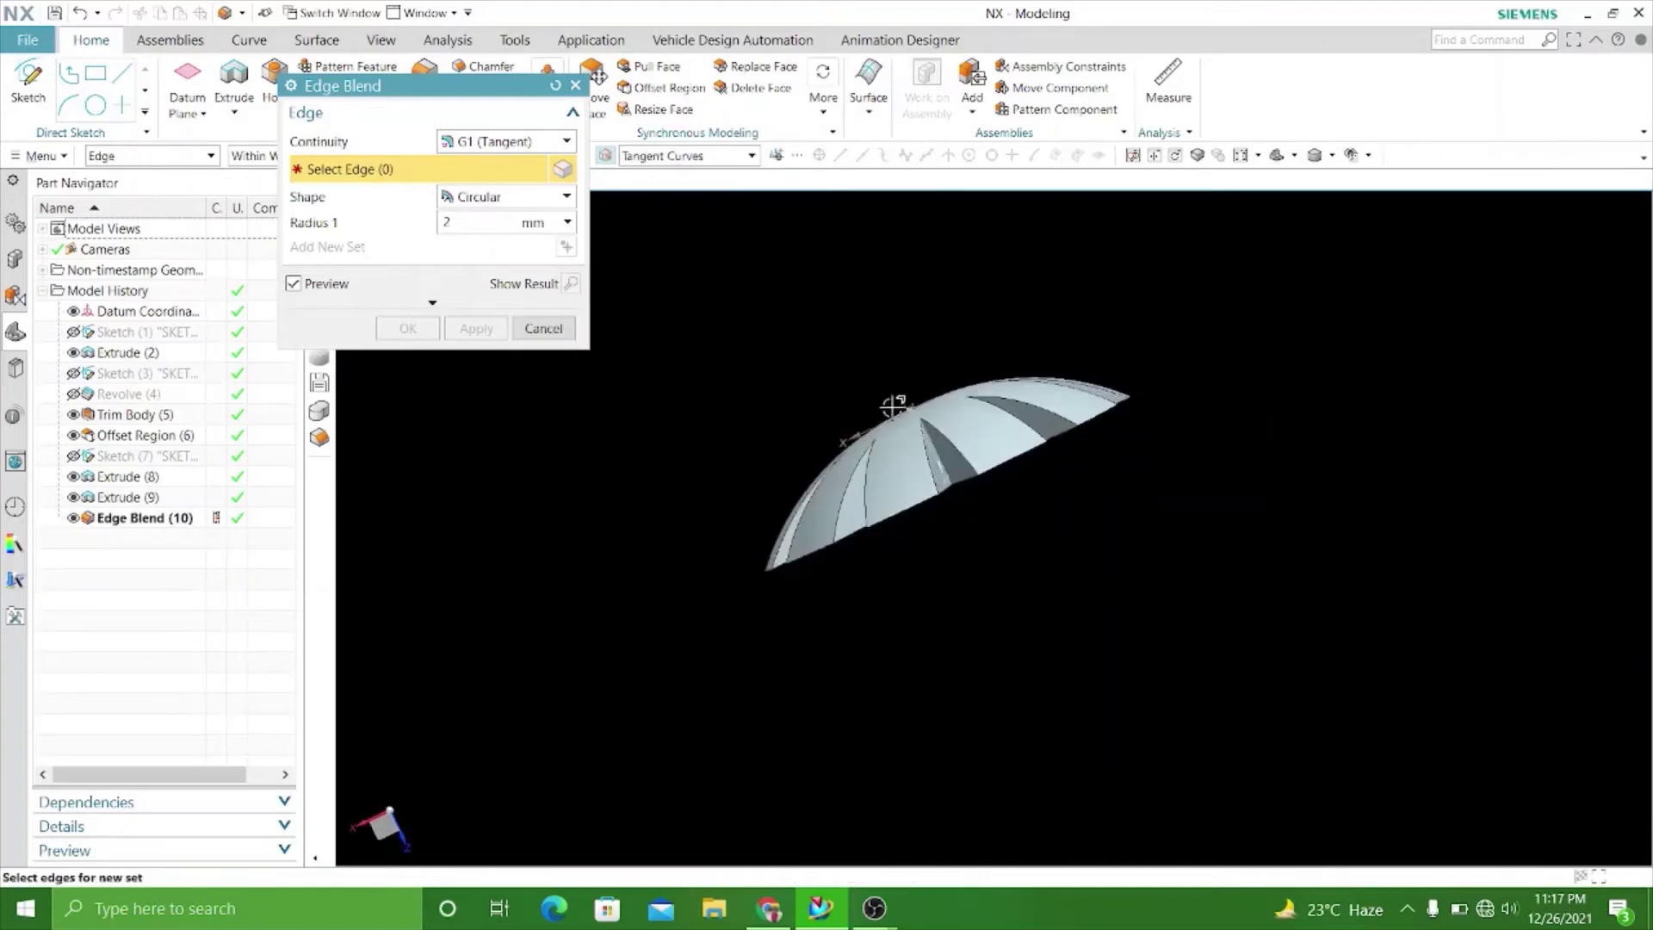
Begin a 1 mm edge blend with the first three blade-recess edges.
{"action": "scroll", "coordinate": [959, 484], "scroll_direction": "up", "scroll_amount": 3}
{"action": "scroll", "coordinate": [965, 497], "scroll_direction": "up", "scroll_amount": 3}
{"action": "left_click", "coordinate": [965, 497]}
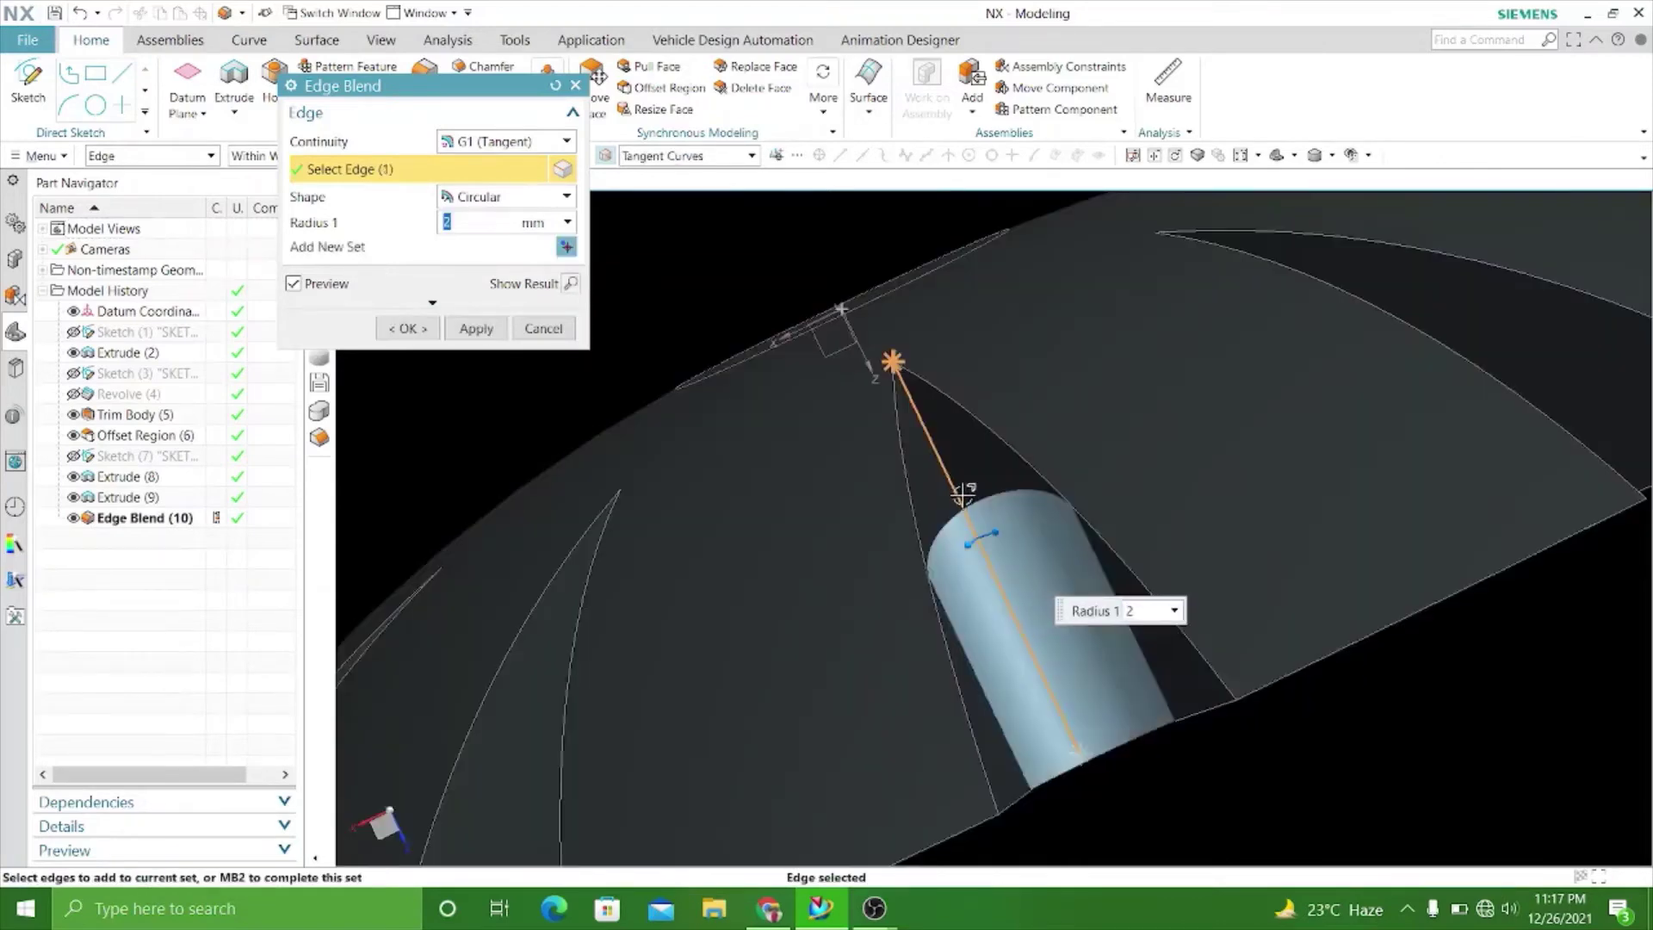
{"action": "key", "text": "Return"}
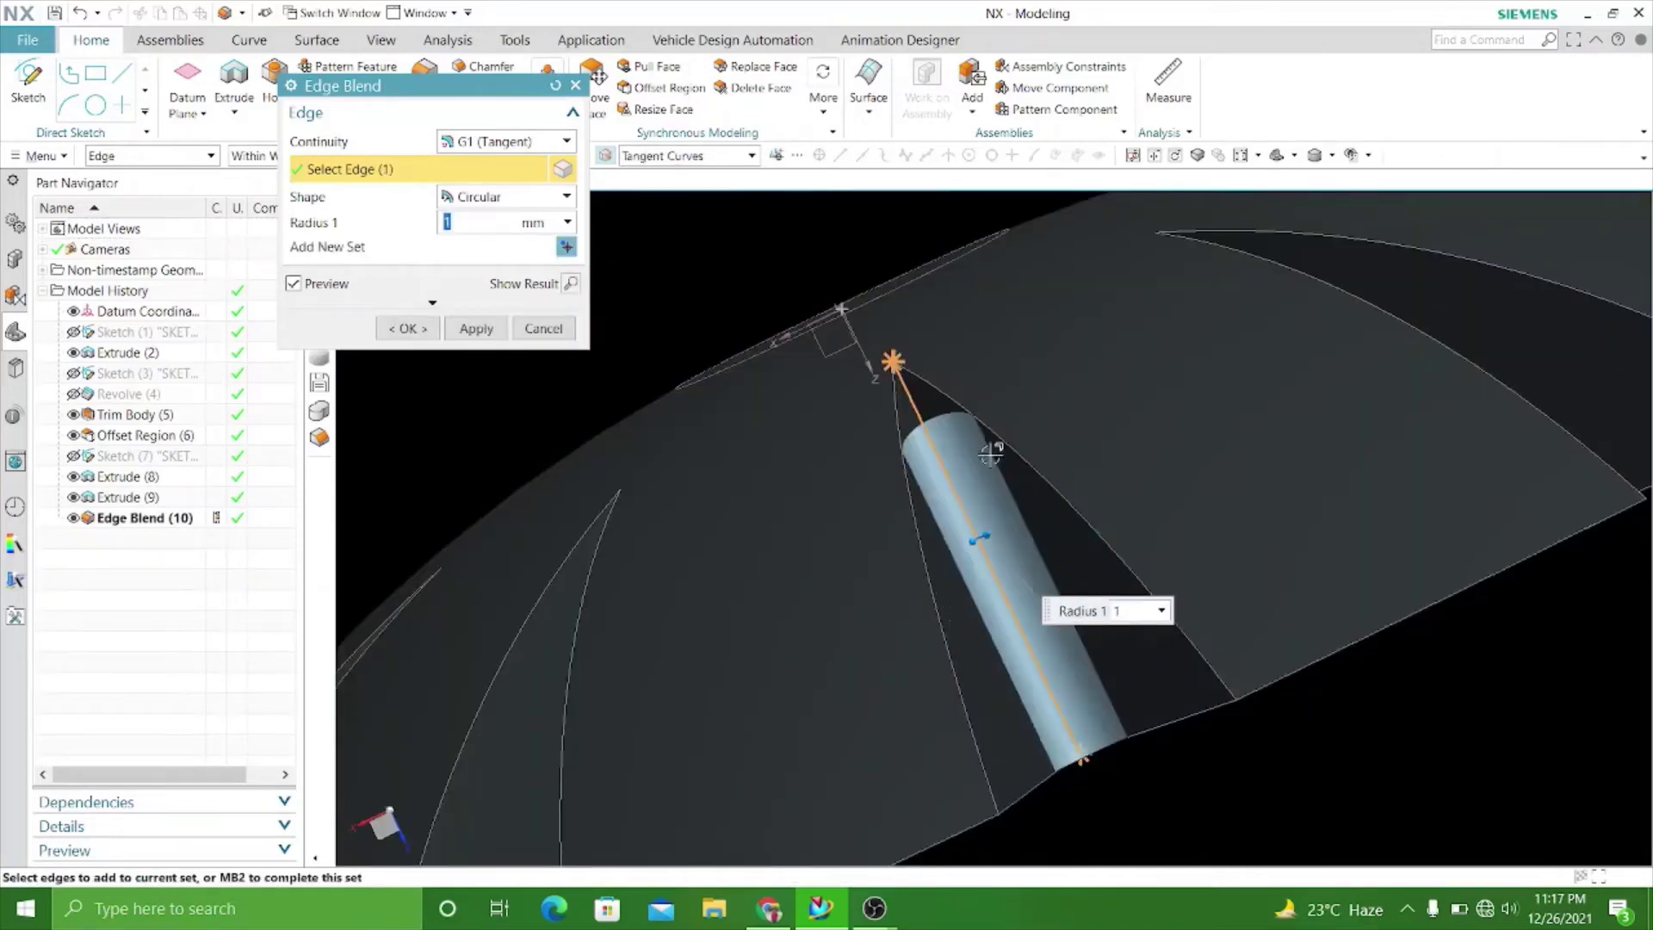
{"action": "left_click", "coordinate": [1013, 448]}
{"action": "left_click", "coordinate": [918, 570]}
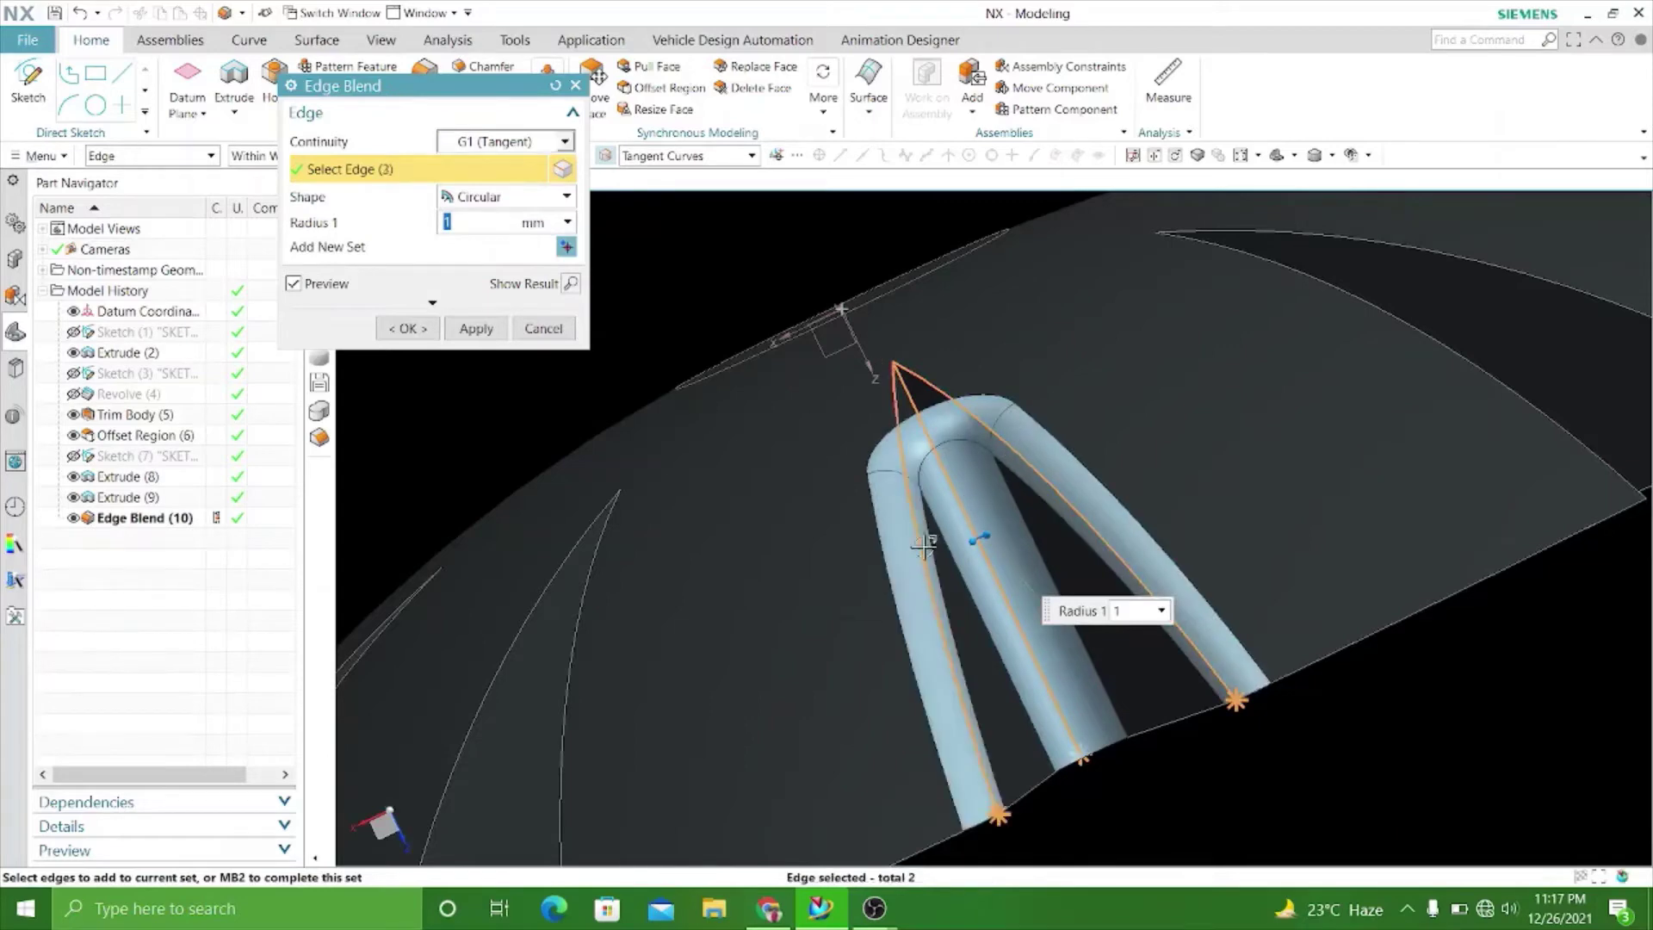
{"action": "scroll", "coordinate": [924, 543], "scroll_direction": "down", "scroll_amount": 5}
{"action": "middle_click_drag", "start_coordinate": [1050, 696], "coordinate": [990, 606]}
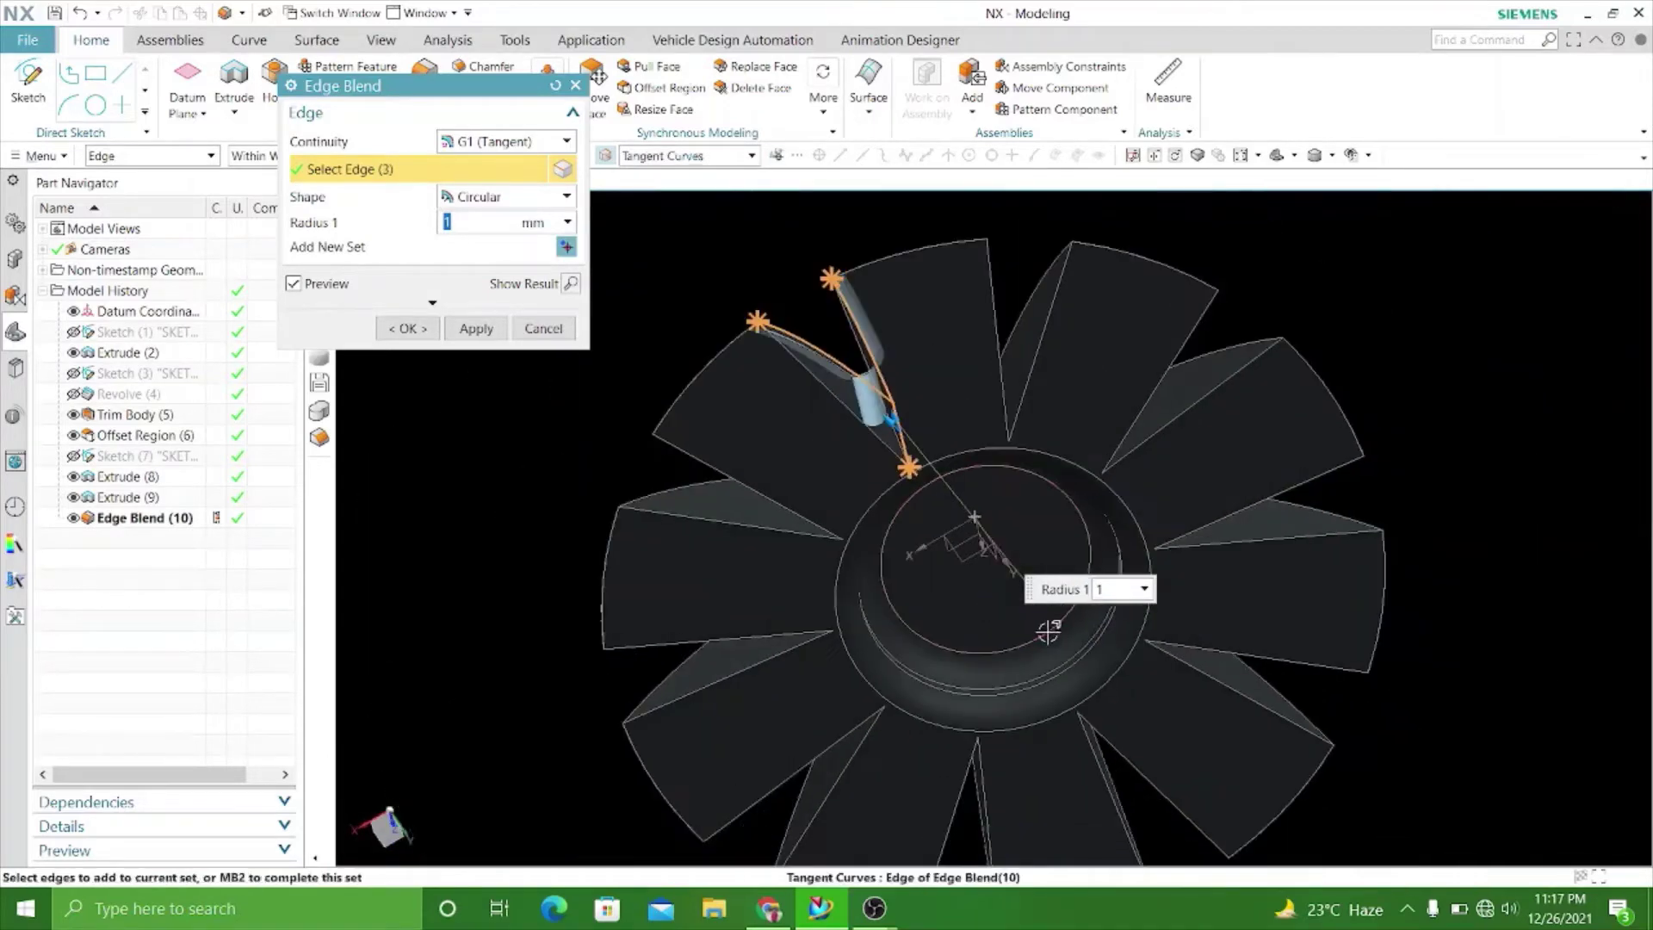
{"action": "mouse_move", "coordinate": [719, 276]}
{"action": "middle_mouse_down"}
{"action": "mouse_move", "coordinate": [731, 325]}
{"action": "mouse_move", "coordinate": [809, 304]}
{"action": "mouse_move", "coordinate": [727, 358]}
{"action": "mouse_move", "coordinate": [712, 405]}
{"action": "middle_mouse_up"}
Add three more recess edges to the 1 mm blend from an oblique view.
{"action": "scroll", "coordinate": [711, 405], "scroll_direction": "up", "scroll_amount": 3}
{"action": "scroll", "coordinate": [776, 503], "scroll_direction": "up", "scroll_amount": 2}
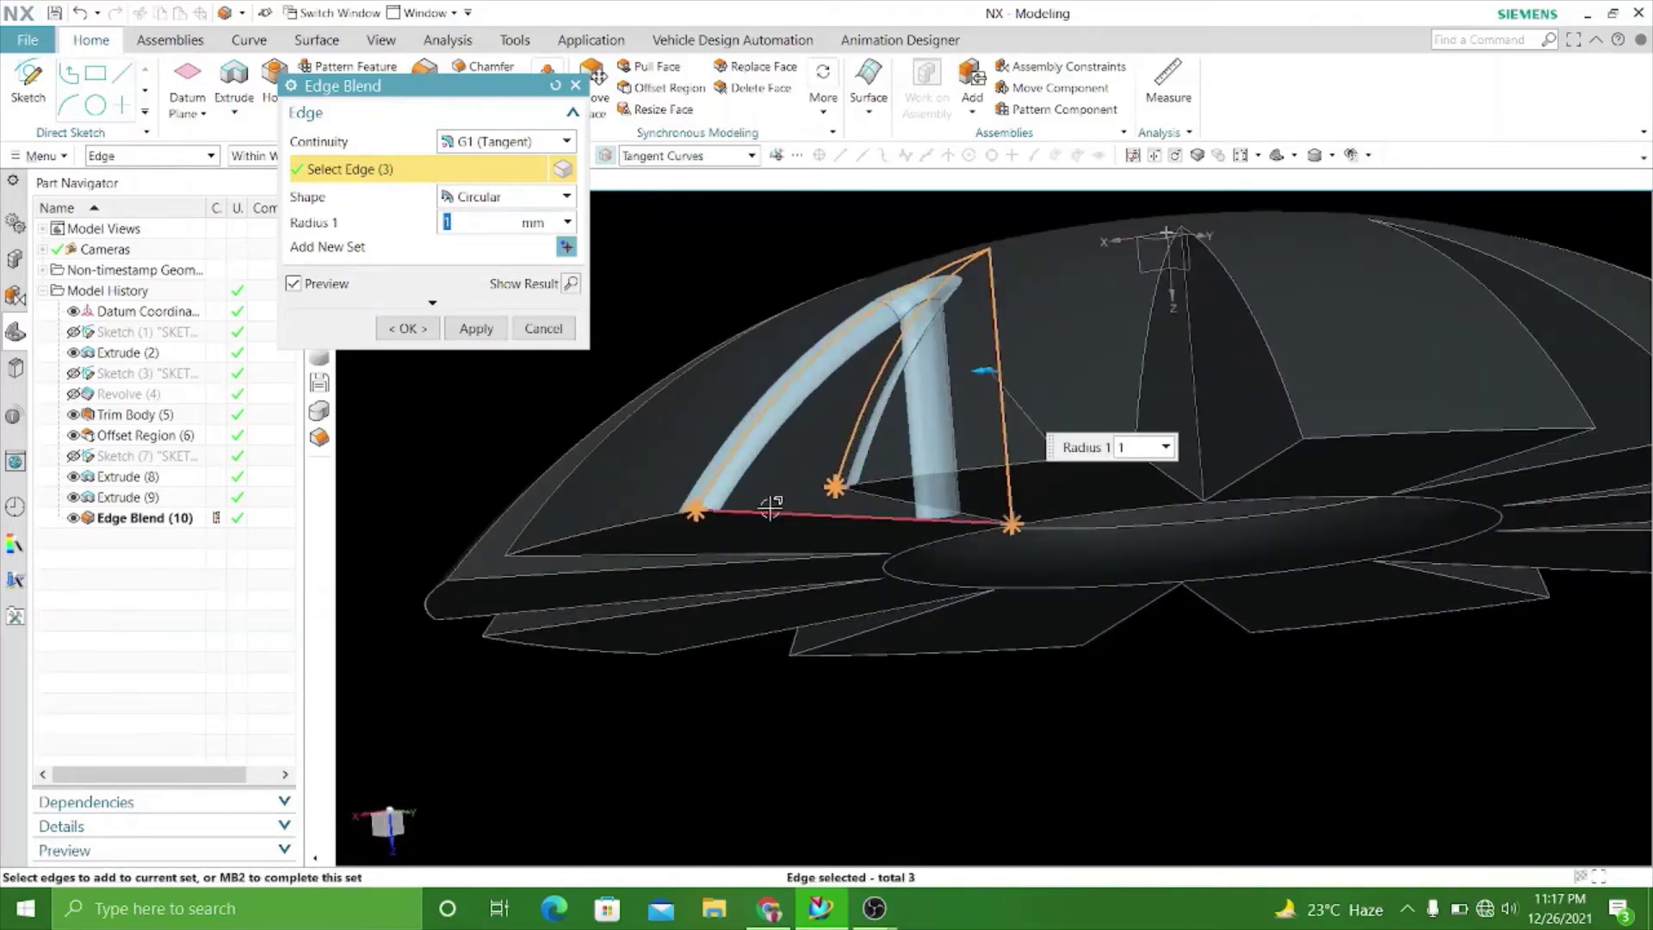
{"action": "left_click", "coordinate": [770, 510]}
{"action": "middle_click_drag", "start_coordinate": [676, 690], "coordinate": [738, 693]}
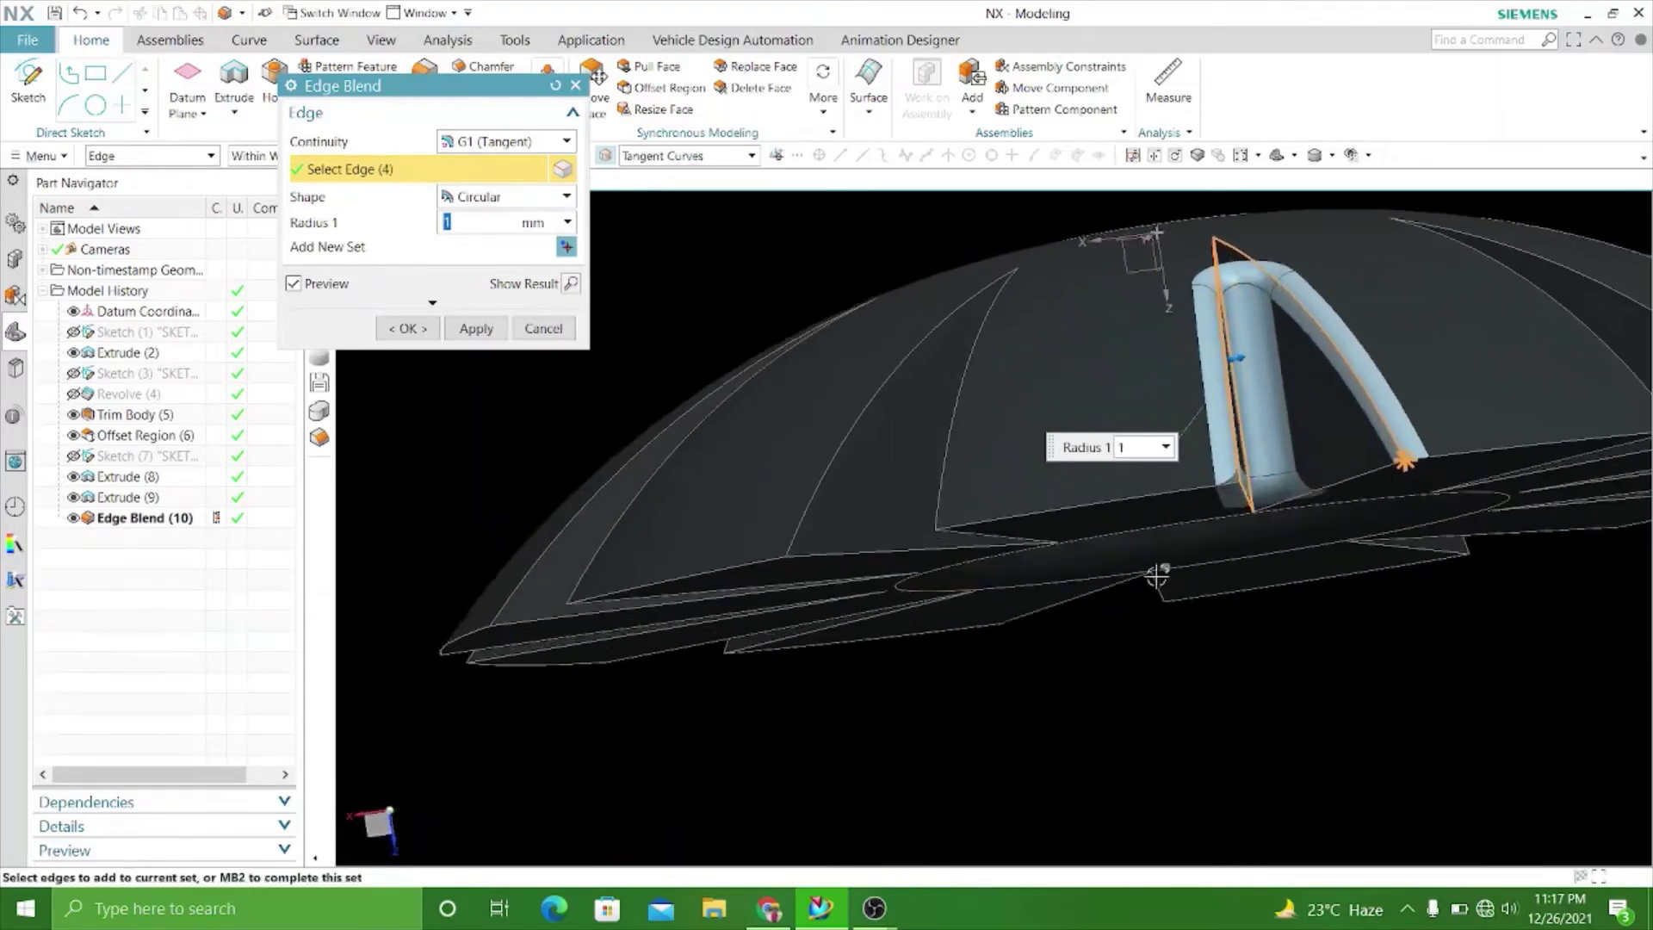
{"action": "scroll", "coordinate": [1058, 508], "scroll_direction": "down", "scroll_amount": 2}
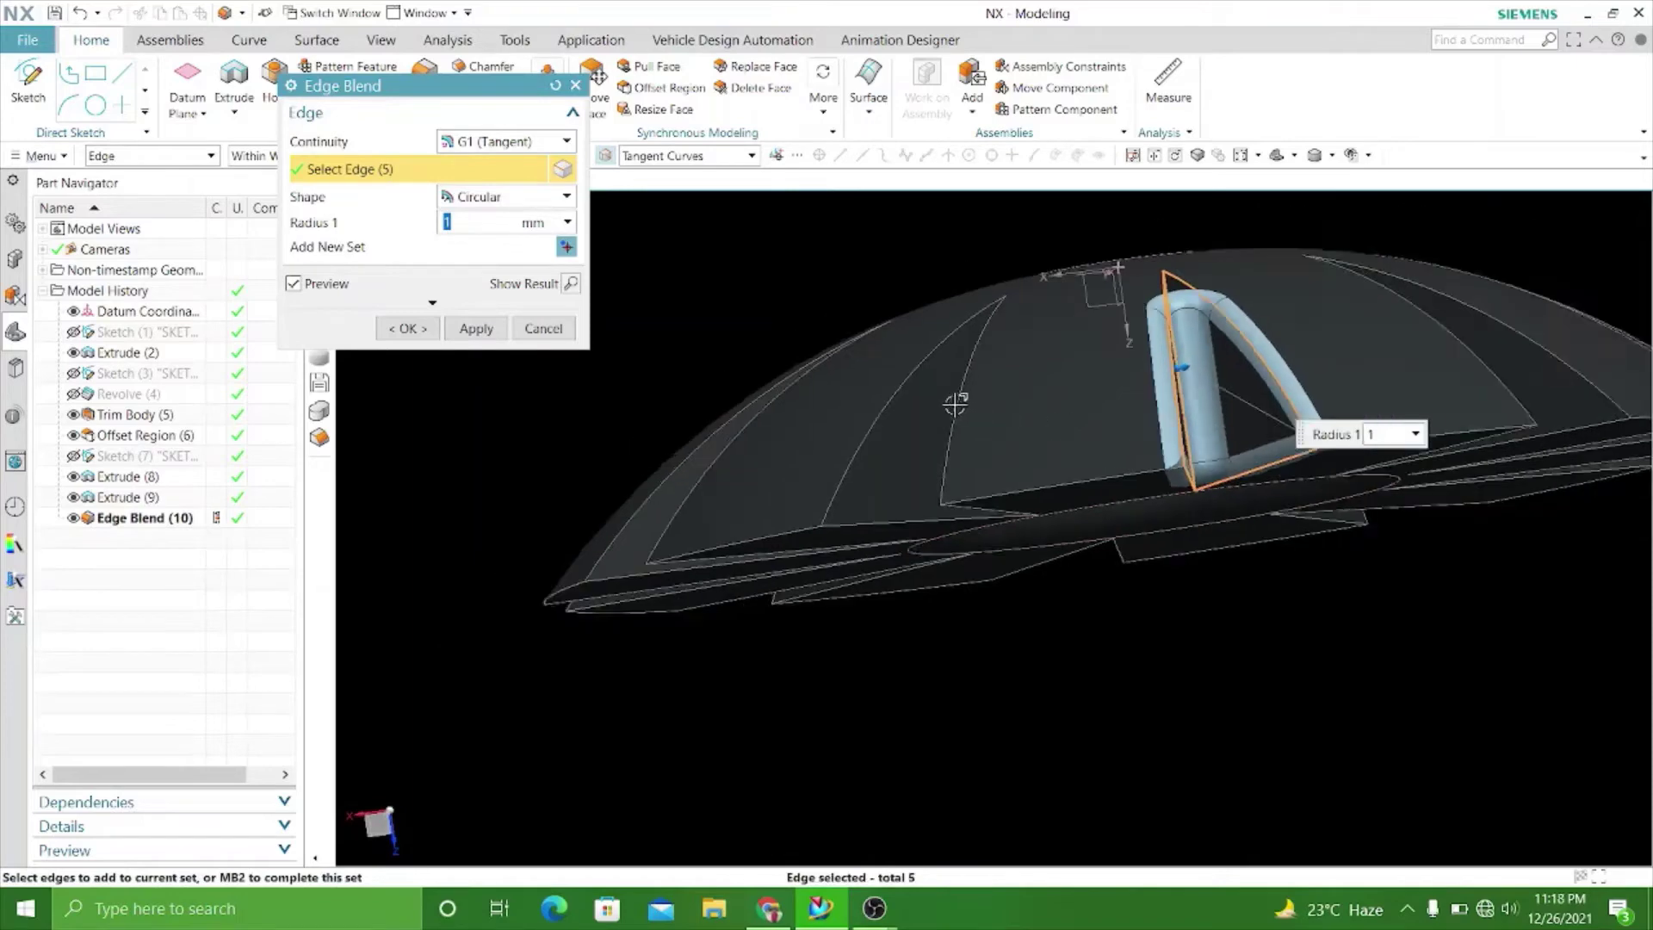
{"action": "scroll", "coordinate": [844, 532], "scroll_direction": "down", "scroll_amount": 2}
{"action": "middle_click_drag", "start_coordinate": [748, 664], "coordinate": [792, 675]}
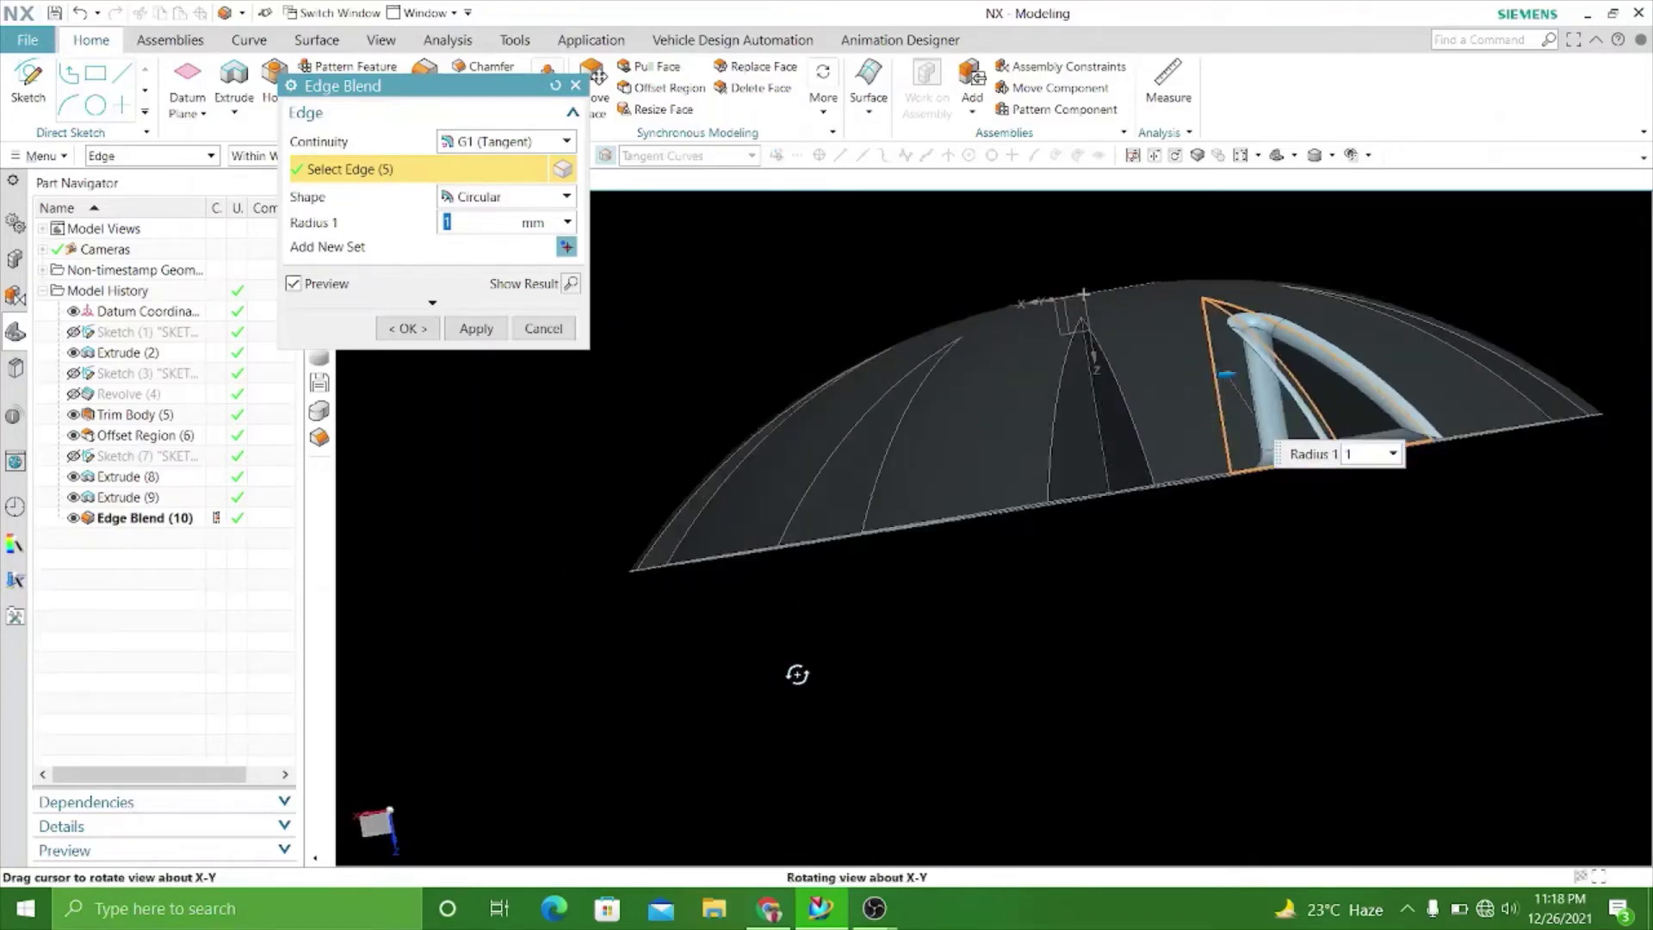
{"action": "scroll", "coordinate": [1089, 432], "scroll_direction": "up", "scroll_amount": 3}
{"action": "left_click", "coordinate": [1107, 431]}
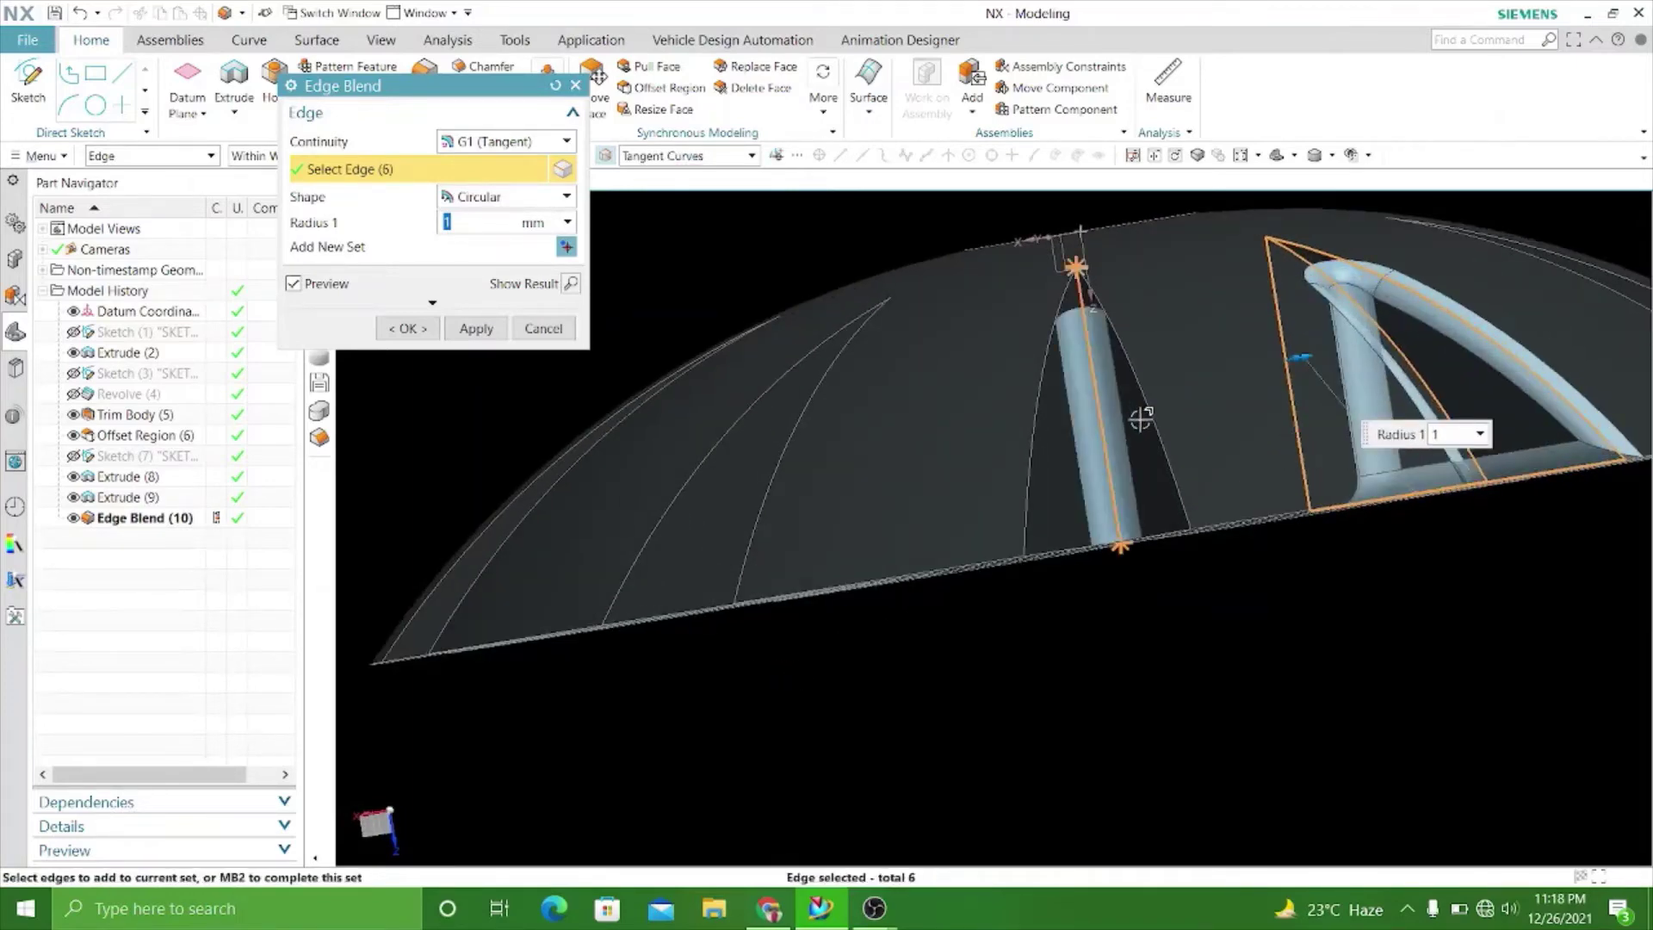
{"action": "left_click", "coordinate": [1156, 419]}
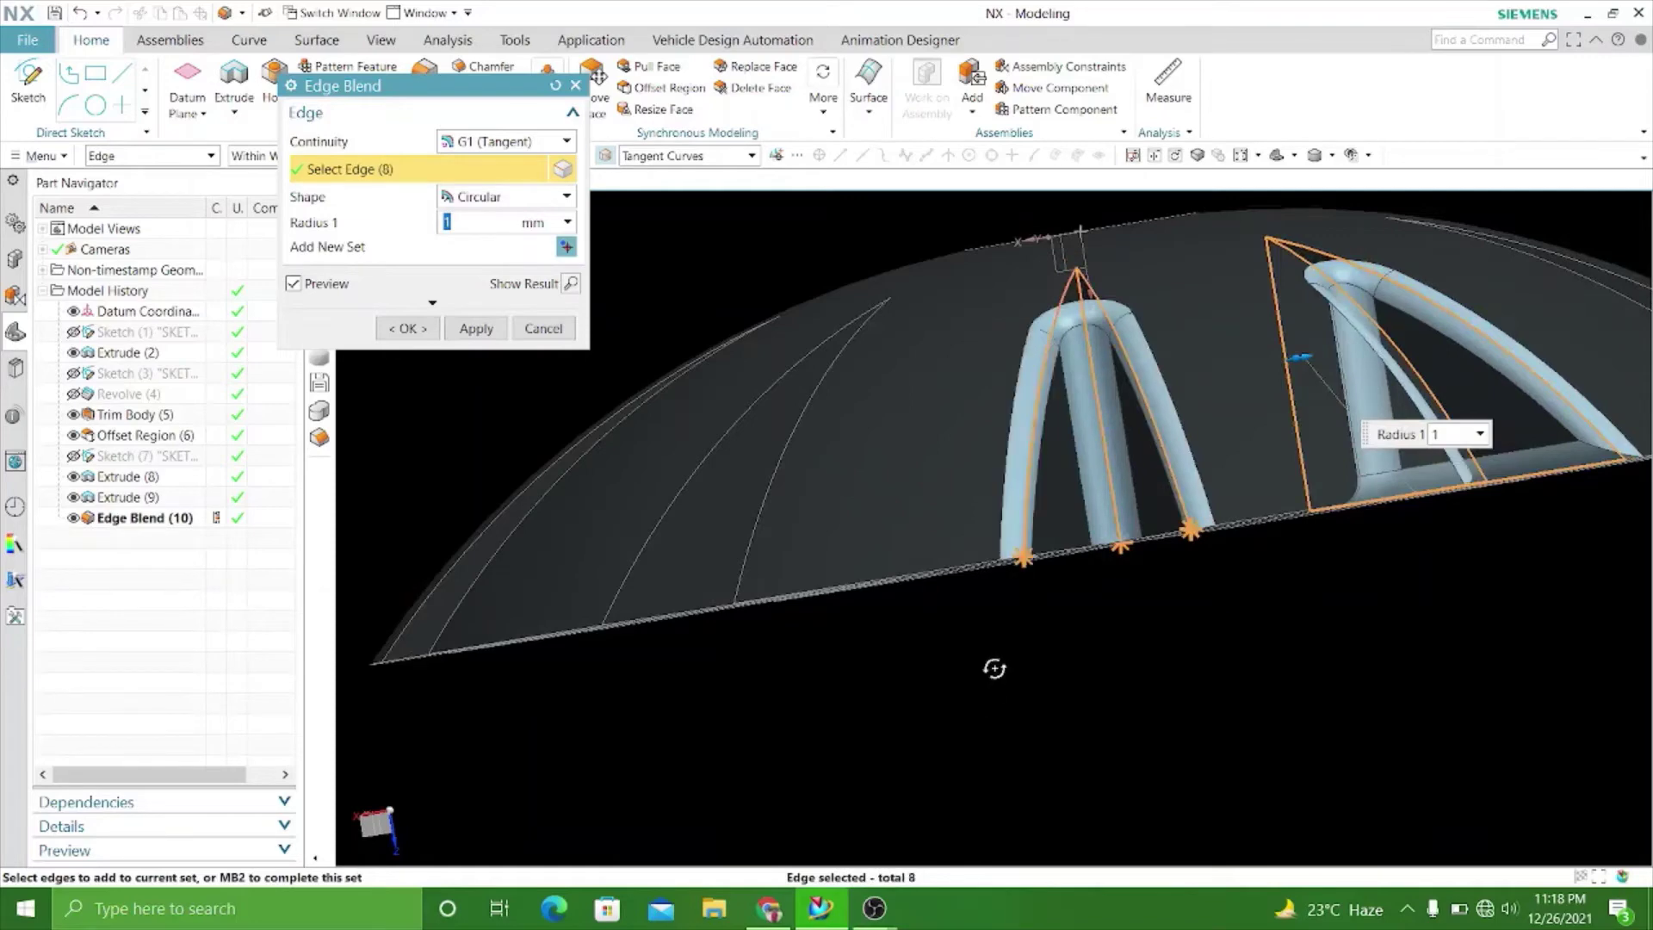
Add five more recess edges, including a curved one, to the blend selection.
{"action": "middle_click_drag", "start_coordinate": [988, 668], "coordinate": [1013, 356]}
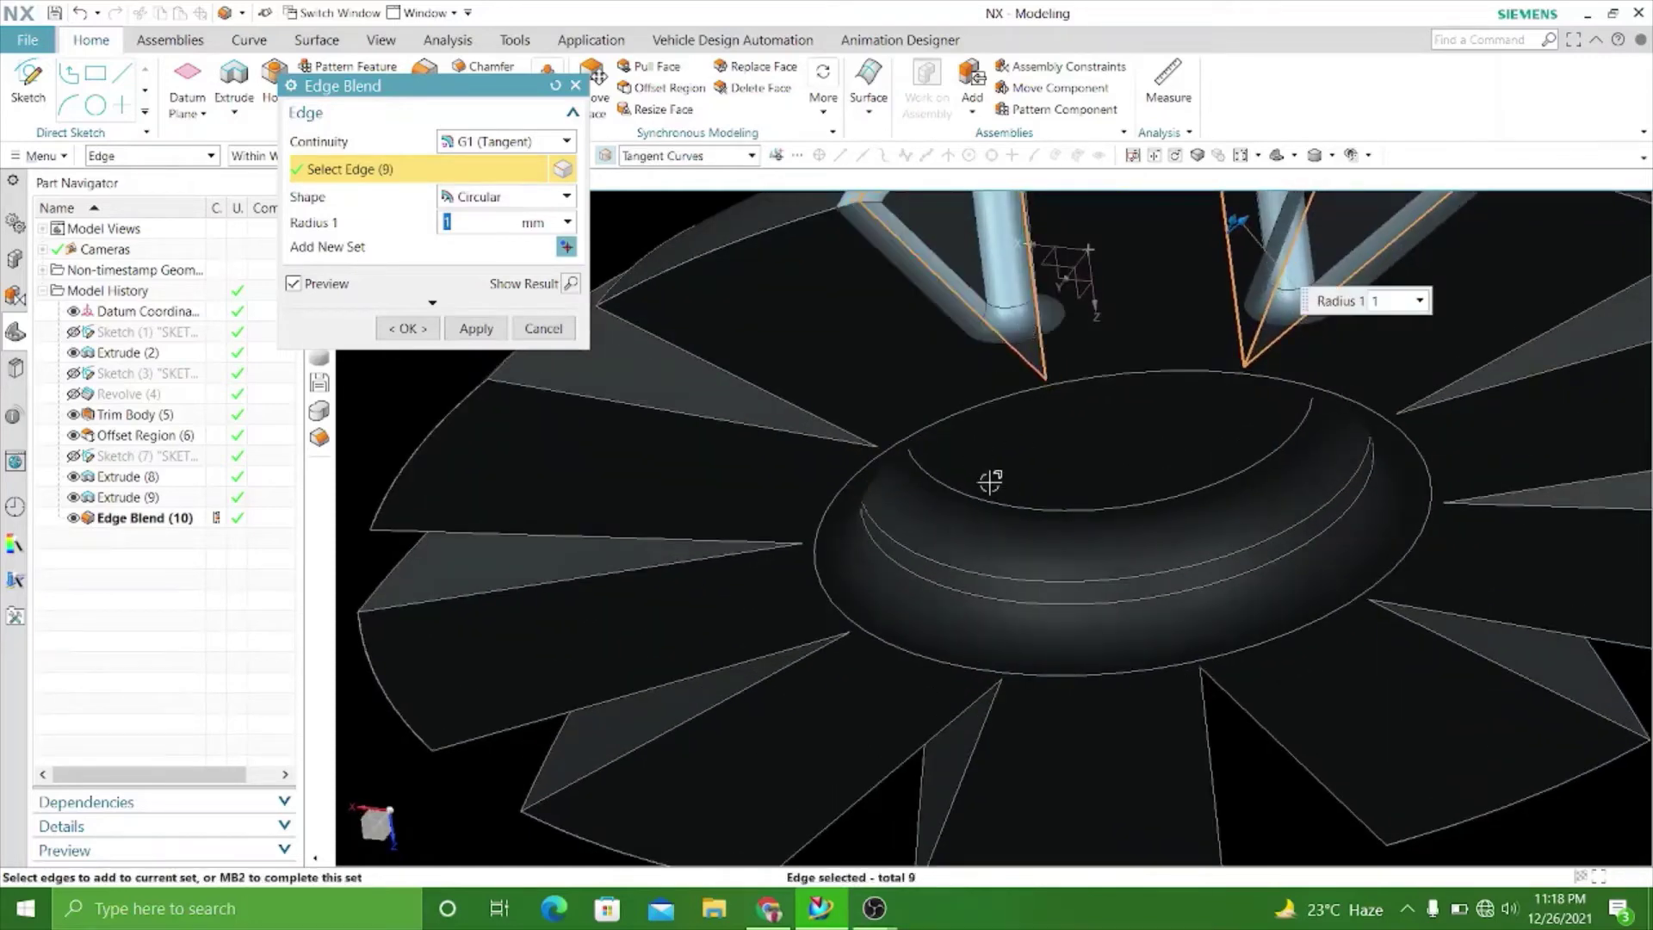
{"action": "scroll", "coordinate": [990, 482], "scroll_direction": "down", "scroll_amount": 3}
{"action": "middle_click_drag", "start_coordinate": [564, 480], "coordinate": [1072, 327]}
{"action": "scroll", "coordinate": [1071, 327], "scroll_direction": "up", "scroll_amount": 2}
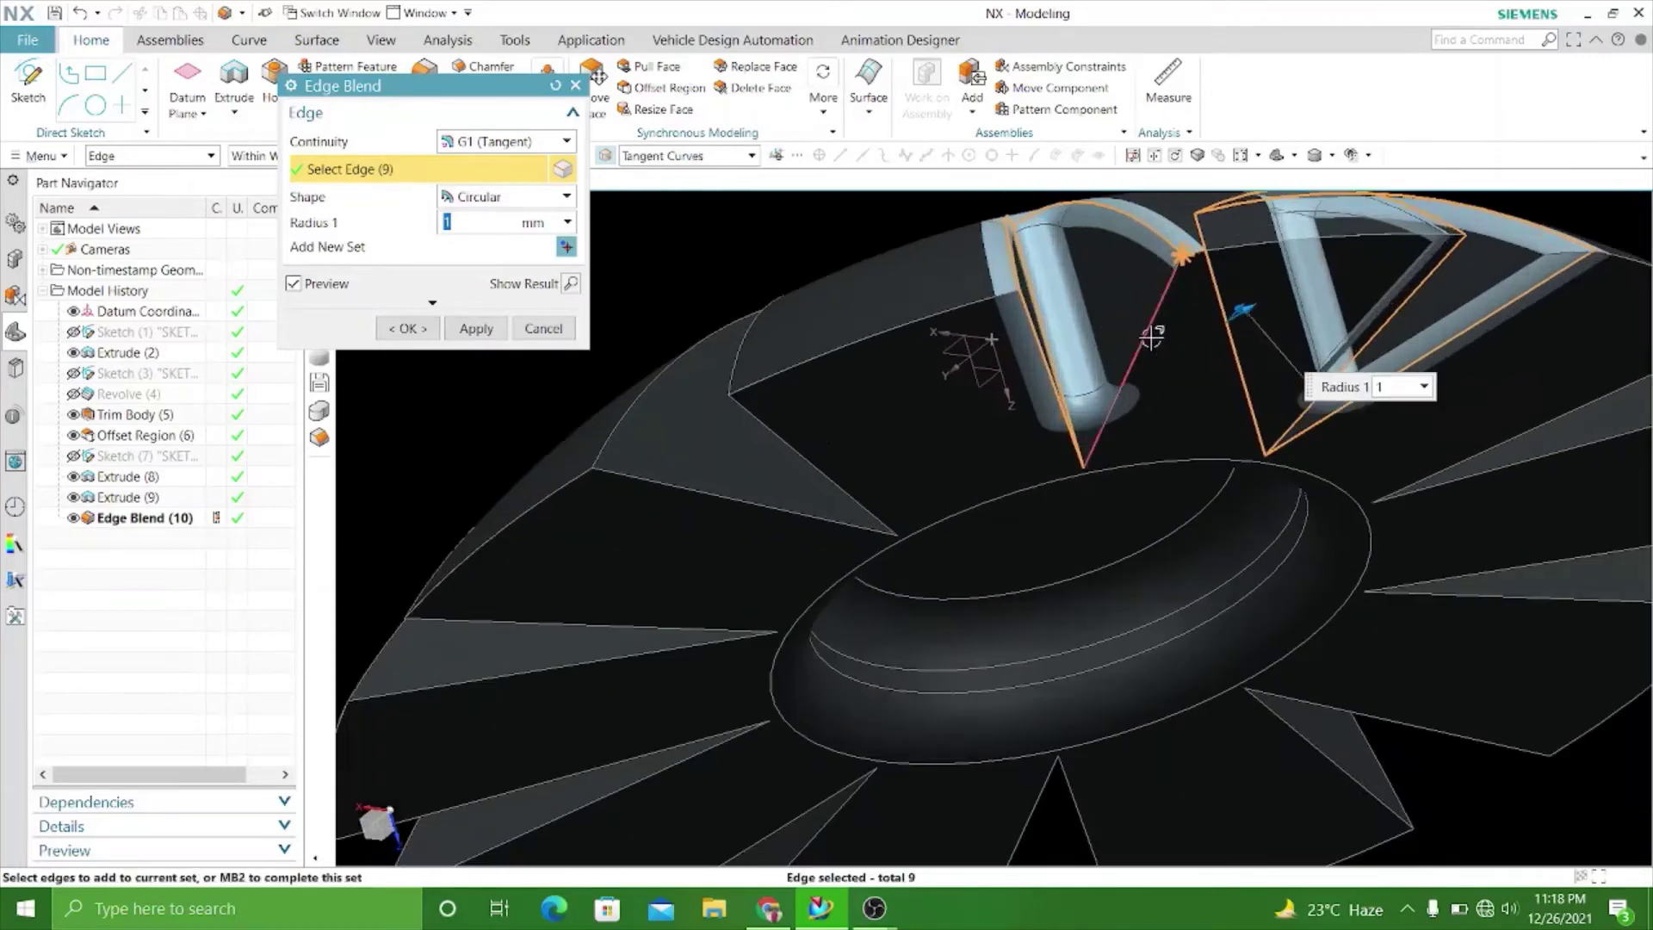
{"action": "scroll", "coordinate": [1144, 337], "scroll_direction": "down", "scroll_amount": 2}
{"action": "scroll", "coordinate": [783, 287], "scroll_direction": "down", "scroll_amount": 2}
{"action": "middle_click_drag", "start_coordinate": [782, 288], "coordinate": [932, 319]}
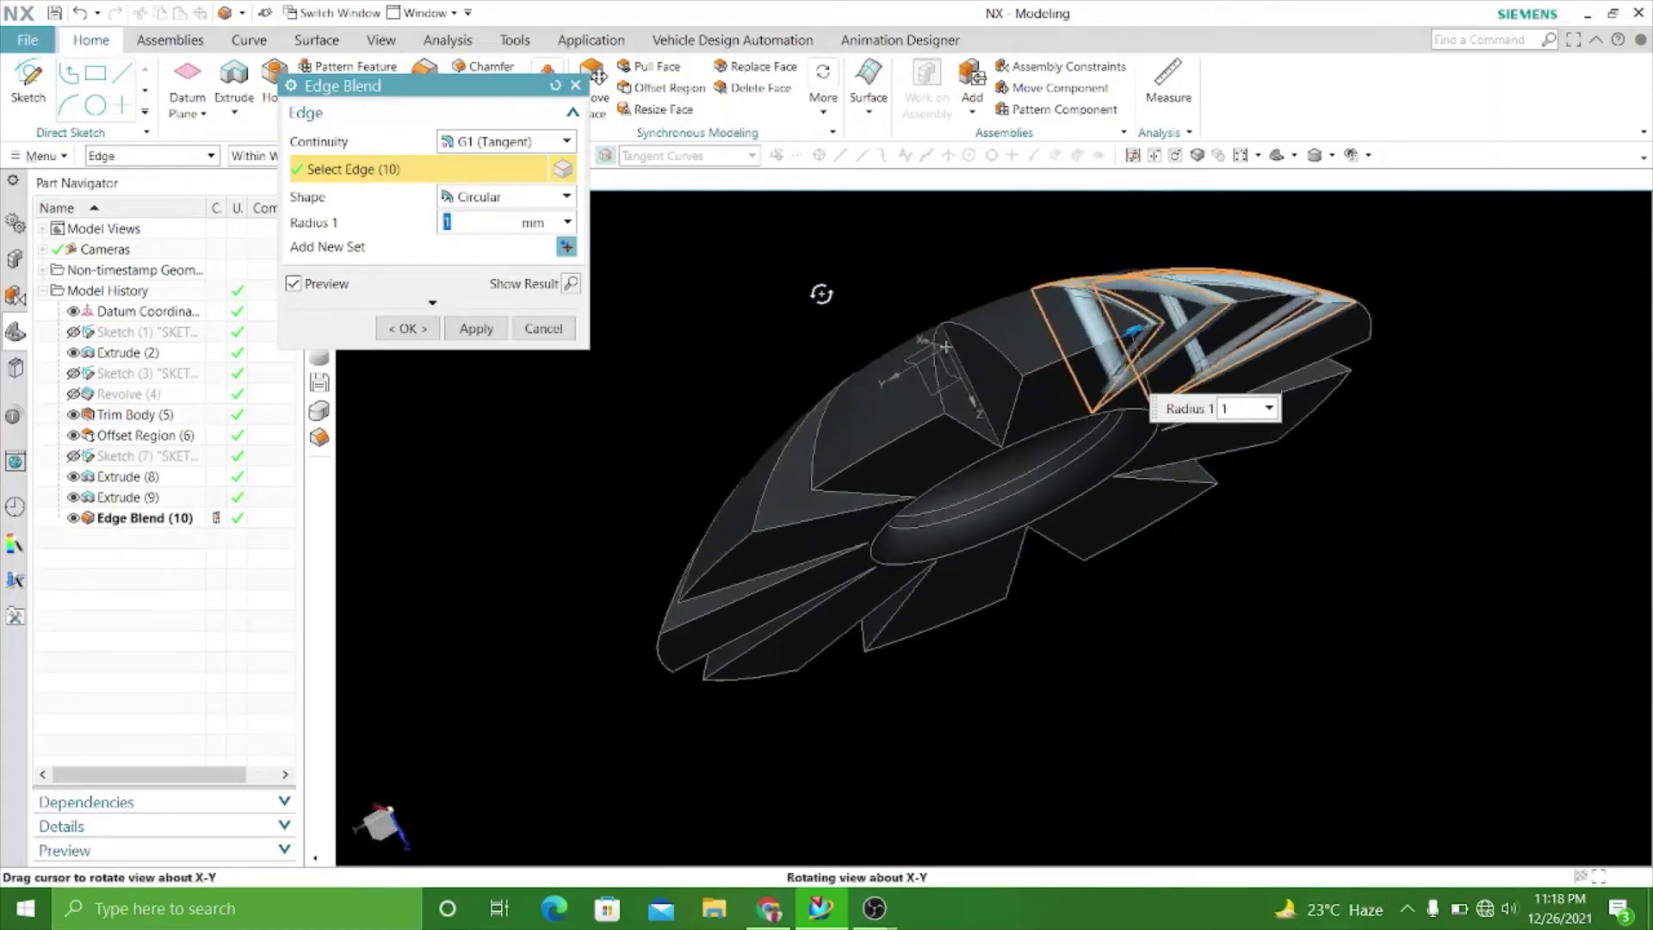
{"action": "scroll", "coordinate": [932, 319], "scroll_direction": "up", "scroll_amount": 3}
{"action": "left_click", "coordinate": [1012, 387]}
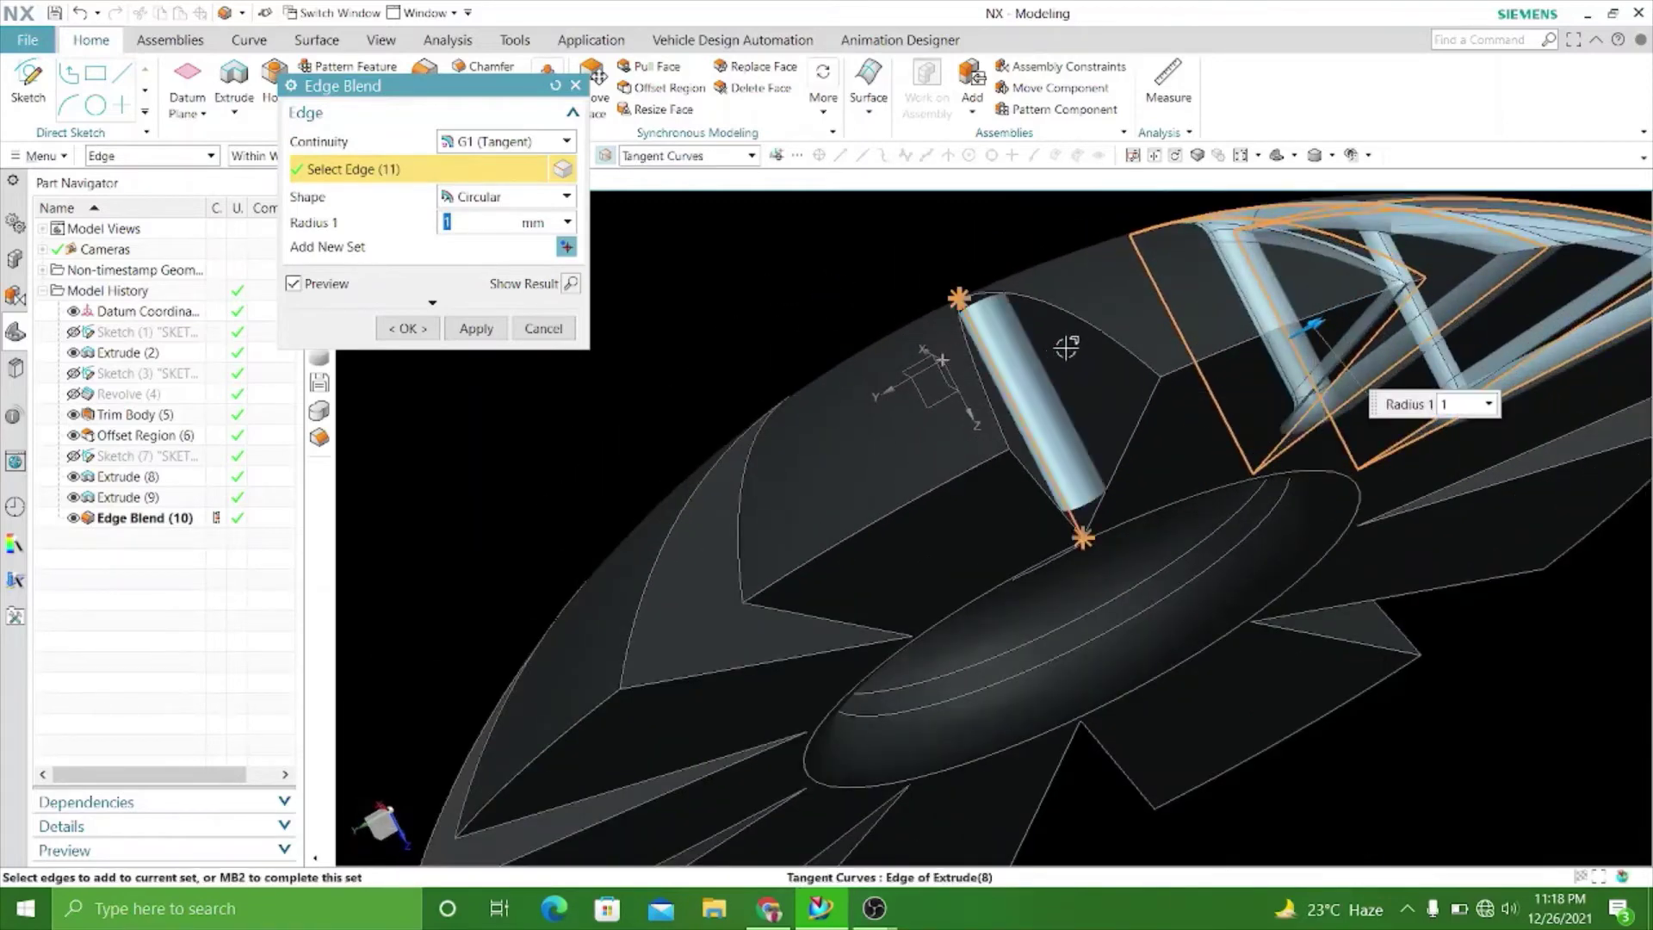
{"action": "left_click", "coordinate": [1088, 325]}
{"action": "left_click", "coordinate": [1133, 429]}
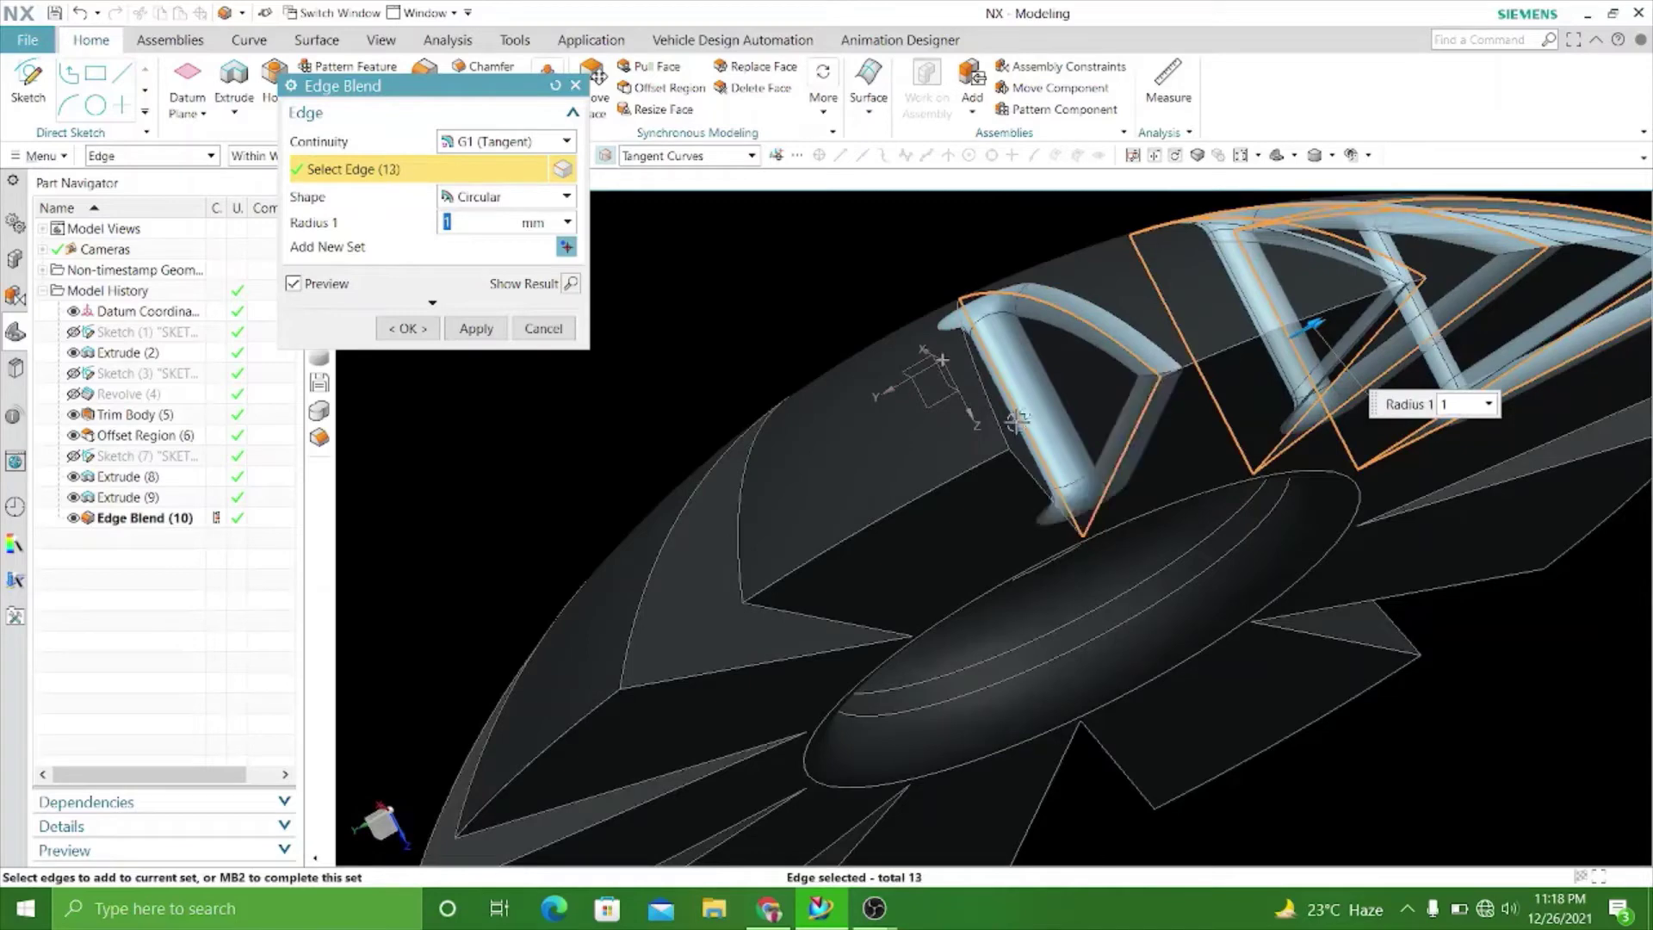
{"action": "left_click", "coordinate": [996, 420]}
{"action": "scroll", "coordinate": [1004, 442], "scroll_direction": "up", "scroll_amount": 2}
{"action": "left_click", "coordinate": [1041, 473]}
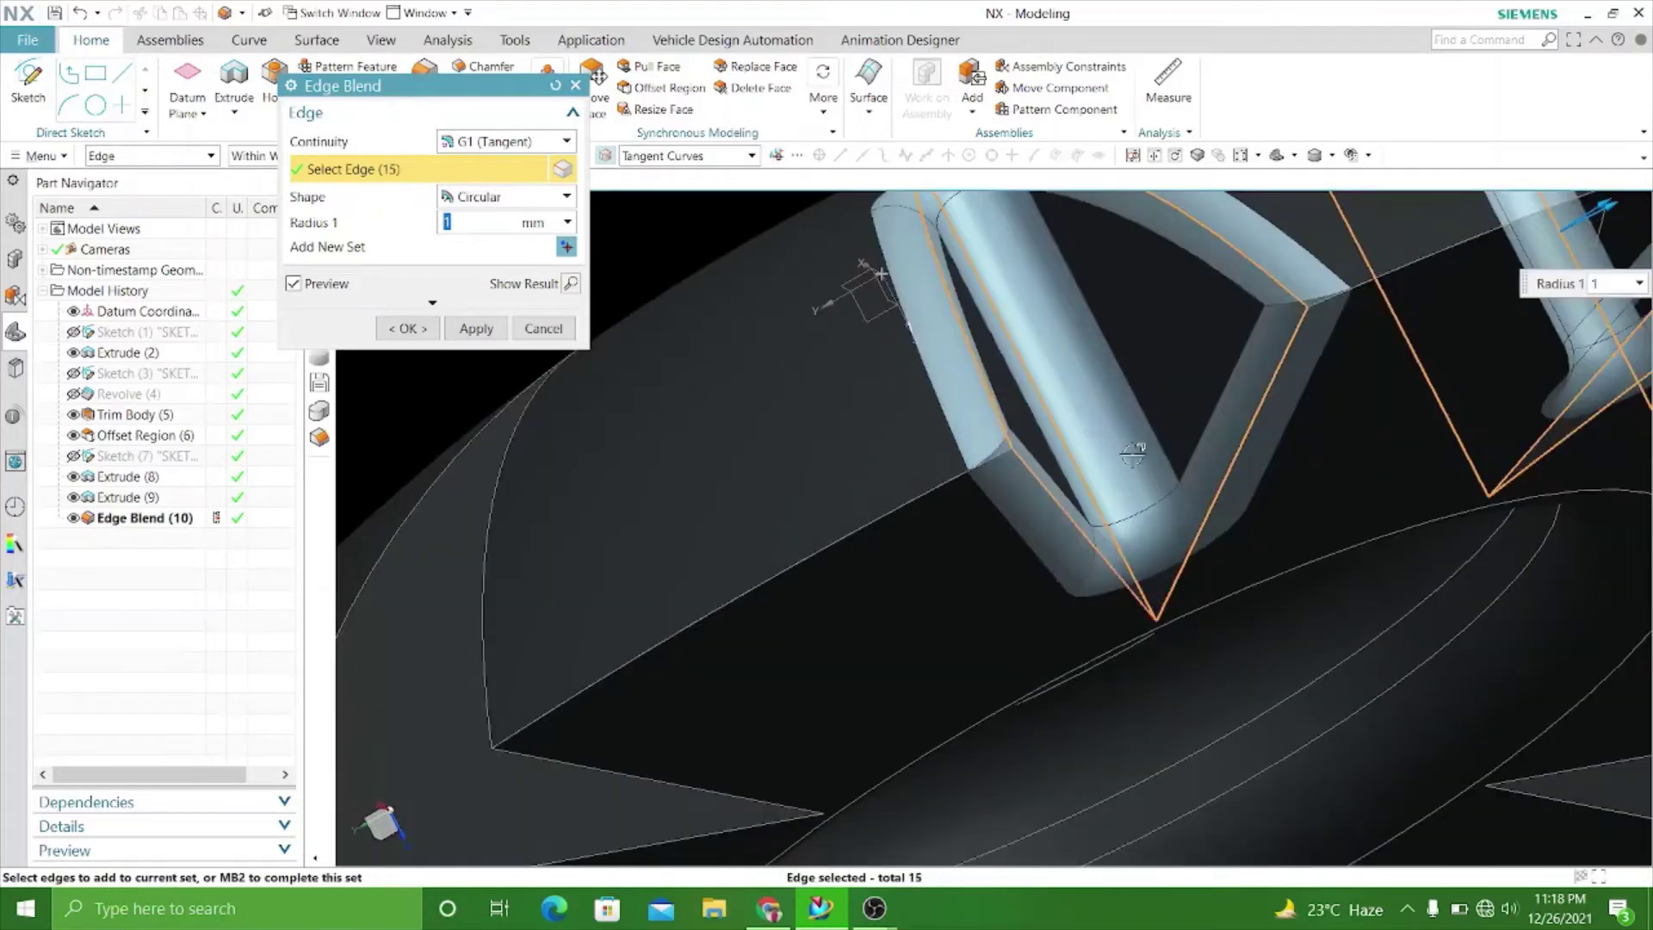
{"action": "scroll", "coordinate": [1064, 473], "scroll_direction": "down", "scroll_amount": 2}
Add the next recess's edges, including its slanted and curved top edges.
{"action": "middle_click_drag", "start_coordinate": [778, 394], "coordinate": [808, 372]}
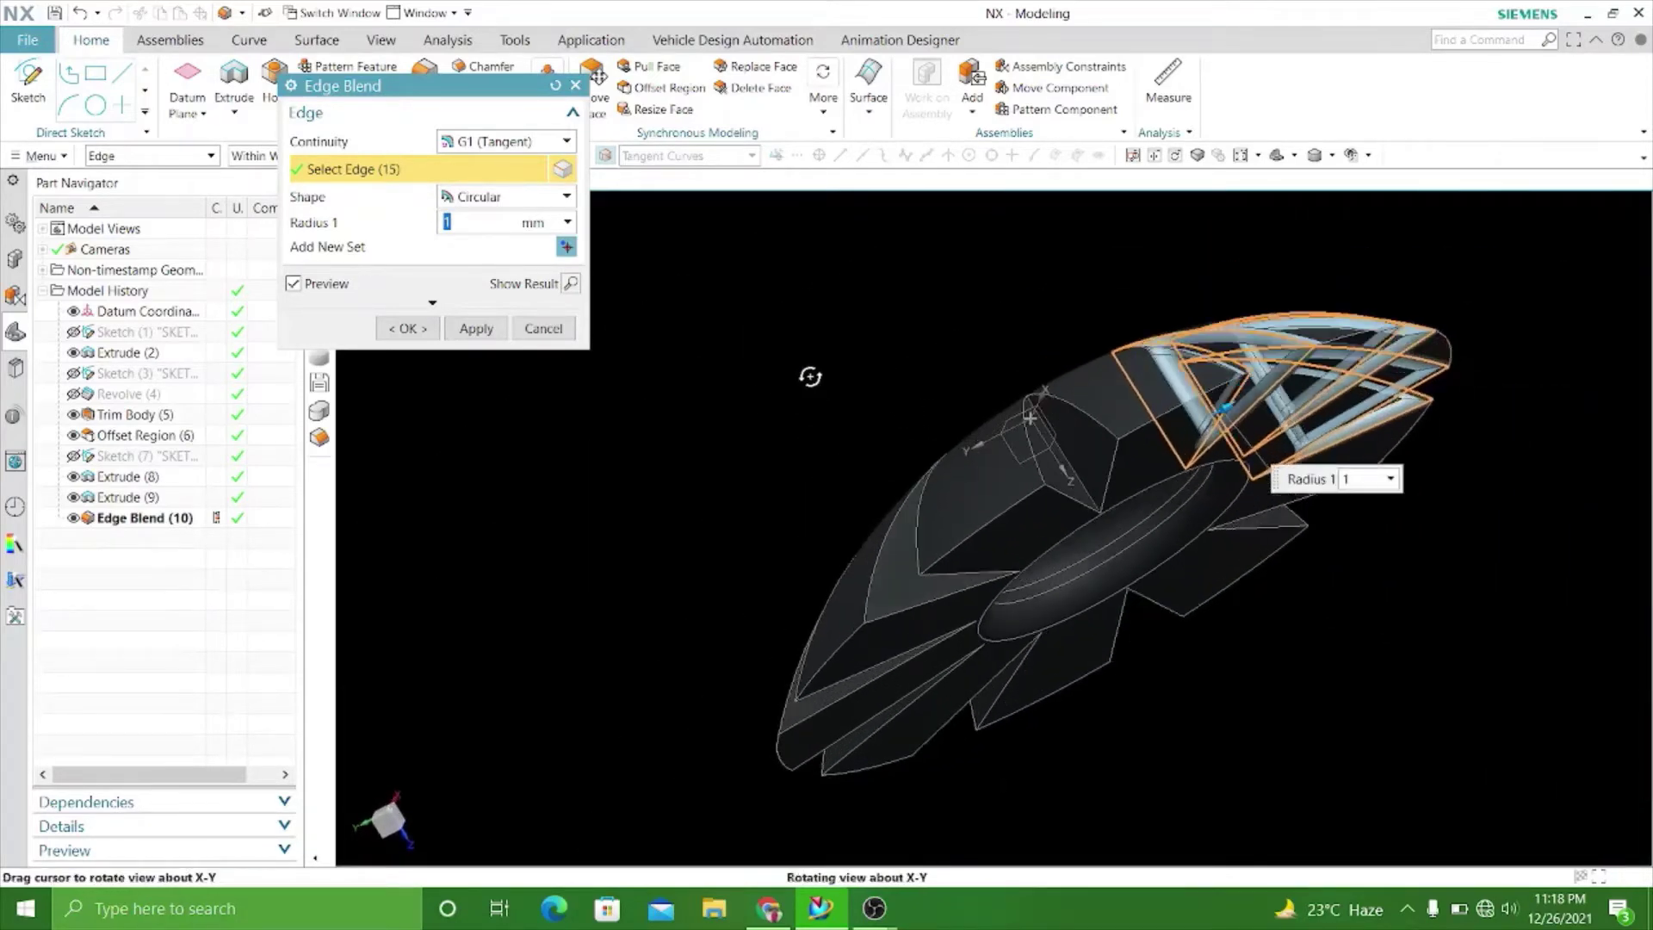
{"action": "scroll", "coordinate": [1070, 422], "scroll_direction": "up", "scroll_amount": 2}
{"action": "scroll", "coordinate": [1070, 422], "scroll_direction": "up", "scroll_amount": 2}
{"action": "left_click", "coordinate": [1066, 490]}
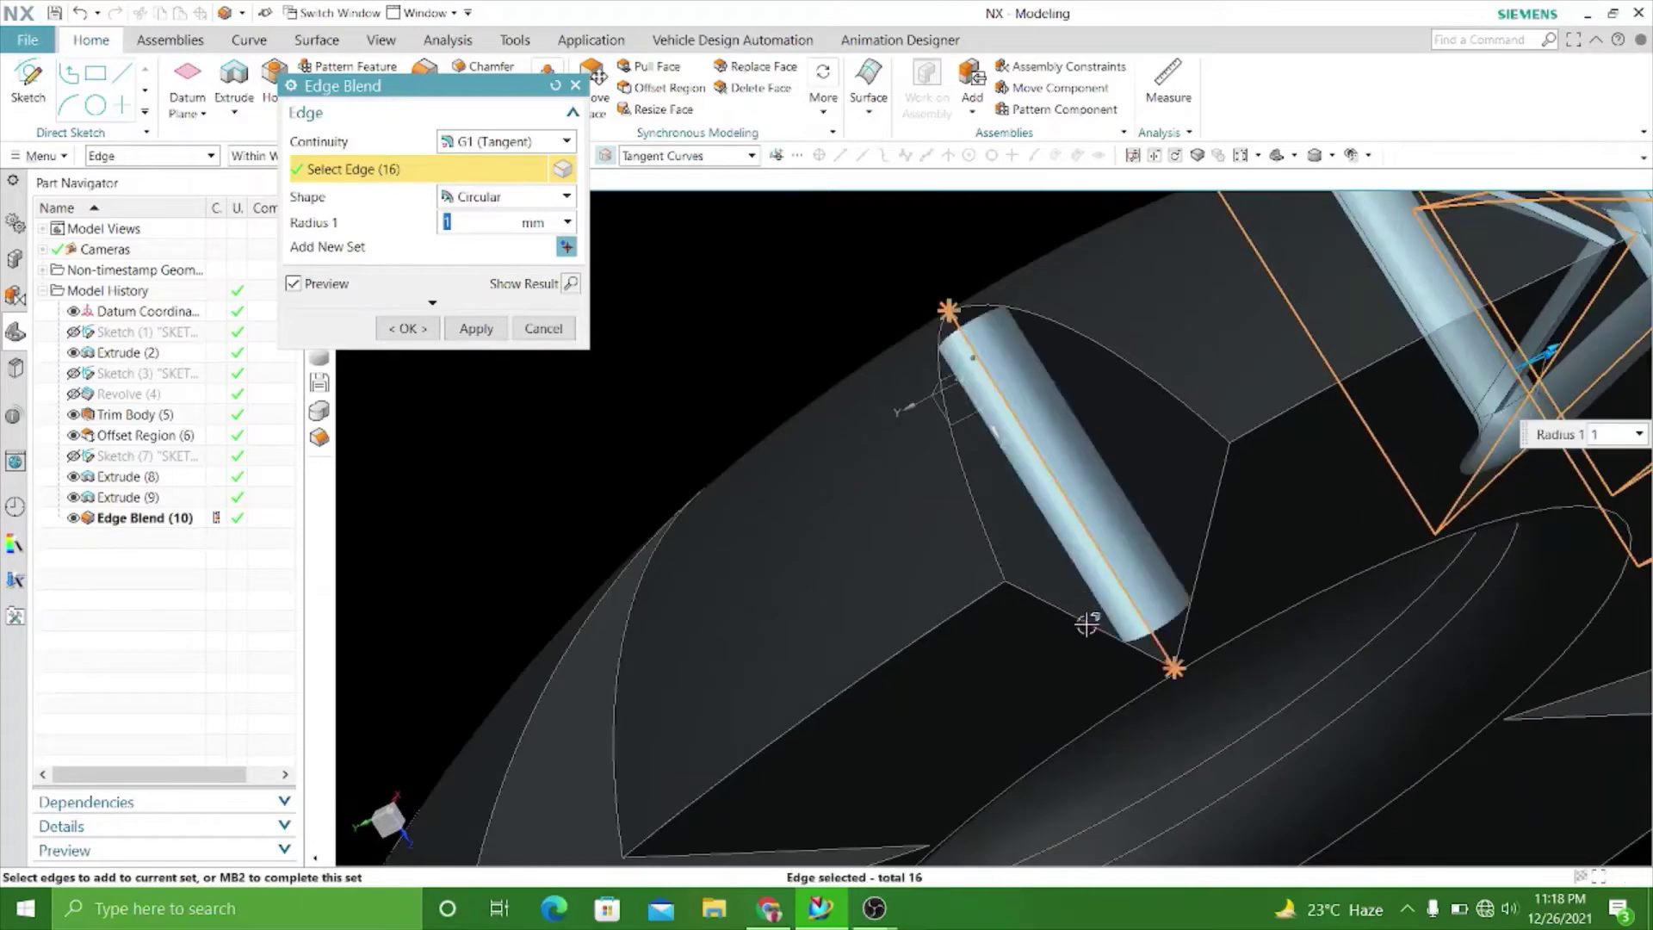
{"action": "left_click", "coordinate": [1185, 600]}
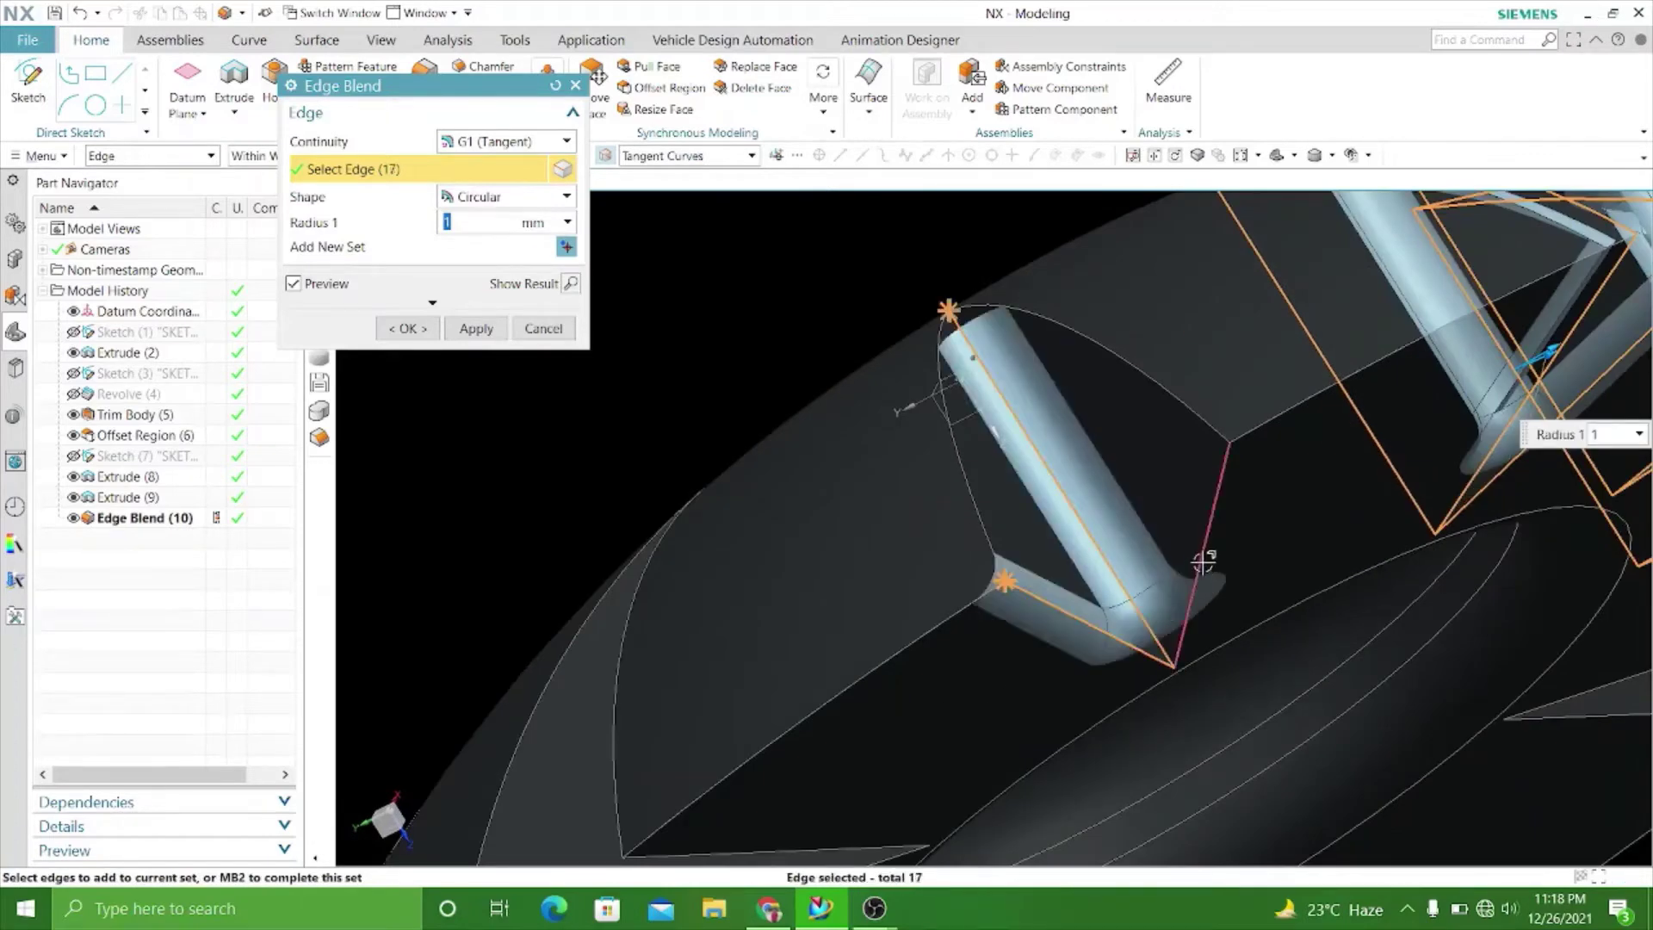
{"action": "left_click", "coordinate": [1184, 410]}
{"action": "left_click", "coordinate": [981, 505]}
Add another recess's four edges, bringing the 1 mm blend selection to 25 edges.
{"action": "scroll", "coordinate": [981, 506], "scroll_direction": "down", "scroll_amount": 3}
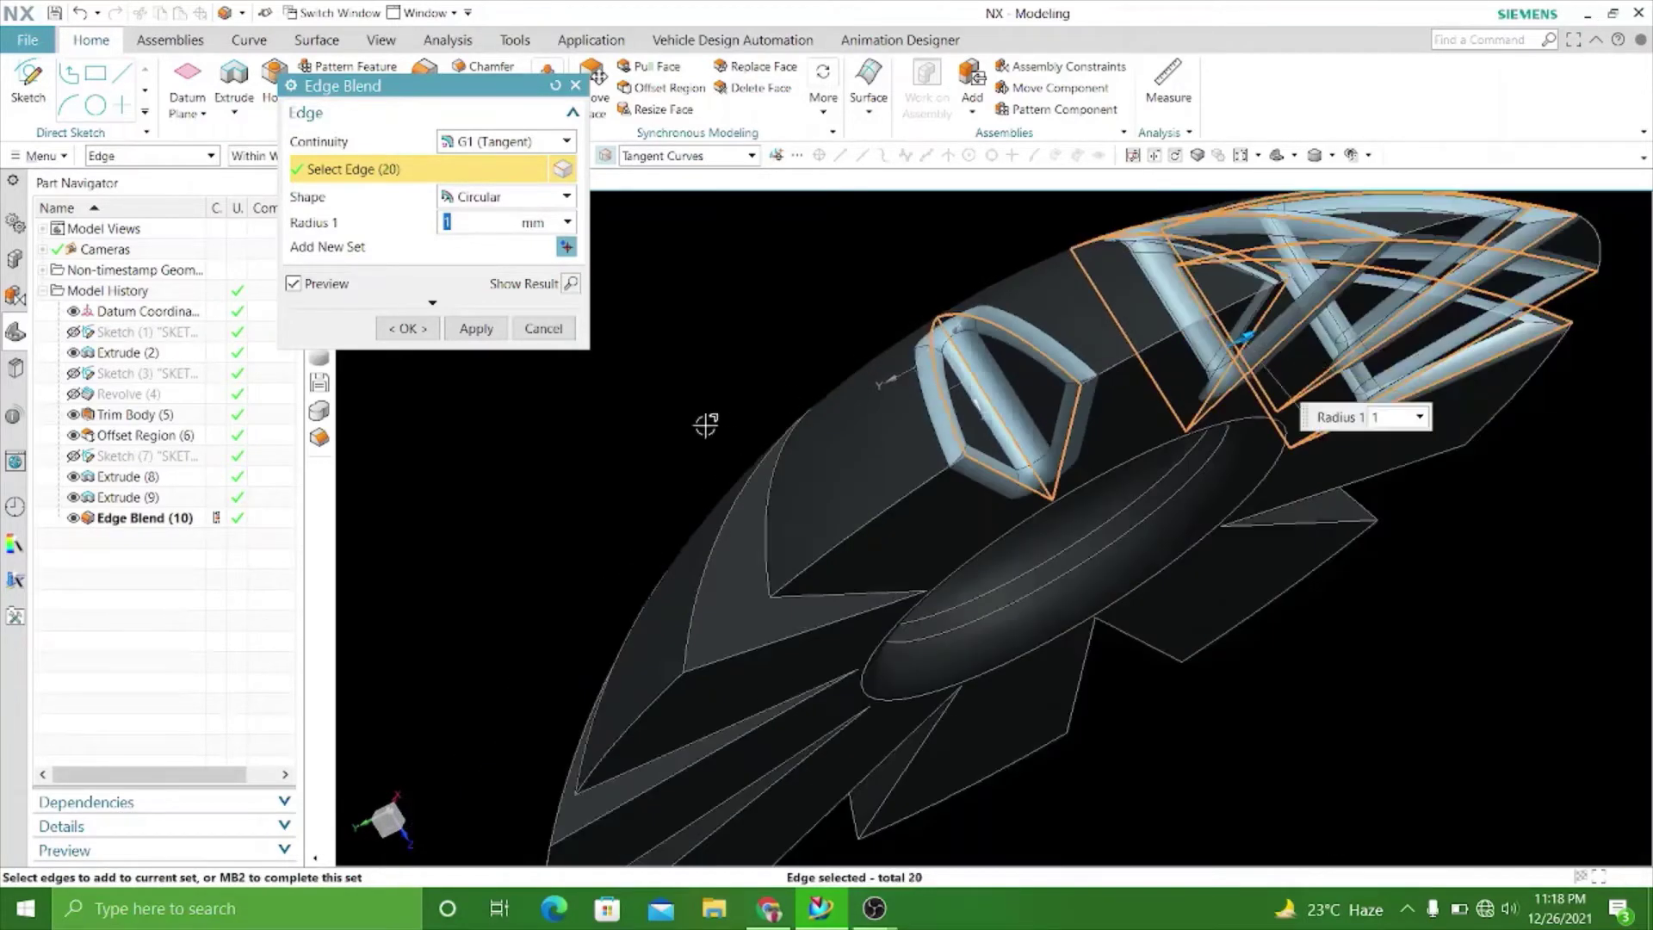
{"action": "middle_click_drag", "start_coordinate": [704, 425], "coordinate": [867, 440]}
{"action": "scroll", "coordinate": [958, 488], "scroll_direction": "up", "scroll_amount": 3}
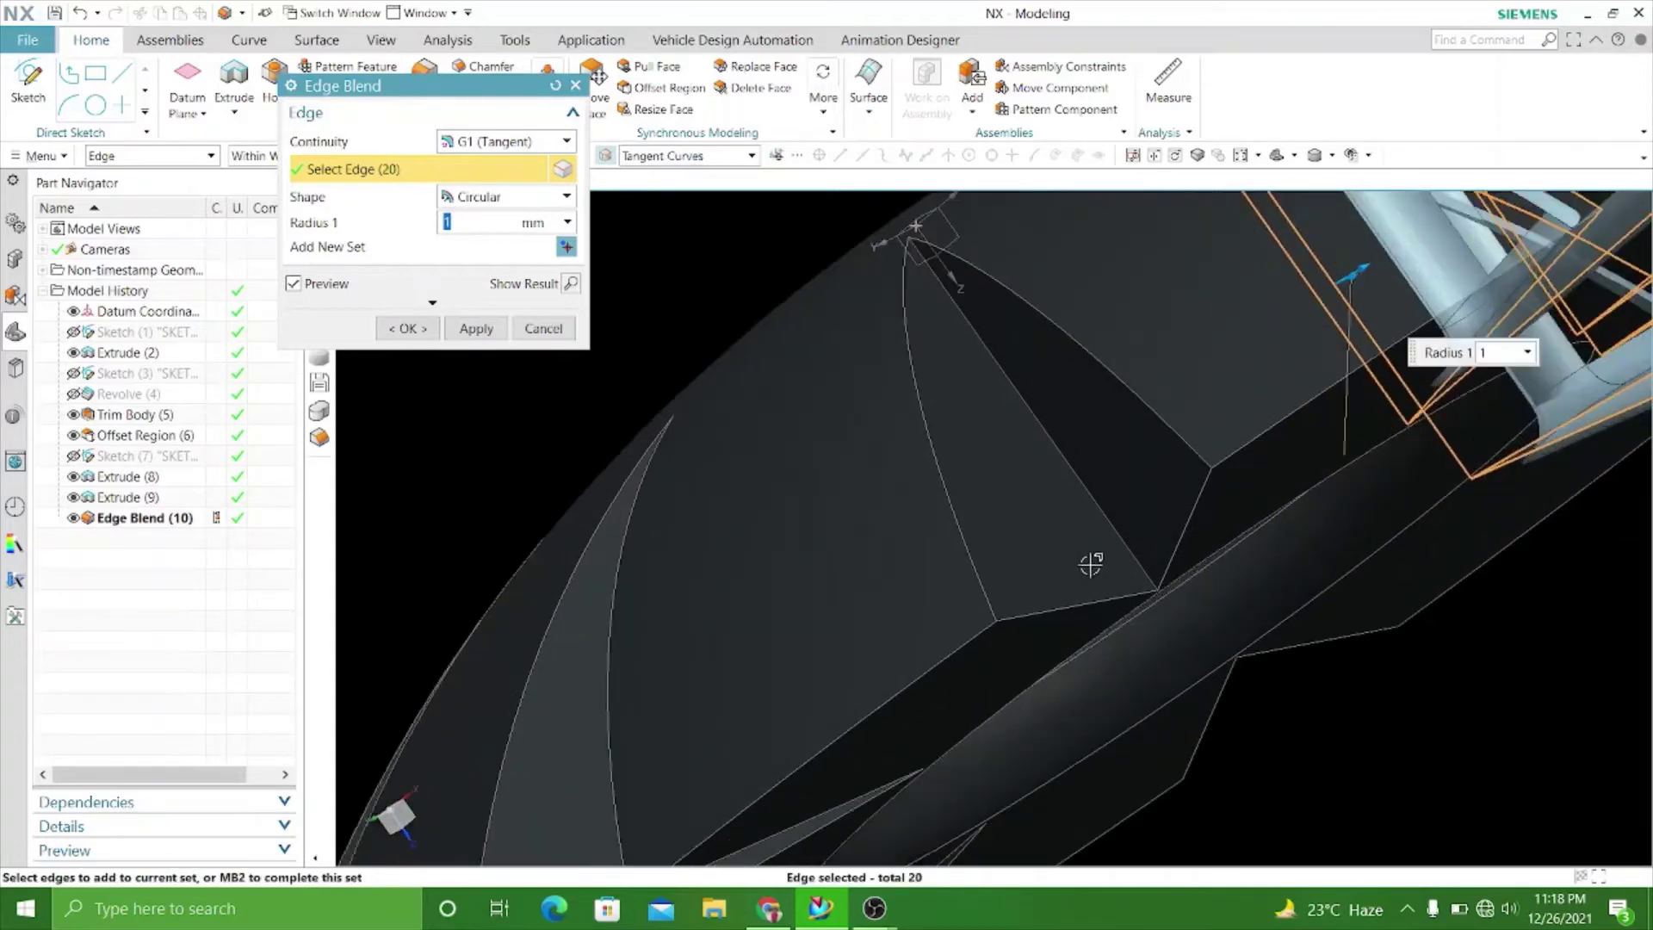
{"action": "left_click", "coordinate": [1187, 540]}
{"action": "left_click", "coordinate": [1096, 597]}
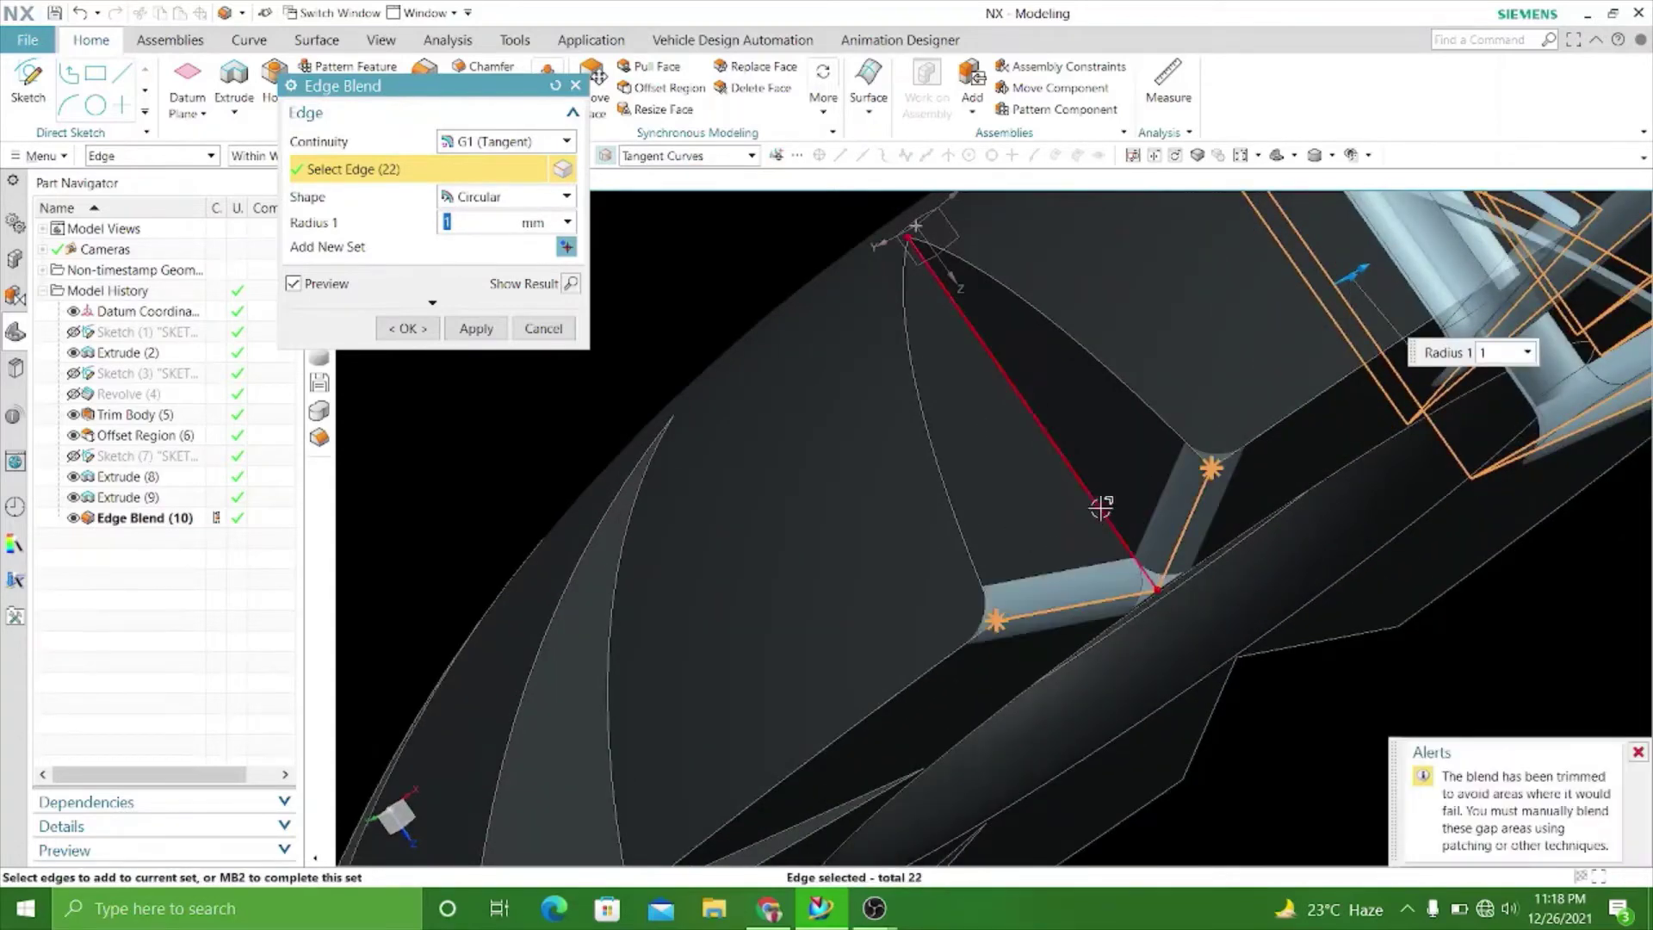
{"action": "left_click", "coordinate": [1100, 507]}
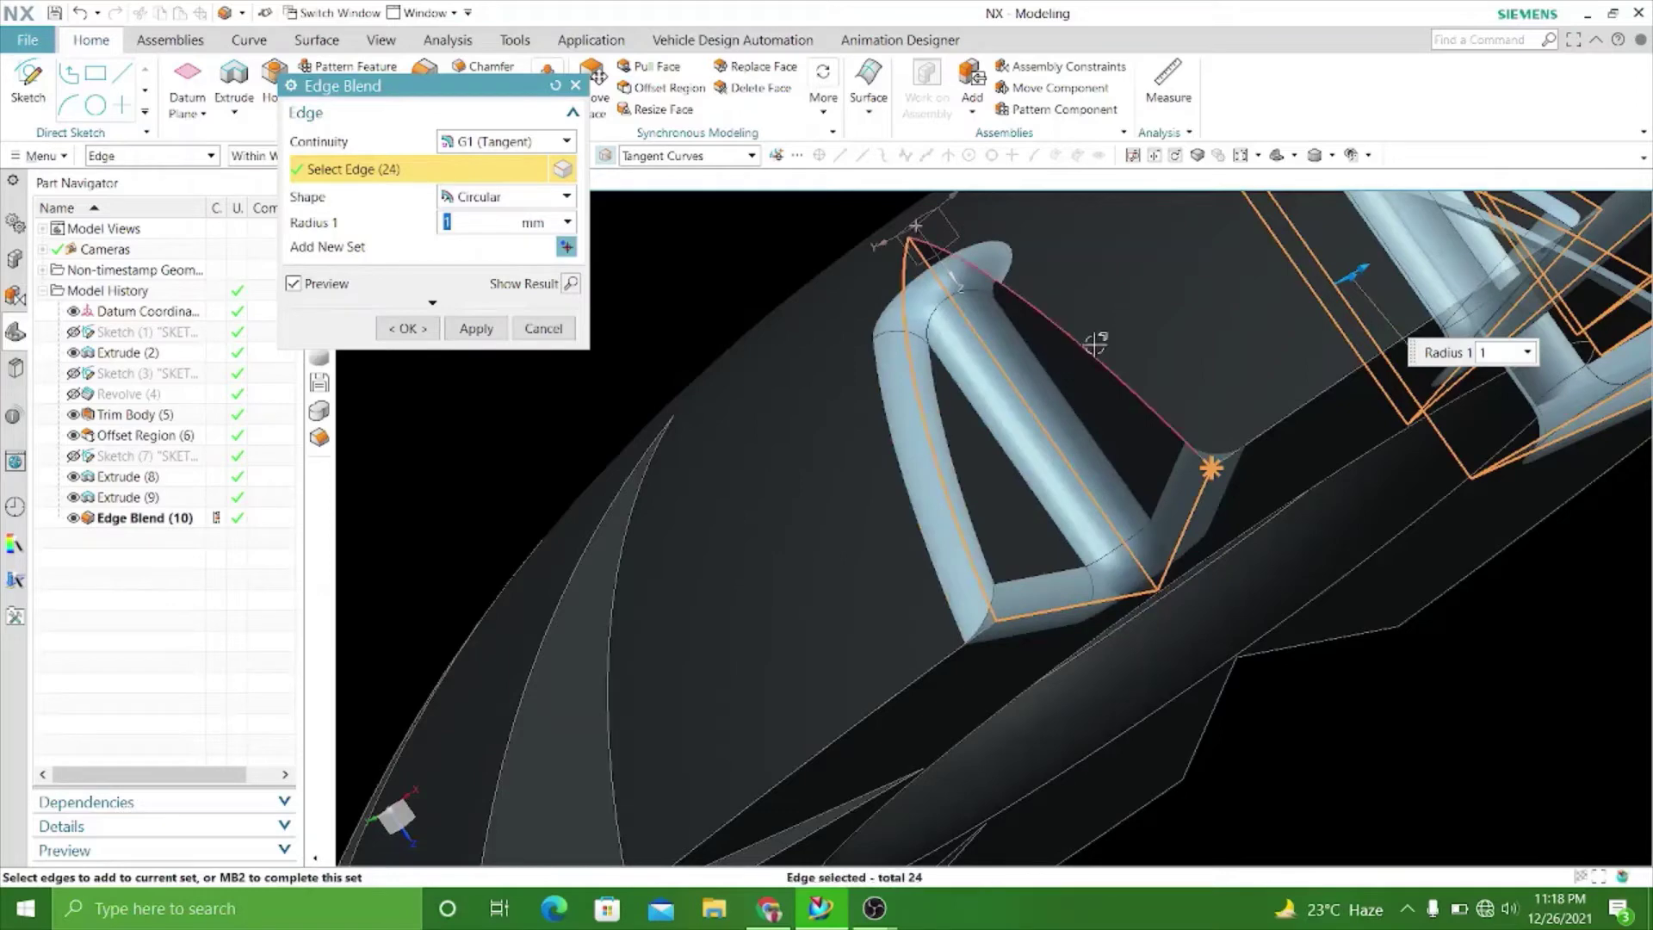
{"action": "left_click", "coordinate": [1092, 342]}
Apply the 1 mm blend to the 25 selected recess edges.
{"action": "left_click", "coordinate": [486, 330]}
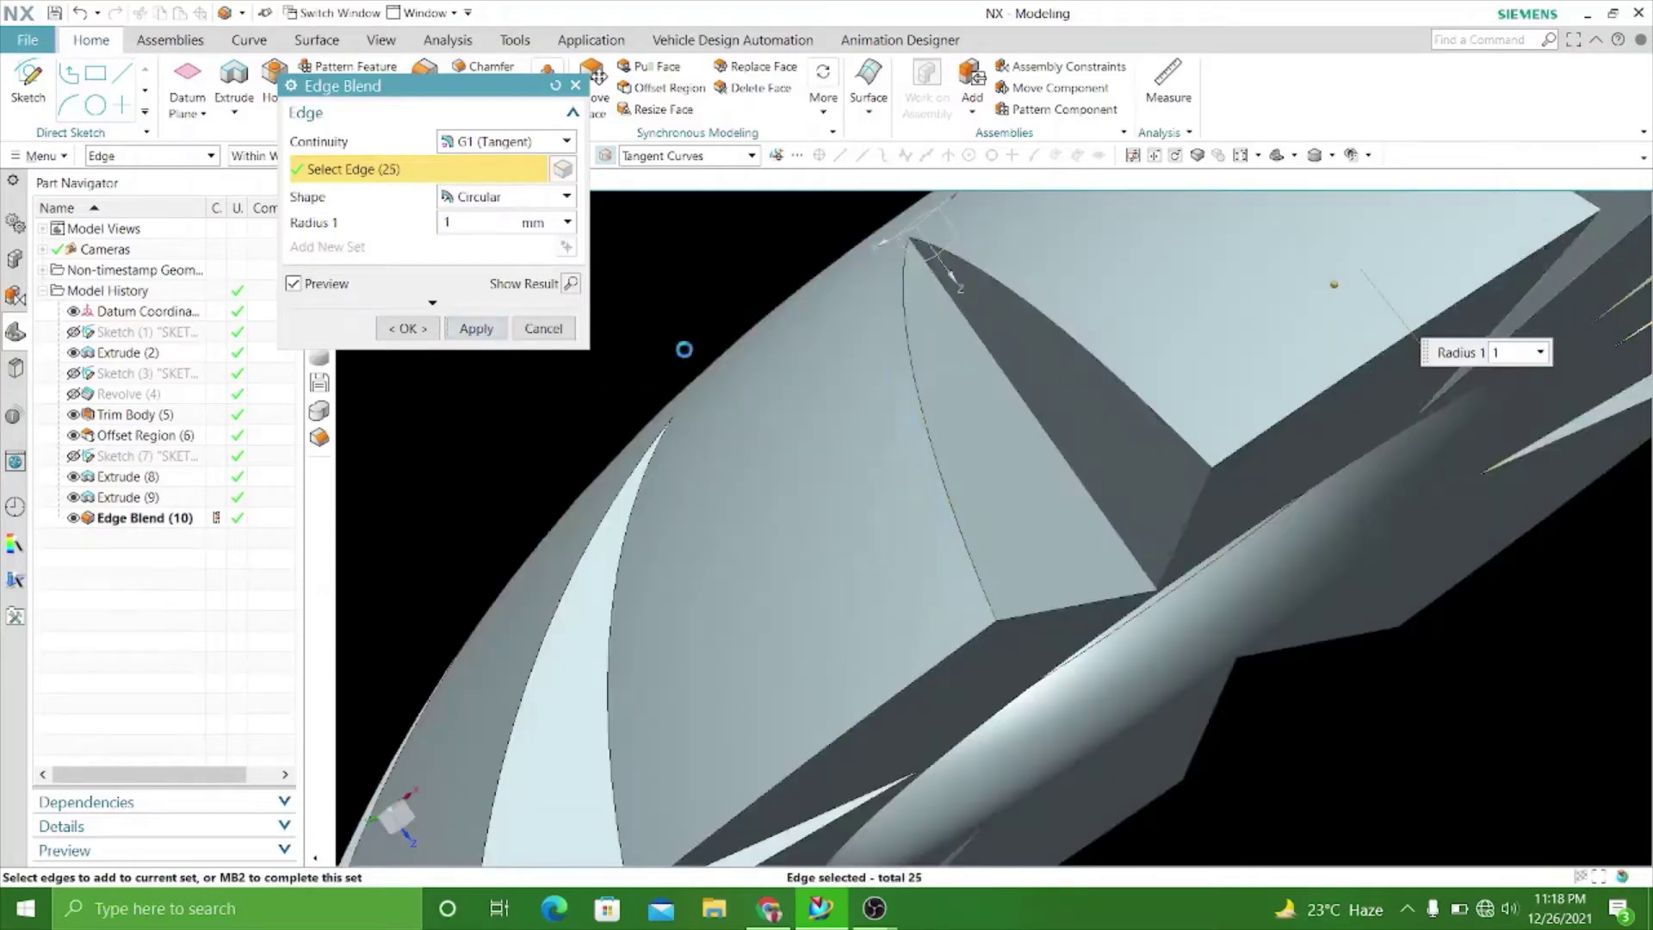
{"action": "scroll", "coordinate": [990, 430], "scroll_direction": "down", "scroll_amount": 3}
{"action": "scroll", "coordinate": [933, 462], "scroll_direction": "down", "scroll_amount": 3}
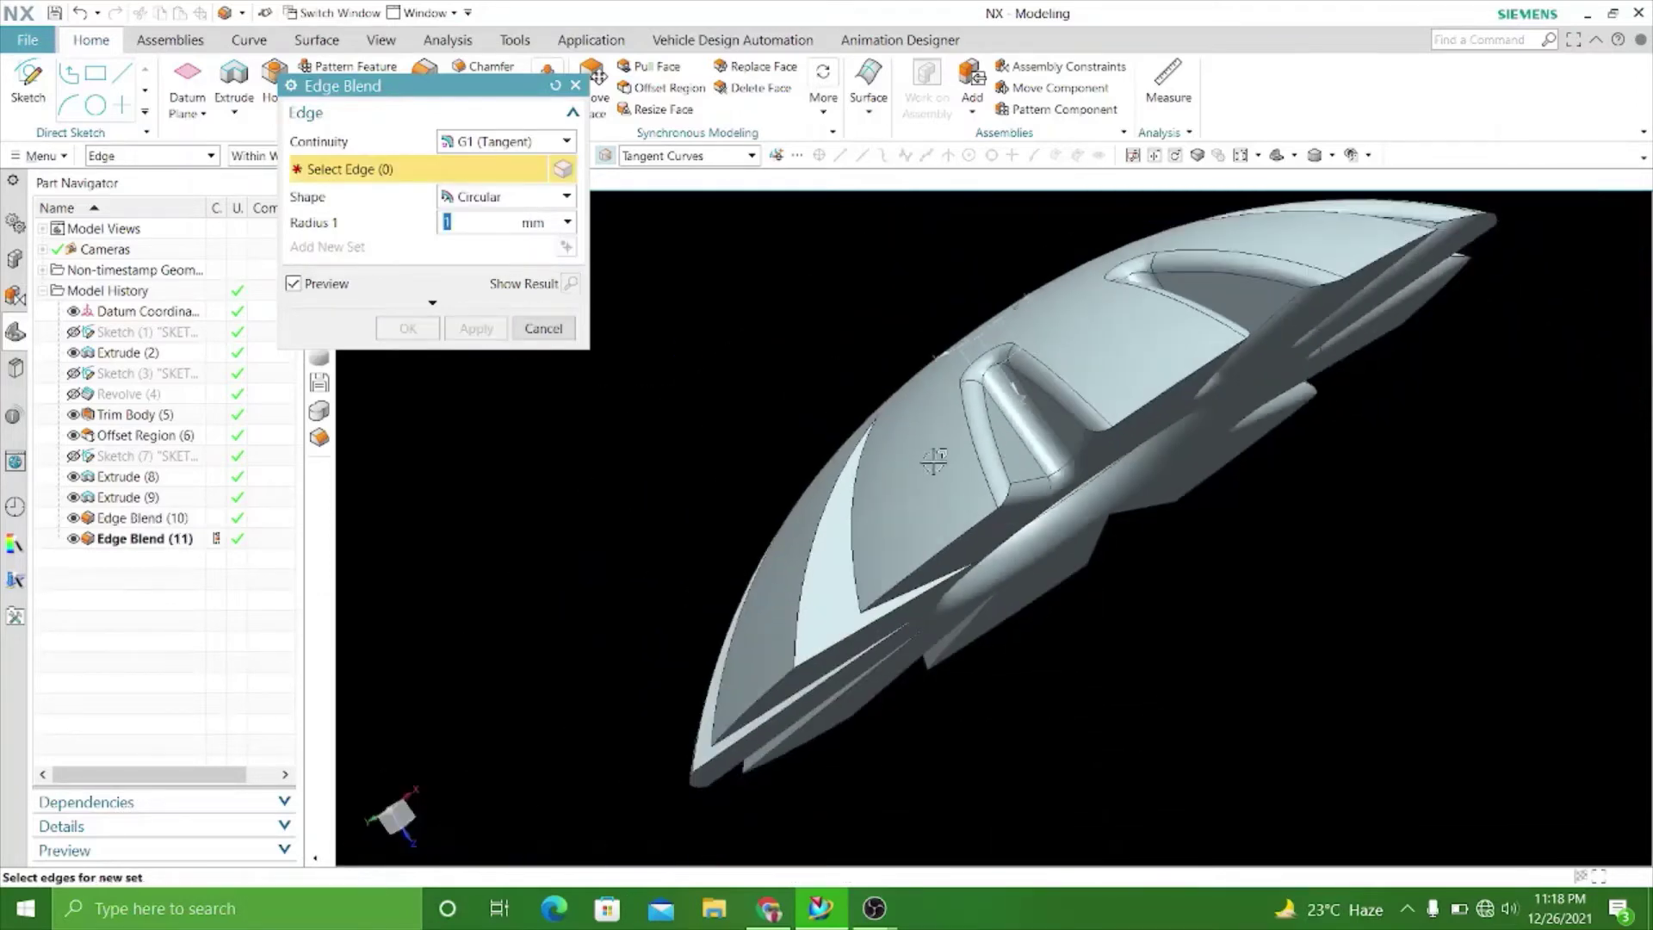
{"action": "middle_click_drag", "start_coordinate": [723, 457], "coordinate": [713, 410]}
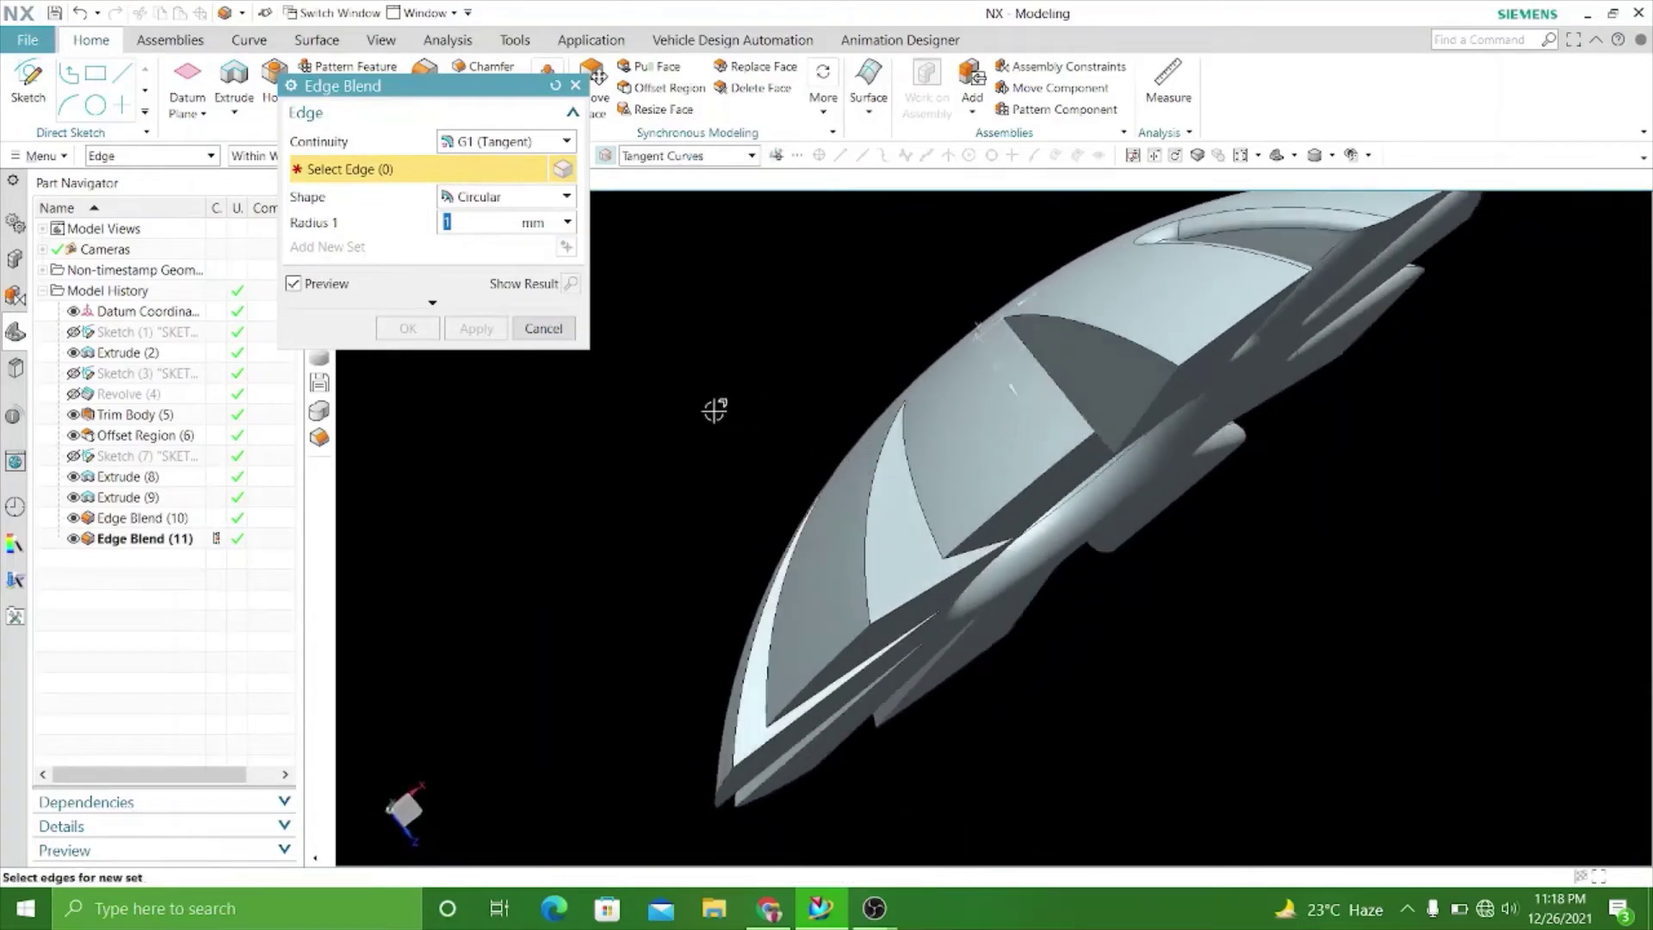
{"action": "middle_click_drag", "start_coordinate": [685, 467], "coordinate": [741, 421]}
{"action": "scroll", "coordinate": [962, 381], "scroll_direction": "up", "scroll_amount": 5}
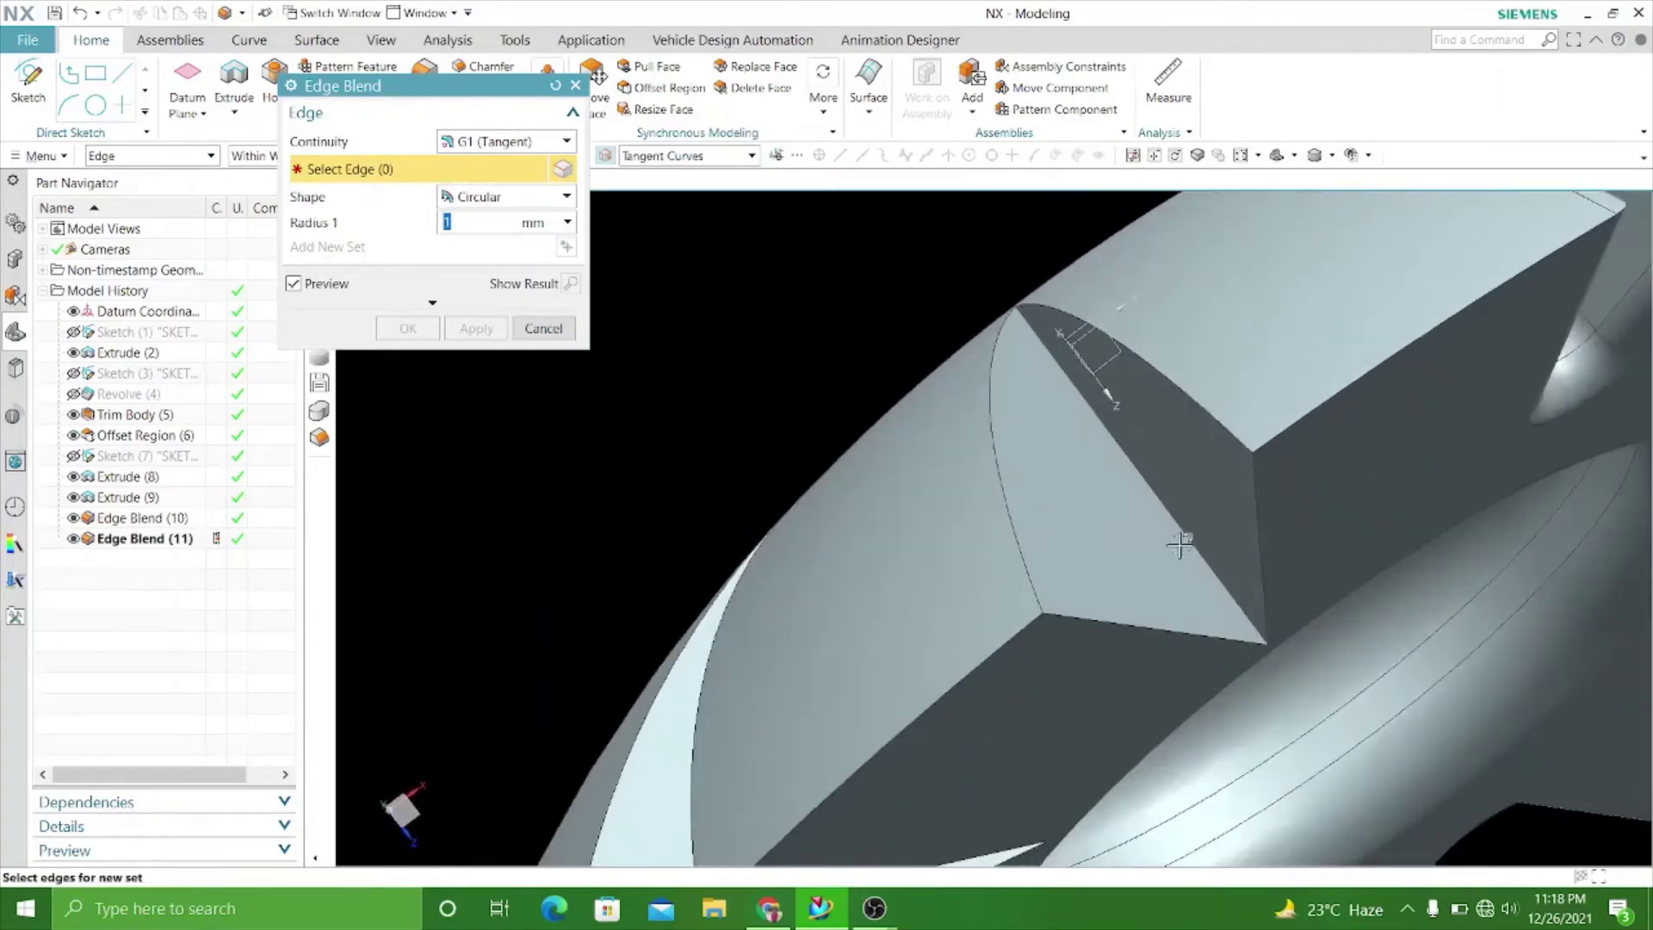
Start a new 1 mm blend on five edges of the next triangular pocket.
{"action": "left_click", "coordinate": [1193, 551]}
{"action": "left_click", "coordinate": [1162, 634]}
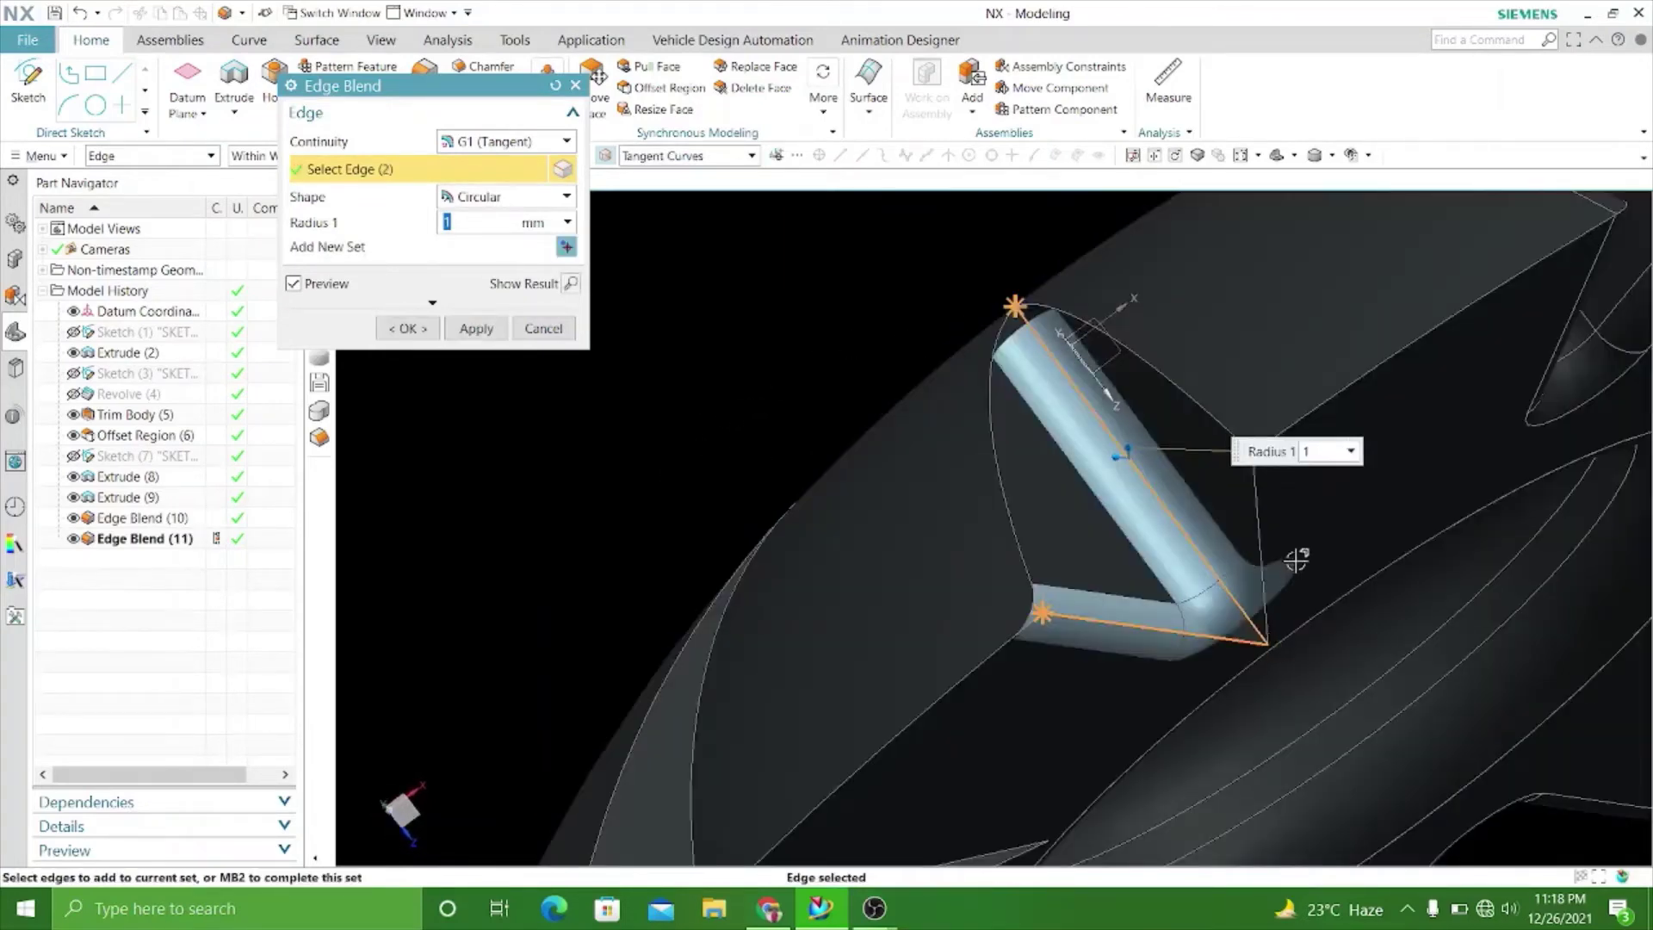
{"action": "left_click", "coordinate": [1266, 545]}
{"action": "left_click", "coordinate": [1158, 369]}
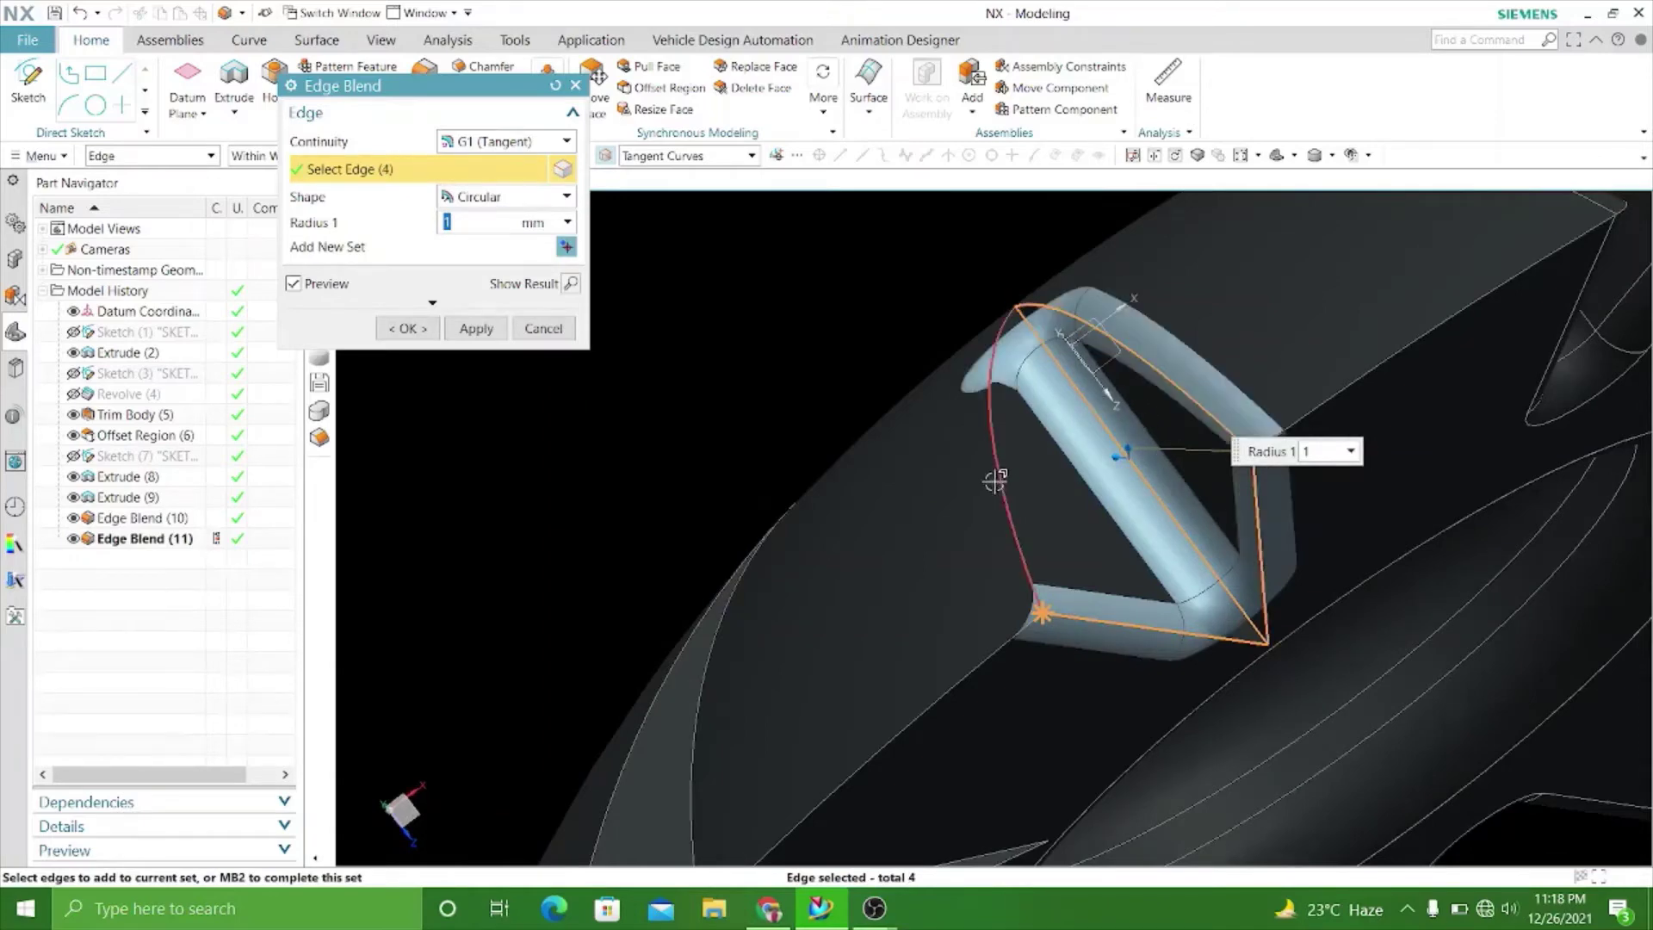
{"action": "left_click", "coordinate": [996, 480]}
{"action": "mouse_move", "coordinate": [915, 428]}
{"action": "middle_mouse_down"}
{"action": "mouse_move", "coordinate": [583, 498]}
{"action": "mouse_move", "coordinate": [643, 482]}
{"action": "mouse_move", "coordinate": [635, 453]}
{"action": "middle_mouse_up"}
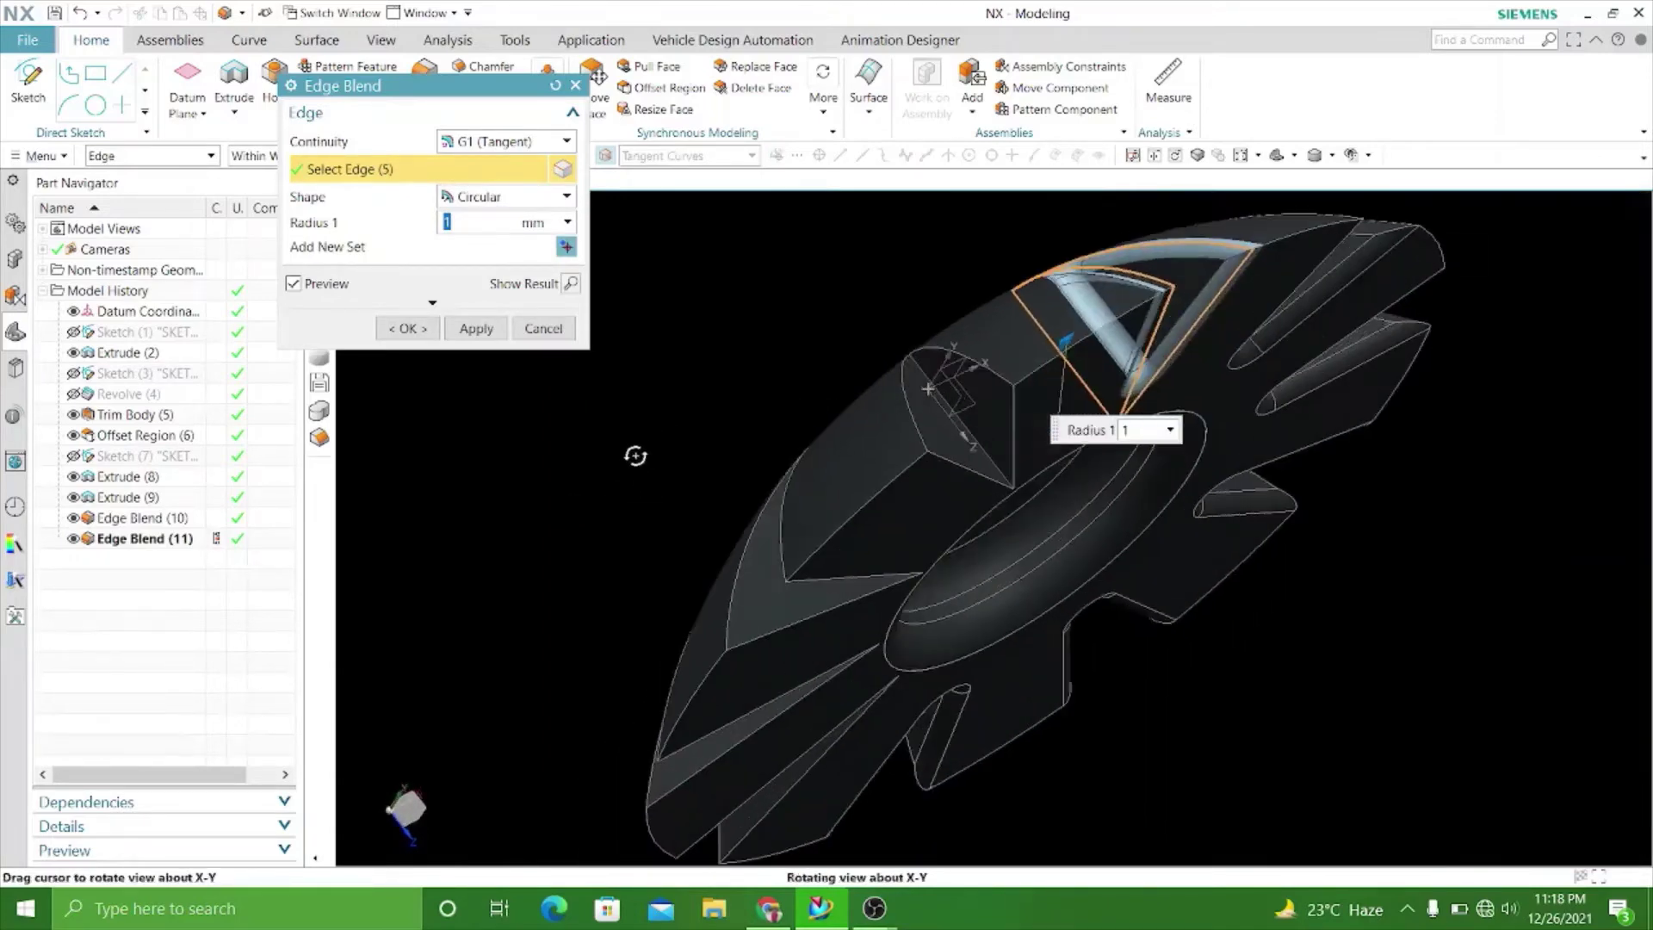
{"action": "scroll", "coordinate": [978, 413], "scroll_direction": "up", "scroll_amount": 5}
{"action": "scroll", "coordinate": [940, 457], "scroll_direction": "up", "scroll_amount": 3}
Add further pocket edges, including a curved edge and a top corner edge, to the blend.
{"action": "left_click", "coordinate": [934, 456]}
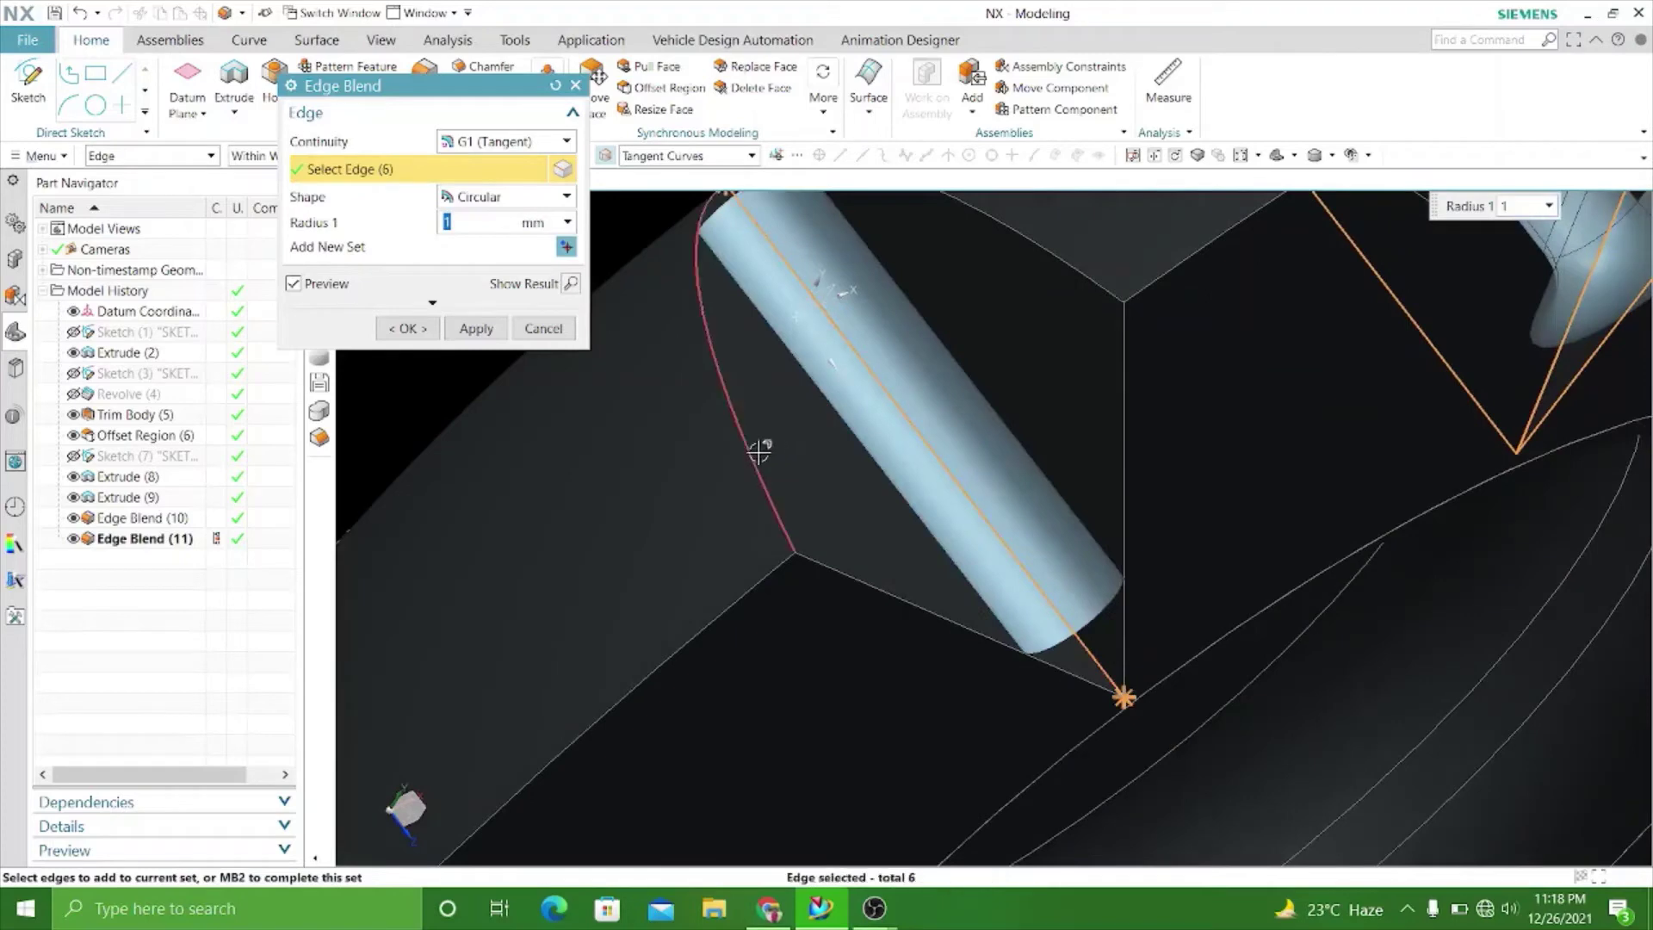
{"action": "left_click", "coordinate": [758, 451]}
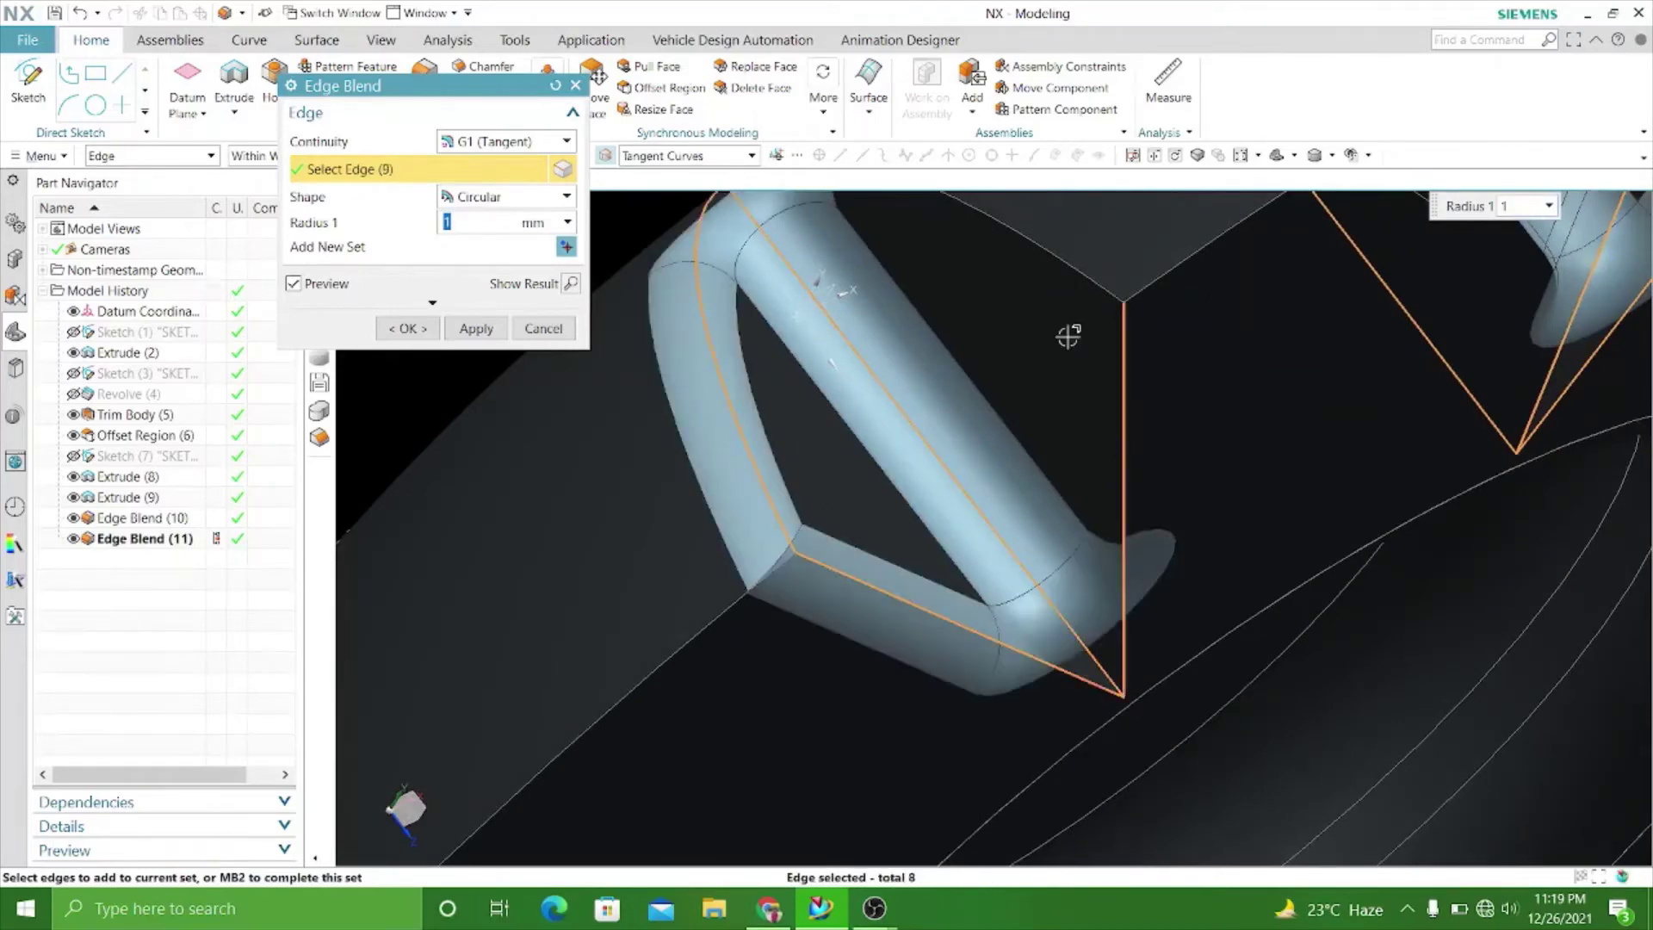
{"action": "left_click", "coordinate": [1078, 270]}
{"action": "scroll", "coordinate": [1163, 275], "scroll_direction": "down", "scroll_amount": 3}
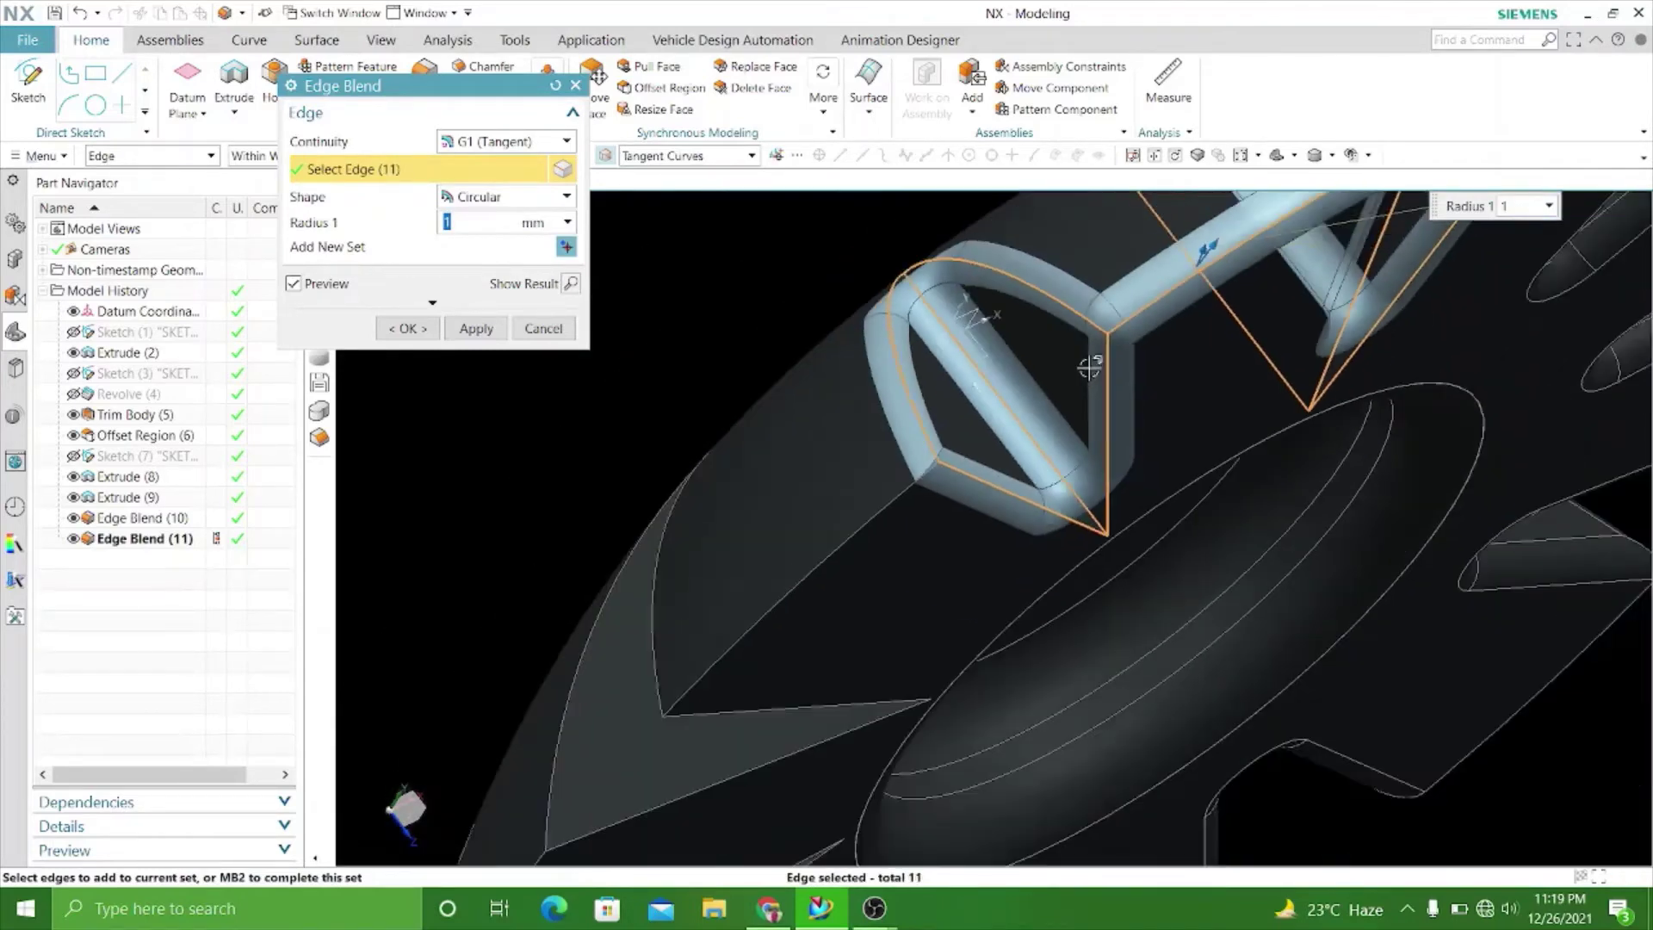
{"action": "scroll", "coordinate": [1072, 362], "scroll_direction": "down", "scroll_amount": 3}
{"action": "middle_click_drag", "start_coordinate": [732, 469], "coordinate": [757, 435]}
{"action": "scroll", "coordinate": [1040, 414], "scroll_direction": "up", "scroll_amount": 5}
{"action": "scroll", "coordinate": [1063, 439], "scroll_direction": "up", "scroll_amount": 3}
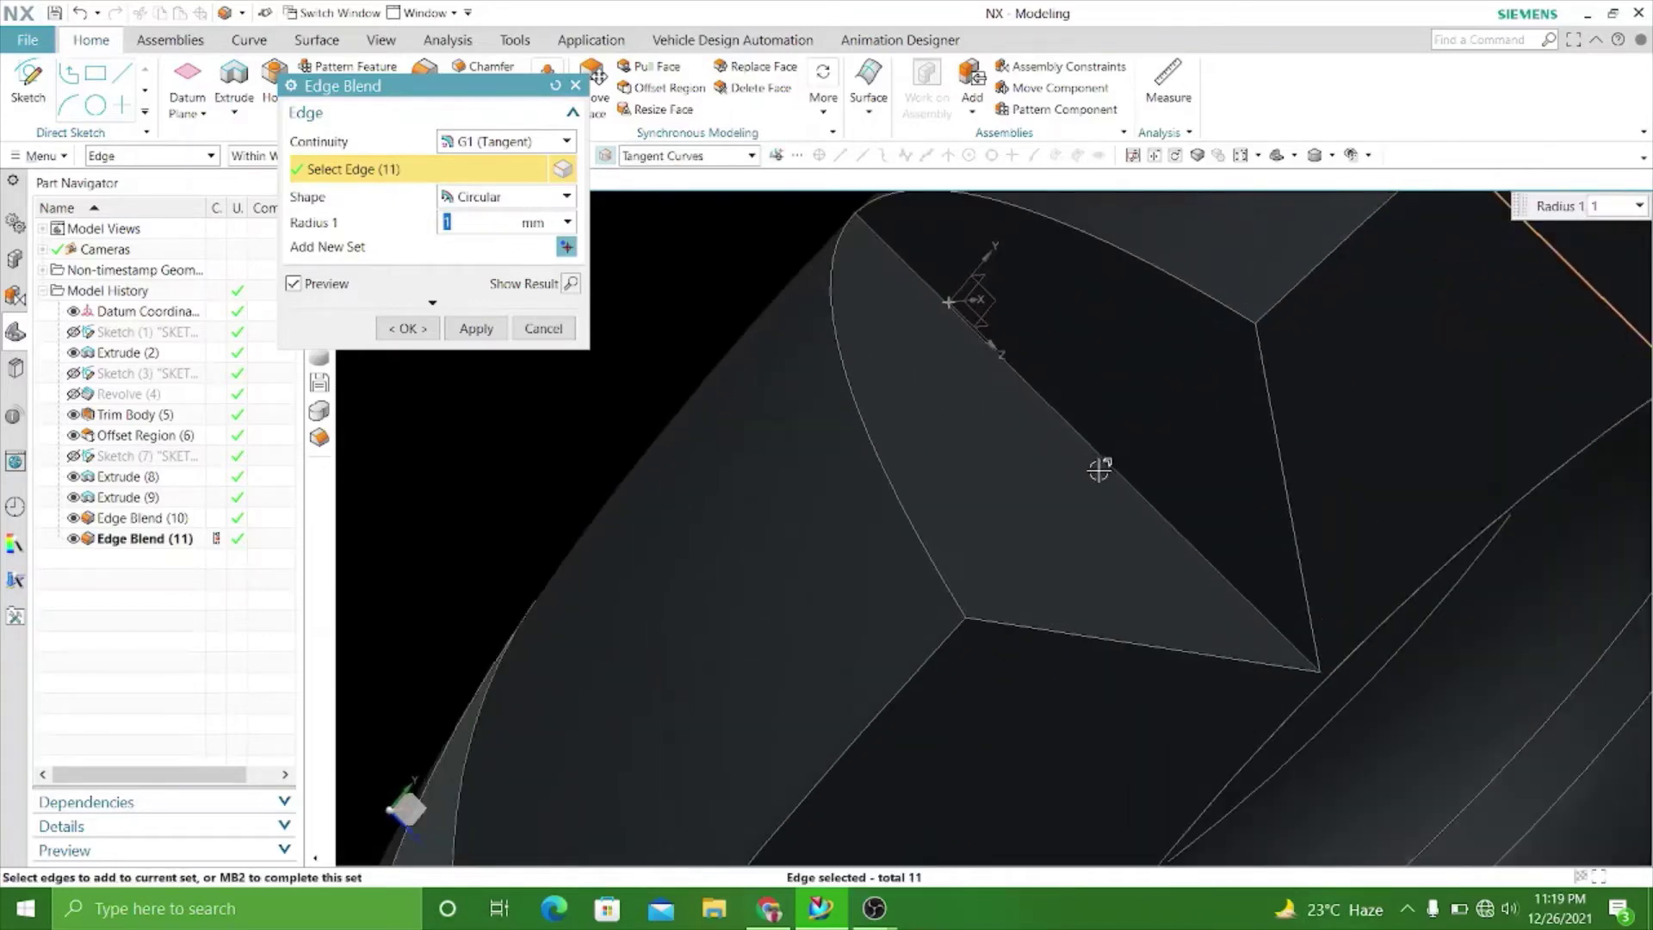
Add six more pocket edges and apply the 1 mm blend to all eighteen.
{"action": "left_click", "coordinate": [1119, 469]}
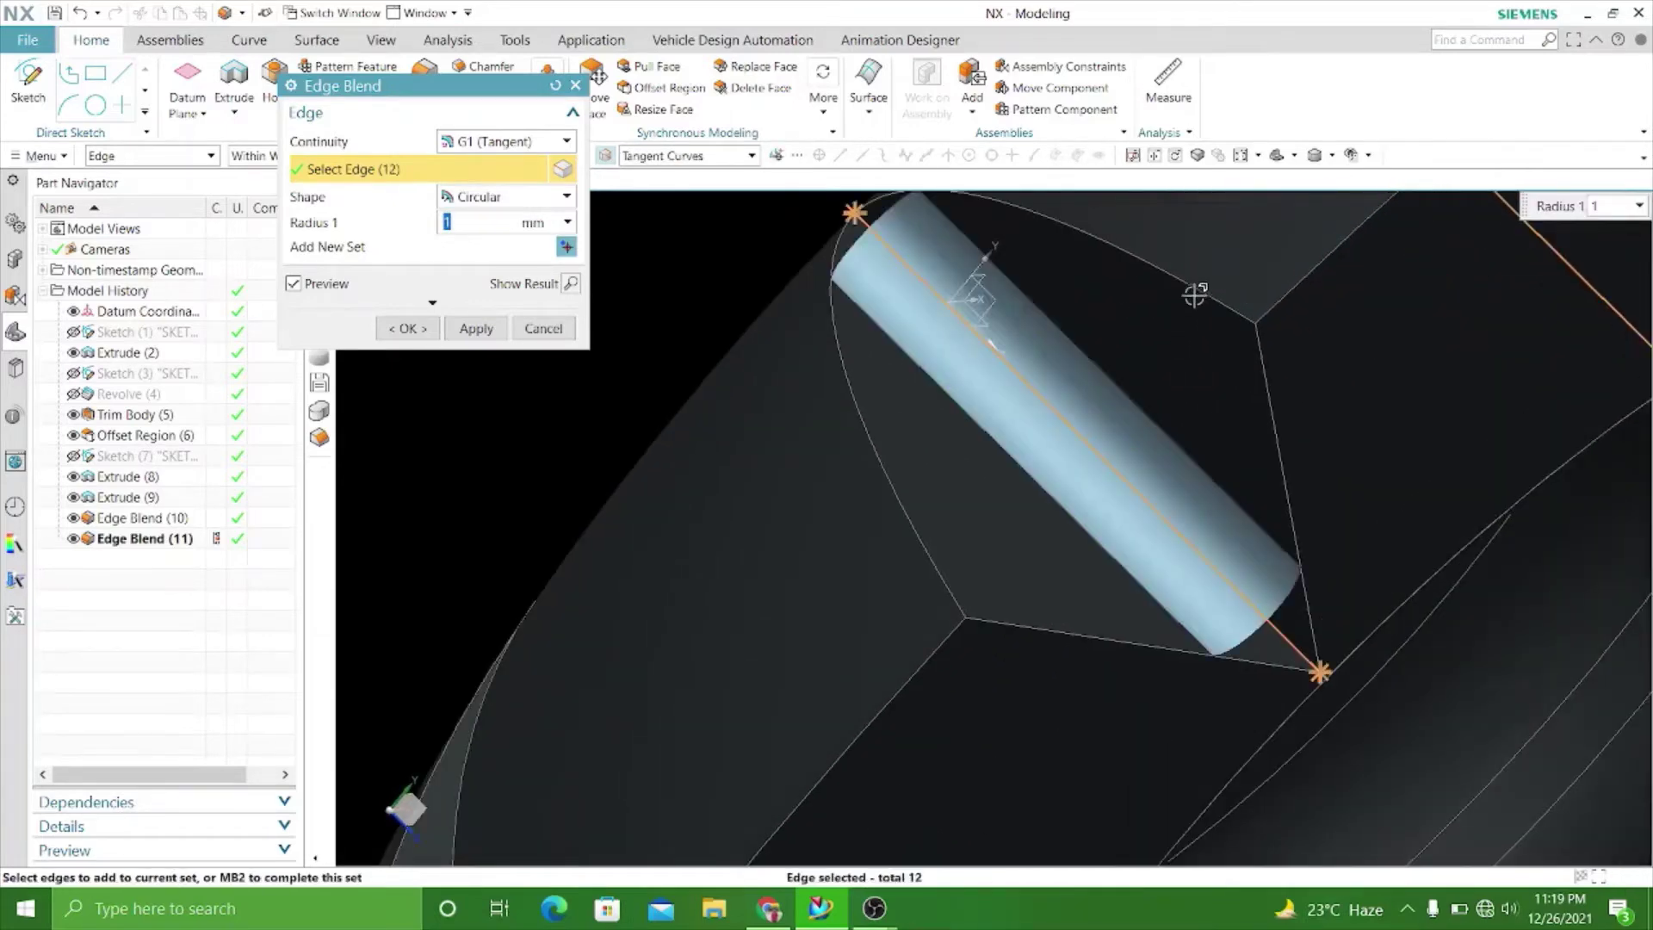
{"action": "left_click", "coordinate": [1272, 417]}
{"action": "left_click", "coordinate": [1321, 270]}
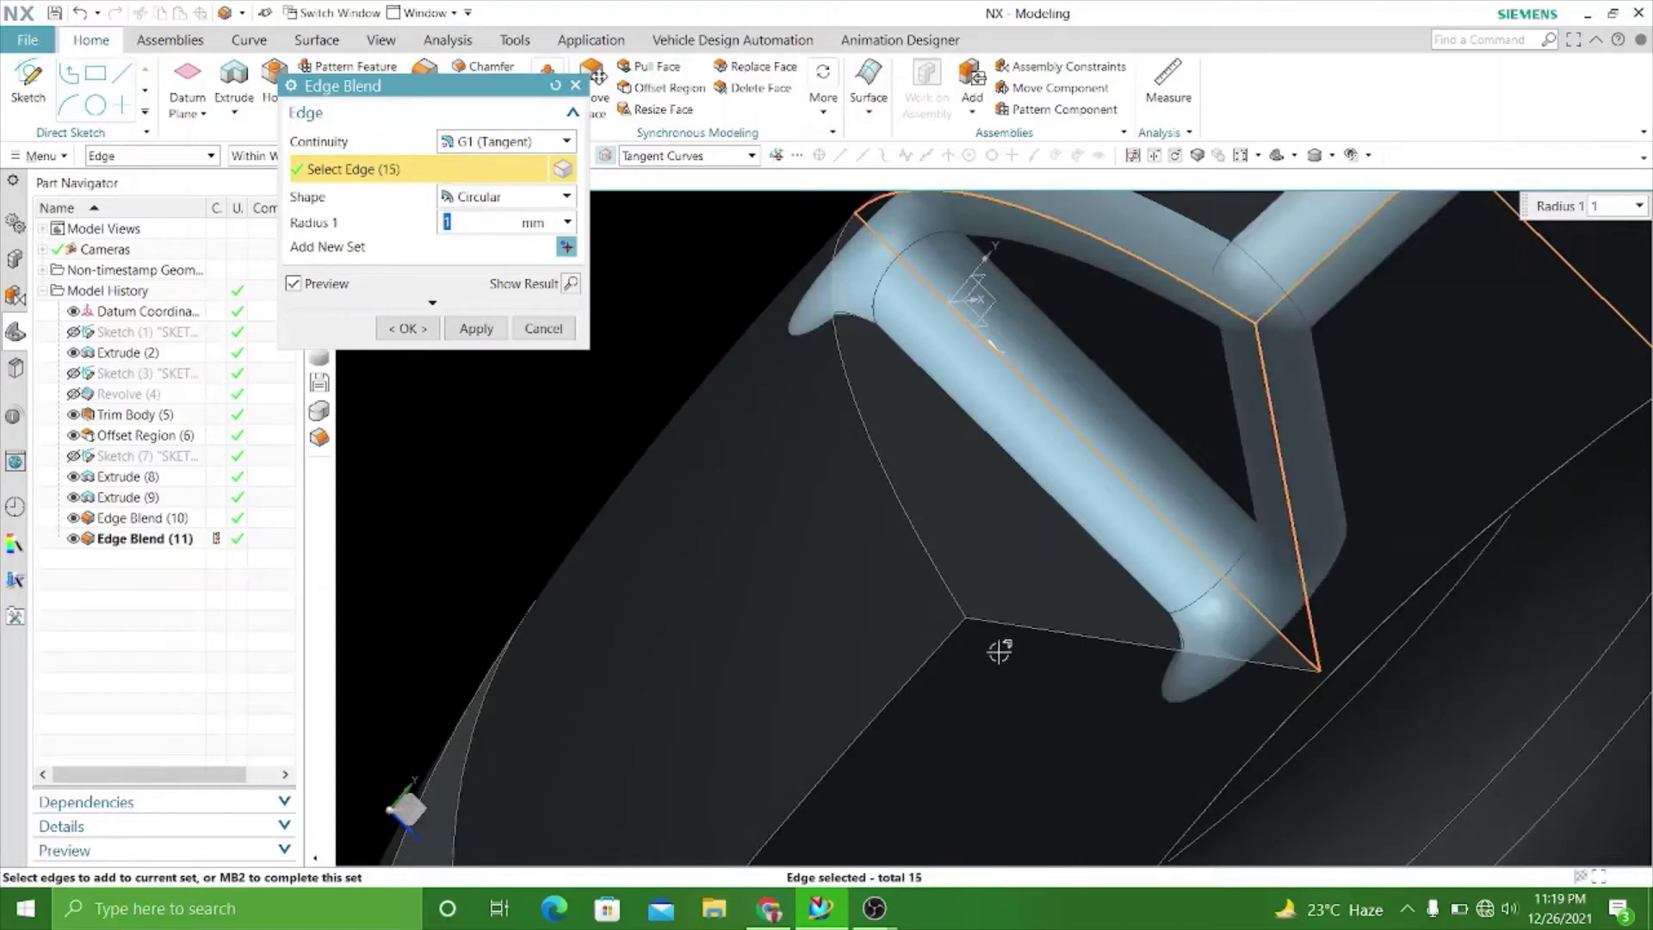
{"action": "left_click", "coordinate": [924, 670]}
{"action": "left_click", "coordinate": [910, 529]}
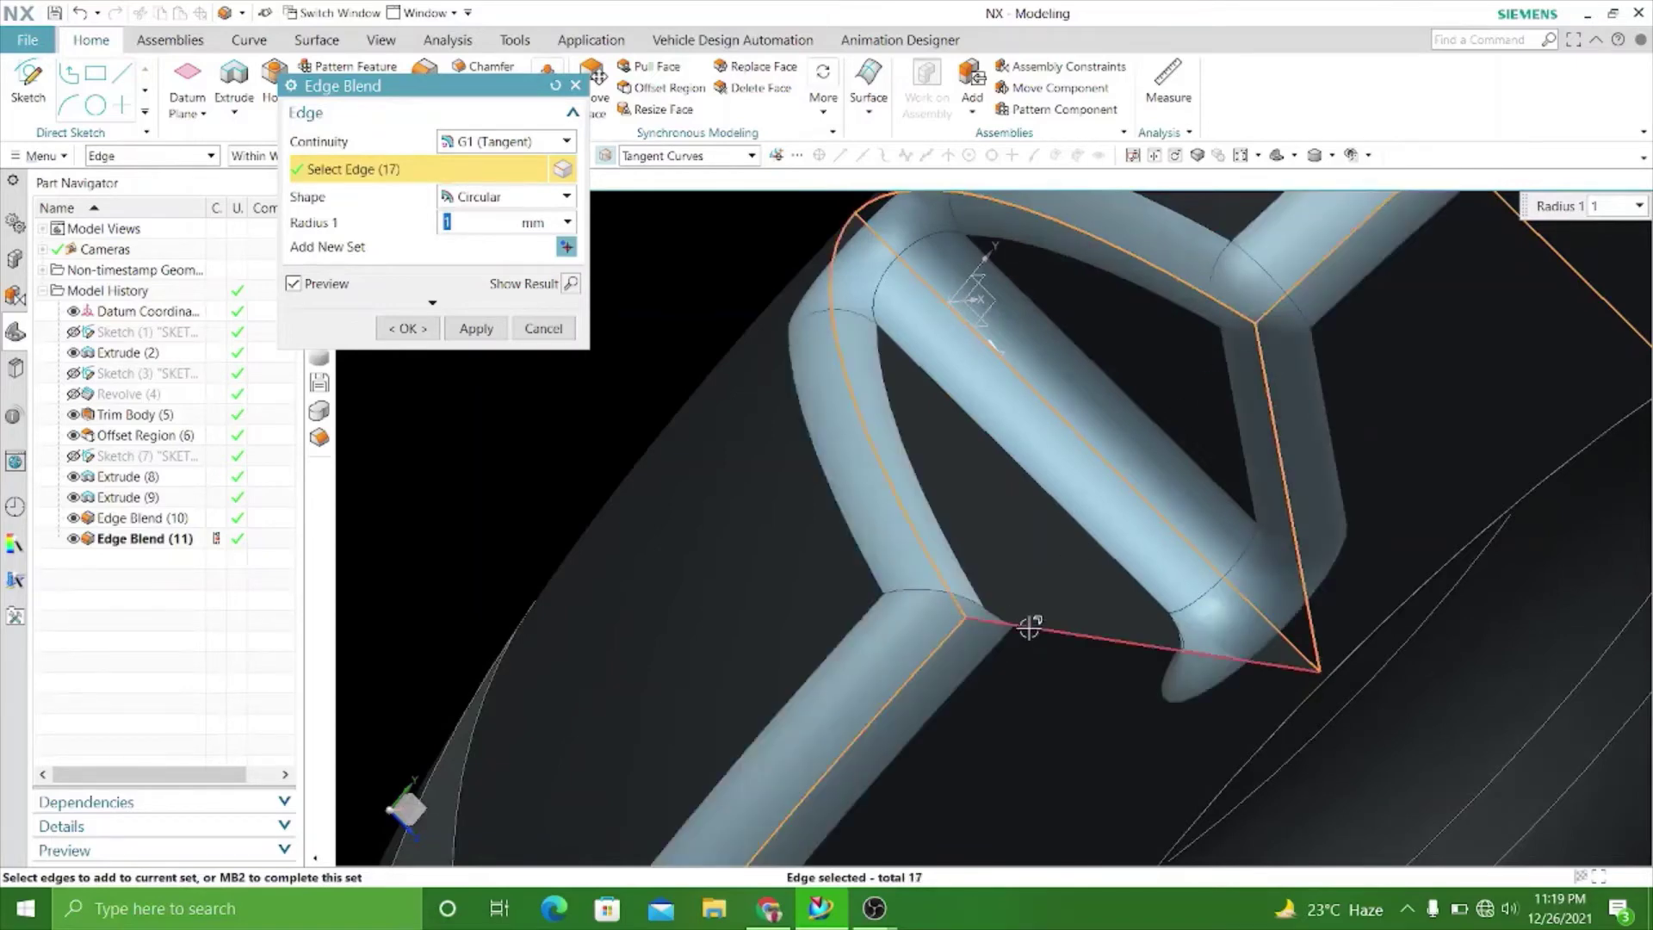
{"action": "left_click", "coordinate": [1030, 627]}
{"action": "scroll", "coordinate": [860, 472], "scroll_direction": "down", "scroll_amount": 3}
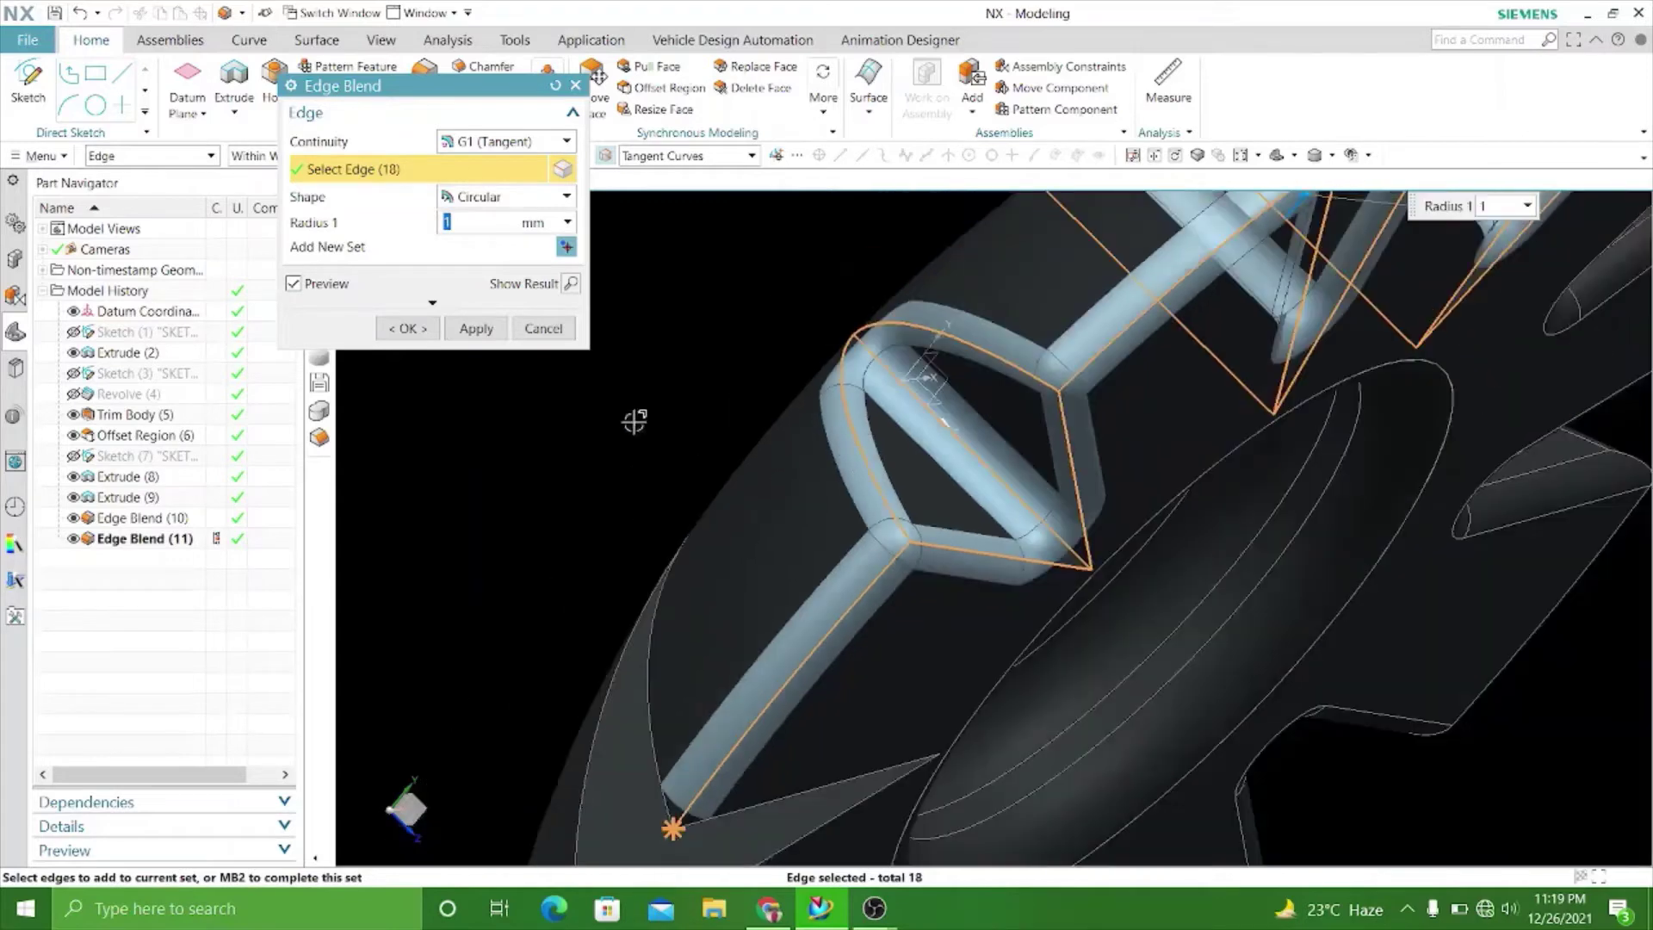
{"action": "left_click", "coordinate": [475, 329]}
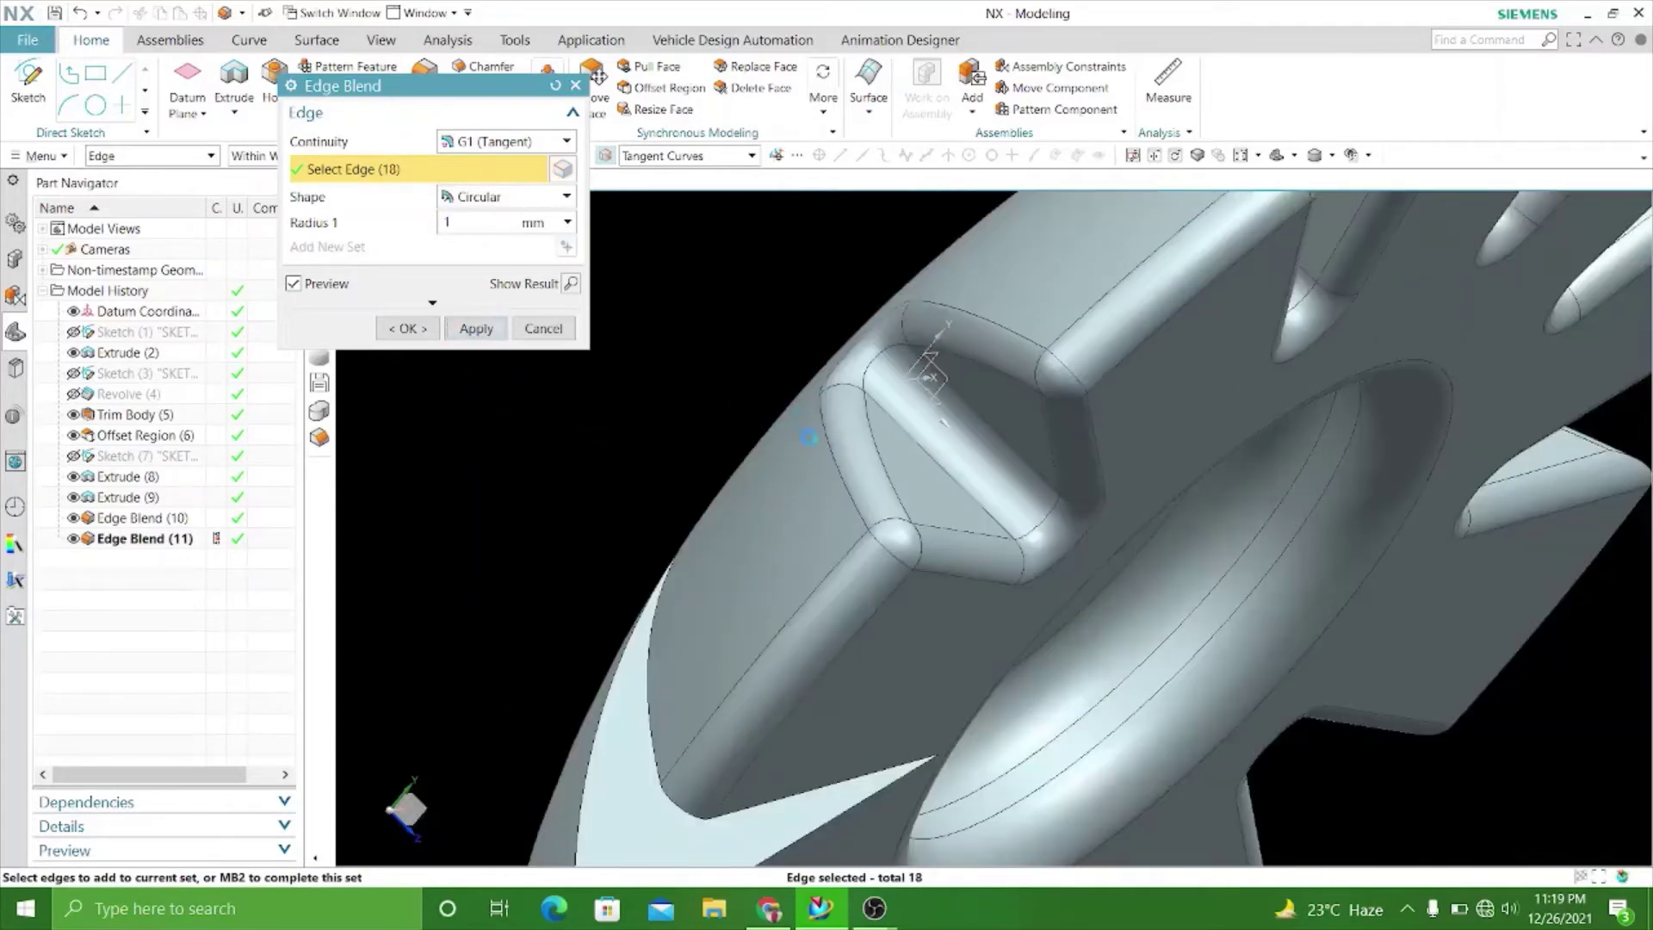
Start another 1 mm blend with two edges of the next triangular pocket.
{"action": "scroll", "coordinate": [714, 441], "scroll_direction": "down", "scroll_amount": 3}
{"action": "mouse_move", "coordinate": [712, 442]}
{"action": "middle_mouse_down"}
{"action": "mouse_move", "coordinate": [761, 489]}
{"action": "mouse_move", "coordinate": [752, 447]}
{"action": "middle_mouse_up"}
{"action": "scroll", "coordinate": [954, 613], "scroll_direction": "up", "scroll_amount": 3}
{"action": "scroll", "coordinate": [955, 613], "scroll_direction": "up", "scroll_amount": 2}
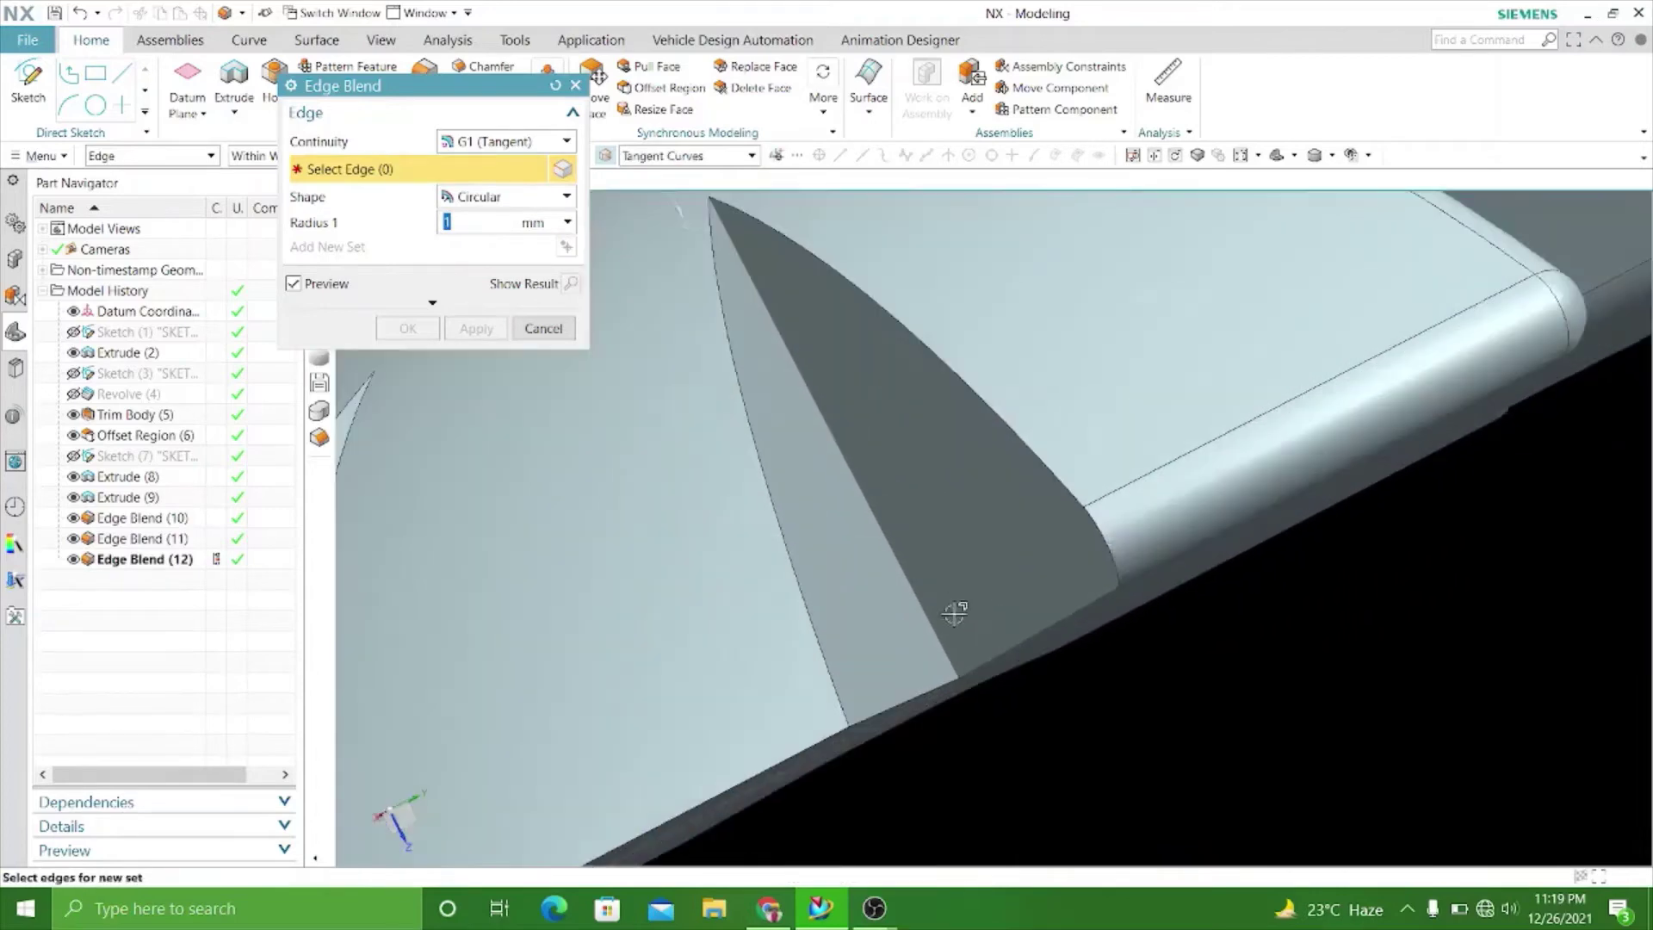
{"action": "scroll", "coordinate": [1043, 714], "scroll_direction": "down", "scroll_amount": 5}
{"action": "middle_click_drag", "start_coordinate": [1040, 713], "coordinate": [1033, 702]}
{"action": "scroll", "coordinate": [902, 512], "scroll_direction": "up", "scroll_amount": 4}
{"action": "left_click", "coordinate": [903, 509]}
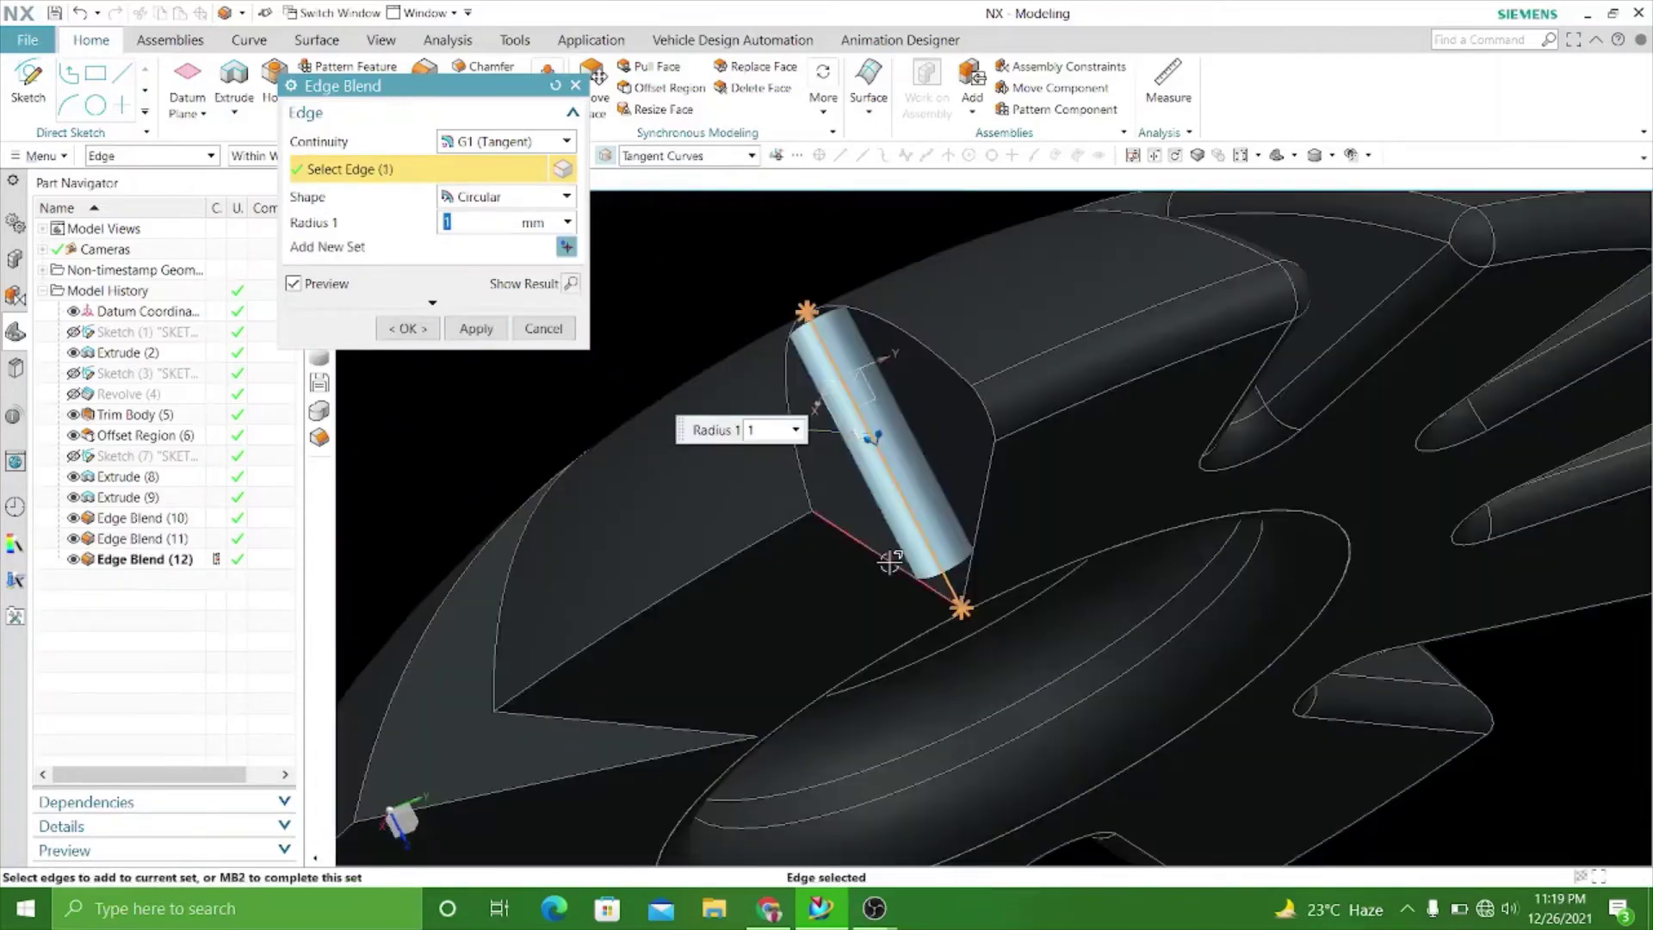
{"action": "left_click", "coordinate": [801, 476]}
{"action": "scroll", "coordinate": [800, 476], "scroll_direction": "down", "scroll_amount": 3}
Add the other pocket's diagonal, bottom, vertical, curved and pointed edges to the blend.
{"action": "middle_click_drag", "start_coordinate": [487, 564], "coordinate": [572, 531]}
{"action": "middle_click_drag", "start_coordinate": [833, 358], "coordinate": [786, 342]}
{"action": "scroll", "coordinate": [879, 508], "scroll_direction": "up", "scroll_amount": 2}
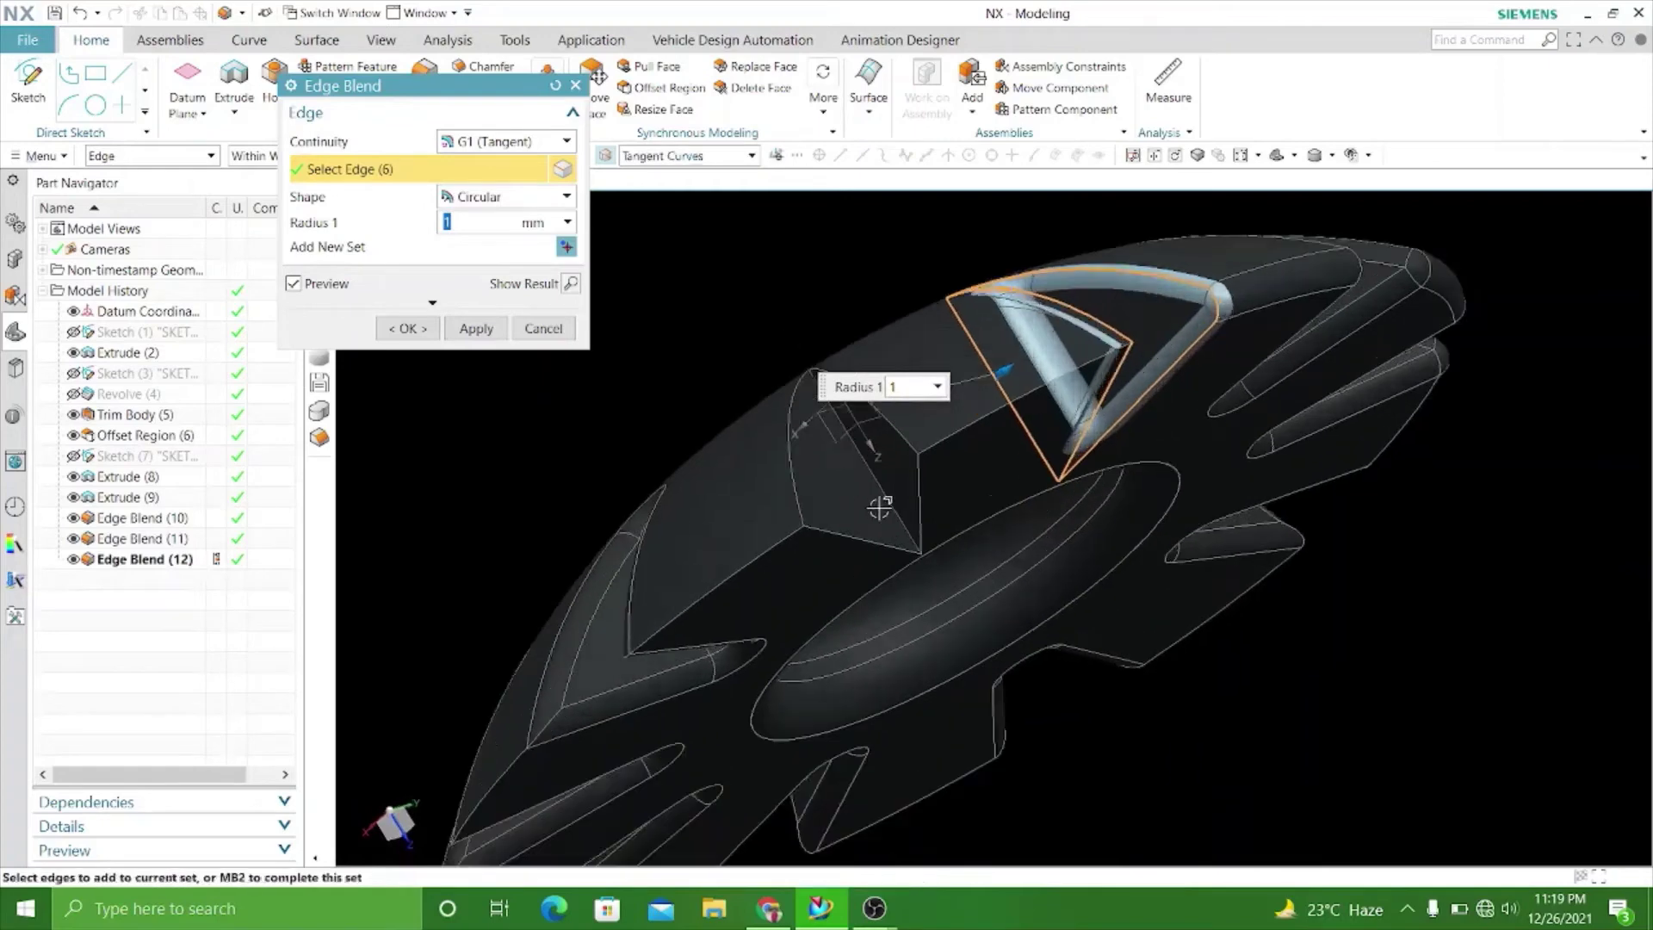
{"action": "scroll", "coordinate": [878, 507], "scroll_direction": "up", "scroll_amount": 3}
{"action": "left_click", "coordinate": [902, 565]}
{"action": "left_click", "coordinate": [886, 594]}
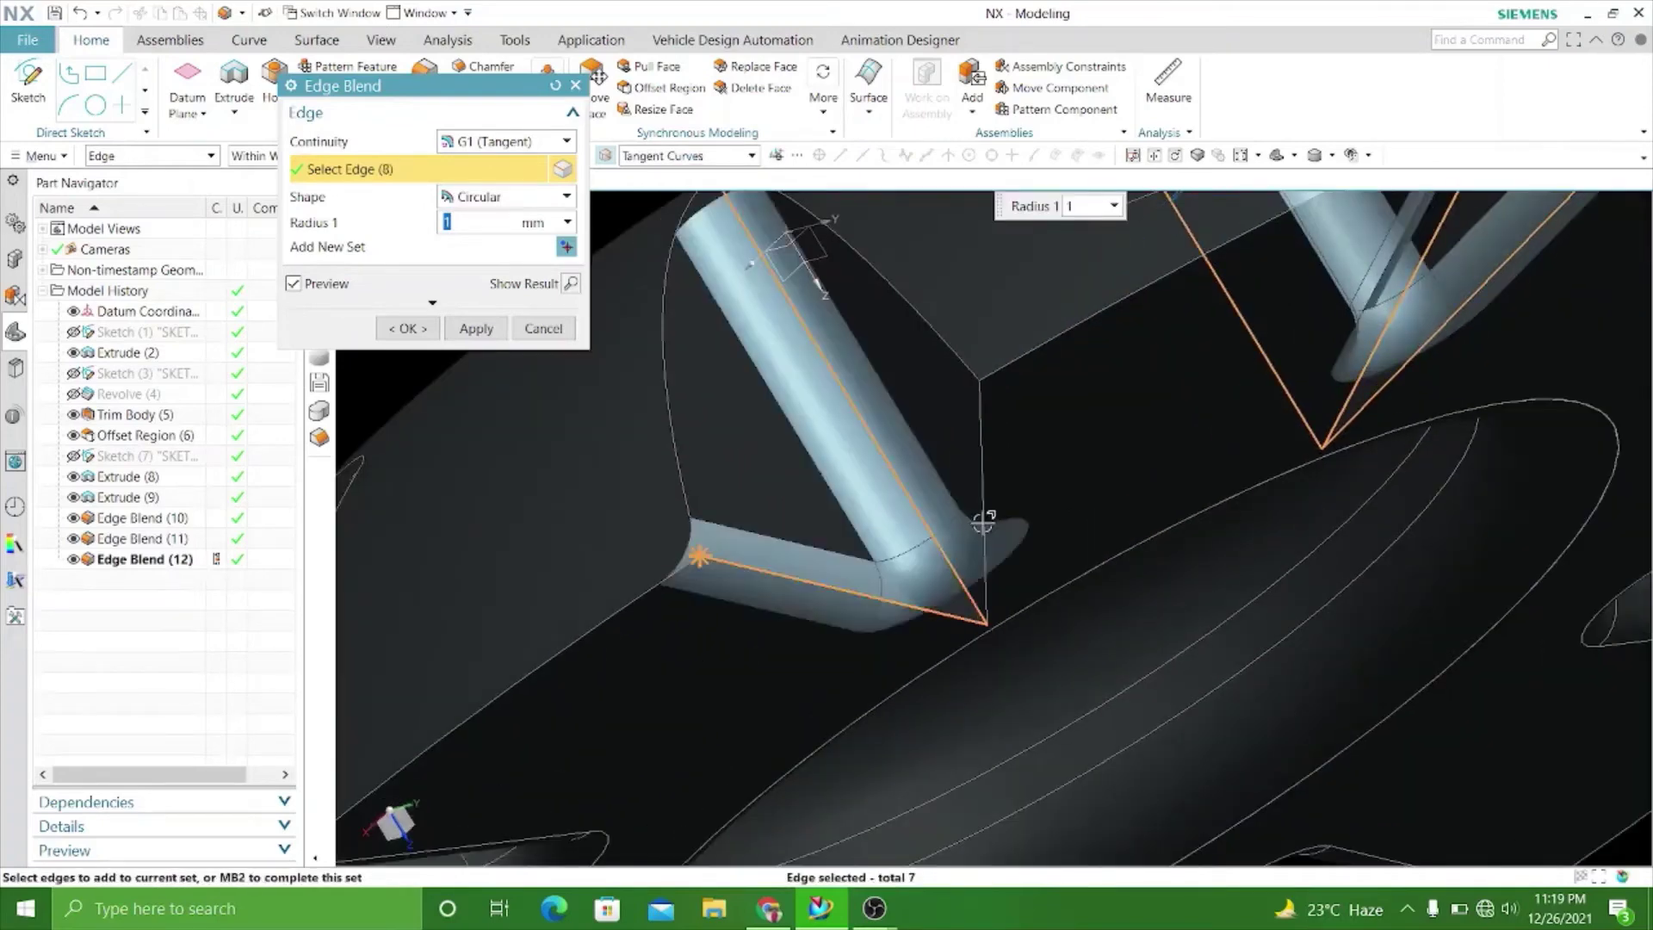
{"action": "left_click", "coordinate": [964, 405]}
{"action": "left_click", "coordinate": [918, 312]}
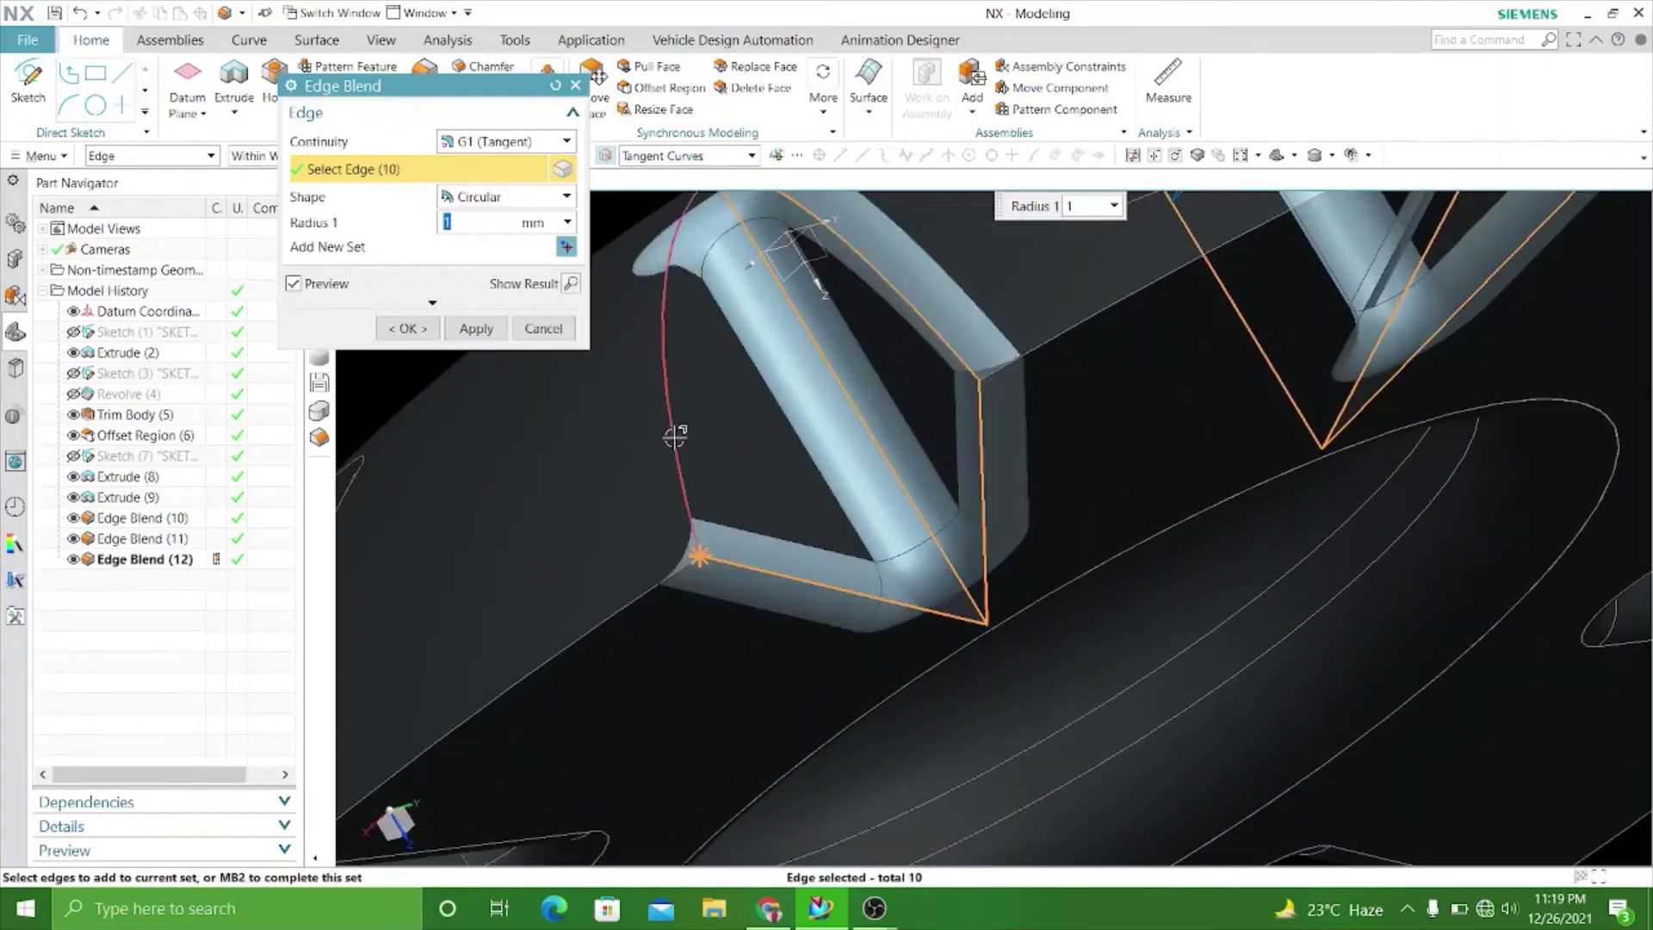
{"action": "left_click", "coordinate": [675, 438]}
{"action": "left_click", "coordinate": [1084, 328]}
Add the pointed edge chain and apply the 1 mm blend to fifteen edges as Edge Blend (12).
{"action": "scroll", "coordinate": [1036, 384], "scroll_direction": "down", "scroll_amount": 3}
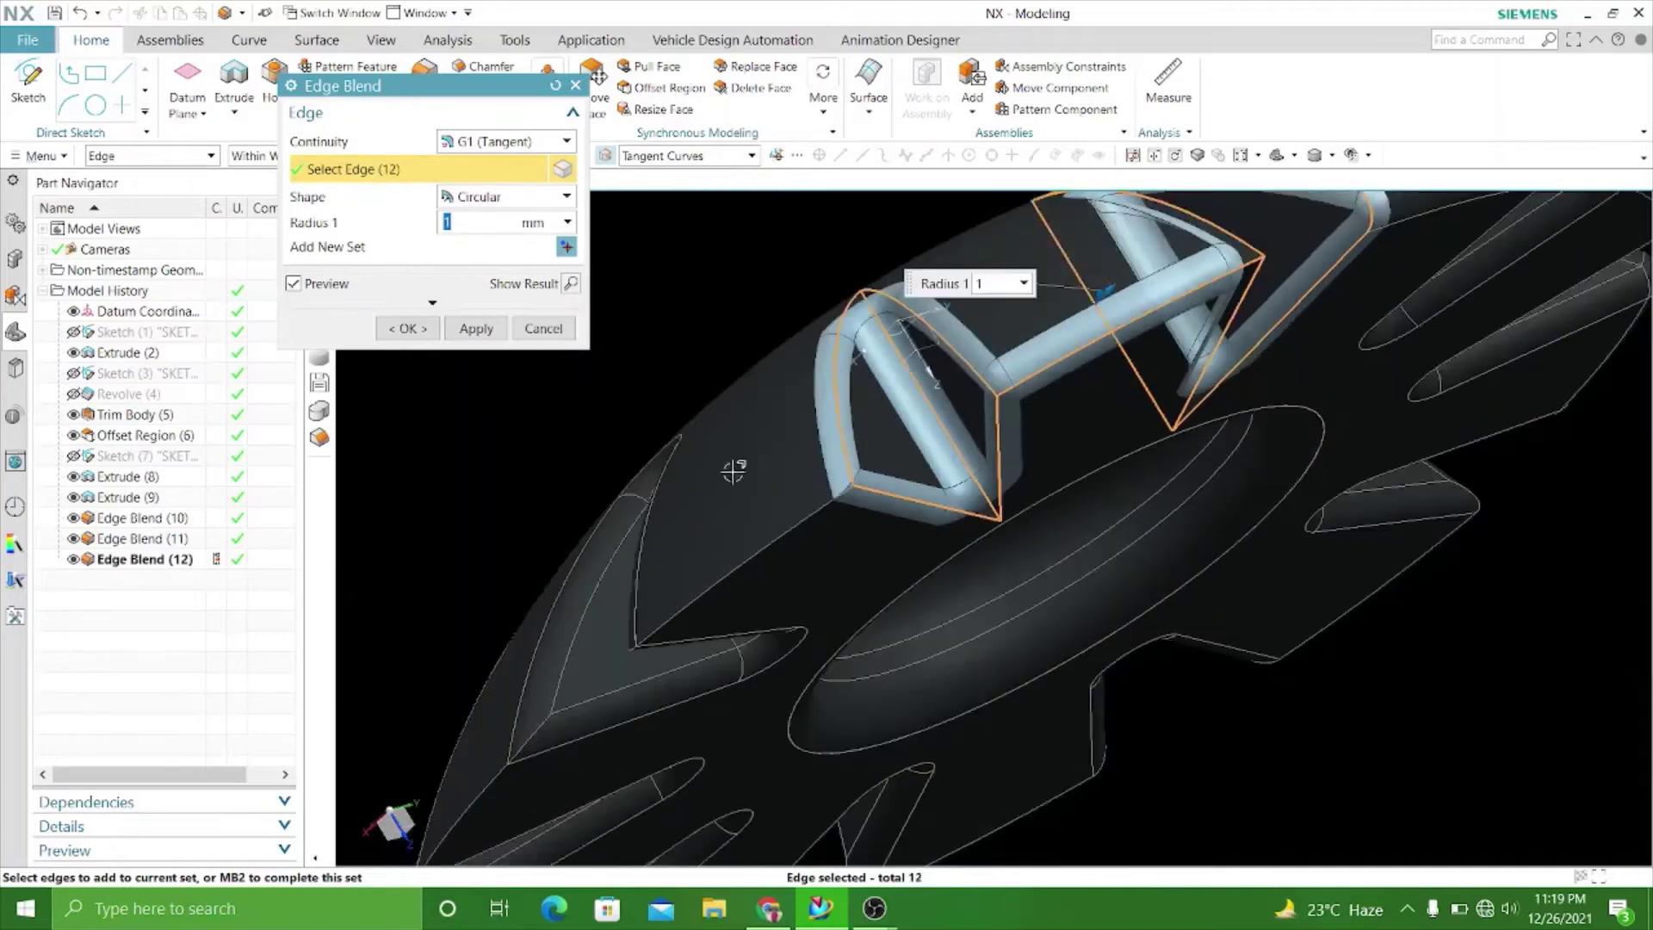
{"action": "middle_click_drag", "start_coordinate": [526, 496], "coordinate": [654, 413]}
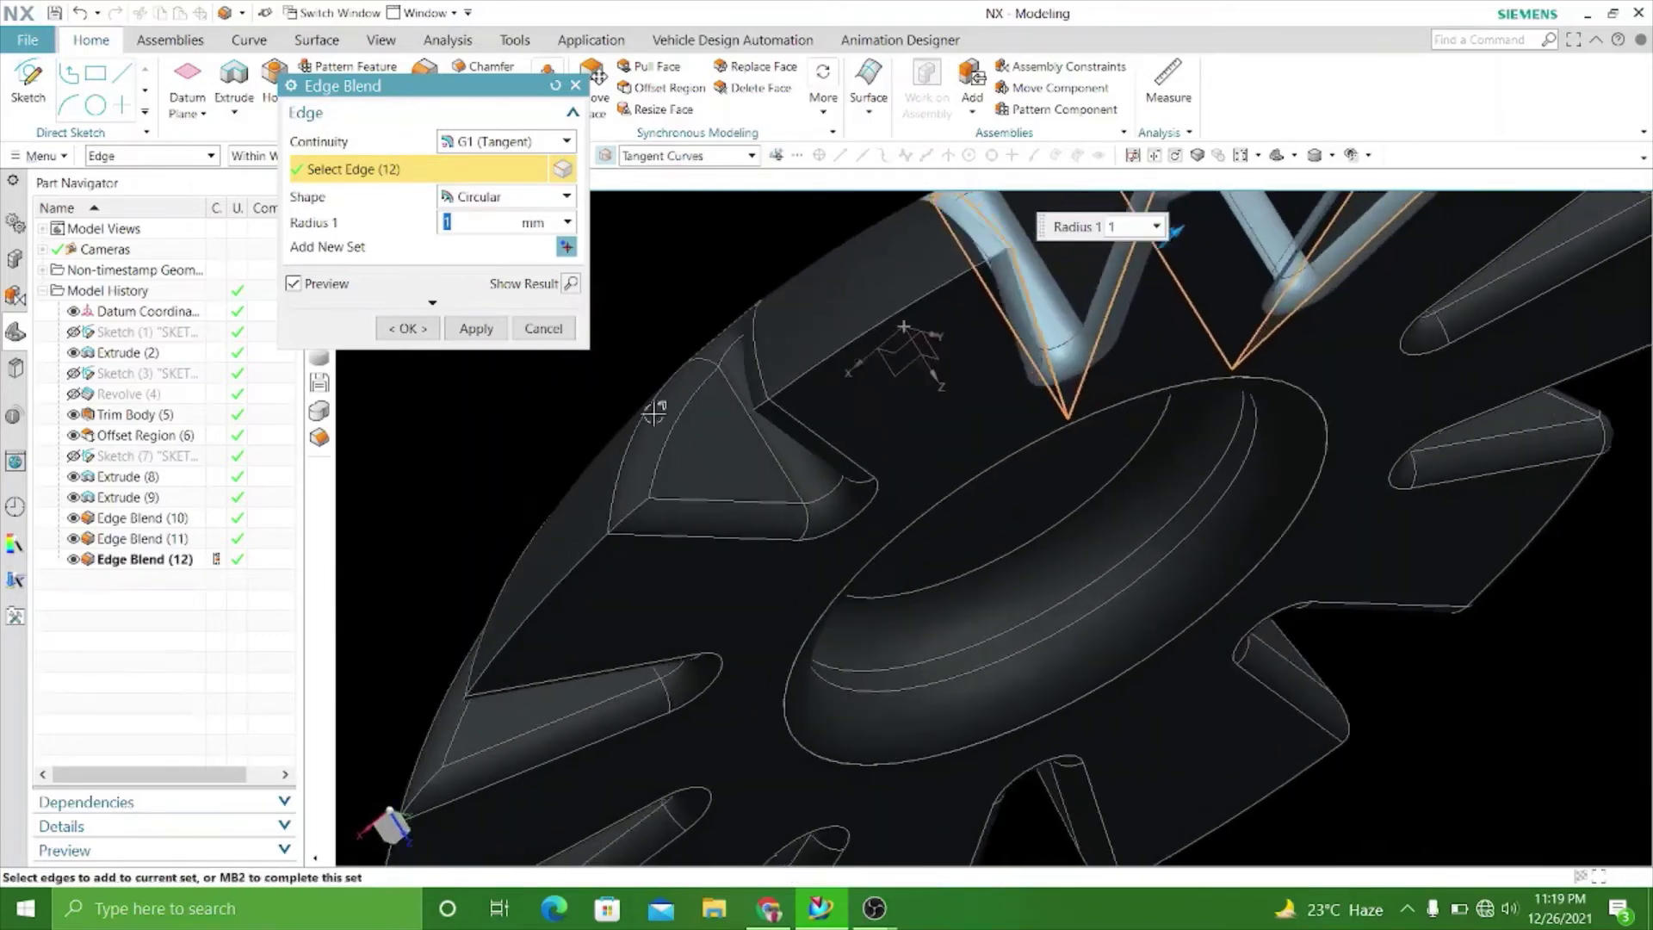
{"action": "left_click", "coordinate": [822, 366]}
{"action": "scroll", "coordinate": [861, 439], "scroll_direction": "down", "scroll_amount": 3}
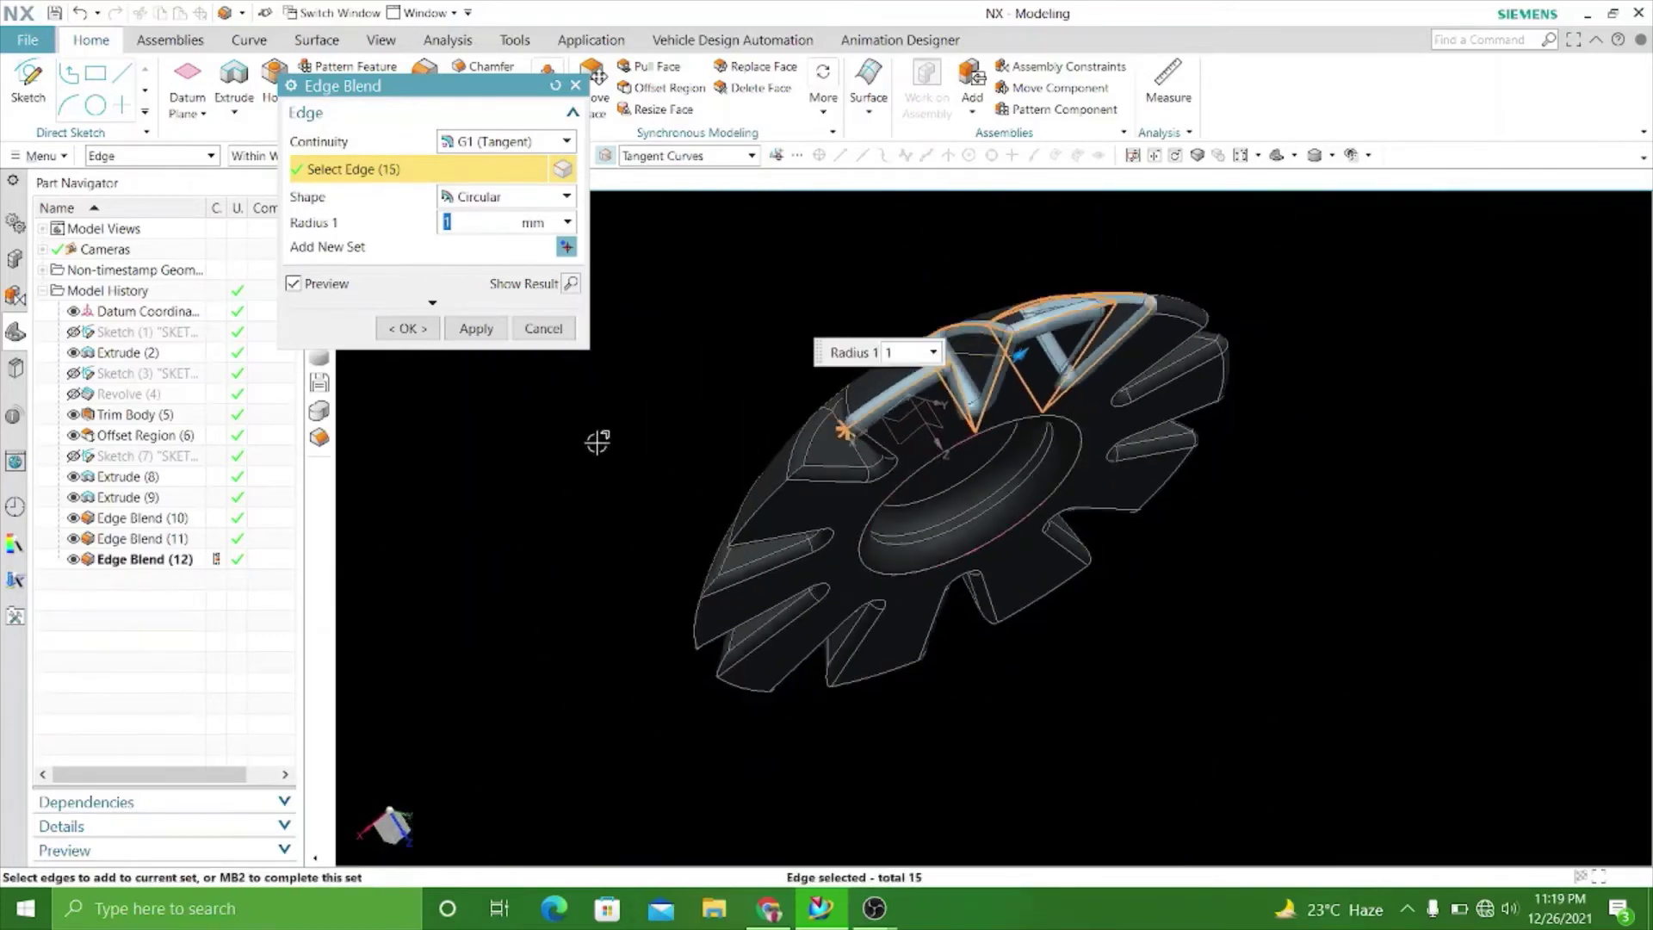
{"action": "left_click", "coordinate": [471, 330]}
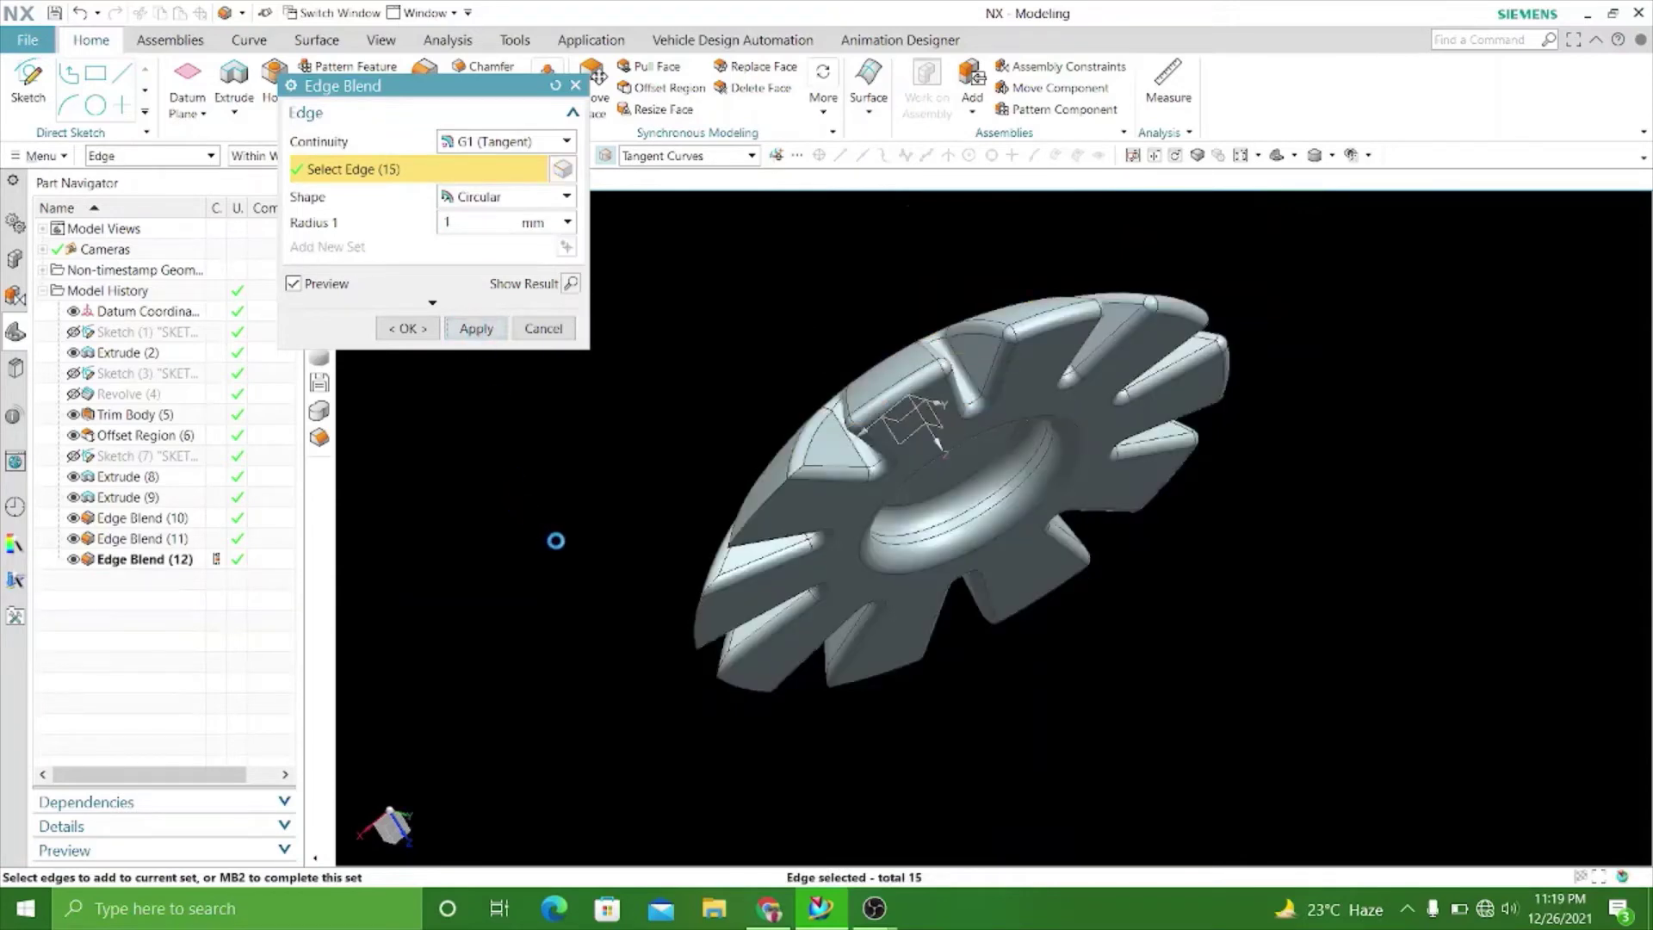
{"action": "middle_click_drag", "start_coordinate": [579, 539], "coordinate": [610, 511]}
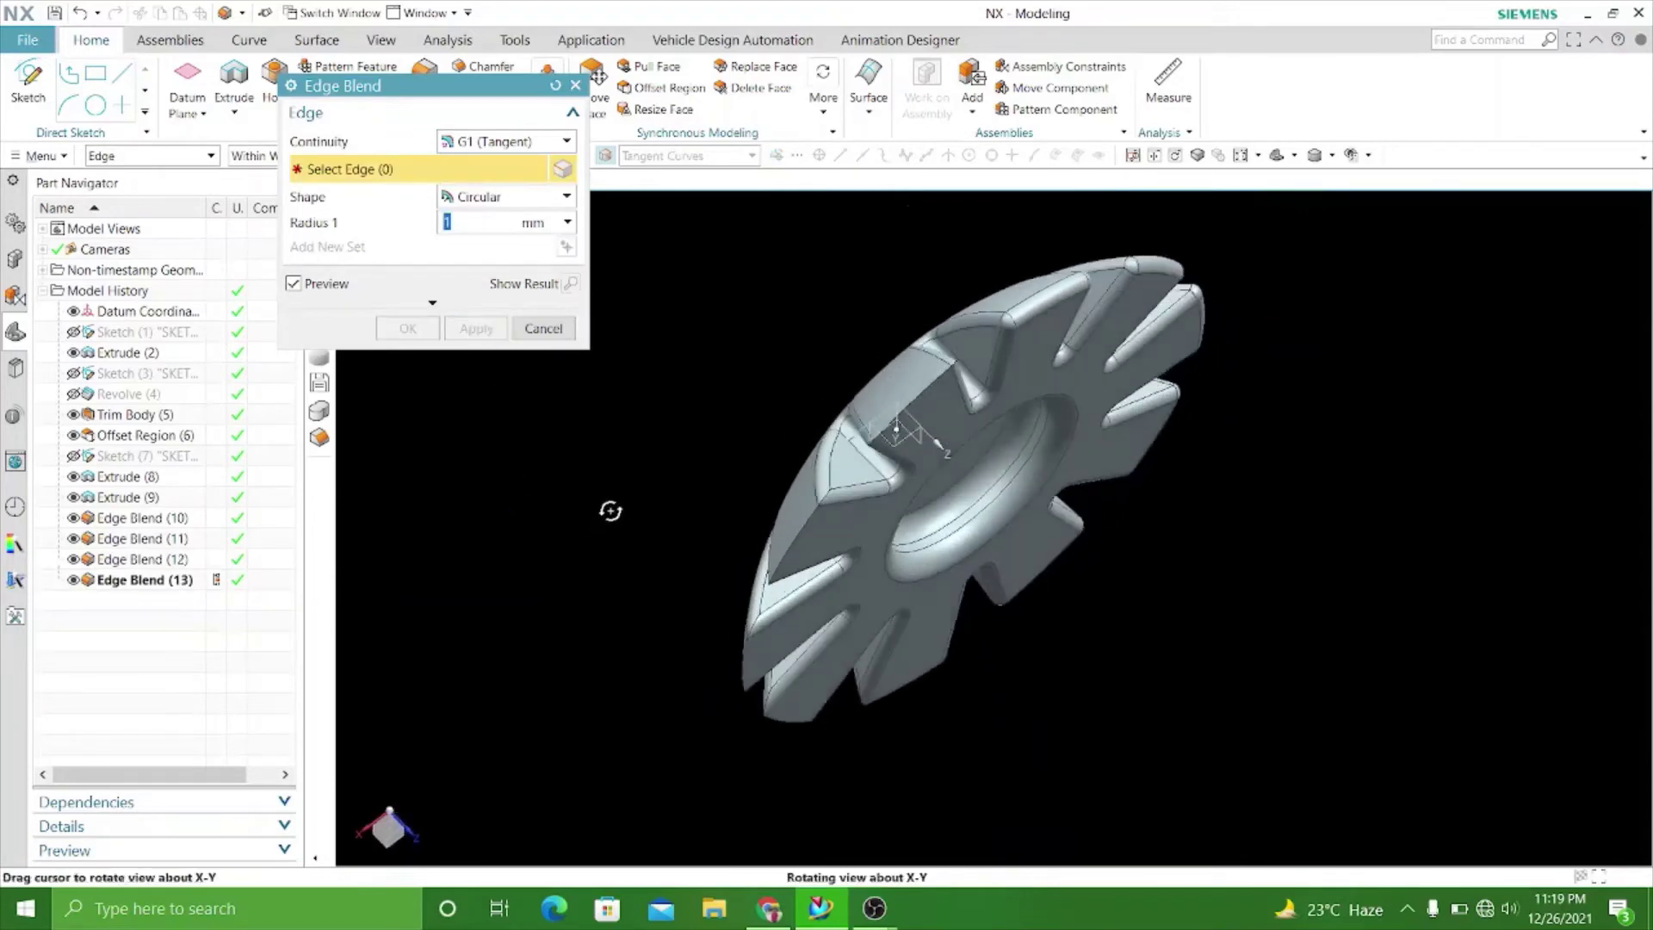
Select the first three tooth edge chains for a 1 mm edge blend.
{"action": "left_click", "coordinate": [935, 391]}
{"action": "scroll", "coordinate": [792, 525], "scroll_direction": "up", "scroll_amount": 2}
{"action": "left_click", "coordinate": [807, 556]}
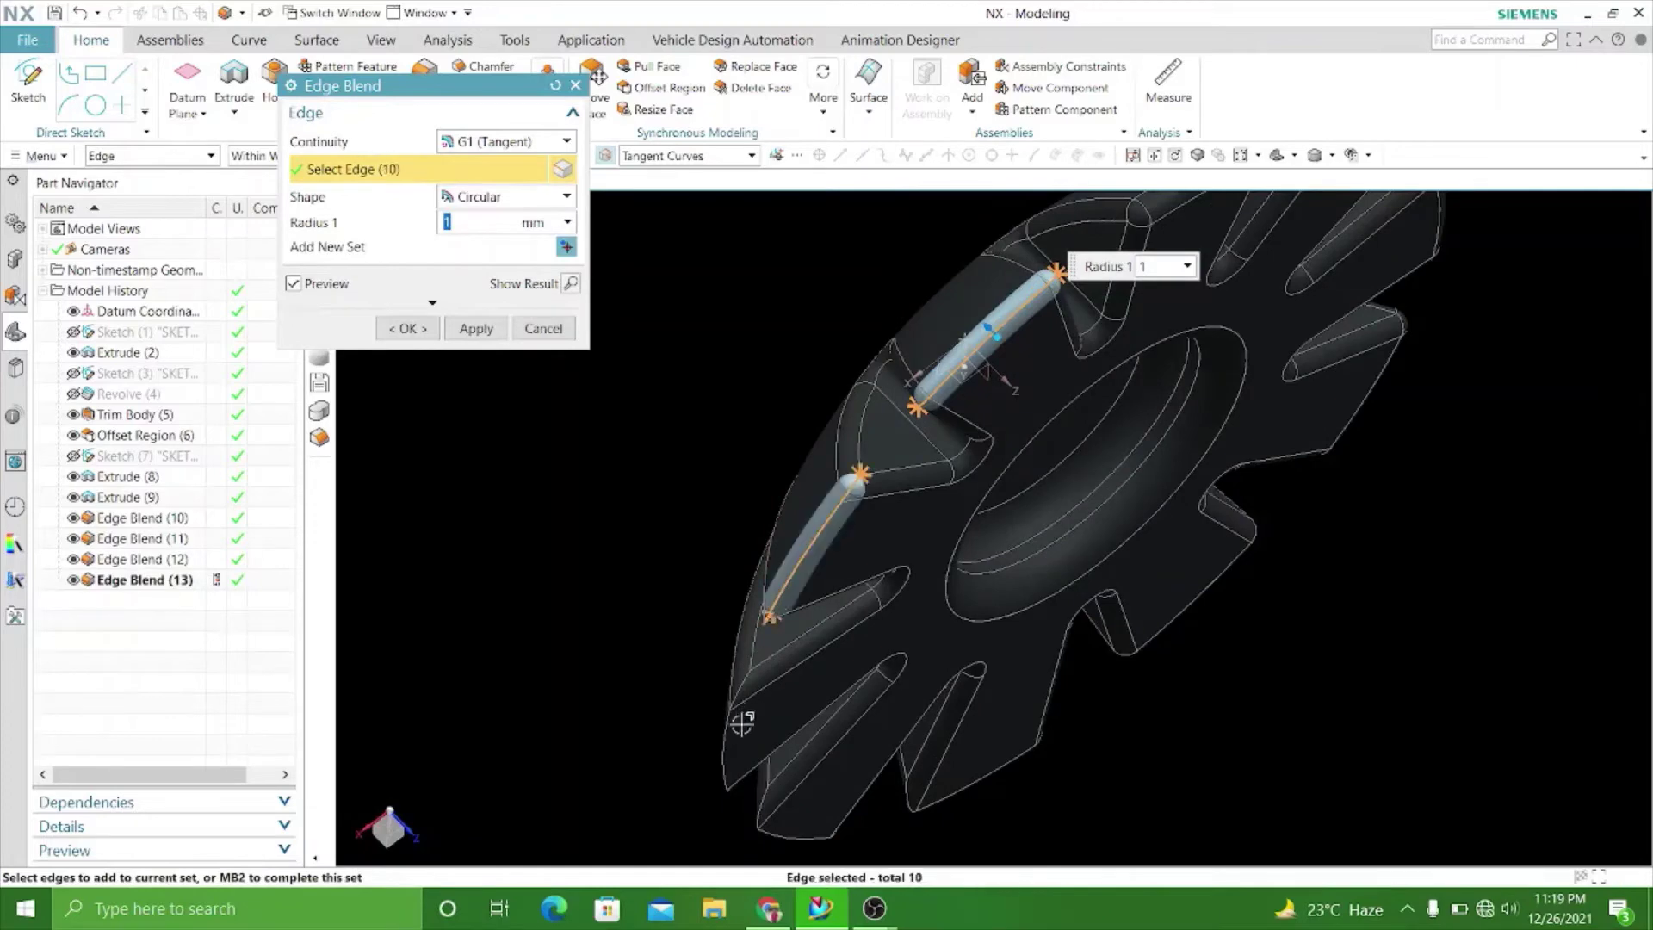
{"action": "left_click", "coordinate": [724, 730]}
{"action": "scroll", "coordinate": [509, 668], "scroll_direction": "down", "scroll_amount": 3}
{"action": "mouse_move", "coordinate": [509, 668]}
{"action": "middle_mouse_down"}
{"action": "mouse_move", "coordinate": [669, 581]}
{"action": "mouse_move", "coordinate": [701, 609]}
{"action": "middle_mouse_up"}
{"action": "scroll", "coordinate": [829, 756], "scroll_direction": "up", "scroll_amount": 3}
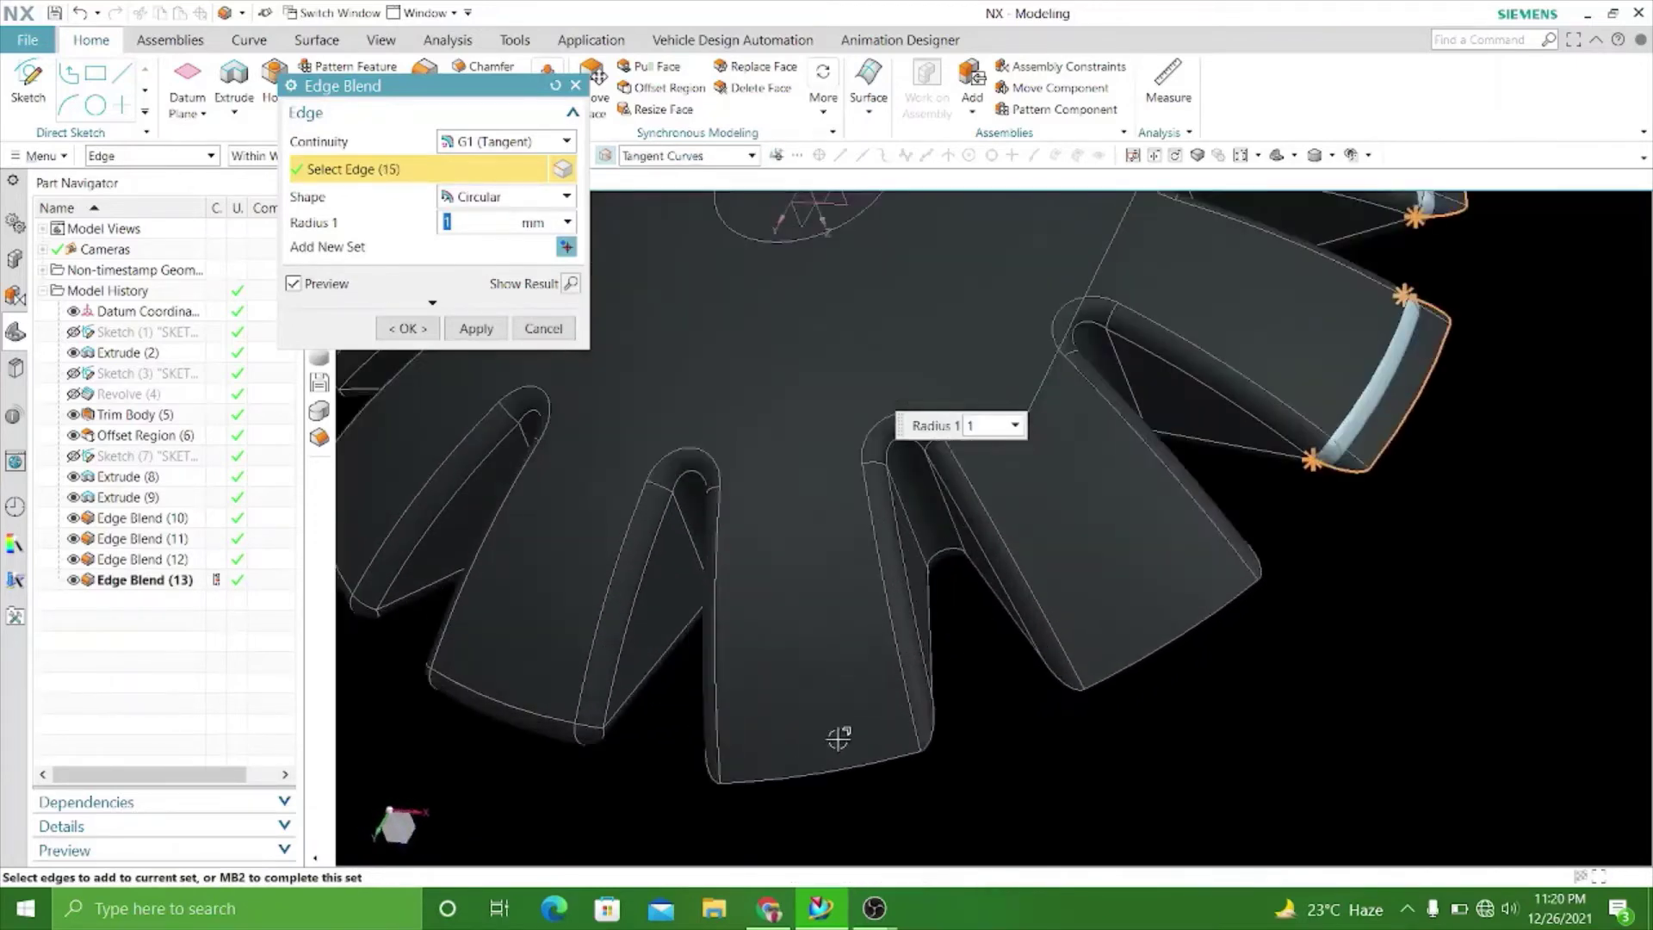
Add the remaining tooth tip edges and apply the 1 mm blend to all 25 edges.
{"action": "left_click", "coordinate": [826, 779]}
{"action": "left_click", "coordinate": [1172, 636]}
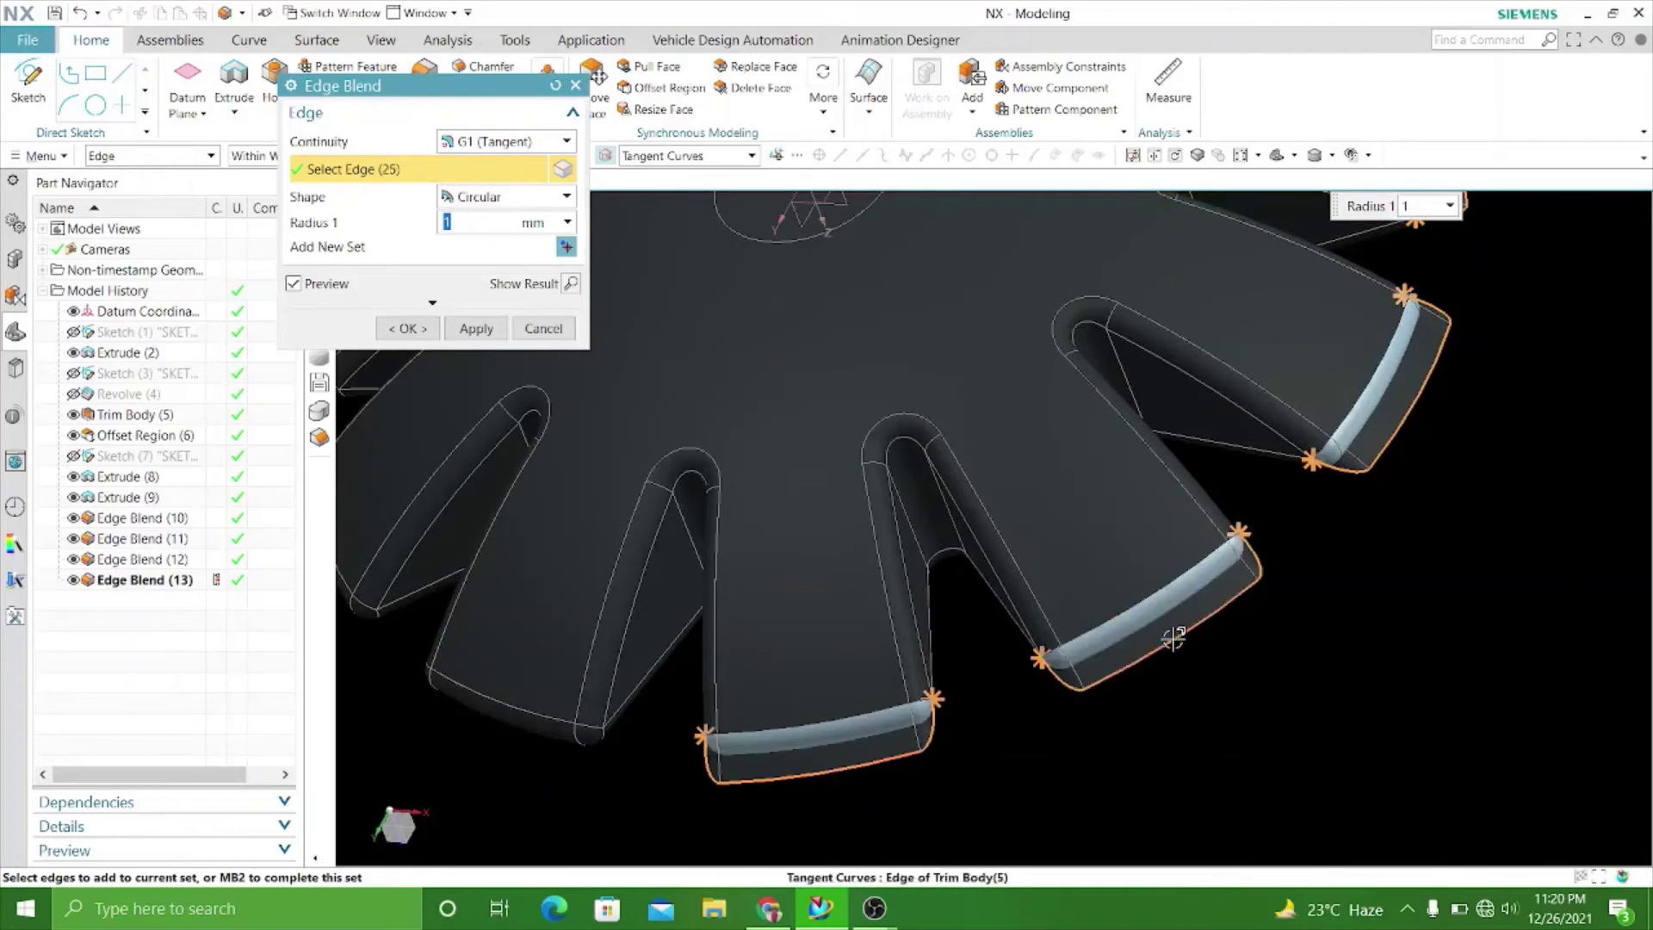
{"action": "middle_click_drag", "start_coordinate": [1060, 721], "coordinate": [1100, 738]}
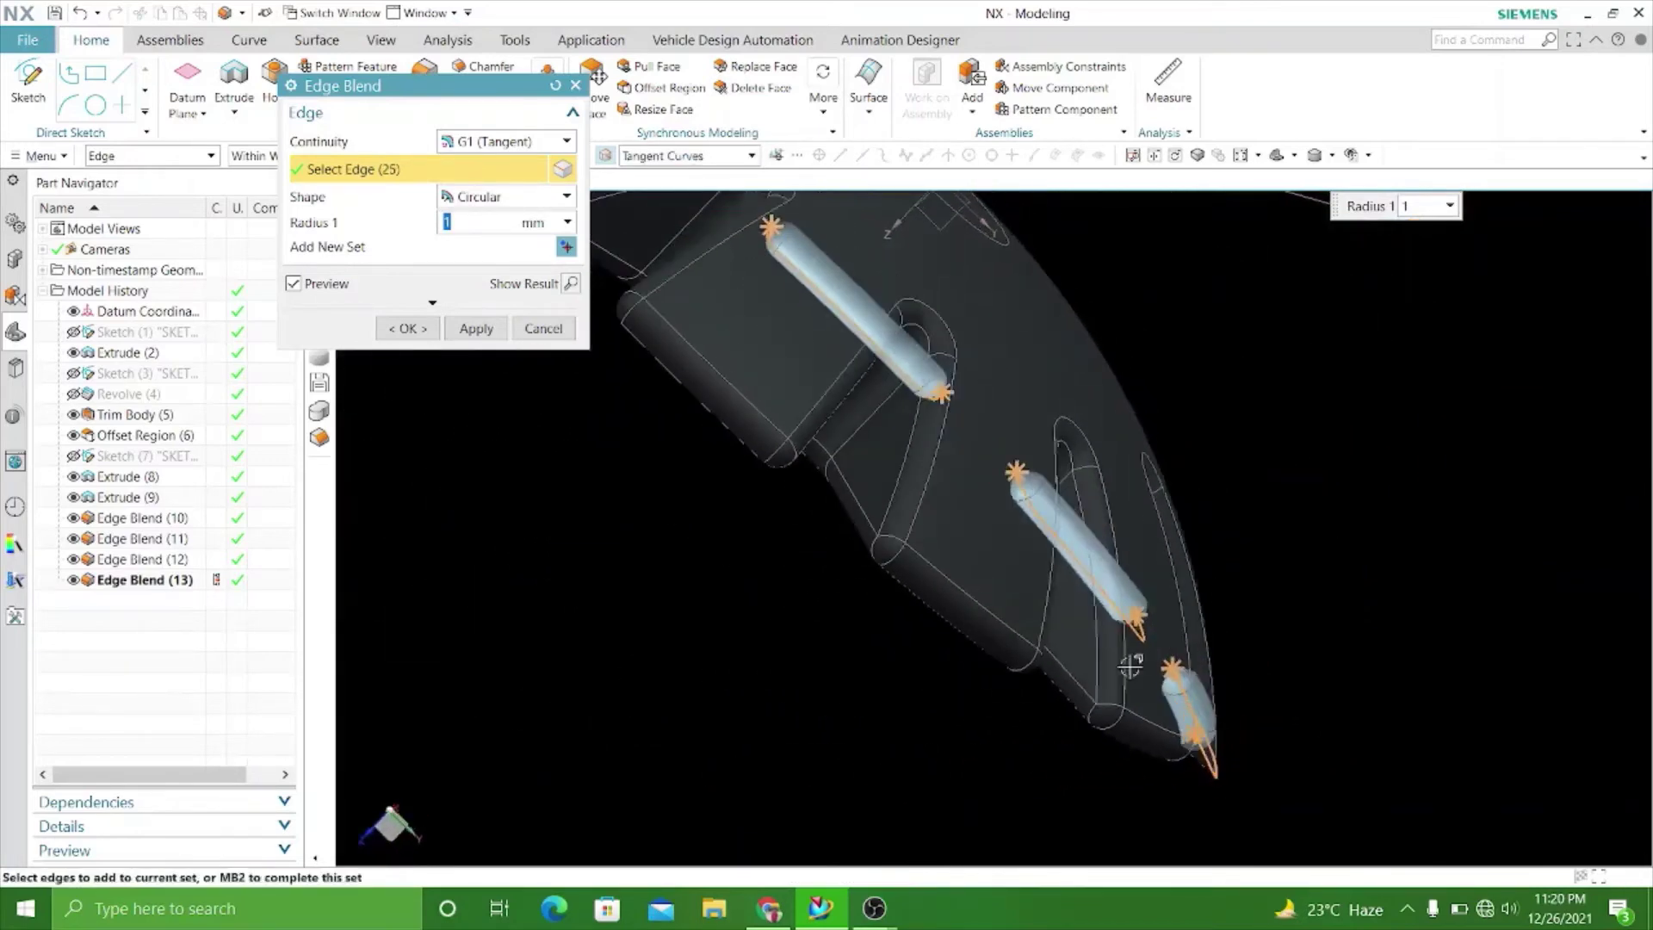
{"action": "left_click", "coordinate": [476, 330]}
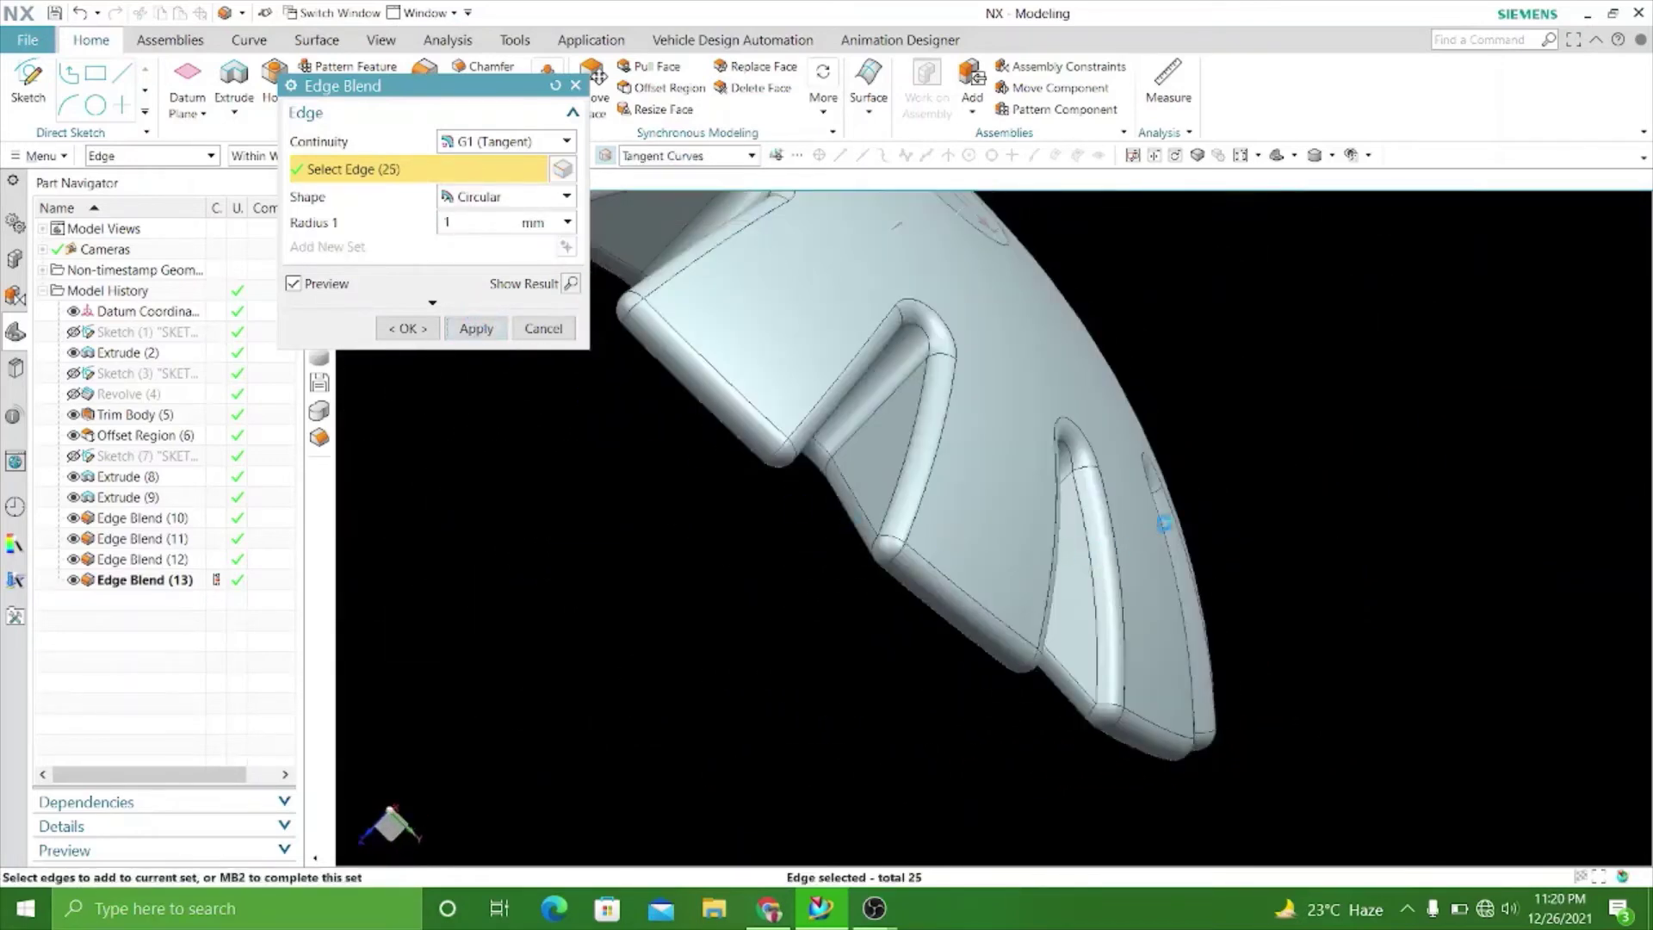
{"action": "mouse_move", "coordinate": [1163, 523]}
{"action": "middle_mouse_down"}
{"action": "mouse_move", "coordinate": [1248, 617]}
{"action": "mouse_move", "coordinate": [1193, 680]}
{"action": "mouse_move", "coordinate": [409, 349]}
{"action": "middle_mouse_up"}
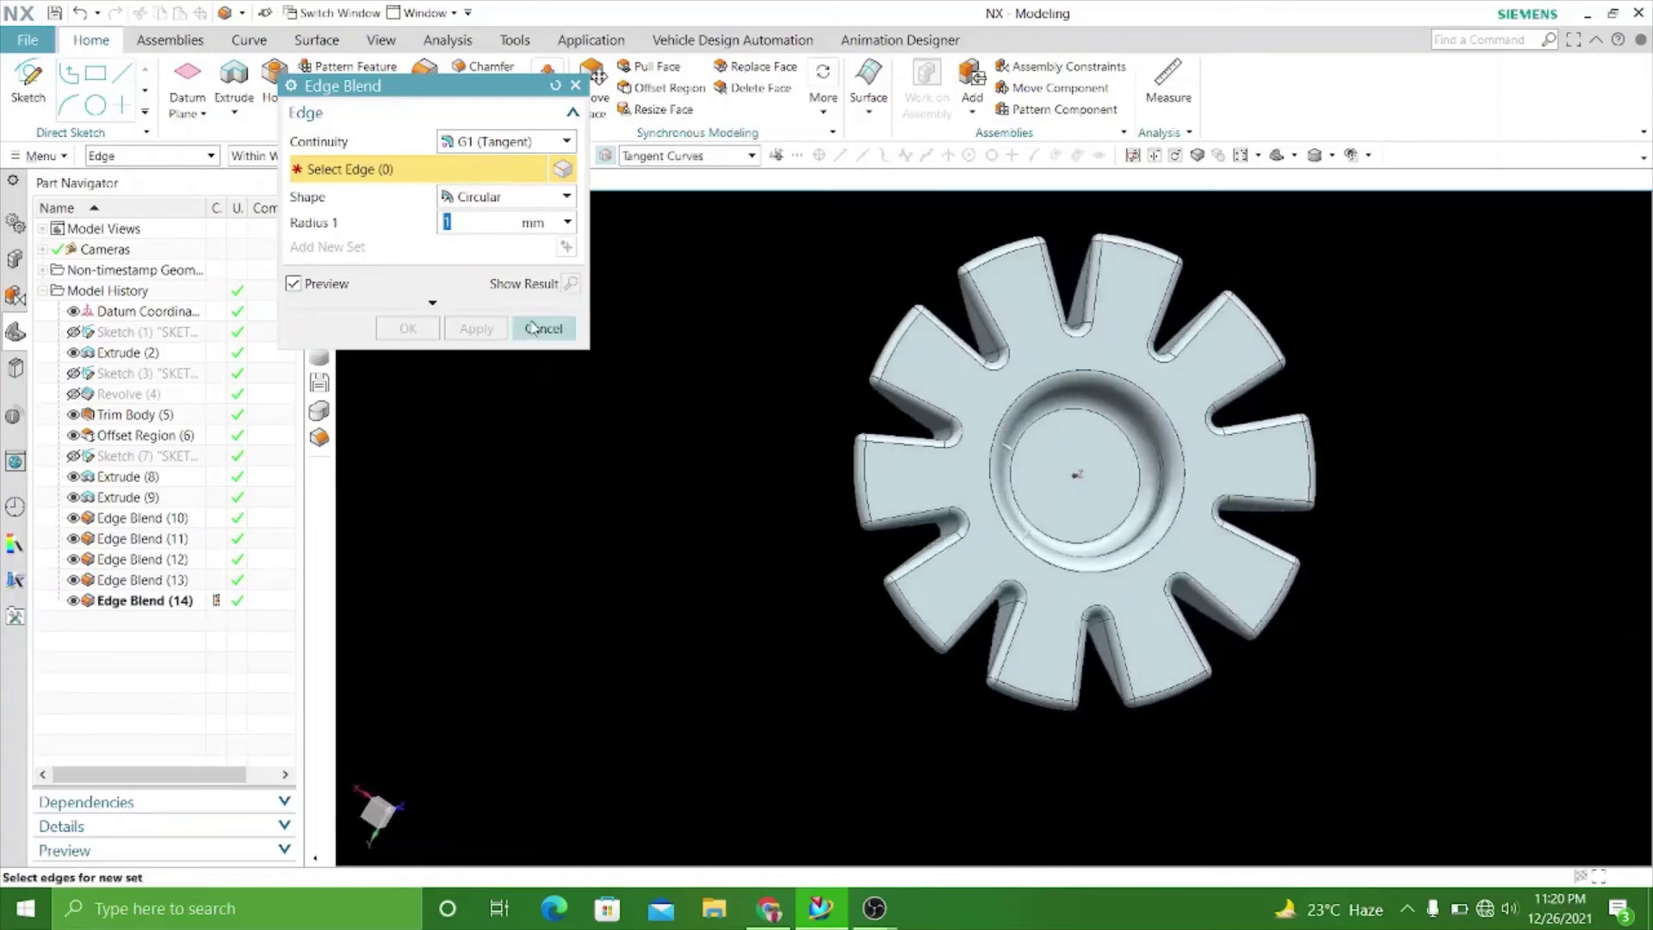
{"action": "left_click", "coordinate": [534, 328]}
Start a new sketch on the datum system's XZ plane.
{"action": "middle_click_drag", "start_coordinate": [454, 468], "coordinate": [379, 352]}
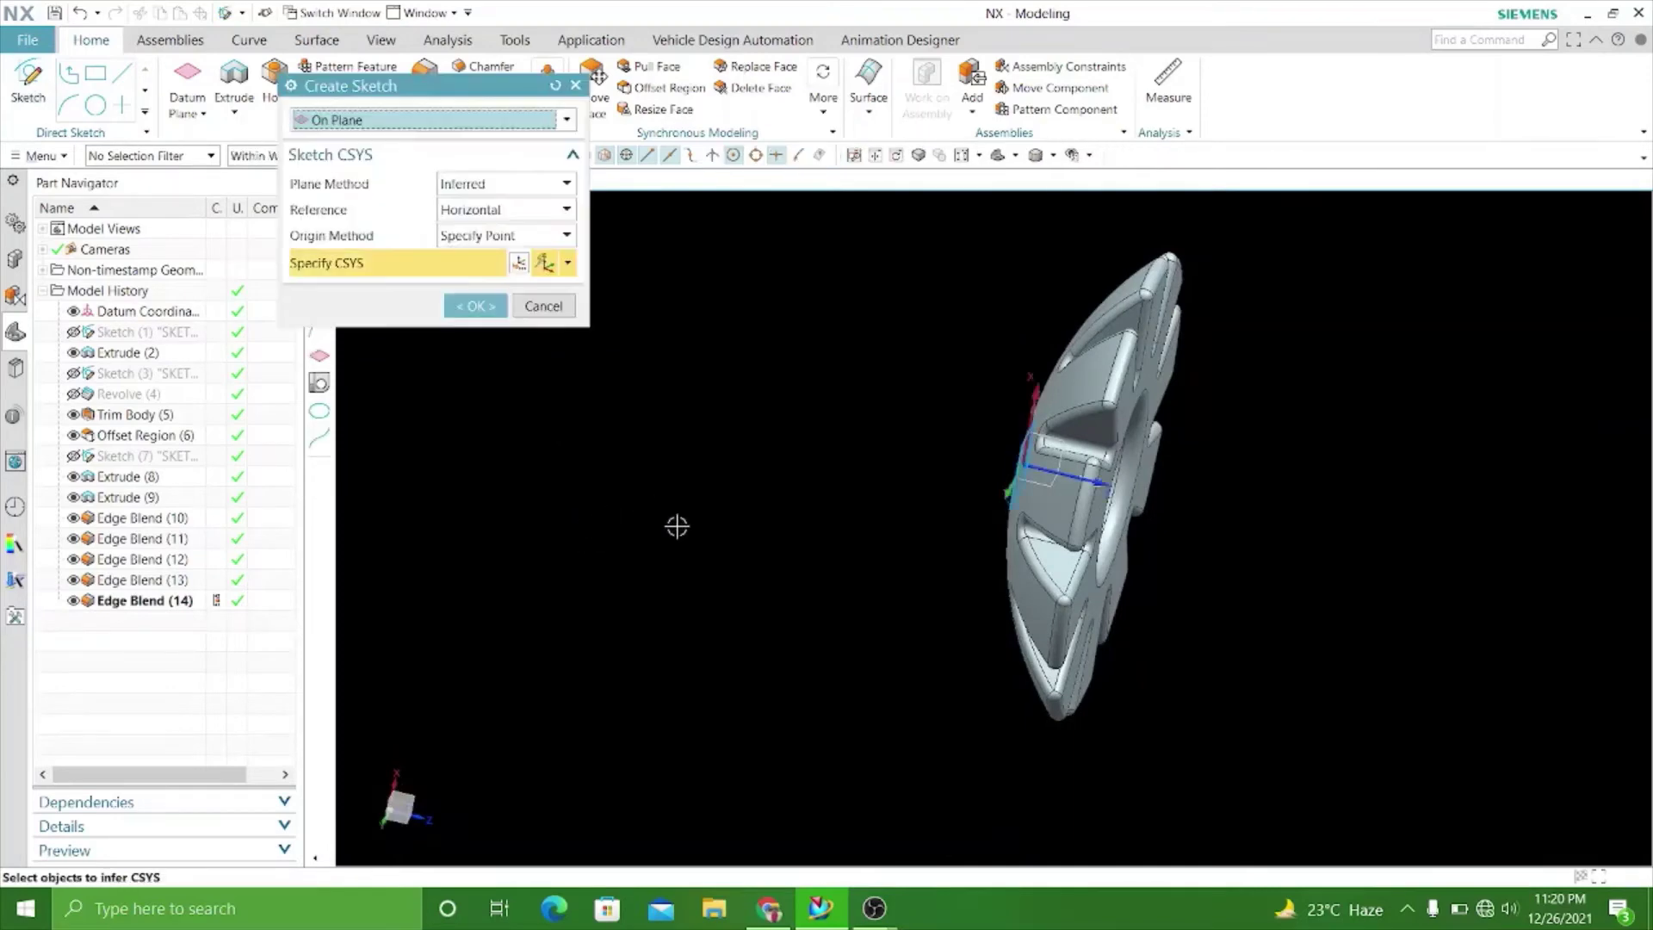
{"action": "mouse_move", "coordinate": [676, 528]}
{"action": "middle_mouse_down"}
{"action": "mouse_move", "coordinate": [693, 444]}
{"action": "mouse_move", "coordinate": [670, 489]}
{"action": "middle_mouse_up"}
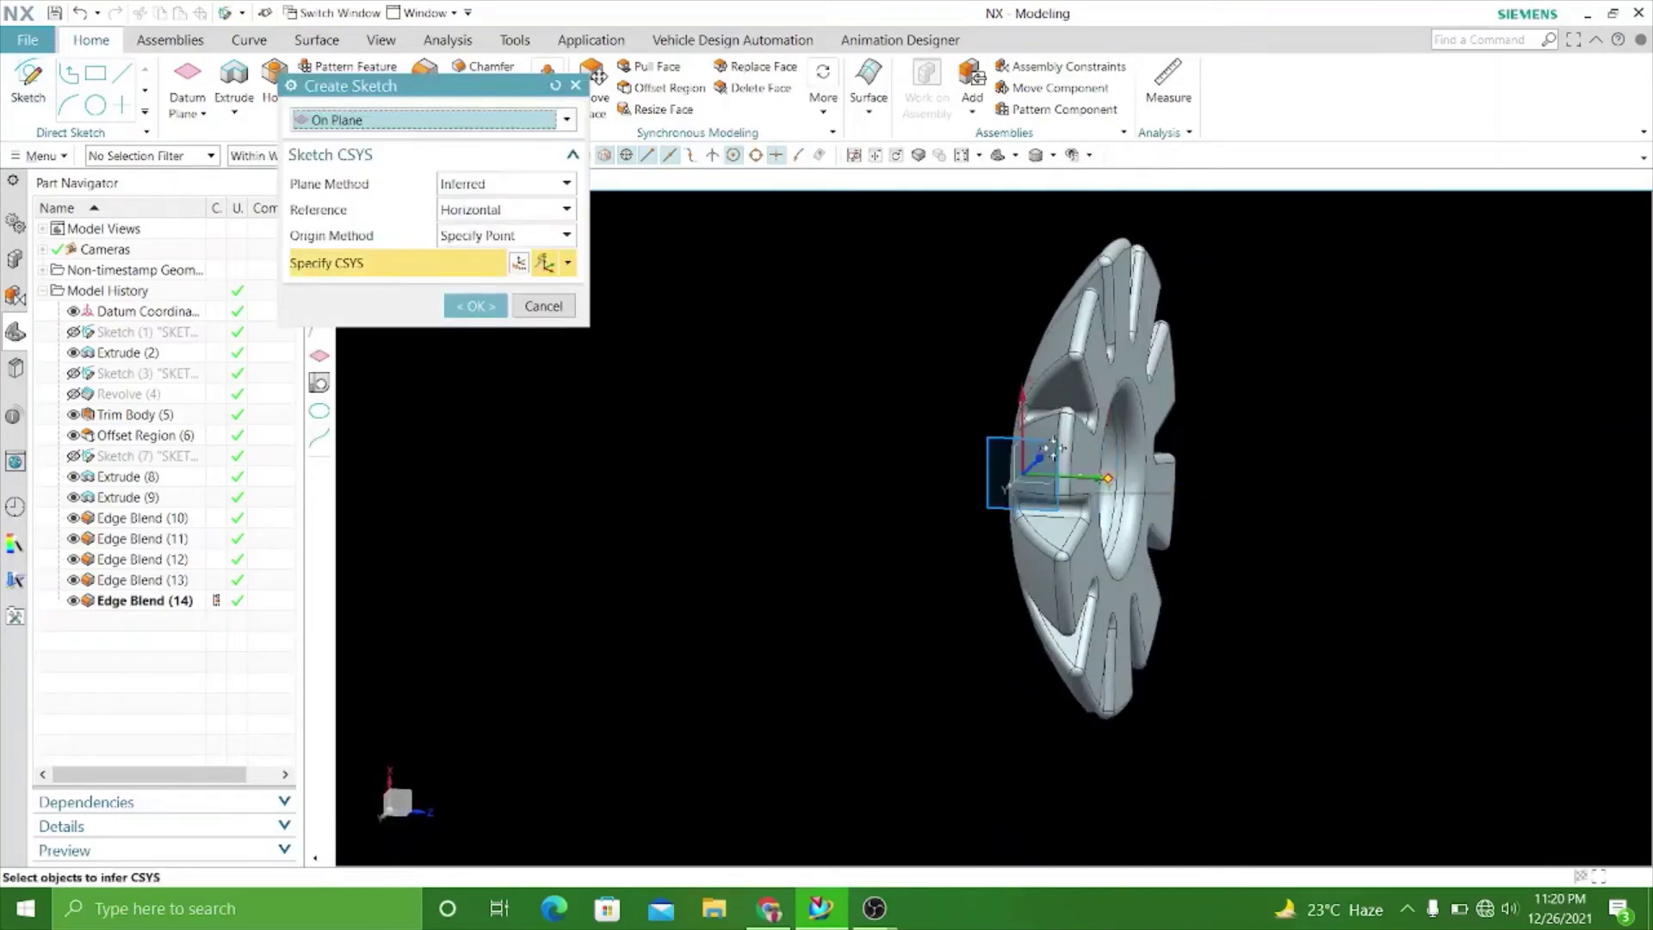
{"action": "left_click", "coordinate": [1052, 448]}
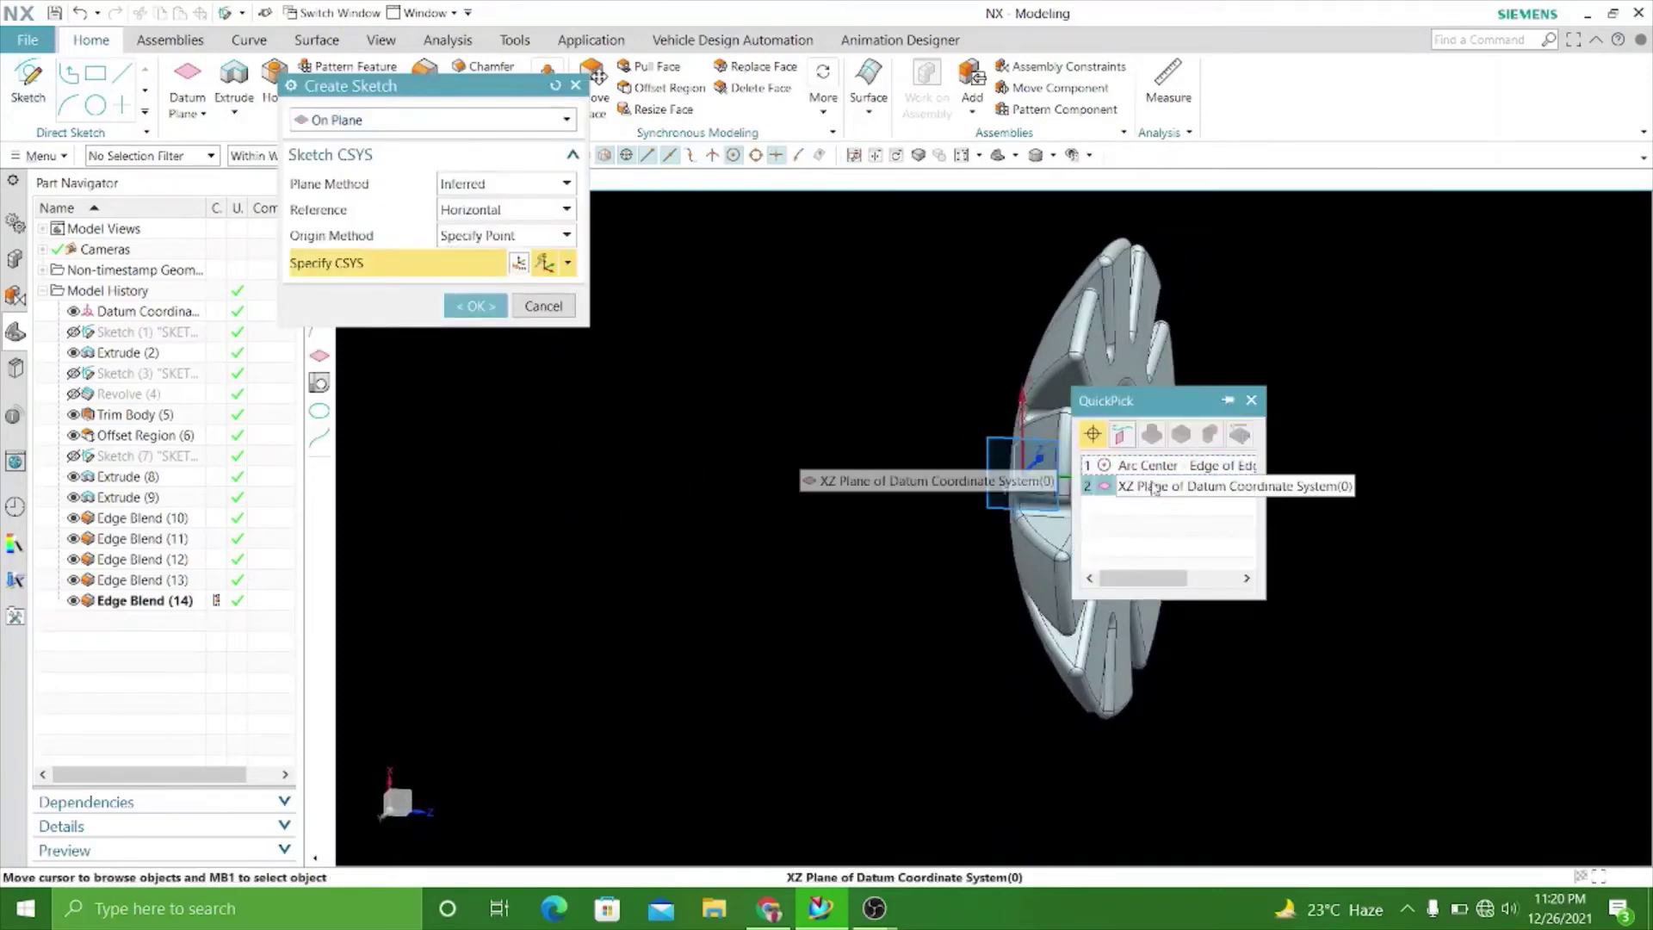
{"action": "left_click", "coordinate": [1147, 463]}
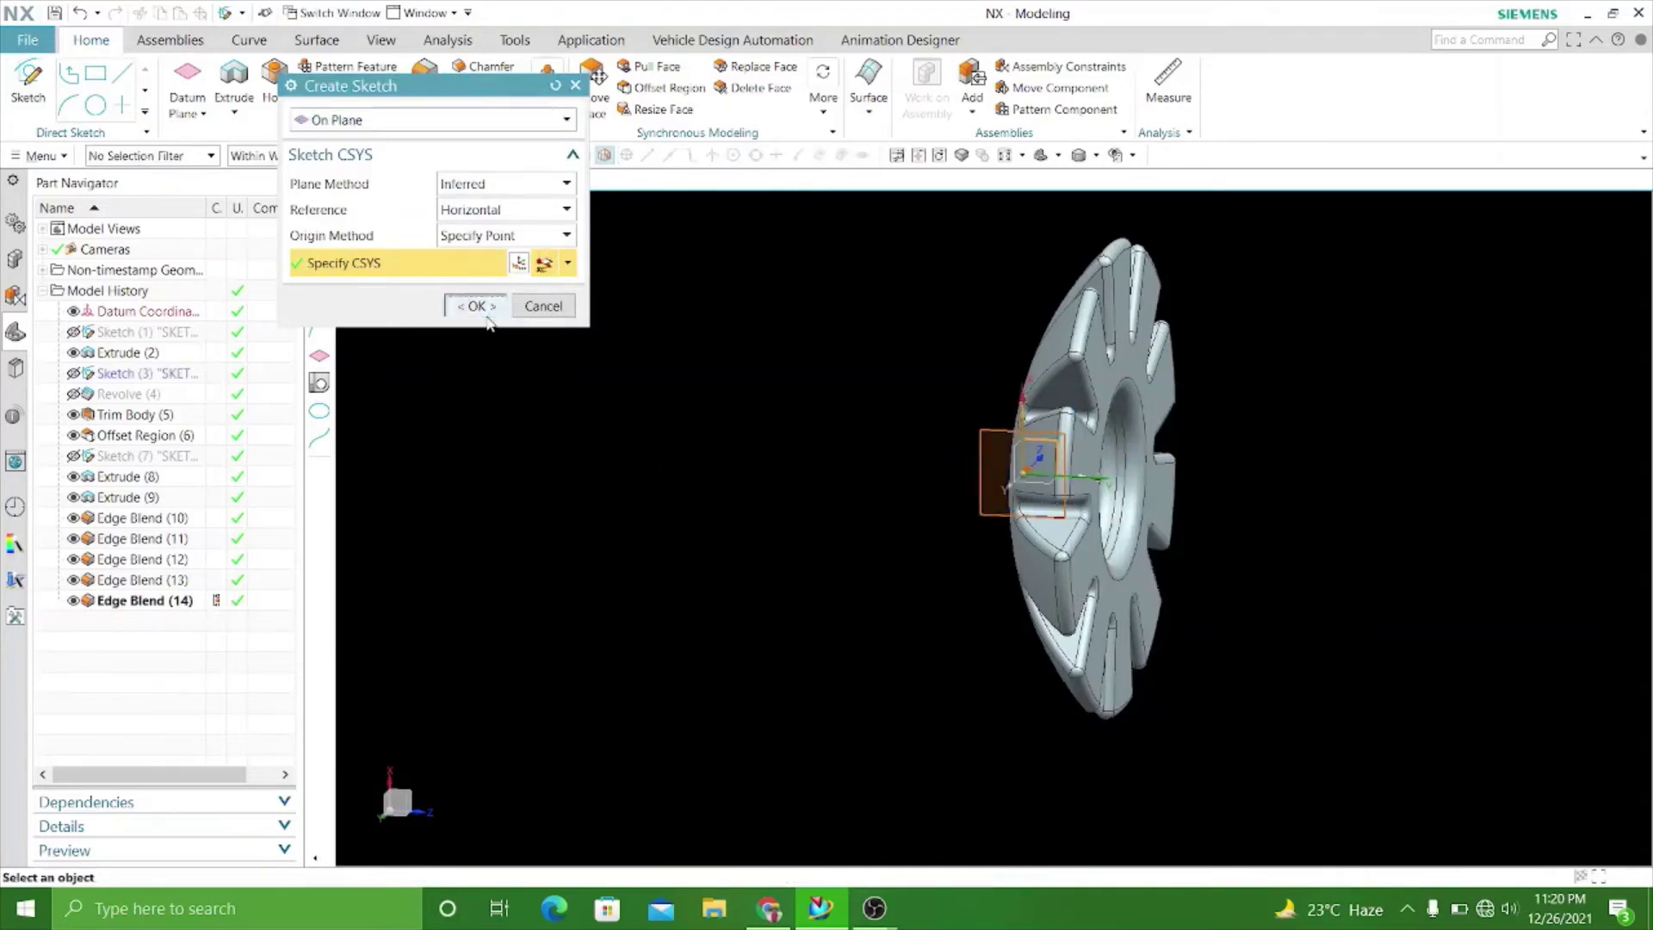
{"action": "left_click", "coordinate": [479, 308]}
{"action": "mouse_move", "coordinate": [804, 675]}
{"action": "middle_mouse_down"}
{"action": "mouse_move", "coordinate": [731, 561]}
{"action": "mouse_move", "coordinate": [675, 654]}
{"action": "mouse_move", "coordinate": [694, 700]}
{"action": "mouse_move", "coordinate": [649, 711]}
{"action": "mouse_move", "coordinate": [642, 760]}
{"action": "mouse_move", "coordinate": [657, 701]}
{"action": "mouse_move", "coordinate": [676, 736]}
{"action": "middle_mouse_up"}
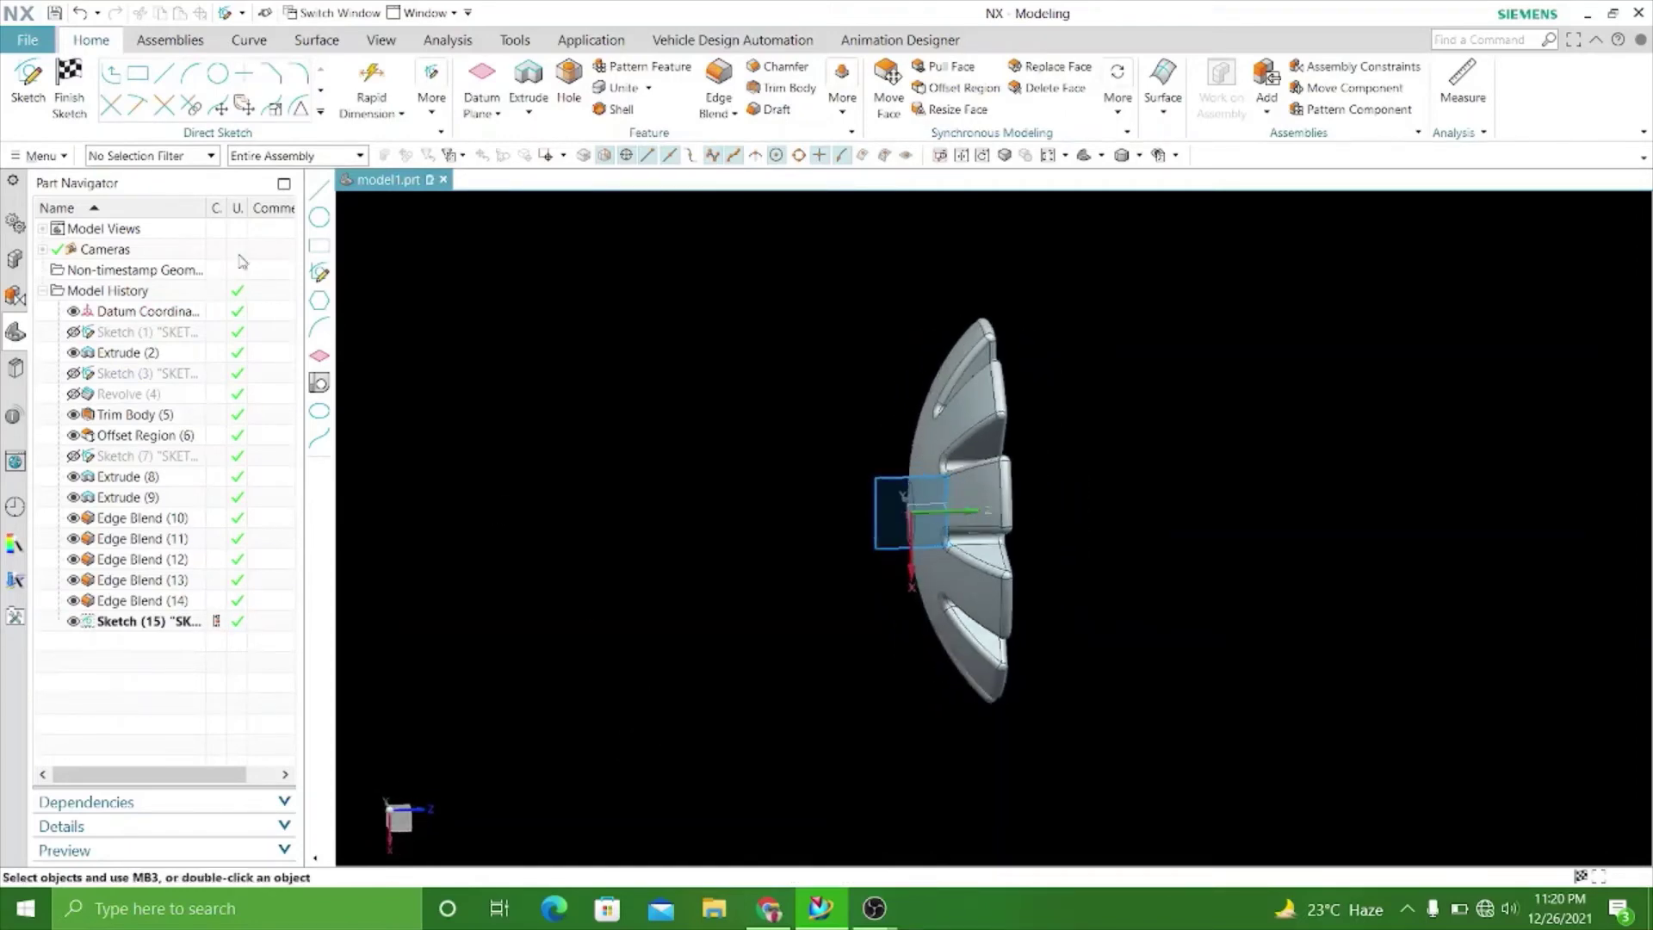
Draw a 200 mm line from the disc centre along the shaft axis and finish the sketch.
{"action": "key", "text": "l"}
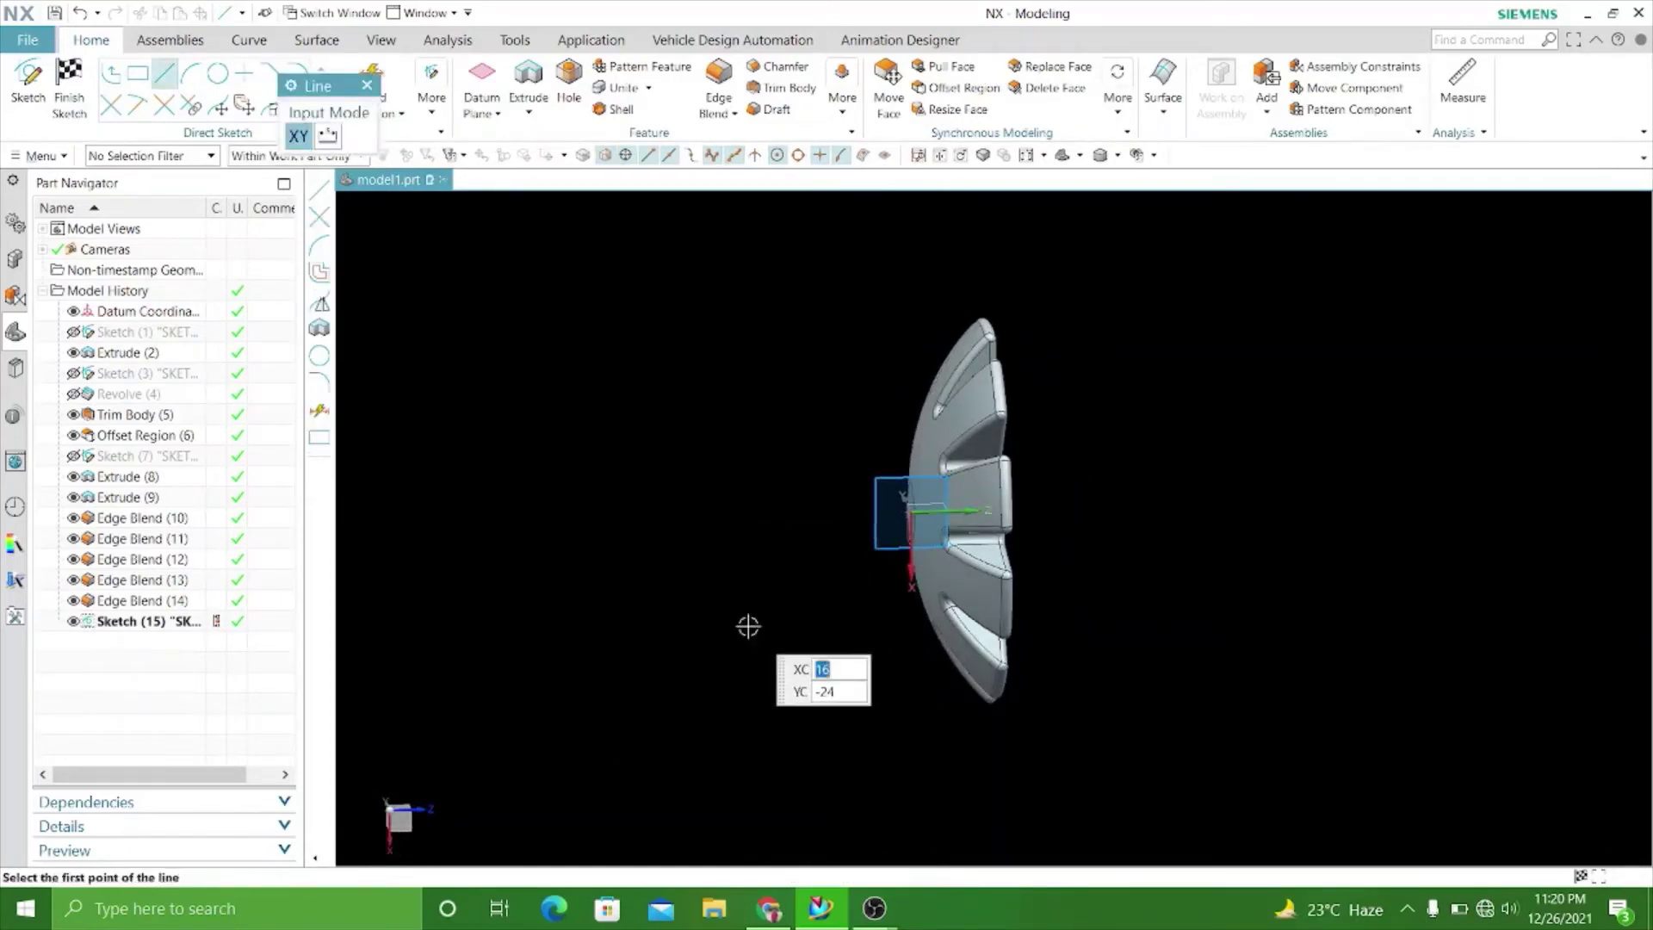
{"action": "left_click", "coordinate": [909, 513]}
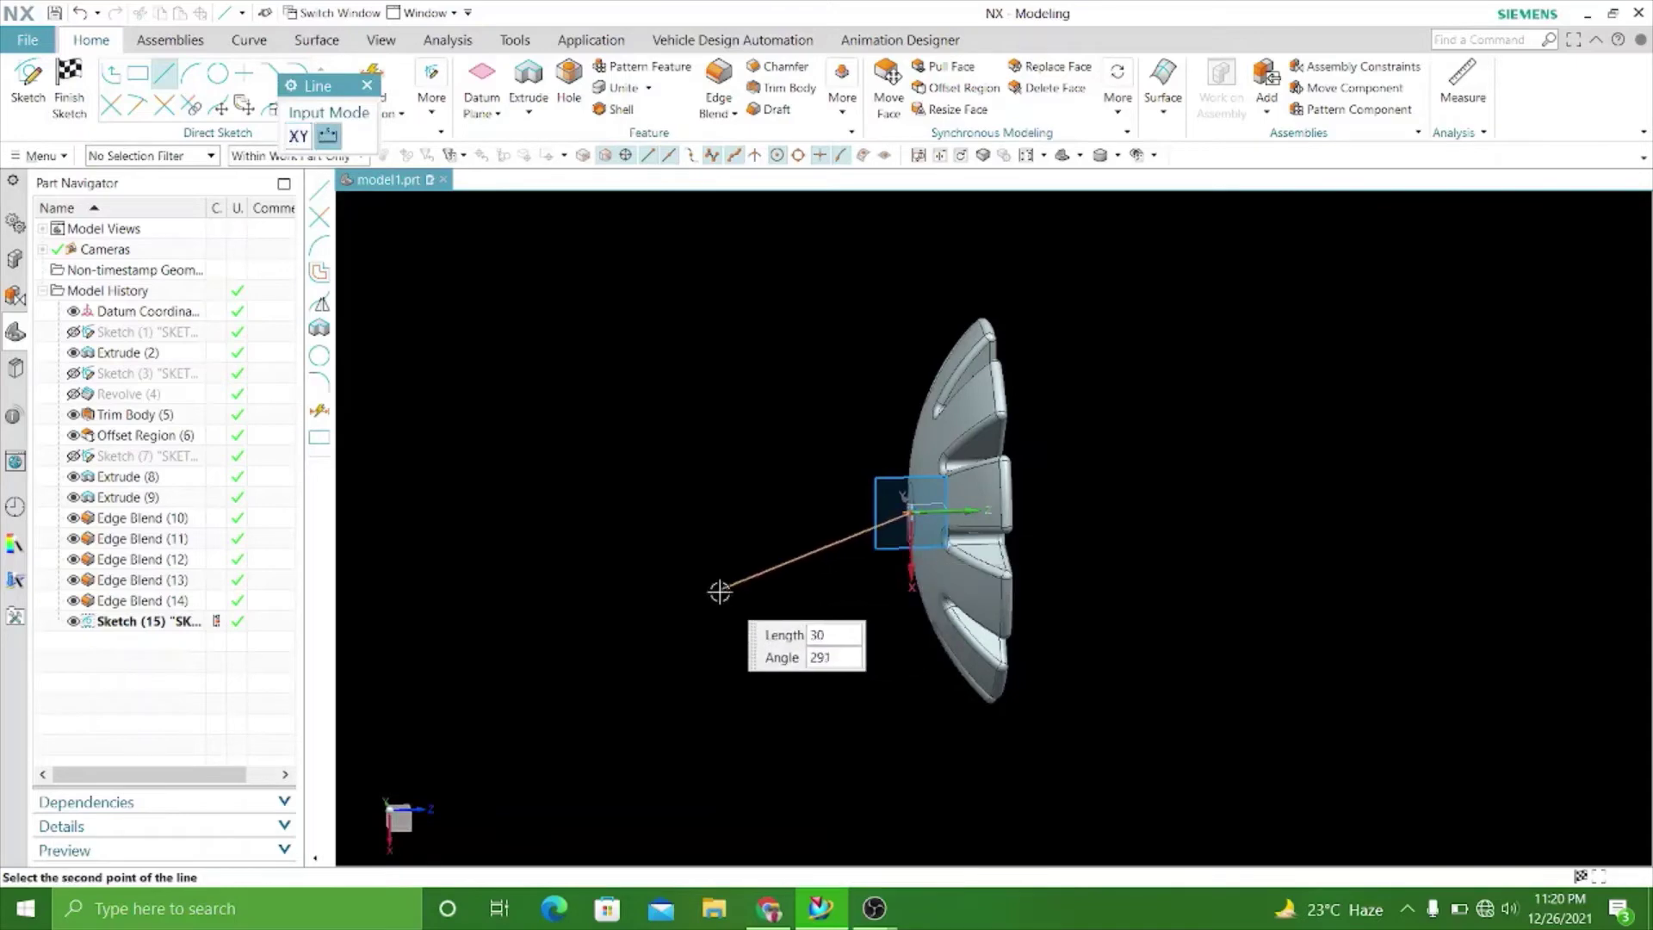
{"action": "mouse_move", "coordinate": [553, 568]}
{"action": "middle_mouse_down"}
{"action": "mouse_move", "coordinate": [516, 564]}
{"action": "mouse_move", "coordinate": [1043, 506]}
{"action": "middle_mouse_up"}
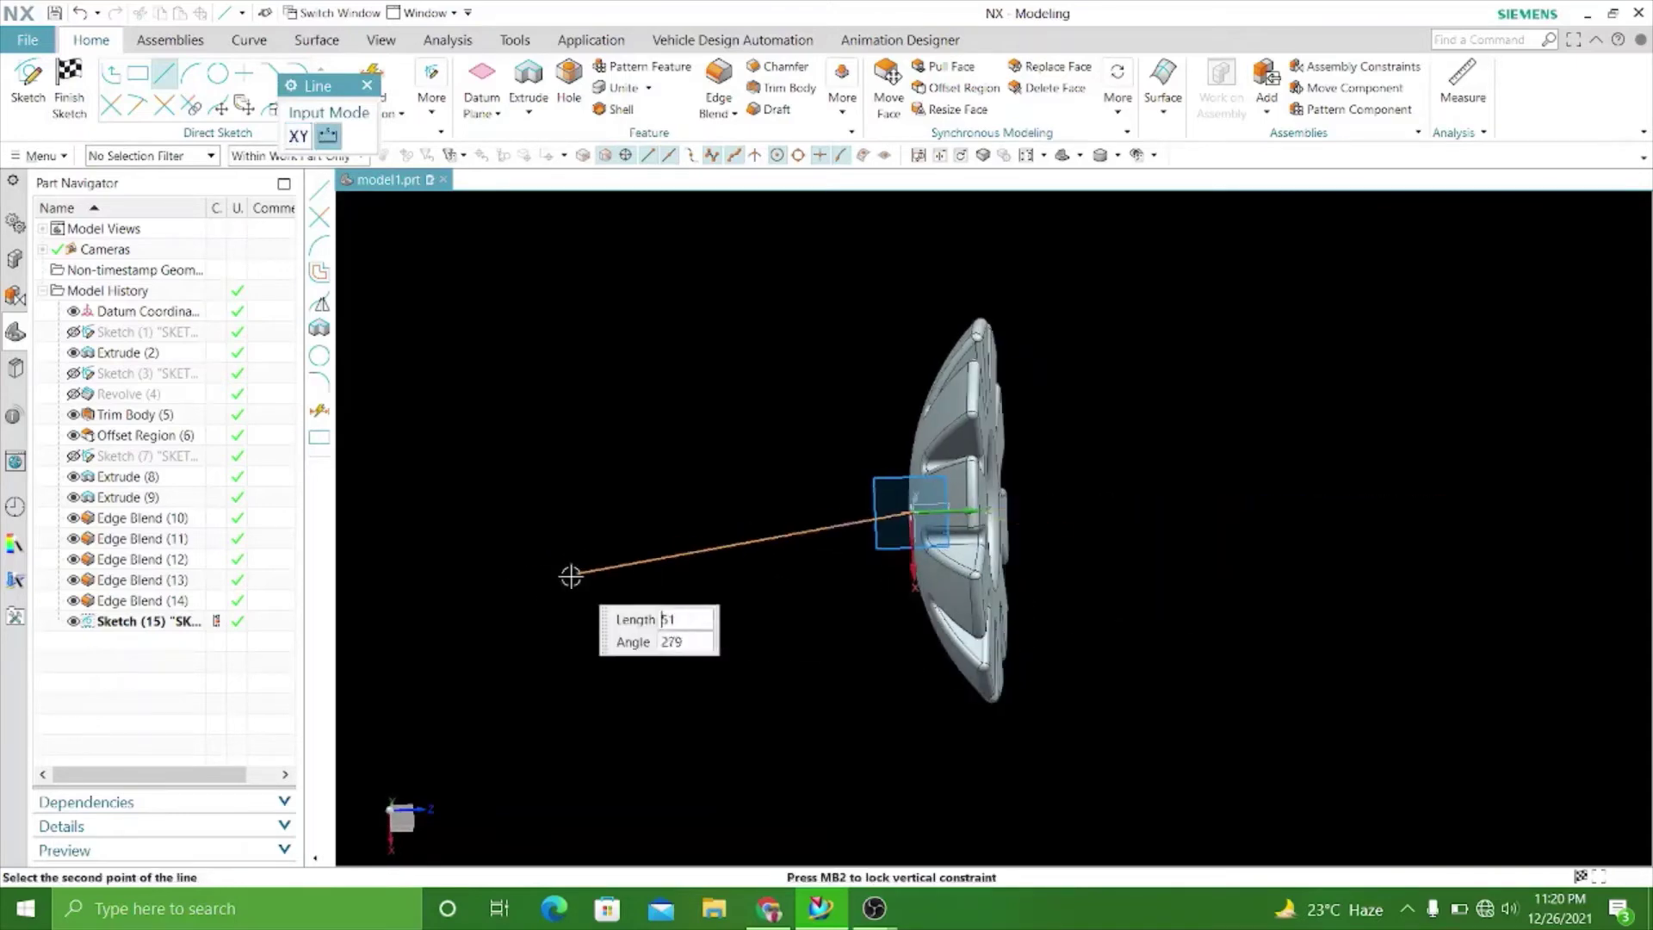
{"action": "scroll", "coordinate": [571, 572], "scroll_direction": "down", "scroll_amount": 3}
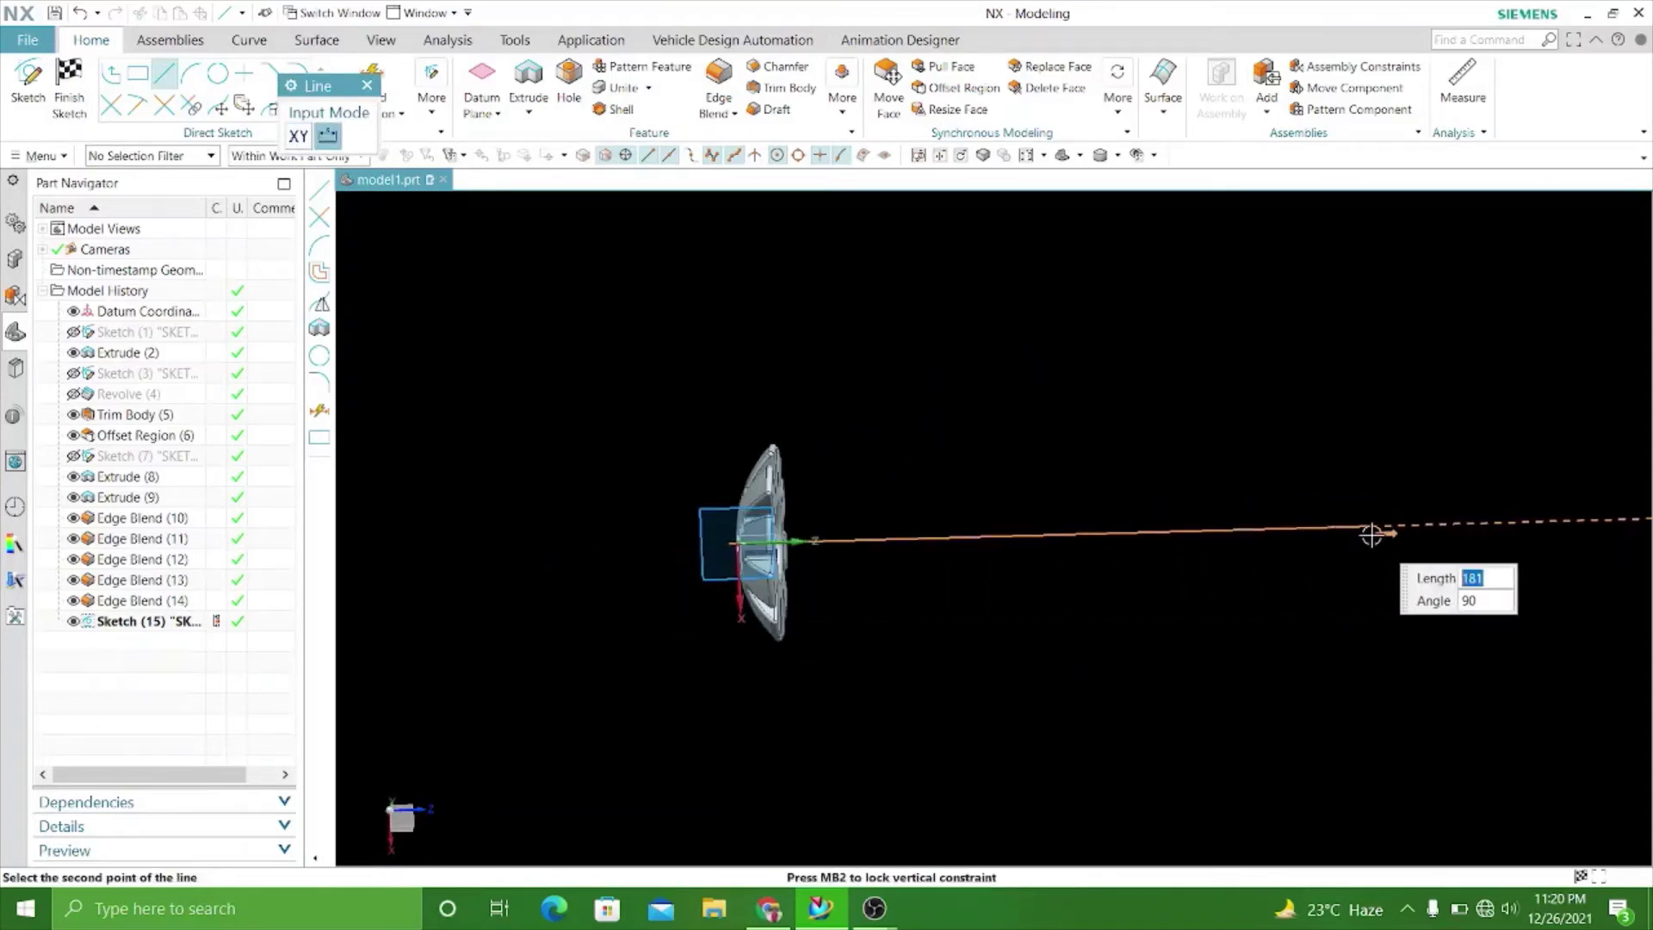
{"action": "left_click", "coordinate": [1437, 532]}
{"action": "scroll", "coordinate": [1045, 469], "scroll_direction": "up", "scroll_amount": 2}
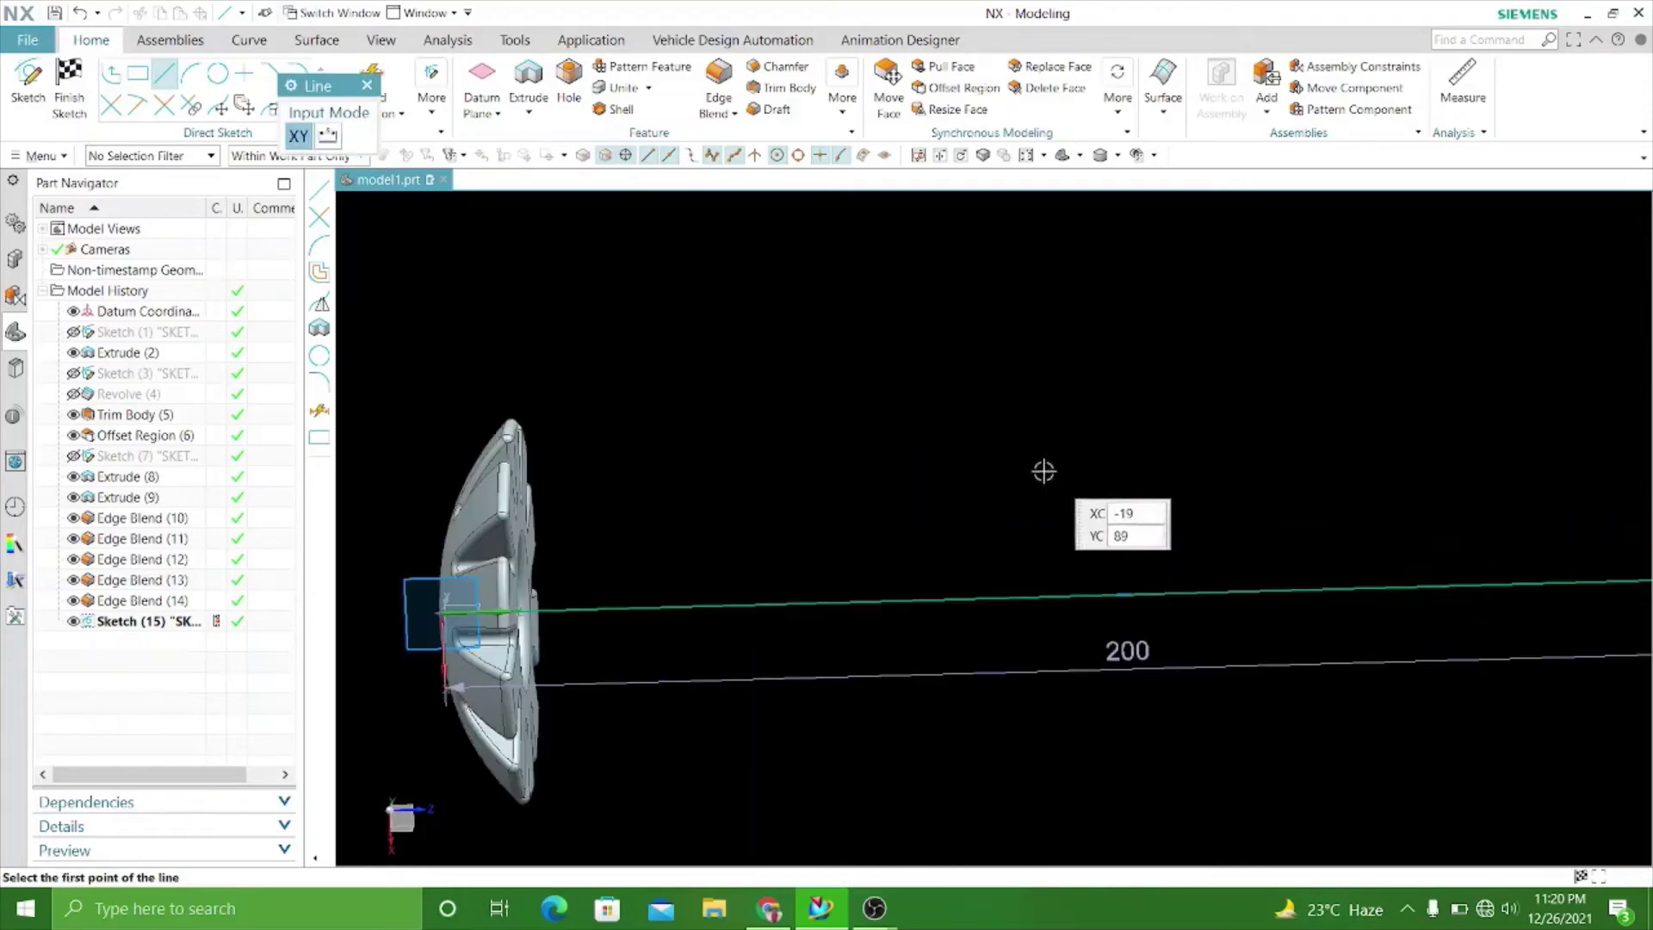
{"action": "scroll", "coordinate": [971, 476], "scroll_direction": "down", "scroll_amount": 2}
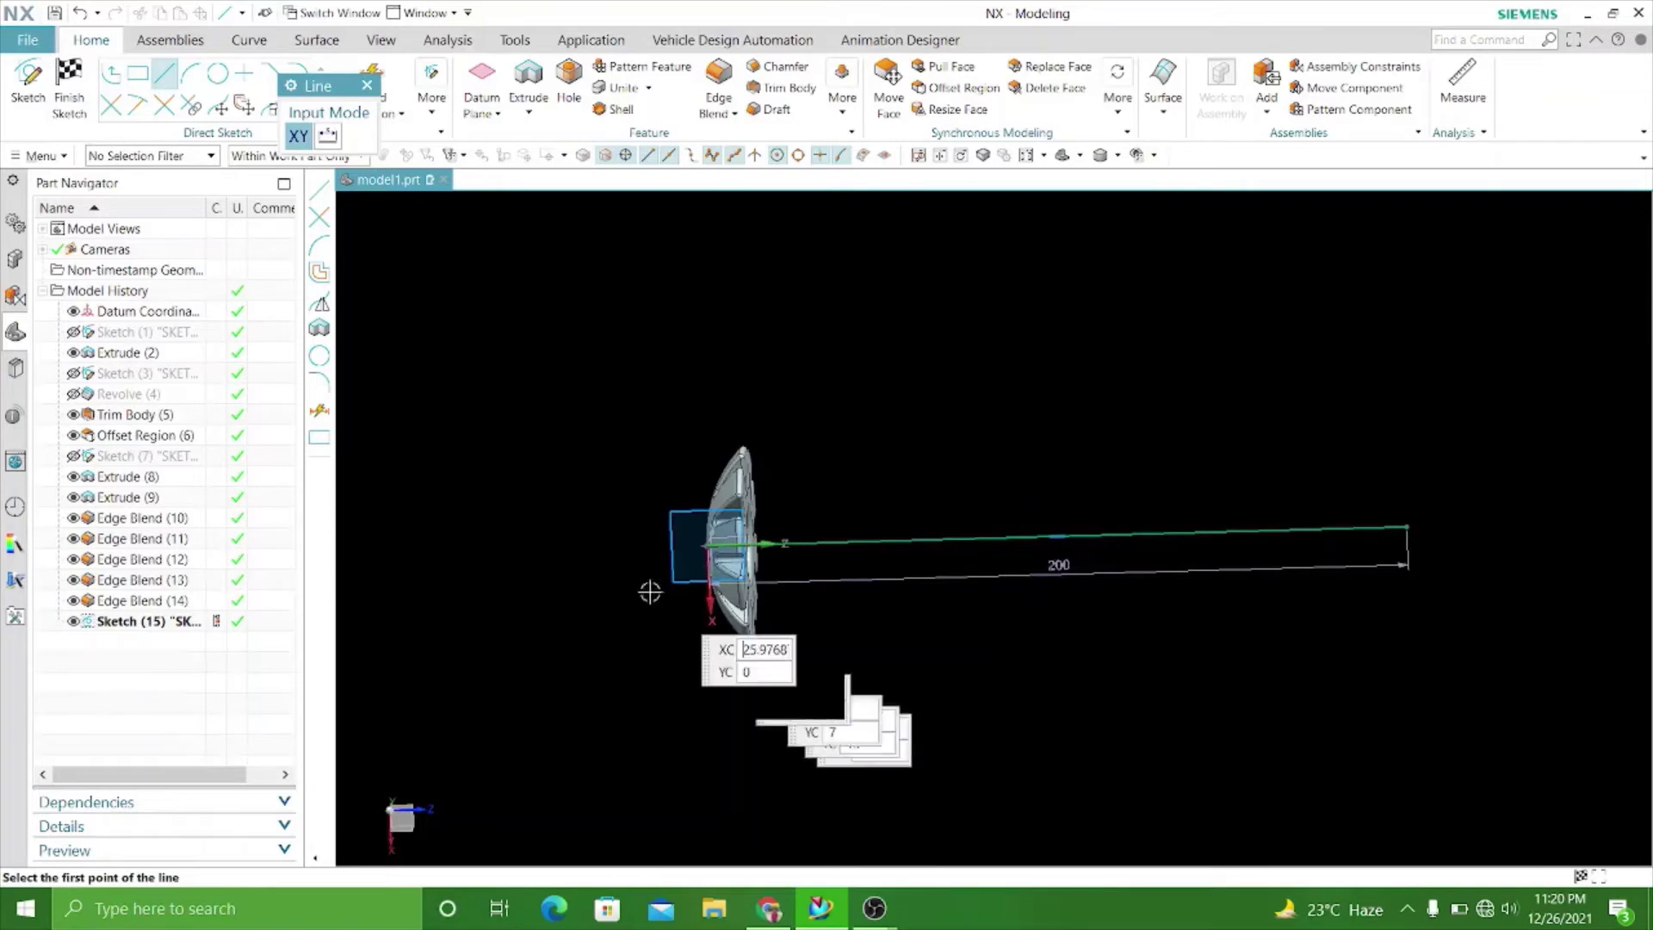
{"action": "left_click", "coordinate": [367, 85]}
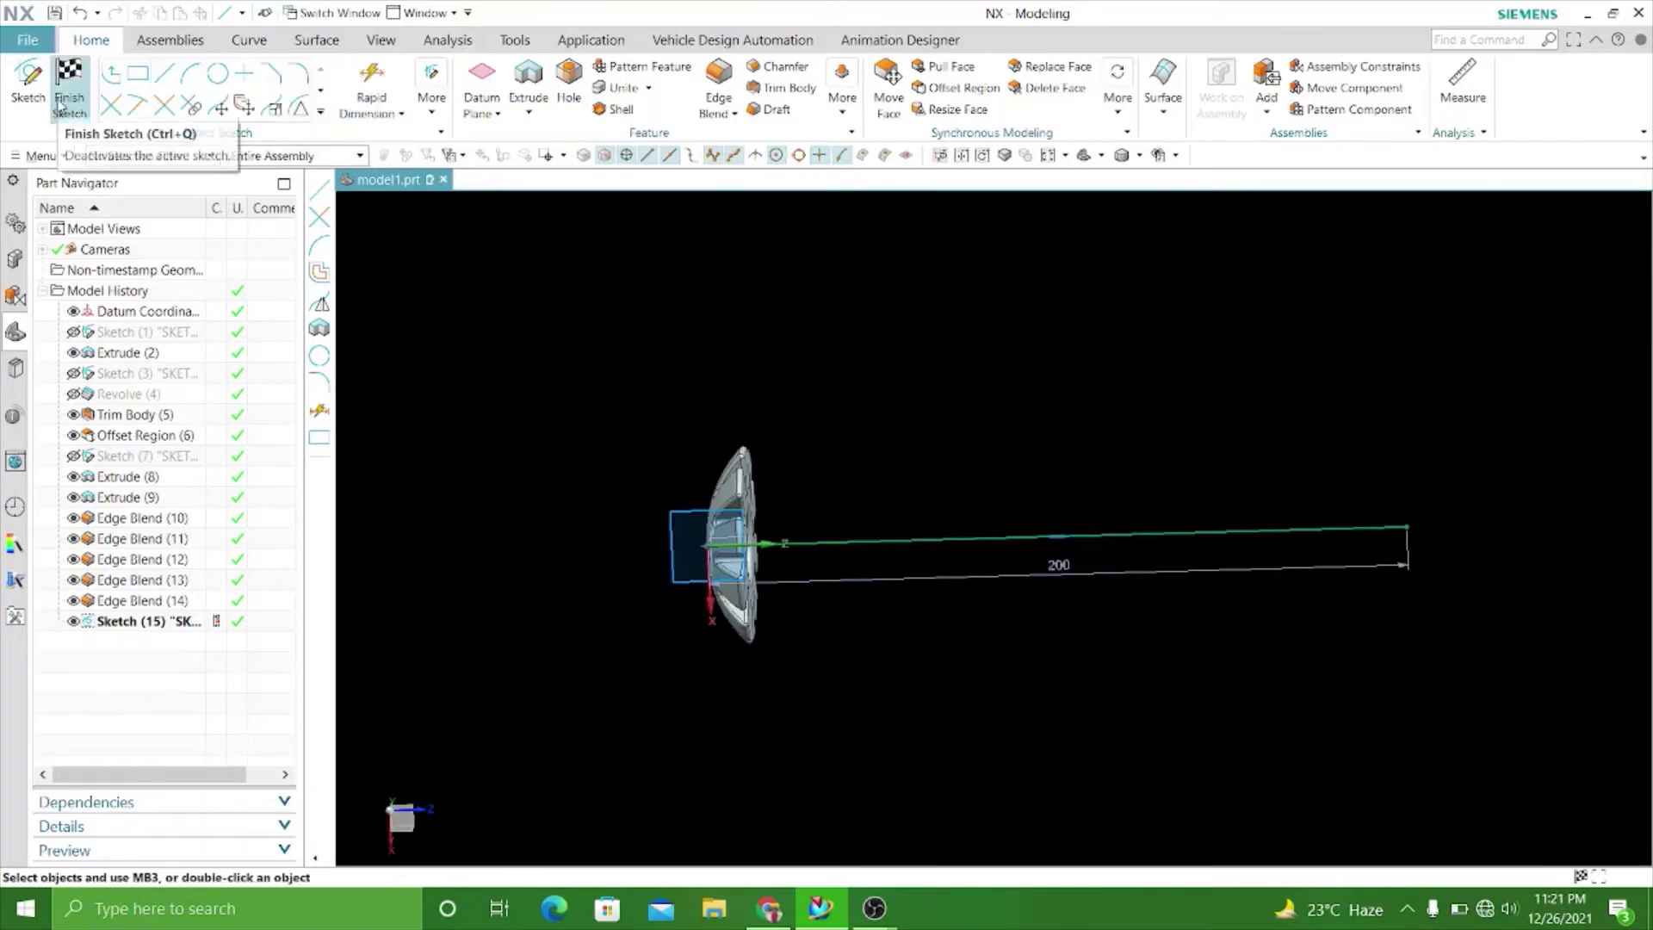
{"action": "left_click", "coordinate": [60, 107]}
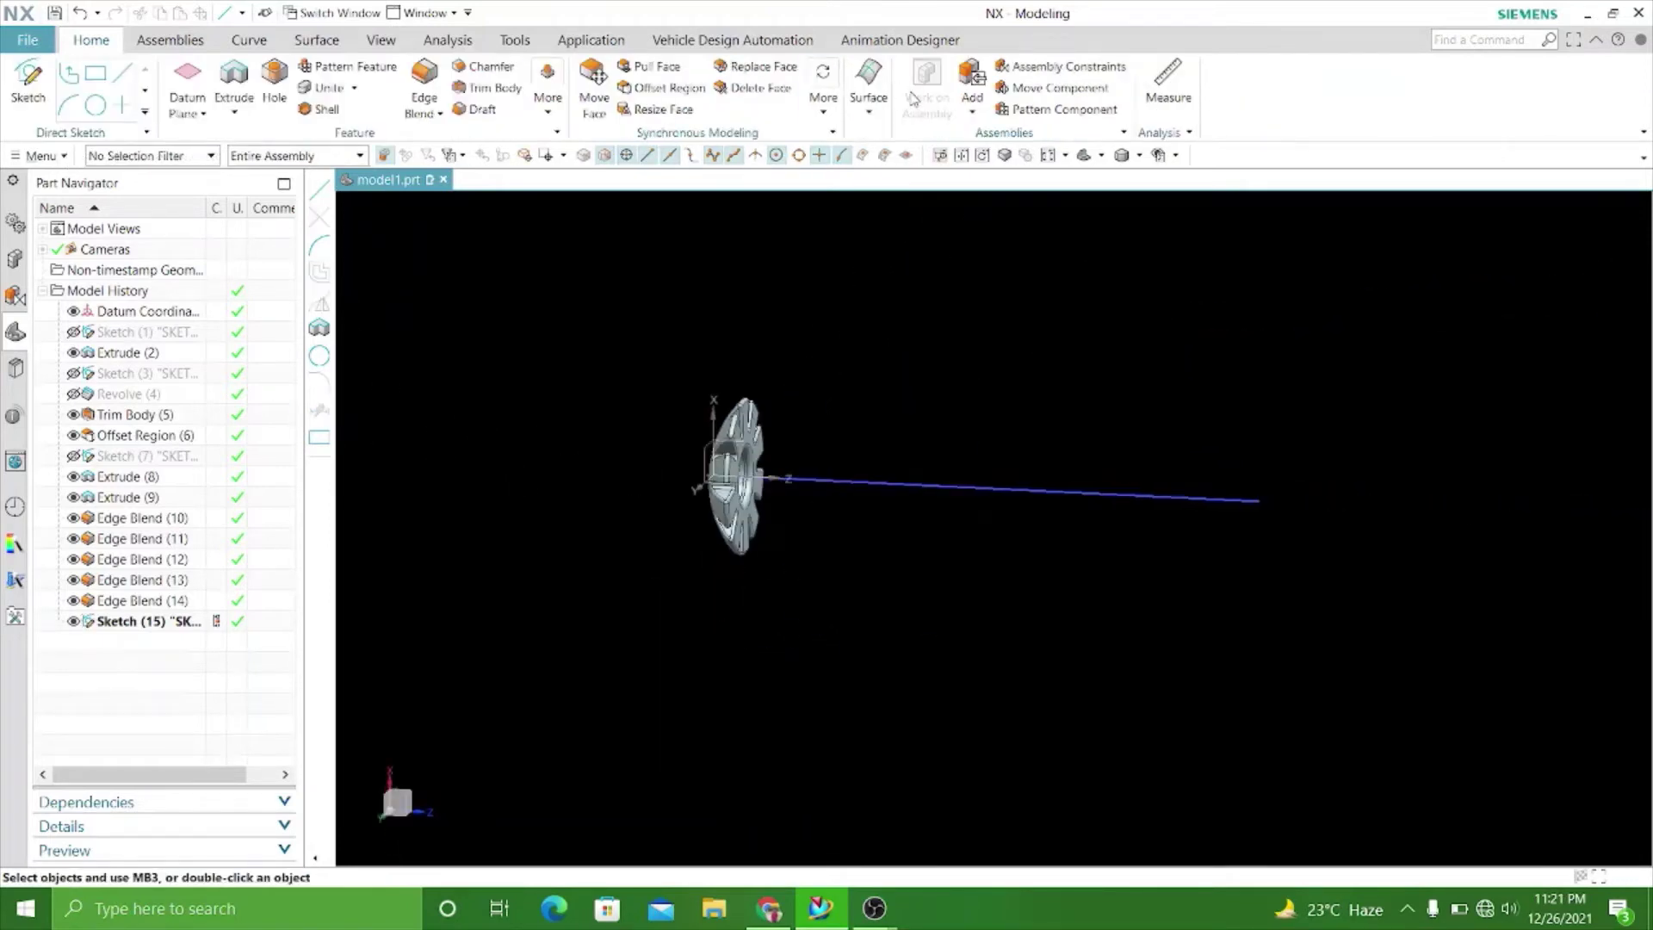
Sweep a solid Tube along the 200 mm sketched line to form the round rod.
{"action": "left_click", "coordinate": [859, 105]}
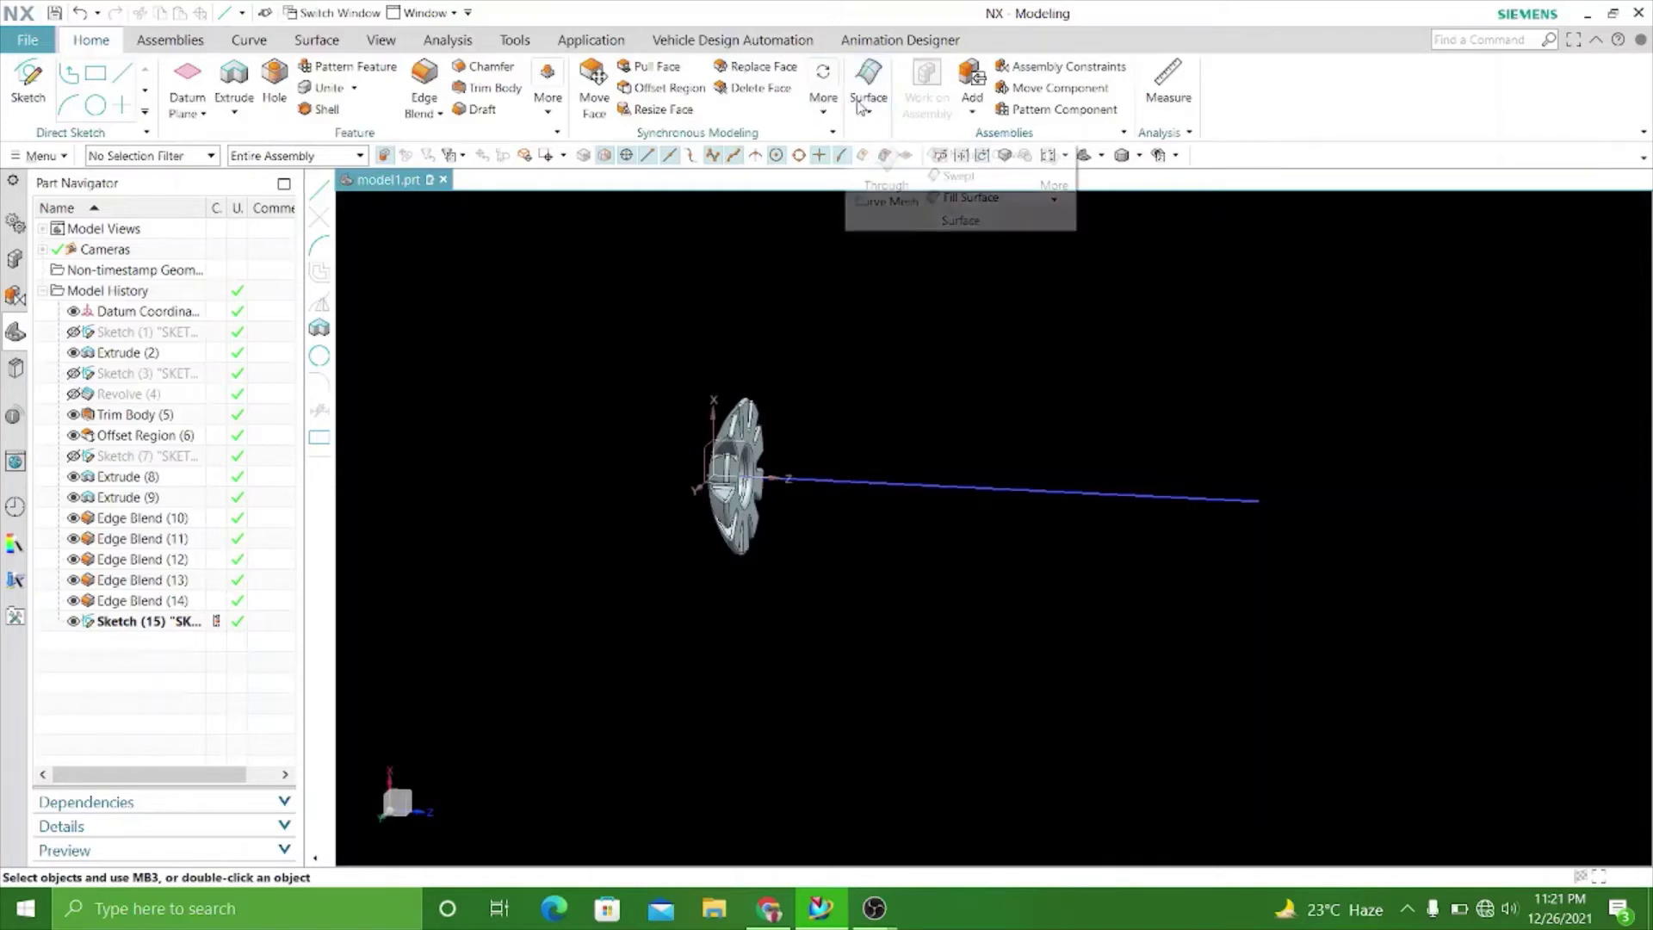
{"action": "left_click", "coordinate": [1064, 212]}
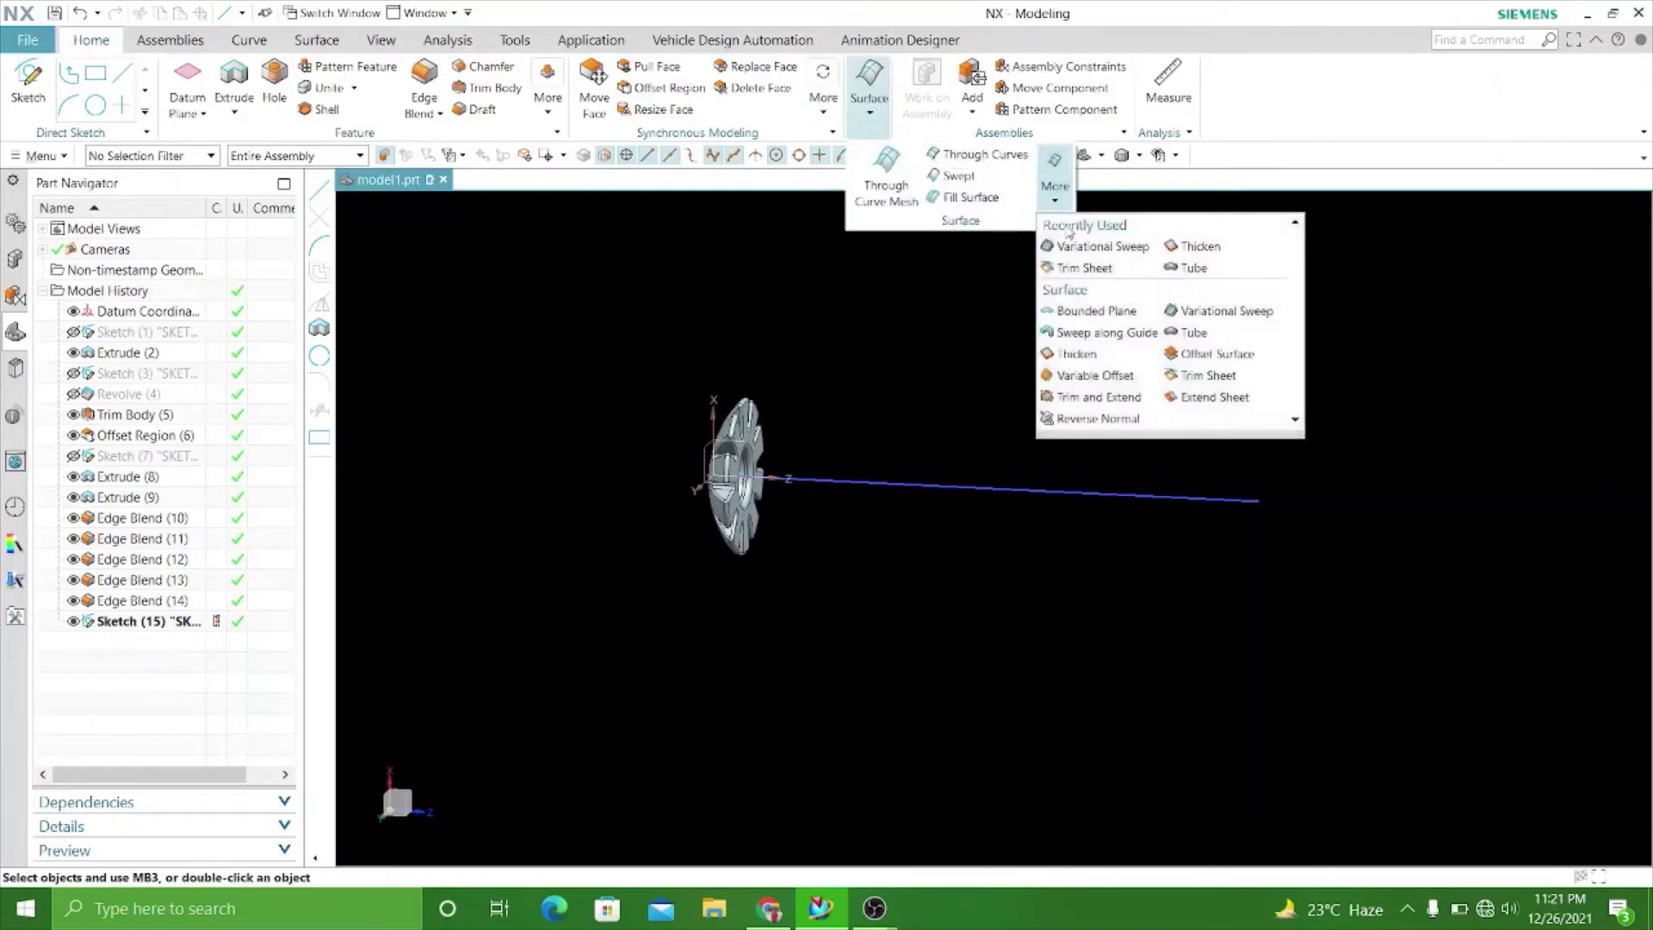
{"action": "left_click", "coordinate": [1188, 268]}
{"action": "scroll", "coordinate": [870, 479], "scroll_direction": "up", "scroll_amount": 2}
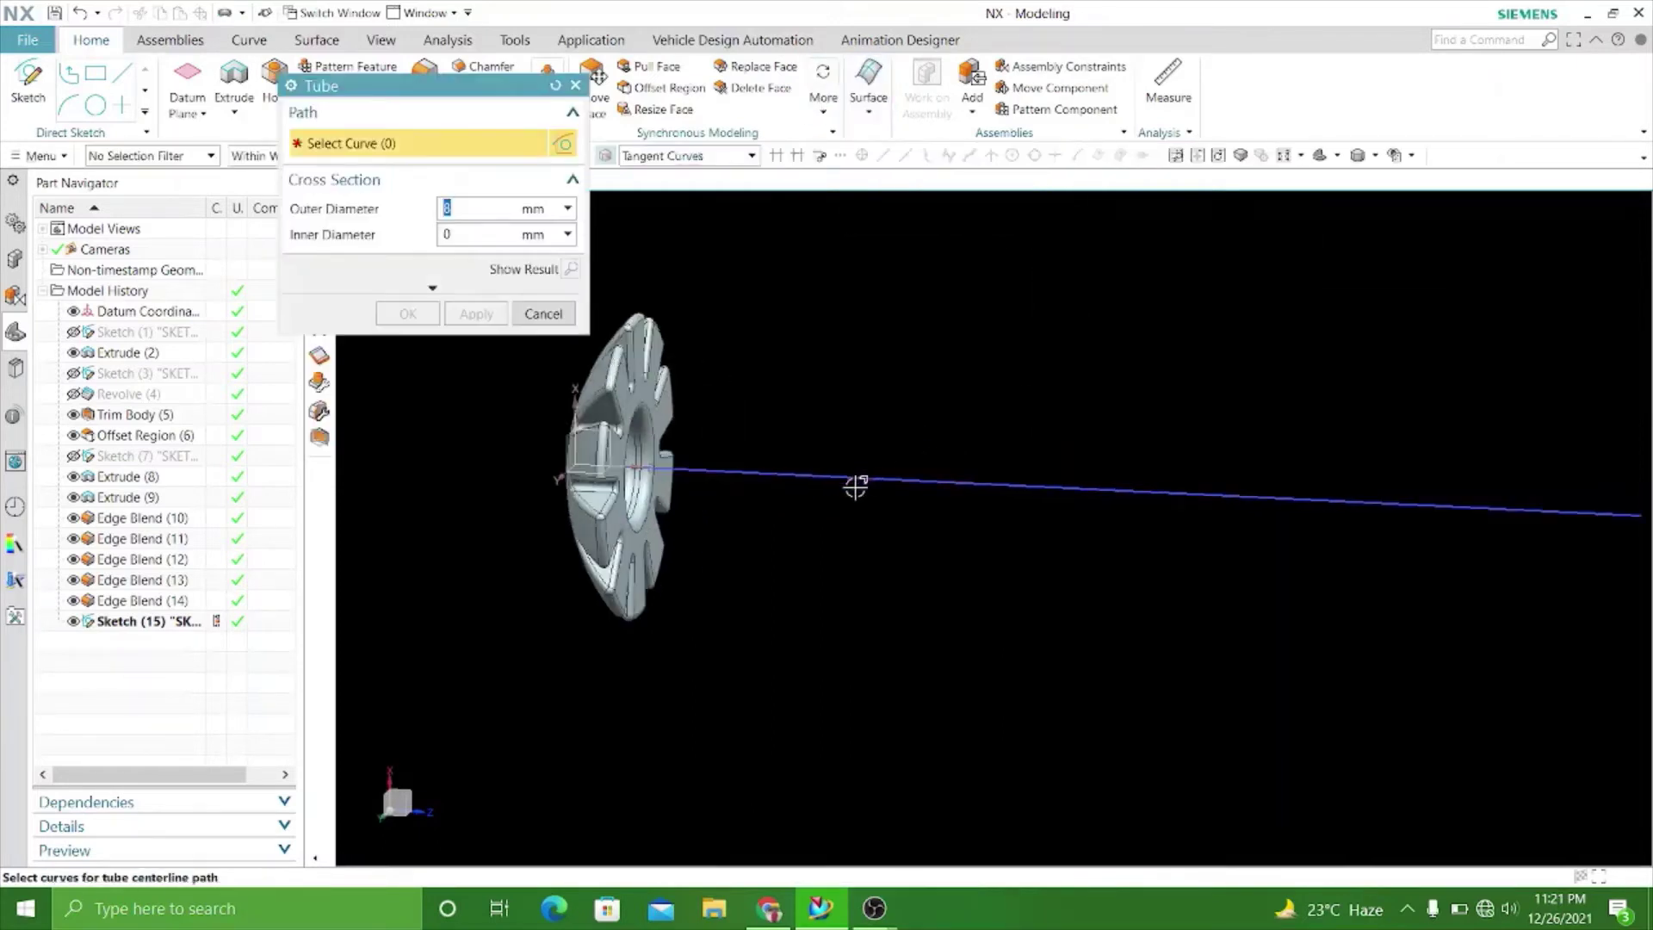
{"action": "left_click", "coordinate": [859, 475]}
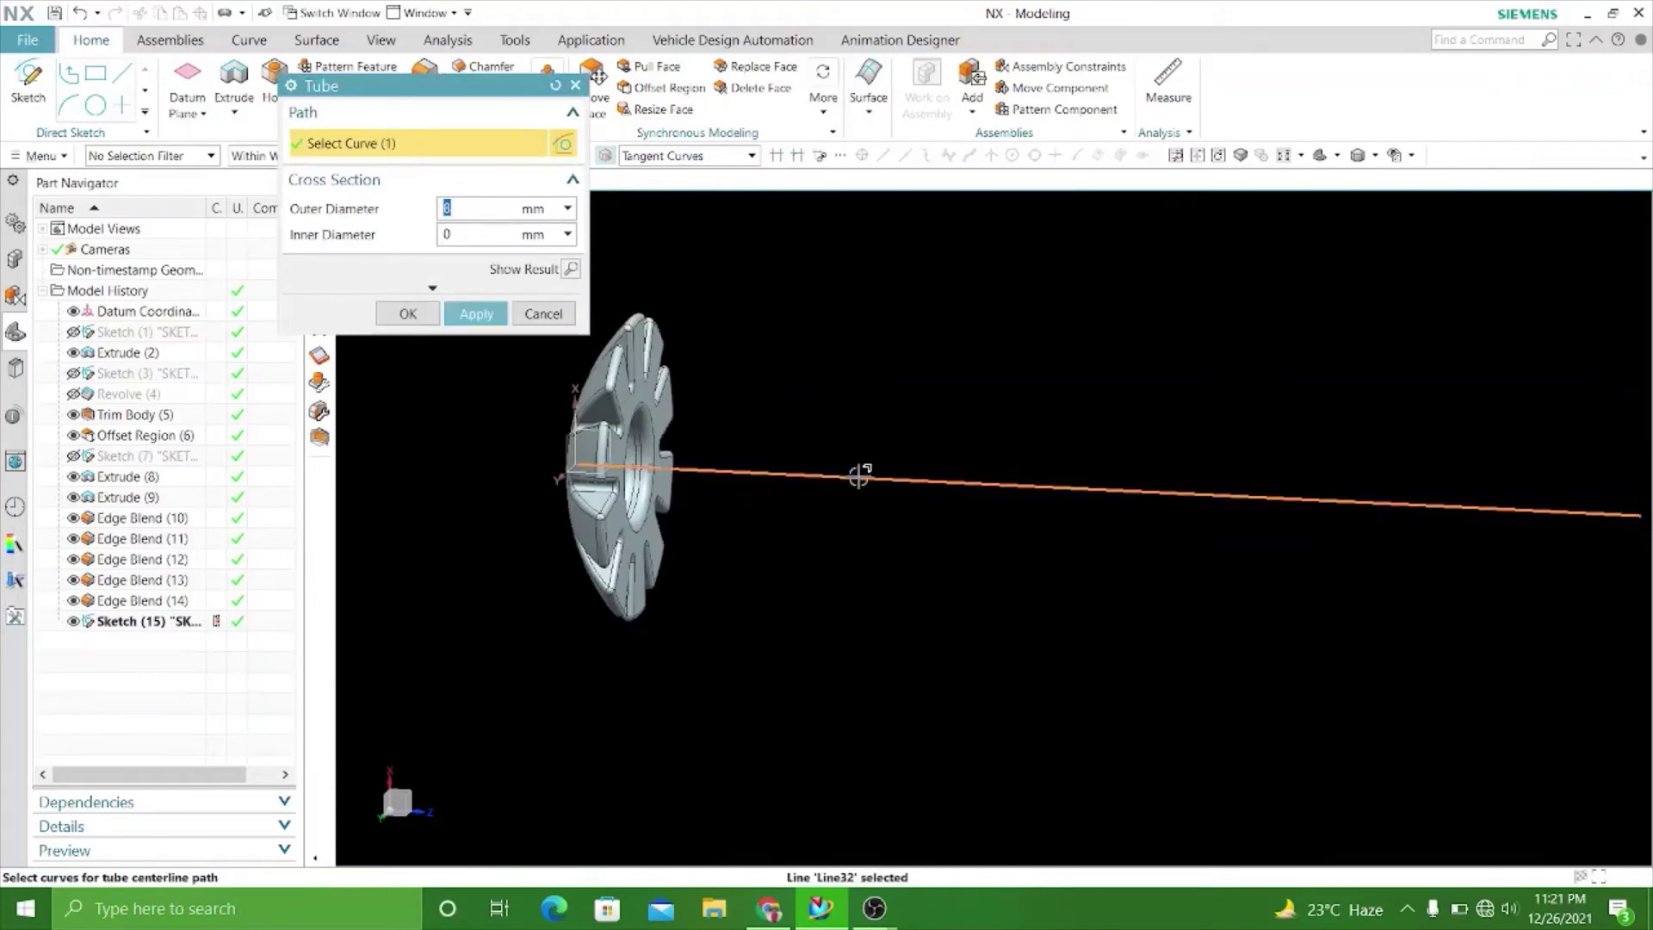
{"action": "type", "text": "7"}
{"action": "left_click", "coordinate": [487, 321]}
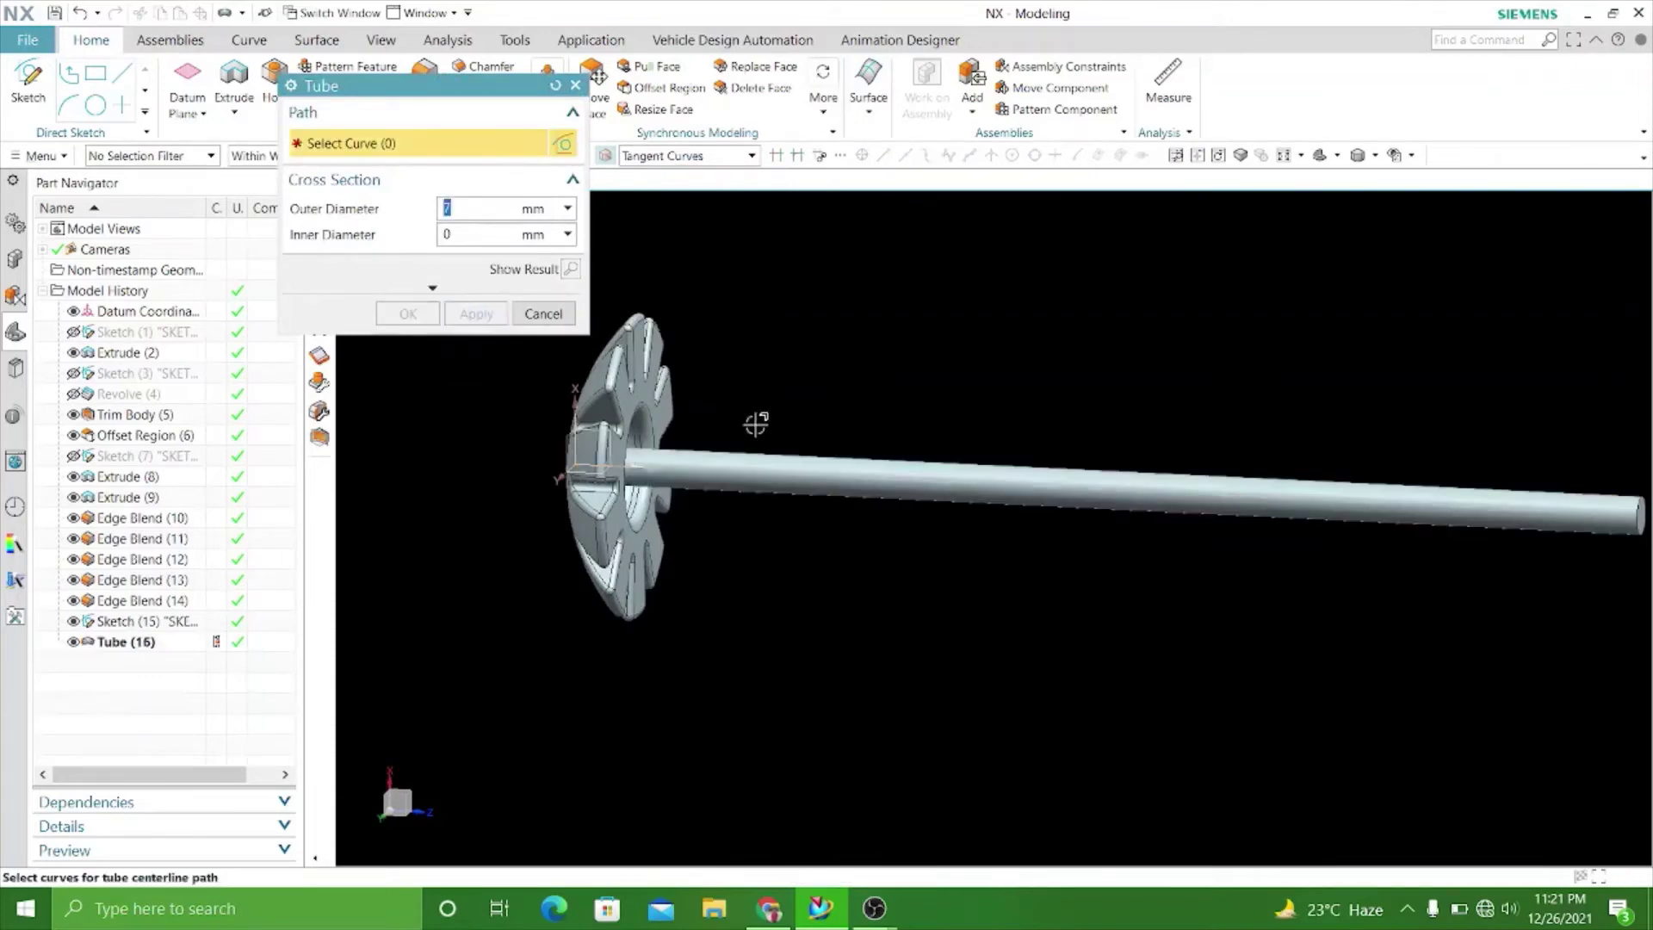
{"action": "scroll", "coordinate": [754, 424], "scroll_direction": "down", "scroll_amount": 2}
{"action": "left_click", "coordinate": [543, 315]}
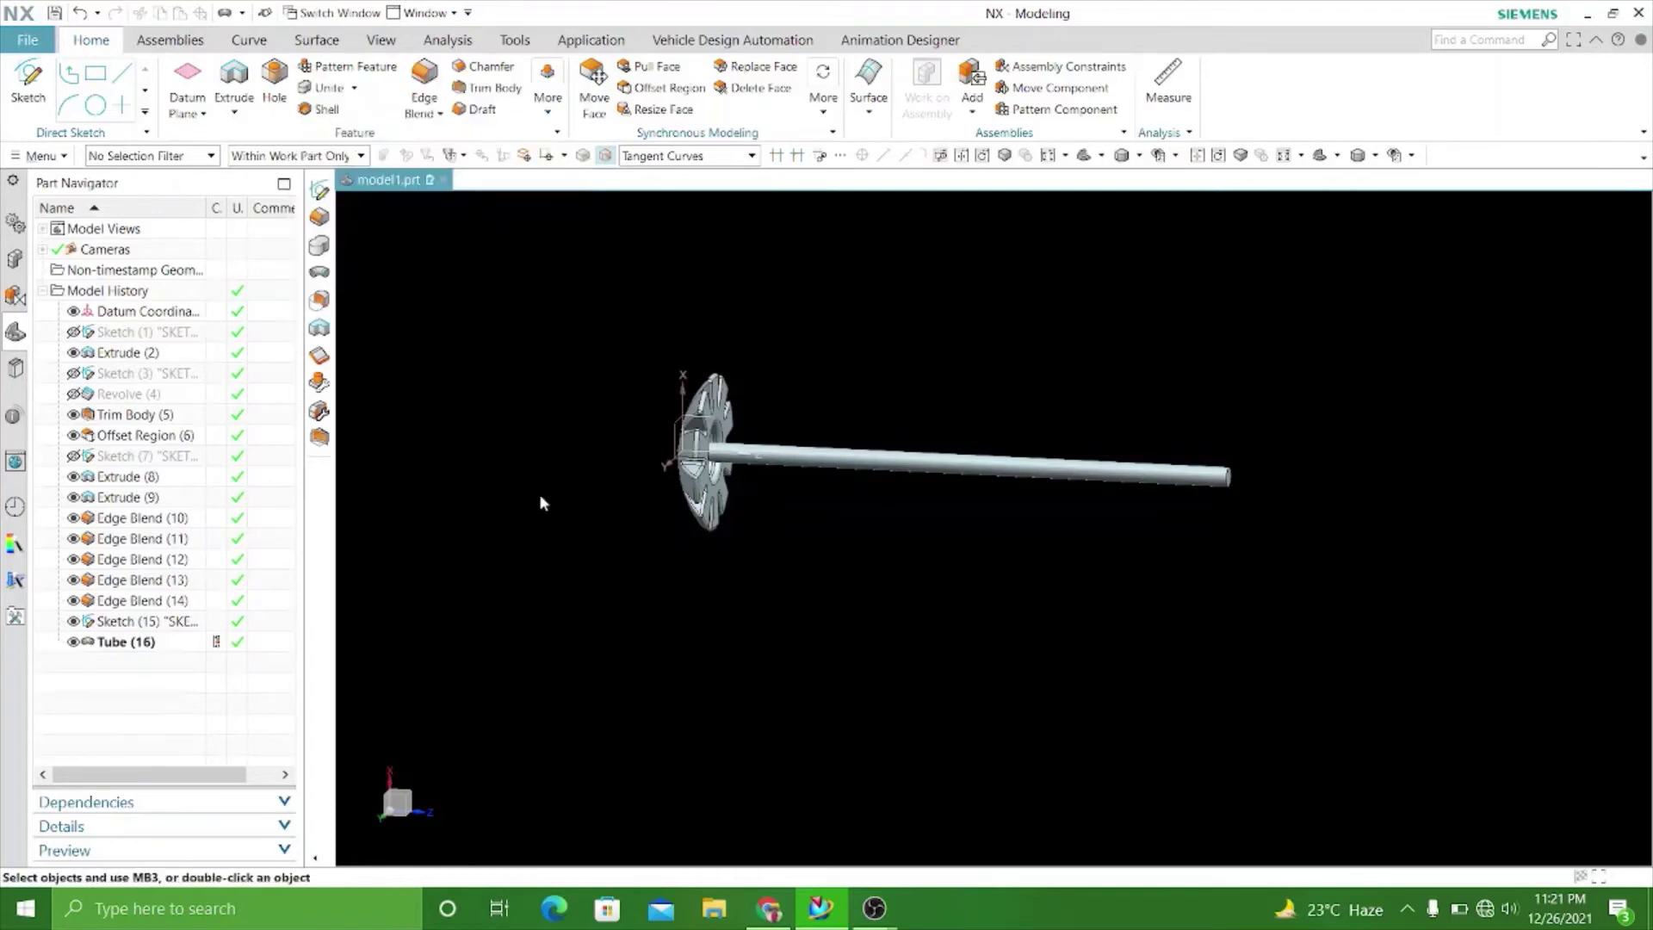
{"action": "mouse_move", "coordinate": [539, 498]}
{"action": "middle_mouse_down"}
{"action": "mouse_move", "coordinate": [498, 485]}
{"action": "mouse_move", "coordinate": [456, 424]}
{"action": "middle_mouse_up"}
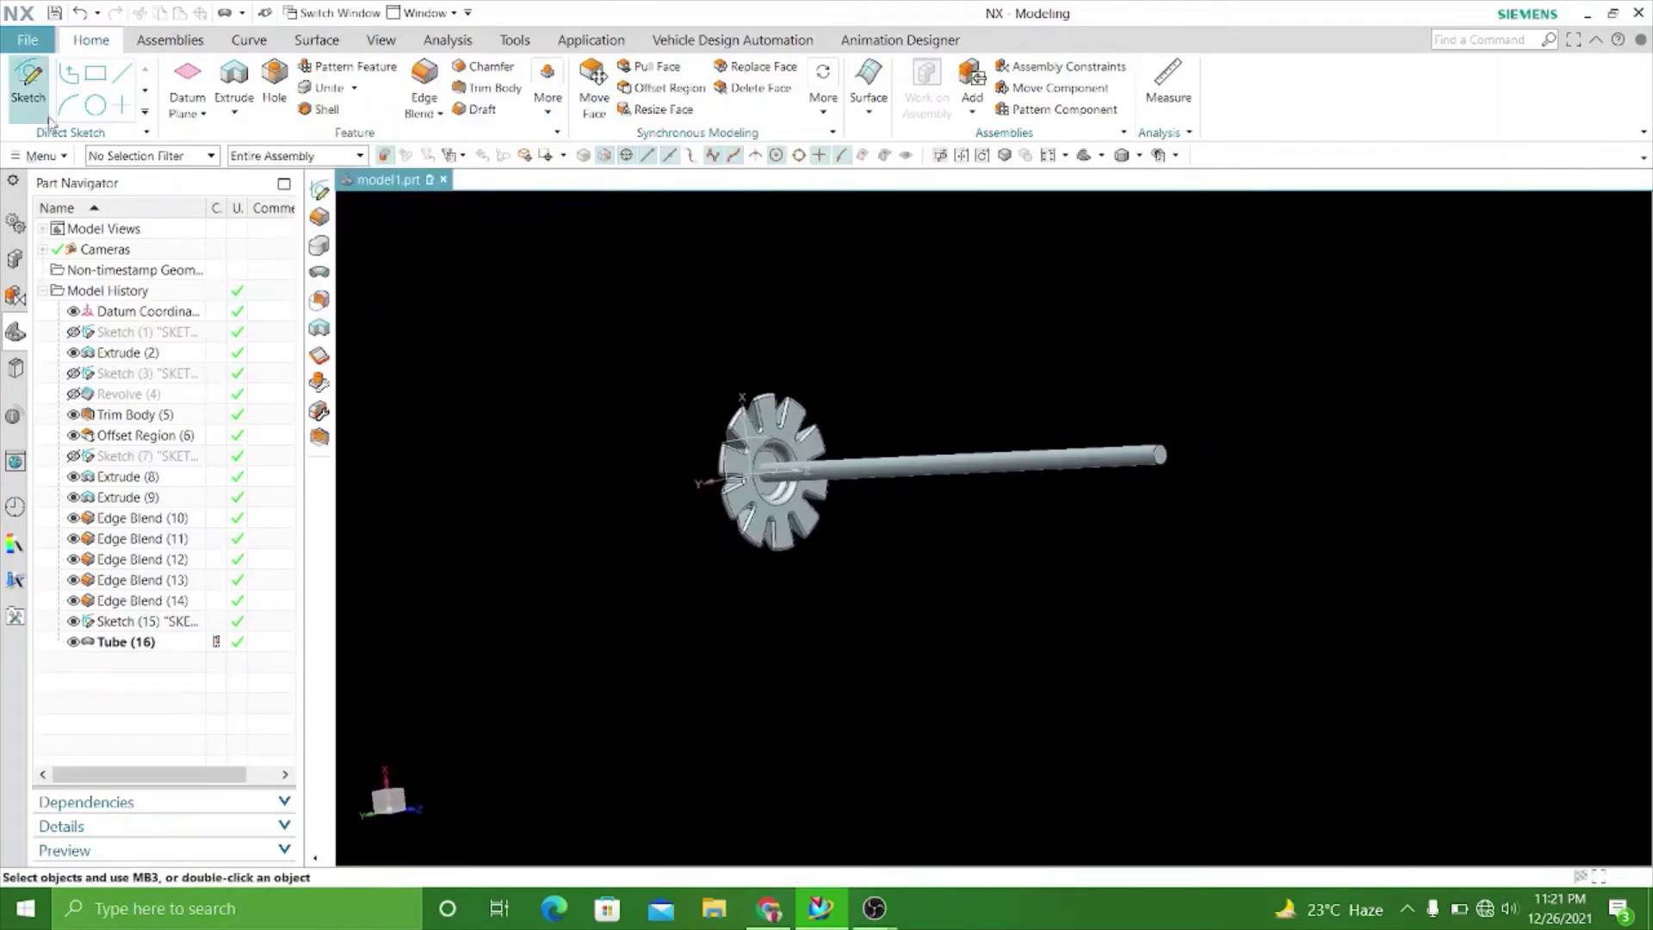
Start a new sketch on the rod's far end face.
{"action": "scroll", "coordinate": [1118, 431], "scroll_direction": "up", "scroll_amount": 2}
{"action": "scroll", "coordinate": [1188, 442], "scroll_direction": "up", "scroll_amount": 2}
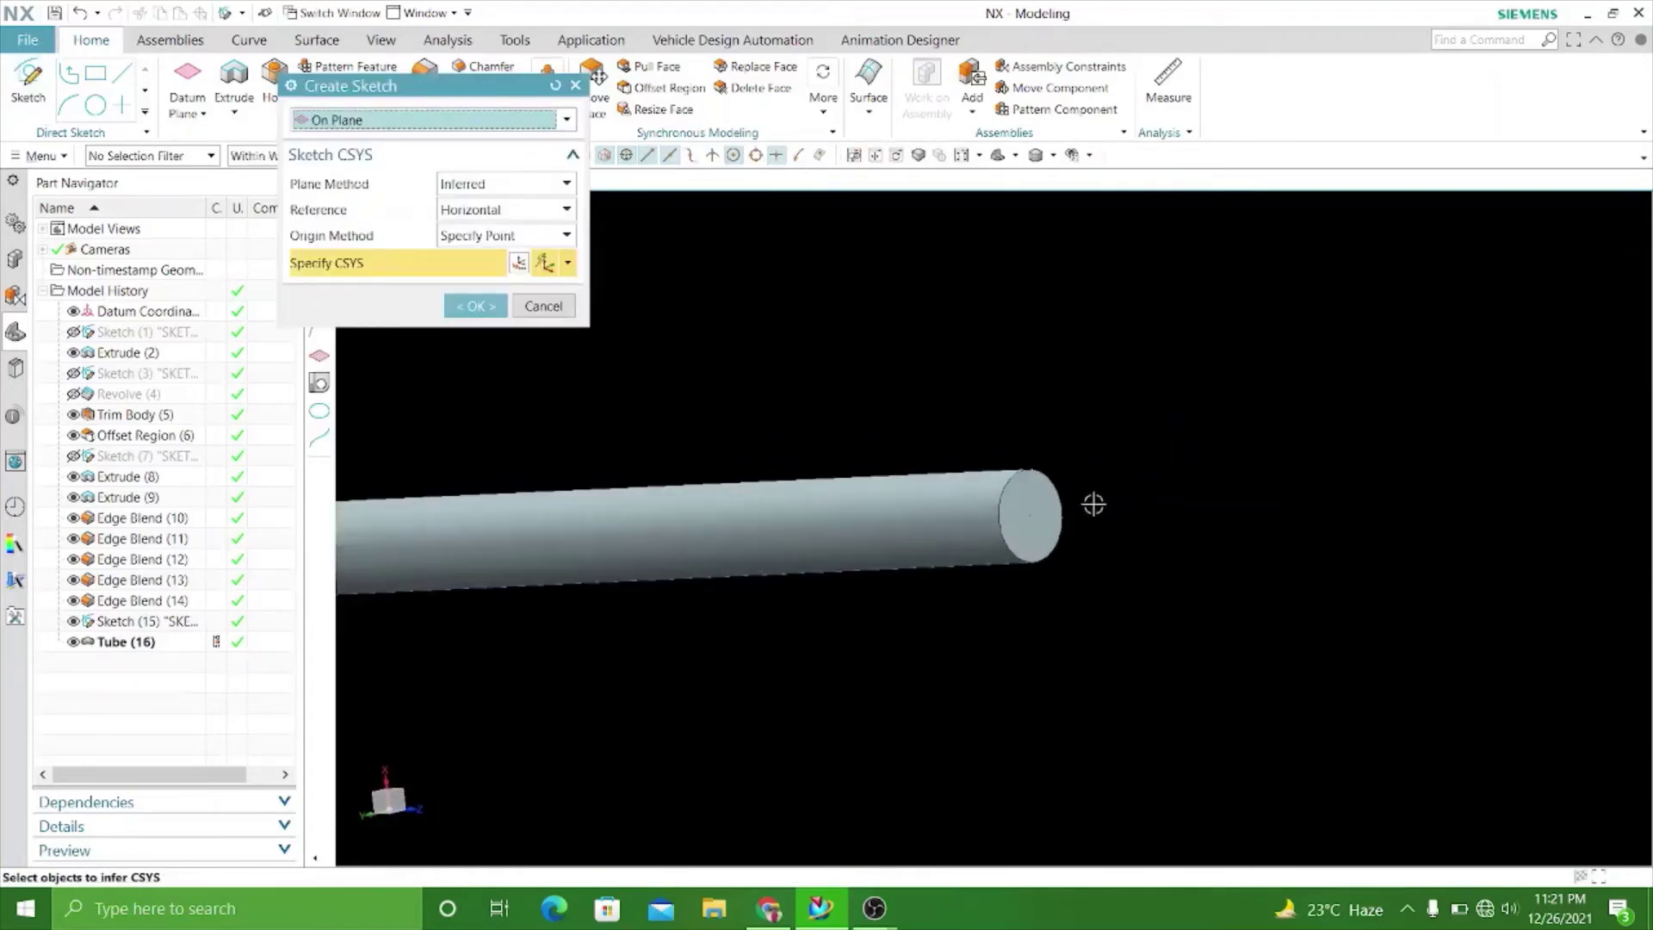
{"action": "left_click", "coordinate": [1031, 514]}
{"action": "left_click", "coordinate": [476, 305]}
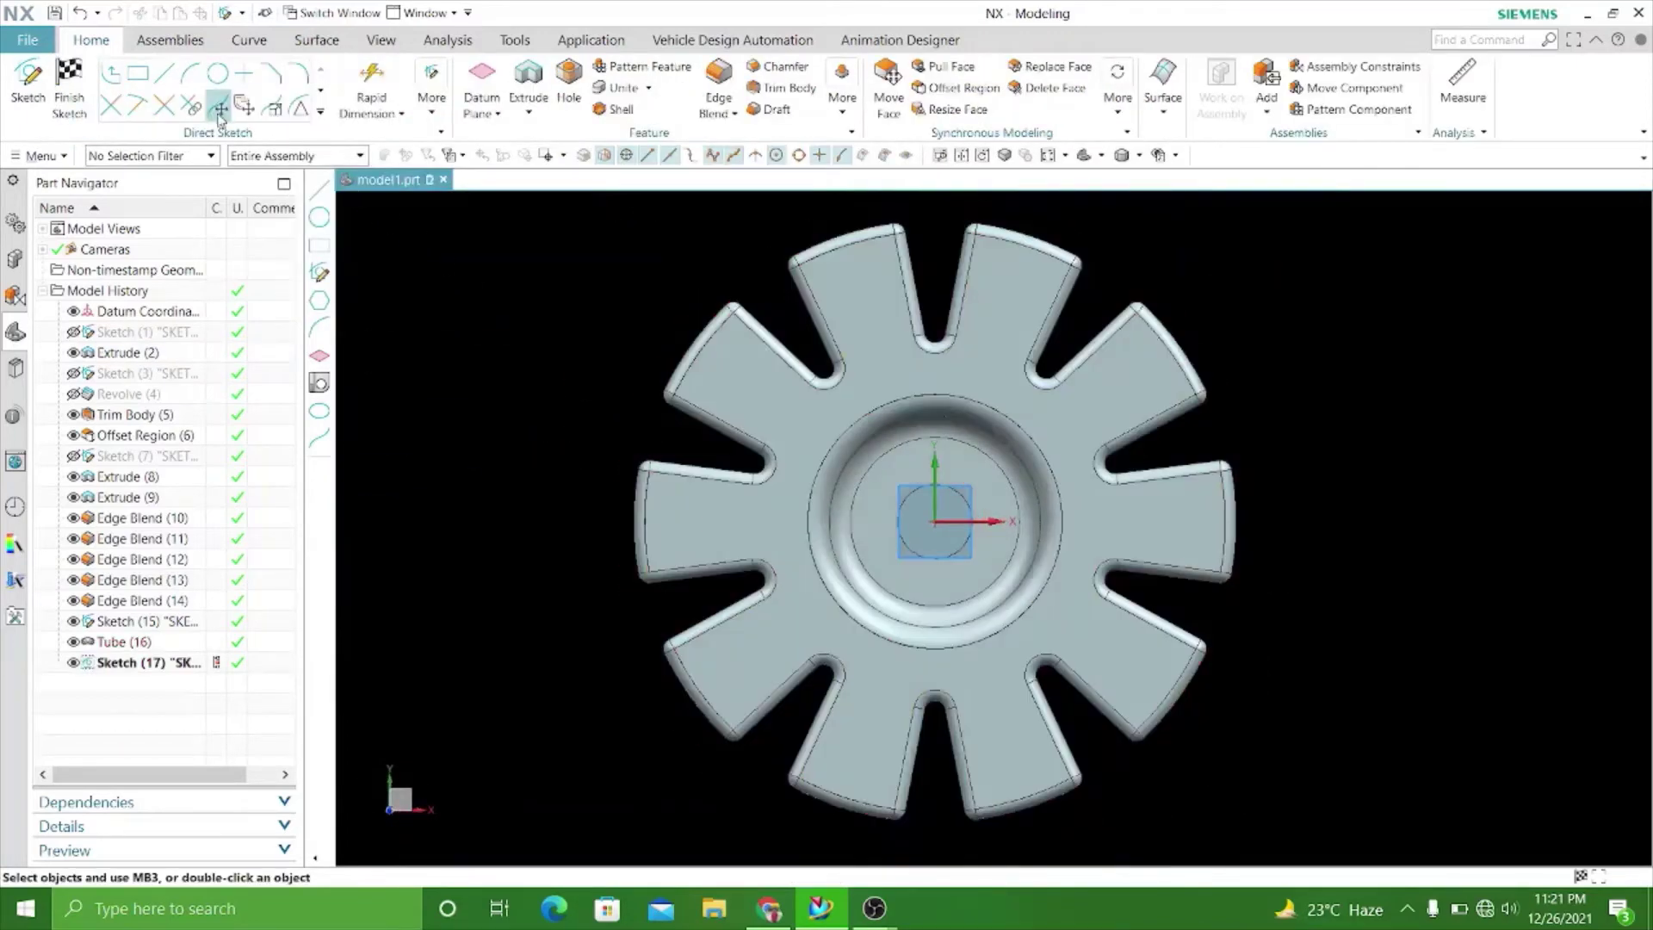
Draw an 11 mm diameter circle centred on the sketch origin and finish the sketch.
{"action": "key", "text": "o"}
{"action": "scroll", "coordinate": [938, 534], "scroll_direction": "up", "scroll_amount": 2}
{"action": "scroll", "coordinate": [912, 507], "scroll_direction": "up", "scroll_amount": 3}
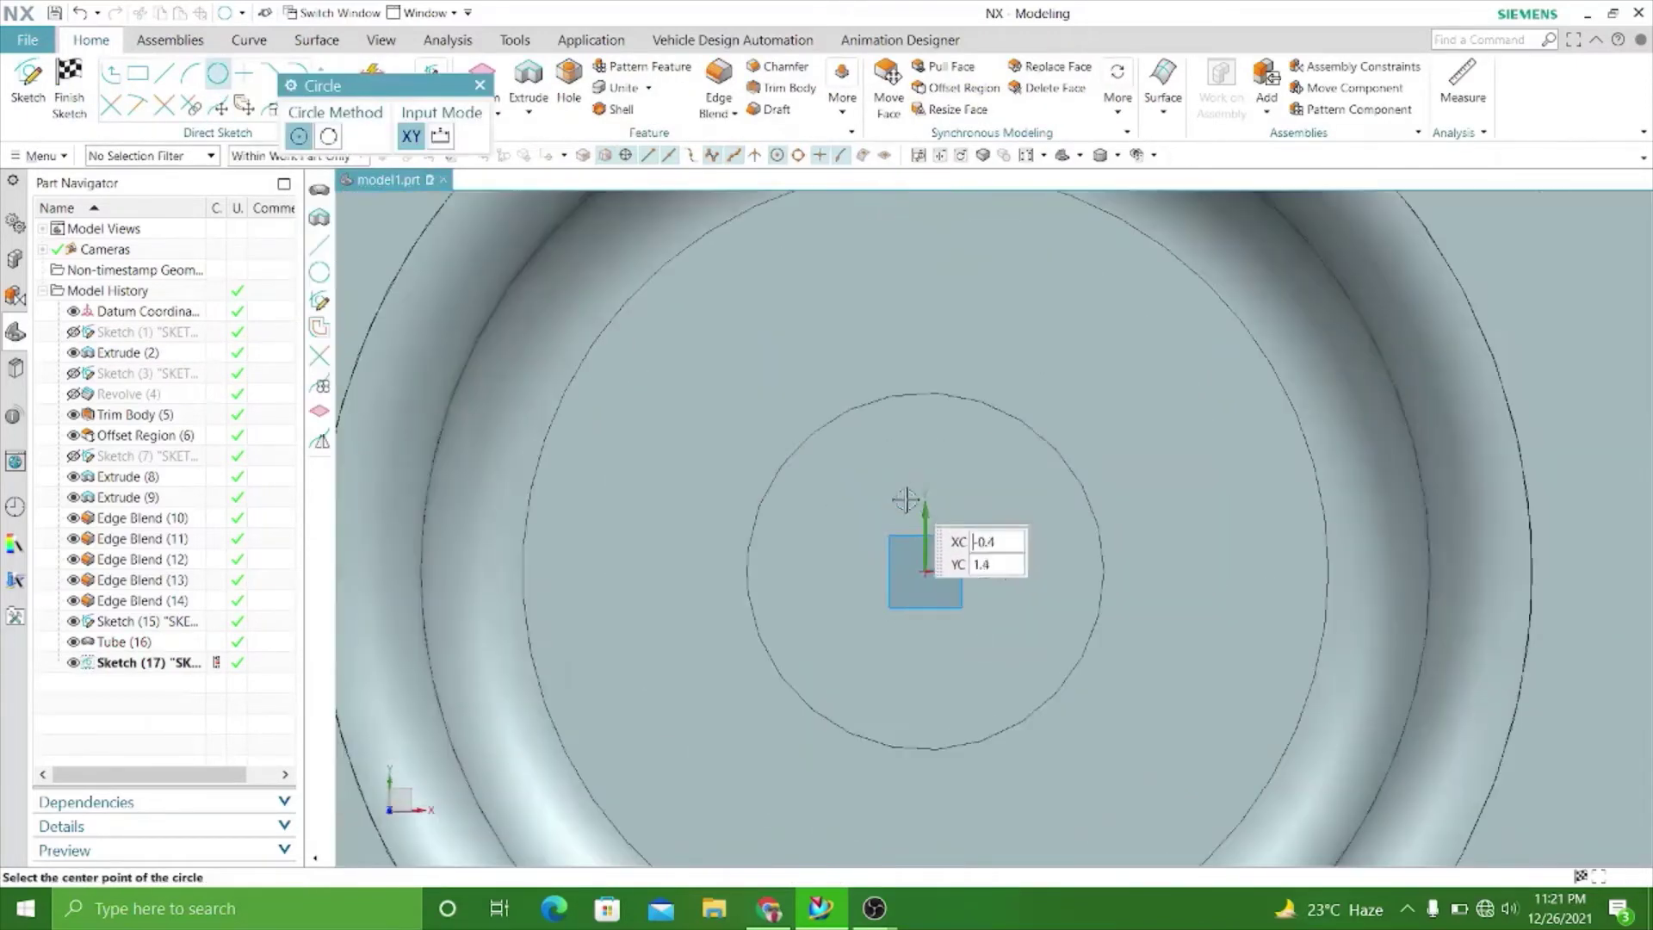
{"action": "left_click", "coordinate": [925, 572]}
{"action": "type", "text": "11"}
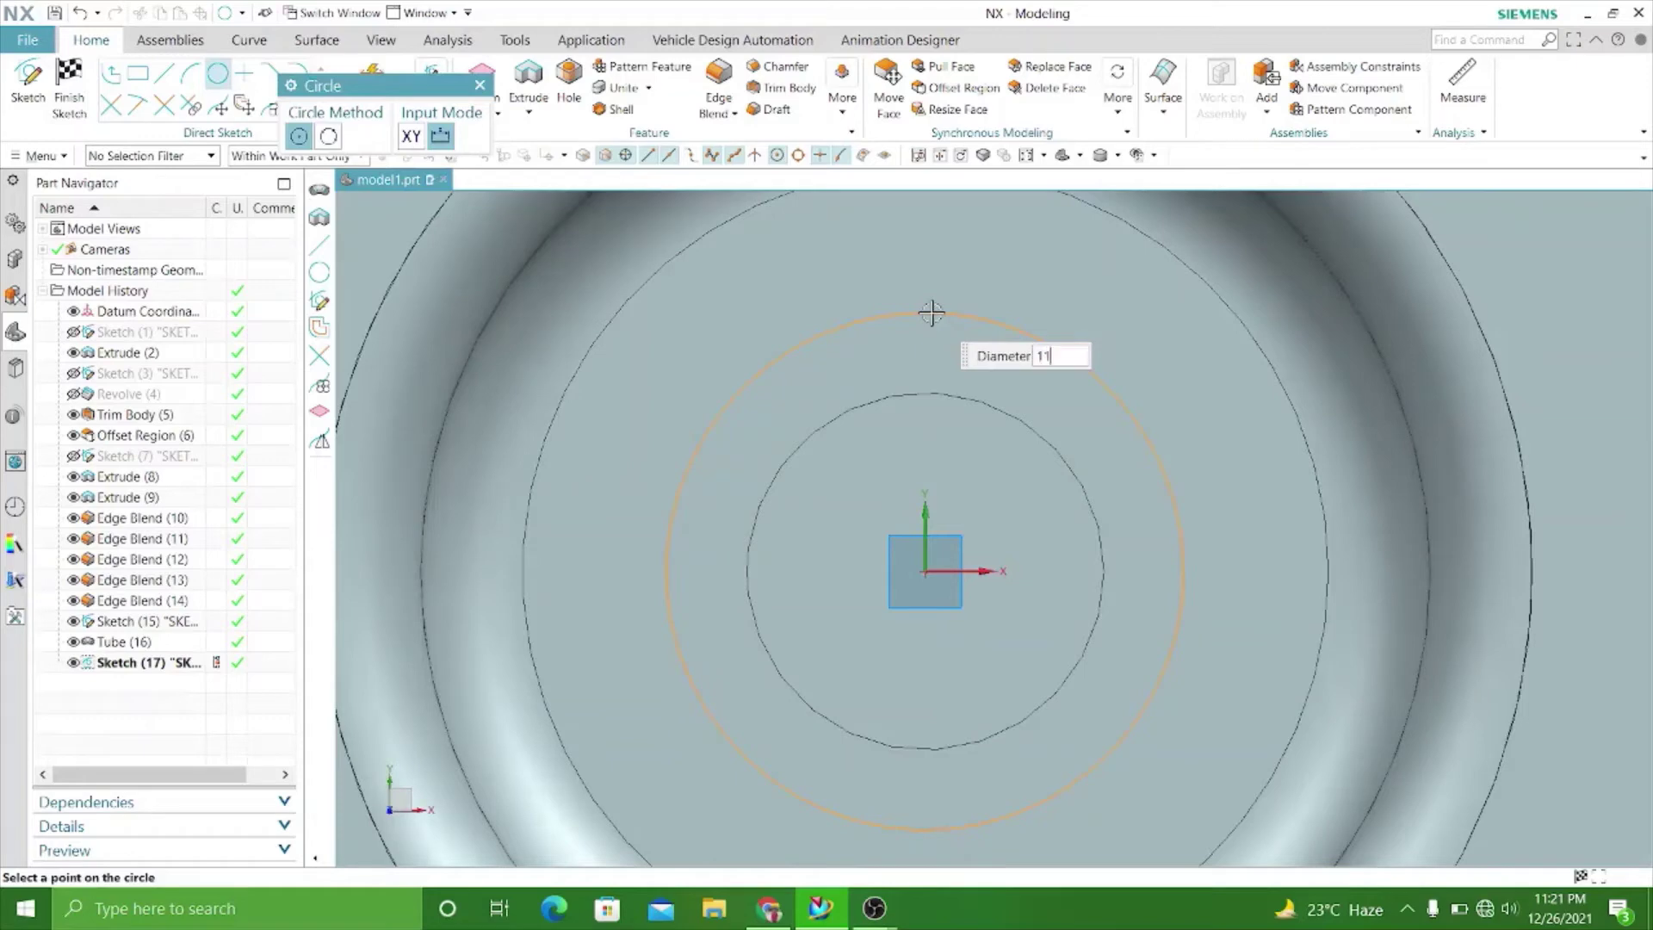
{"action": "key", "text": "Return"}
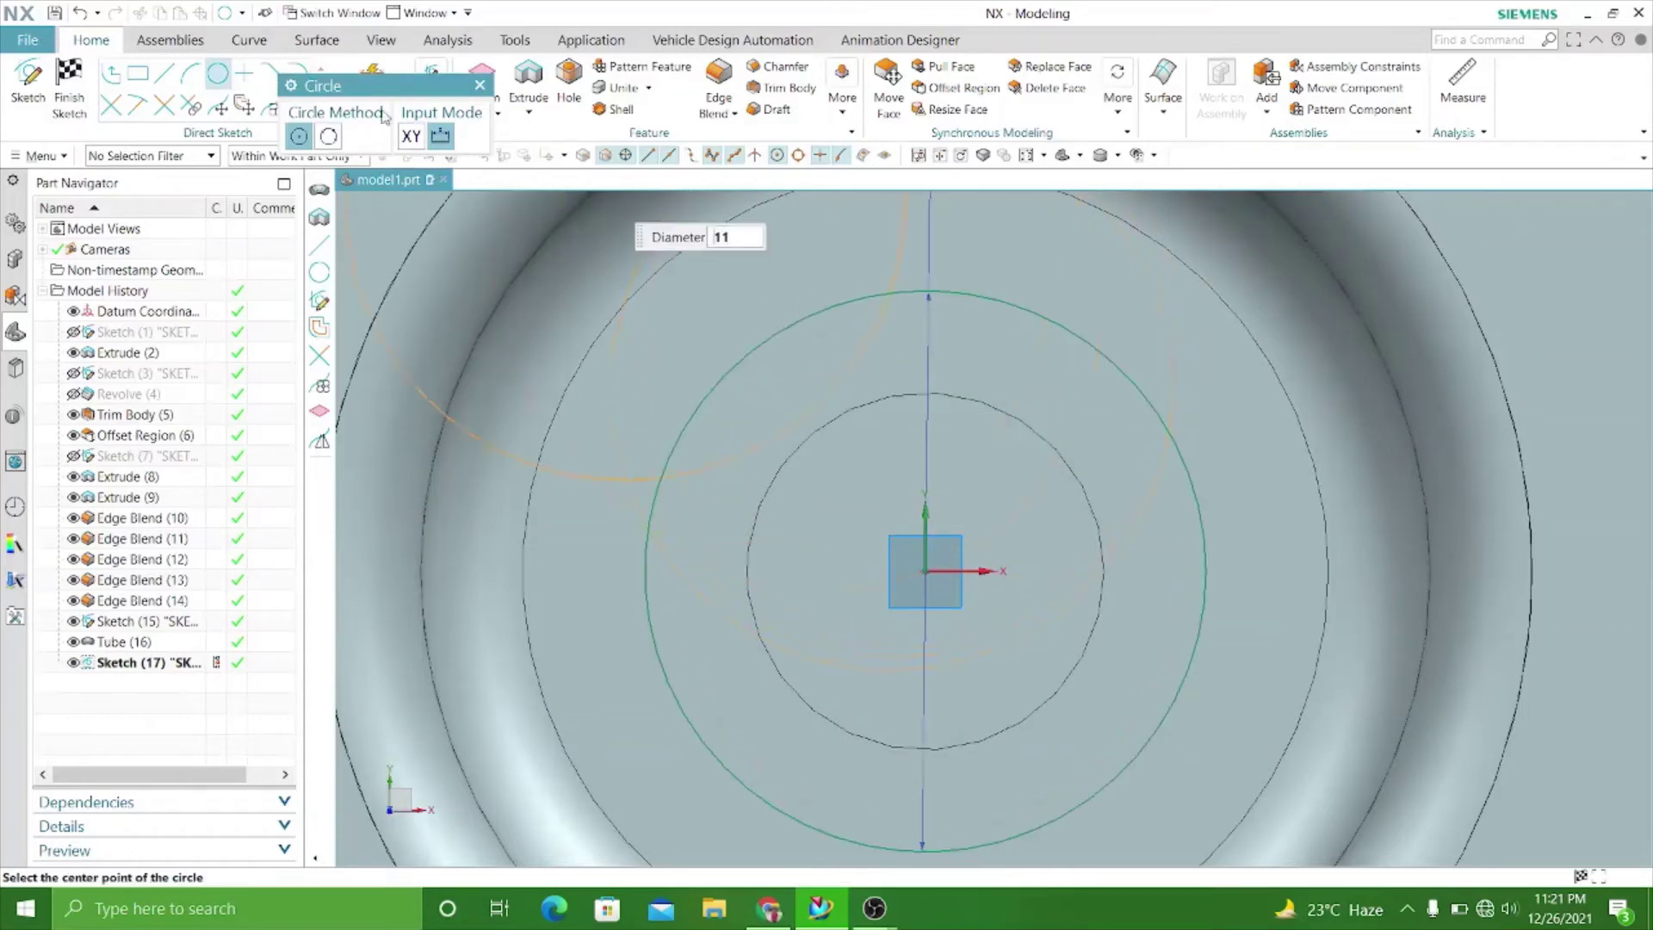
{"action": "key", "text": "Escape"}
{"action": "key", "text": "ctrl+q"}
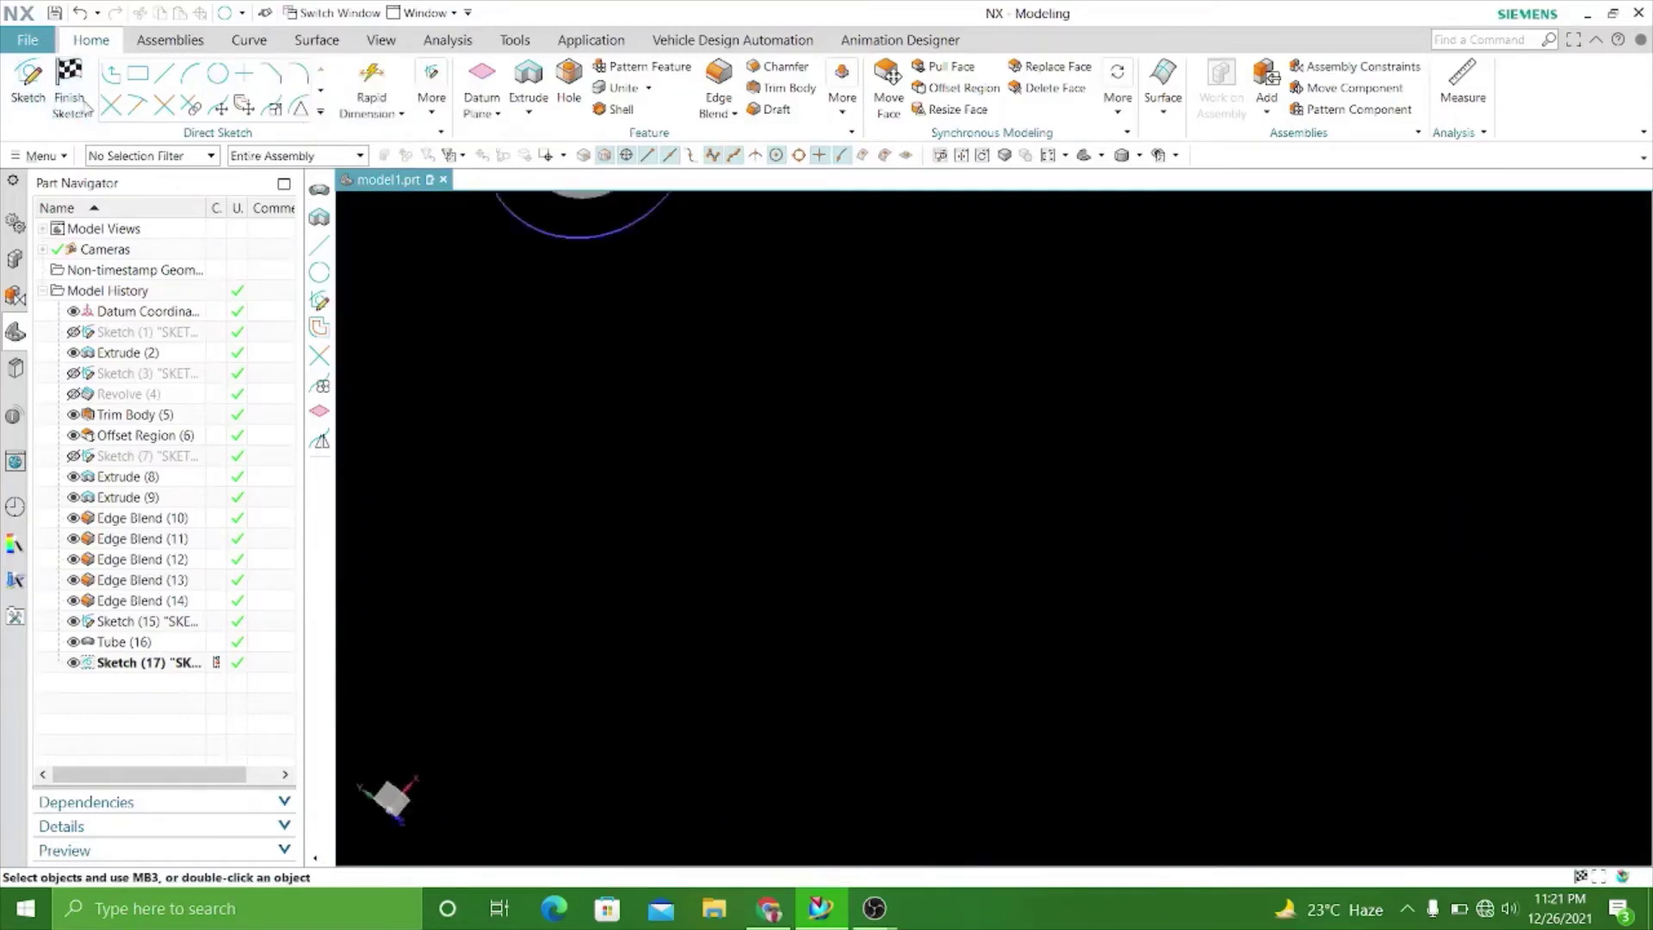
{"action": "scroll", "coordinate": [1111, 471], "scroll_direction": "down", "scroll_amount": 3}
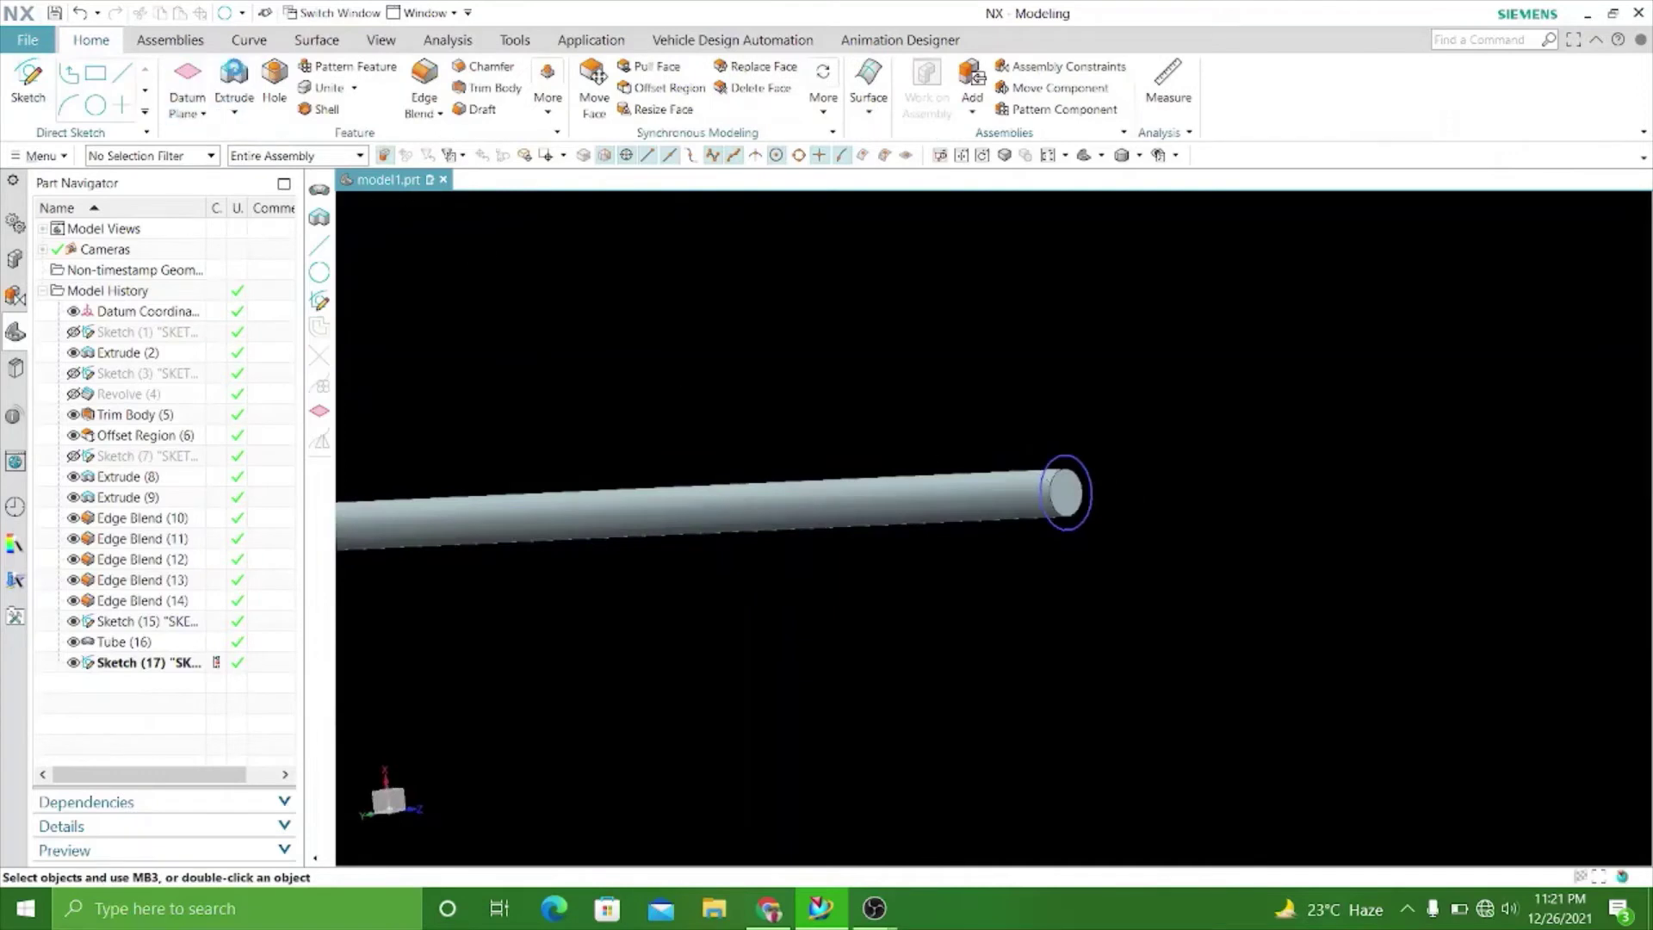
{"action": "left_click", "coordinate": [233, 75]}
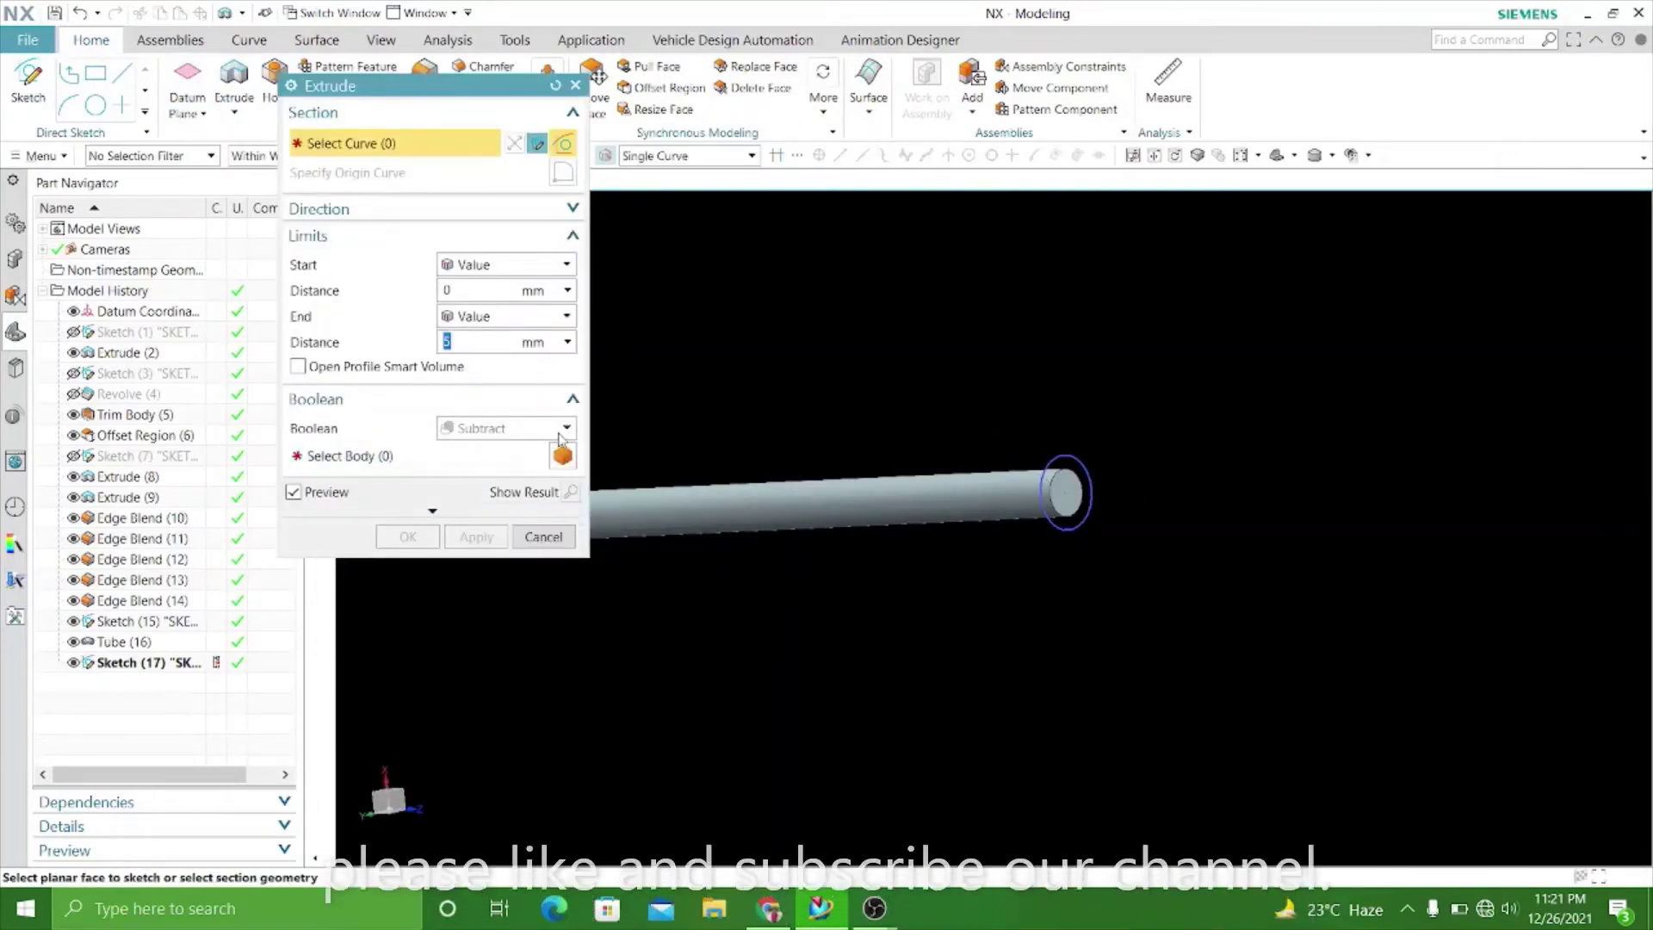
Extrude the 11 mm circle 100 mm back along the rod without subtracting.
{"action": "key", "text": "Tab"}
{"action": "key", "text": "Tab"}
{"action": "key", "text": "alt+Down"}
{"action": "key", "text": "Up"}
{"action": "key", "text": "Up"}
{"action": "key", "text": "Return"}
{"action": "left_click", "coordinate": [1071, 449]}
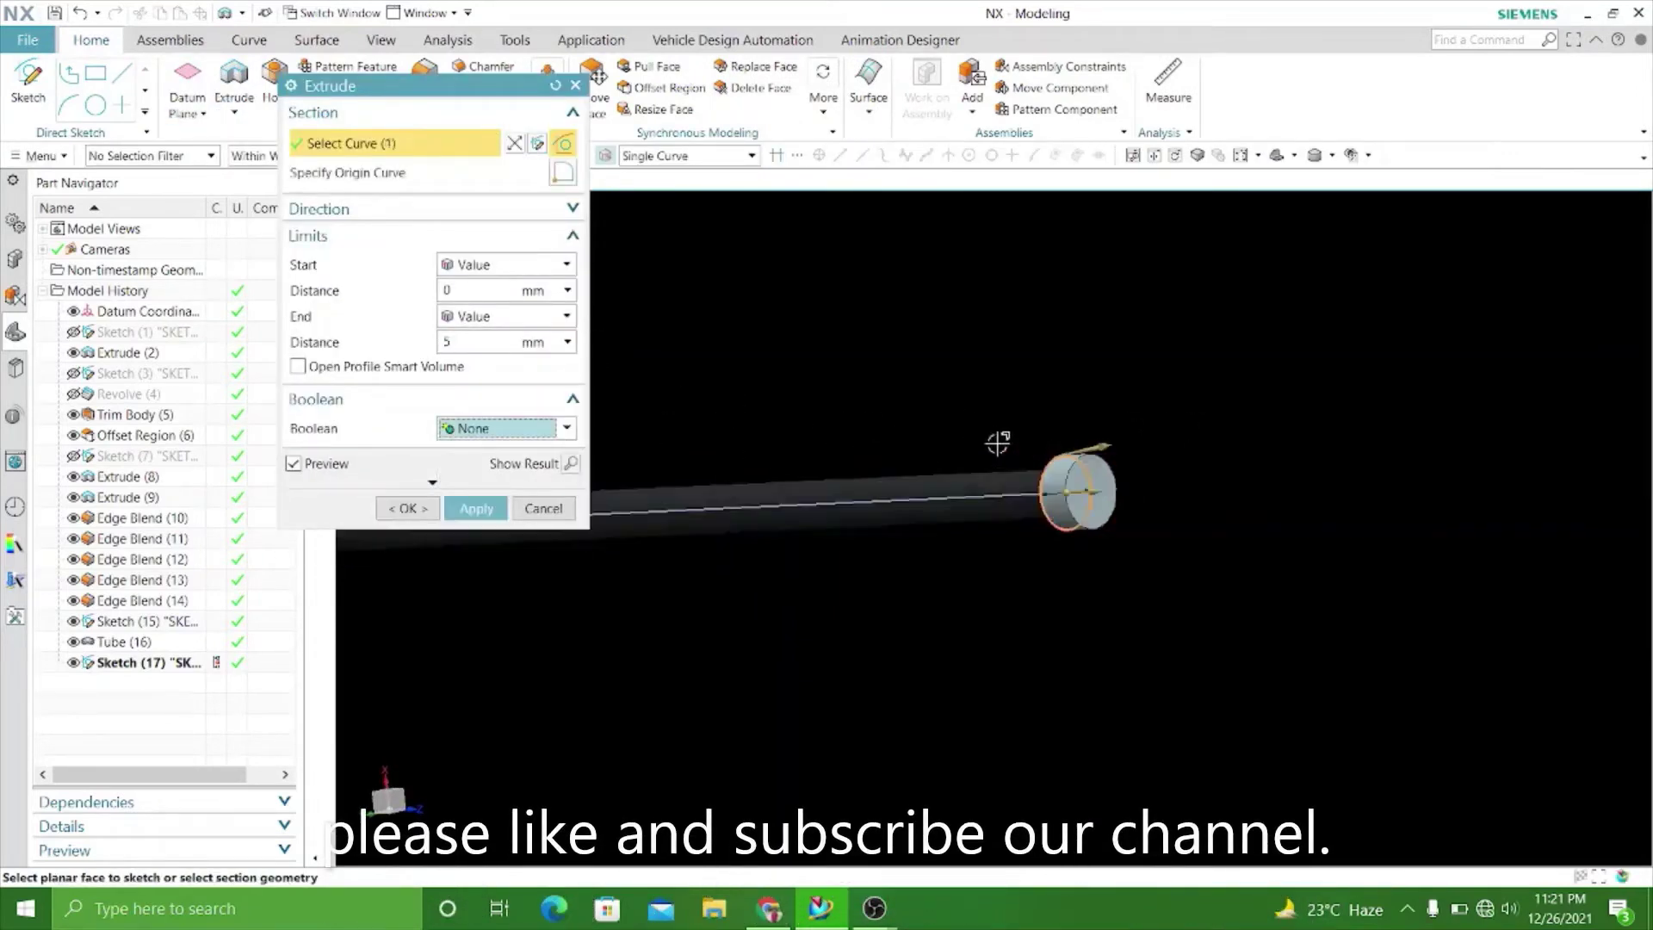
{"action": "mouse_move", "coordinate": [996, 442]}
{"action": "middle_mouse_down"}
{"action": "mouse_move", "coordinate": [879, 416]}
{"action": "mouse_move", "coordinate": [1236, 497]}
{"action": "middle_mouse_up"}
{"action": "left_click_drag", "start_coordinate": [1233, 493], "coordinate": [769, 496]}
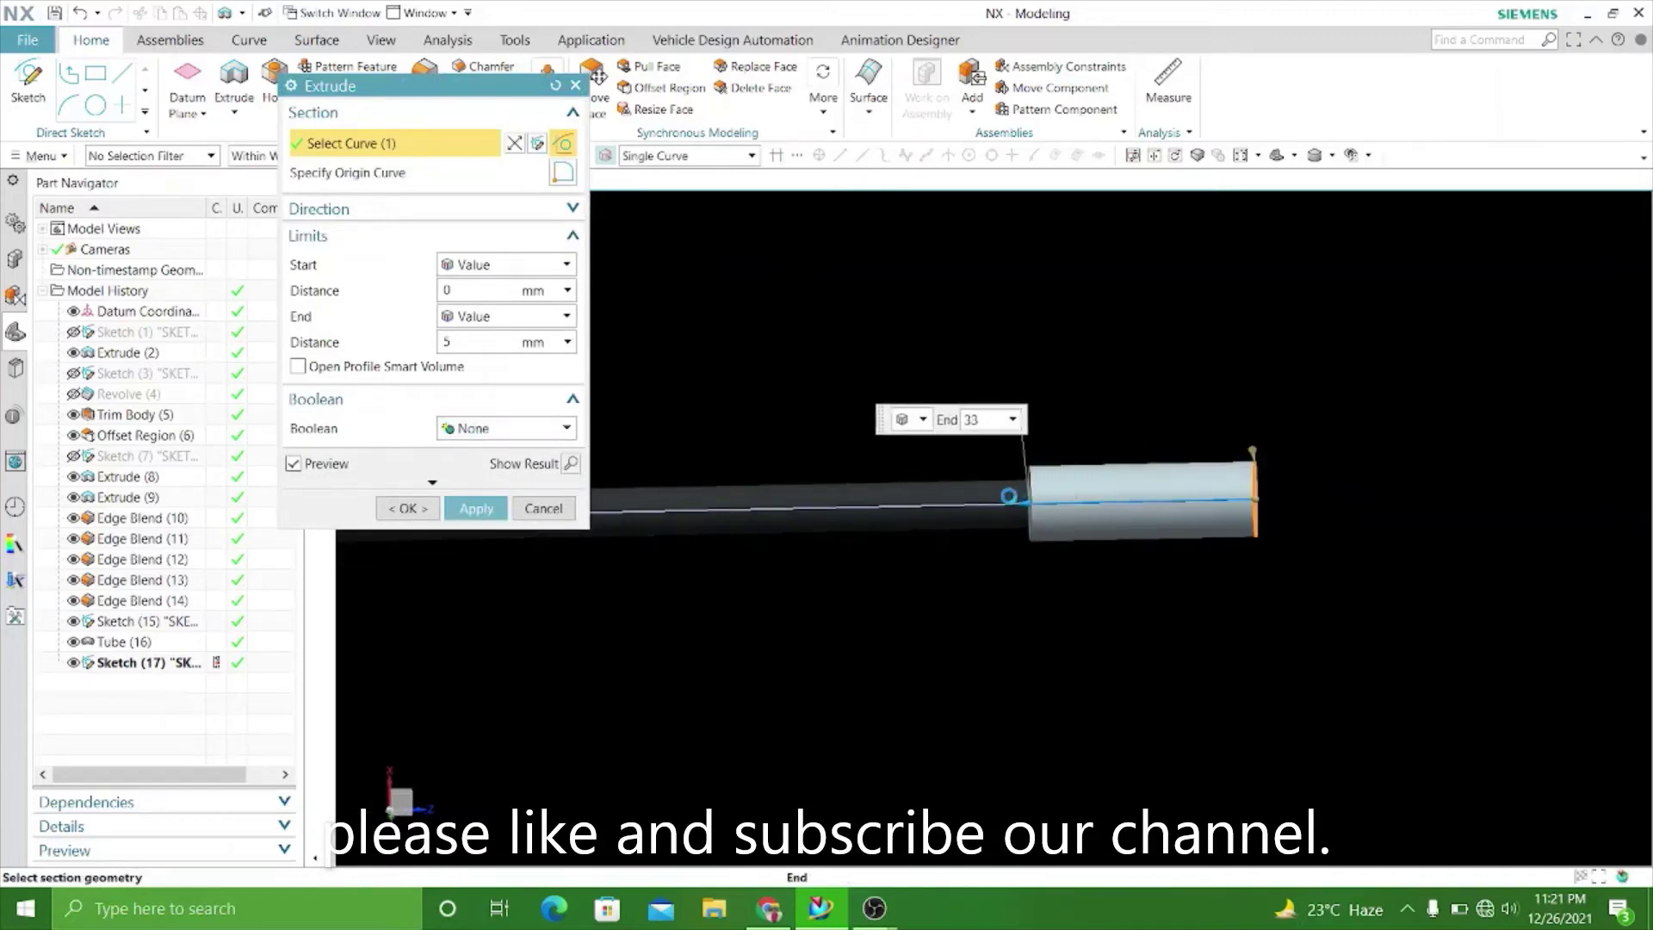
{"action": "scroll", "coordinate": [1481, 503], "scroll_direction": "up", "scroll_amount": 3}
{"action": "scroll", "coordinate": [1166, 506], "scroll_direction": "down", "scroll_amount": 3}
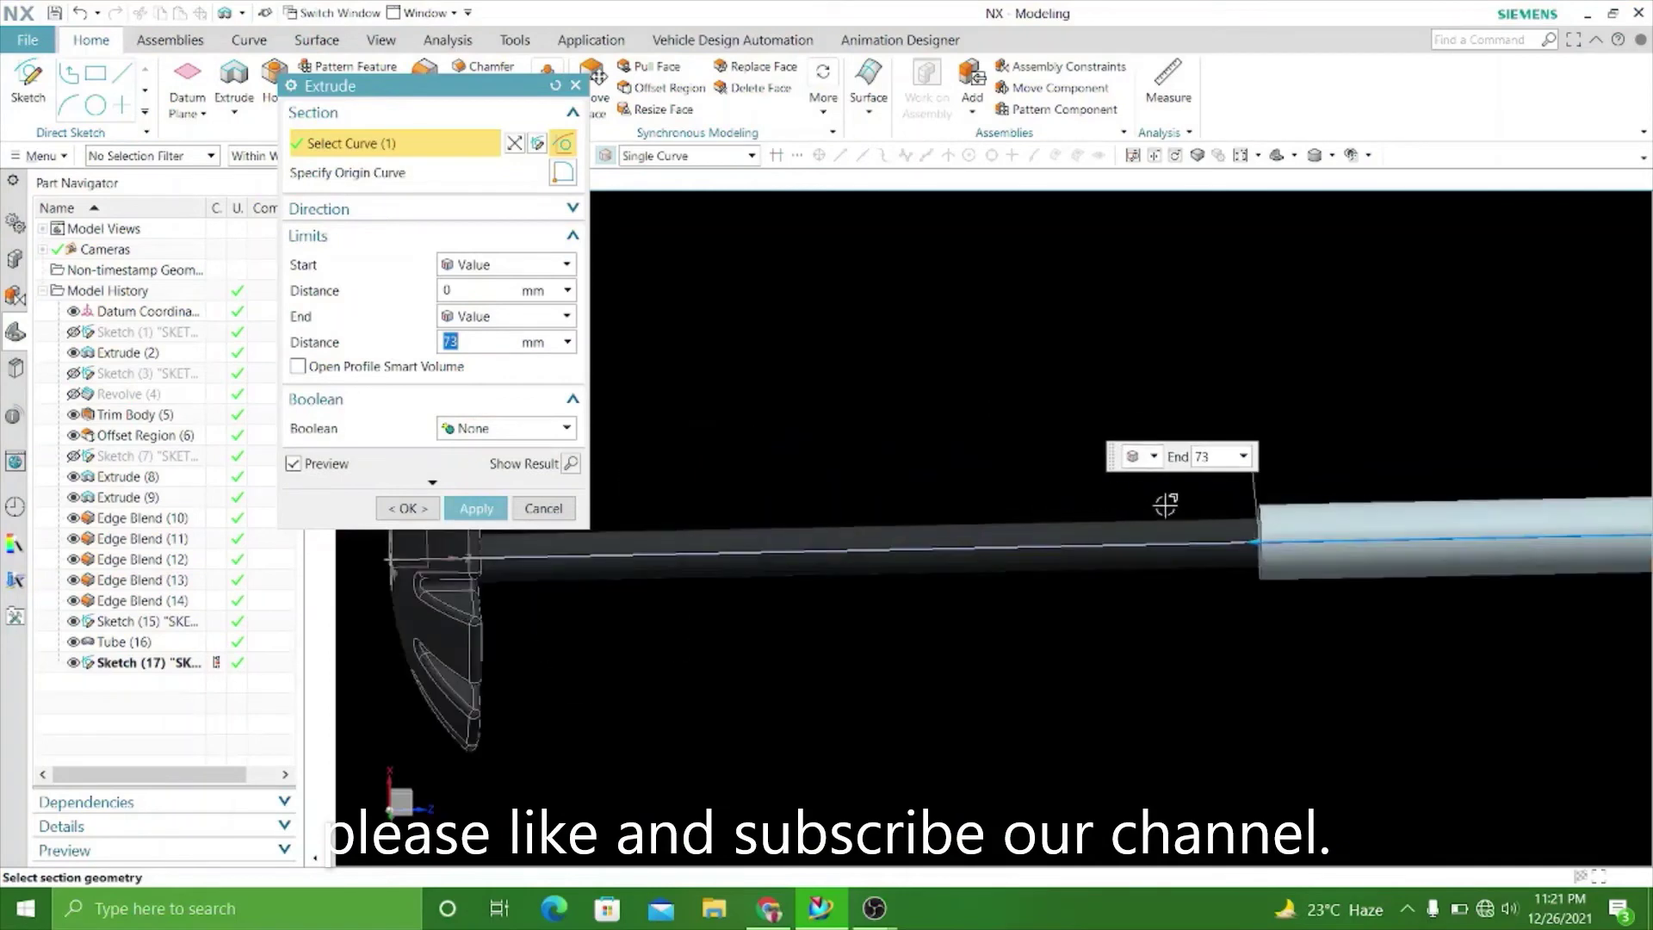
{"action": "left_click_drag", "start_coordinate": [1248, 540], "coordinate": [1066, 532]}
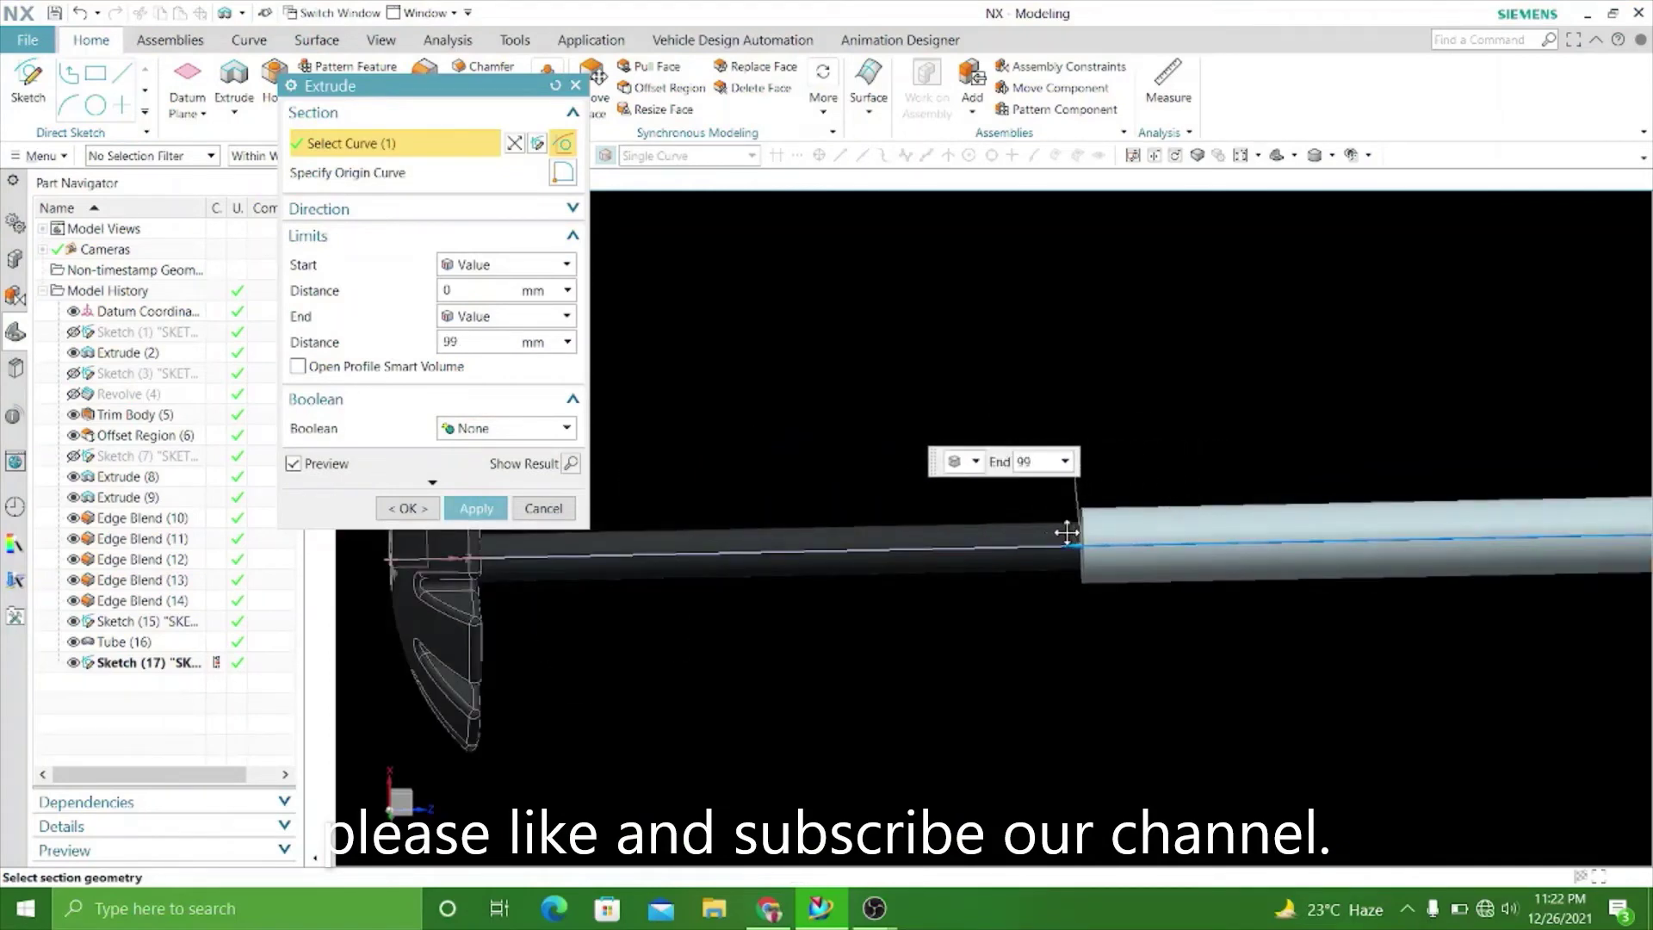
Unite the 100 mm extrusion with the tube body and create it.
{"action": "left_click", "coordinate": [573, 429]}
{"action": "left_click", "coordinate": [527, 471]}
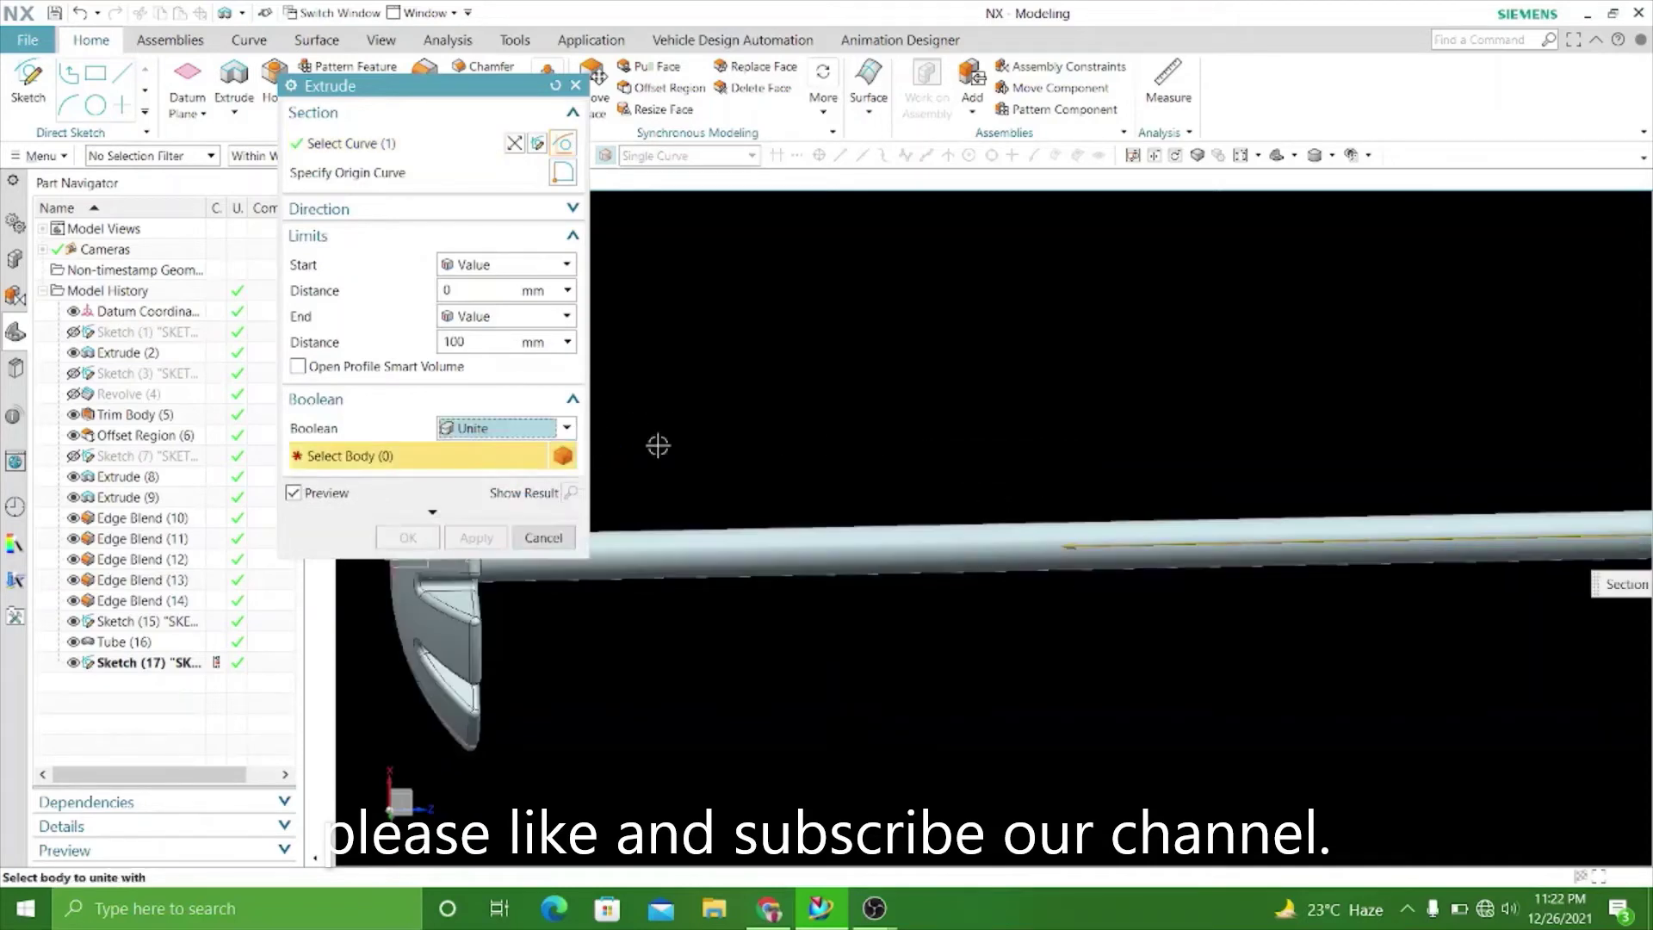
{"action": "left_click", "coordinate": [857, 549]}
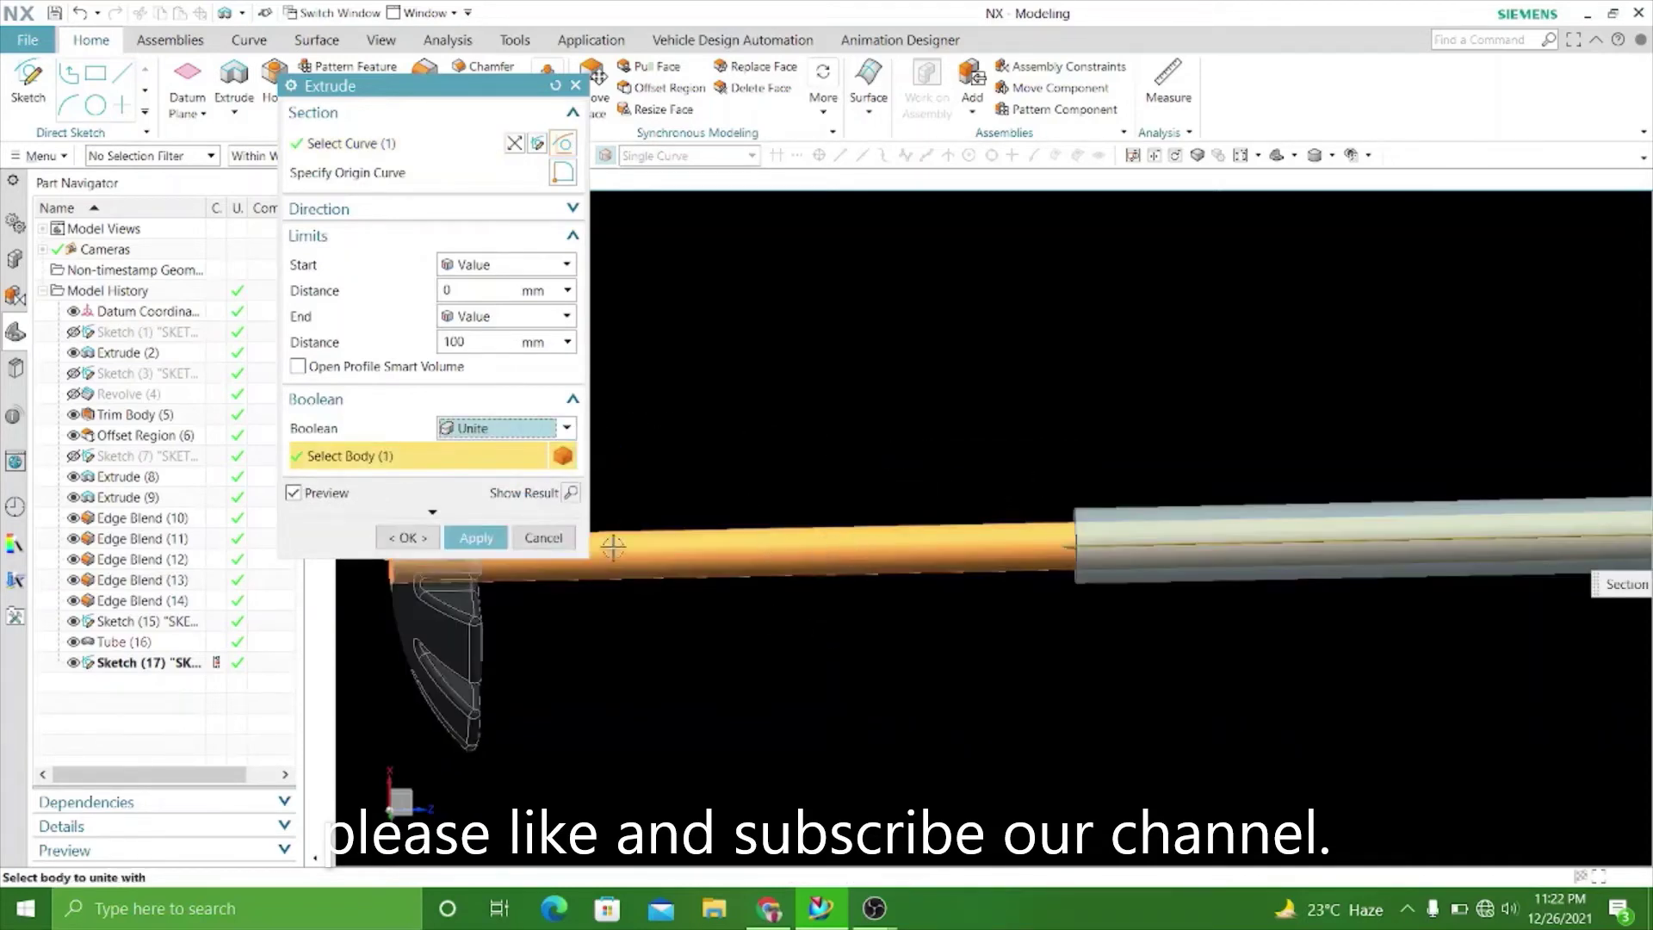
{"action": "left_click", "coordinate": [476, 538]}
{"action": "left_click", "coordinate": [542, 538]}
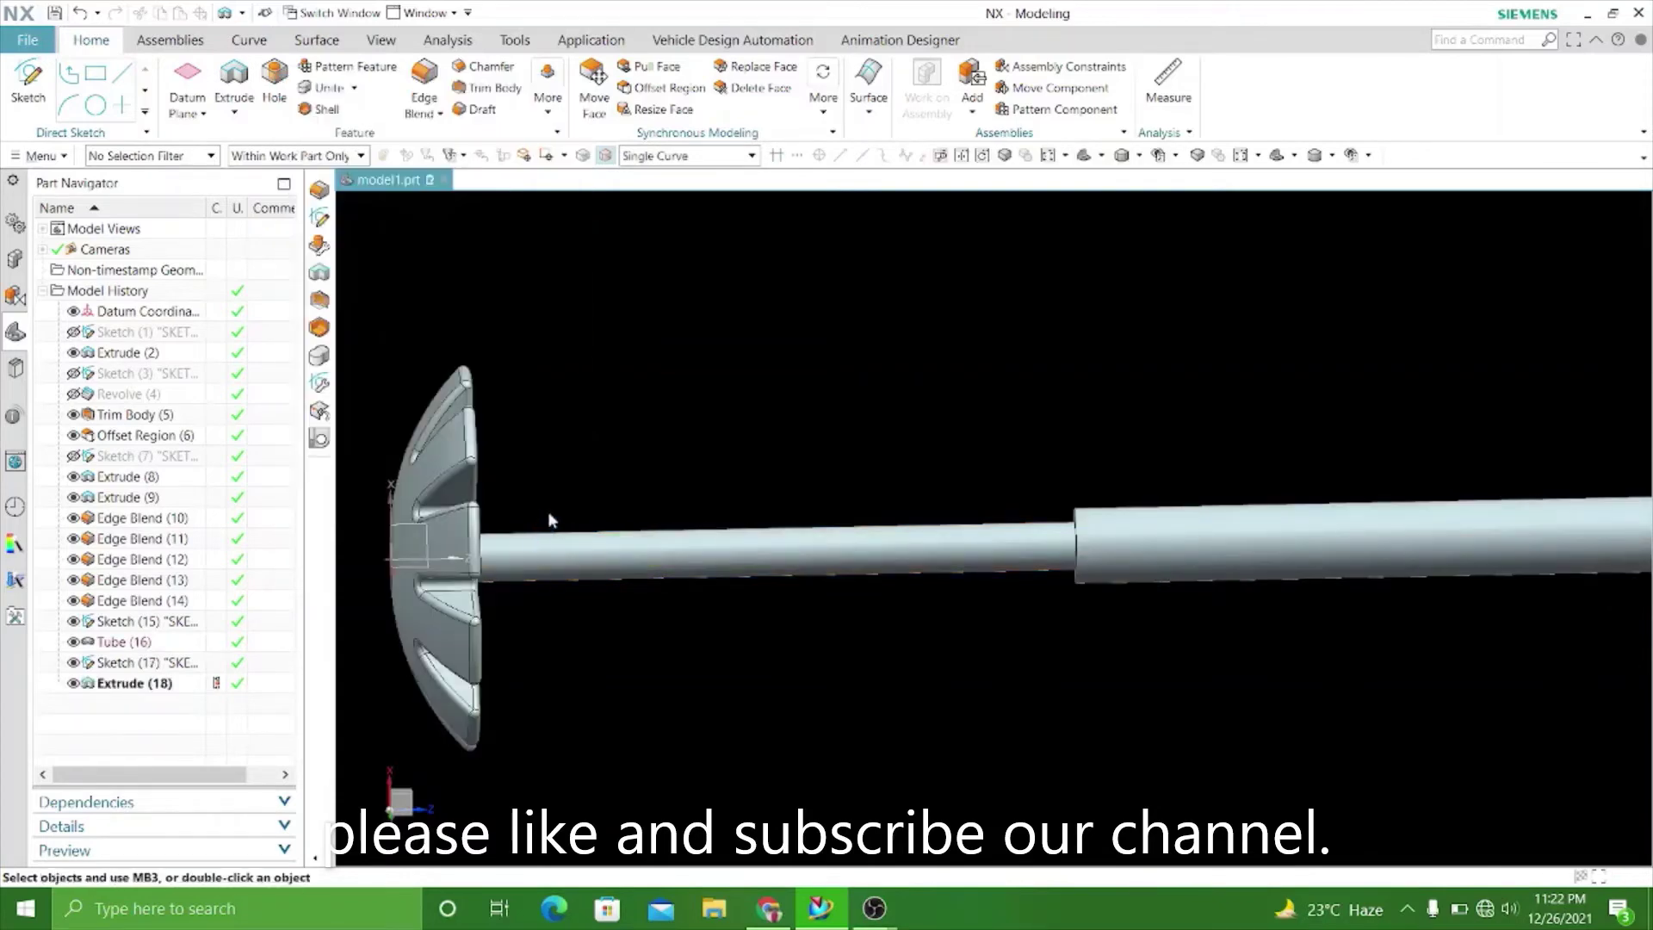
{"action": "mouse_move", "coordinate": [560, 482]}
{"action": "middle_mouse_down"}
{"action": "mouse_move", "coordinate": [590, 462]}
{"action": "mouse_move", "coordinate": [804, 516]}
{"action": "mouse_move", "coordinate": [645, 351]}
{"action": "mouse_move", "coordinate": [528, 451]}
{"action": "mouse_move", "coordinate": [512, 390]}
{"action": "mouse_move", "coordinate": [586, 417]}
{"action": "middle_mouse_up"}
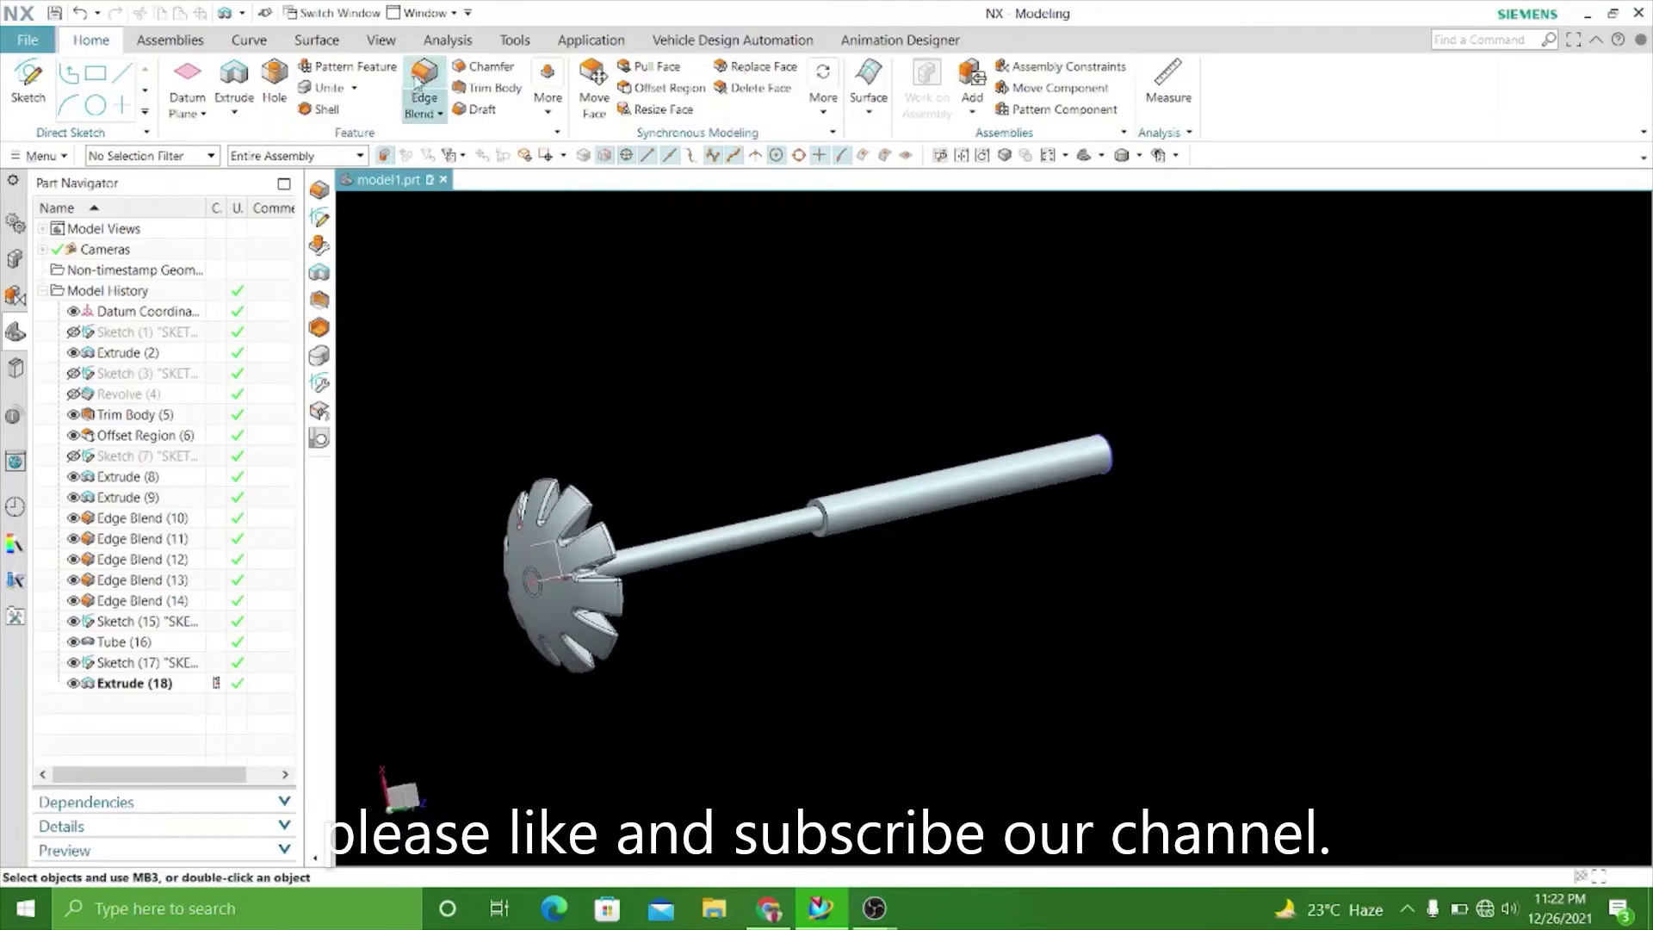
Select the circular edge at the shaft step for an edge blend.
{"action": "key", "text": "b"}
{"action": "scroll", "coordinate": [878, 513], "scroll_direction": "up", "scroll_amount": 2}
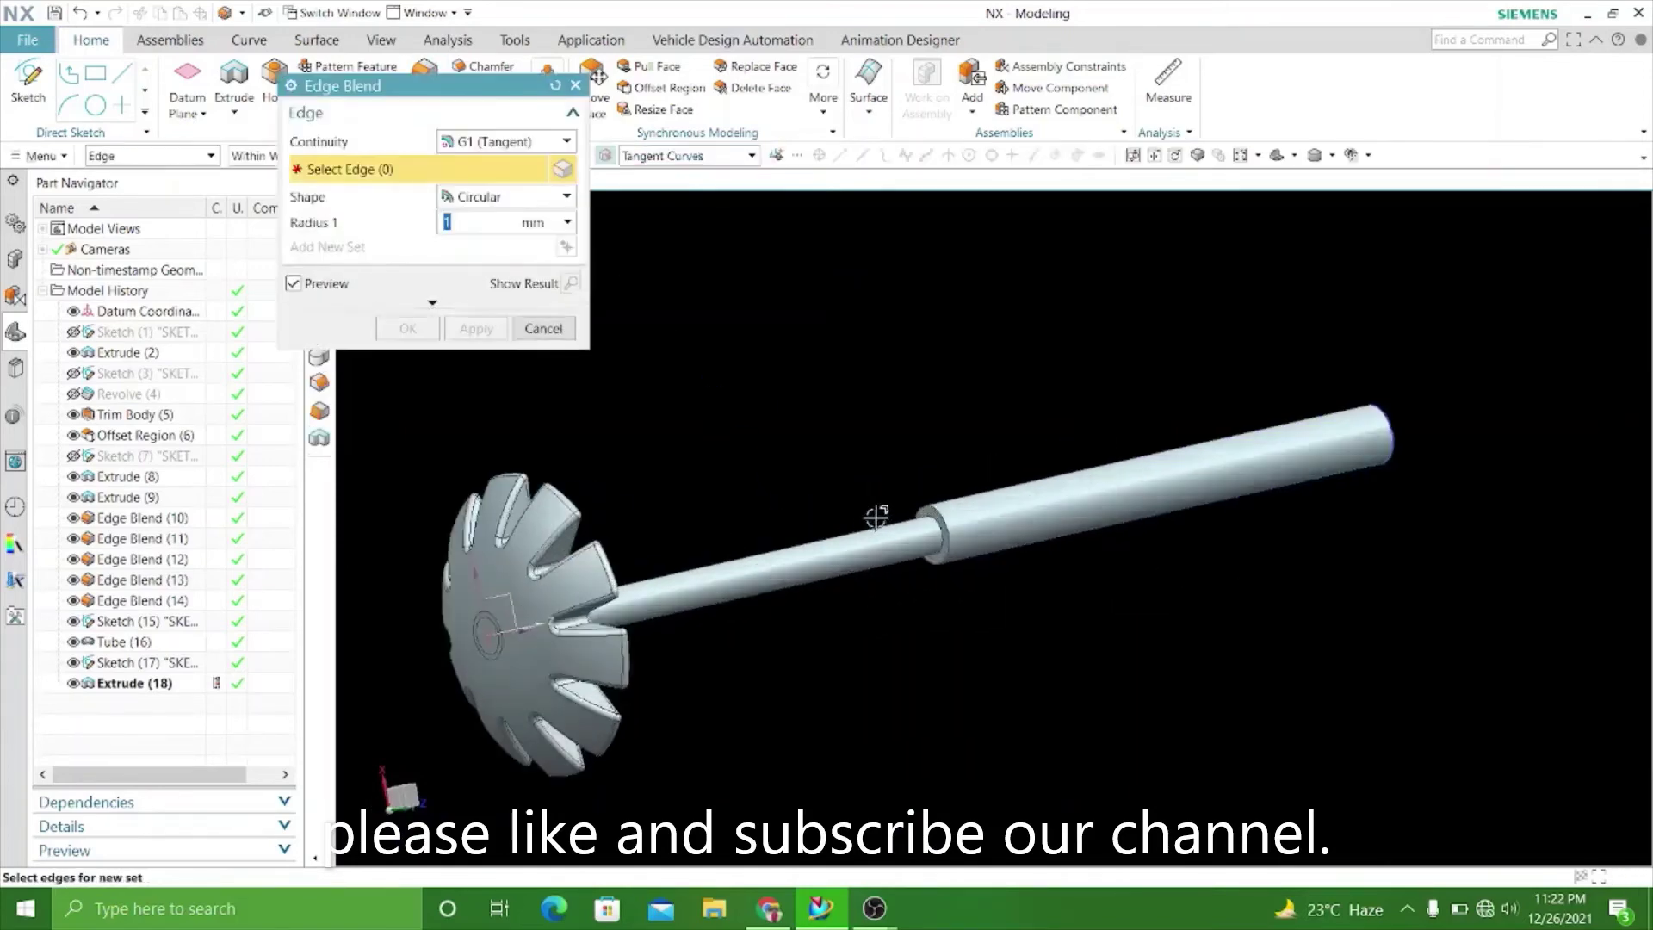
{"action": "scroll", "coordinate": [960, 499], "scroll_direction": "up", "scroll_amount": 3}
{"action": "left_click", "coordinate": [1001, 491]}
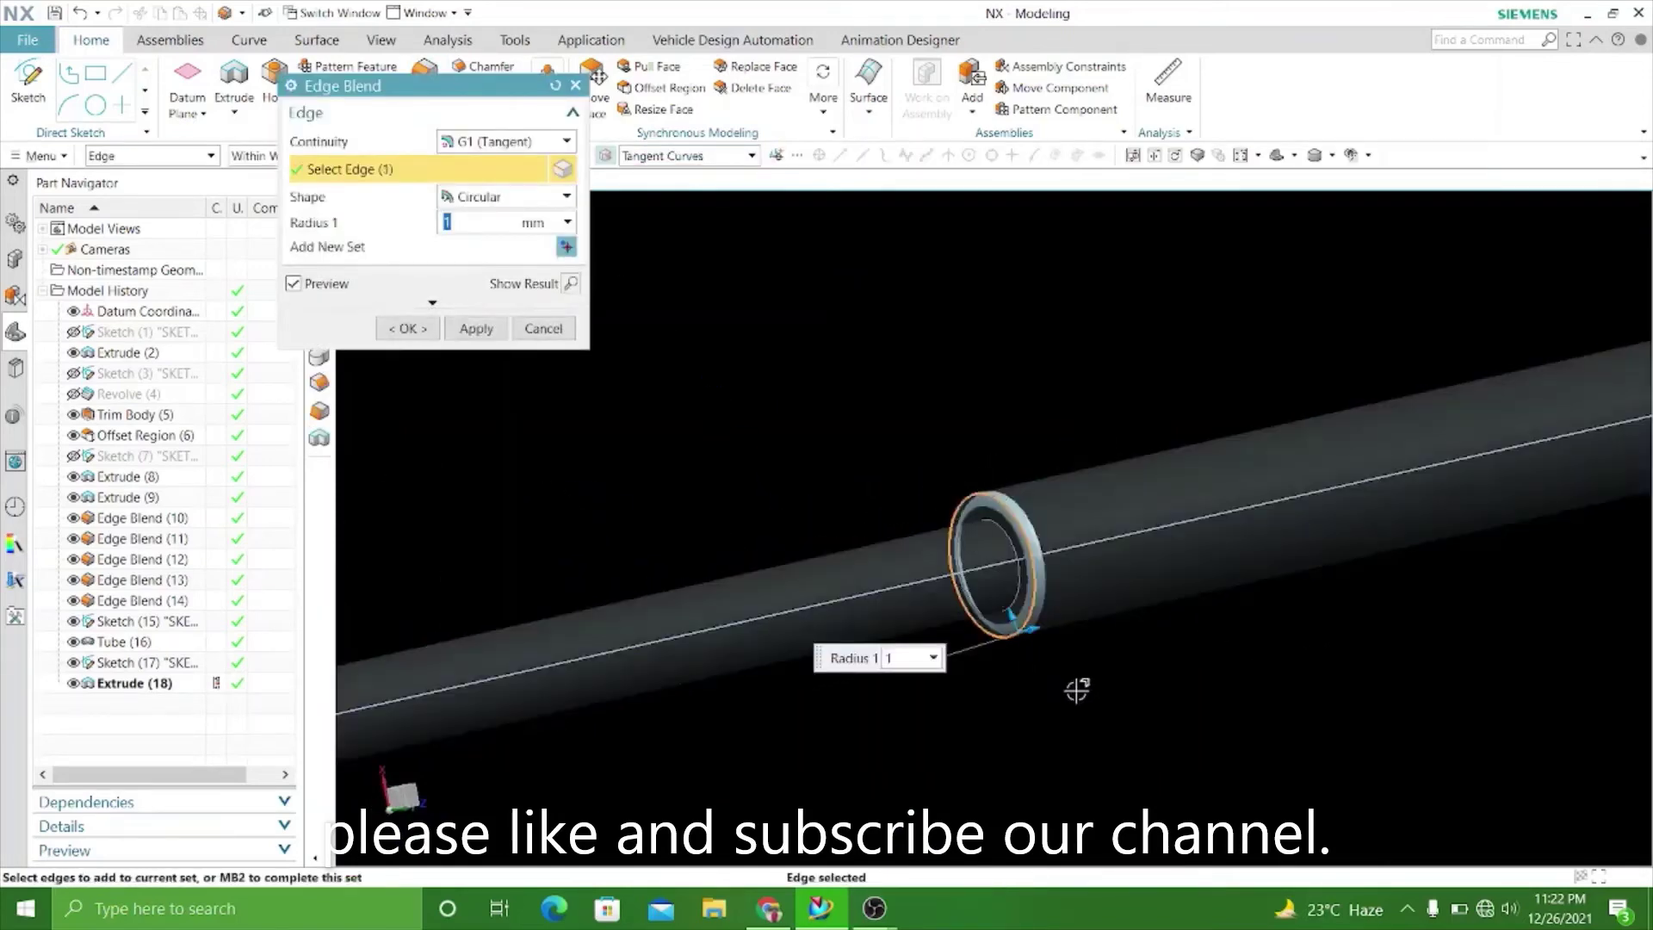
{"action": "left_click_drag", "start_coordinate": [1052, 632], "coordinate": [1080, 622]}
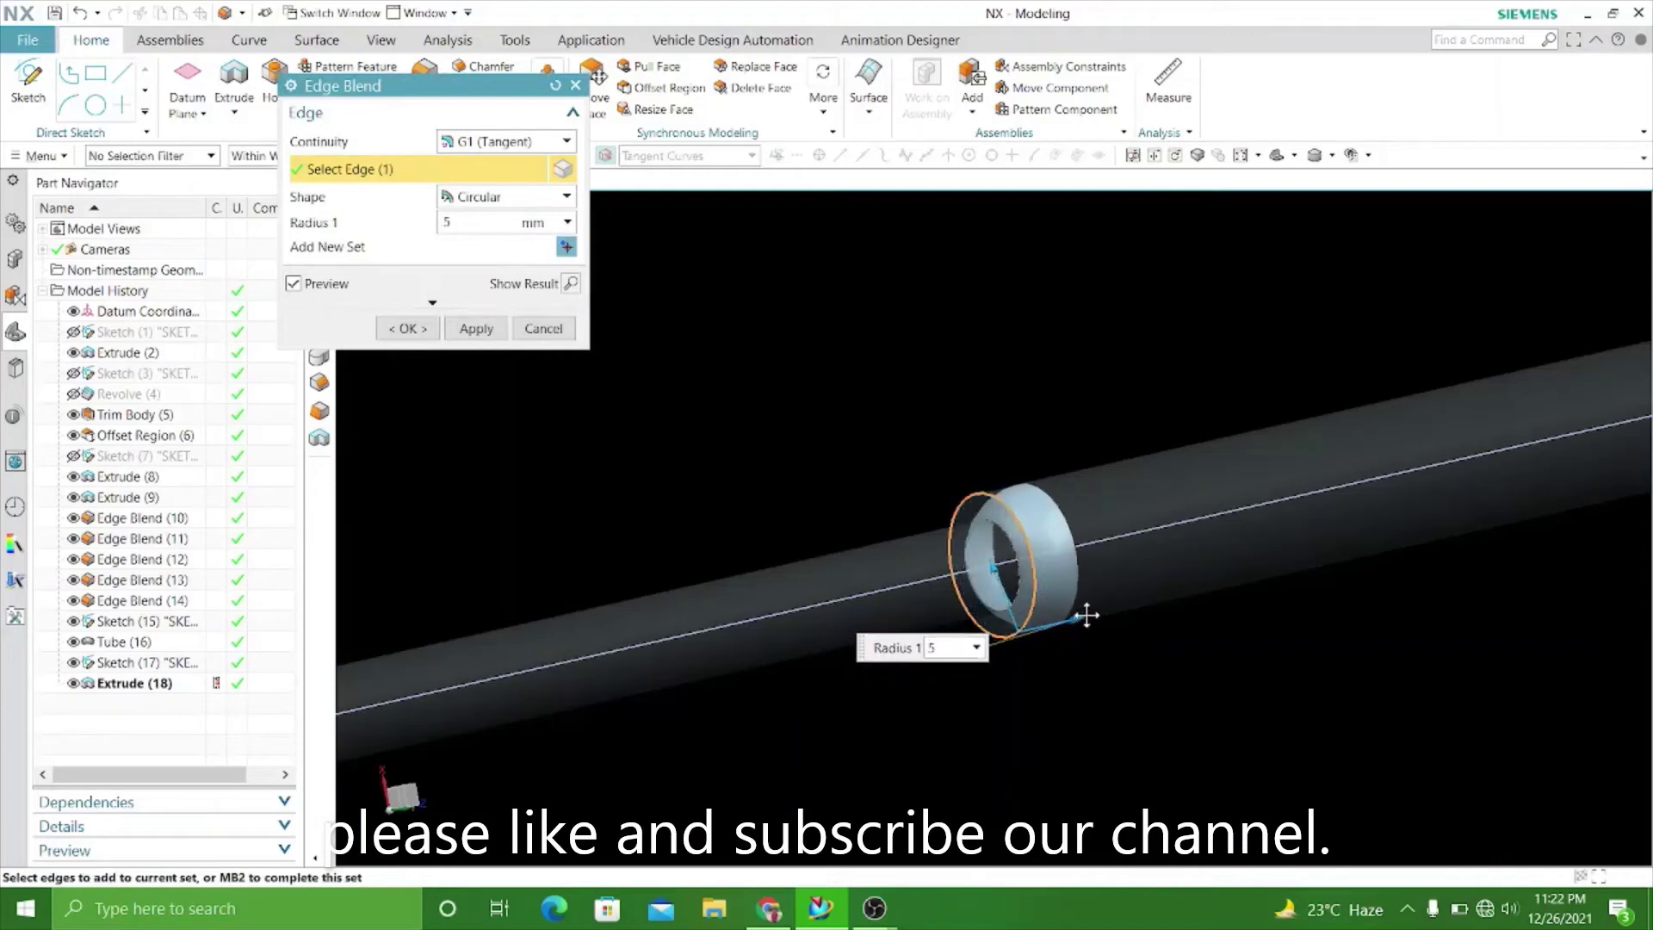
{"action": "mouse_move", "coordinate": [986, 696]}
{"action": "middle_mouse_down"}
{"action": "mouse_move", "coordinate": [859, 700]}
{"action": "mouse_move", "coordinate": [1070, 624]}
{"action": "middle_mouse_up"}
Set the shaft-step blend radius to 5 mm and apply it.
{"action": "scroll", "coordinate": [1071, 618], "scroll_direction": "up", "scroll_amount": 2}
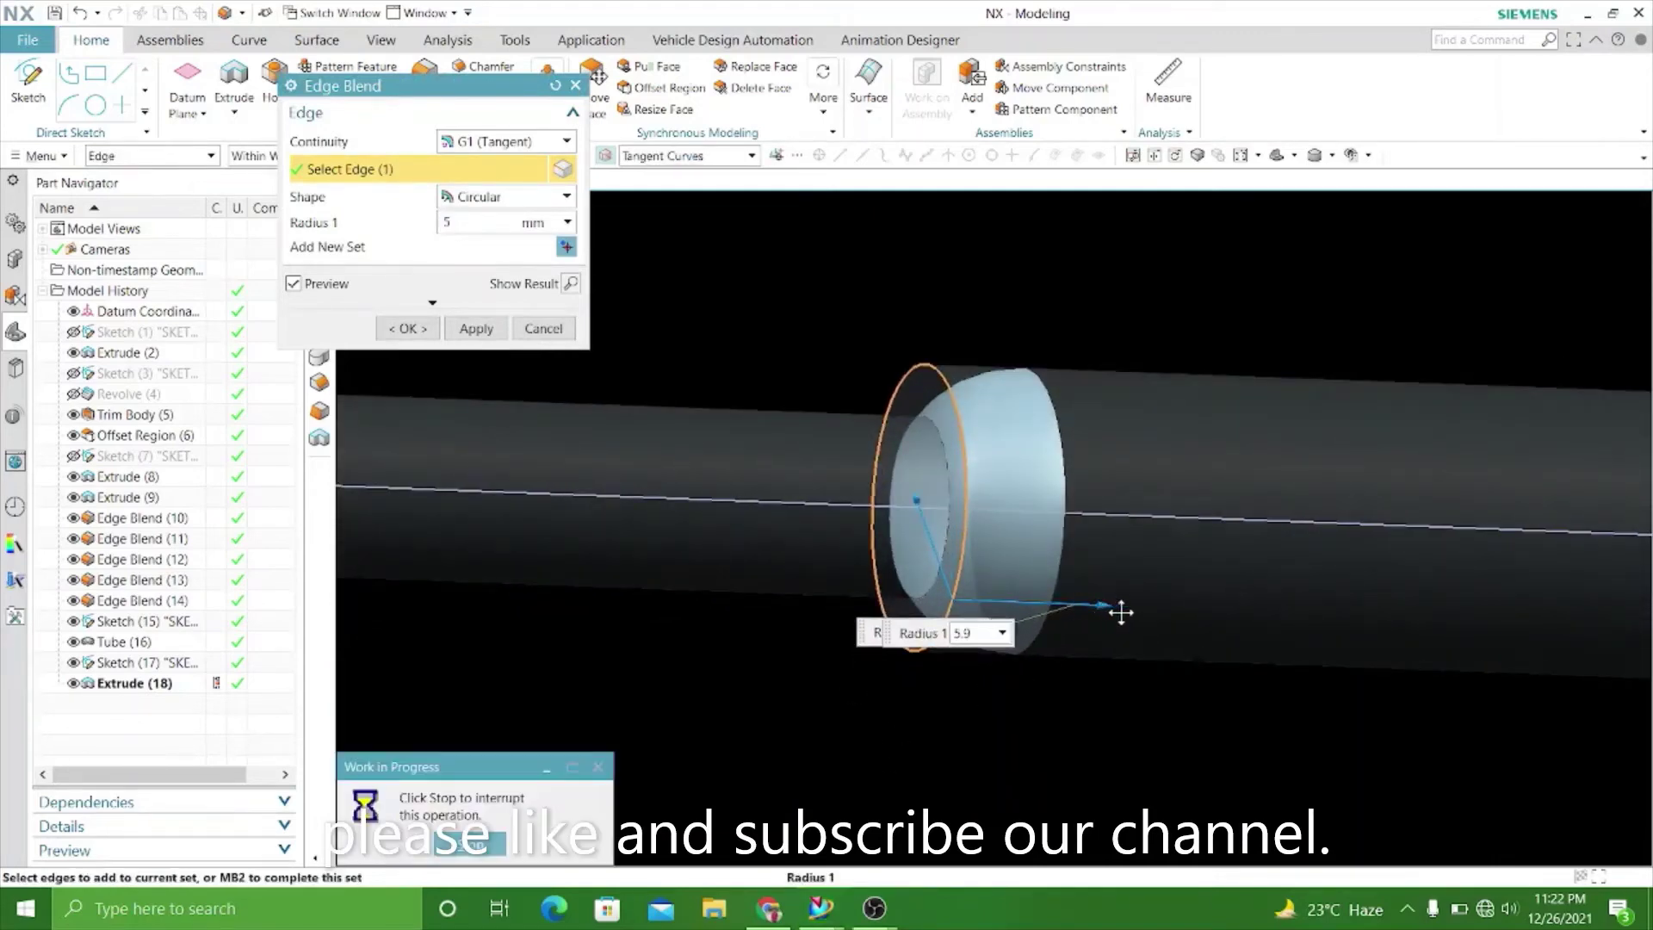
{"action": "left_click_drag", "start_coordinate": [1121, 612], "coordinate": [1115, 603]}
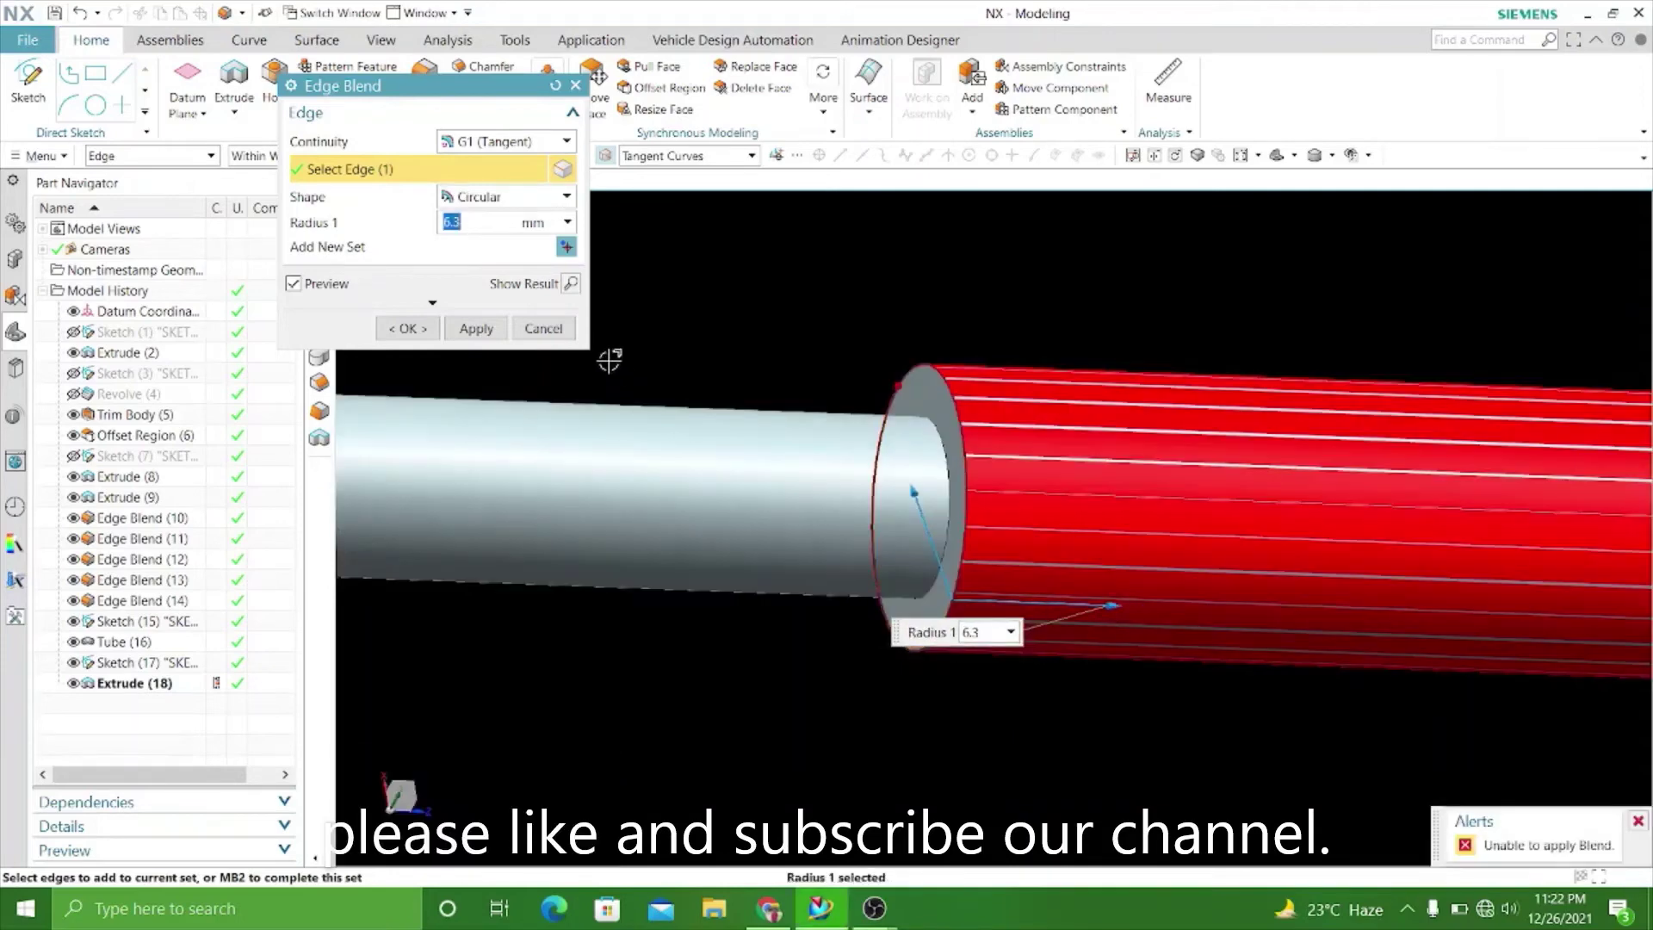
{"action": "type", "text": "5"}
{"action": "left_click", "coordinate": [472, 330]}
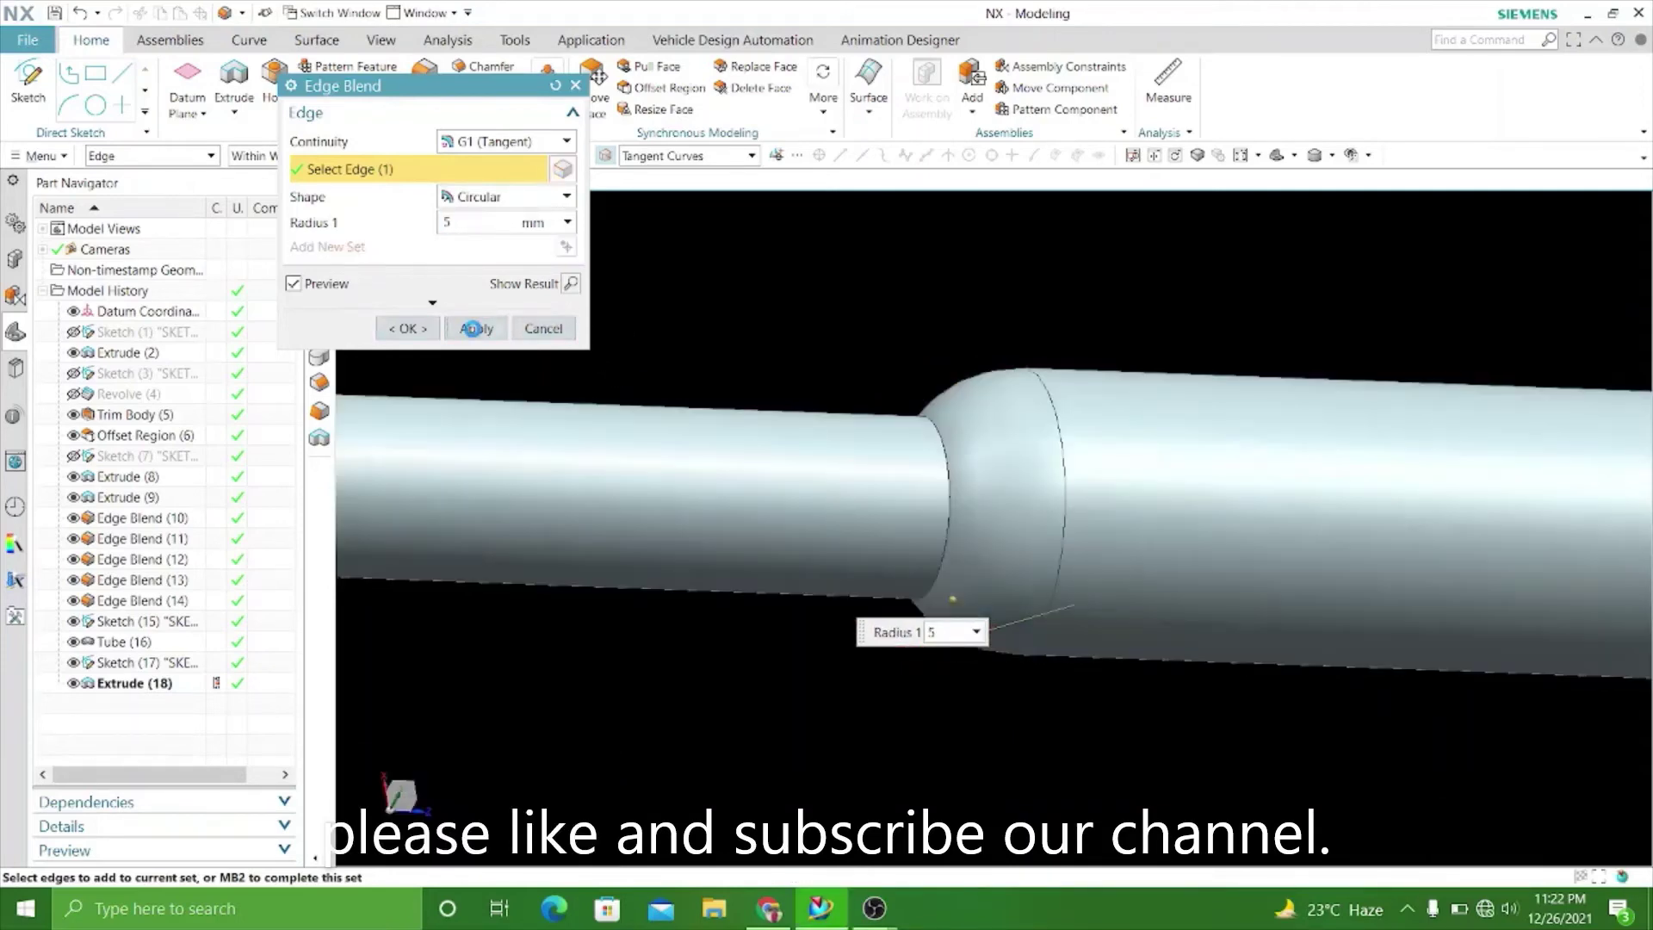
{"action": "middle_click", "coordinate": [904, 418]}
{"action": "scroll", "coordinate": [947, 482], "scroll_direction": "down", "scroll_amount": 3}
{"action": "scroll", "coordinate": [951, 517], "scroll_direction": "down", "scroll_amount": 3}
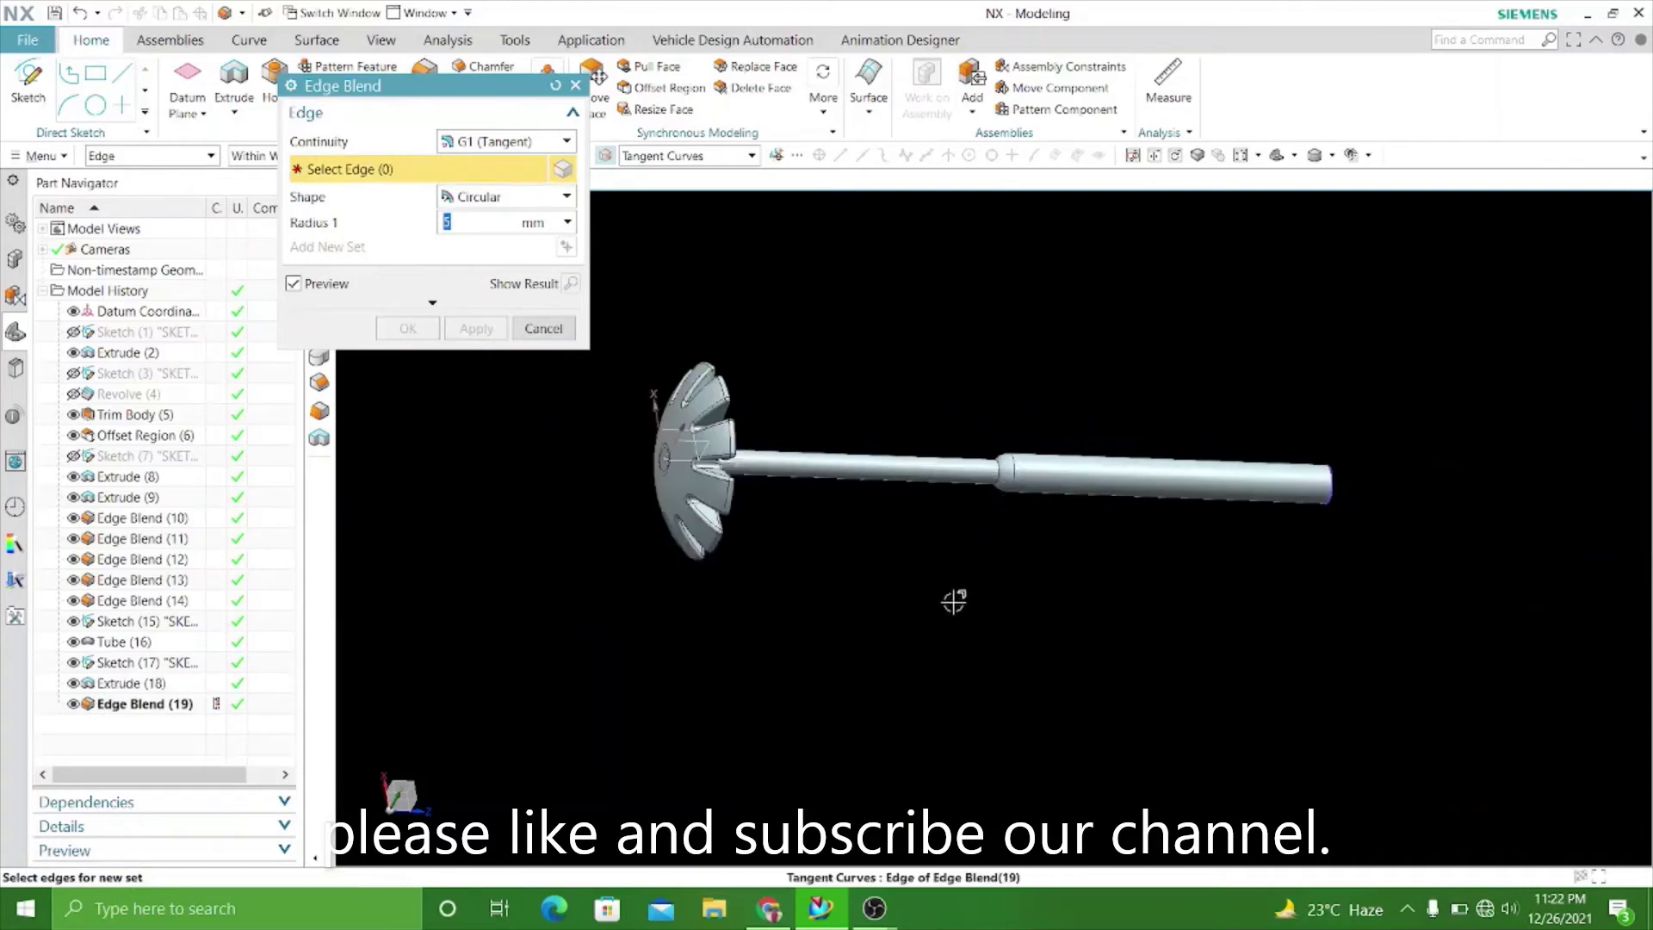
{"action": "mouse_move", "coordinate": [952, 601]}
{"action": "middle_mouse_down"}
{"action": "mouse_move", "coordinate": [819, 570]}
{"action": "mouse_move", "coordinate": [826, 557]}
{"action": "mouse_move", "coordinate": [599, 368]}
{"action": "middle_mouse_up"}
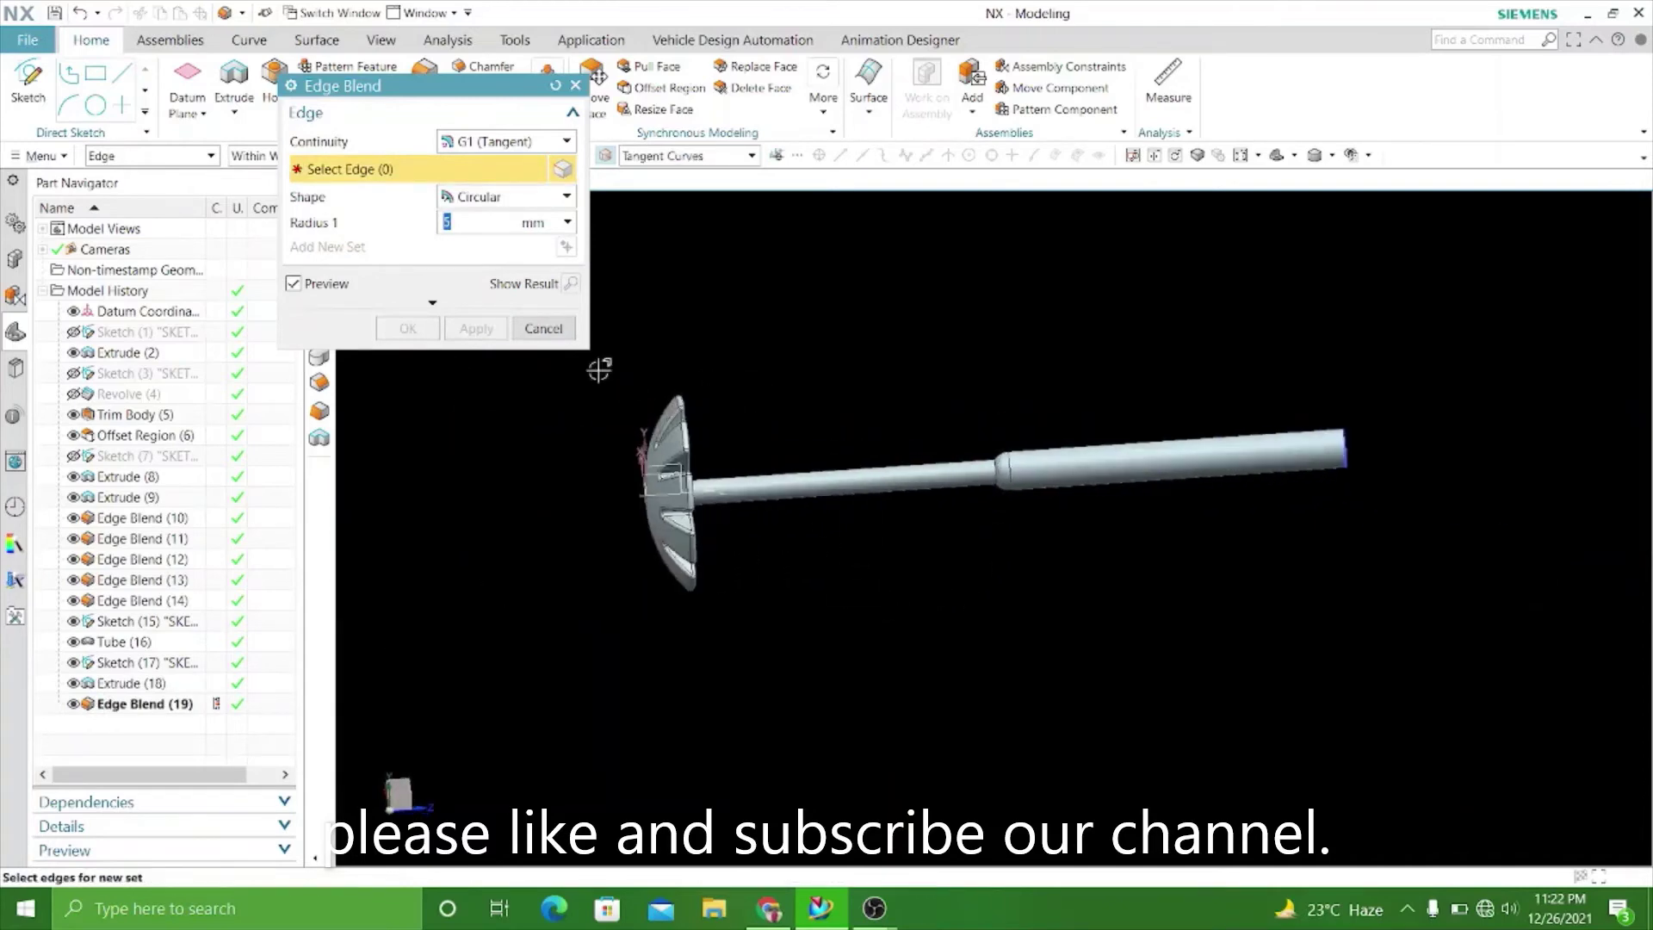
{"action": "left_click", "coordinate": [531, 330]}
Start a new sketch on the datum XZ plane near the shaft end.
{"action": "mouse_move", "coordinate": [583, 556]}
{"action": "middle_mouse_down"}
{"action": "mouse_move", "coordinate": [594, 514]}
{"action": "mouse_move", "coordinate": [598, 527]}
{"action": "middle_mouse_up"}
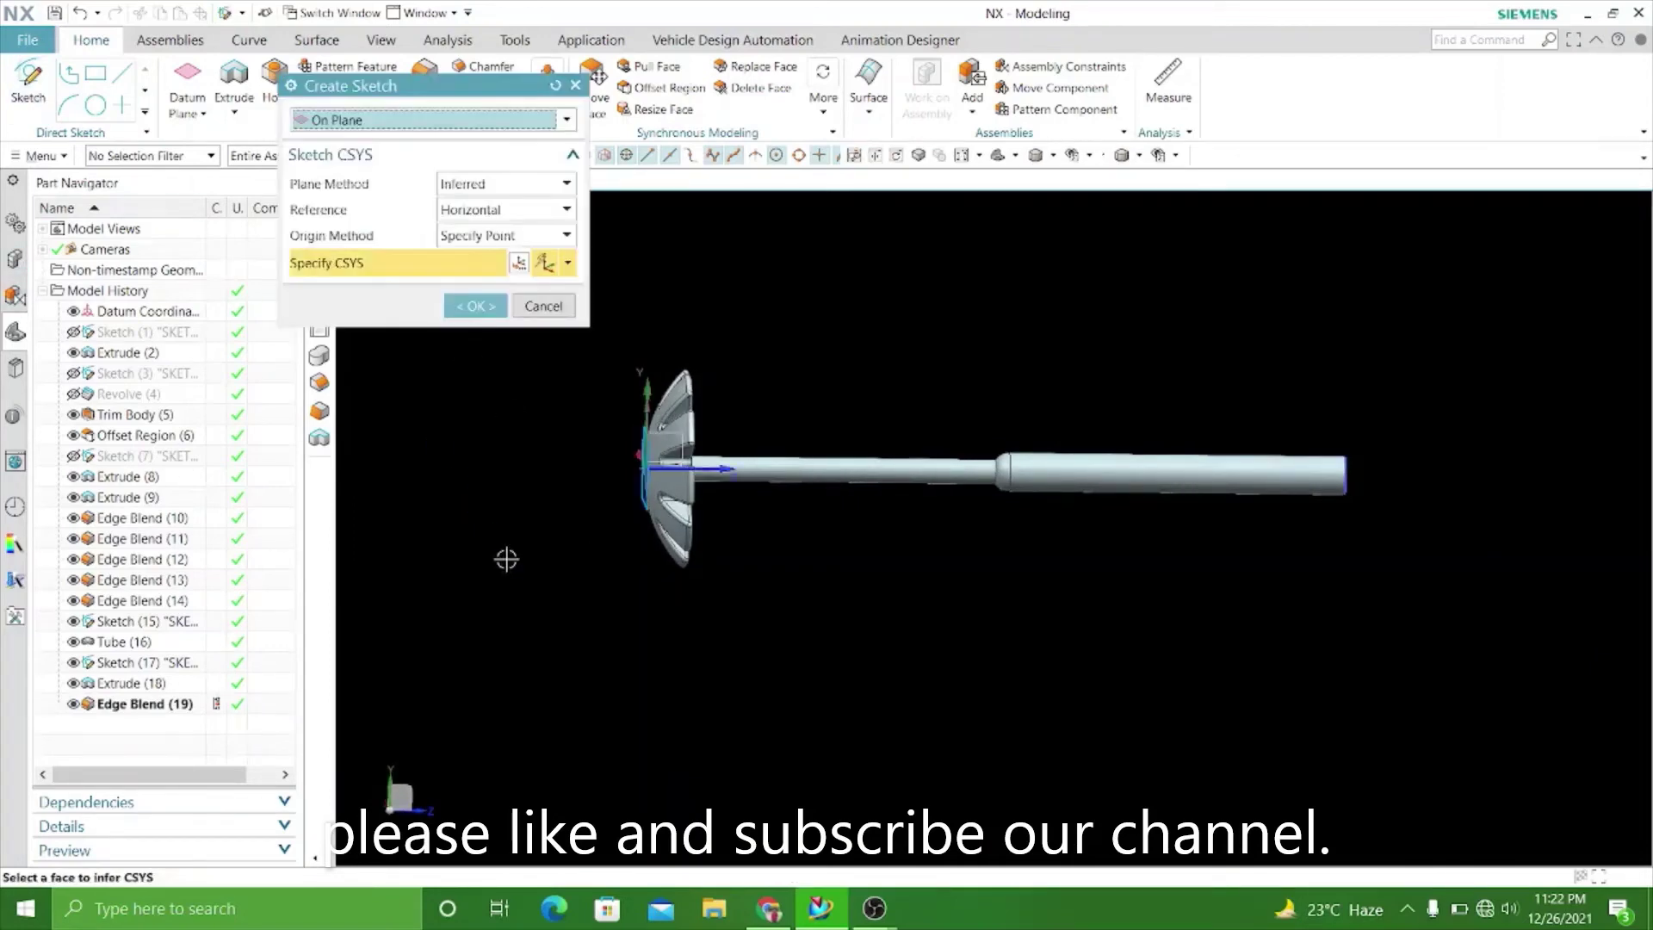
{"action": "mouse_move", "coordinate": [505, 557]}
{"action": "middle_mouse_down"}
{"action": "mouse_move", "coordinate": [490, 659]}
{"action": "mouse_move", "coordinate": [596, 559]}
{"action": "middle_mouse_up"}
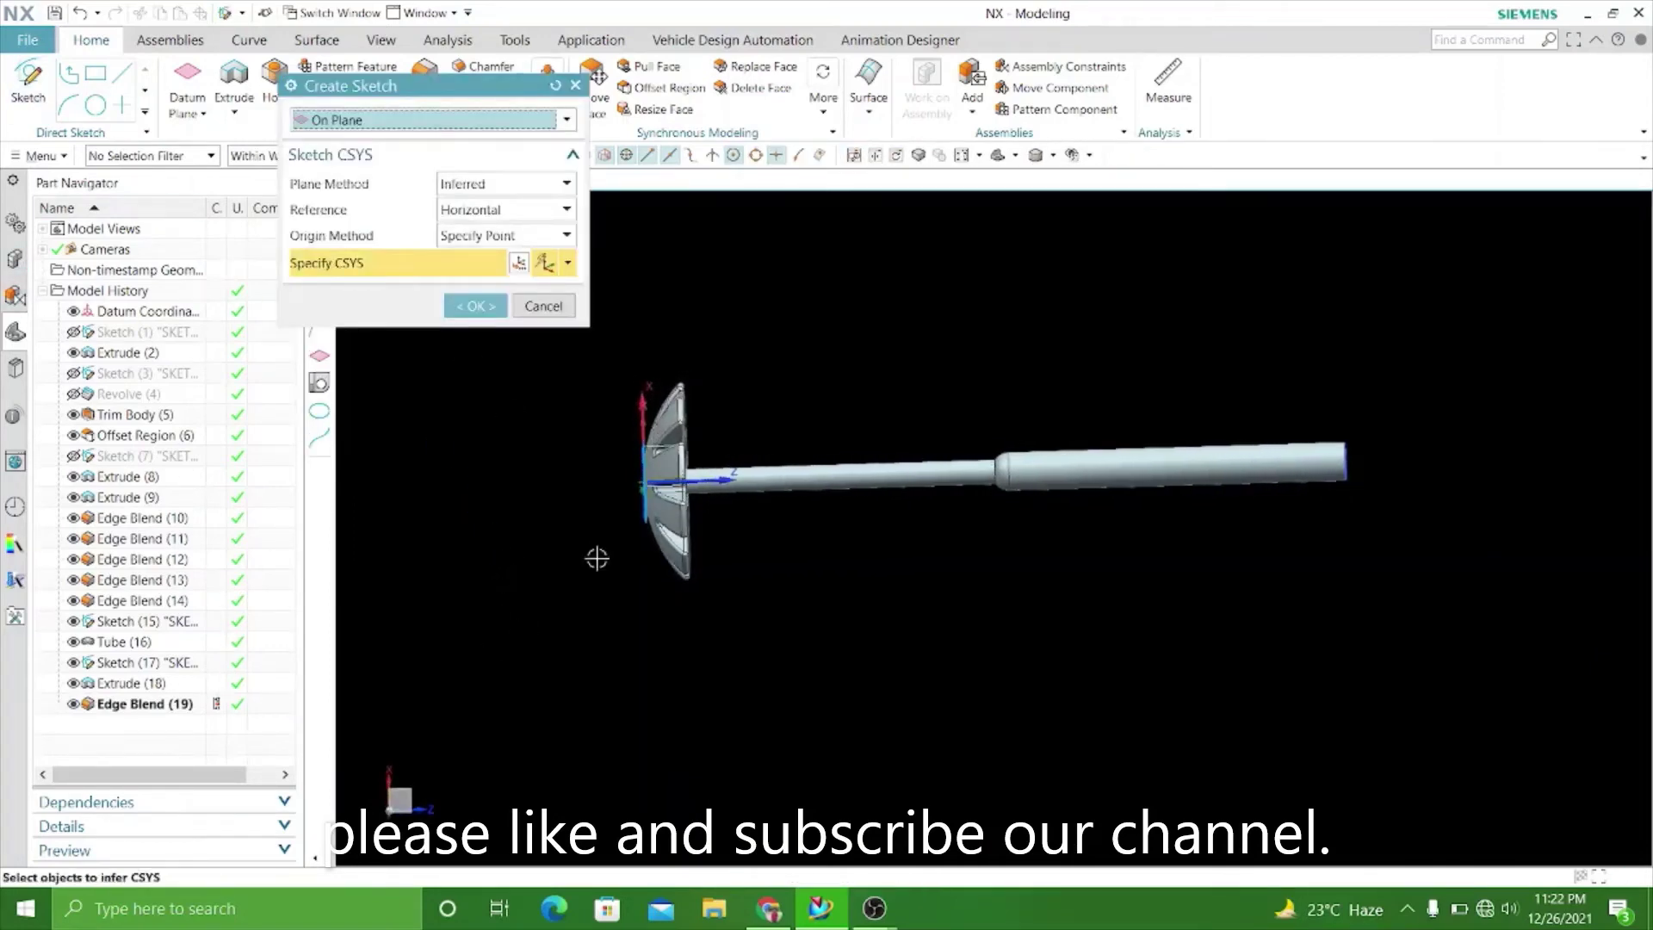
{"action": "left_click", "coordinate": [658, 456]}
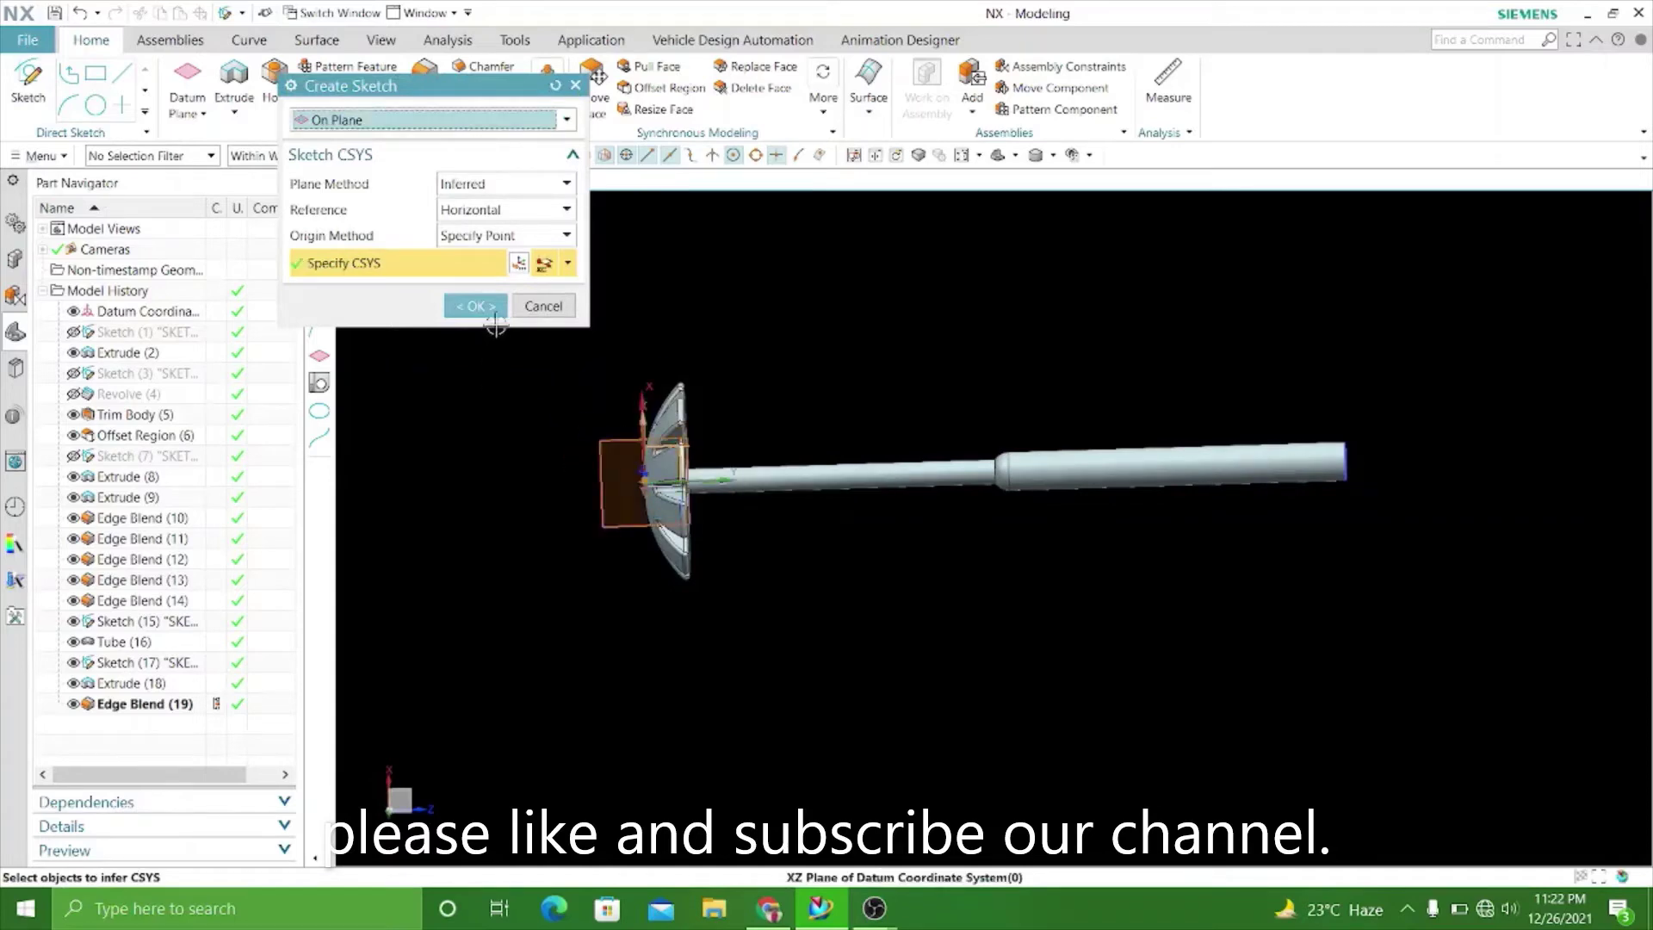
{"action": "middle_click", "coordinate": [479, 487]}
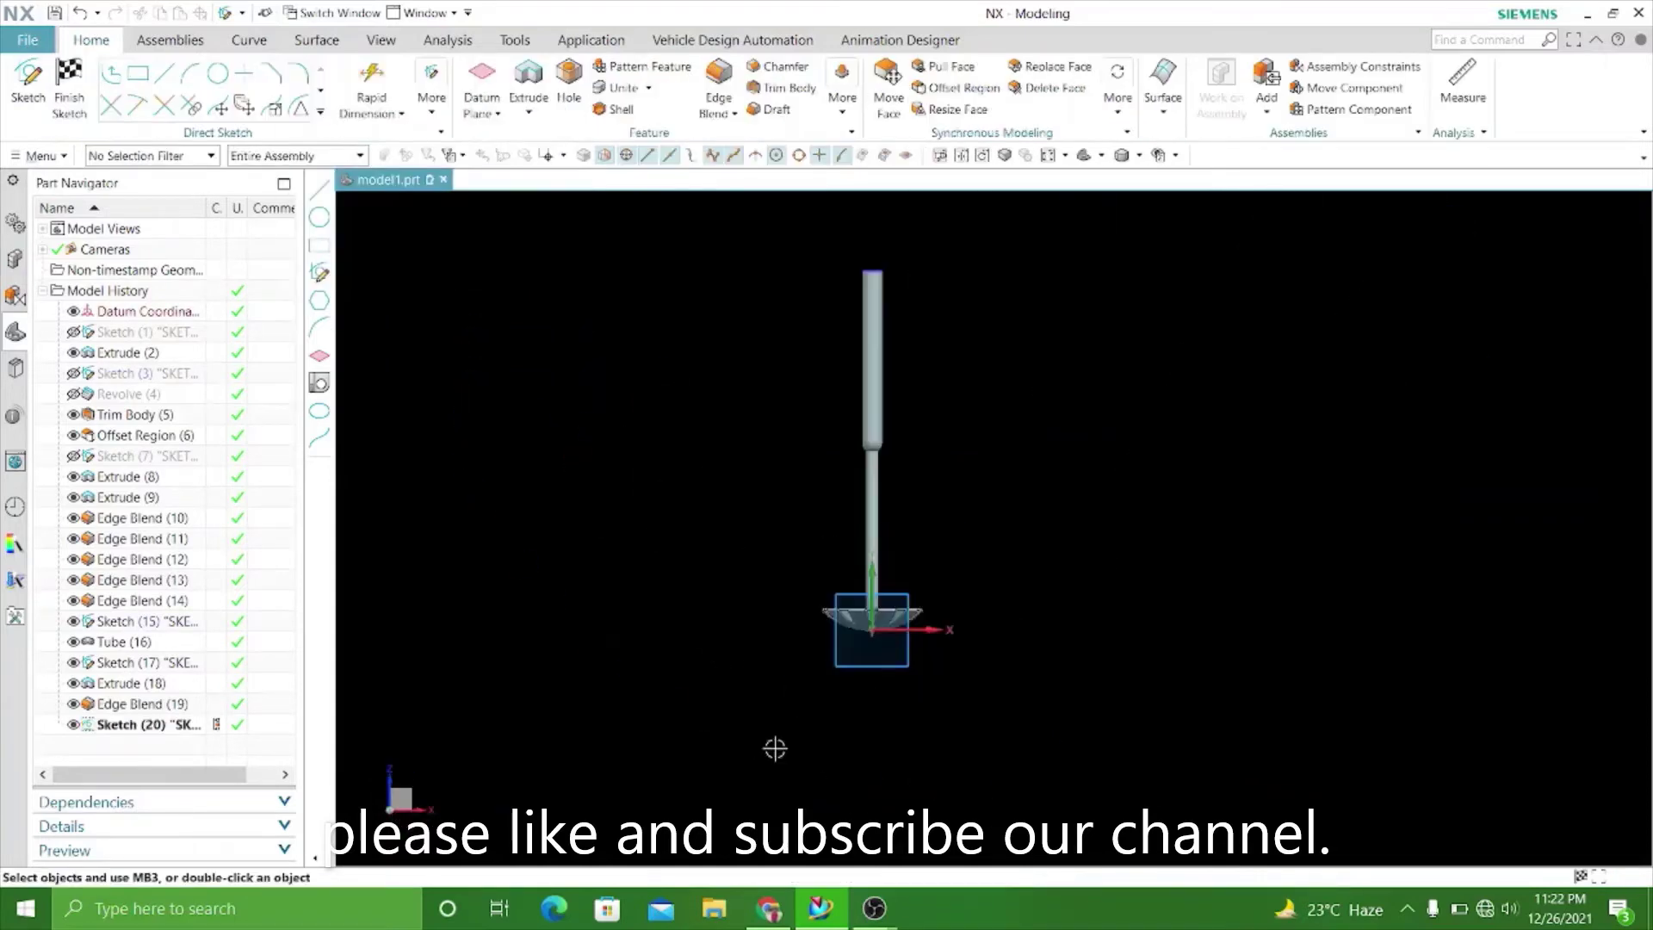
{"action": "mouse_move", "coordinate": [775, 749]}
{"action": "middle_mouse_down"}
{"action": "mouse_move", "coordinate": [608, 580]}
{"action": "mouse_move", "coordinate": [663, 550]}
{"action": "mouse_move", "coordinate": [638, 532]}
{"action": "mouse_move", "coordinate": [651, 528]}
{"action": "middle_mouse_up"}
{"action": "scroll", "coordinate": [1000, 430], "scroll_direction": "up", "scroll_amount": 3}
{"action": "scroll", "coordinate": [1090, 445], "scroll_direction": "up", "scroll_amount": 2}
{"action": "middle_click_drag", "start_coordinate": [1125, 536], "coordinate": [1111, 517]}
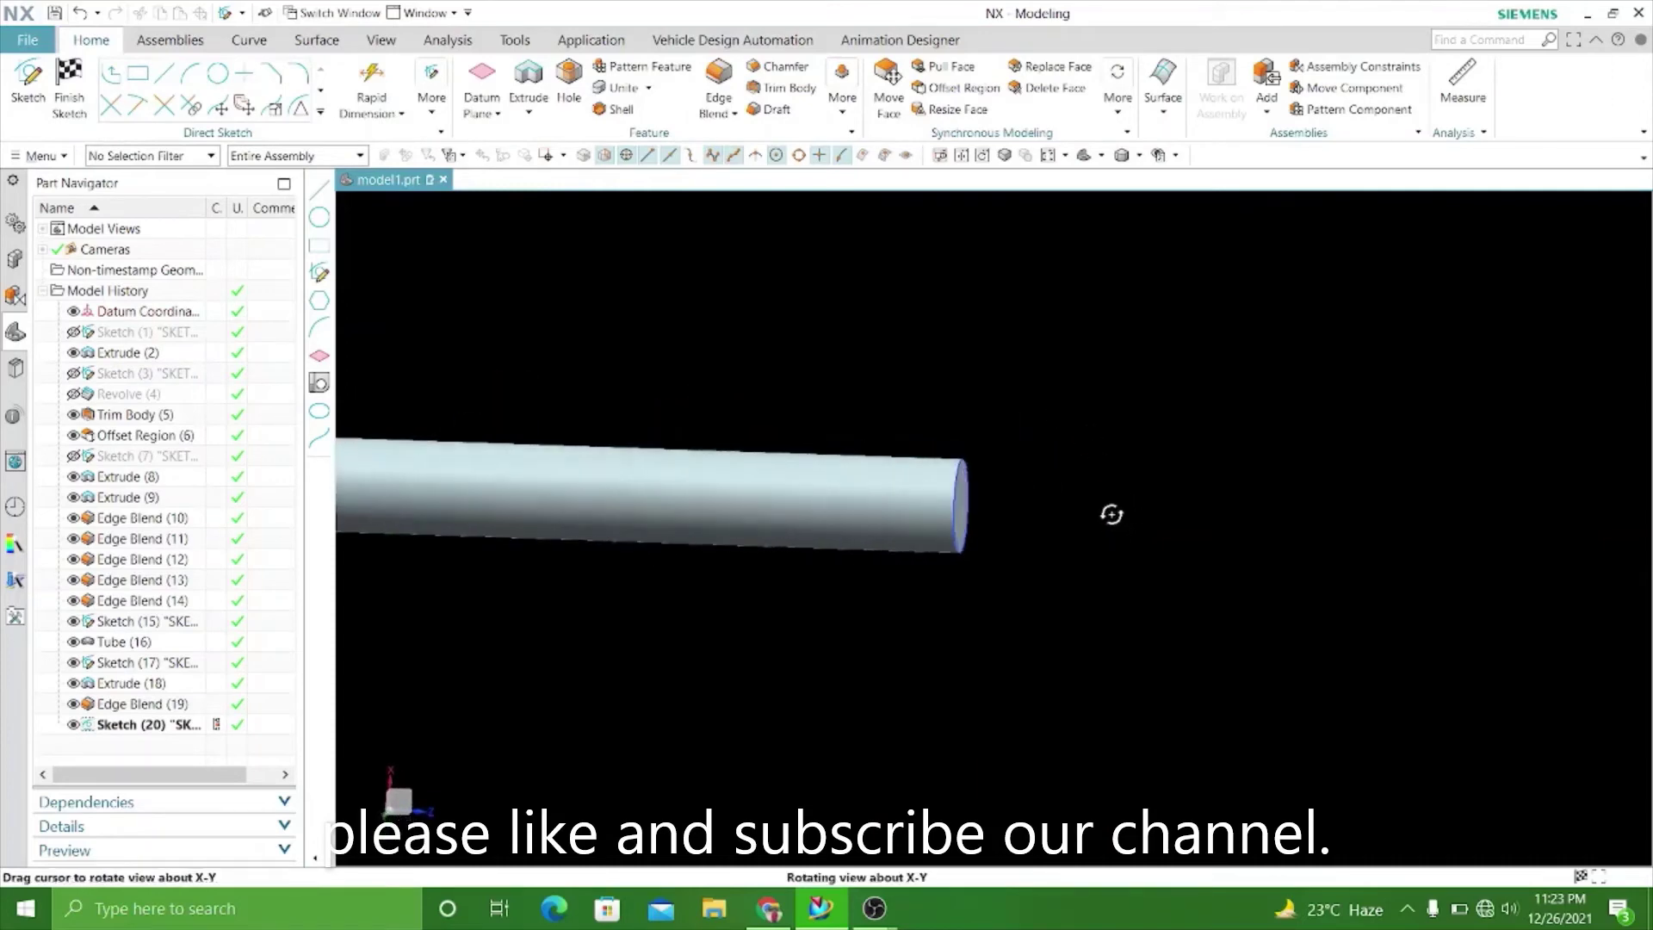
Draw a 12.3-long line outward from the shaft end's centre and finish the sketch.
{"action": "key", "text": "l"}
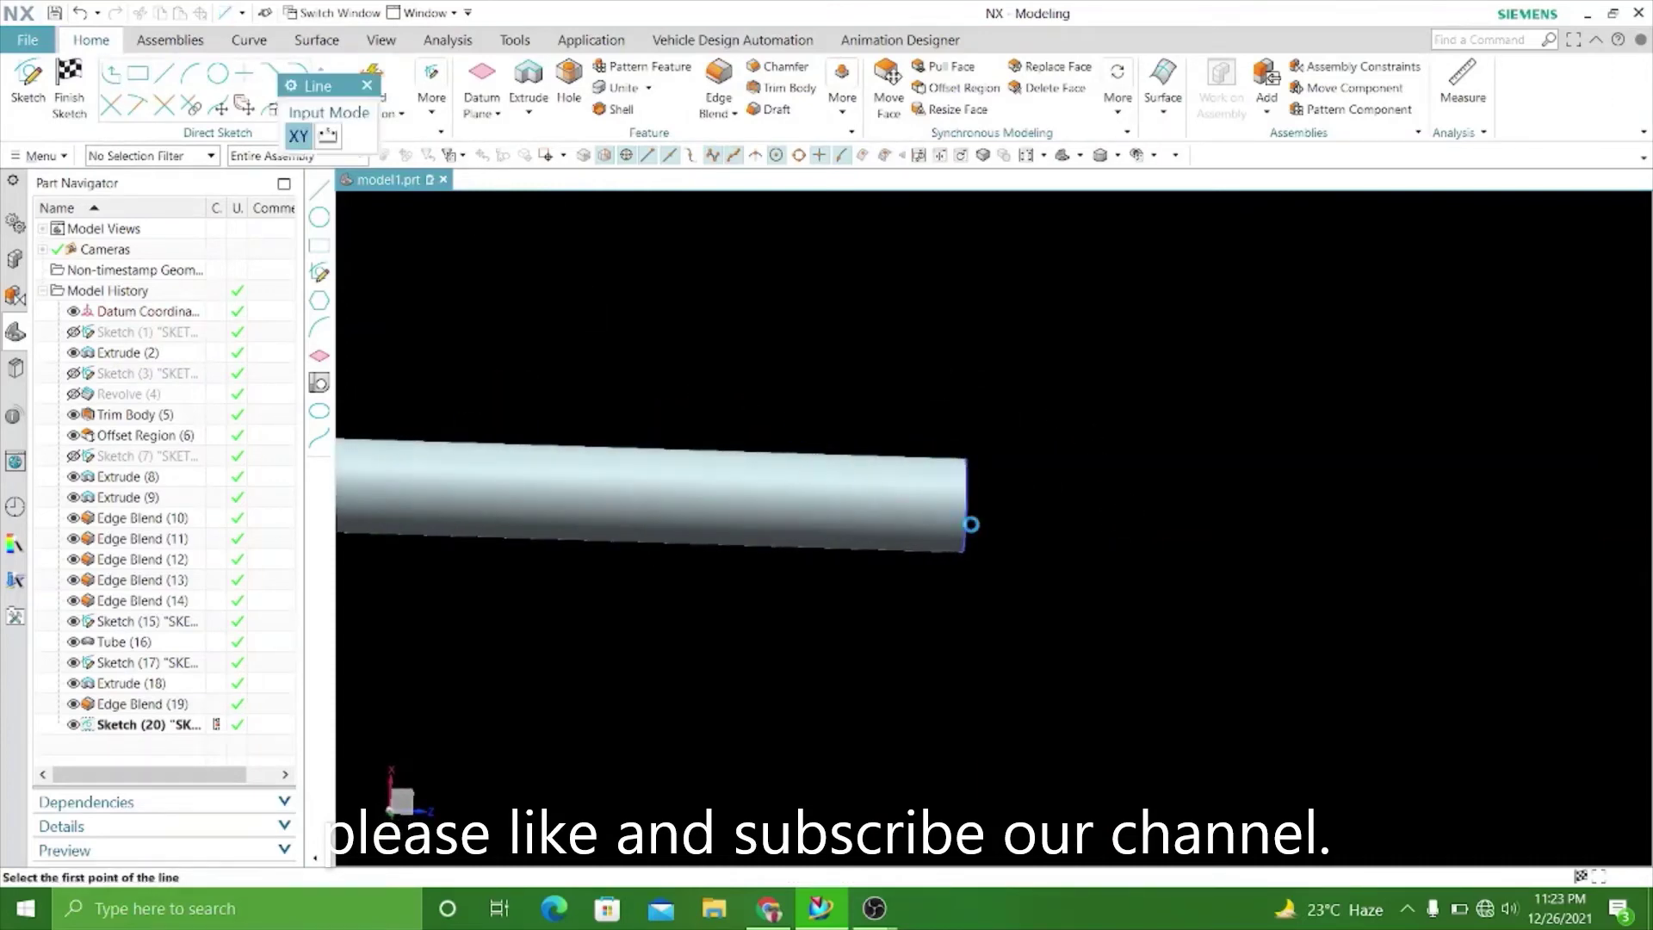
{"action": "scroll", "coordinate": [968, 508], "scroll_direction": "up", "scroll_amount": 2}
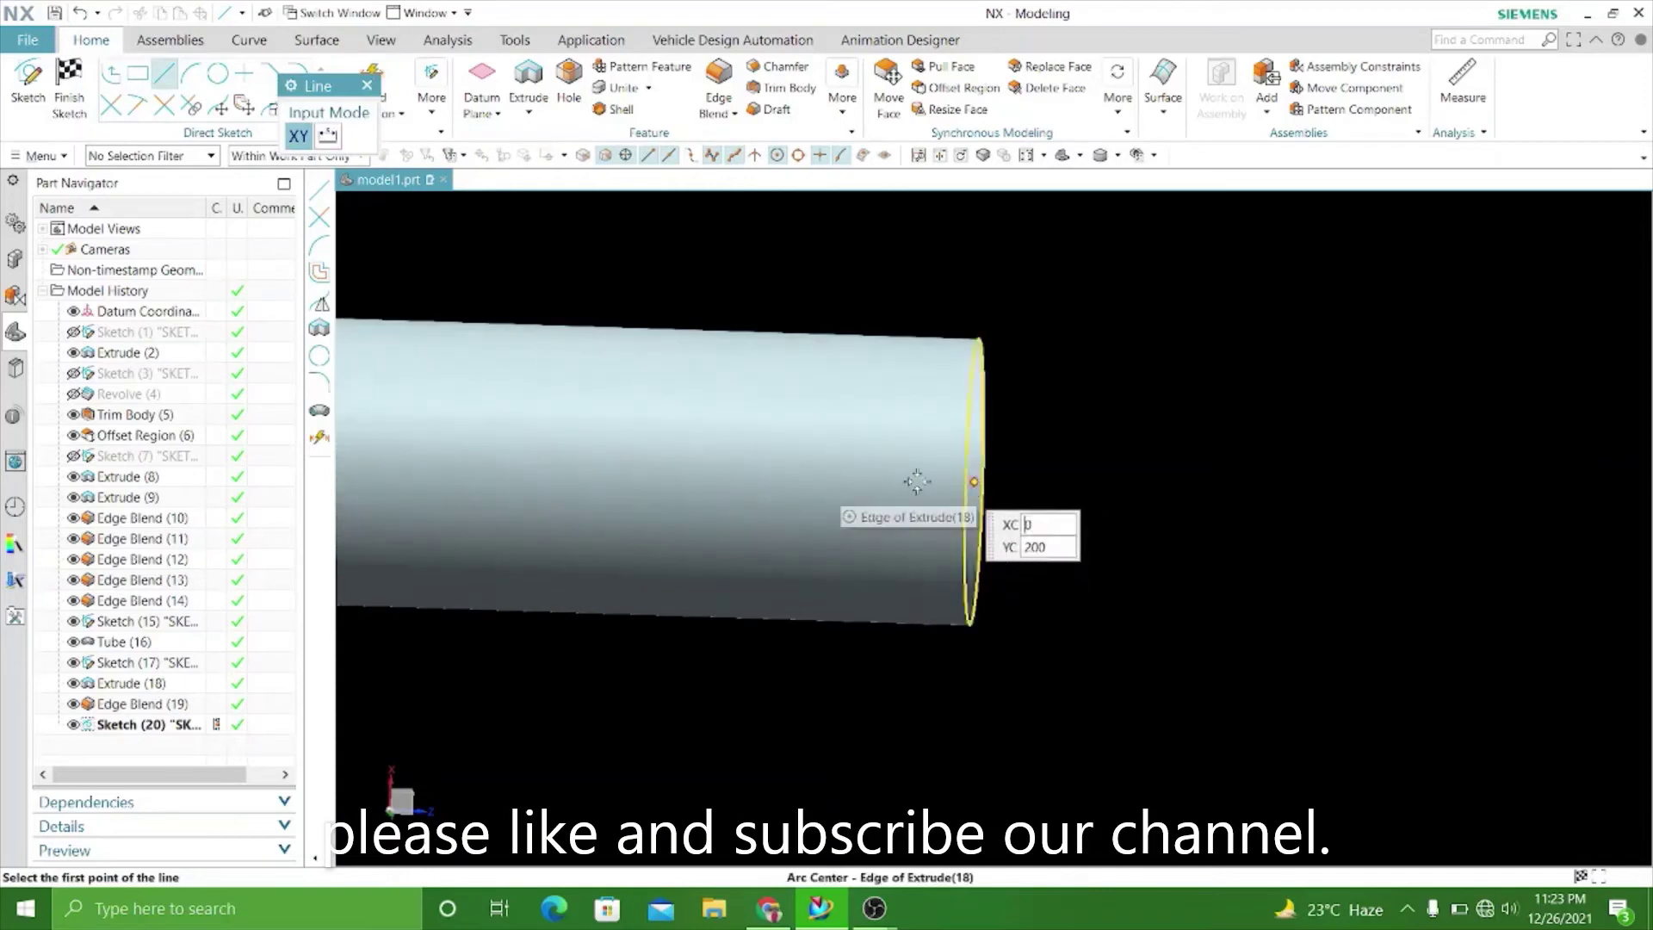
{"action": "left_click", "coordinate": [891, 474]}
{"action": "scroll", "coordinate": [1004, 471], "scroll_direction": "down", "scroll_amount": 3}
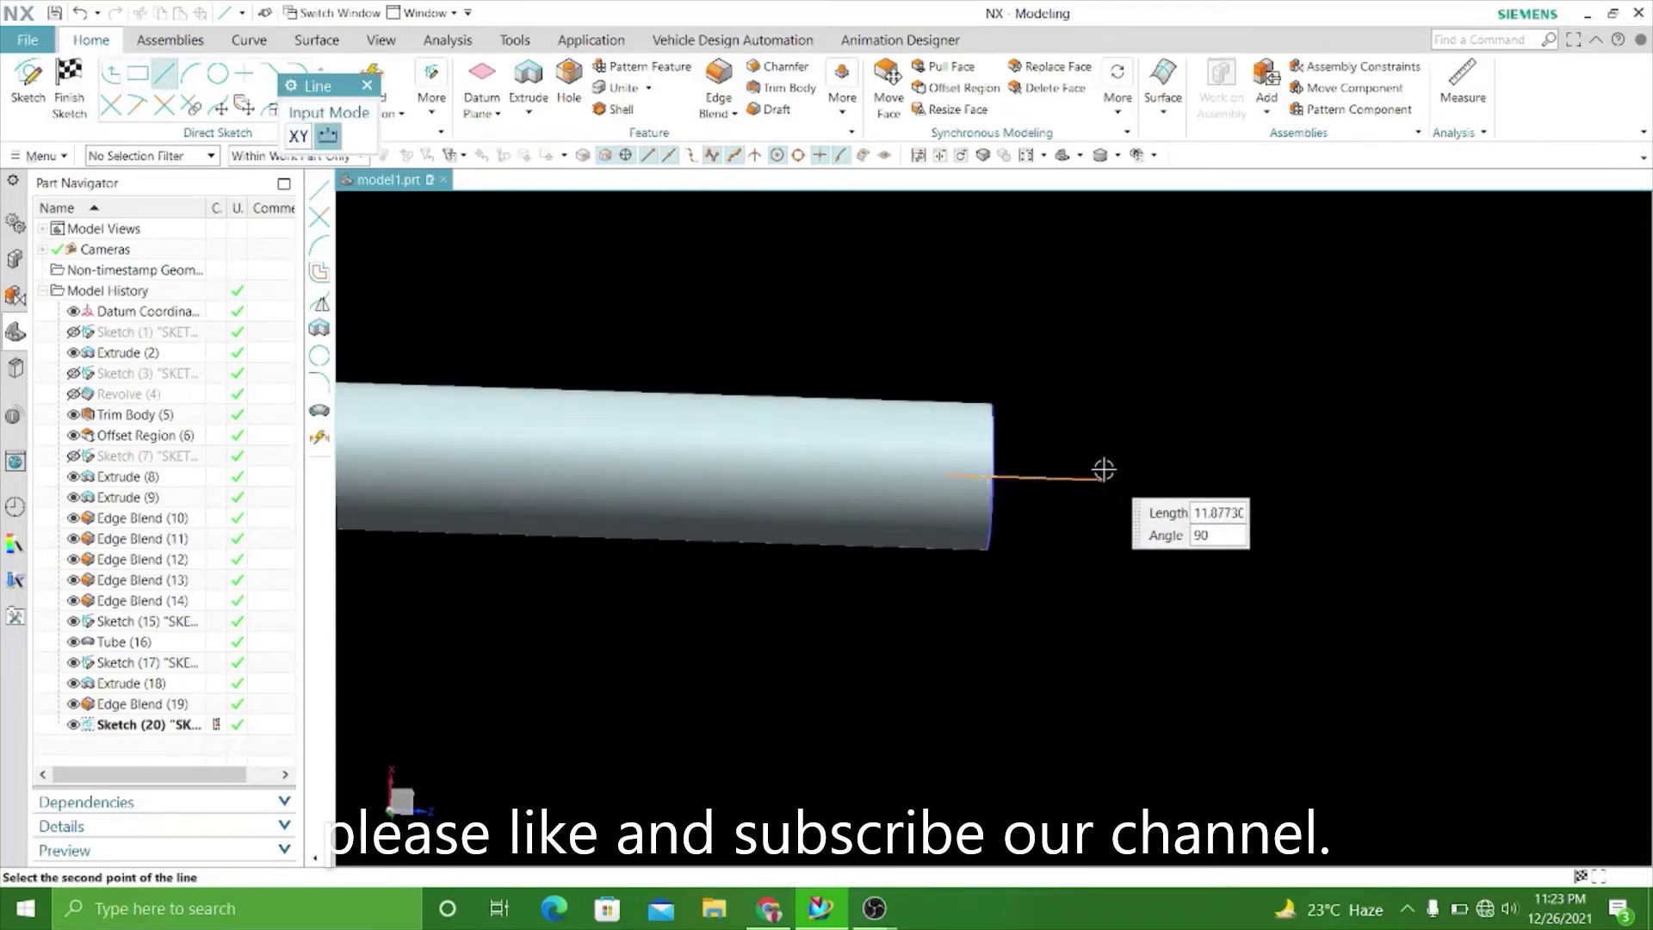
{"action": "left_click", "coordinate": [1109, 469]}
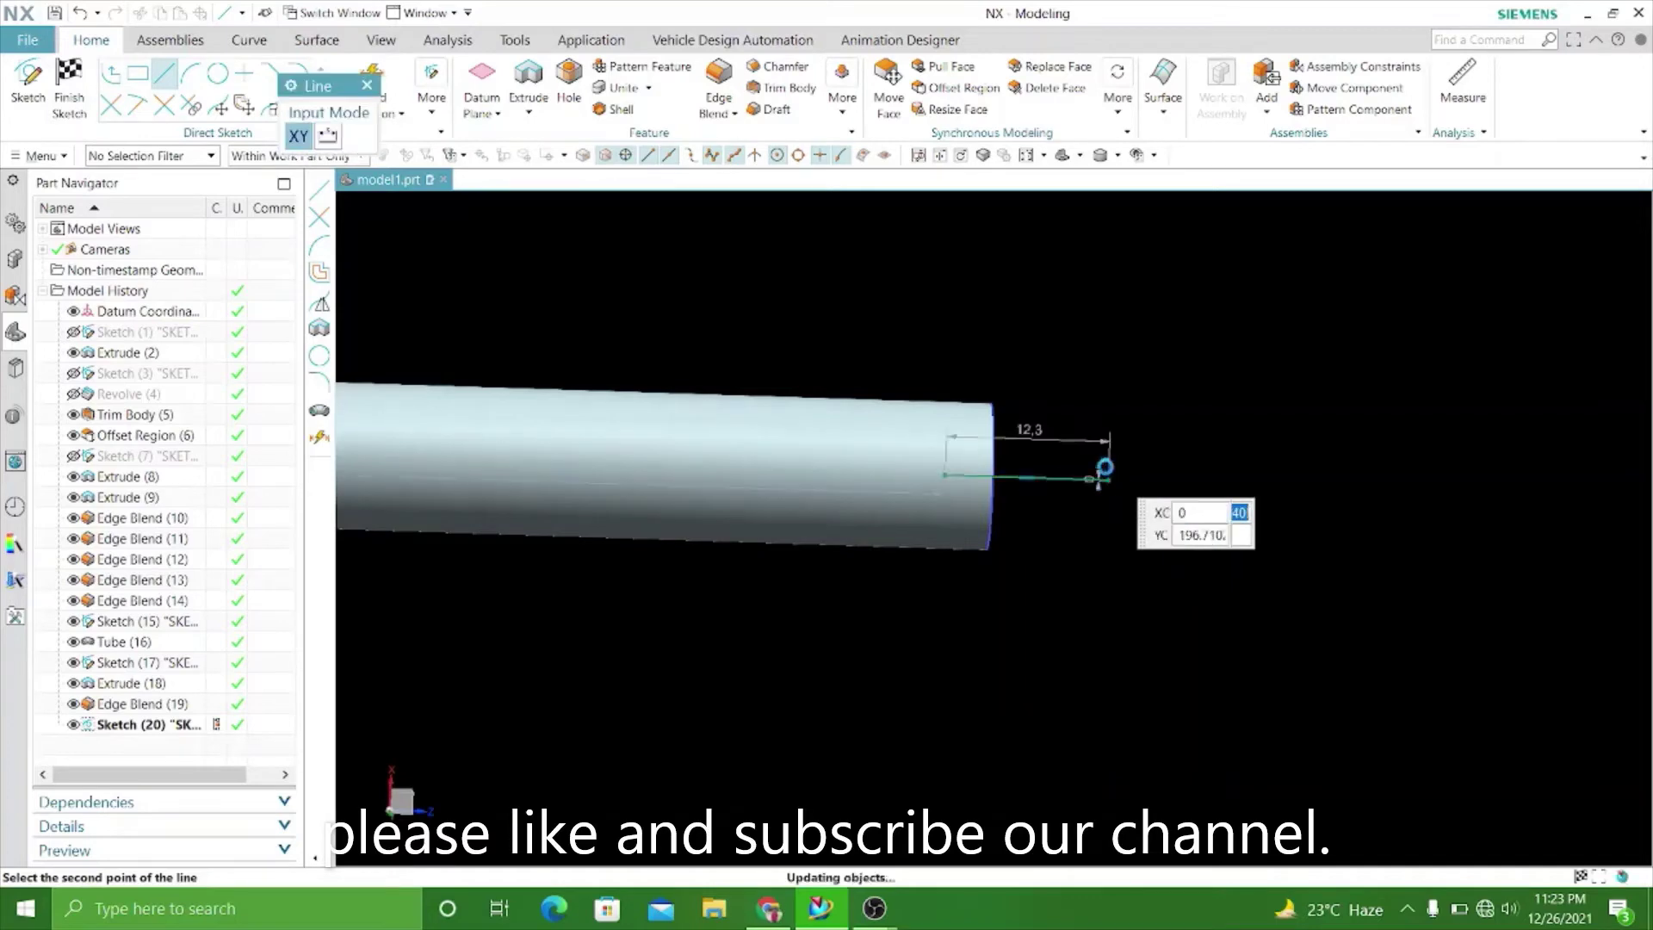
{"action": "scroll", "coordinate": [1033, 465], "scroll_direction": "down", "scroll_amount": 2}
{"action": "scroll", "coordinate": [1033, 465], "scroll_direction": "down", "scroll_amount": 1}
{"action": "left_click", "coordinate": [367, 86]}
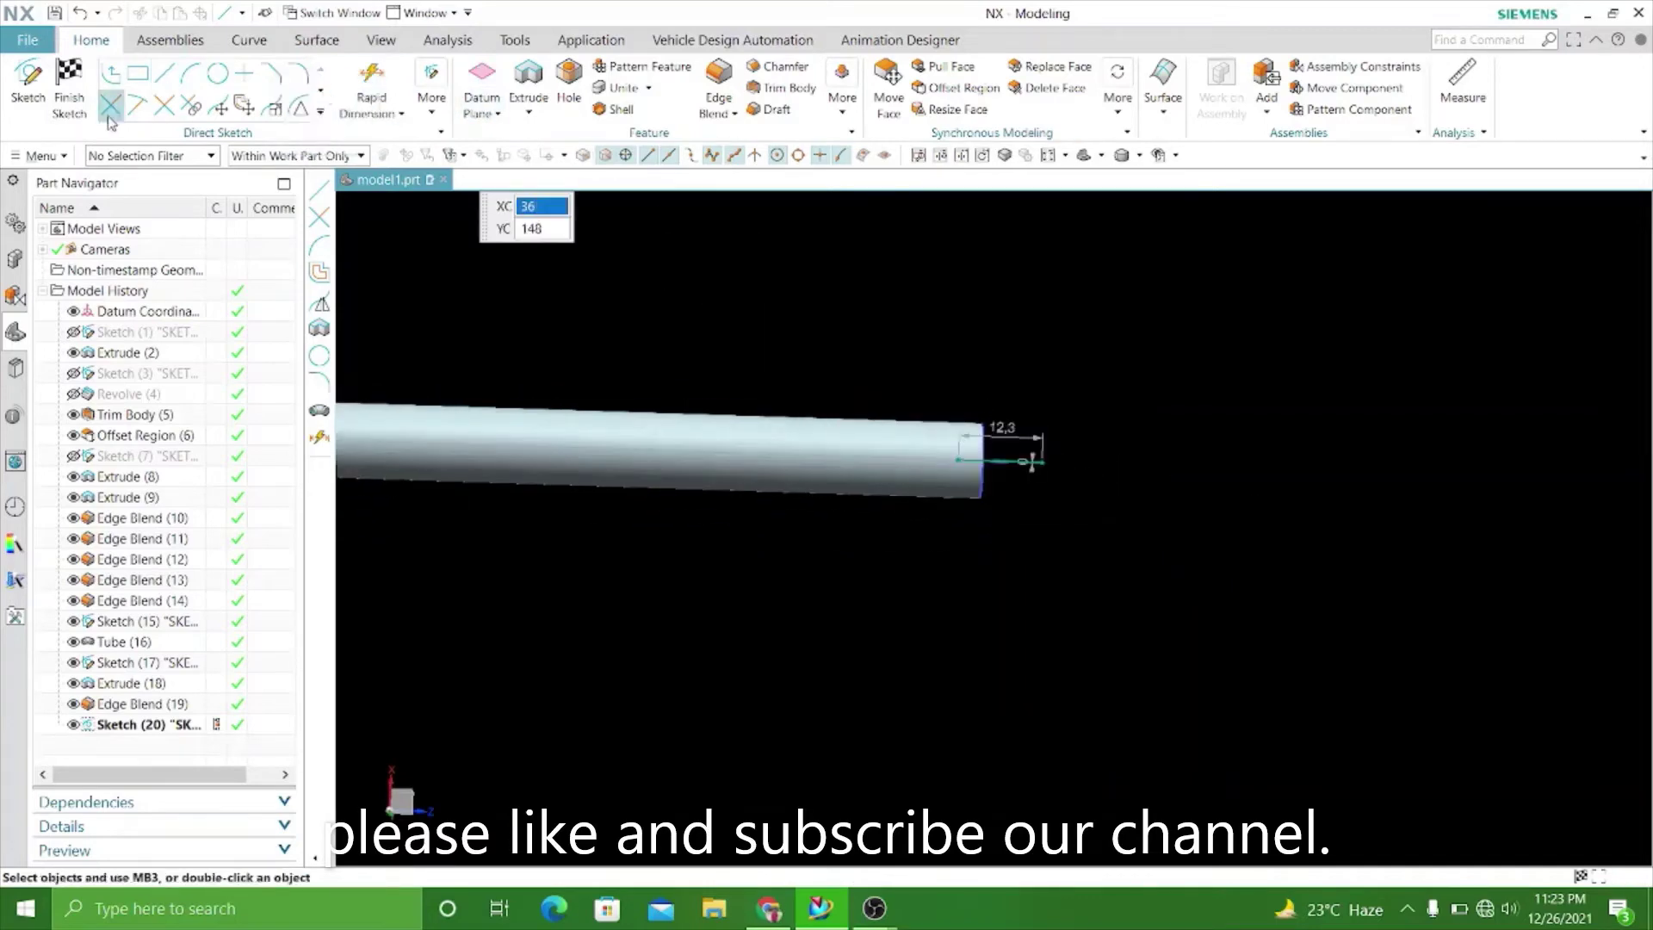
{"action": "left_click", "coordinate": [69, 99]}
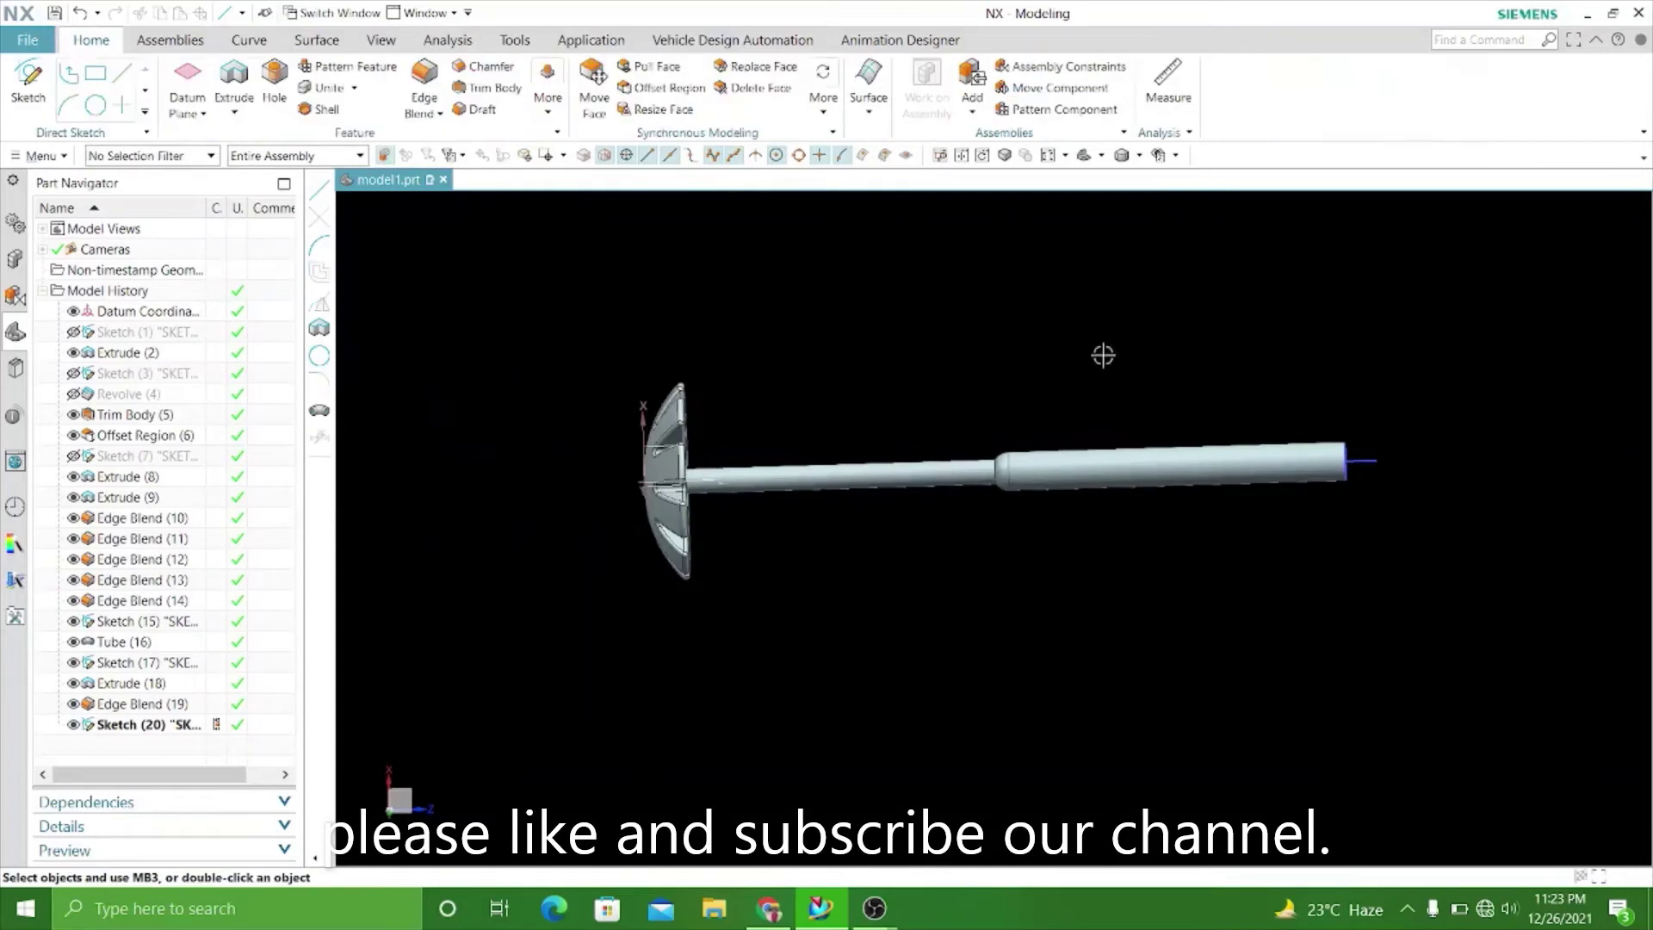
Extrude the 12.3 sketch line as a separate body with Boolean set to None.
{"action": "scroll", "coordinate": [1279, 476], "scroll_direction": "up", "scroll_amount": 3}
{"action": "middle_click_drag", "start_coordinate": [1495, 439], "coordinate": [1124, 496], "text": "shift"}
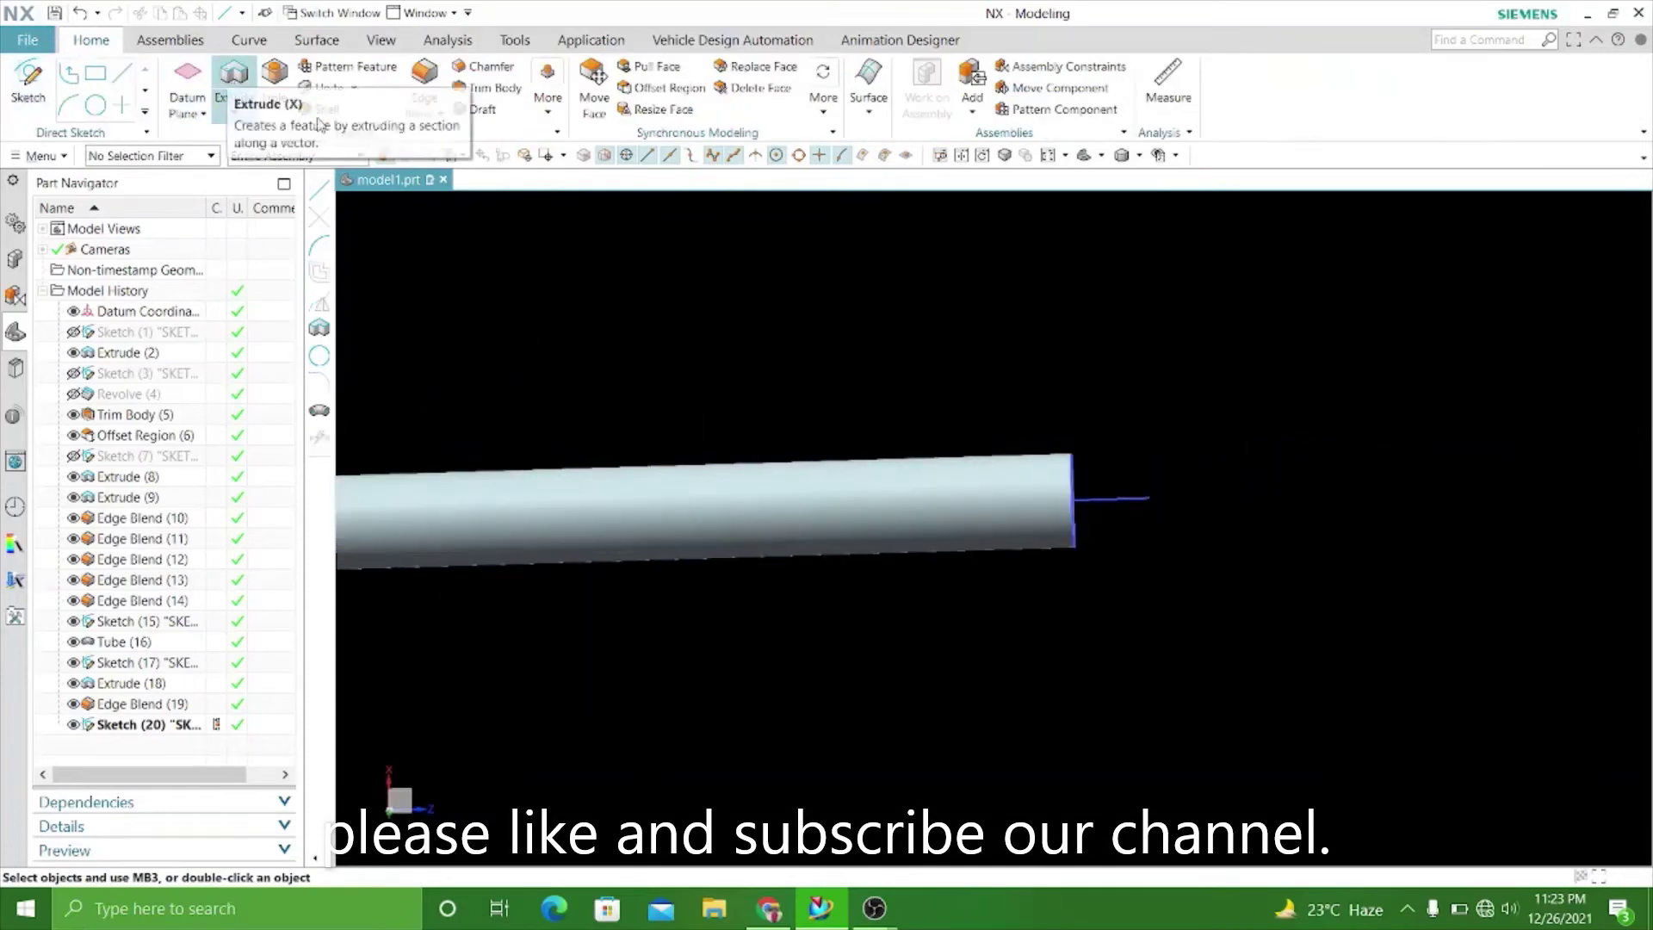
{"action": "left_click", "coordinate": [229, 76]}
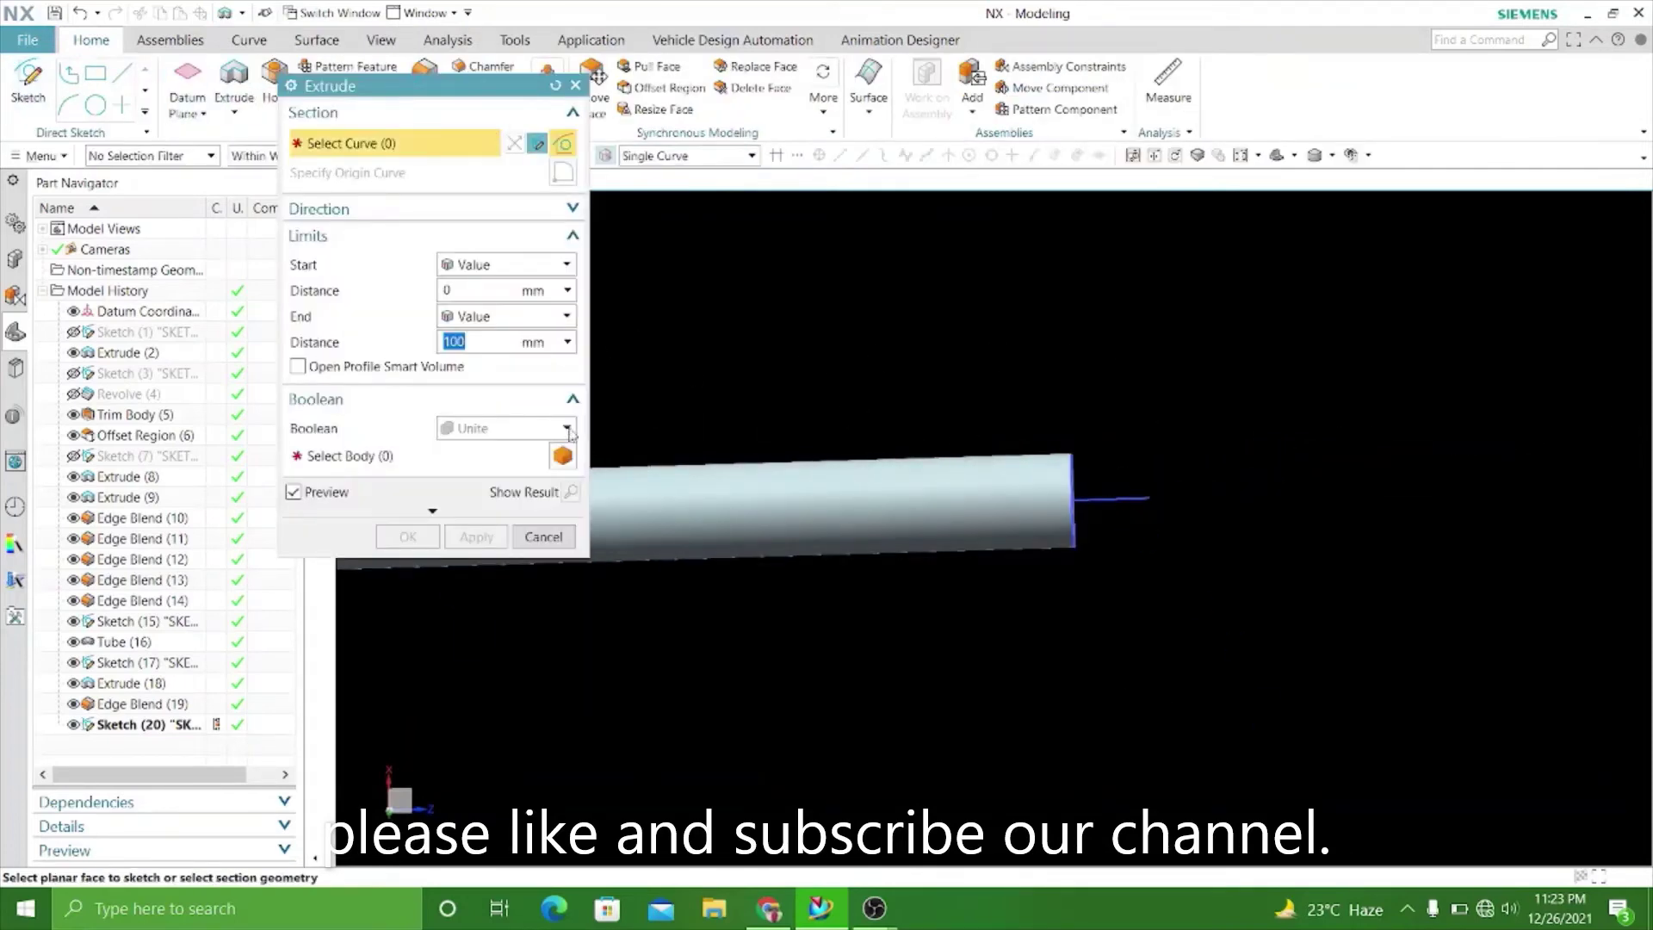
{"action": "left_click", "coordinate": [567, 428]}
{"action": "left_click", "coordinate": [478, 444]}
{"action": "left_click", "coordinate": [1126, 492]}
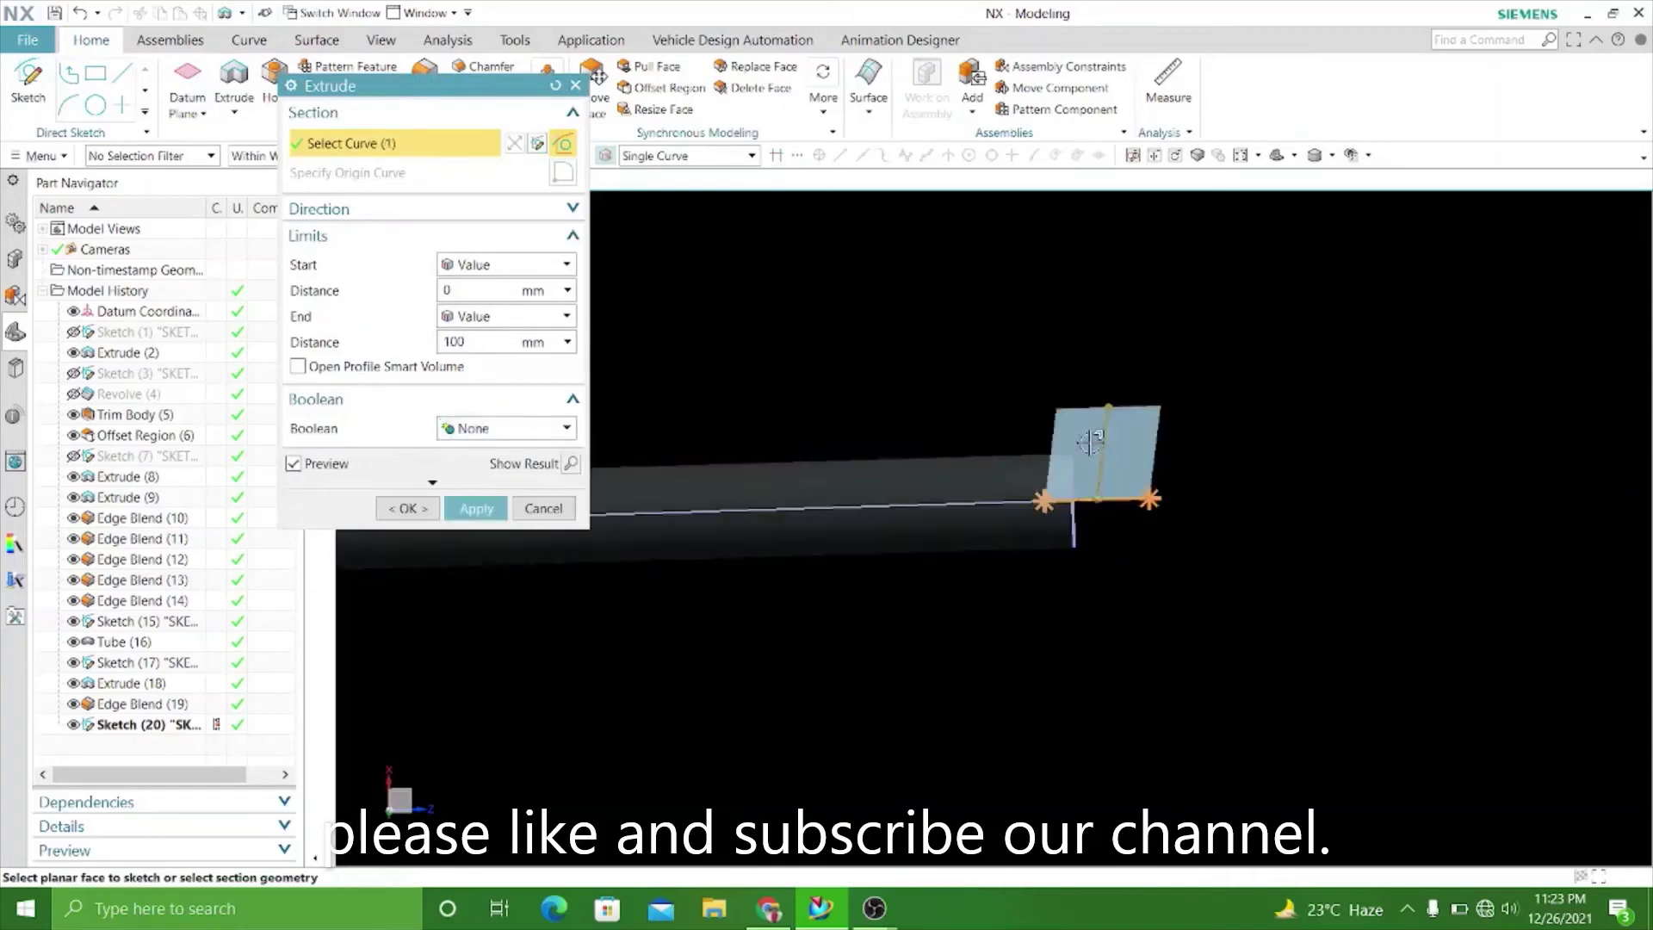
{"action": "middle_click_drag", "start_coordinate": [933, 372], "coordinate": [911, 387]}
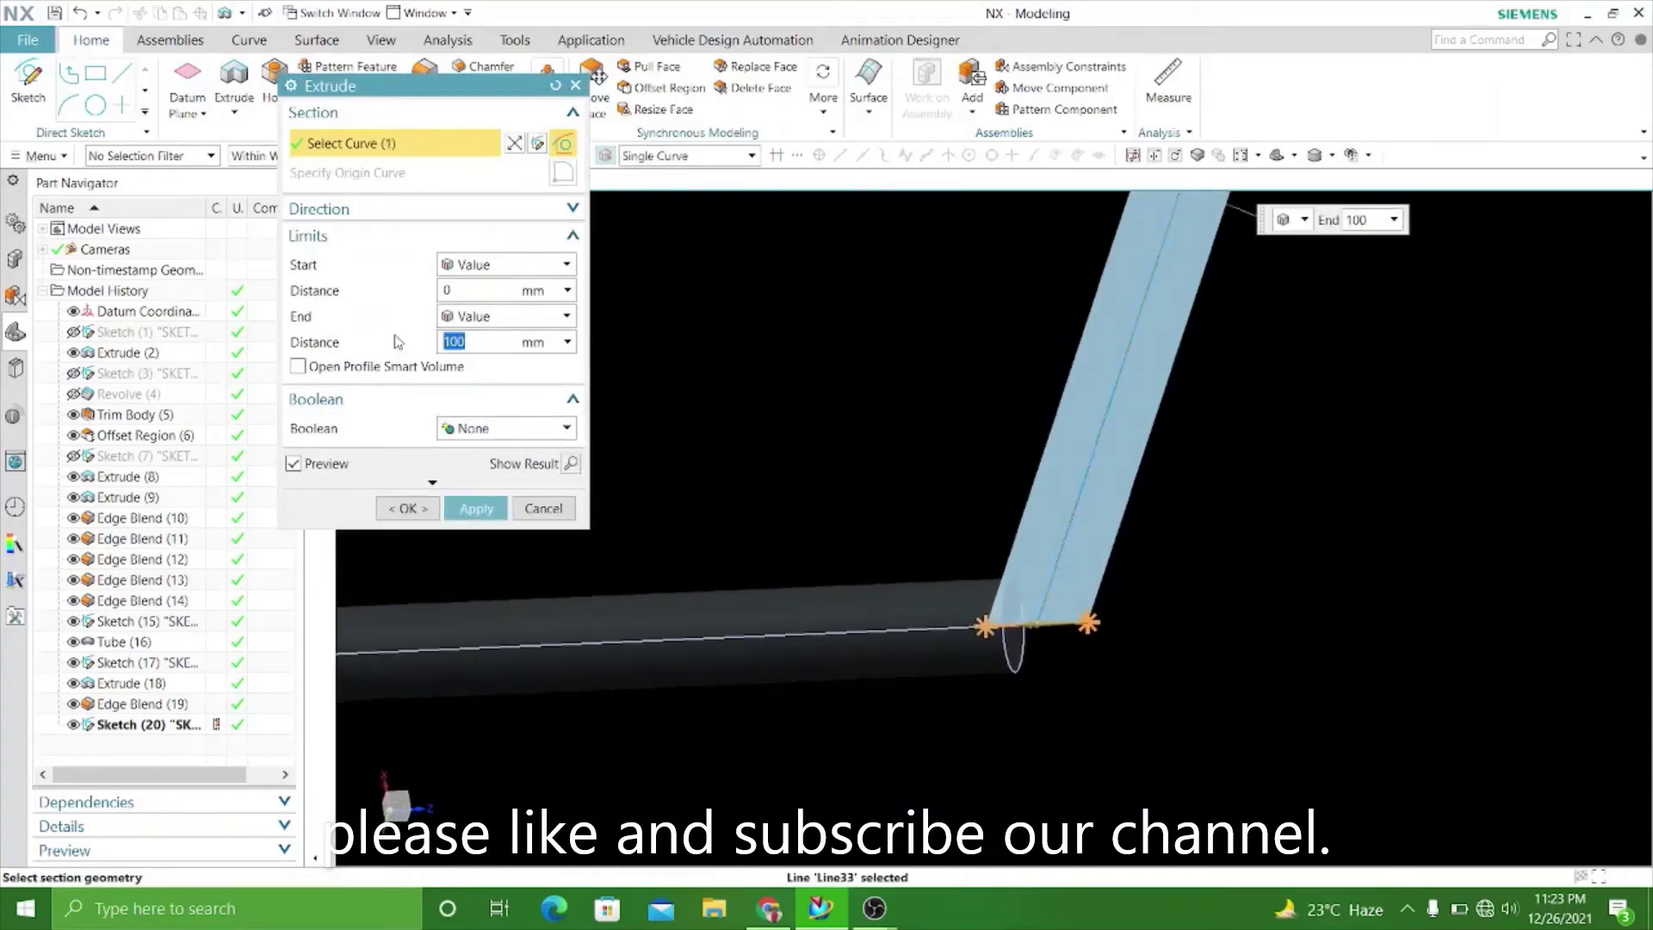
Set the extrusion's start to -3 mm and end to 3 mm.
{"action": "type", "text": "3"}
{"action": "scroll", "coordinate": [1014, 682], "scroll_direction": "up", "scroll_amount": 3}
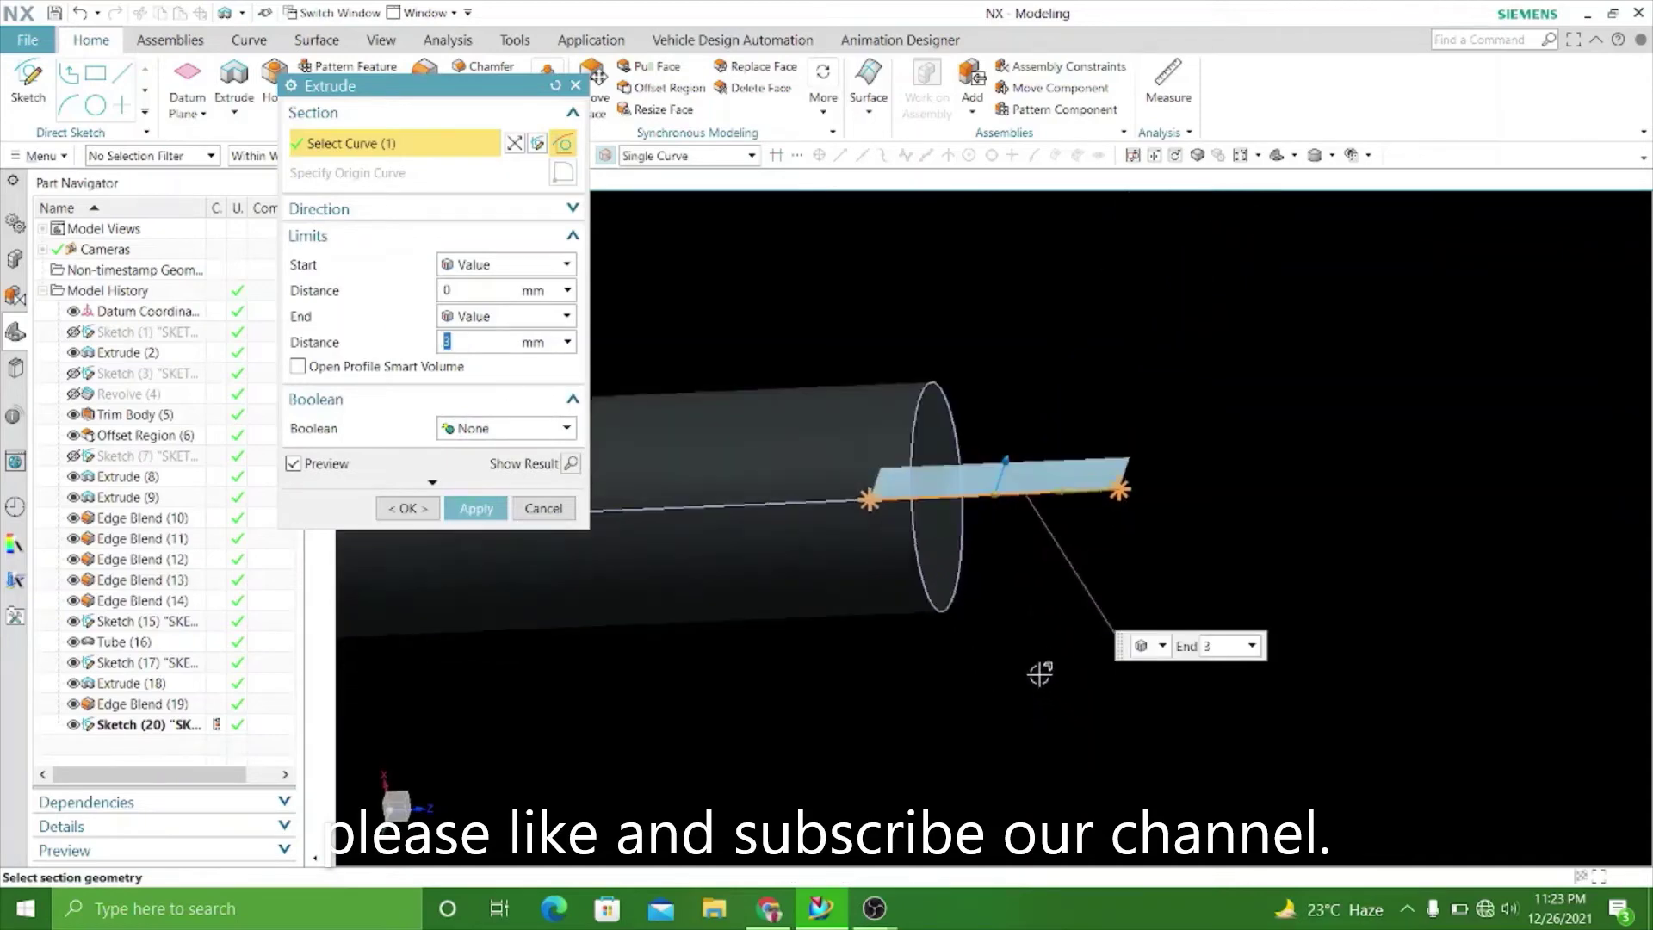
{"action": "scroll", "coordinate": [1040, 671], "scroll_direction": "up", "scroll_amount": 3}
{"action": "left_click", "coordinate": [457, 291]}
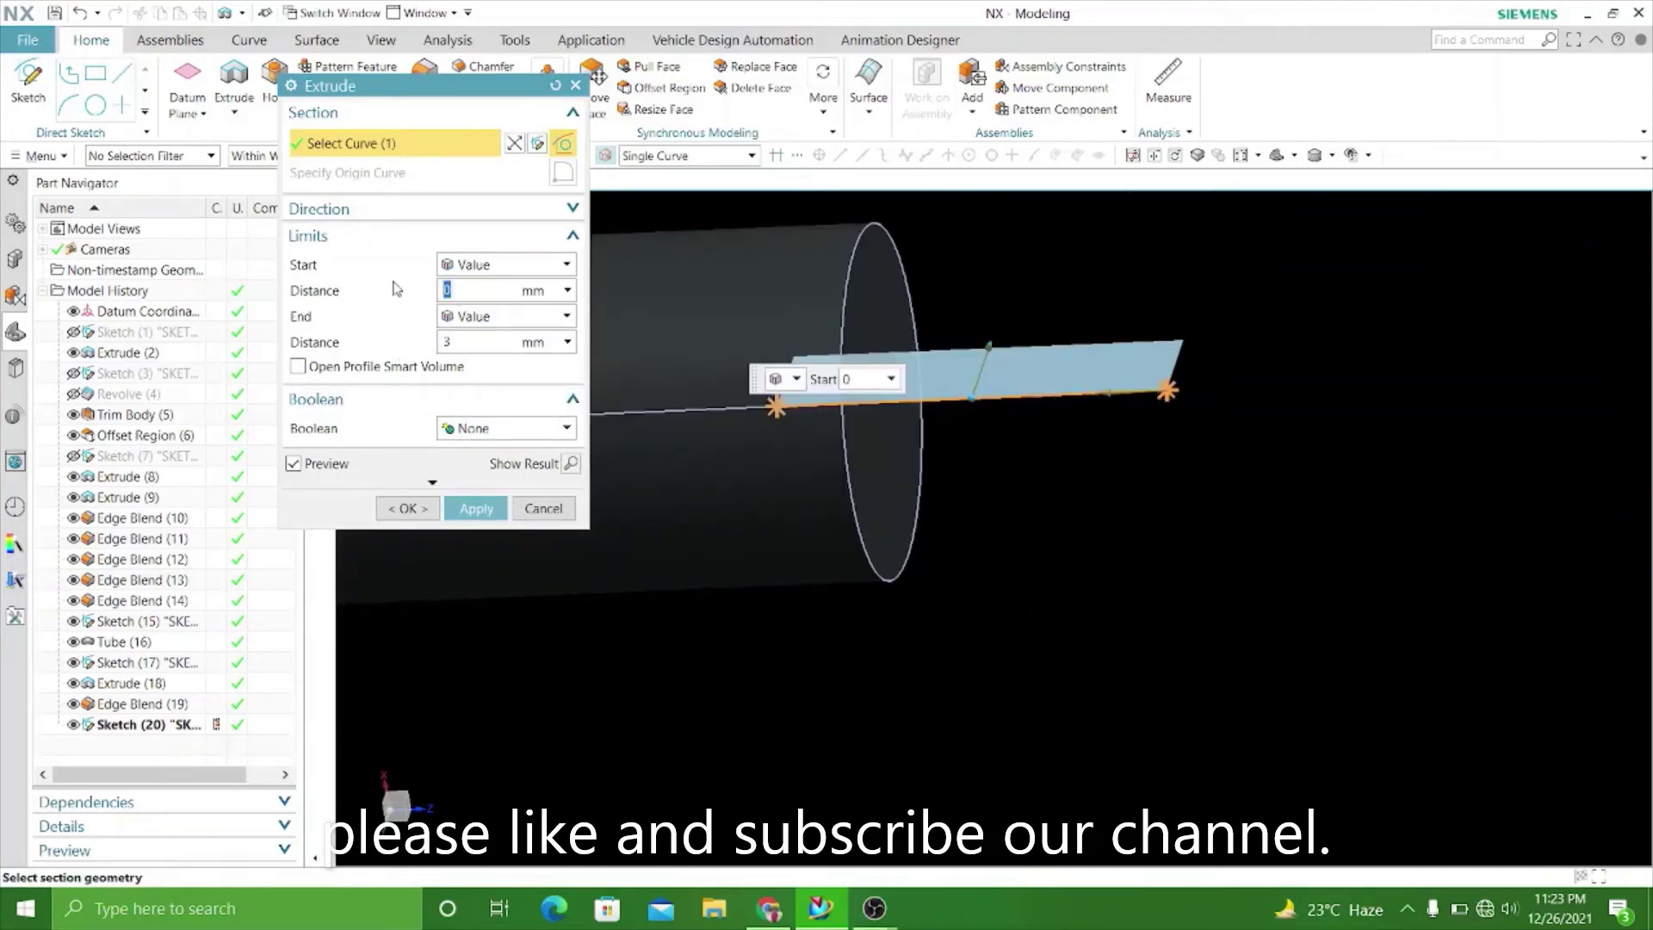
{"action": "type", "text": "-3"}
{"action": "key", "text": "Return"}
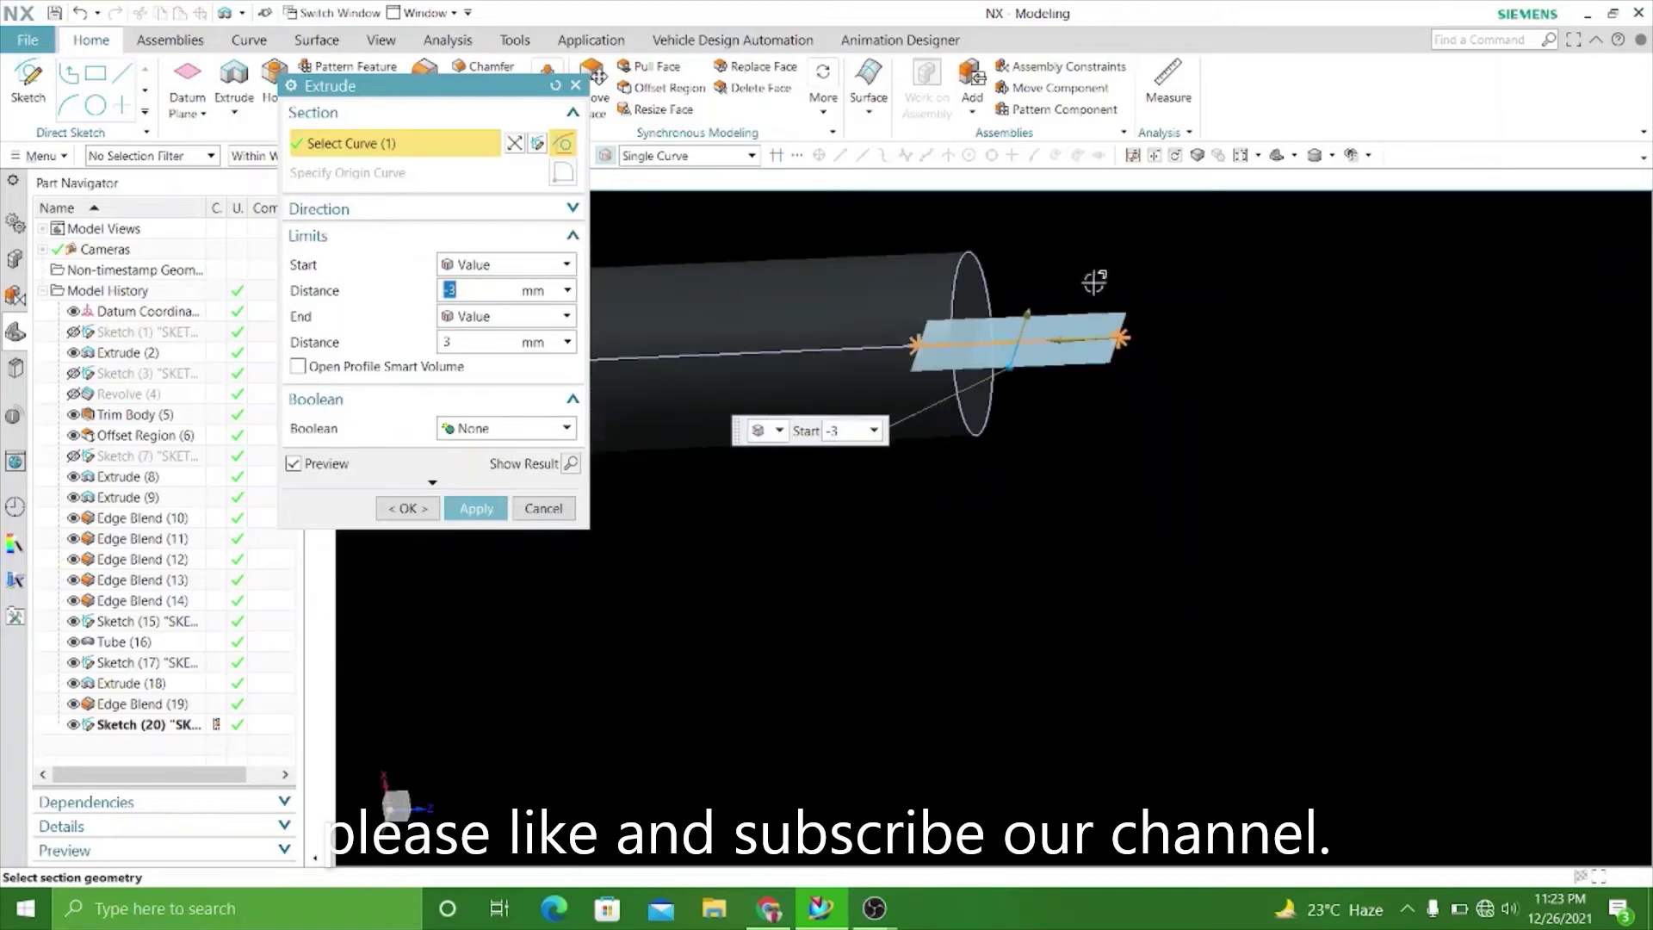
{"action": "mouse_move", "coordinate": [1063, 630]}
{"action": "middle_mouse_down"}
{"action": "mouse_move", "coordinate": [1081, 645]}
{"action": "mouse_move", "coordinate": [1131, 501]}
{"action": "middle_mouse_up"}
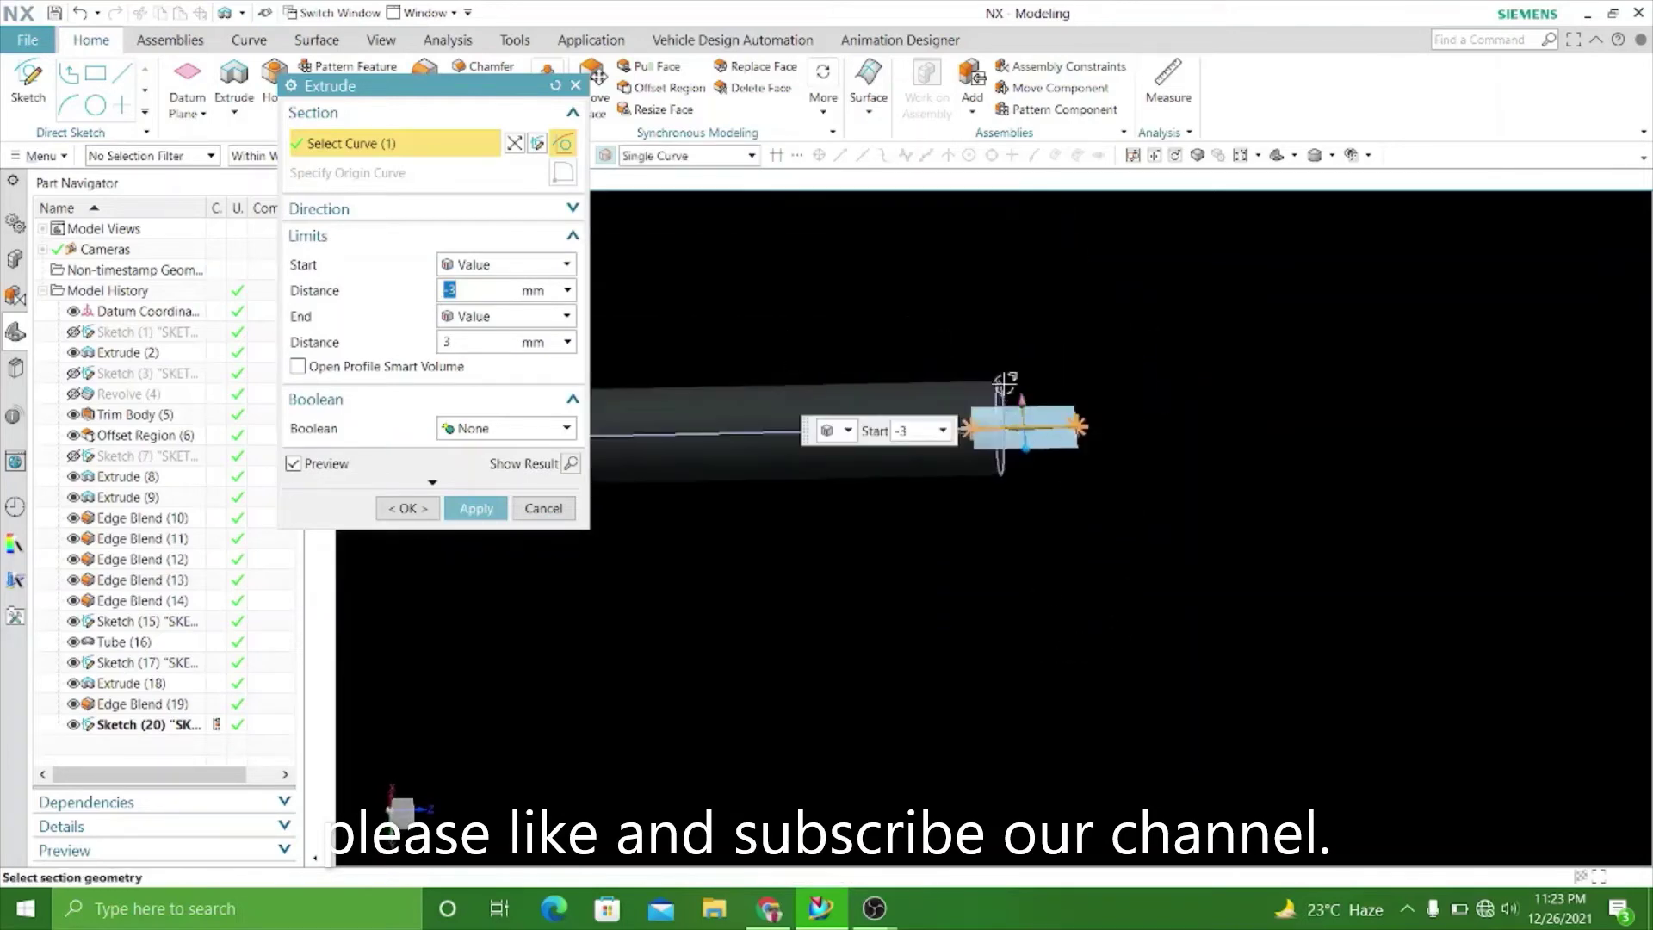
{"action": "scroll", "coordinate": [1005, 383], "scroll_direction": "up", "scroll_amount": 3}
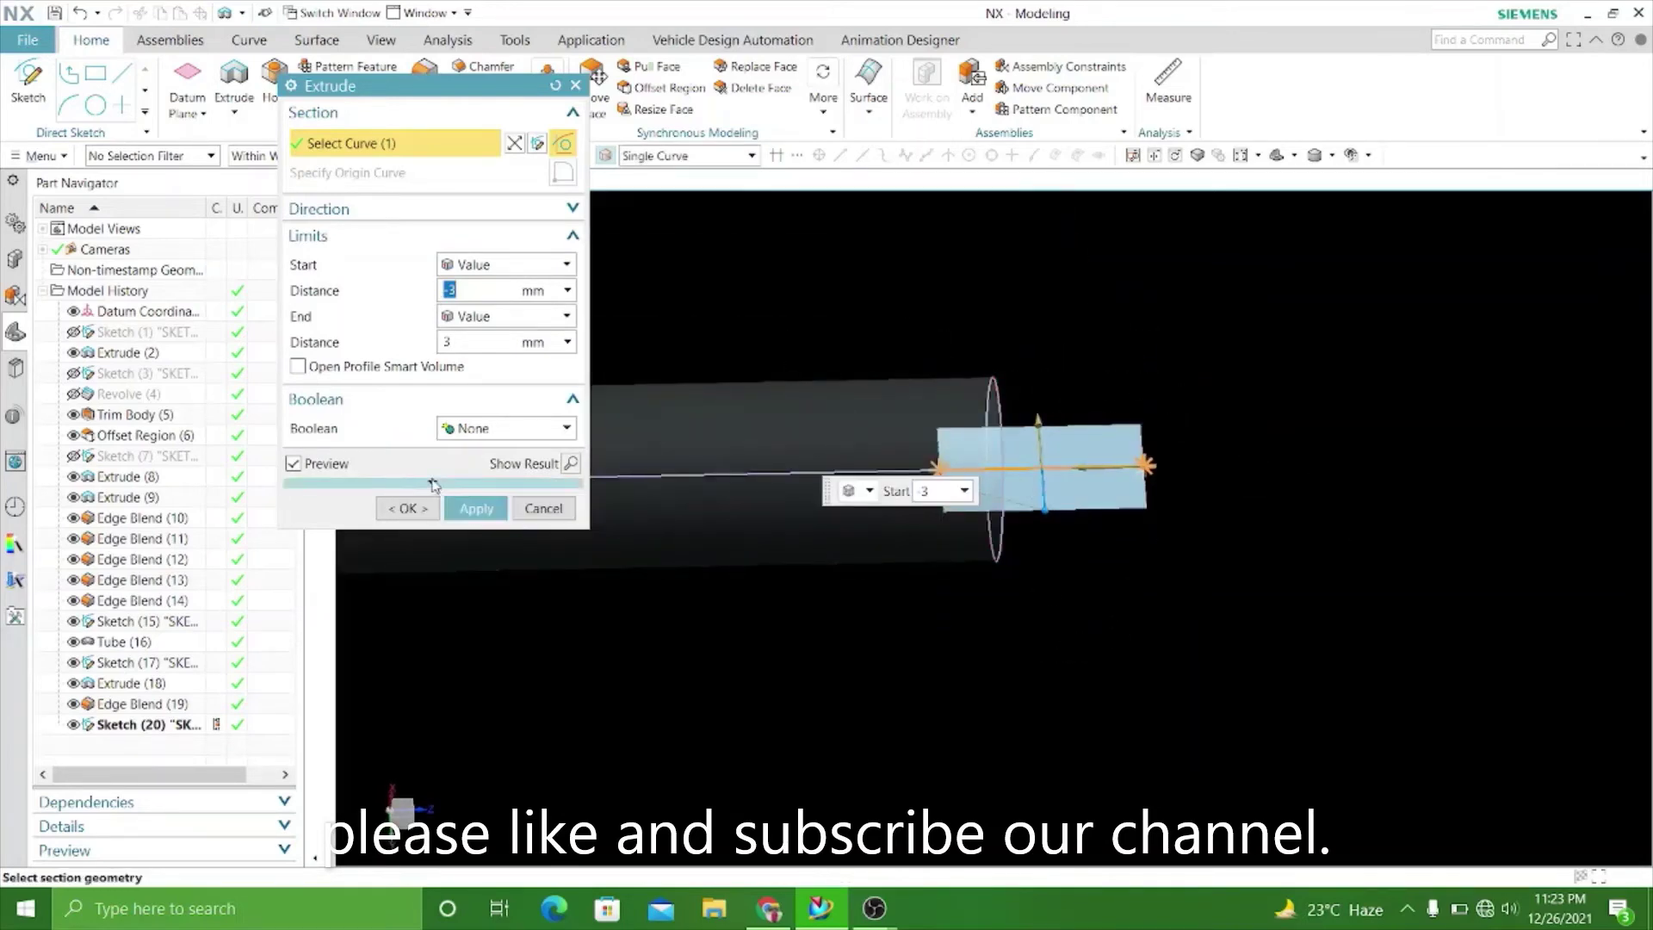
{"action": "left_click", "coordinate": [433, 483]}
Give the extrusion a Two-Sided offset of 0.5 and -0.5 mm.
{"action": "left_click", "coordinate": [570, 531]}
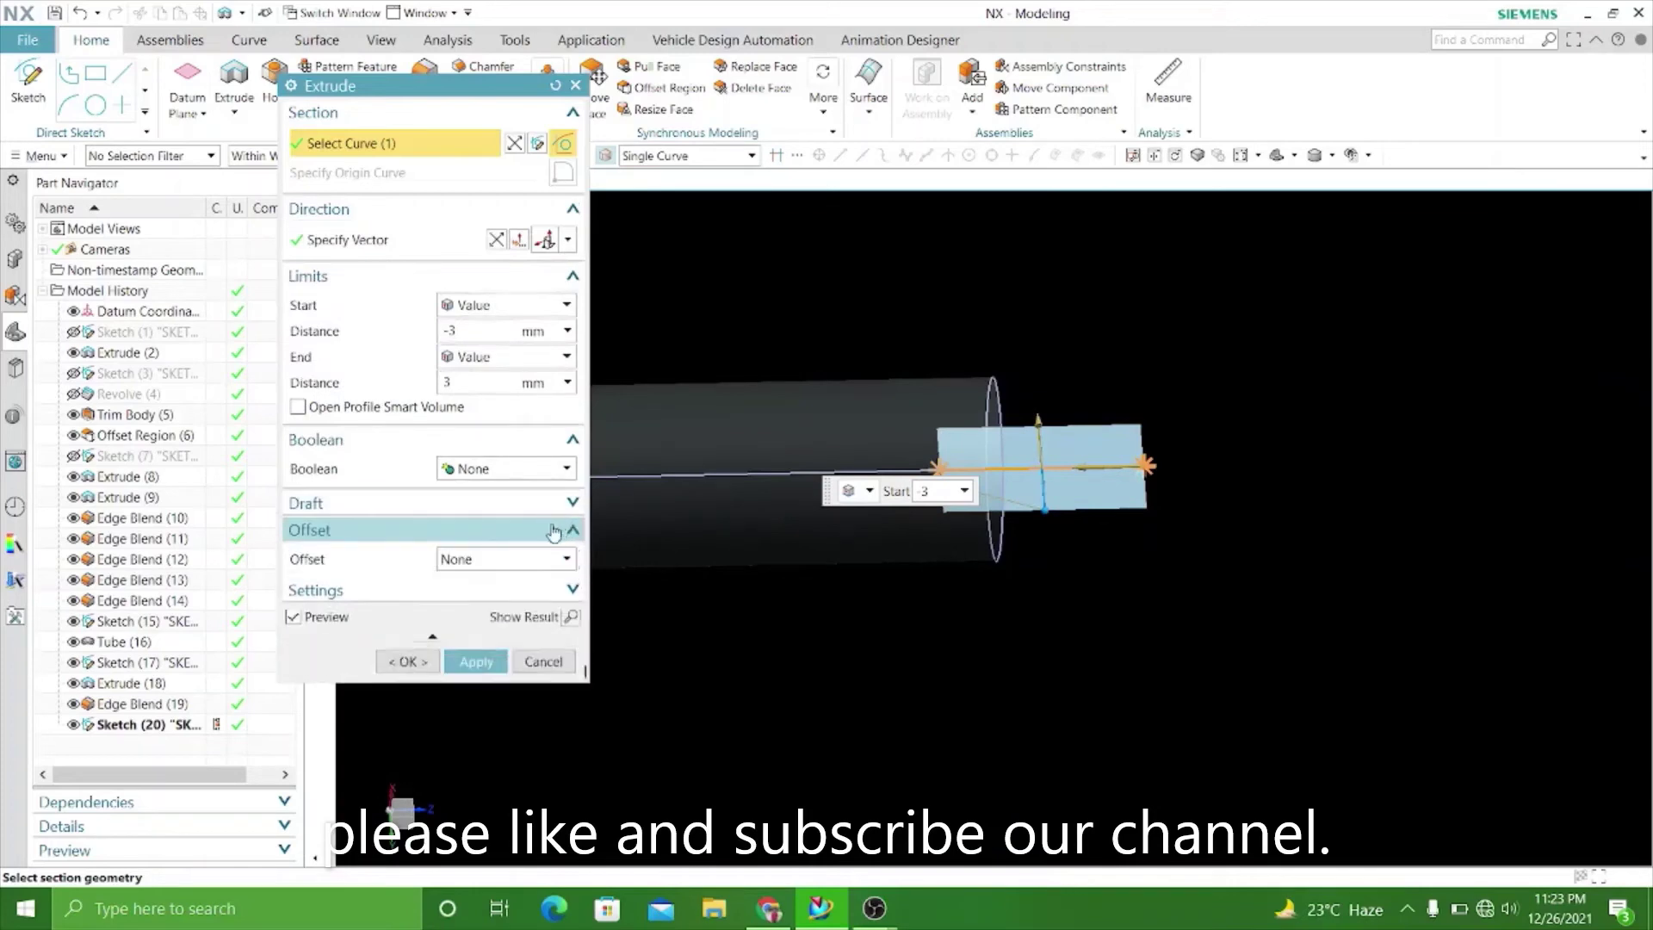
{"action": "left_click", "coordinate": [552, 562]}
{"action": "left_click", "coordinate": [519, 634]}
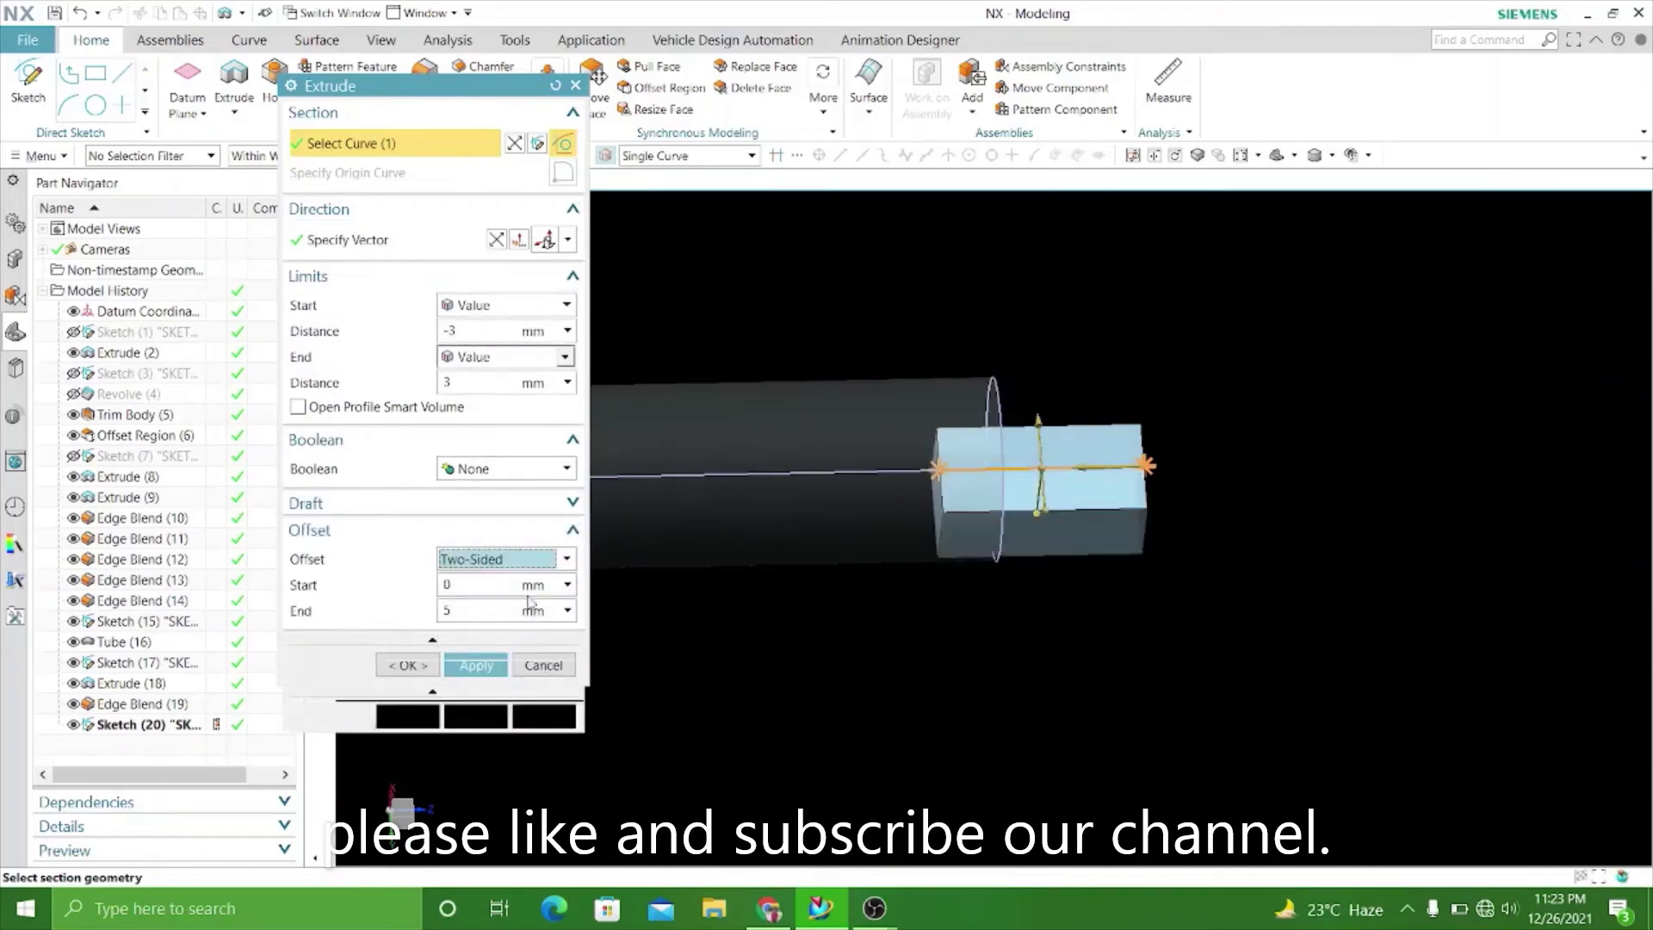
{"action": "mouse_move", "coordinate": [840, 620]}
{"action": "middle_mouse_down"}
{"action": "mouse_move", "coordinate": [933, 642]}
{"action": "mouse_move", "coordinate": [881, 664]}
{"action": "mouse_move", "coordinate": [841, 626]}
{"action": "mouse_move", "coordinate": [822, 633]}
{"action": "middle_mouse_up"}
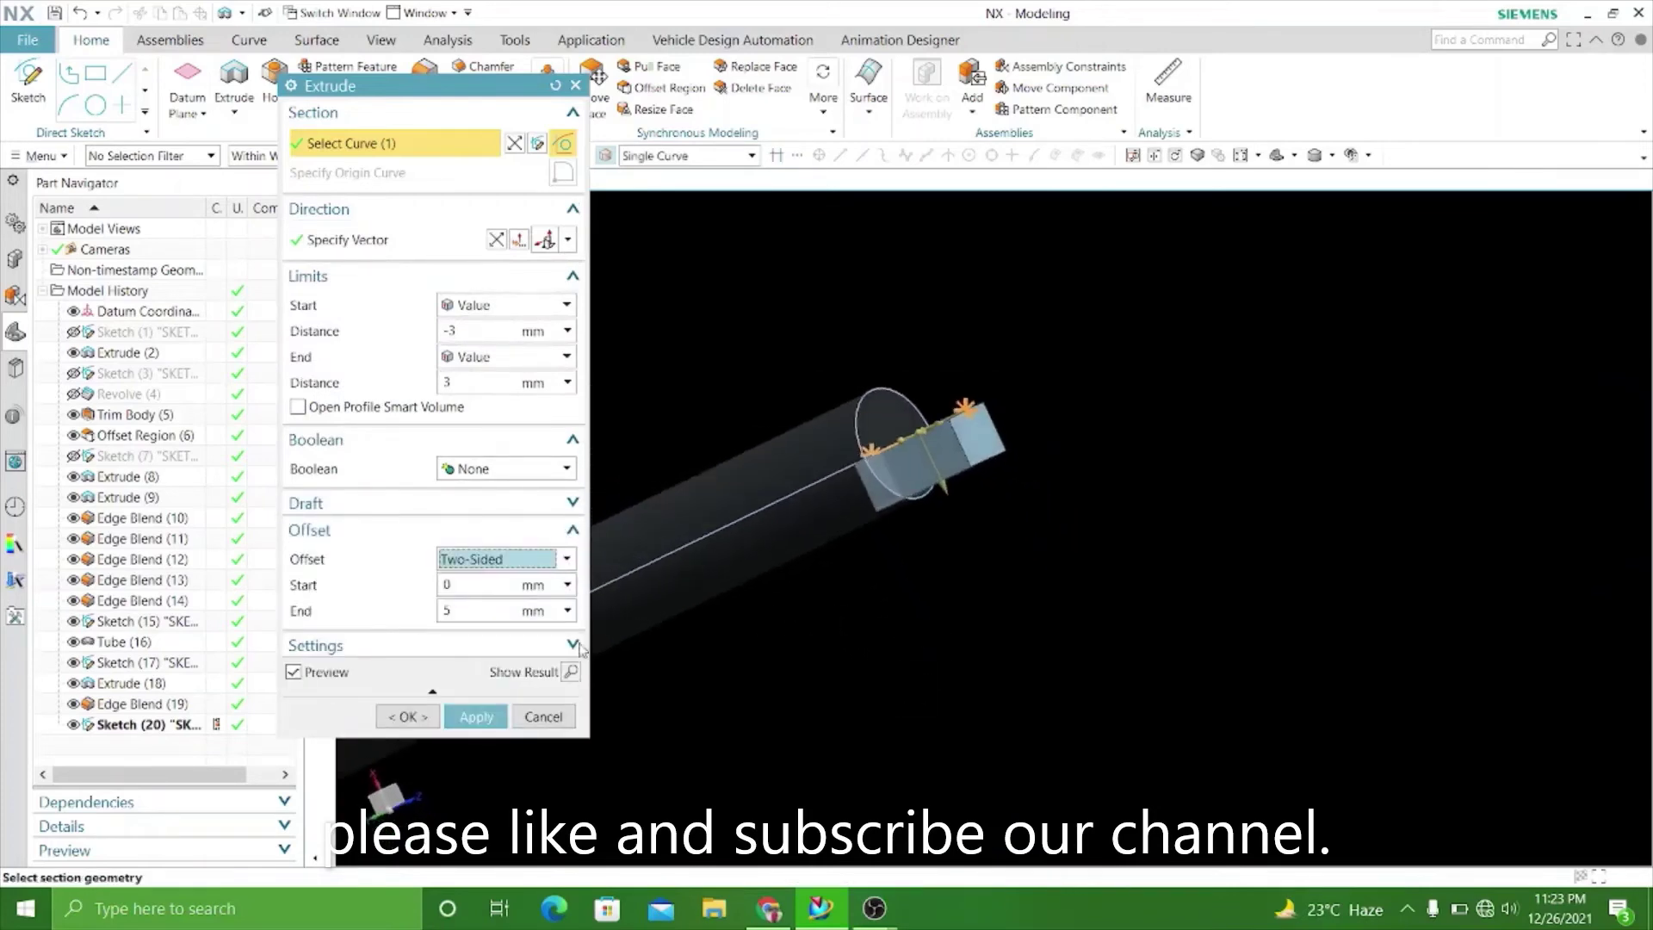
{"action": "left_click", "coordinate": [454, 585]}
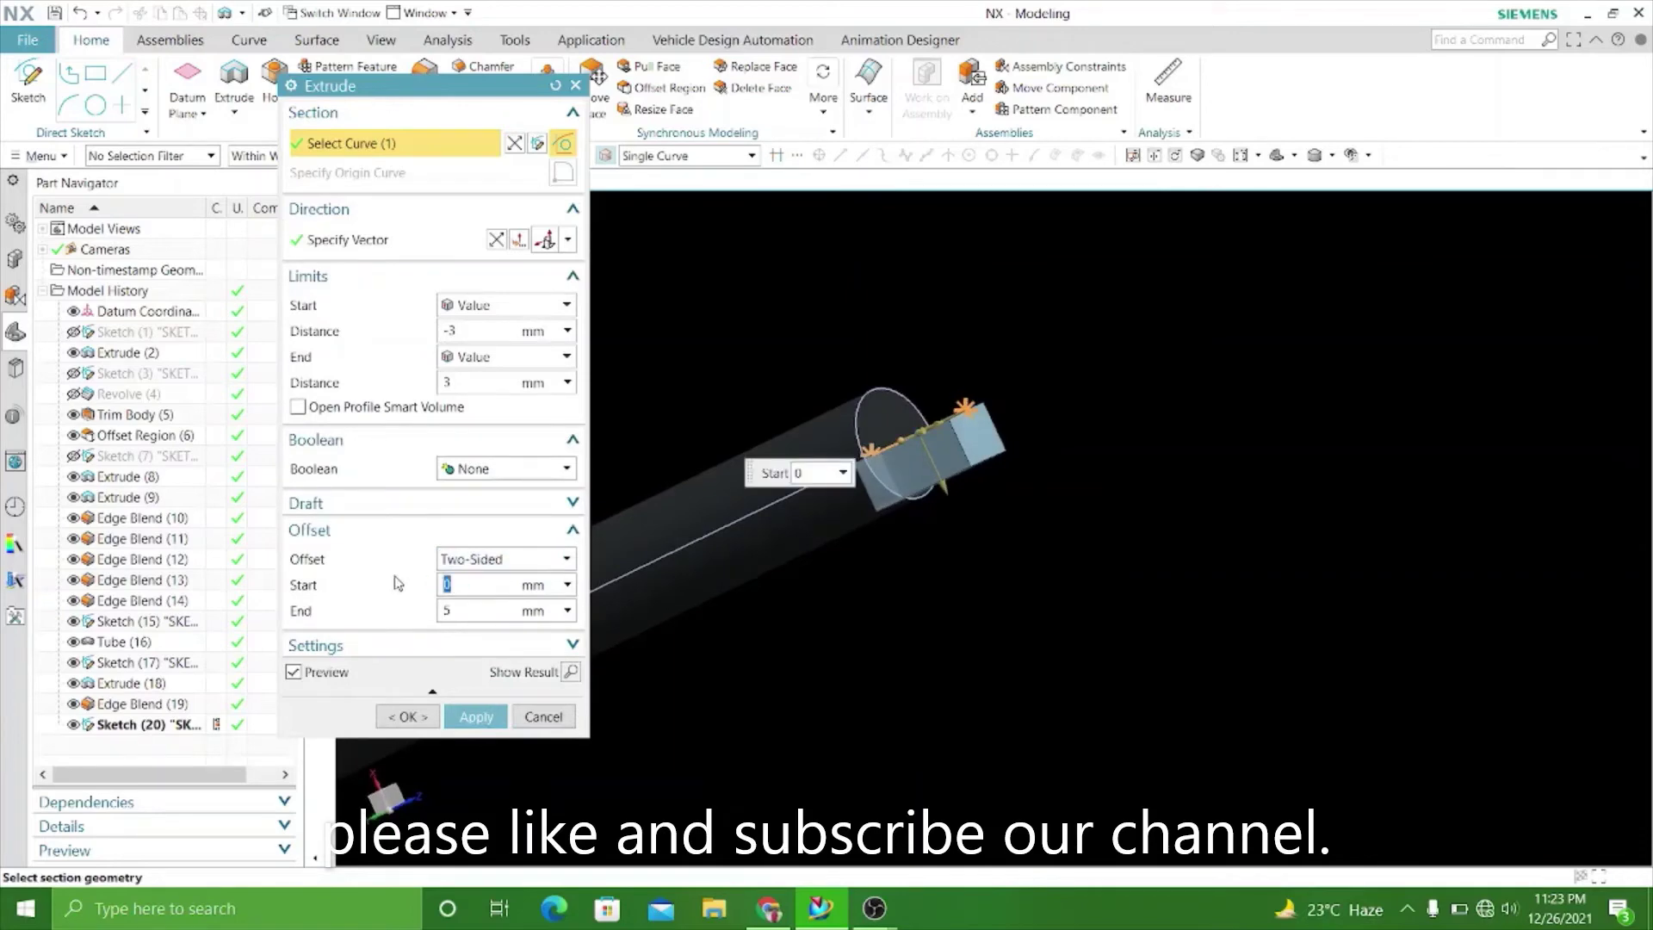
{"action": "type", "text": "1"}
{"action": "key", "text": "Return"}
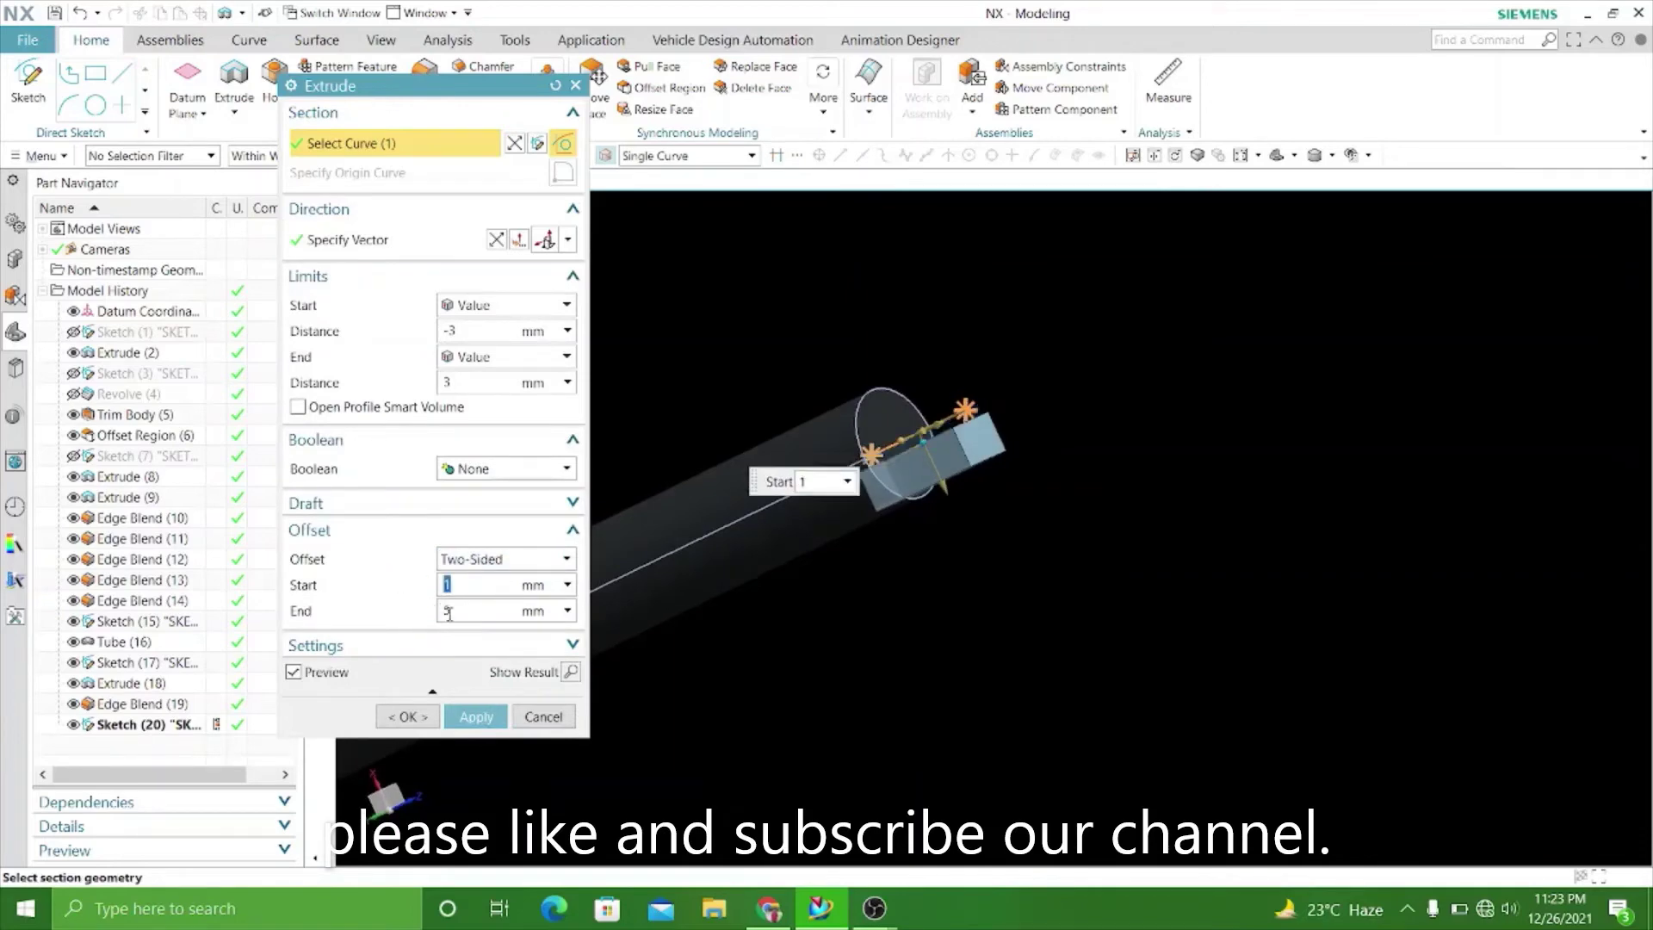
{"action": "left_click", "coordinate": [464, 614]}
{"action": "type", "text": "-"}
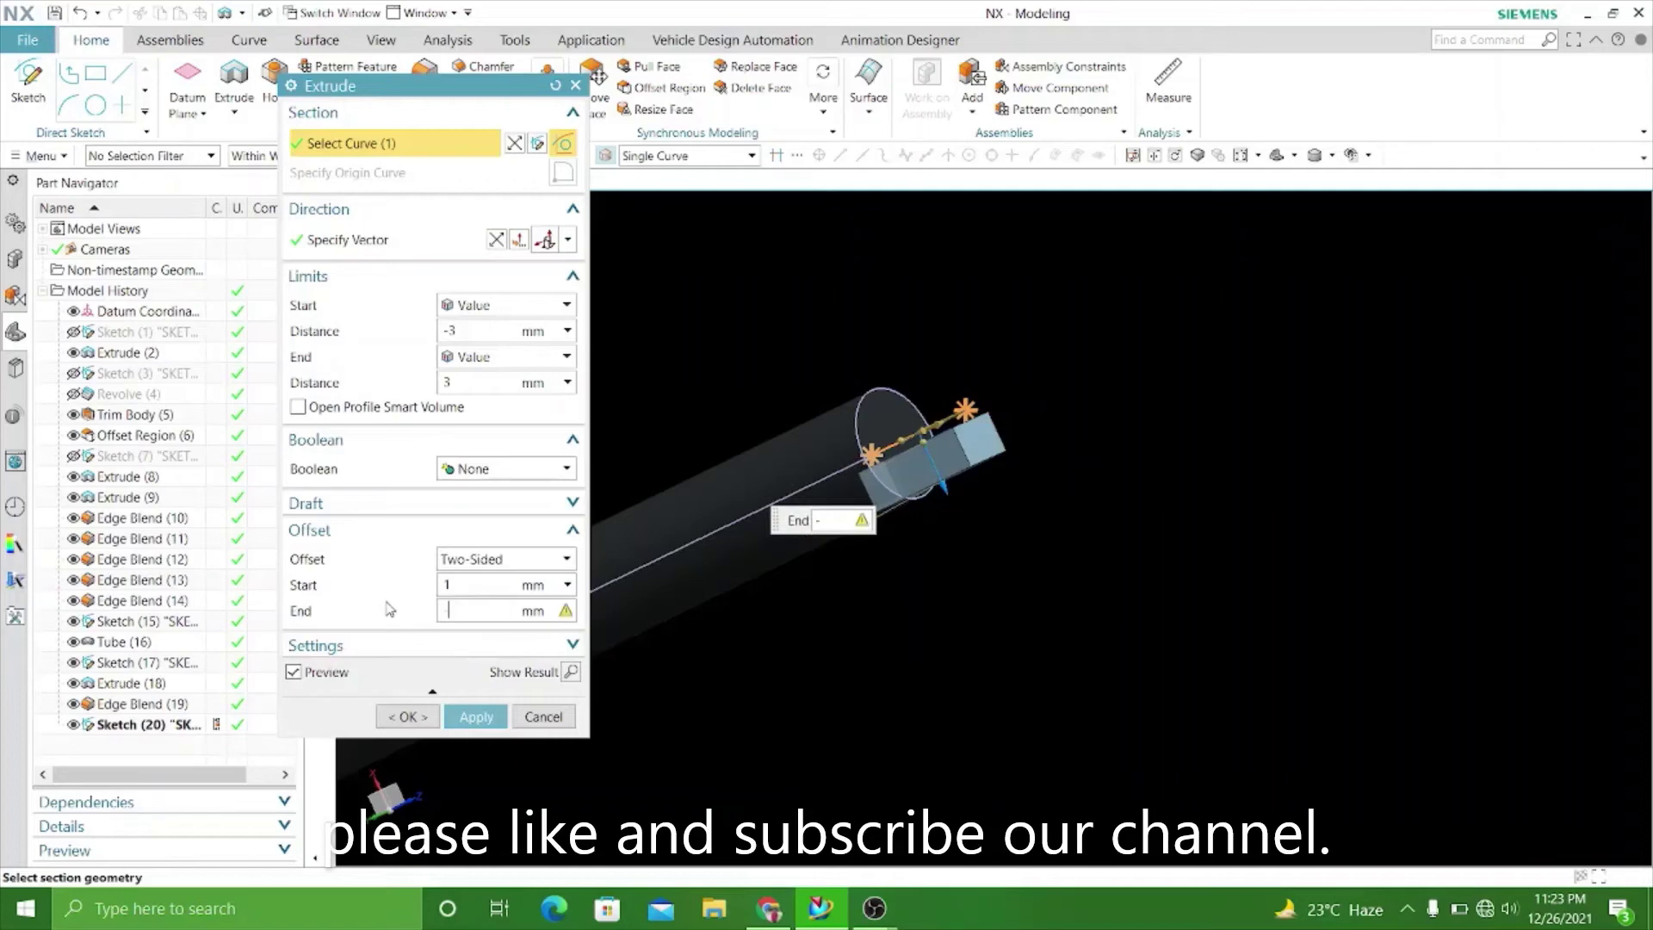
{"action": "type", "text": "1"}
{"action": "key", "text": "Return"}
{"action": "mouse_move", "coordinate": [790, 583]}
{"action": "middle_mouse_down"}
{"action": "mouse_move", "coordinate": [1066, 502]}
{"action": "mouse_move", "coordinate": [1077, 579]}
{"action": "mouse_move", "coordinate": [1166, 730]}
{"action": "mouse_move", "coordinate": [1056, 502]}
{"action": "mouse_move", "coordinate": [893, 295]}
{"action": "mouse_move", "coordinate": [831, 374]}
{"action": "middle_mouse_up"}
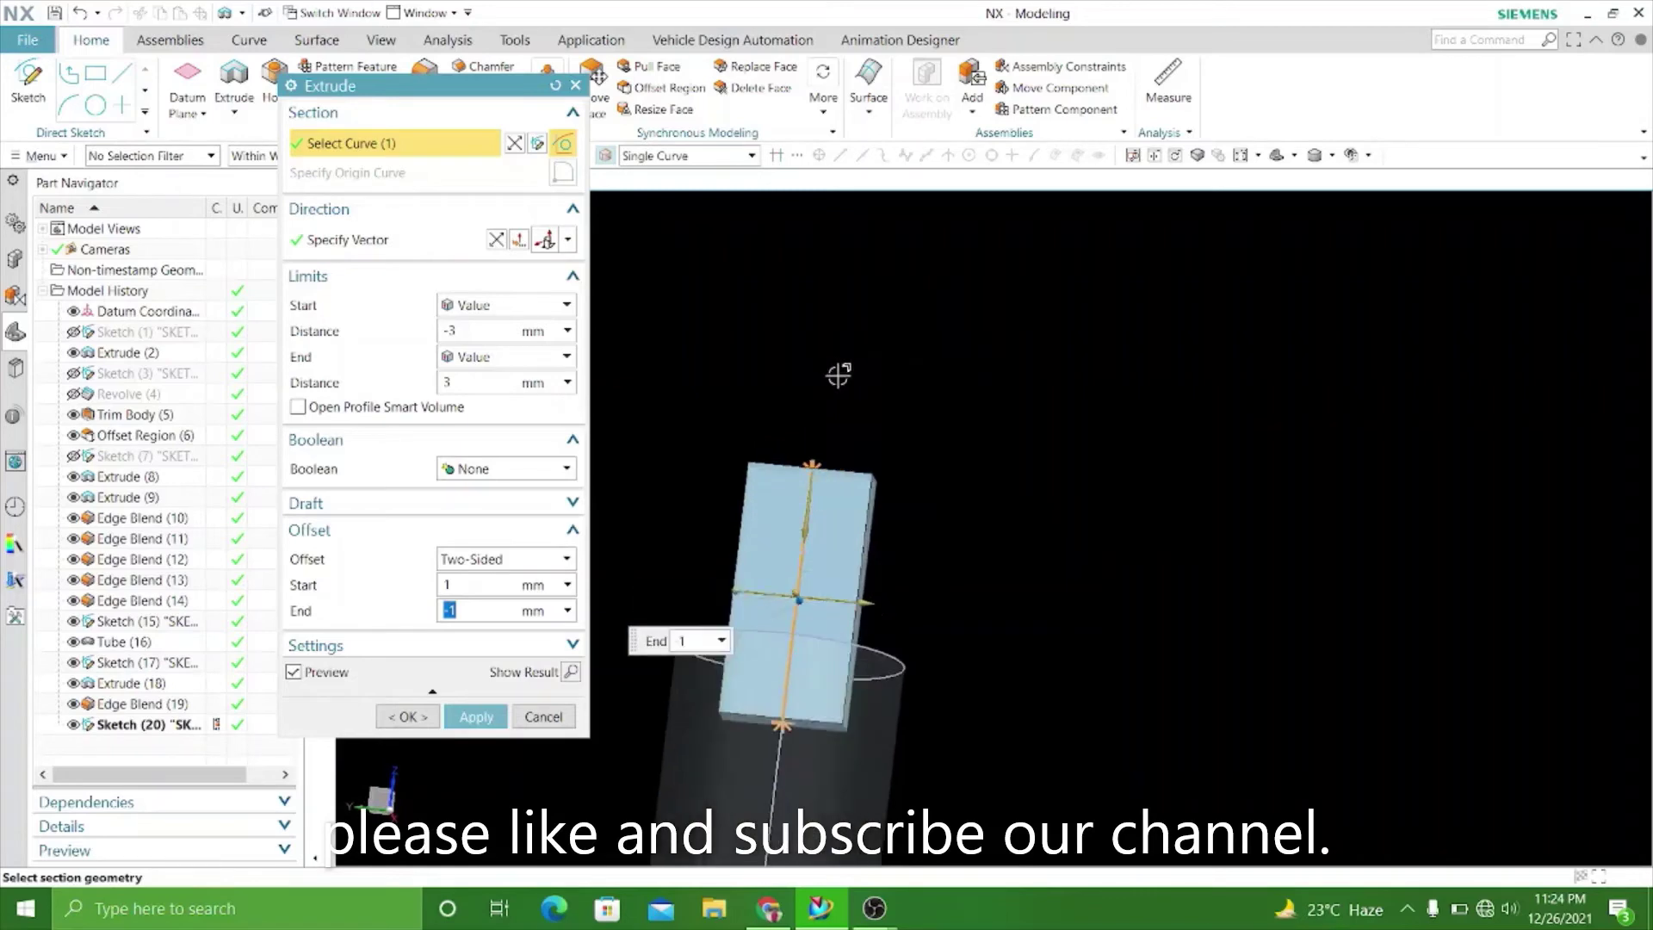
{"action": "mouse_move", "coordinate": [700, 533]}
{"action": "middle_mouse_down"}
{"action": "mouse_move", "coordinate": [1102, 542]}
{"action": "mouse_move", "coordinate": [1084, 568]}
{"action": "mouse_move", "coordinate": [946, 560]}
{"action": "middle_mouse_up"}
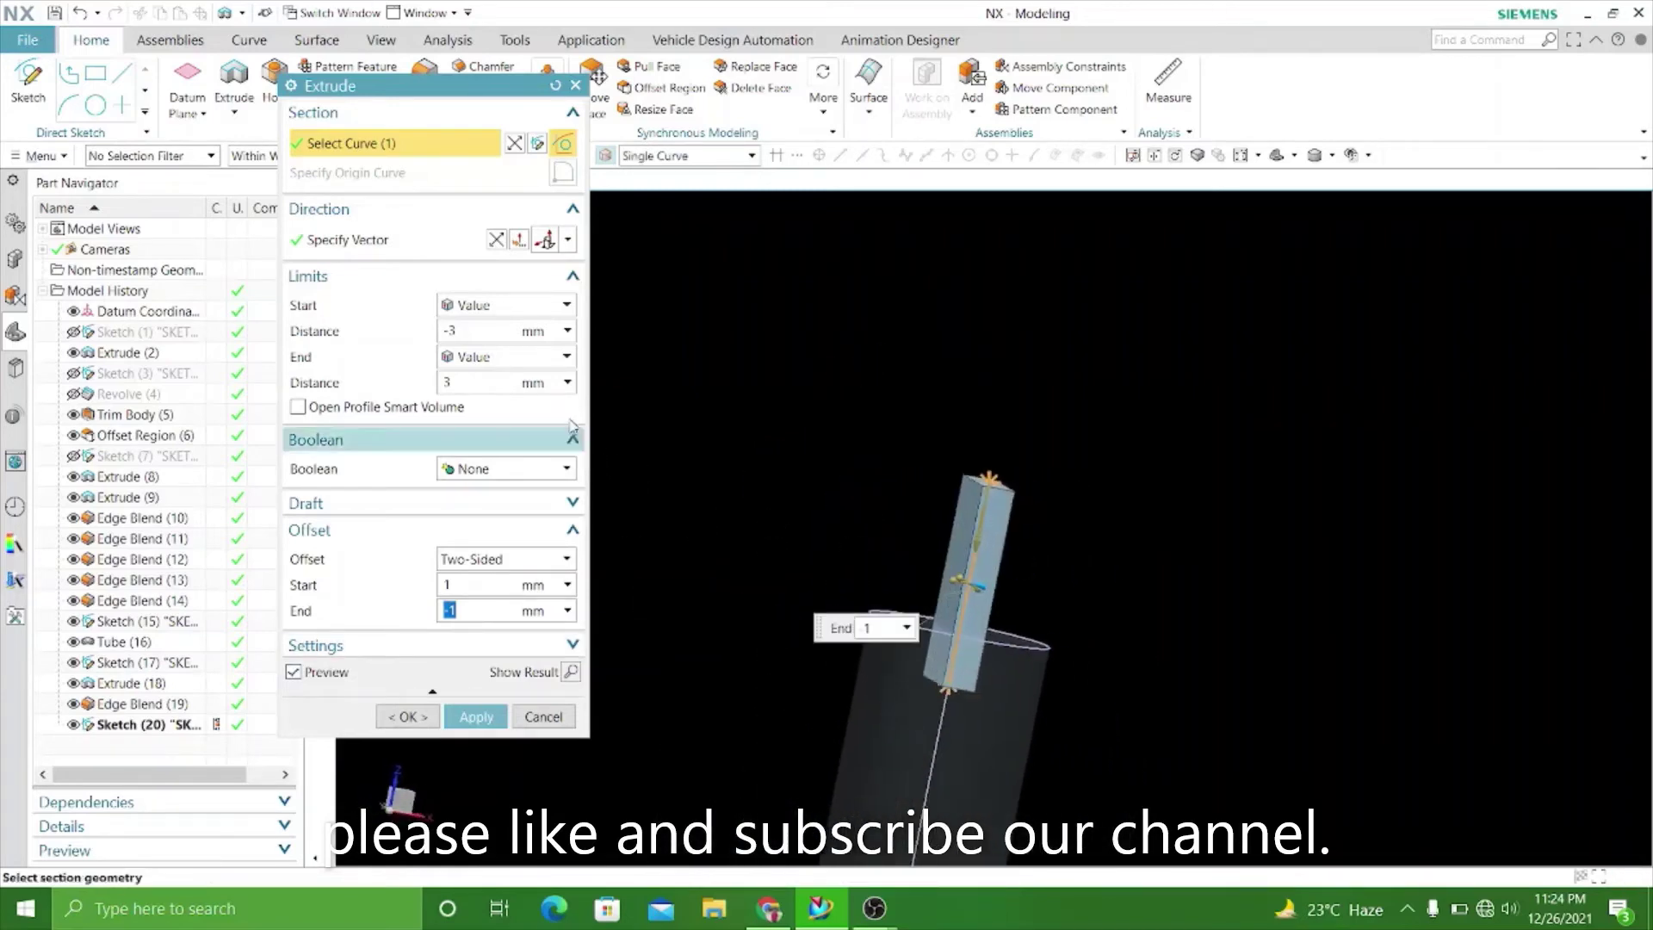
Recheck the extrusion's start -3 mm and end 3 mm distances.
{"action": "left_click", "coordinate": [462, 381]}
{"action": "type", "text": "4"}
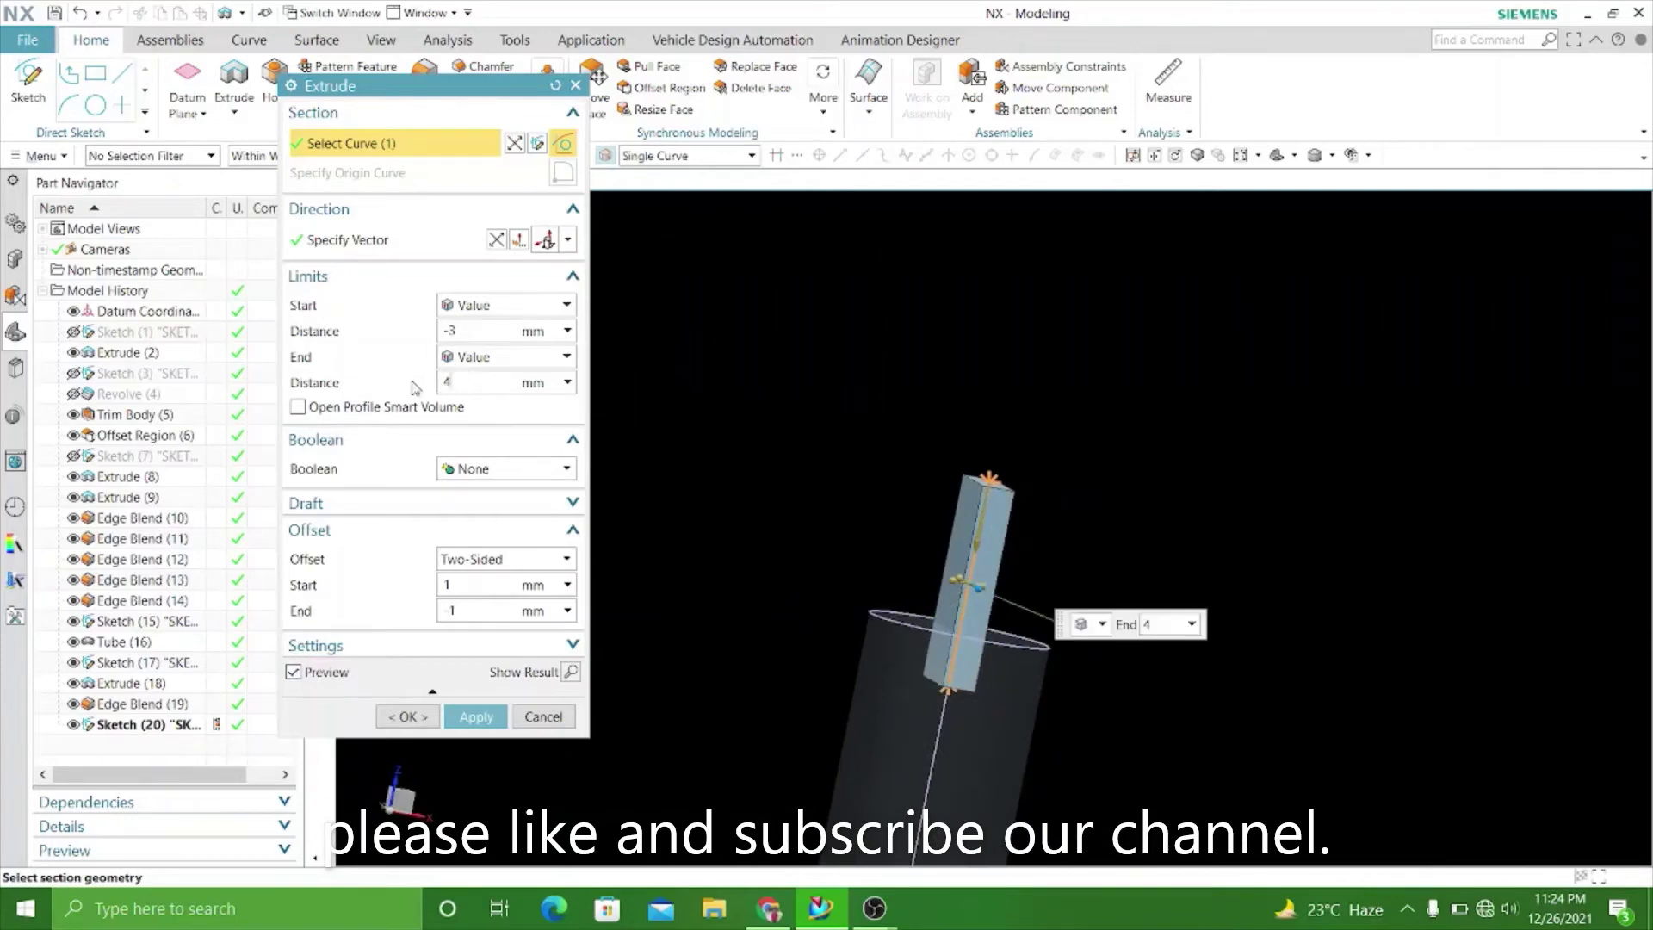
{"action": "left_click", "coordinate": [485, 331]}
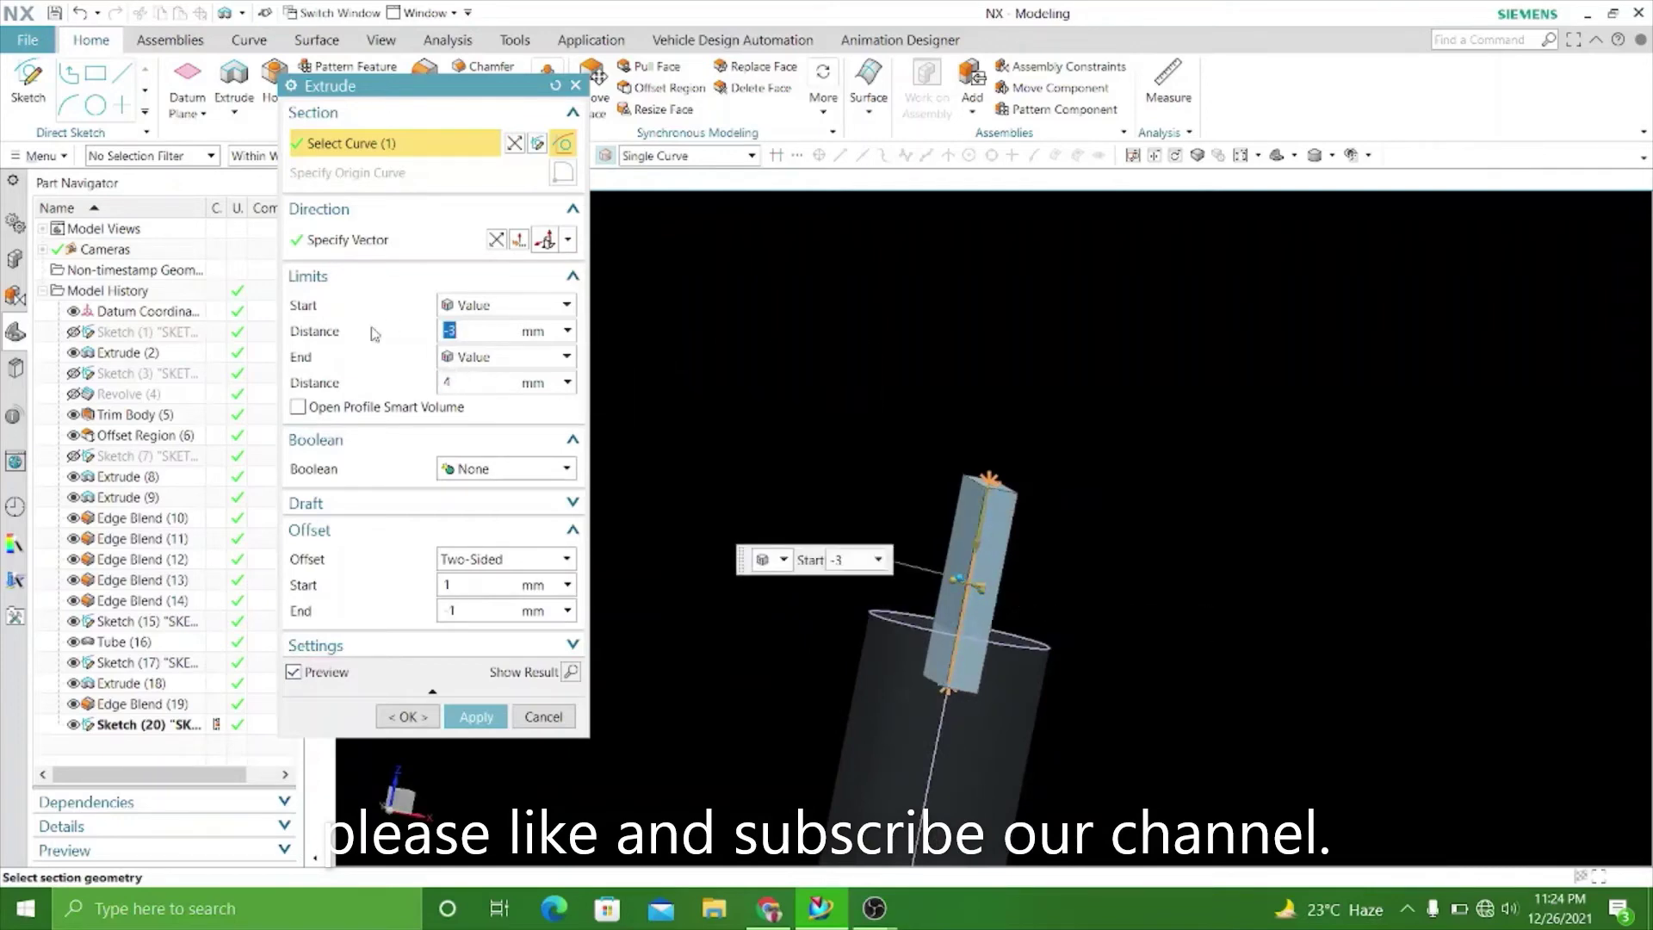
{"action": "type", "text": "-4"}
{"action": "scroll", "coordinate": [863, 387], "scroll_direction": "down", "scroll_amount": 2}
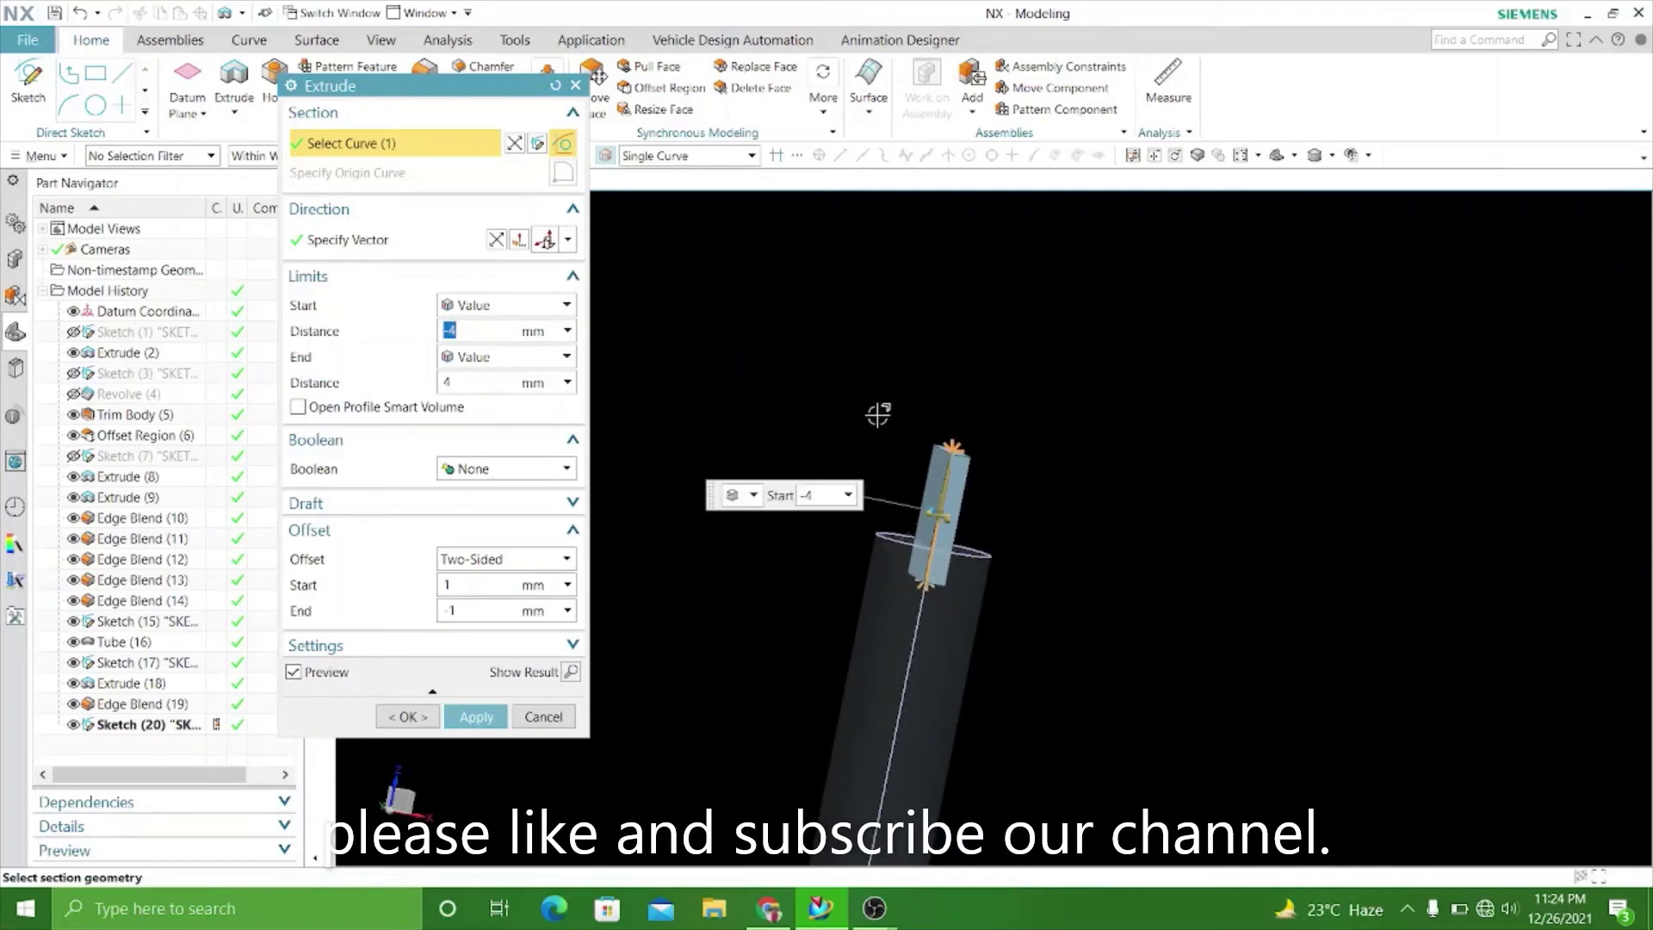
{"action": "middle_click_drag", "start_coordinate": [1119, 459], "coordinate": [975, 444]}
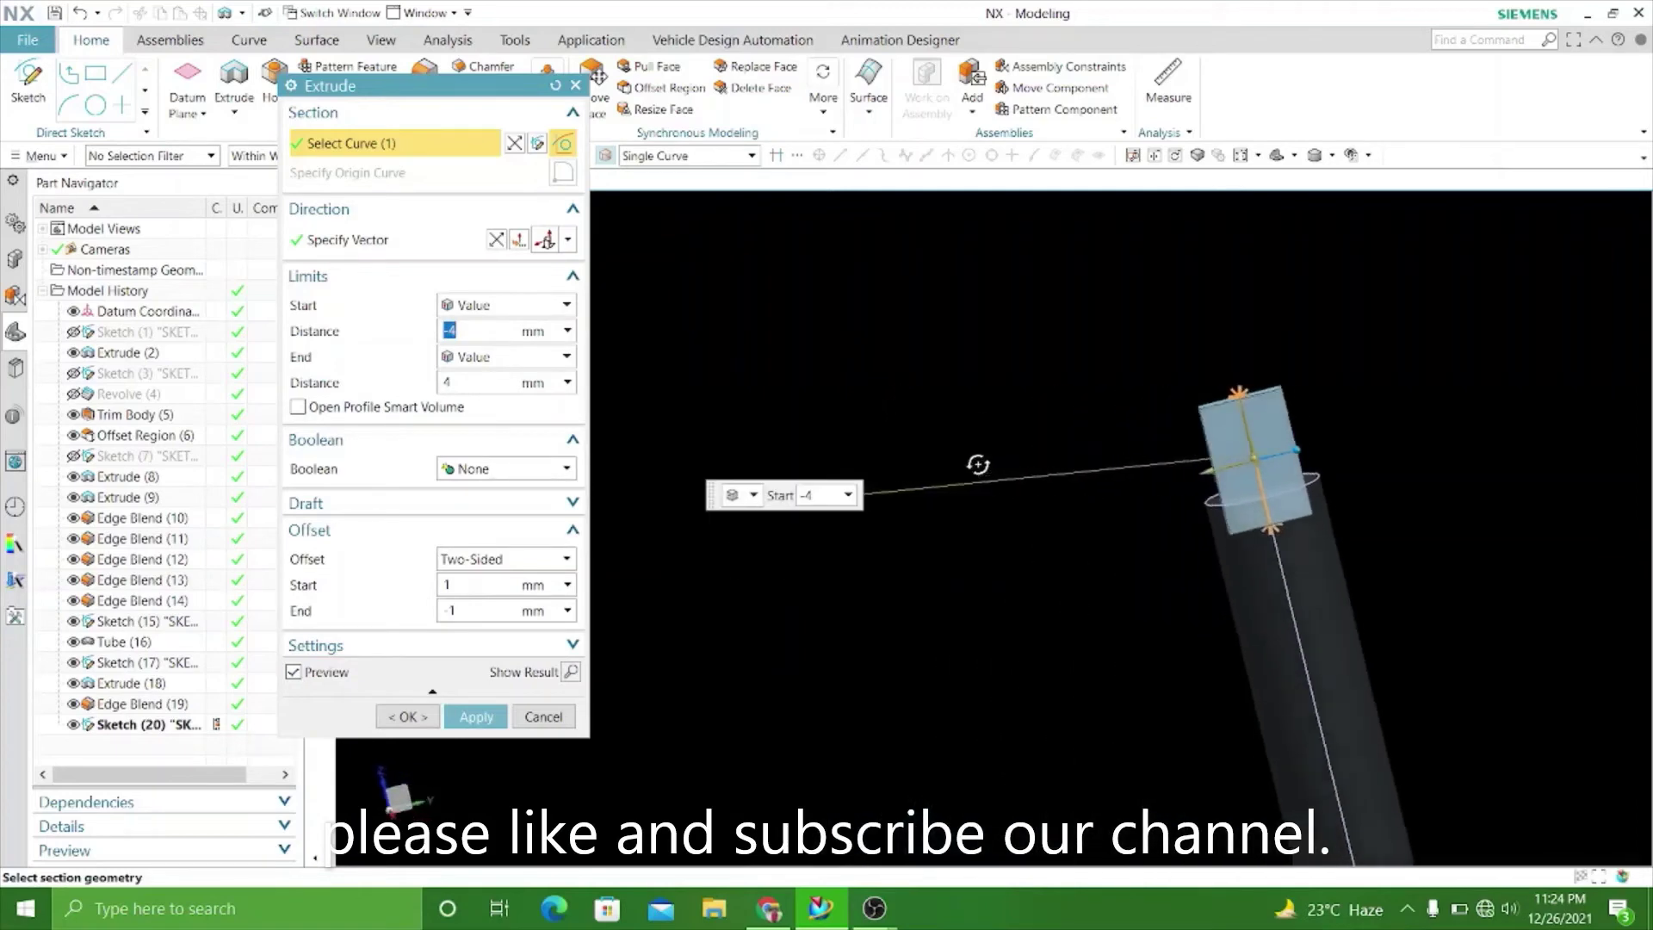
{"action": "scroll", "coordinate": [1328, 350], "scroll_direction": "up", "scroll_amount": 3}
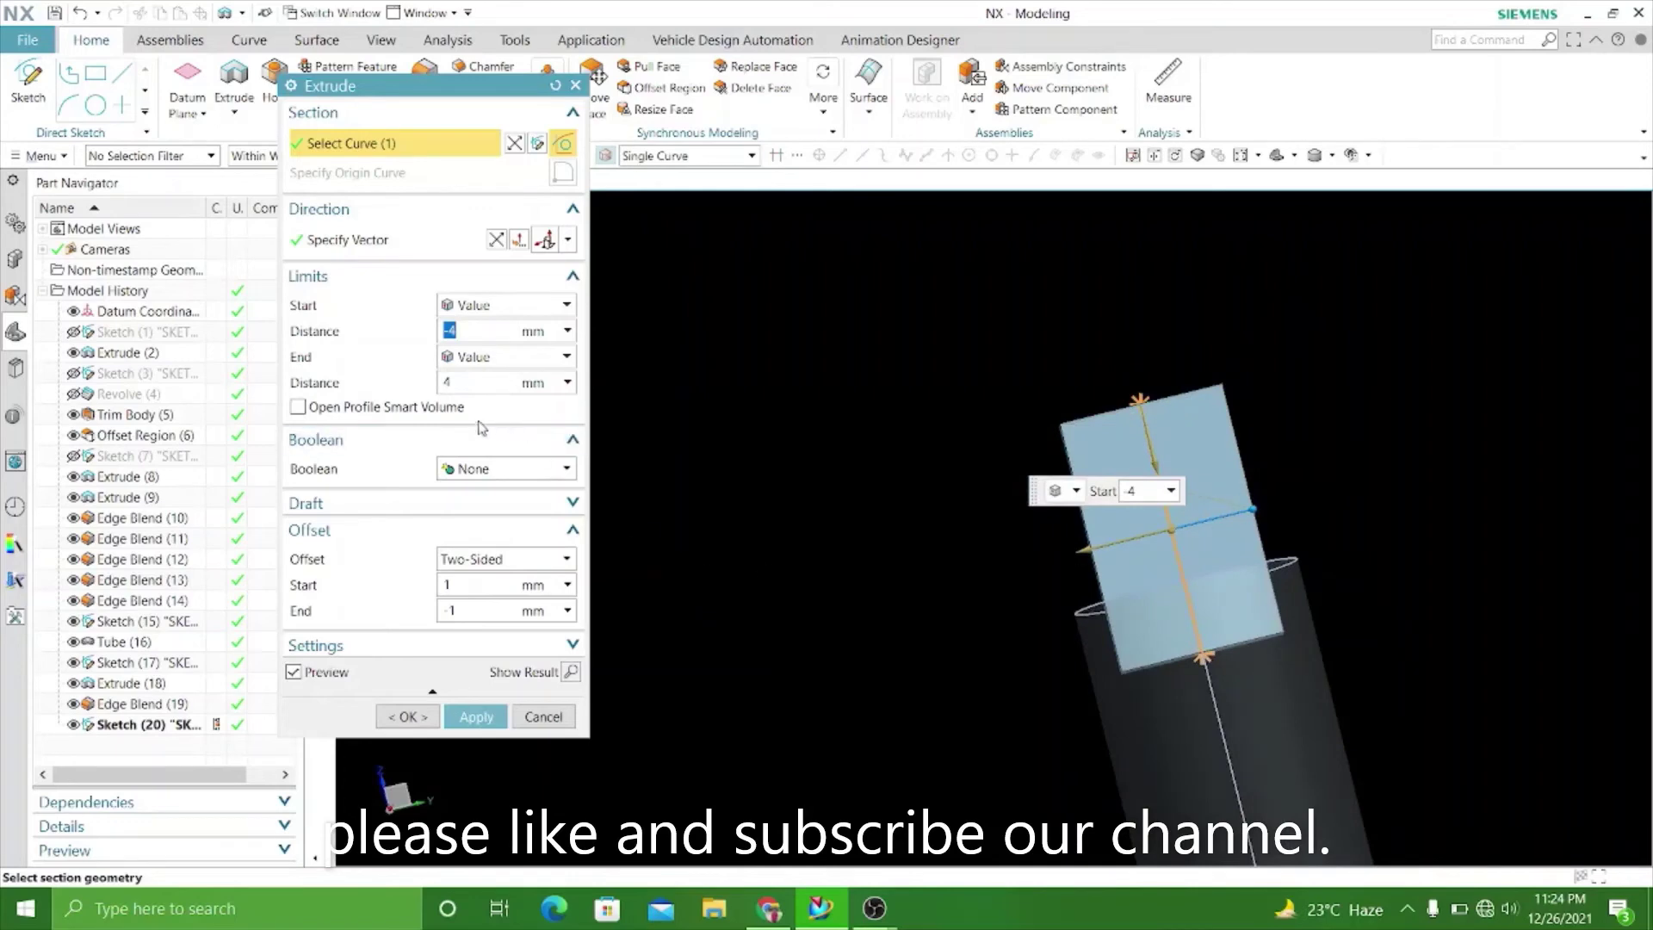
{"action": "type", "text": "3"}
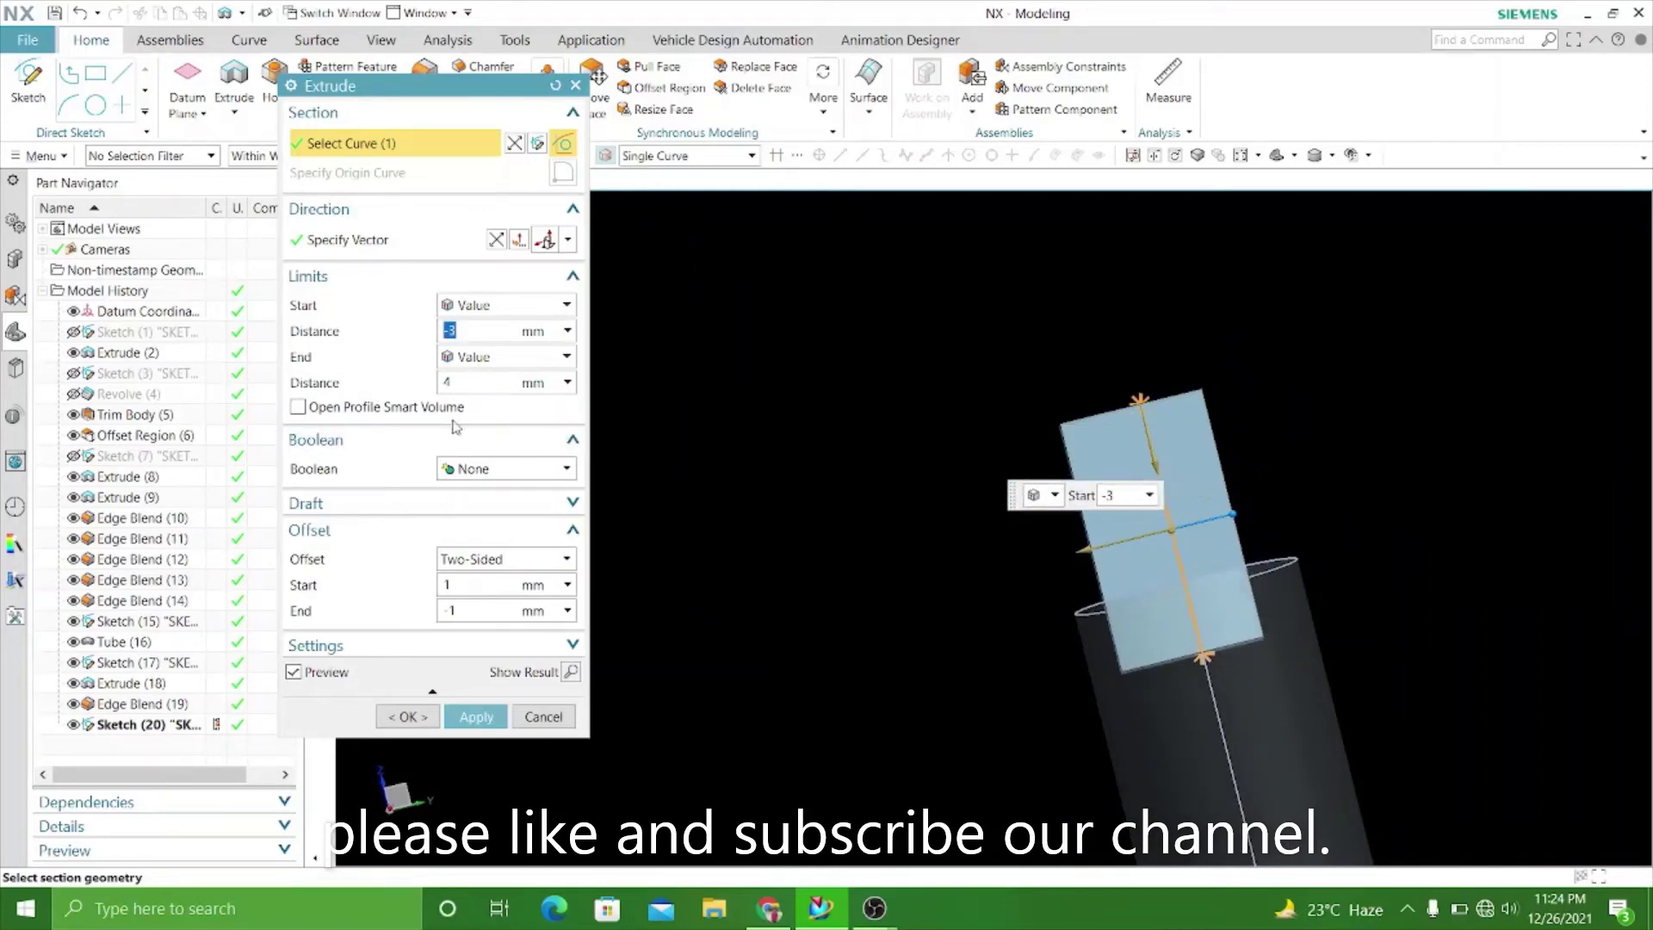
{"action": "left_click", "coordinate": [462, 380]}
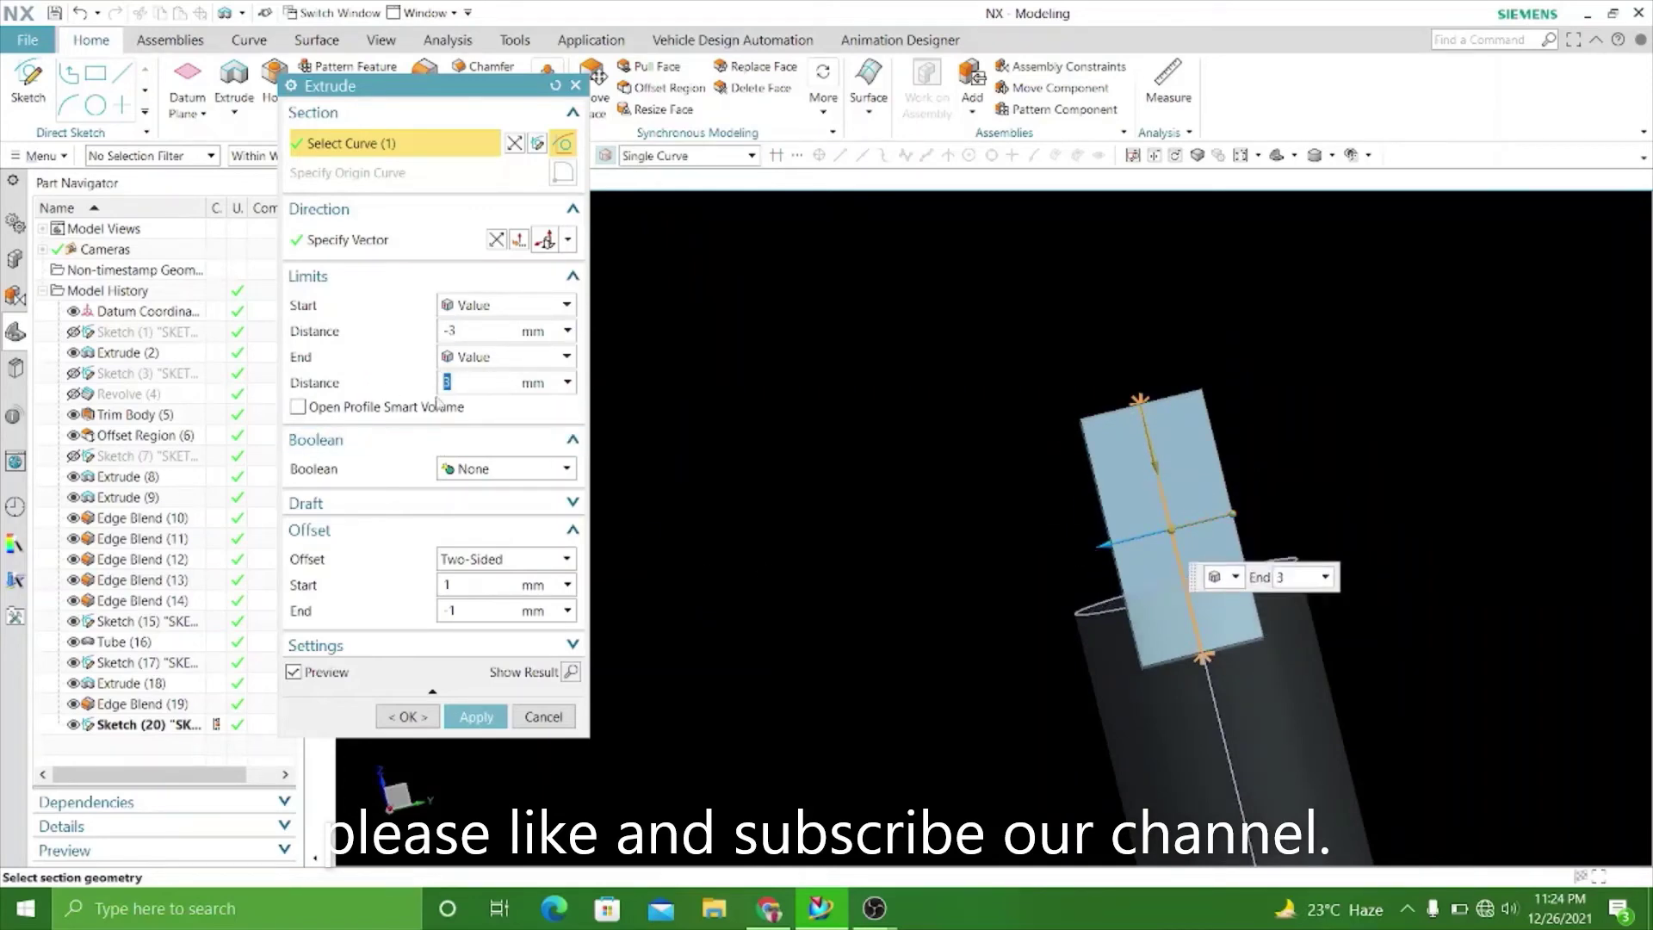
{"action": "scroll", "coordinate": [789, 408], "scroll_direction": "down", "scroll_amount": 1}
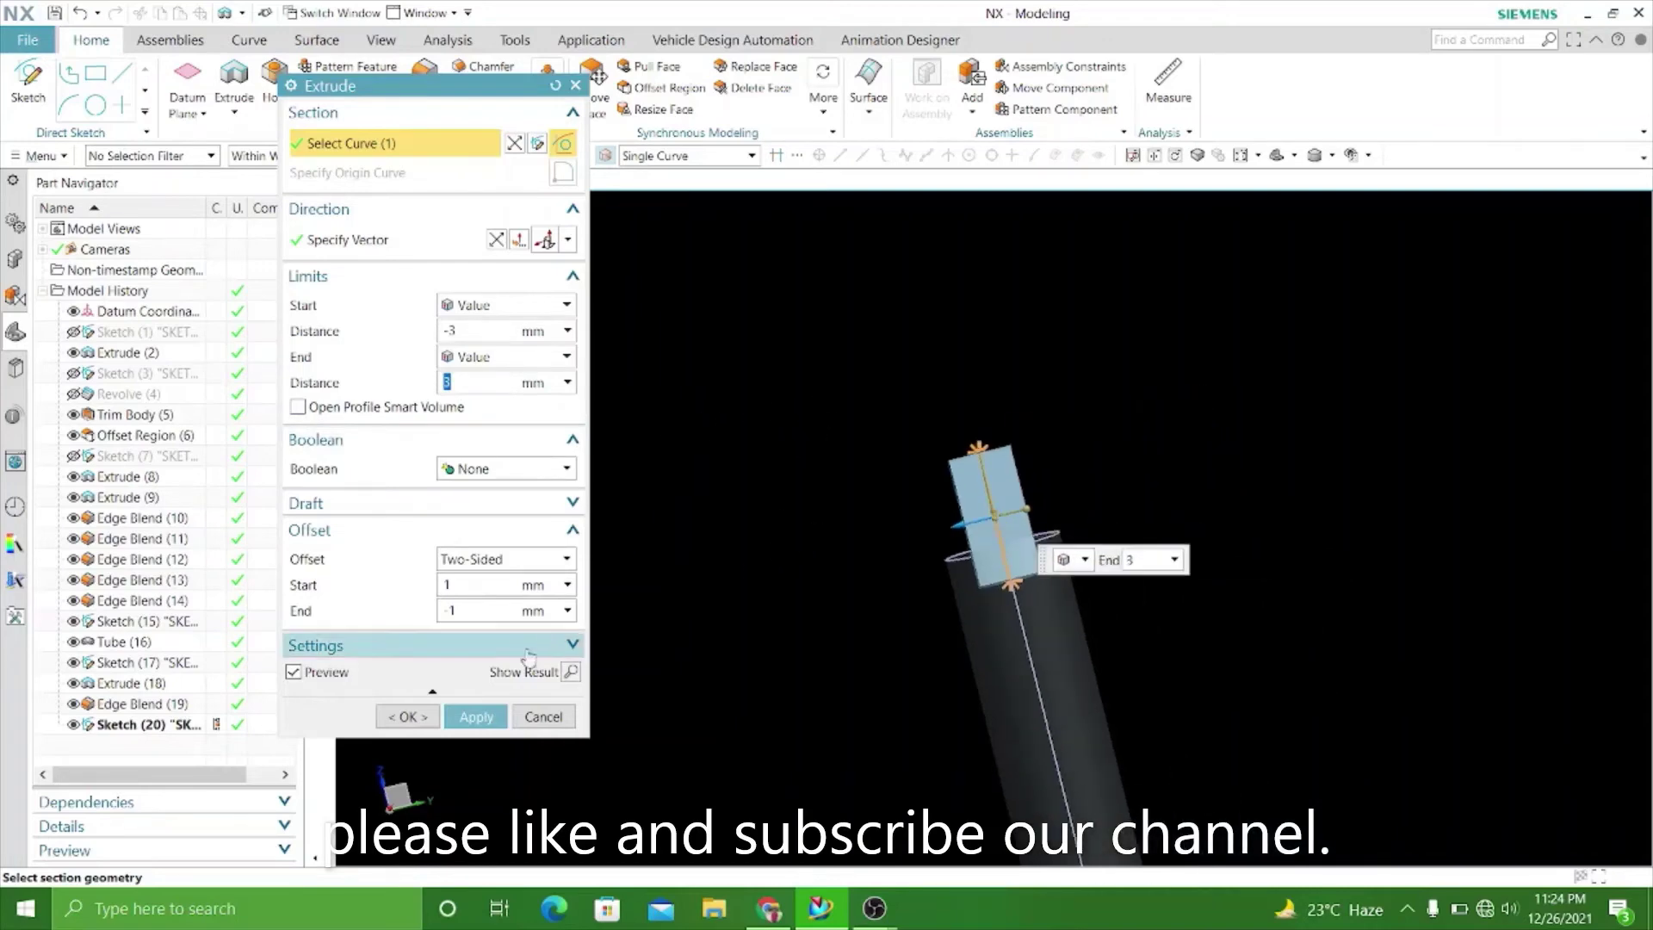
{"action": "middle_click_drag", "start_coordinate": [768, 561], "coordinate": [858, 574]}
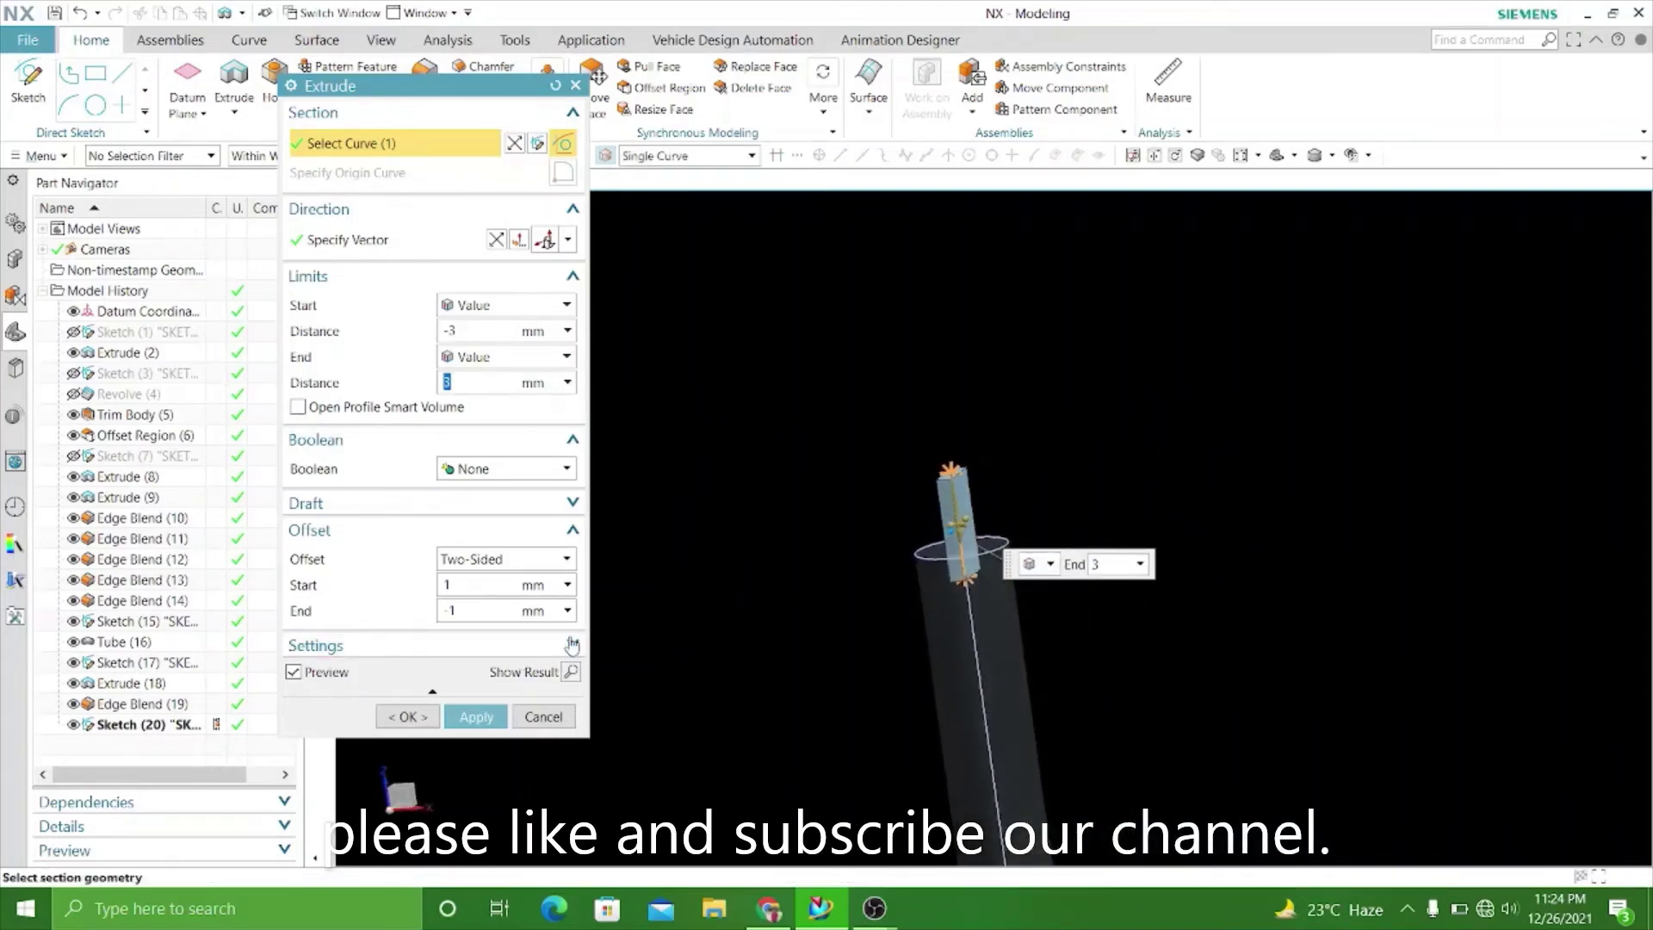
Confirm the 0.5/-0.5 mm offsets and create the 1 mm thick tab.
{"action": "left_click", "coordinate": [456, 584]}
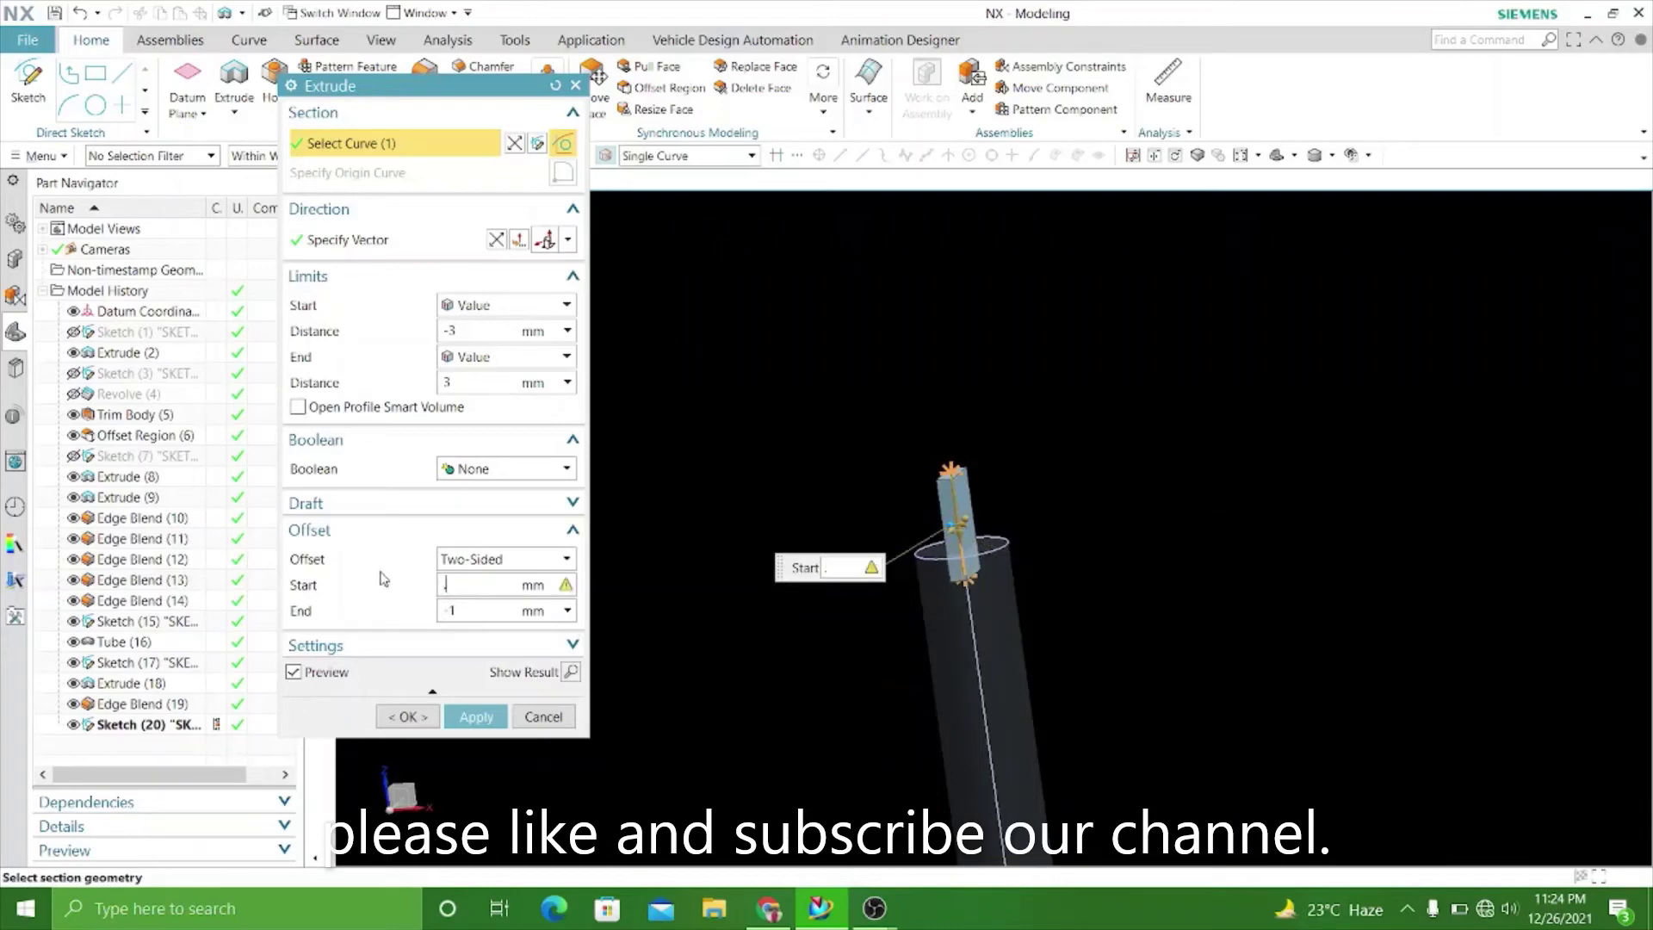
{"action": "type", "text": ".5"}
{"action": "left_click", "coordinate": [468, 611]}
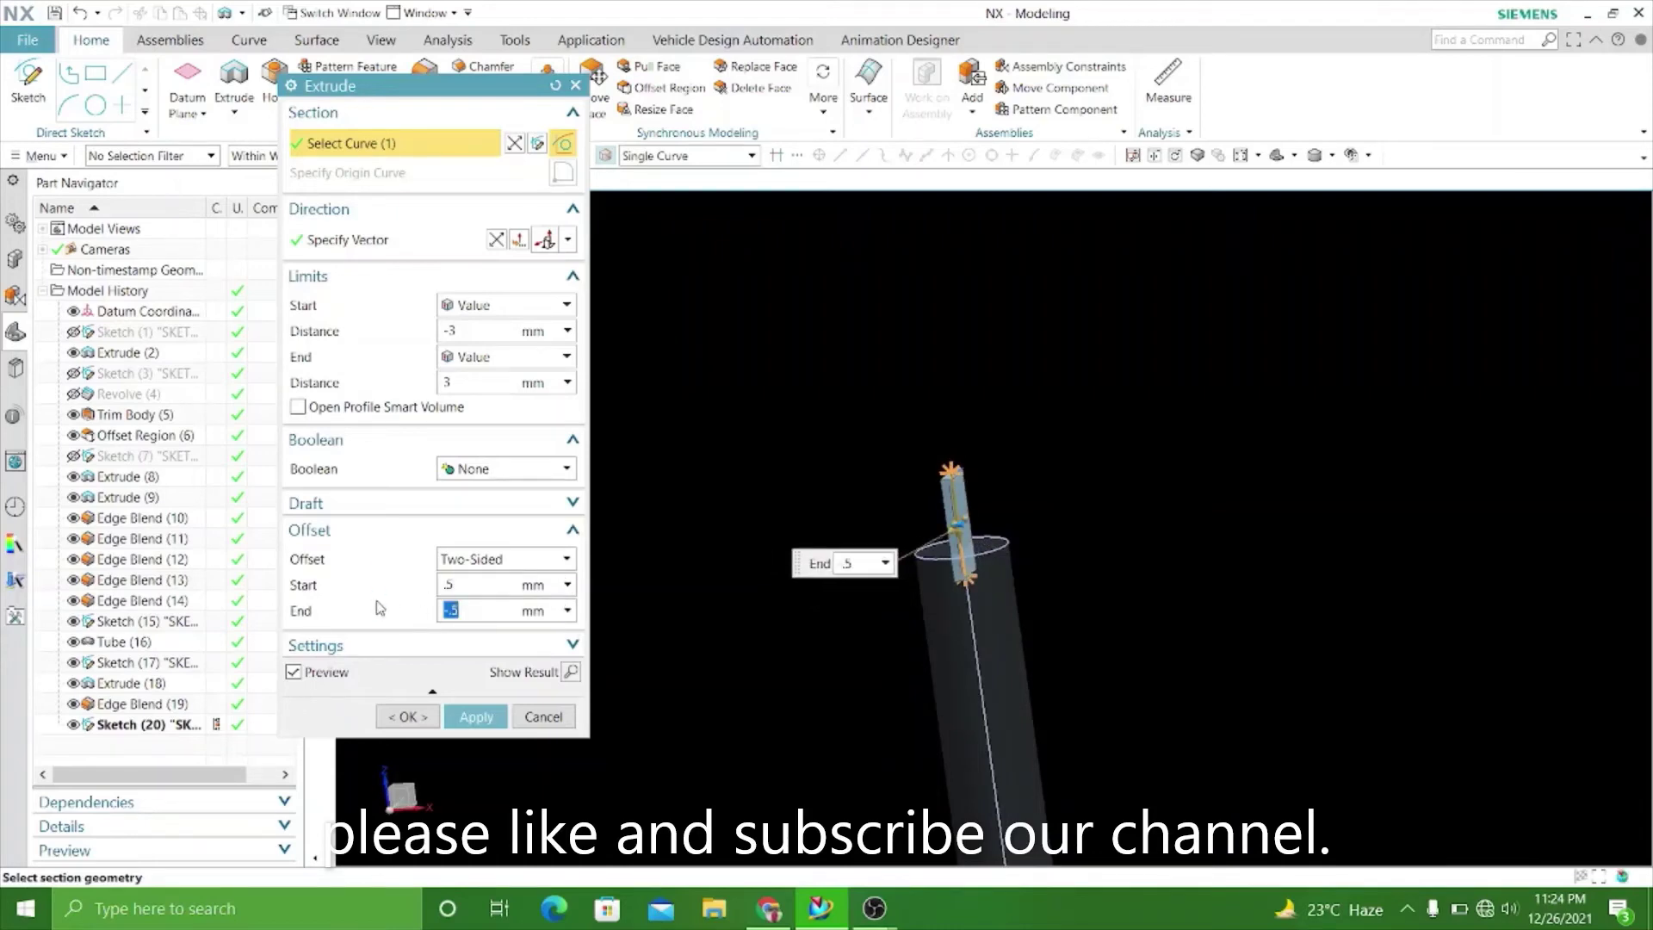
{"action": "left_click", "coordinate": [477, 719]}
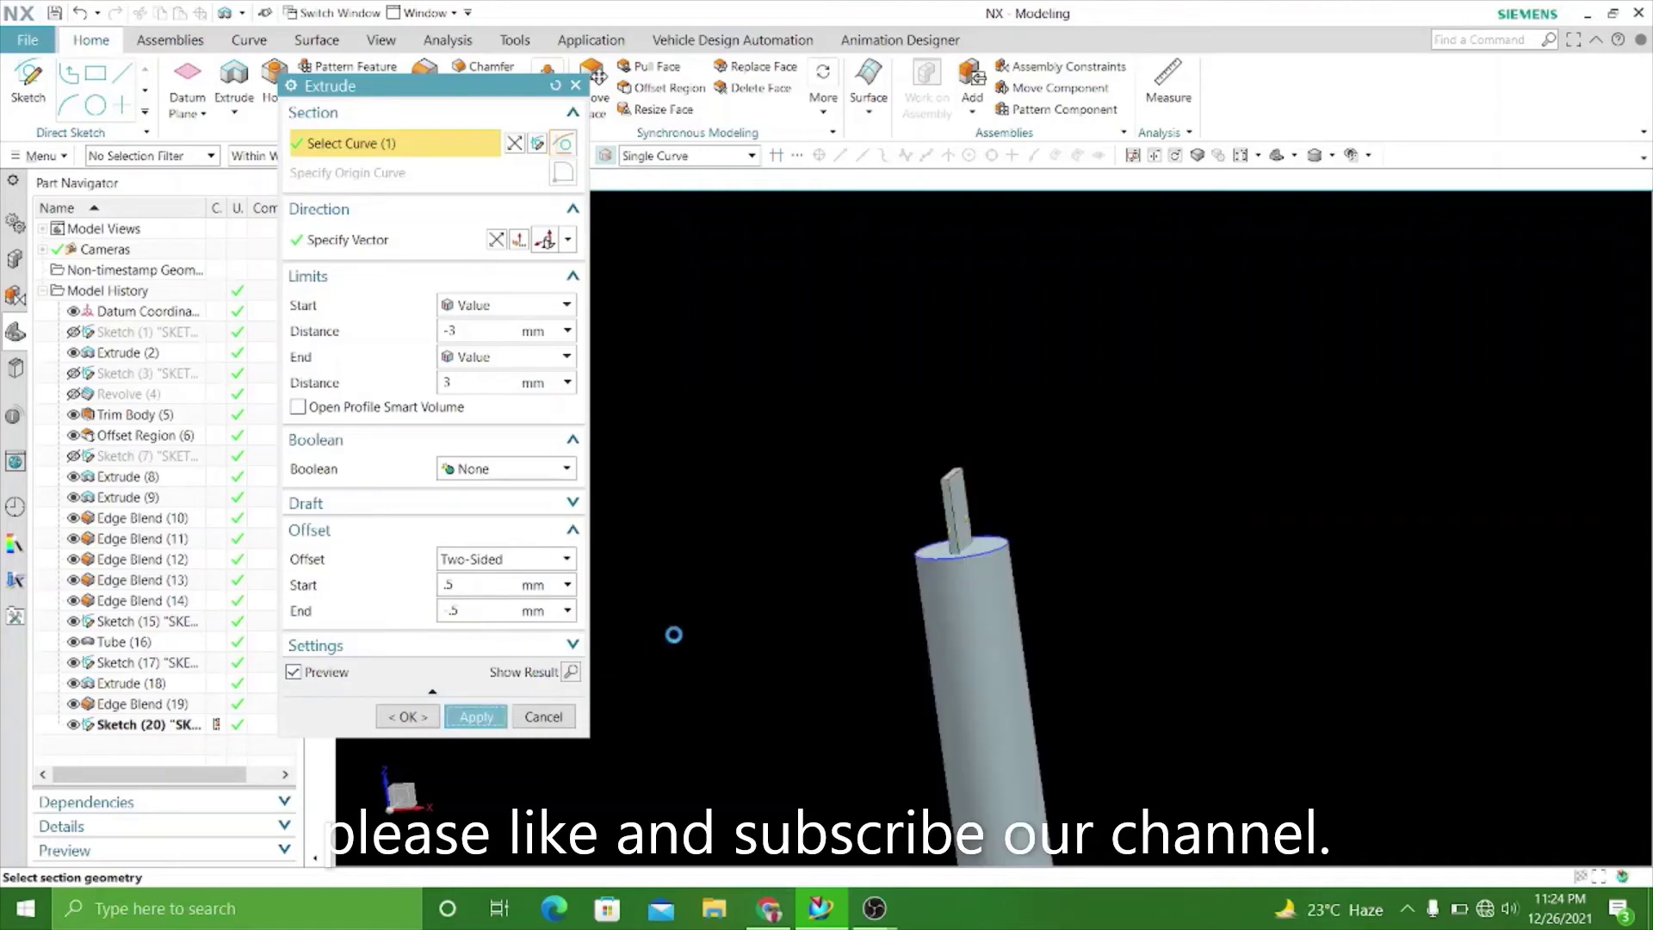
{"action": "middle_click", "coordinate": [768, 606]}
{"action": "mouse_move", "coordinate": [768, 606]}
{"action": "middle_mouse_down"}
{"action": "mouse_move", "coordinate": [676, 579]}
{"action": "mouse_move", "coordinate": [596, 605]}
{"action": "middle_mouse_up"}
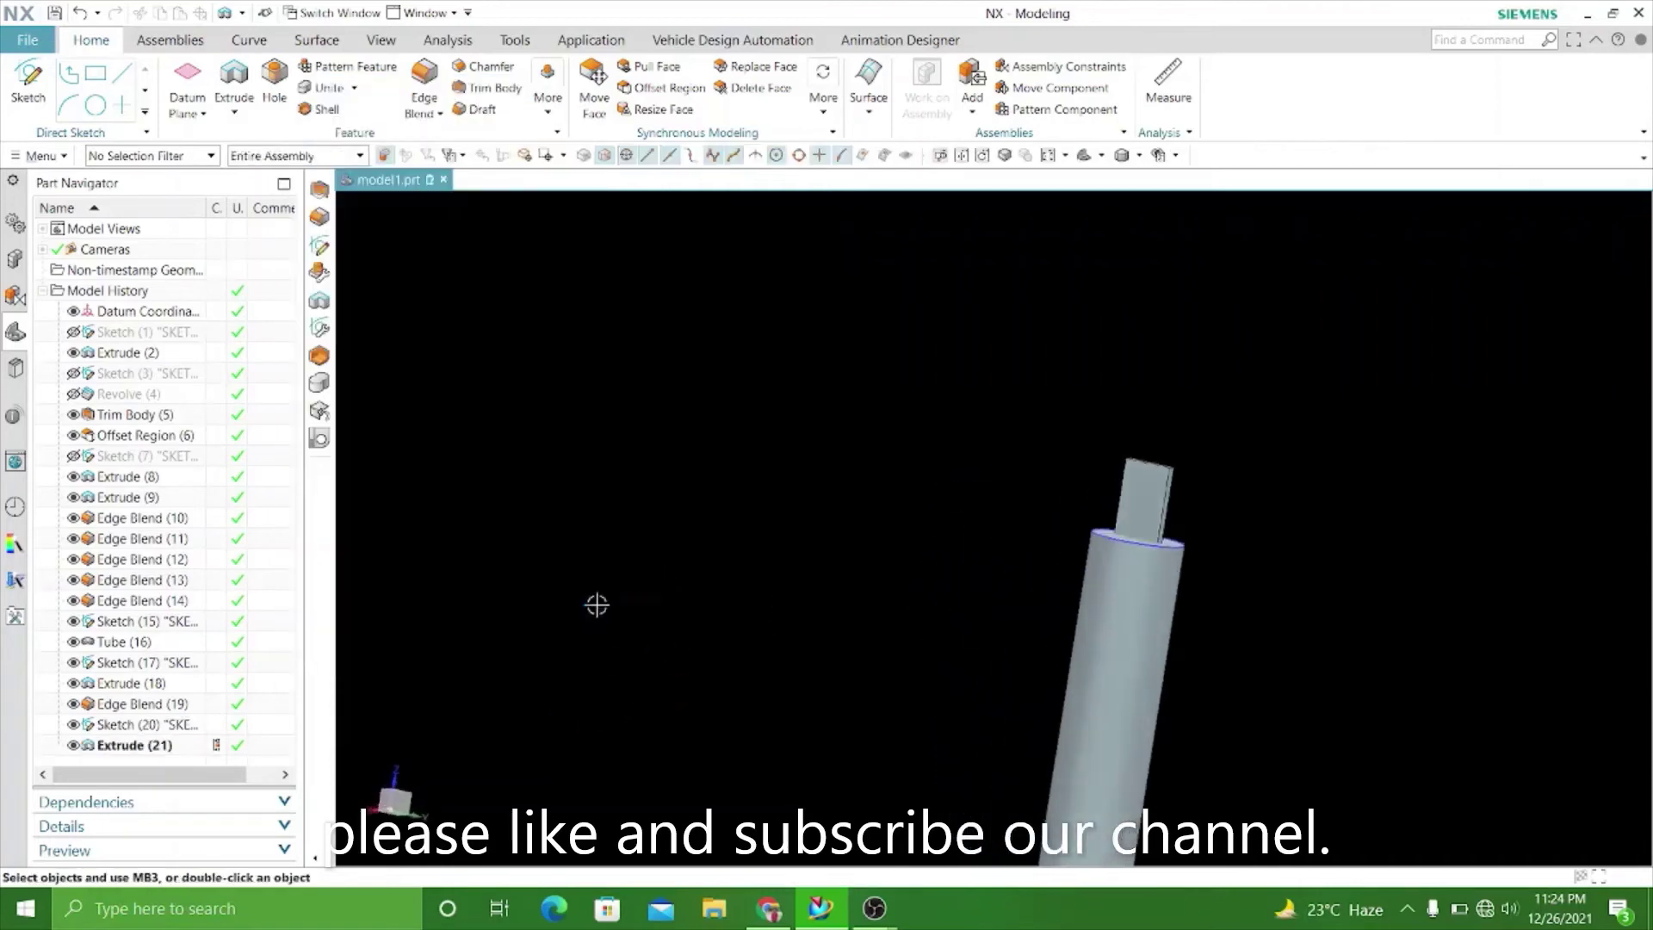
Start a sketch on the tab's flat face and draw a 3 mm diameter circle.
{"action": "key", "text": "s"}
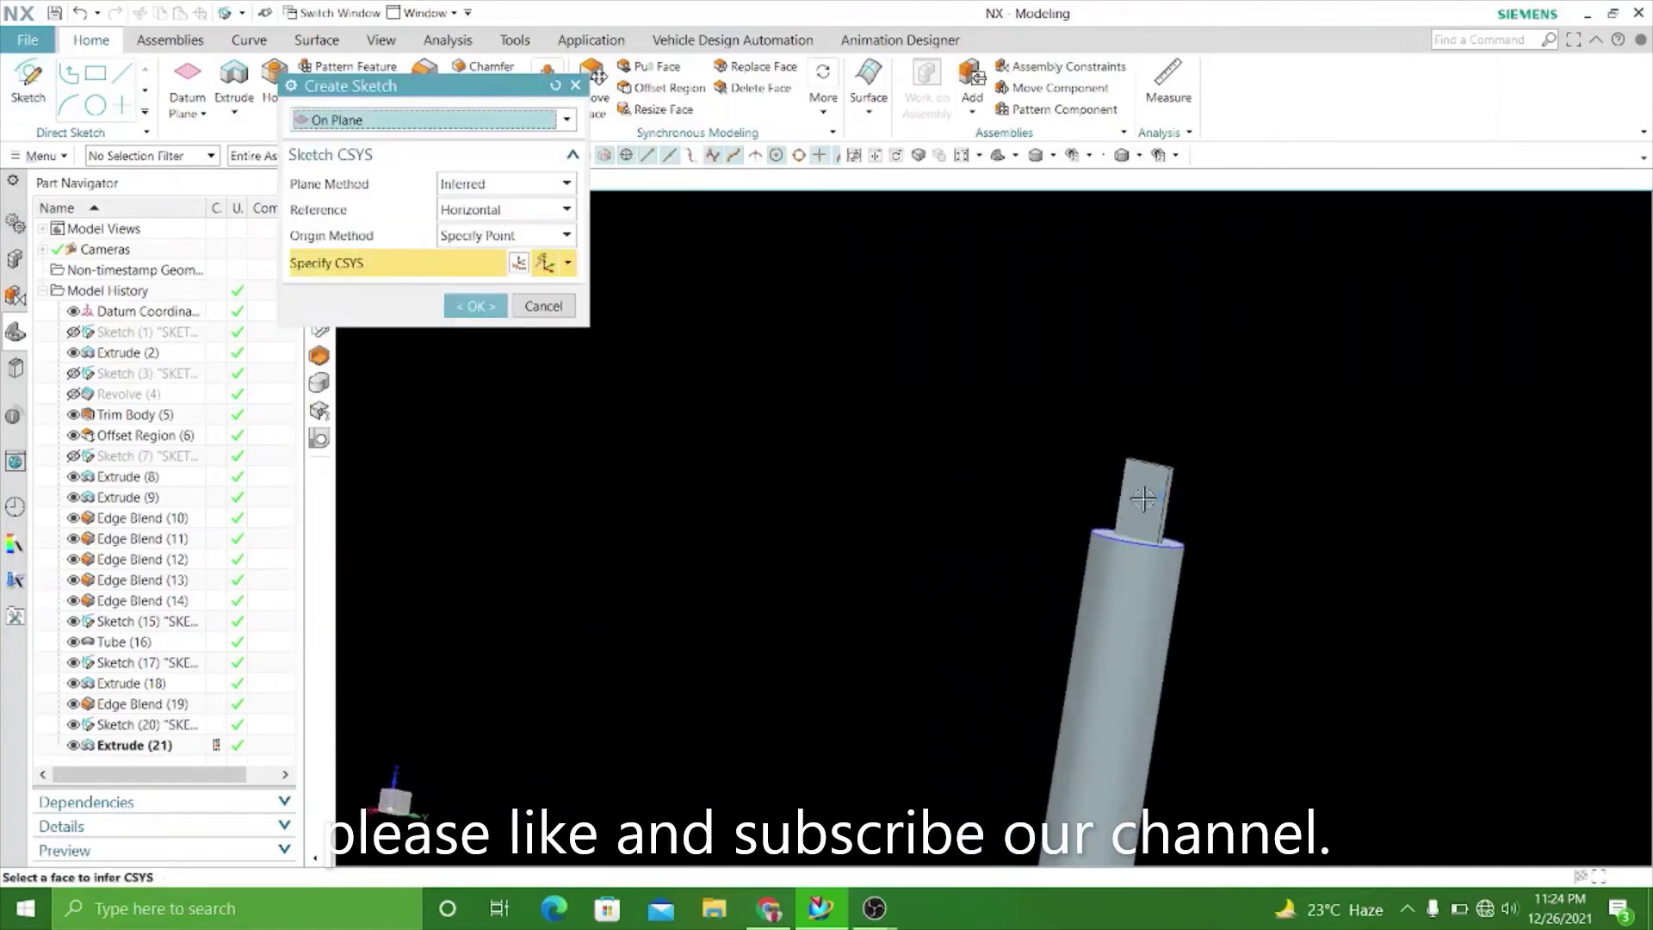
{"action": "left_click", "coordinate": [1153, 471]}
{"action": "left_click", "coordinate": [475, 306]}
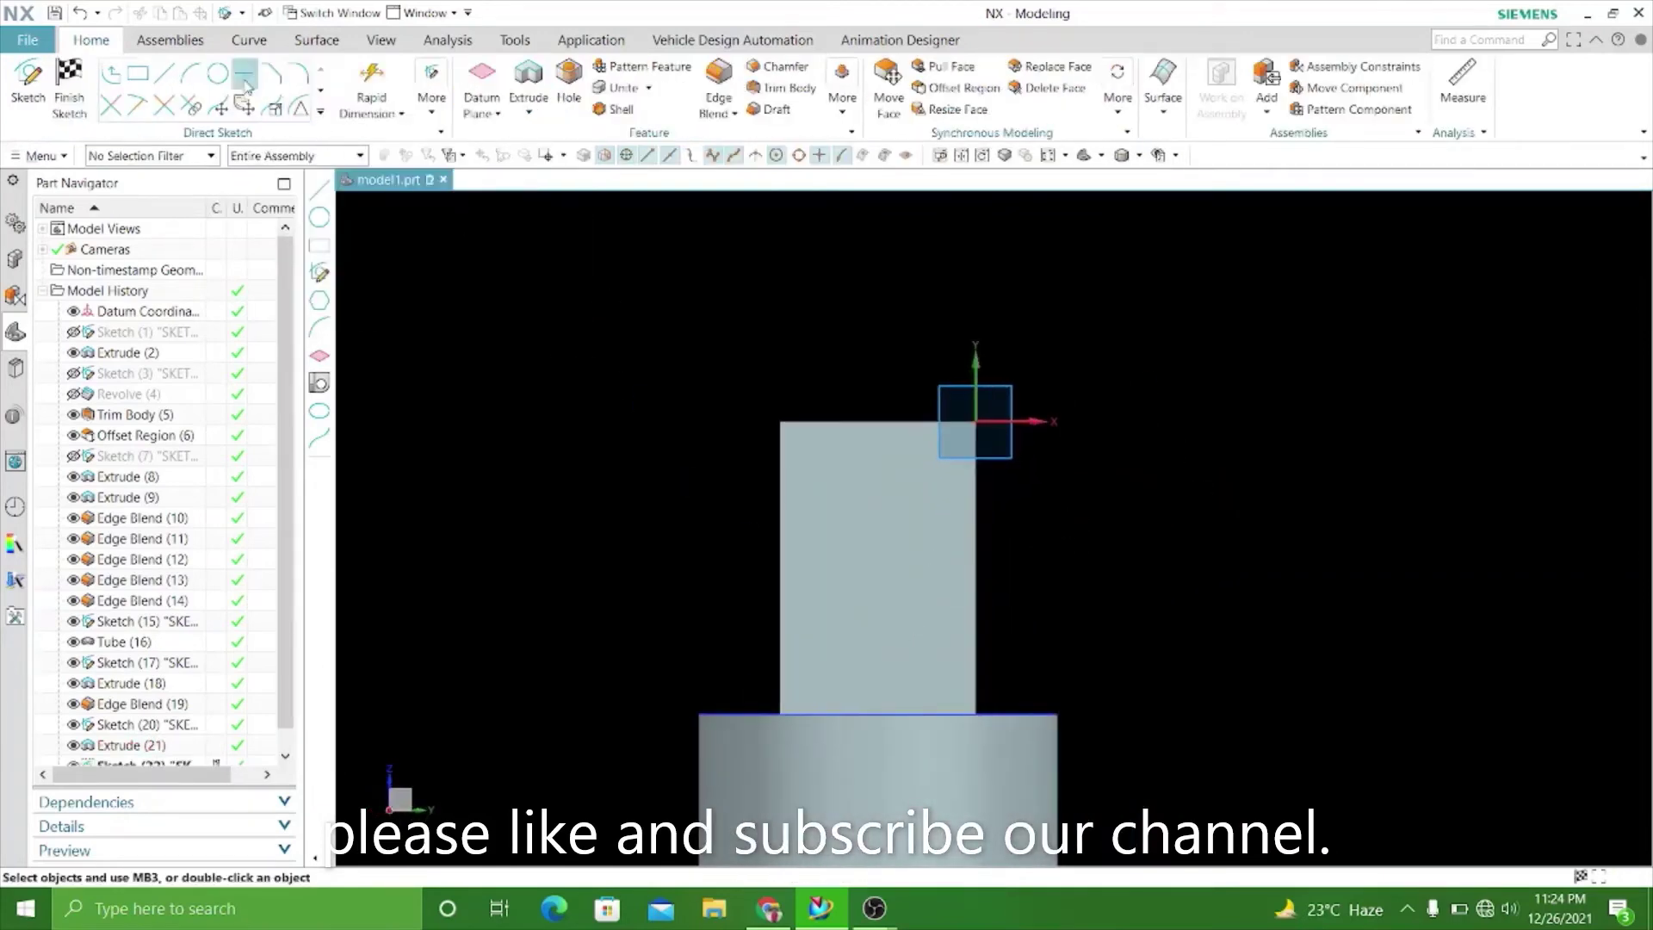
{"action": "left_click", "coordinate": [218, 75]}
{"action": "scroll", "coordinate": [878, 577], "scroll_direction": "up", "scroll_amount": 2}
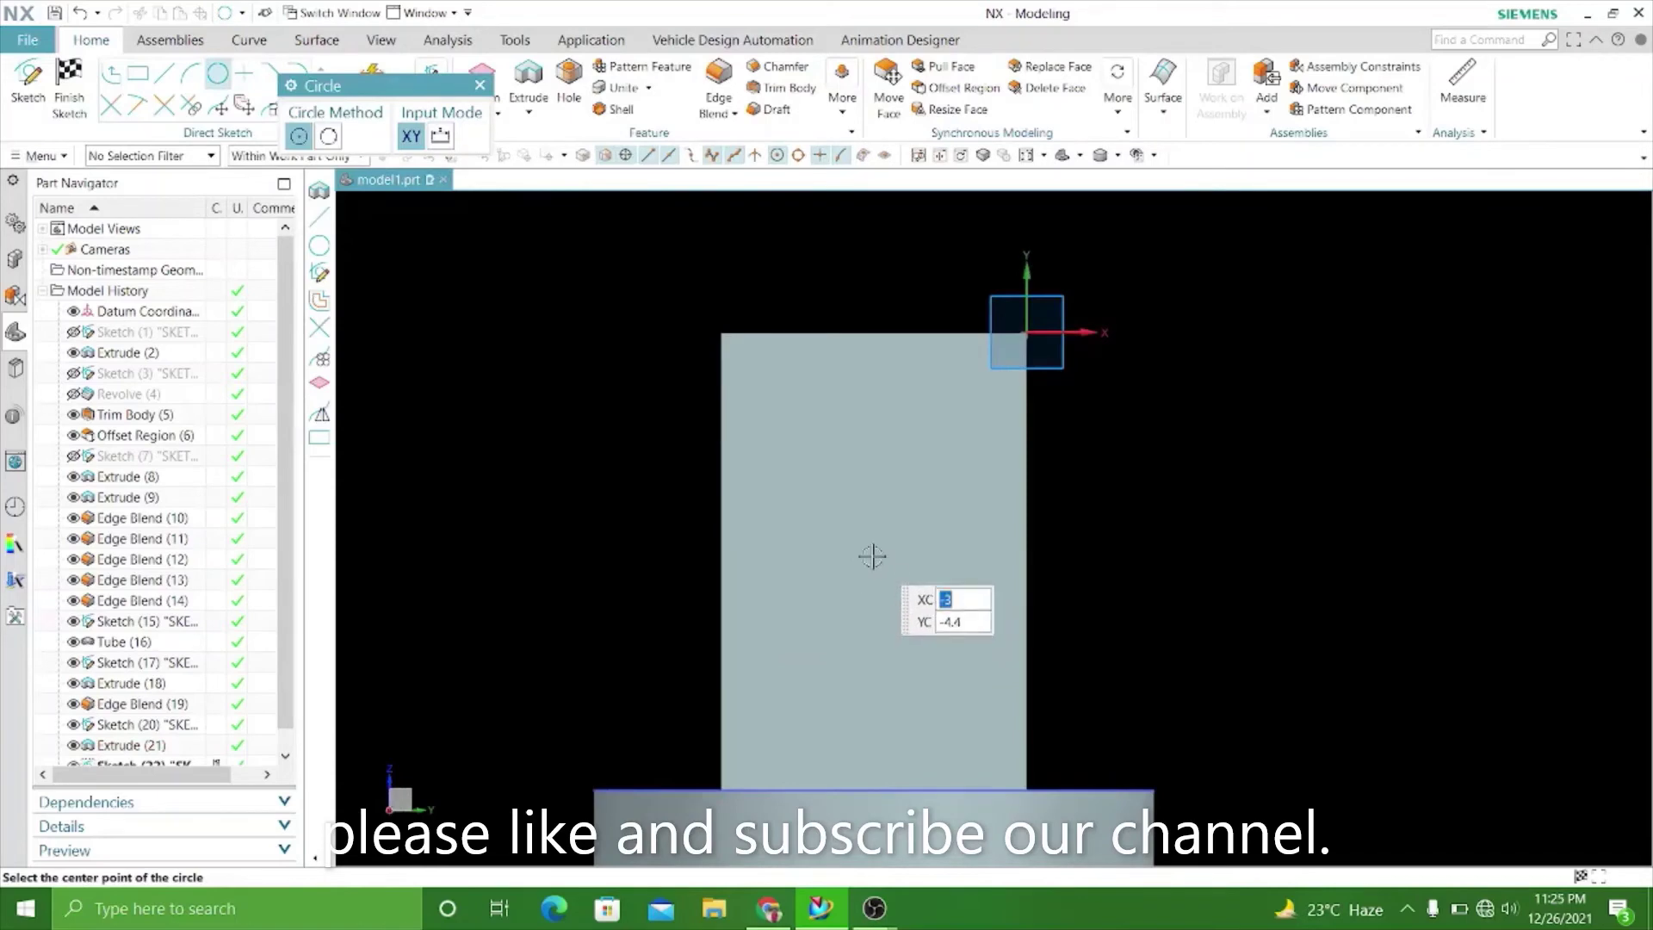
{"action": "left_click", "coordinate": [872, 556]}
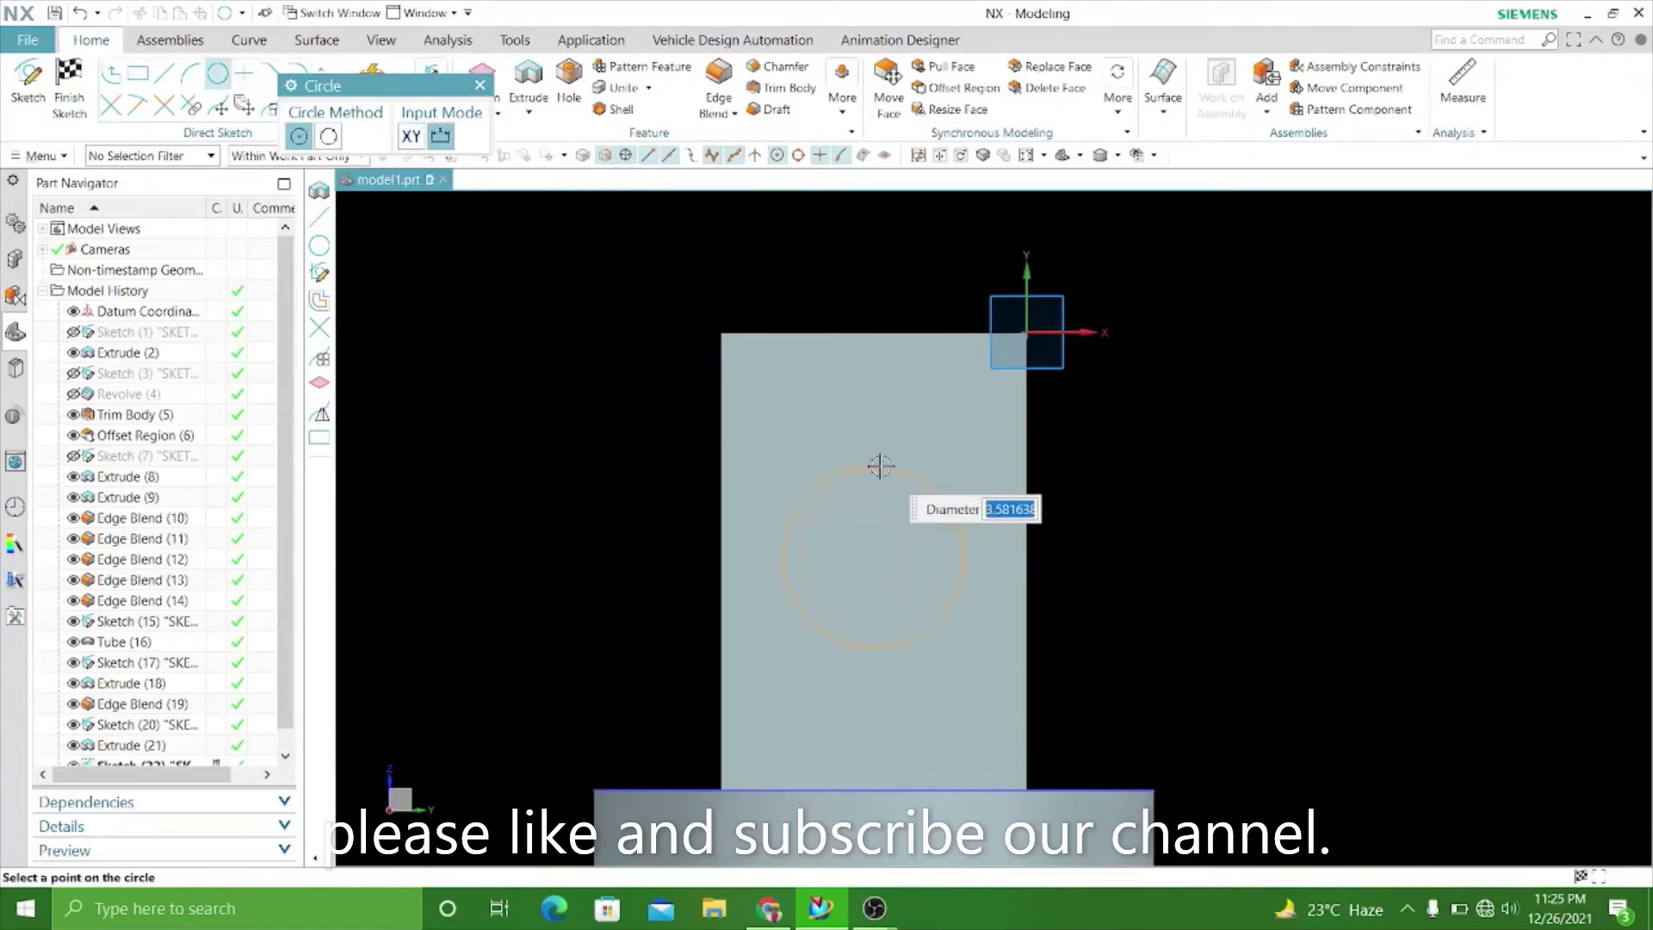
{"action": "type", "text": "3"}
{"action": "key", "text": "Return"}
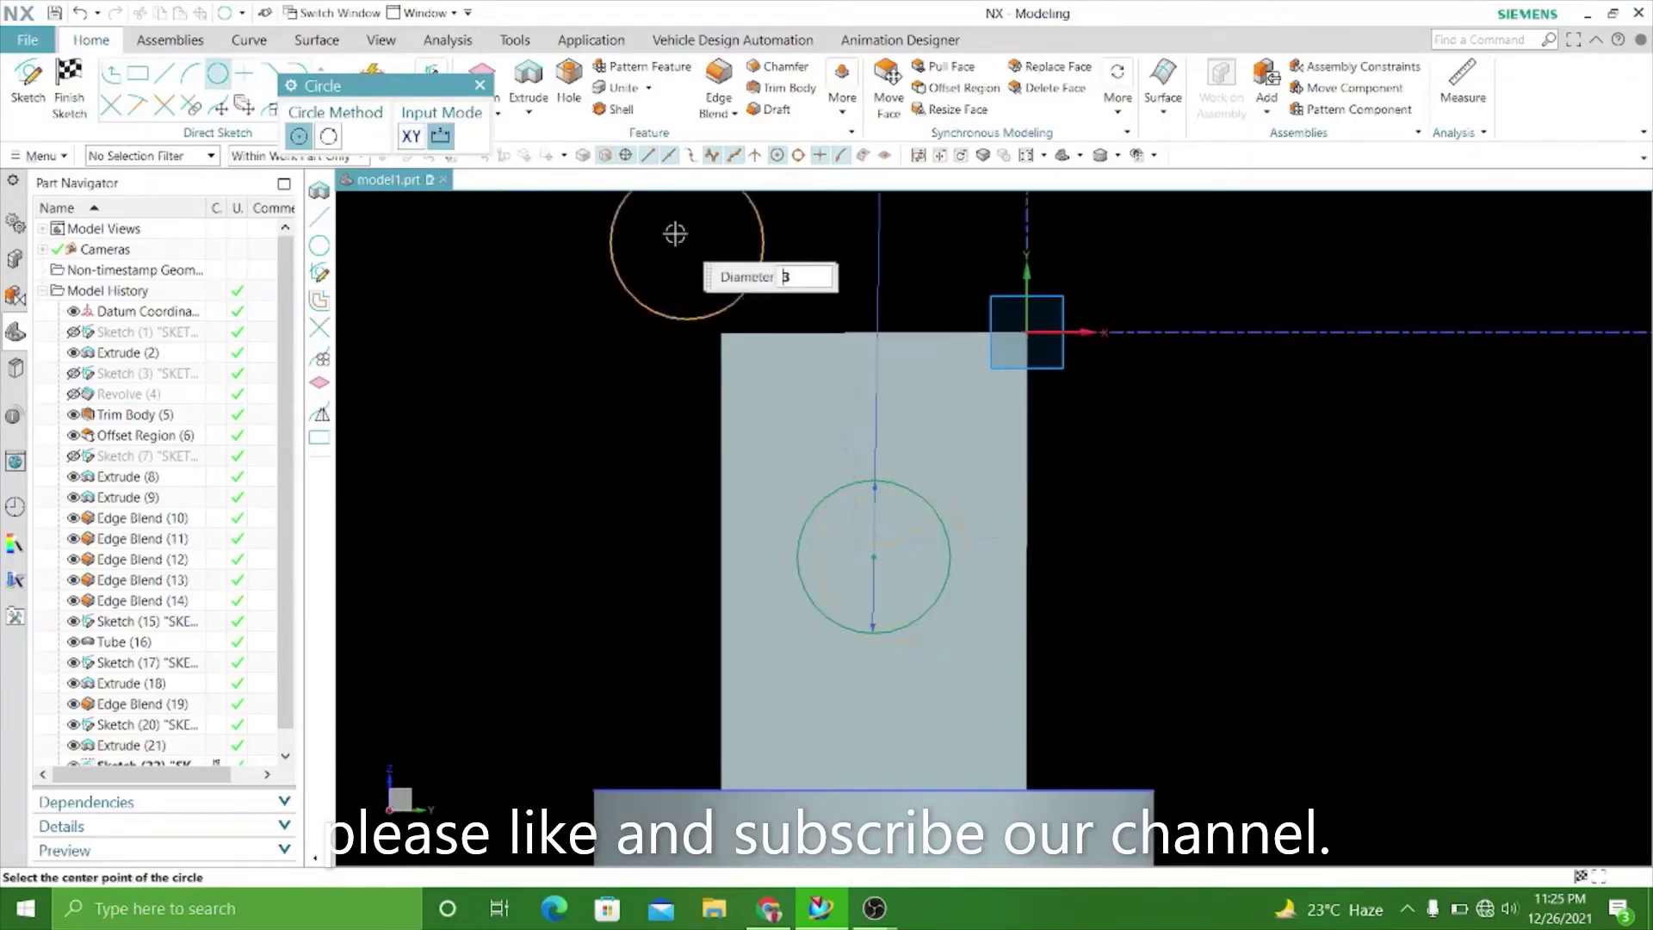
{"action": "left_click", "coordinate": [480, 85]}
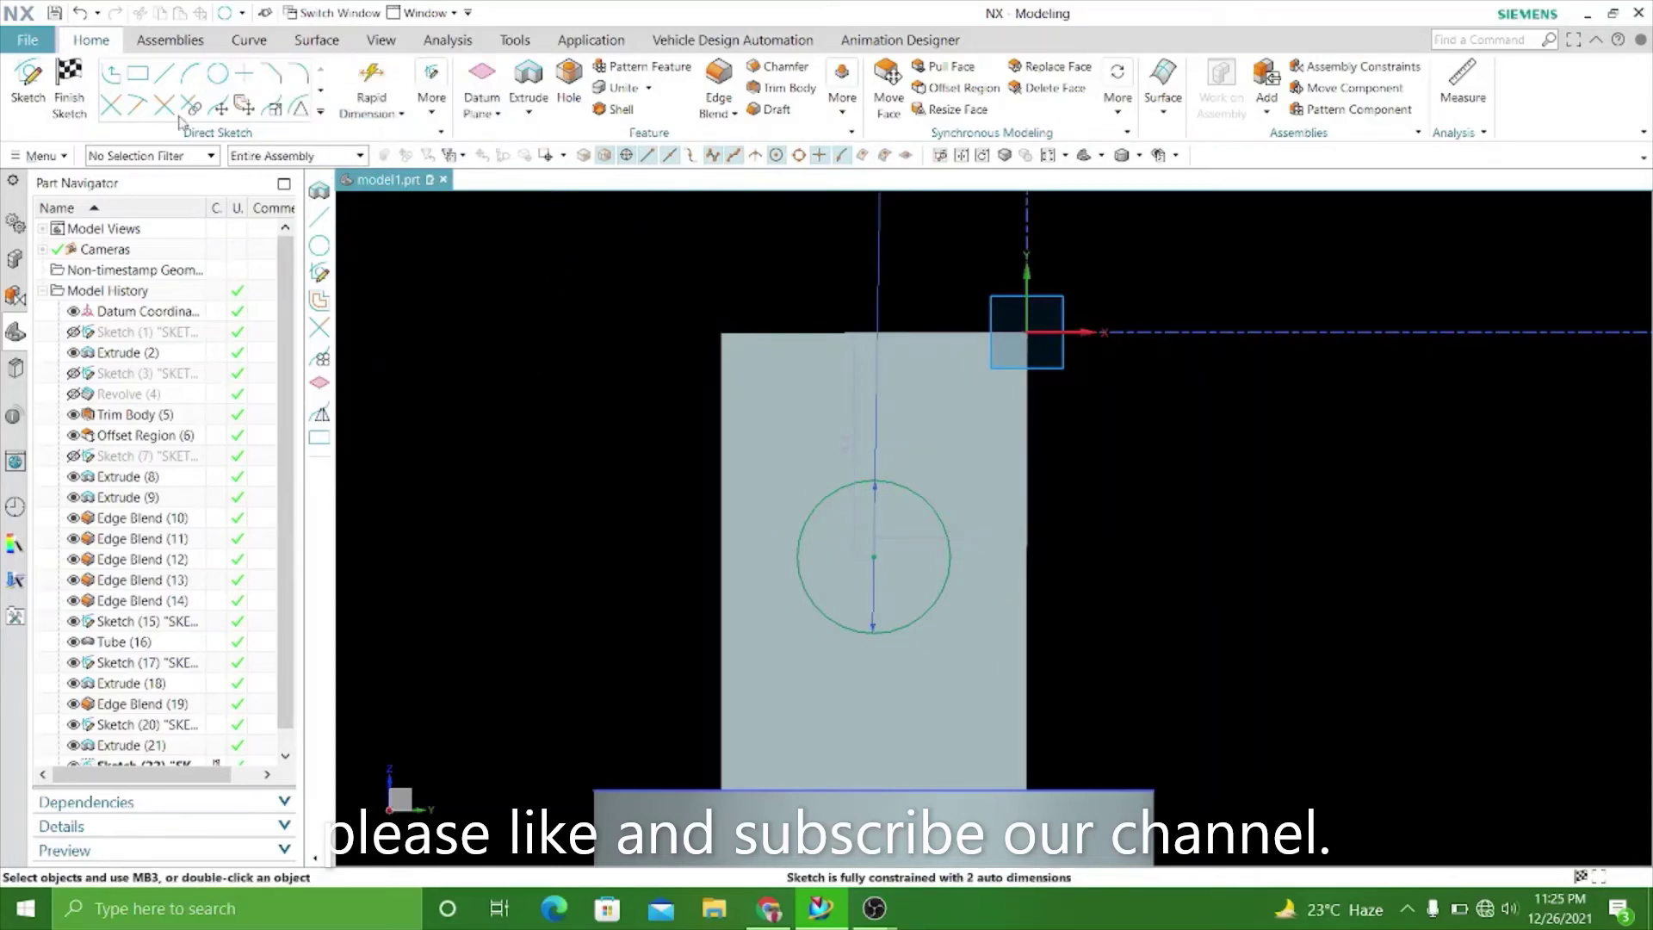
Undo that circle, redraw a 3 mm circle on the tab, and finish the sketch.
{"action": "left_click", "coordinate": [81, 14]}
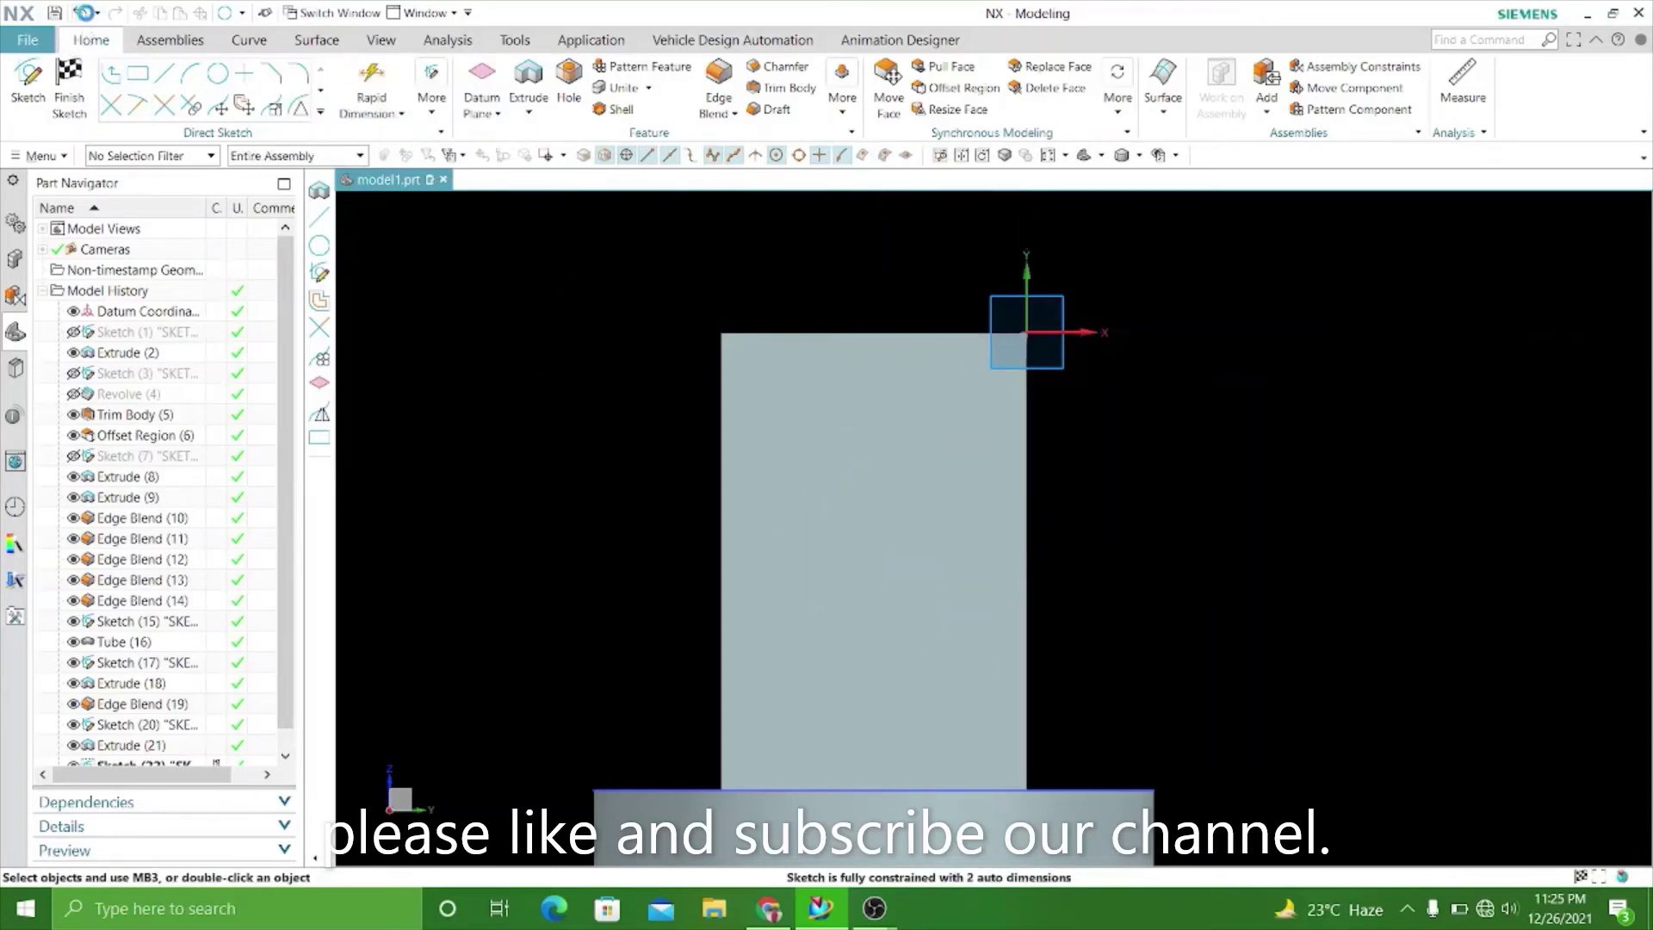
{"action": "key", "text": "o"}
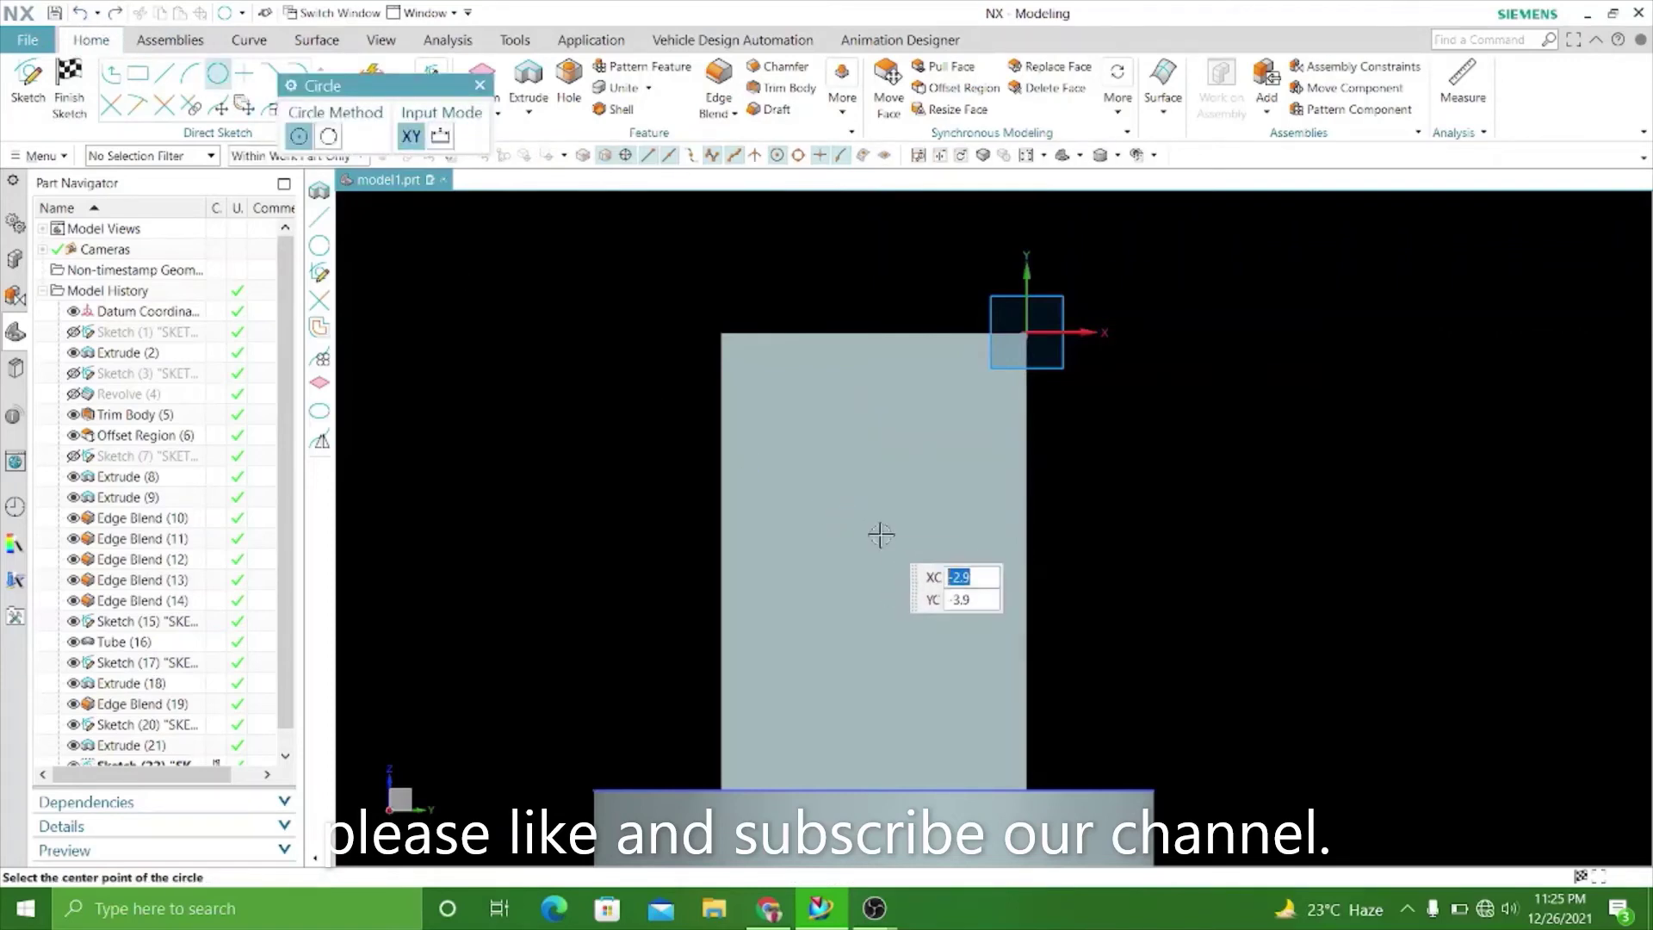
{"action": "left_click", "coordinate": [883, 558]}
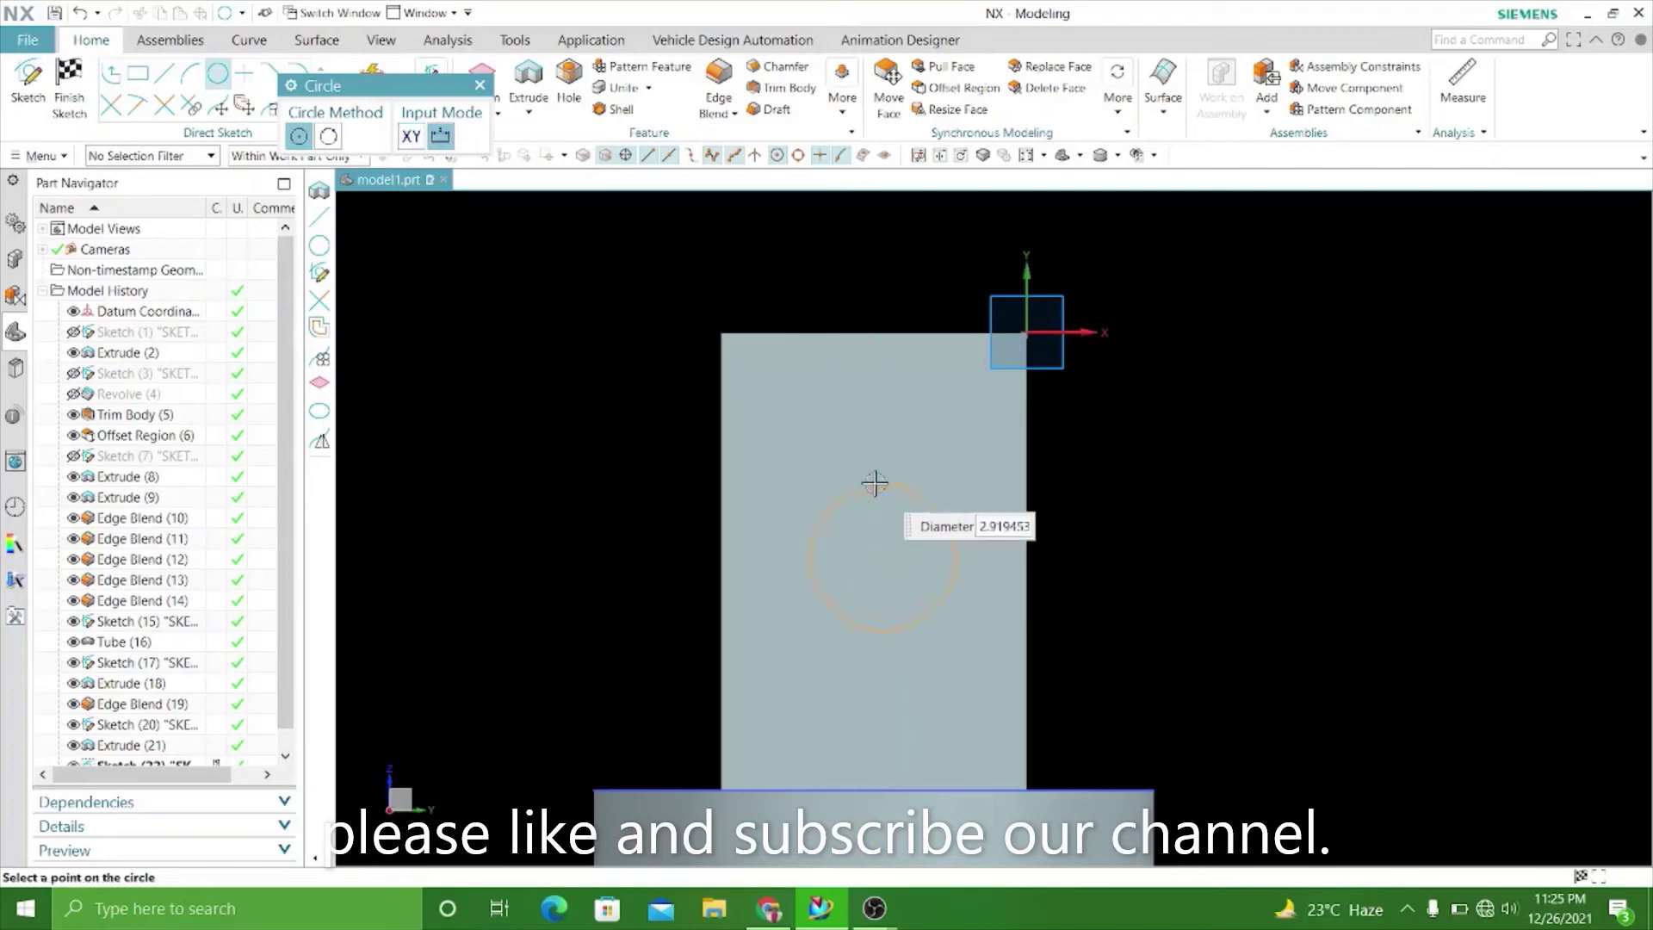
{"action": "type", "text": "3"}
{"action": "key", "text": "Return"}
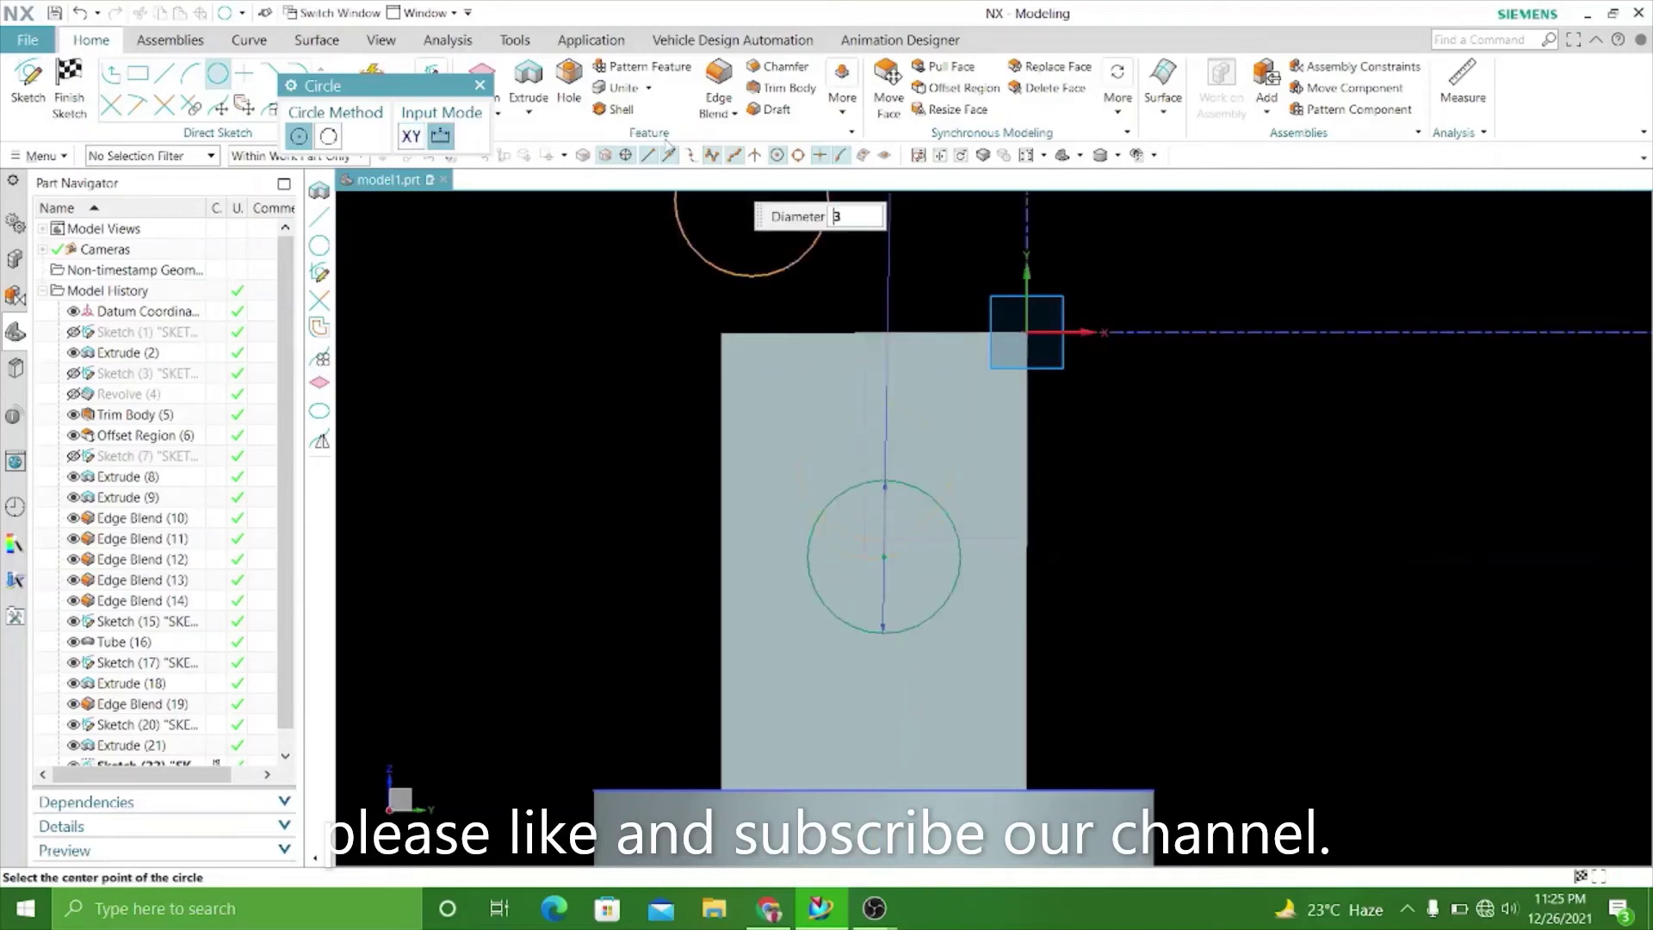
{"action": "left_click", "coordinate": [479, 86]}
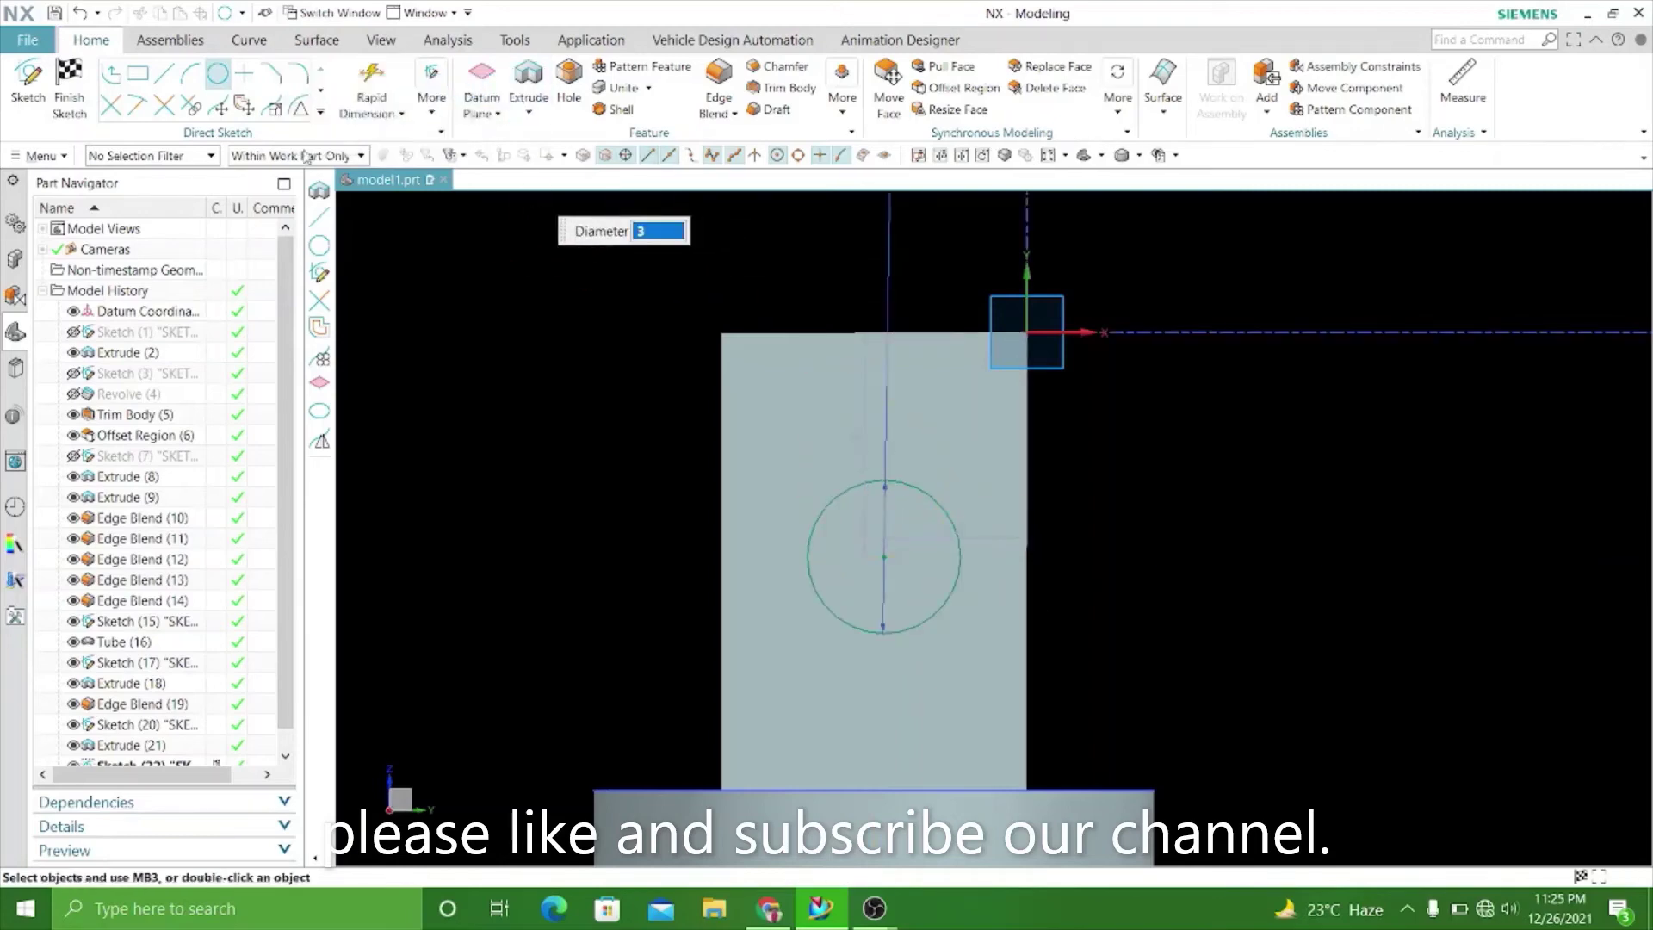
{"action": "left_click", "coordinate": [69, 86]}
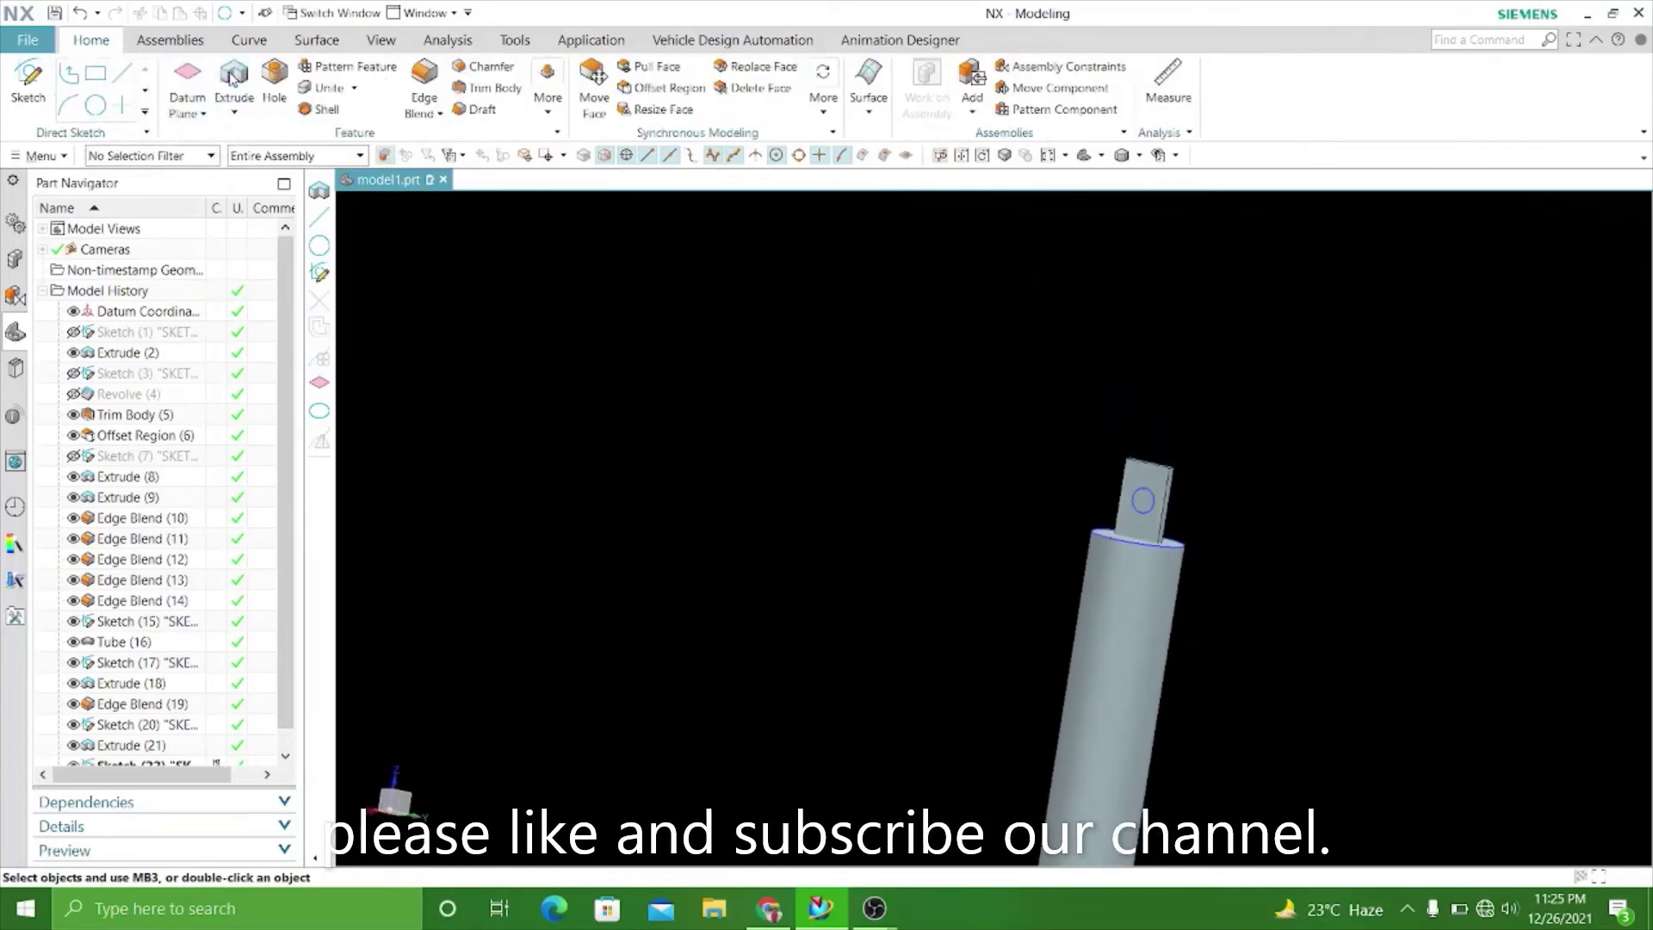
{"action": "key", "text": "x"}
{"action": "scroll", "coordinate": [1145, 508], "scroll_direction": "down", "scroll_amount": 5}
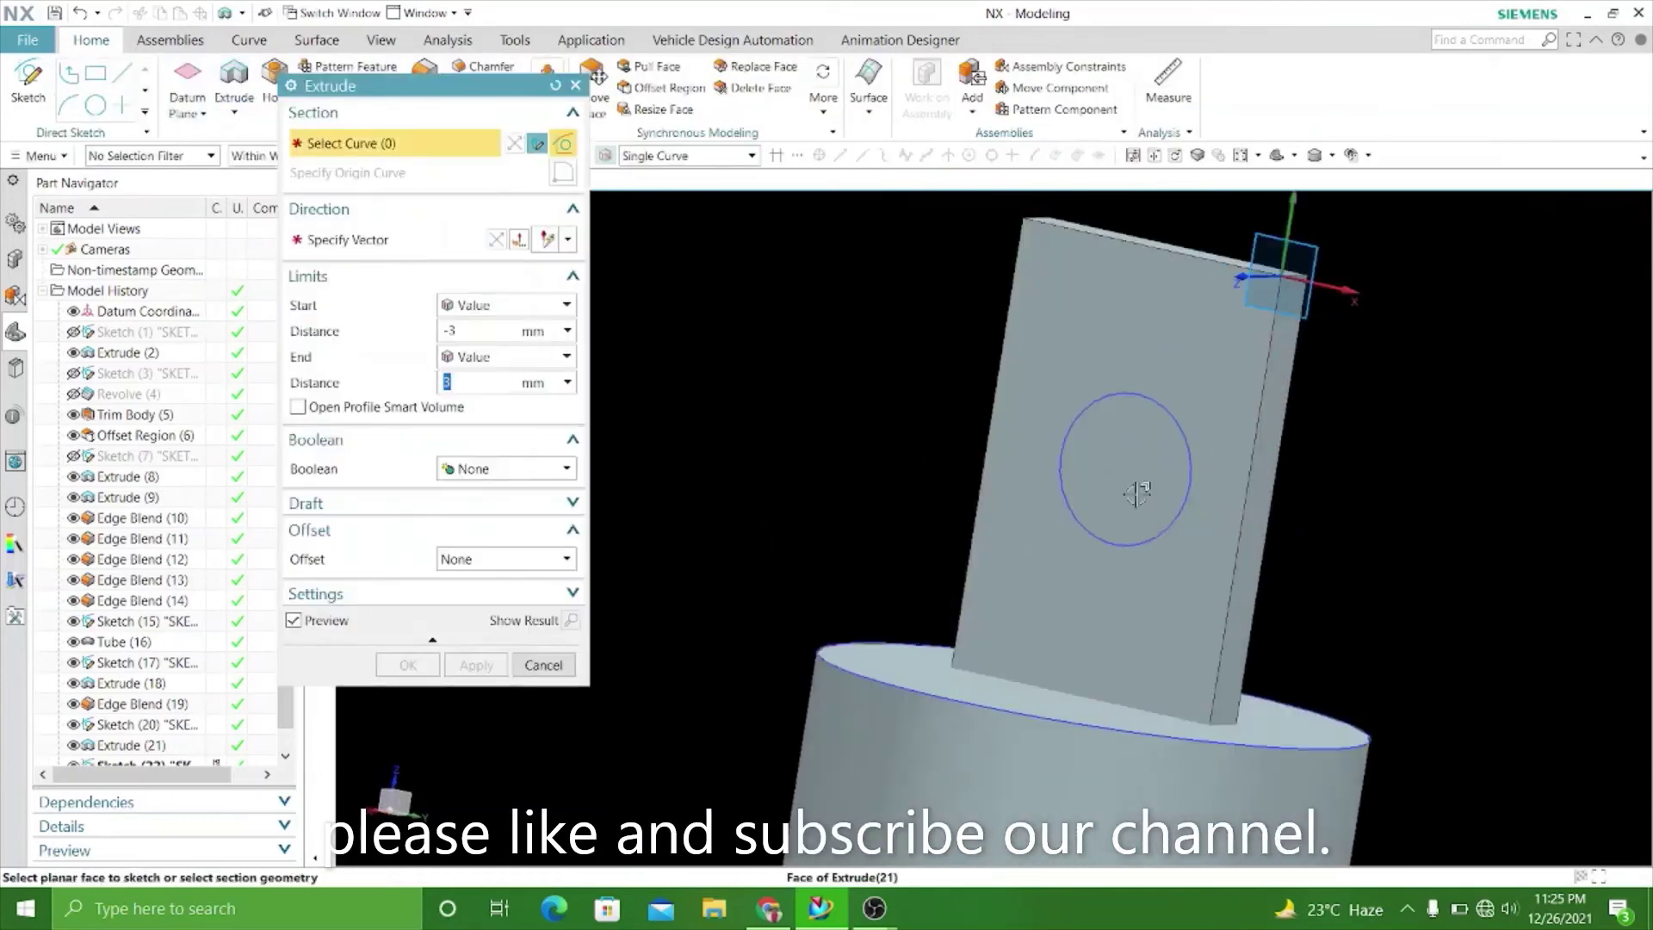
{"action": "left_click", "coordinate": [1128, 390]}
{"action": "mouse_move", "coordinate": [848, 446]}
{"action": "middle_mouse_down"}
{"action": "mouse_move", "coordinate": [782, 469]}
{"action": "mouse_move", "coordinate": [727, 456]}
{"action": "middle_mouse_up"}
{"action": "left_click", "coordinate": [551, 470]}
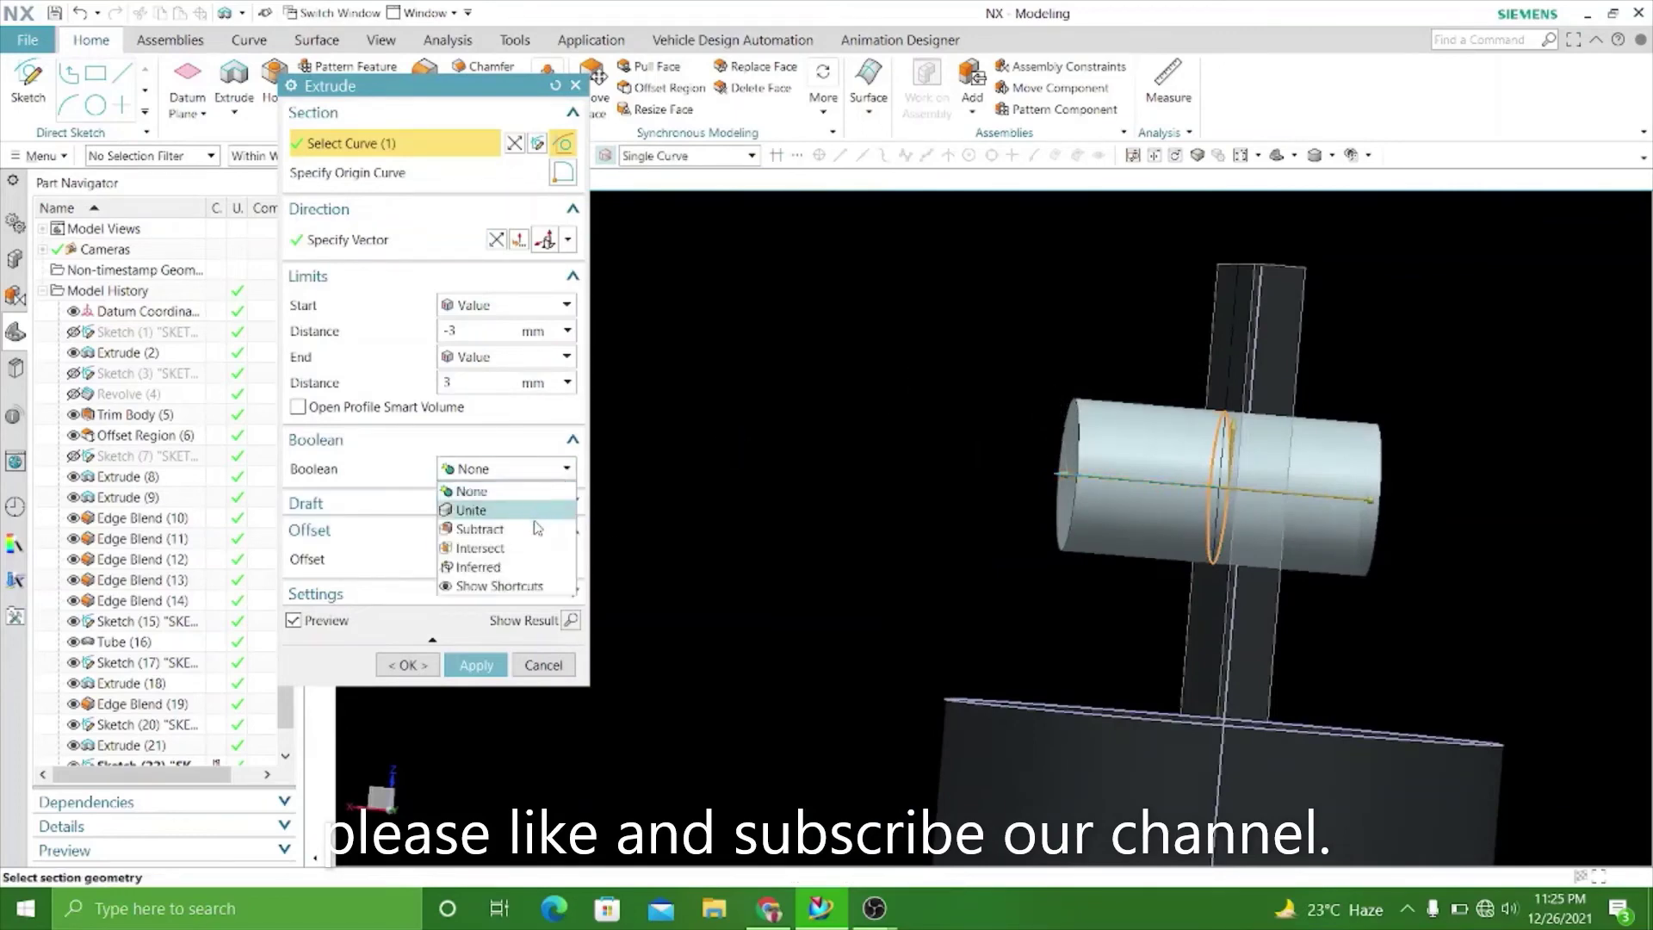
{"action": "left_click", "coordinate": [537, 529]}
{"action": "left_click", "coordinate": [1197, 365]}
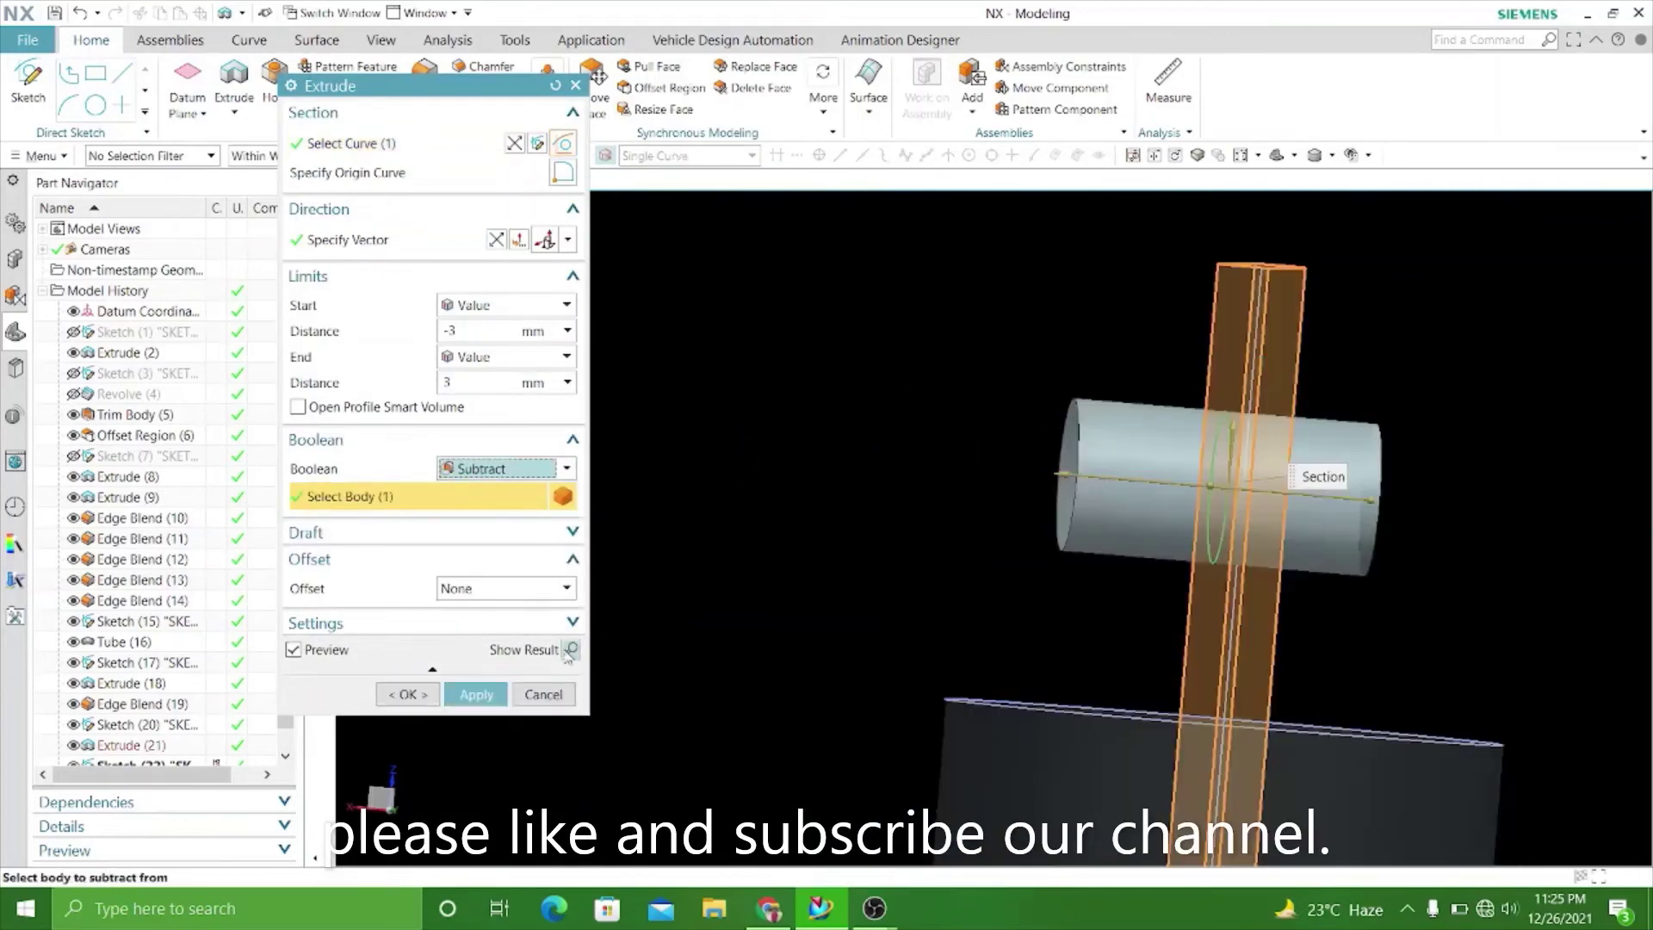
{"action": "left_click", "coordinate": [476, 693]}
{"action": "left_click", "coordinate": [543, 693]}
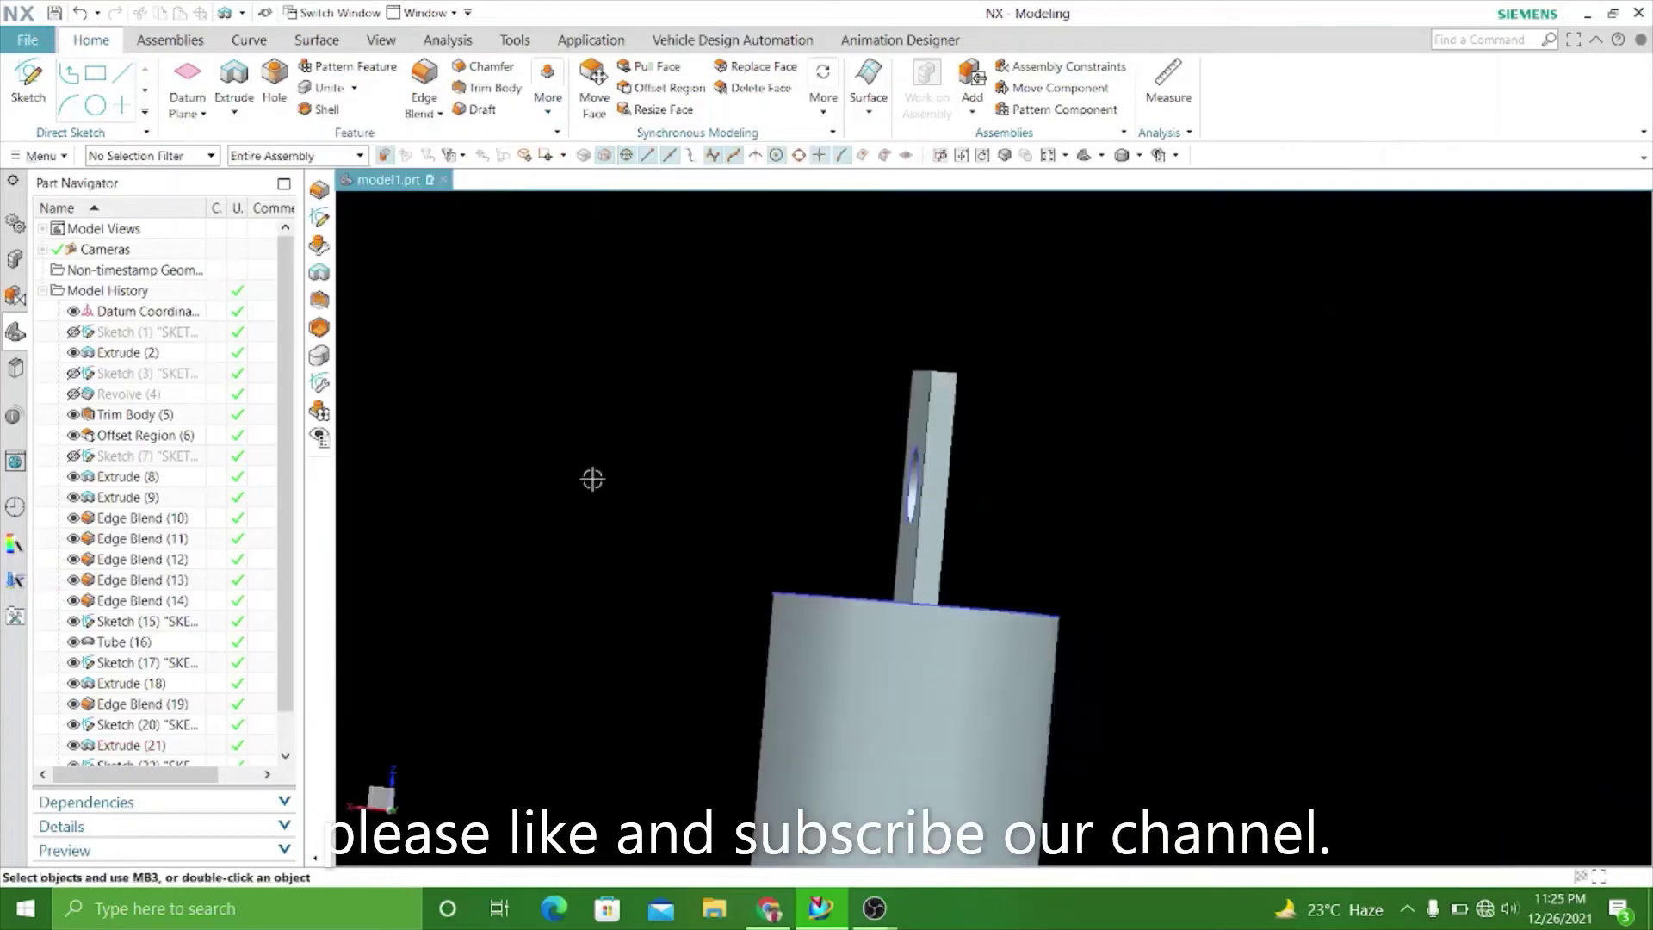
{"action": "mouse_move", "coordinate": [591, 480]}
{"action": "middle_mouse_down"}
{"action": "mouse_move", "coordinate": [708, 502]}
{"action": "mouse_move", "coordinate": [658, 465]}
{"action": "middle_mouse_up"}
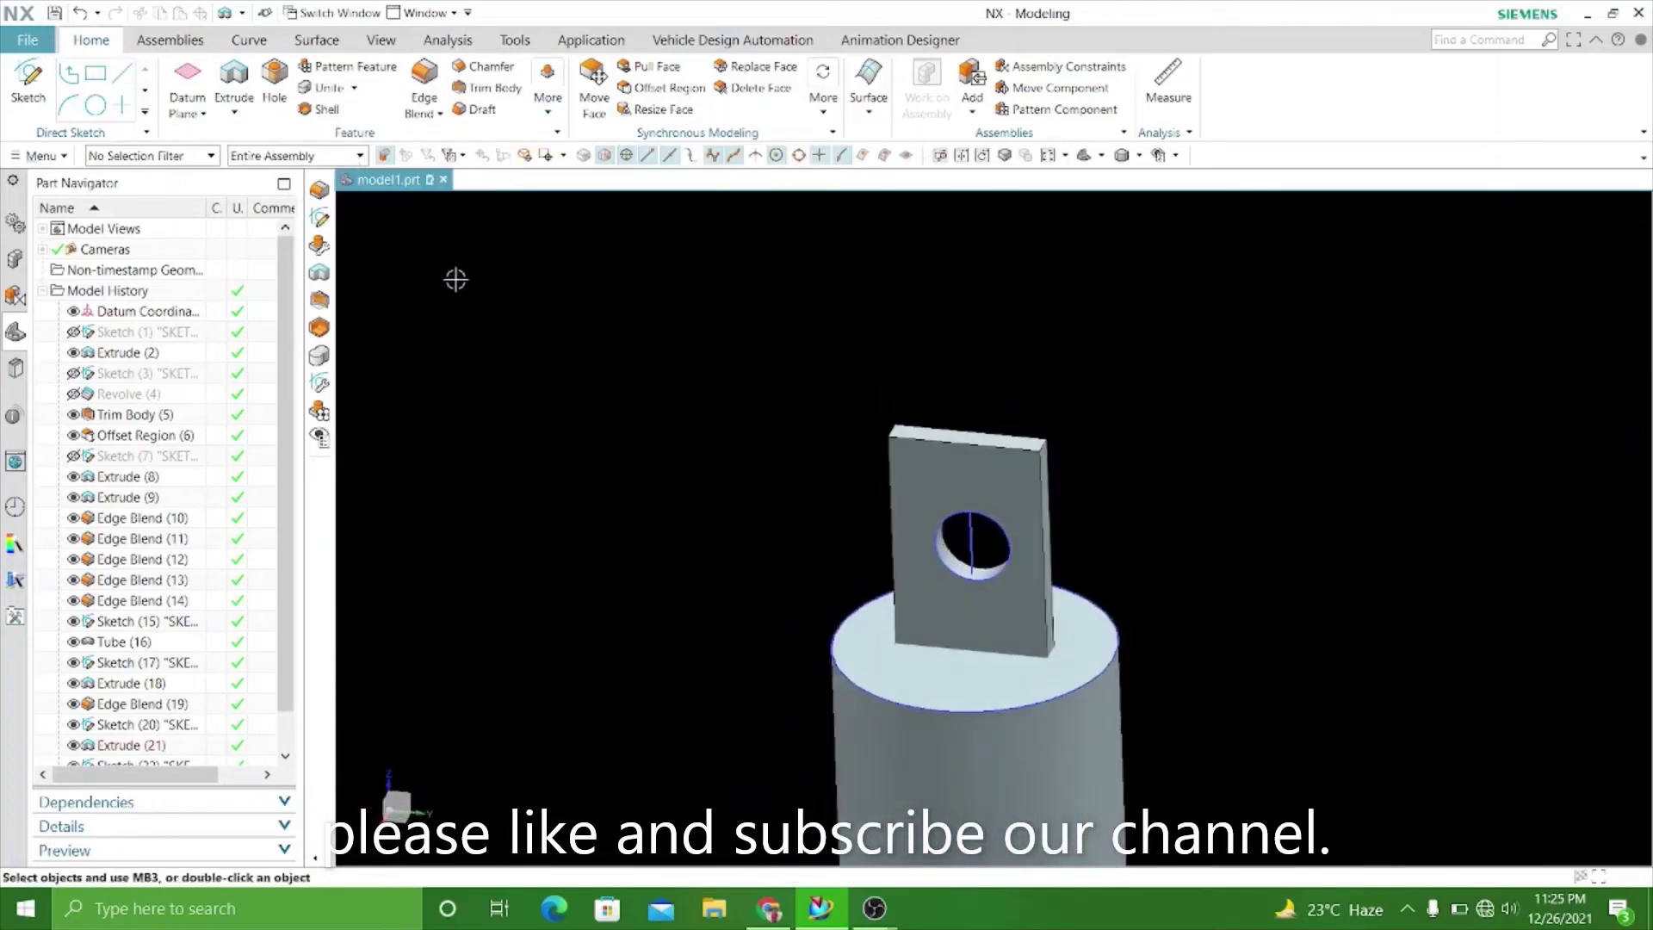
{"action": "scroll", "coordinate": [782, 360], "scroll_direction": "up", "scroll_amount": 3}
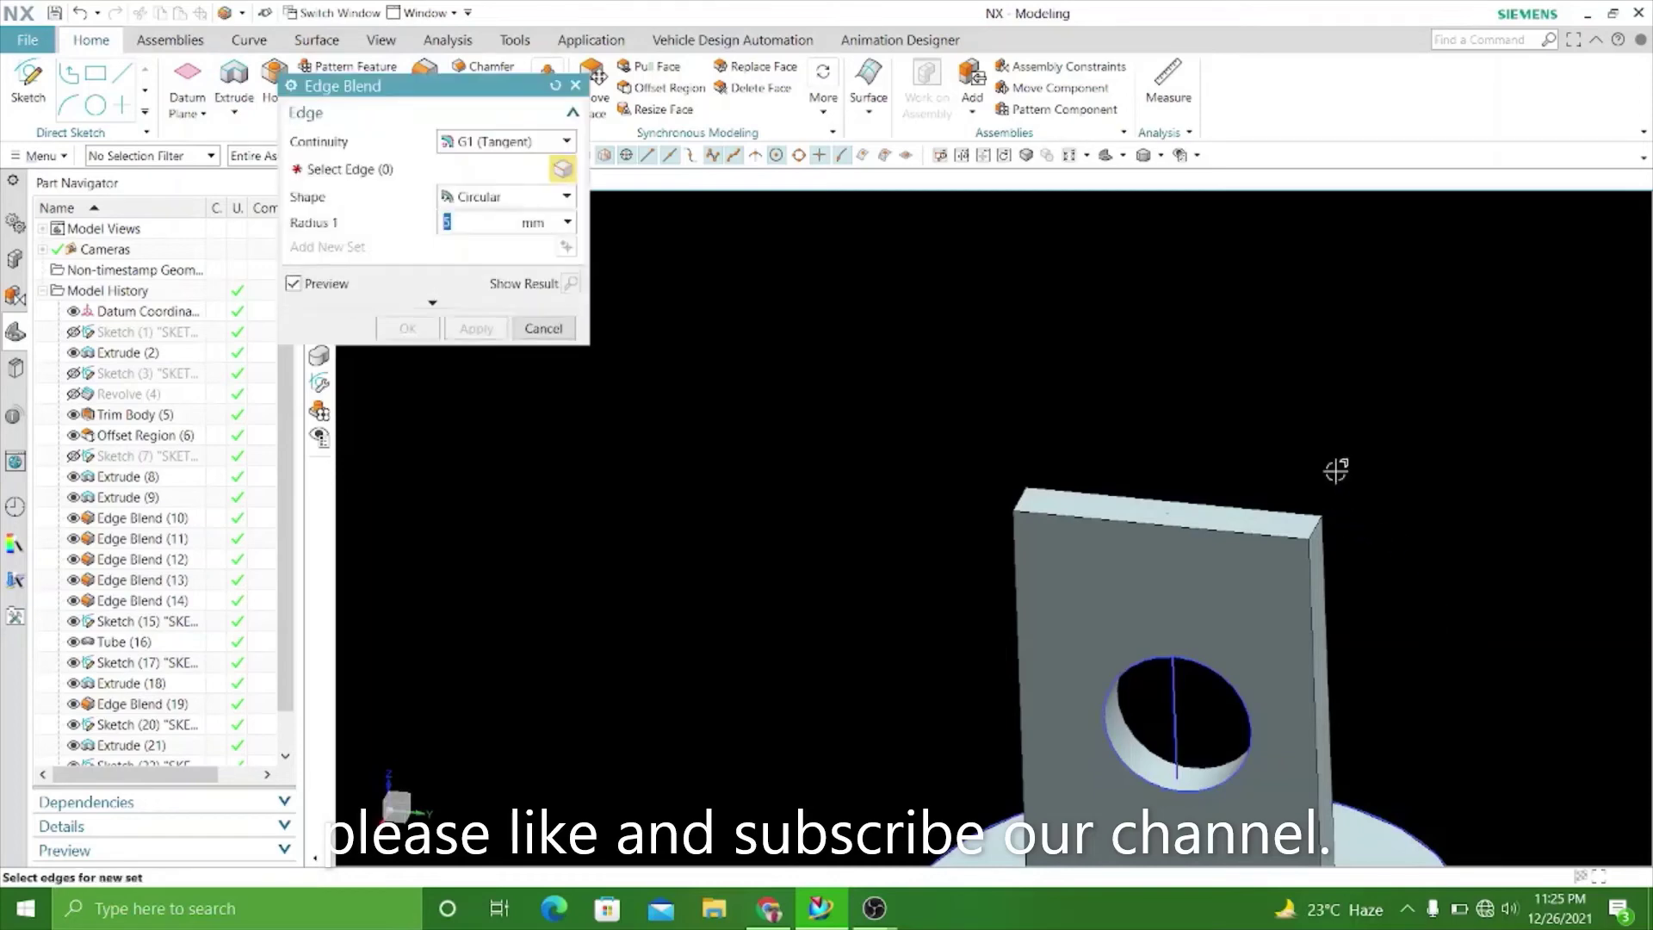
Select the tab's top corner edges for an edge blend and adjust its radius.
{"action": "scroll", "coordinate": [1334, 473], "scroll_direction": "up", "scroll_amount": 5}
{"action": "left_click", "coordinate": [1275, 613]}
{"action": "scroll", "coordinate": [1372, 469], "scroll_direction": "down", "scroll_amount": 2}
{"action": "scroll", "coordinate": [1364, 428], "scroll_direction": "down", "scroll_amount": 2}
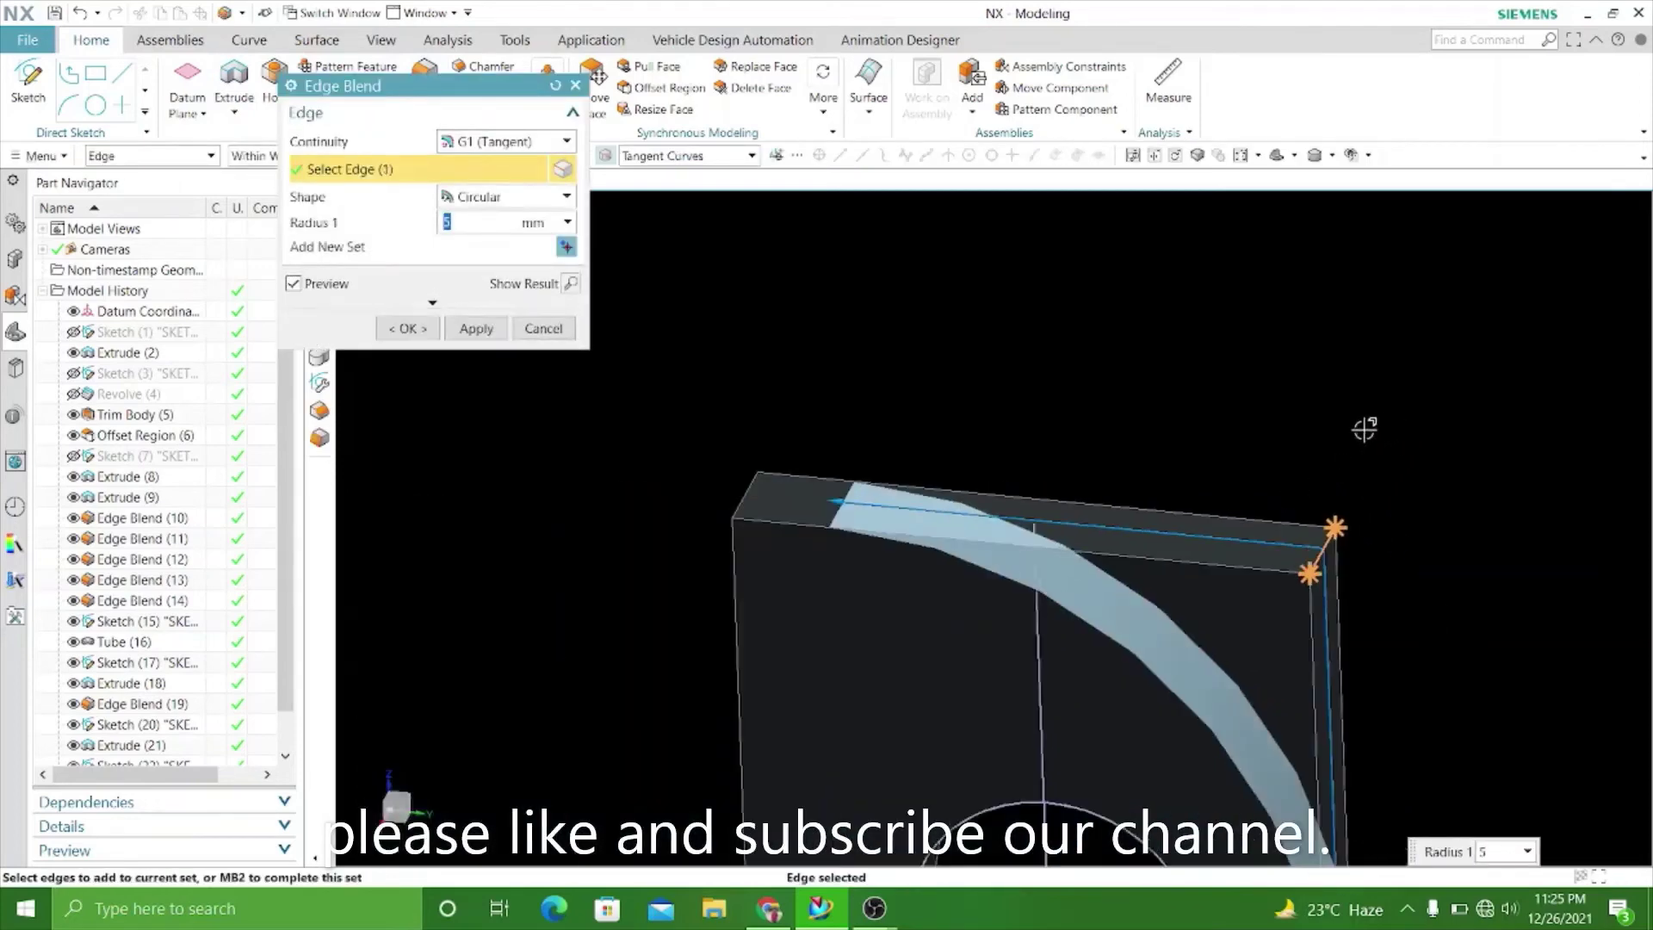
{"action": "scroll", "coordinate": [1165, 398], "scroll_direction": "down", "scroll_amount": 2}
{"action": "left_click_drag", "start_coordinate": [1135, 460], "coordinate": [1047, 438]}
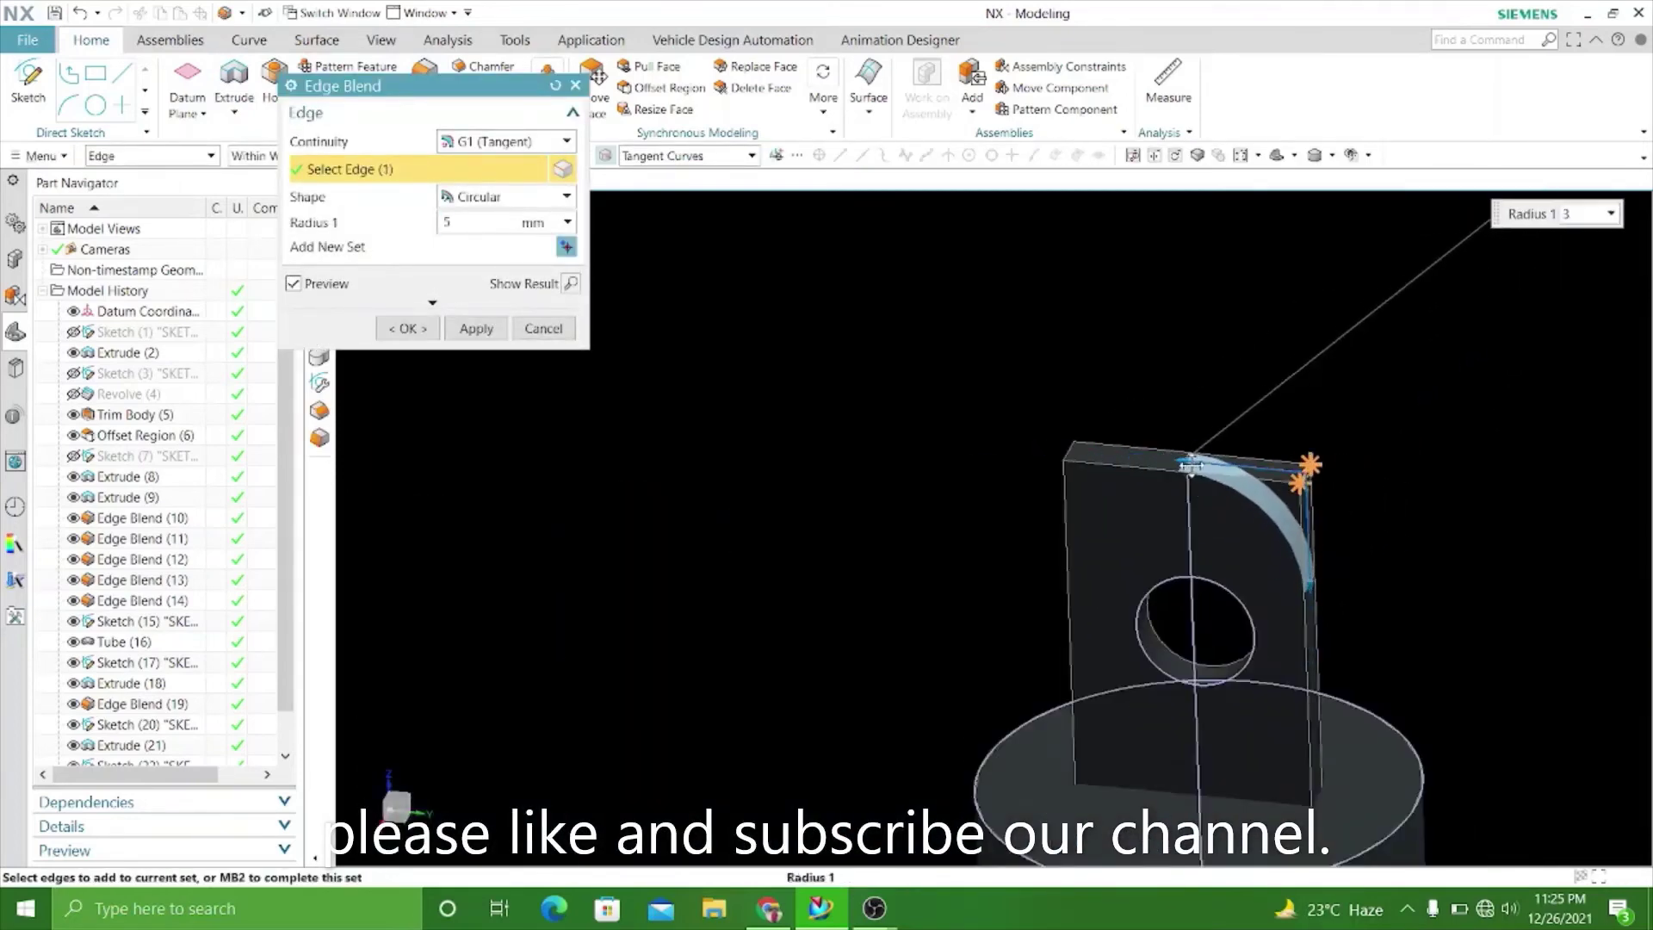
{"action": "scroll", "coordinate": [1048, 437], "scroll_direction": "up", "scroll_amount": 2}
{"action": "scroll", "coordinate": [1125, 488], "scroll_direction": "up", "scroll_amount": 3}
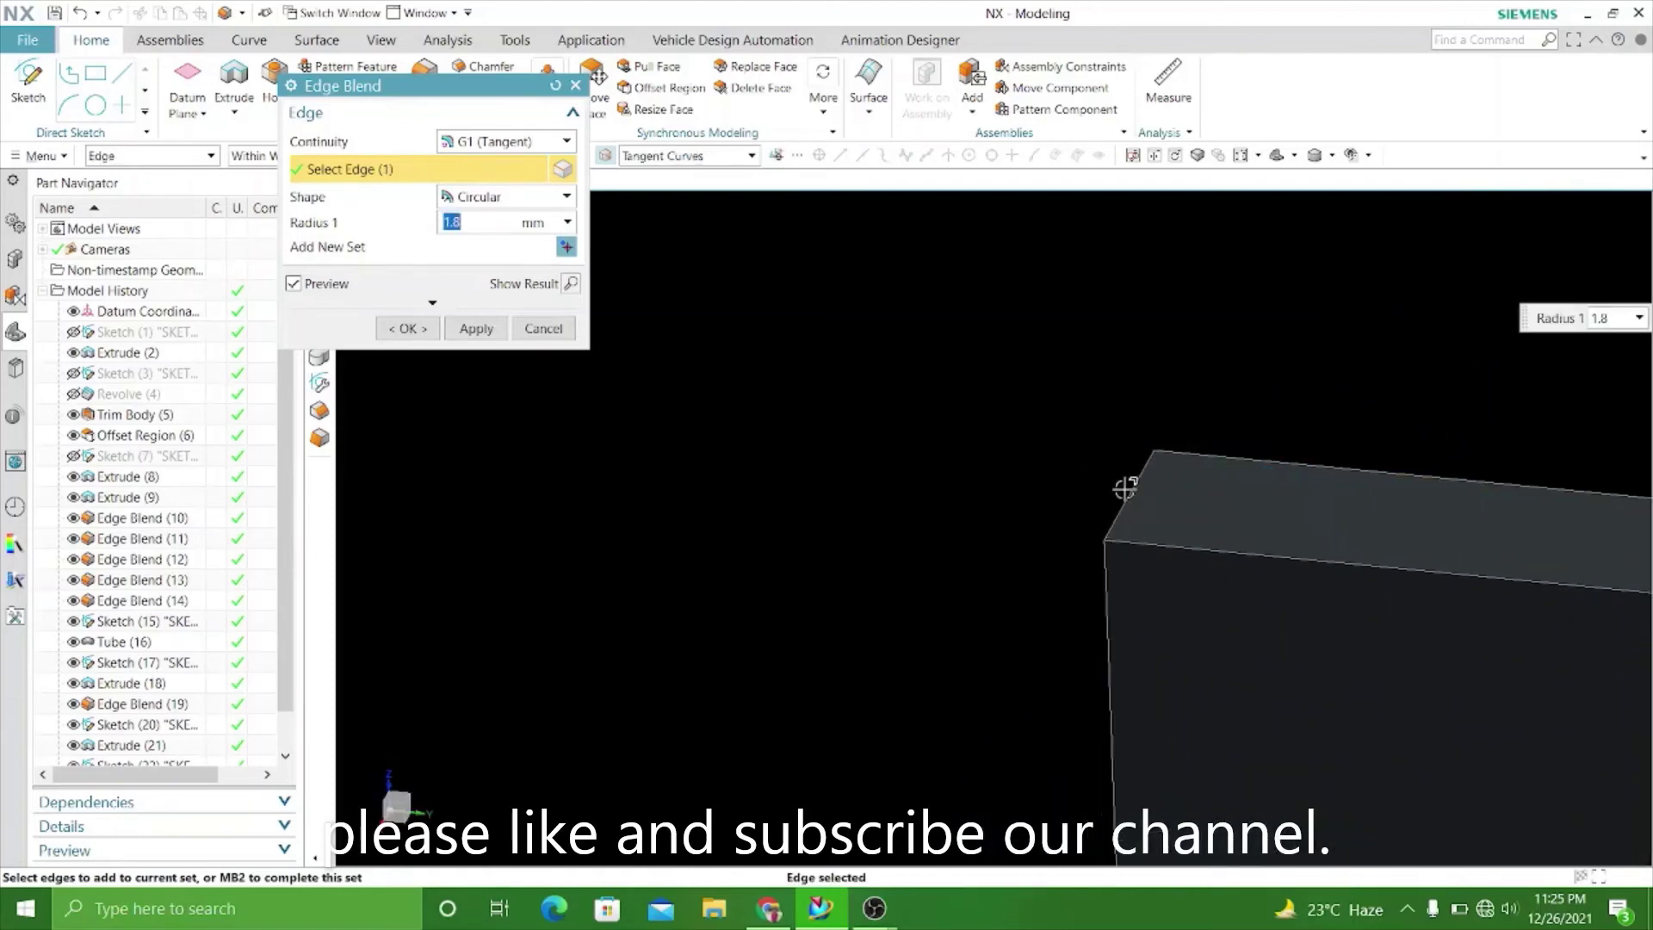
{"action": "scroll", "coordinate": [937, 361], "scroll_direction": "down", "scroll_amount": 2}
{"action": "scroll", "coordinate": [890, 392], "scroll_direction": "down", "scroll_amount": 2}
{"action": "scroll", "coordinate": [830, 458], "scroll_direction": "down", "scroll_amount": 2}
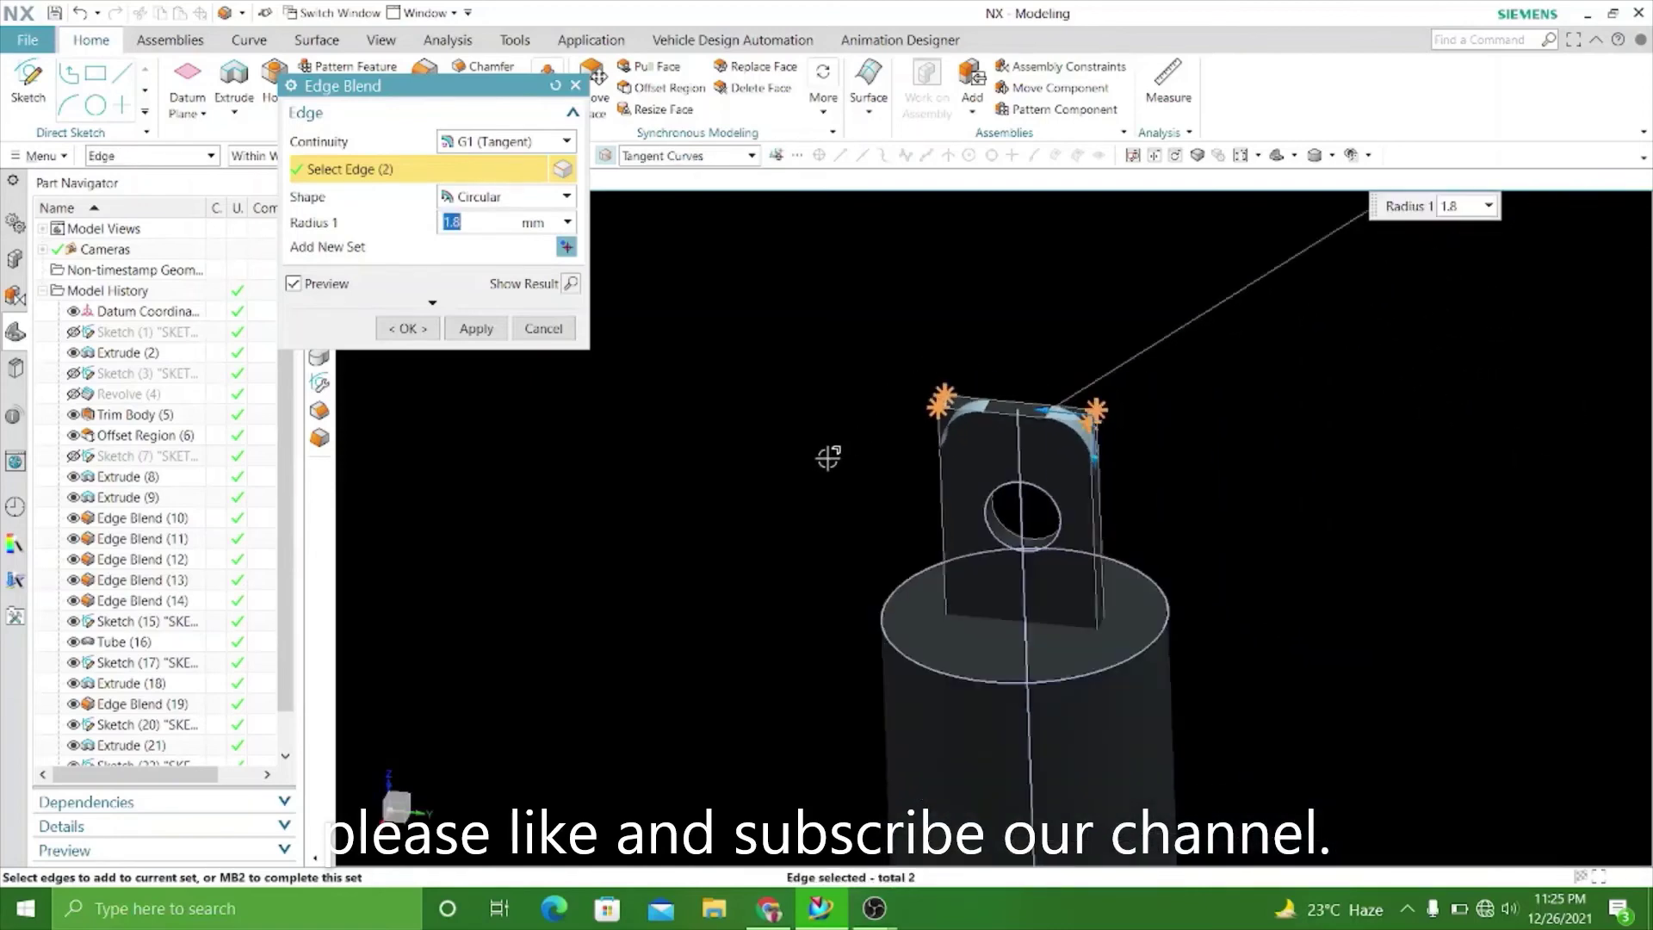
{"action": "mouse_move", "coordinate": [830, 457]}
{"action": "middle_mouse_down"}
{"action": "mouse_move", "coordinate": [866, 412]}
{"action": "mouse_move", "coordinate": [802, 443]}
{"action": "middle_mouse_up"}
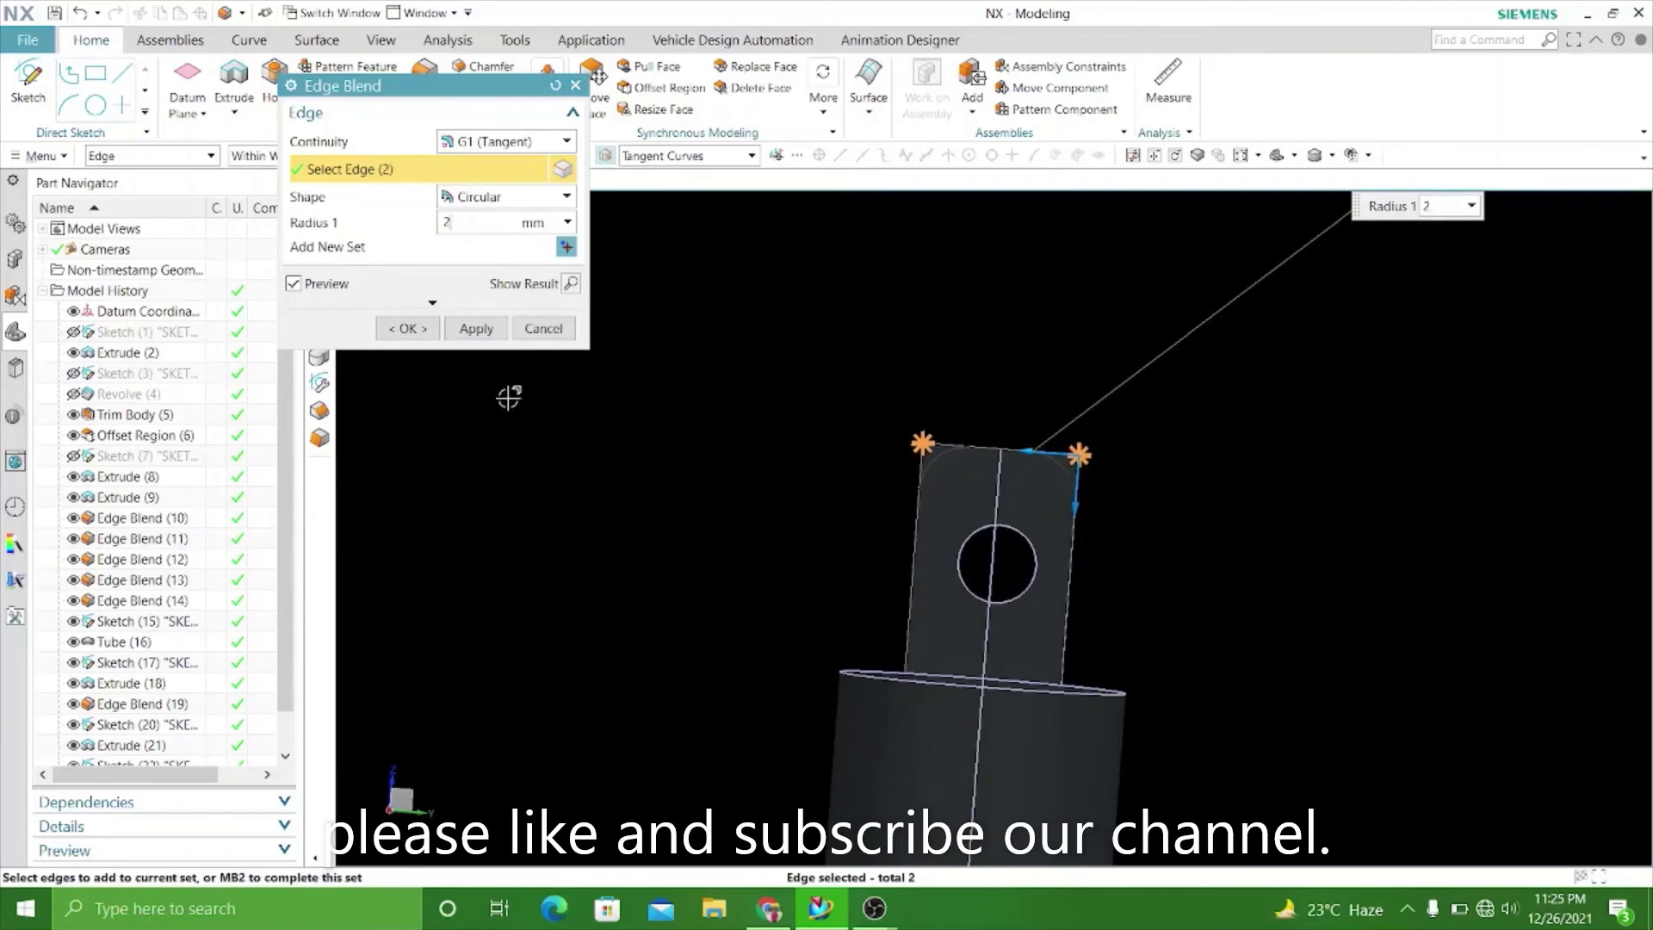
Apply the 2 mm blend to the tab corners and tilt the model to inspect it.
{"action": "left_click", "coordinate": [483, 328]}
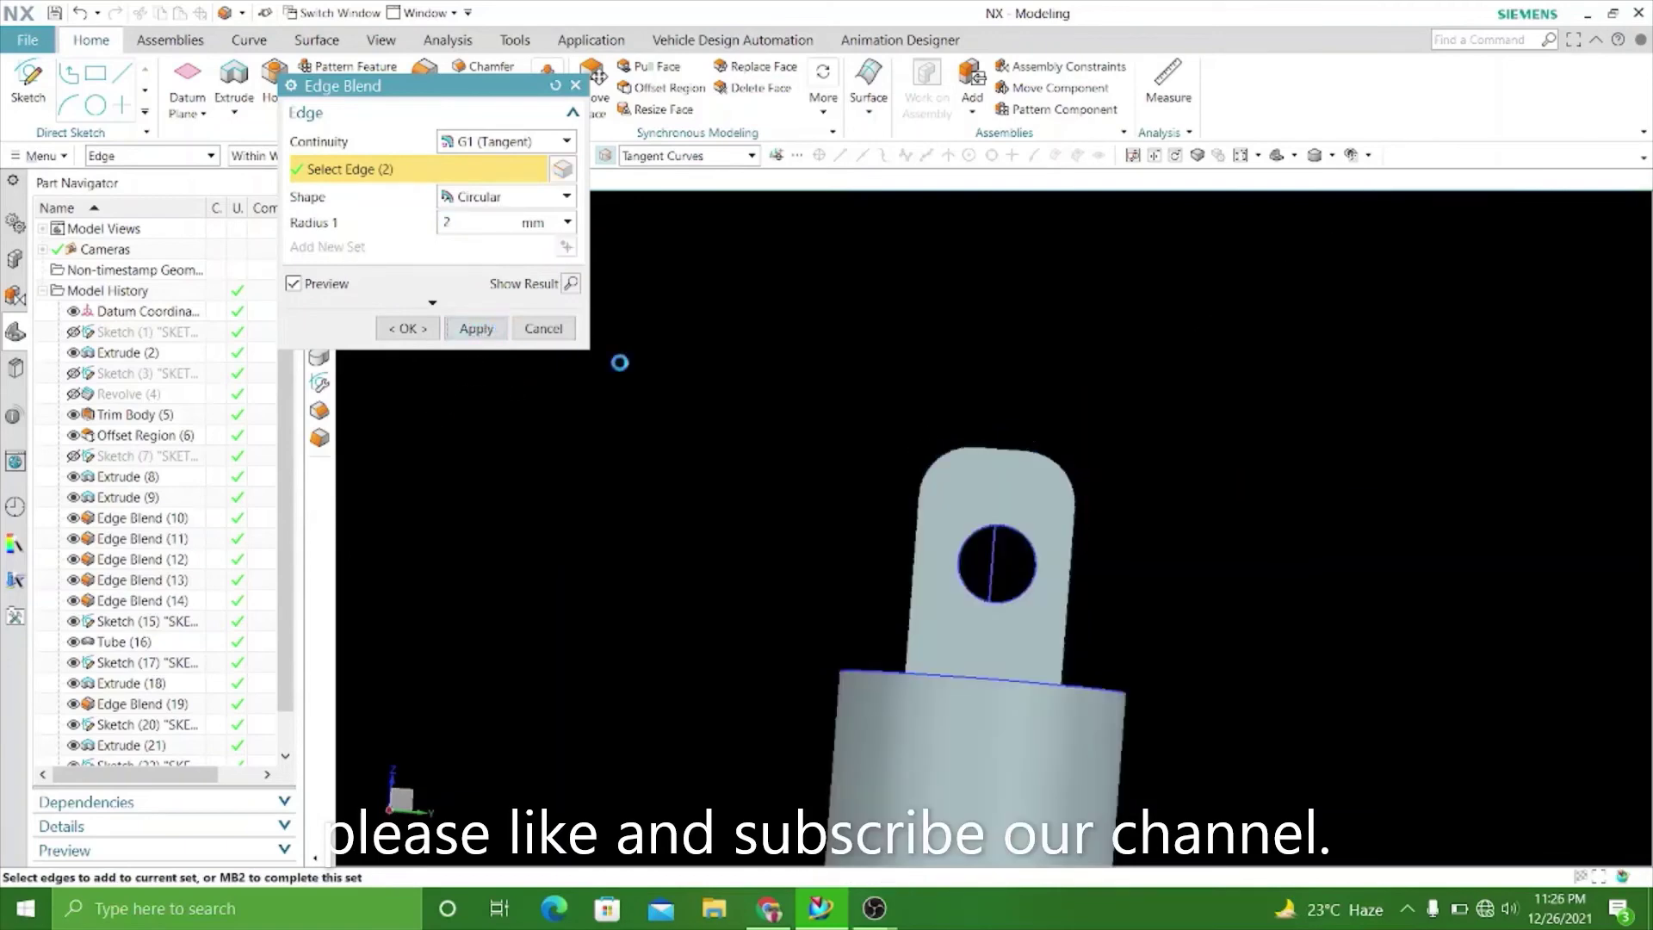
{"action": "mouse_move", "coordinate": [1051, 414]}
{"action": "middle_mouse_down"}
{"action": "mouse_move", "coordinate": [1240, 462]}
{"action": "mouse_move", "coordinate": [1048, 452]}
{"action": "middle_mouse_up"}
{"action": "scroll", "coordinate": [1048, 430], "scroll_direction": "down", "scroll_amount": 3}
{"action": "scroll", "coordinate": [895, 432], "scroll_direction": "down", "scroll_amount": 2}
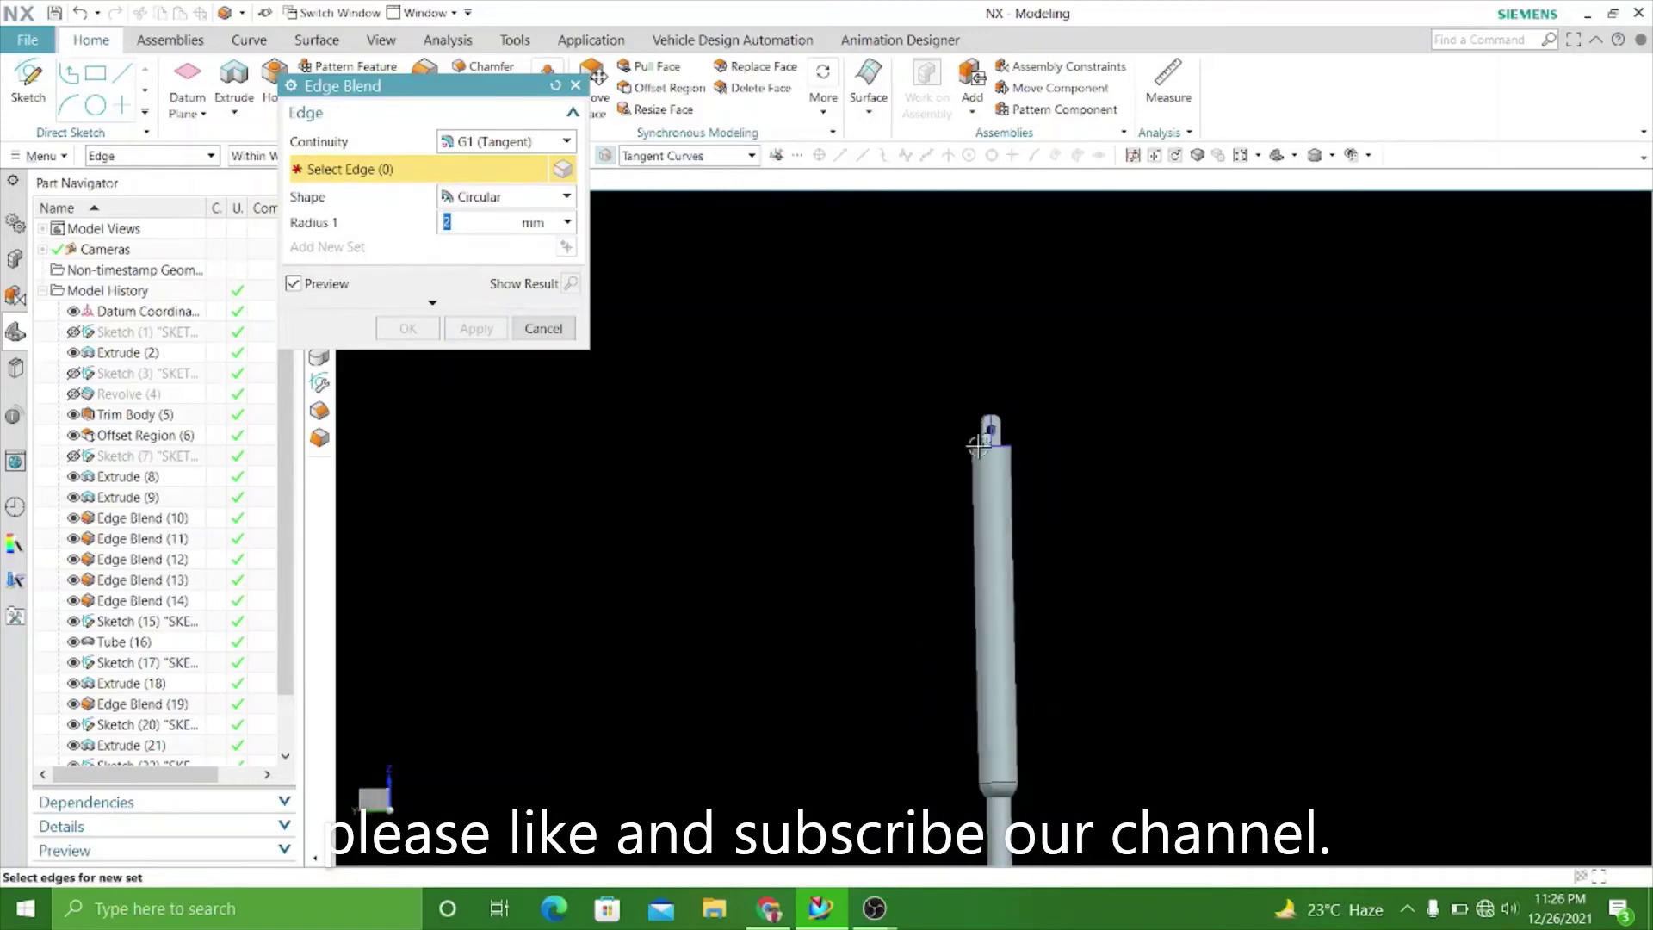
{"action": "scroll", "coordinate": [978, 446], "scroll_direction": "up", "scroll_amount": 3}
{"action": "scroll", "coordinate": [926, 425], "scroll_direction": "down", "scroll_amount": 3}
{"action": "scroll", "coordinate": [897, 455], "scroll_direction": "down", "scroll_amount": 2}
{"action": "scroll", "coordinate": [939, 351], "scroll_direction": "down", "scroll_amount": 1}
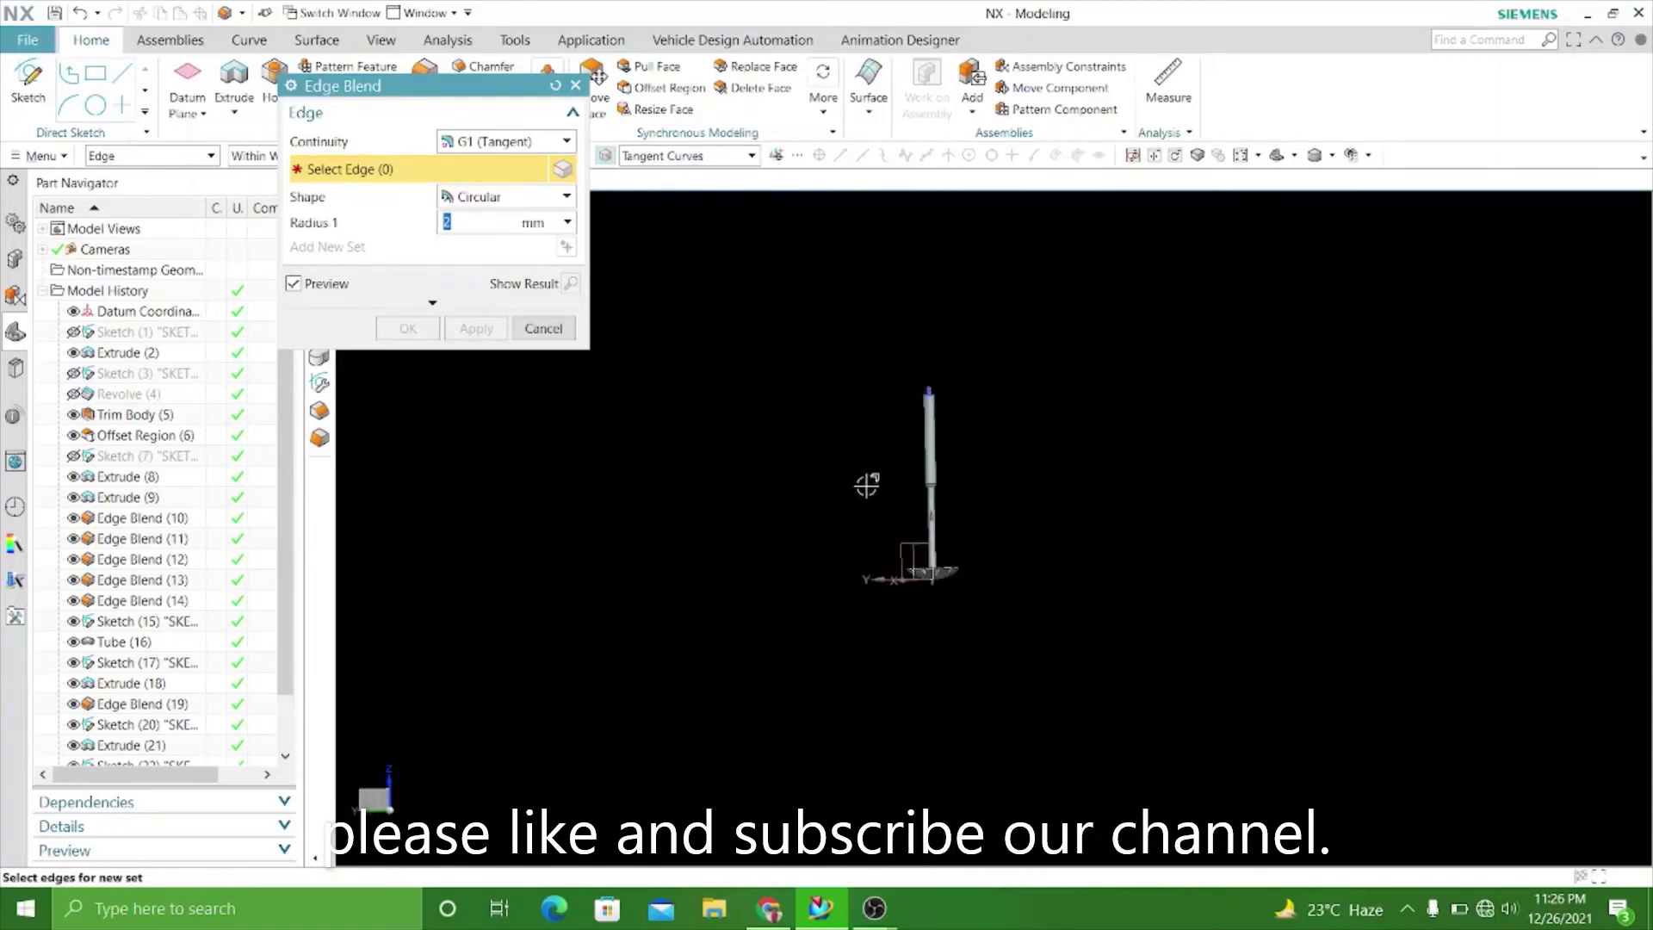
{"action": "mouse_move", "coordinate": [866, 485]}
{"action": "middle_mouse_down"}
{"action": "mouse_move", "coordinate": [1059, 435]}
{"action": "mouse_move", "coordinate": [690, 454]}
{"action": "middle_mouse_up"}
Close the blend settings, then hide all objects and show only the solid bodies.
{"action": "left_click", "coordinate": [559, 330]}
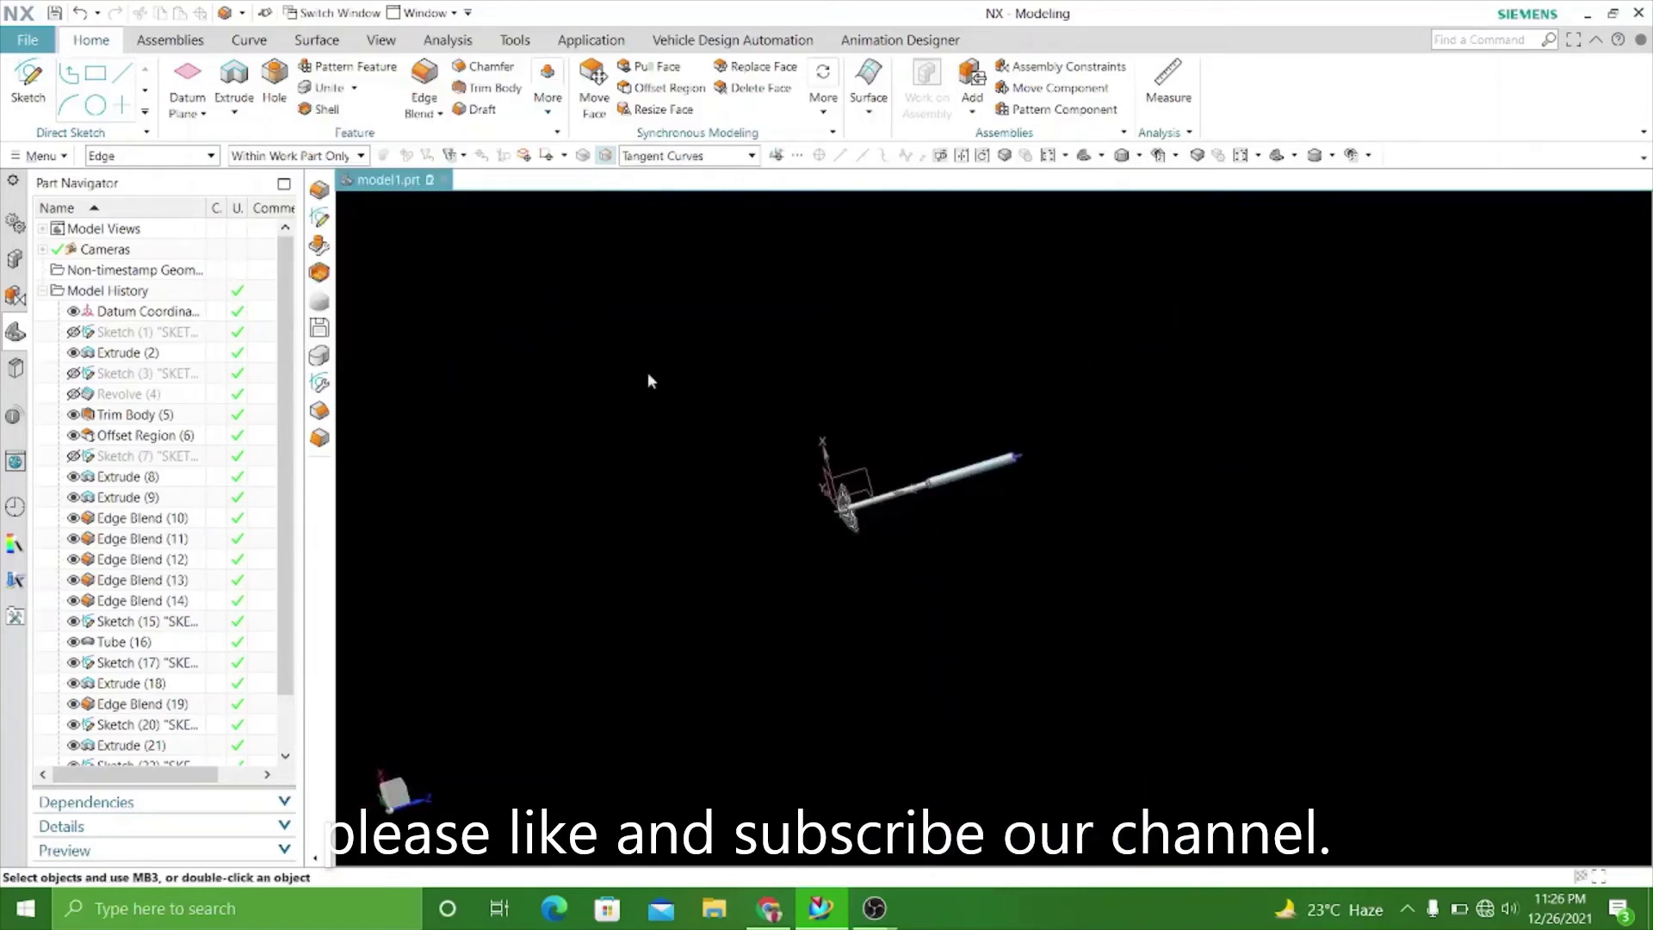
{"action": "left_click", "coordinate": [1176, 163]}
{"action": "left_click", "coordinate": [1151, 234]}
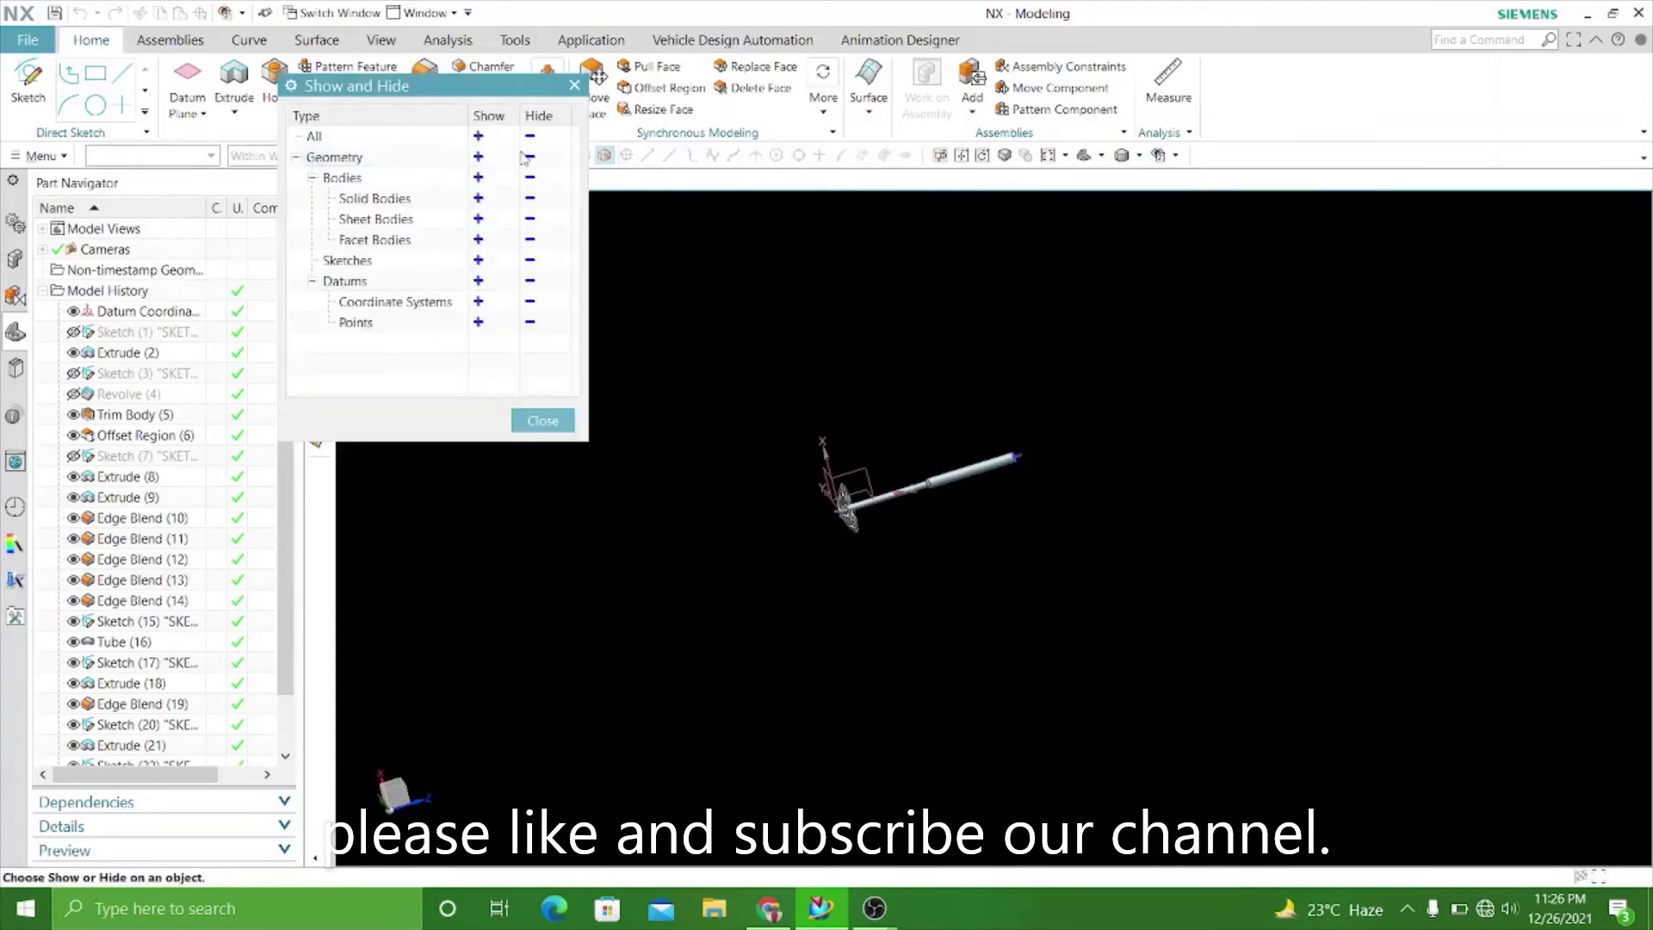
{"action": "left_click", "coordinate": [530, 136]}
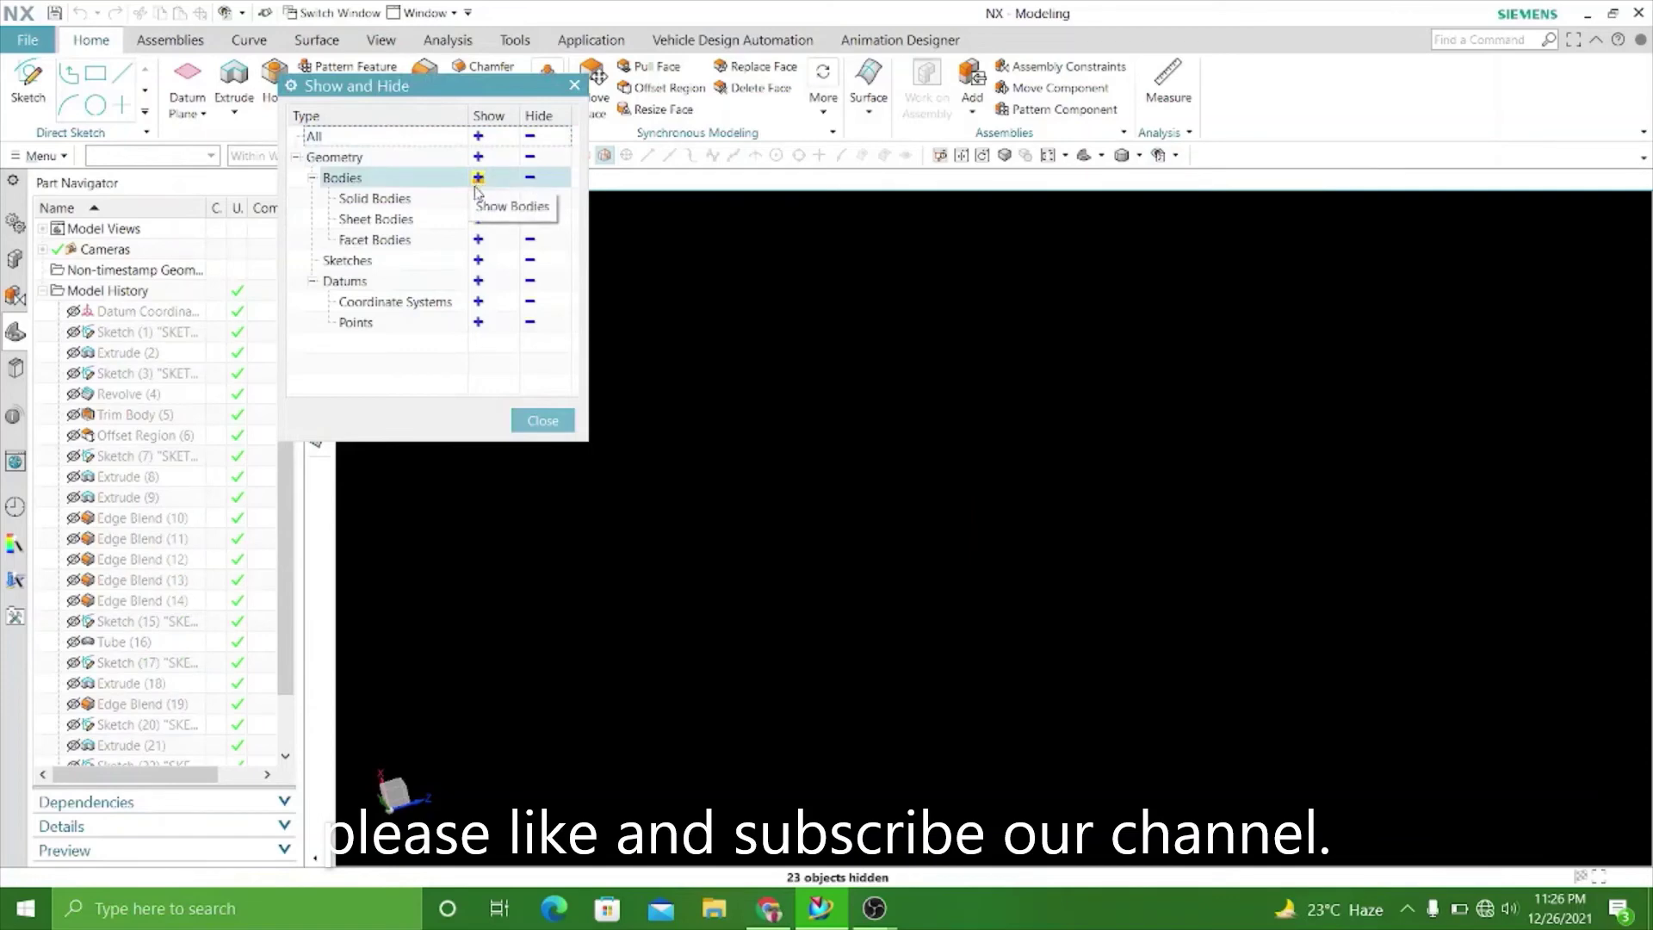
{"action": "left_click", "coordinate": [478, 179]}
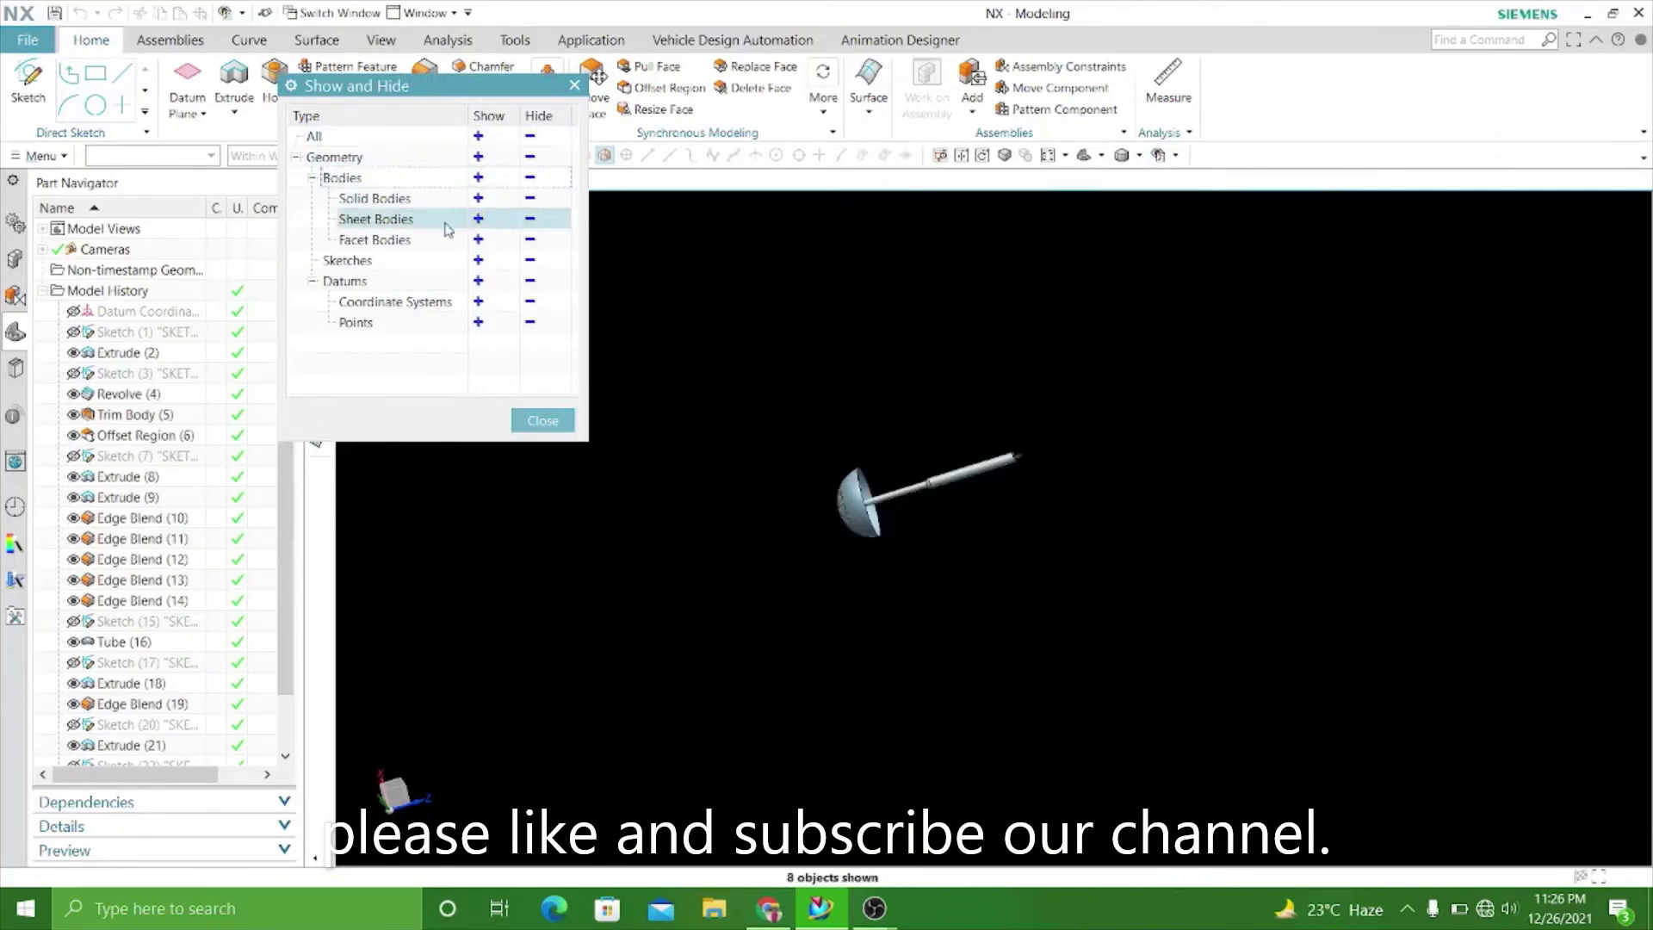
{"action": "left_click", "coordinate": [542, 420]}
{"action": "scroll", "coordinate": [808, 513], "scroll_direction": "up", "scroll_amount": 2}
{"action": "scroll", "coordinate": [962, 443], "scroll_direction": "up", "scroll_amount": 3}
Orbit and zoom around the finished star disc and stepped shaft to inspect them.
{"action": "scroll", "coordinate": [553, 519], "scroll_direction": "down", "scroll_amount": 2}
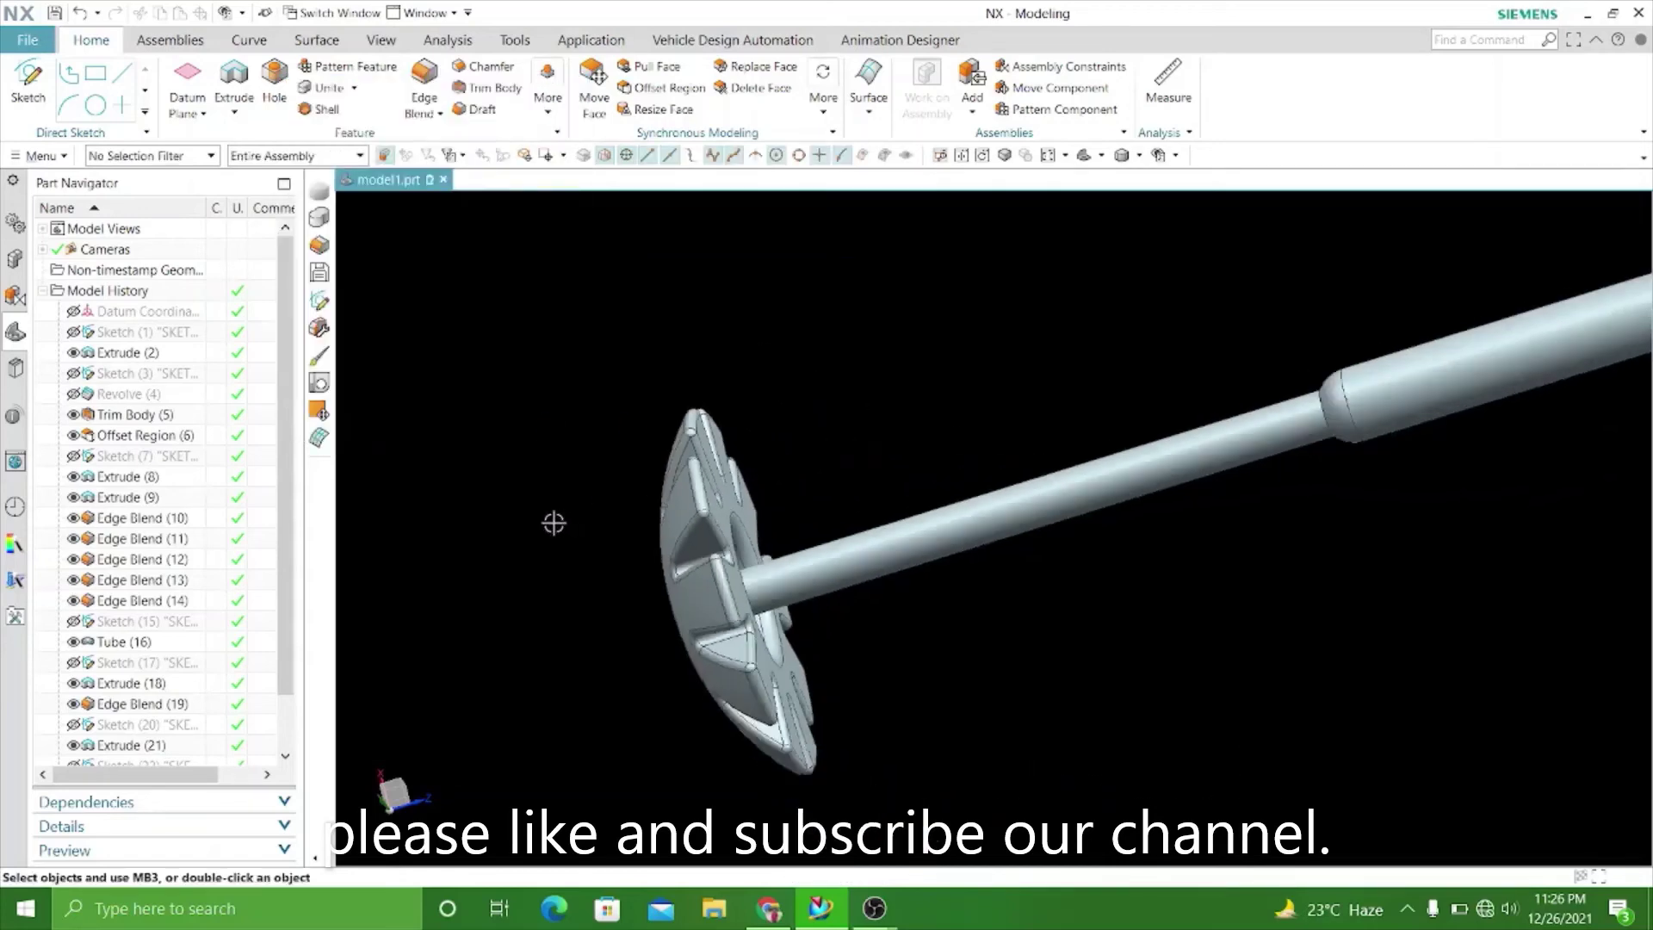
{"action": "mouse_move", "coordinate": [553, 520]}
{"action": "middle_mouse_down"}
{"action": "mouse_move", "coordinate": [668, 544]}
{"action": "mouse_move", "coordinate": [535, 450]}
{"action": "mouse_move", "coordinate": [528, 416]}
{"action": "mouse_move", "coordinate": [568, 494]}
{"action": "middle_mouse_up"}
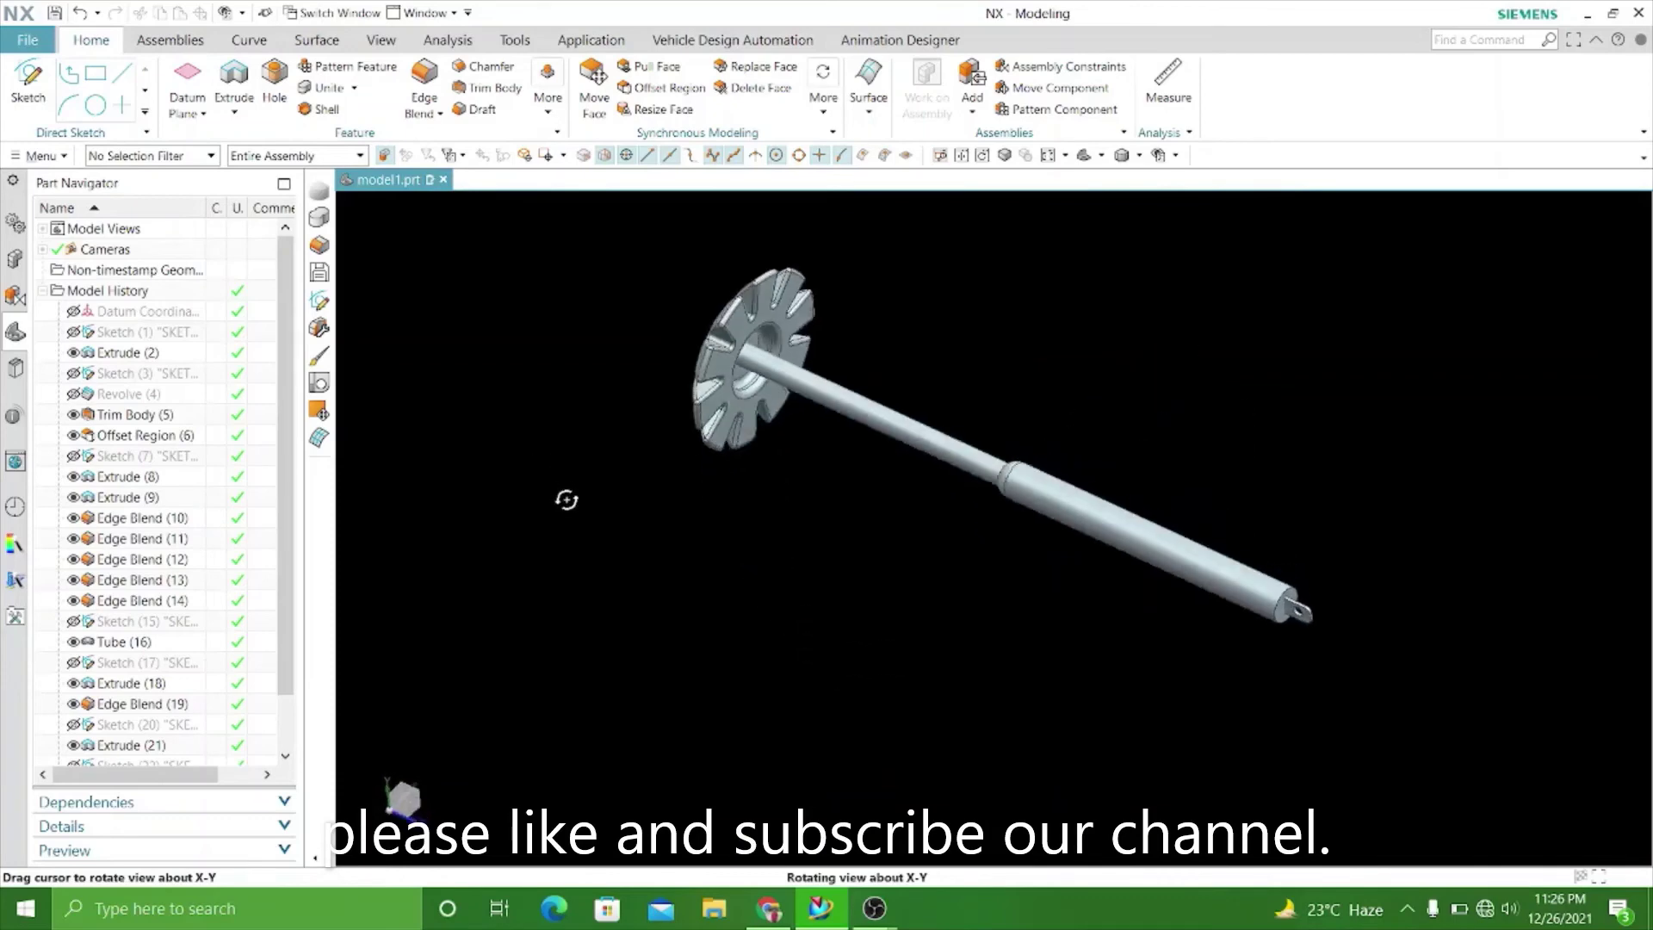
{"action": "left_click", "coordinate": [1139, 155]}
{"action": "left_click", "coordinate": [1137, 291]}
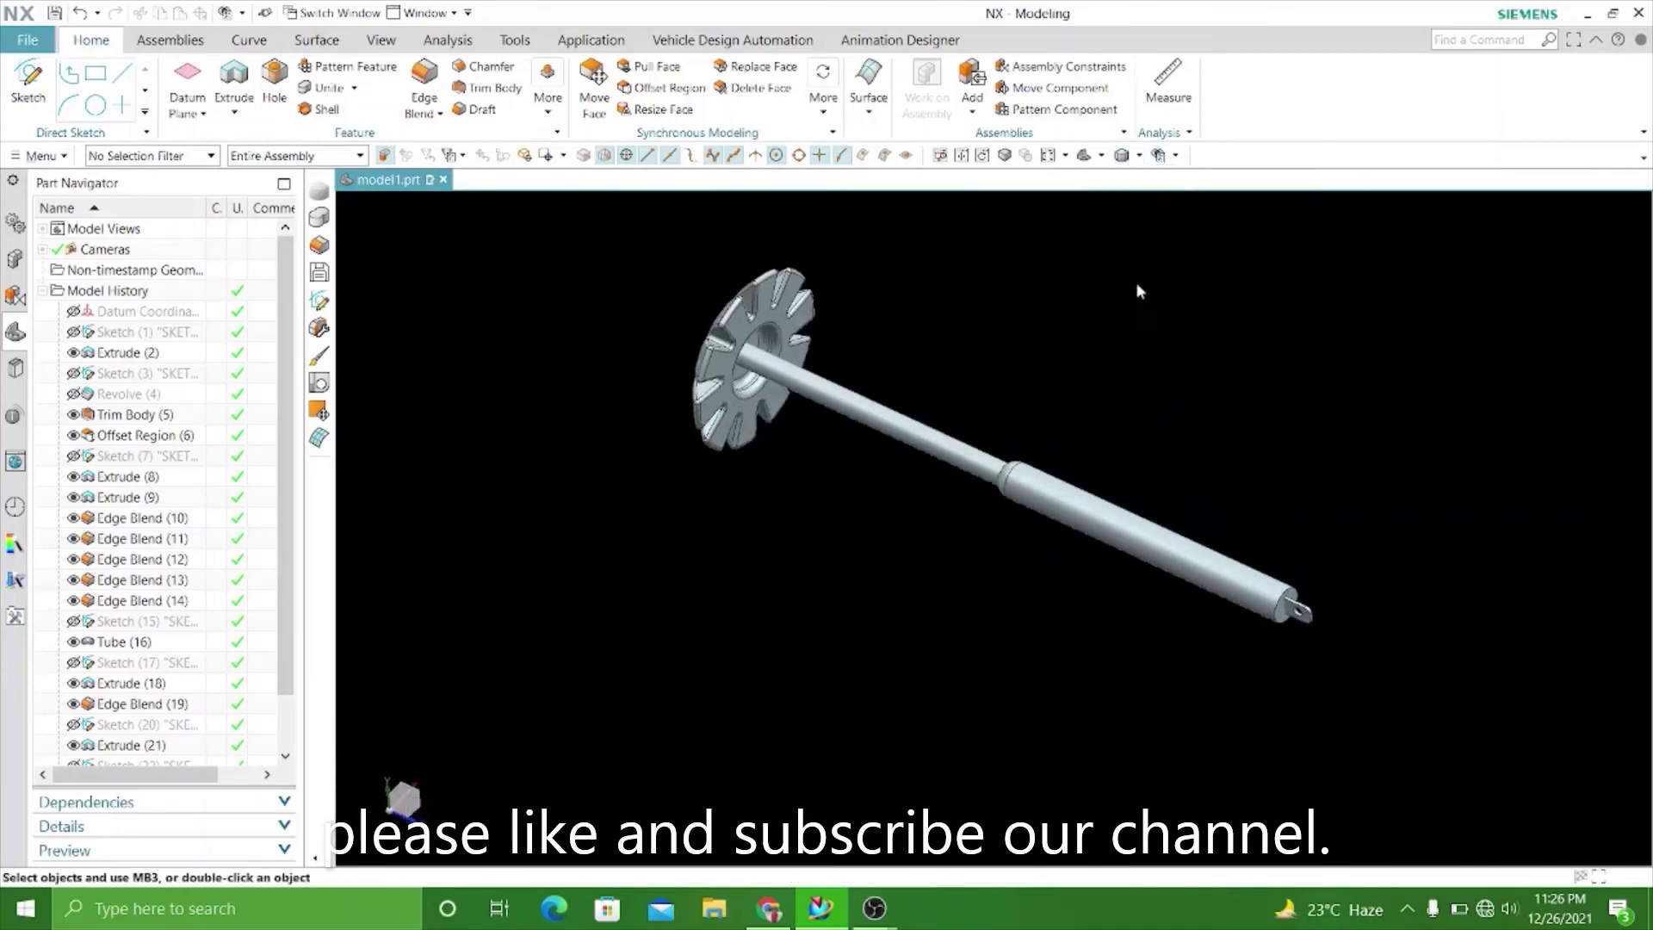
{"action": "mouse_move", "coordinate": [1154, 370]}
{"action": "middle_mouse_down"}
{"action": "mouse_move", "coordinate": [1041, 295]}
{"action": "mouse_move", "coordinate": [882, 290]}
{"action": "middle_mouse_up"}
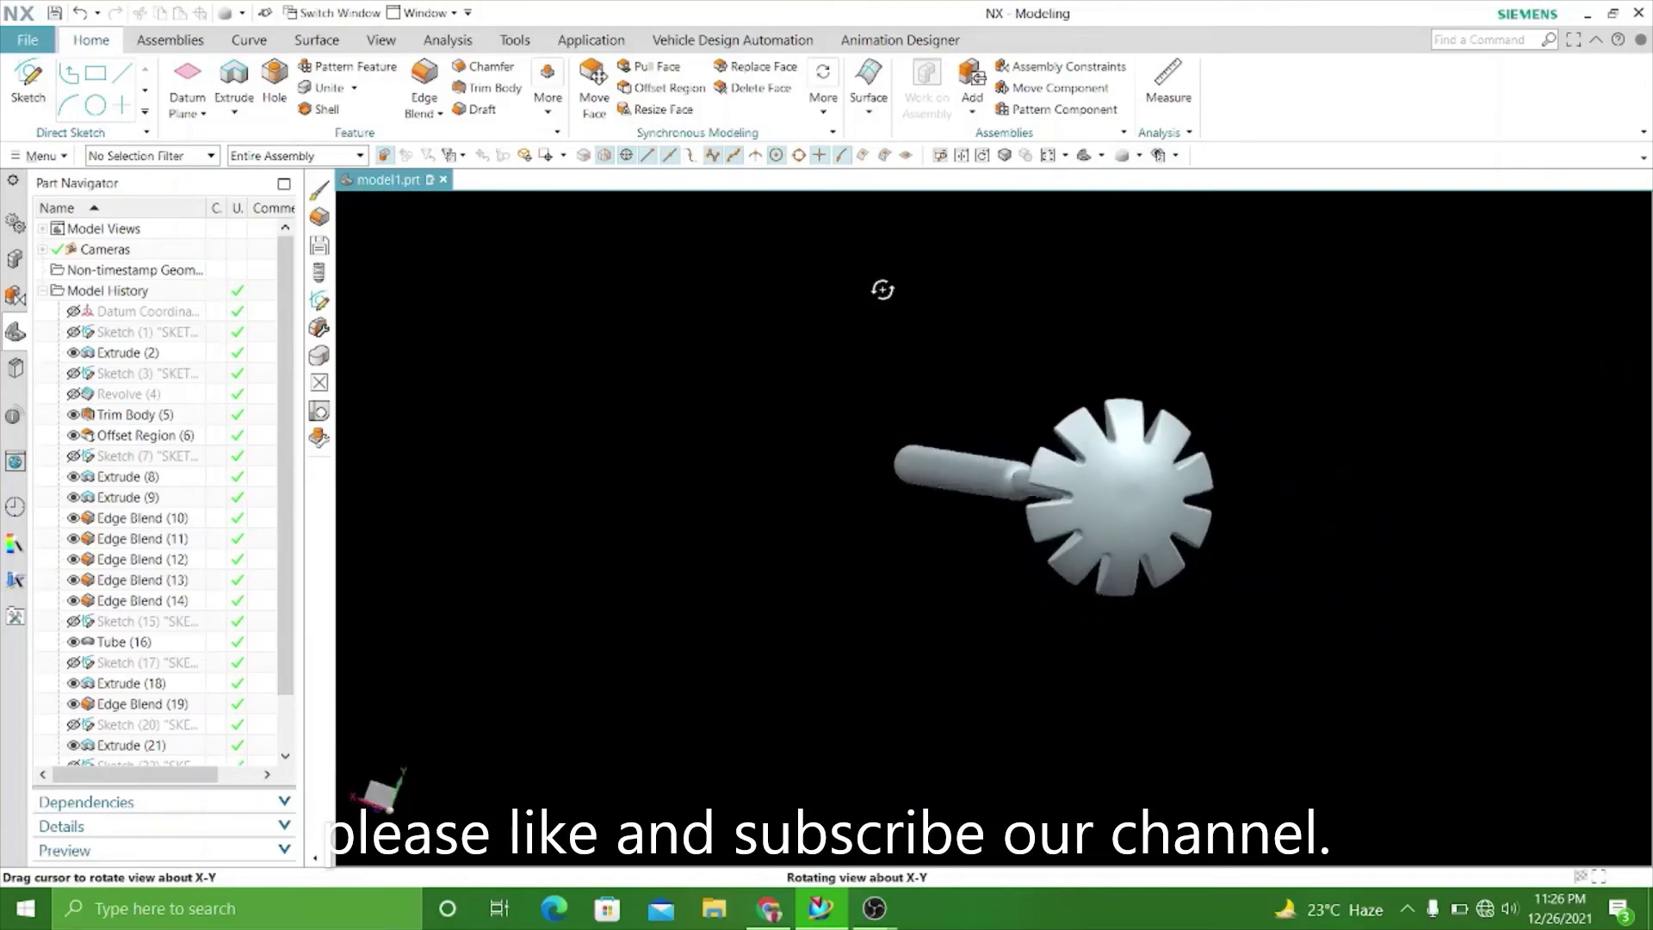
{"action": "scroll", "coordinate": [1250, 465], "scroll_direction": "up", "scroll_amount": 3}
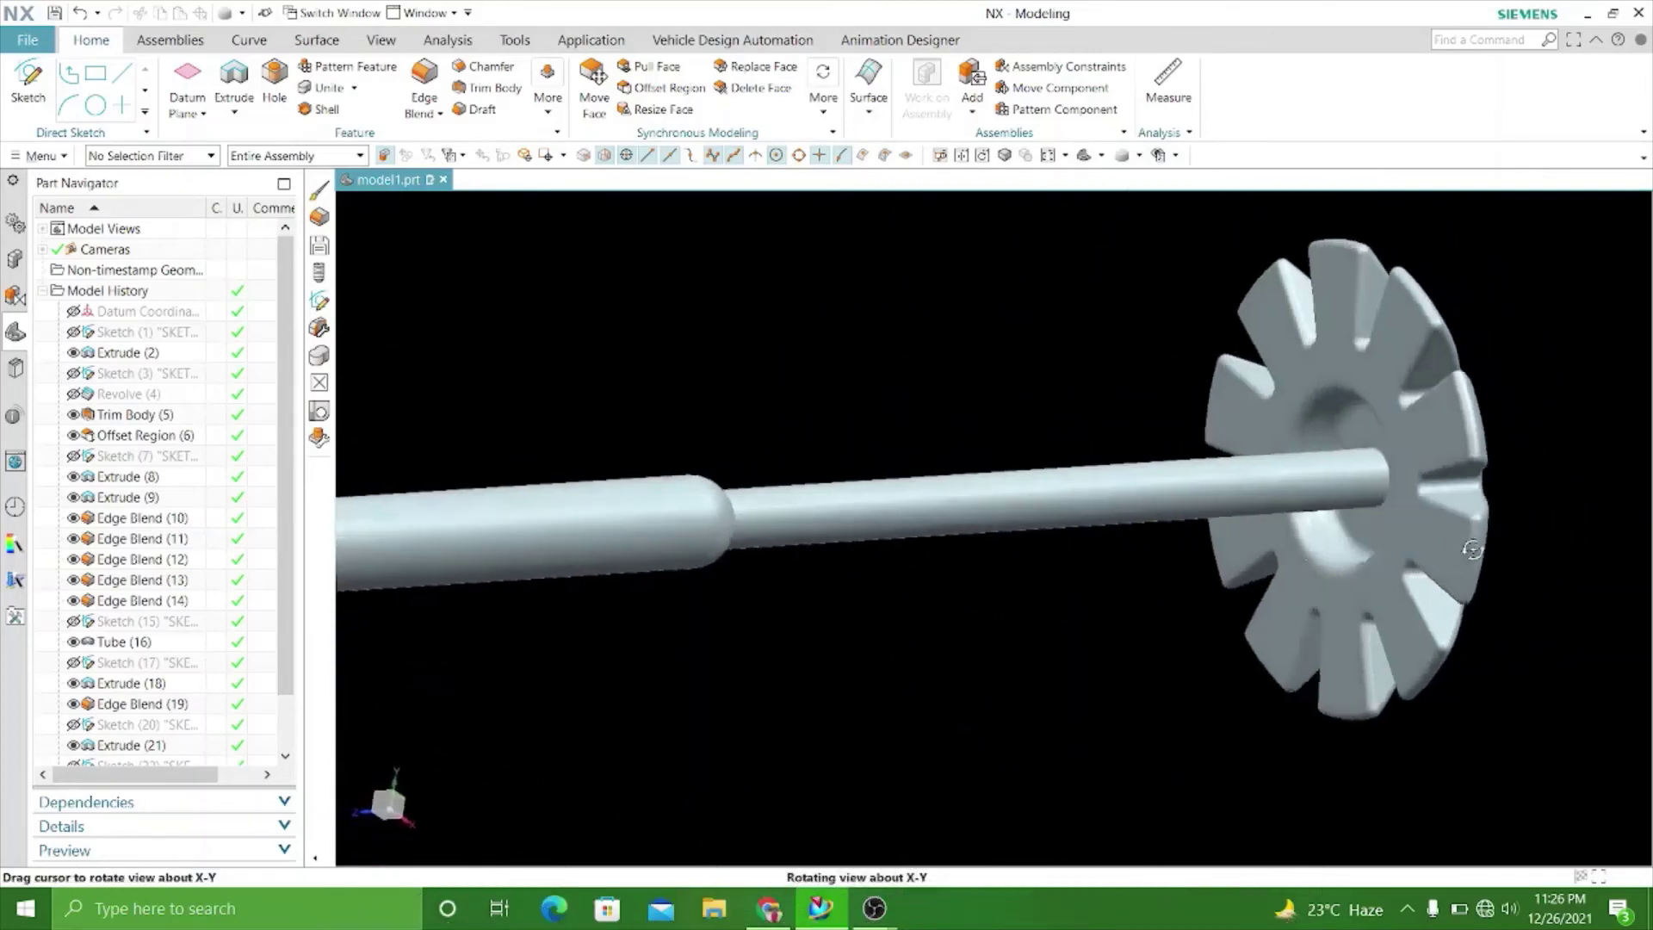
{"action": "mouse_move", "coordinate": [940, 620]}
{"action": "middle_mouse_down"}
{"action": "mouse_move", "coordinate": [963, 656]}
{"action": "mouse_move", "coordinate": [929, 591]}
{"action": "middle_mouse_up"}
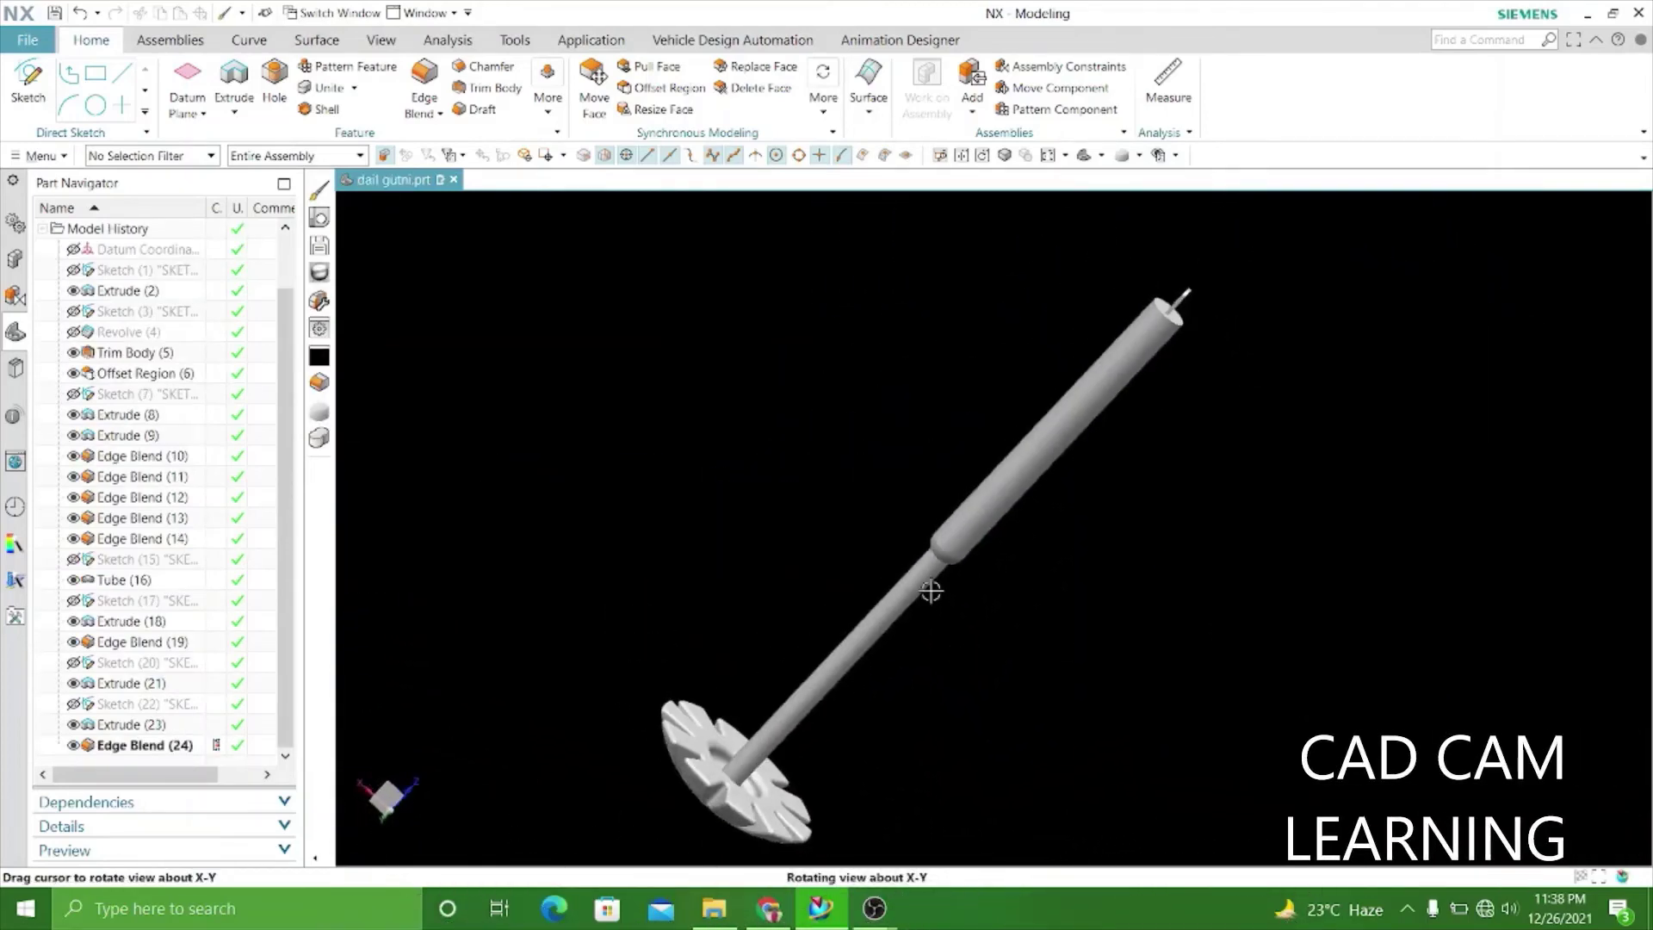
Add ten uniform U-direction isoparametric curves on the wide shaft face.
{"action": "left_click", "coordinate": [248, 40]}
{"action": "left_click", "coordinate": [725, 112]}
{"action": "left_click", "coordinate": [926, 324]}
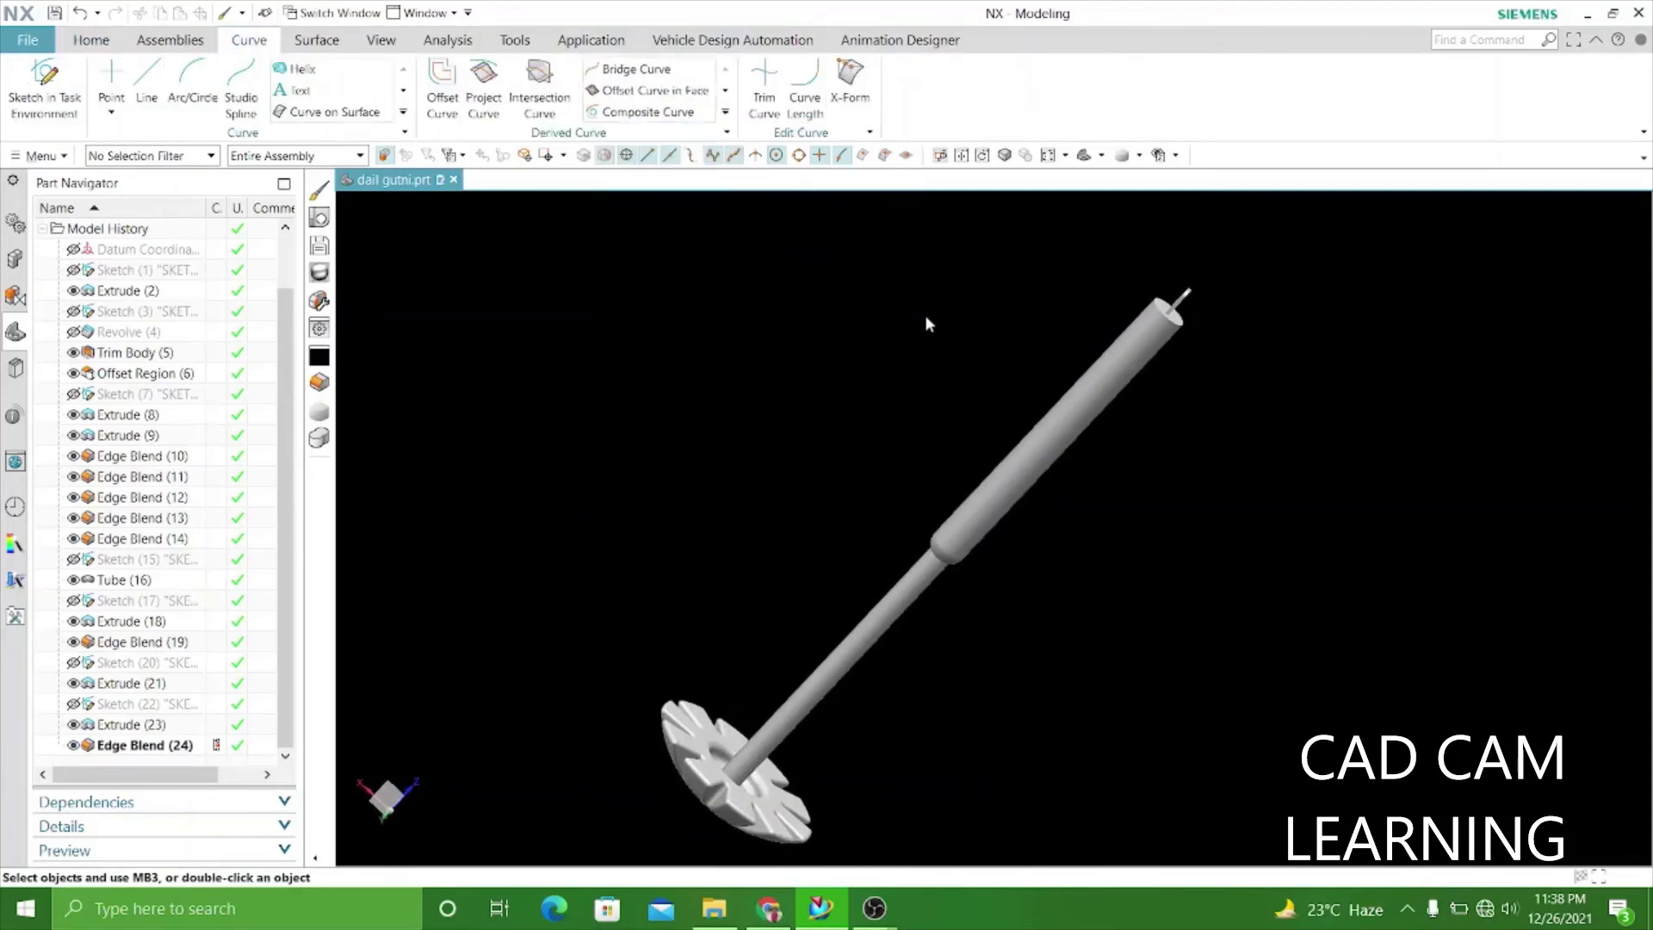
{"action": "left_click", "coordinate": [1051, 417]}
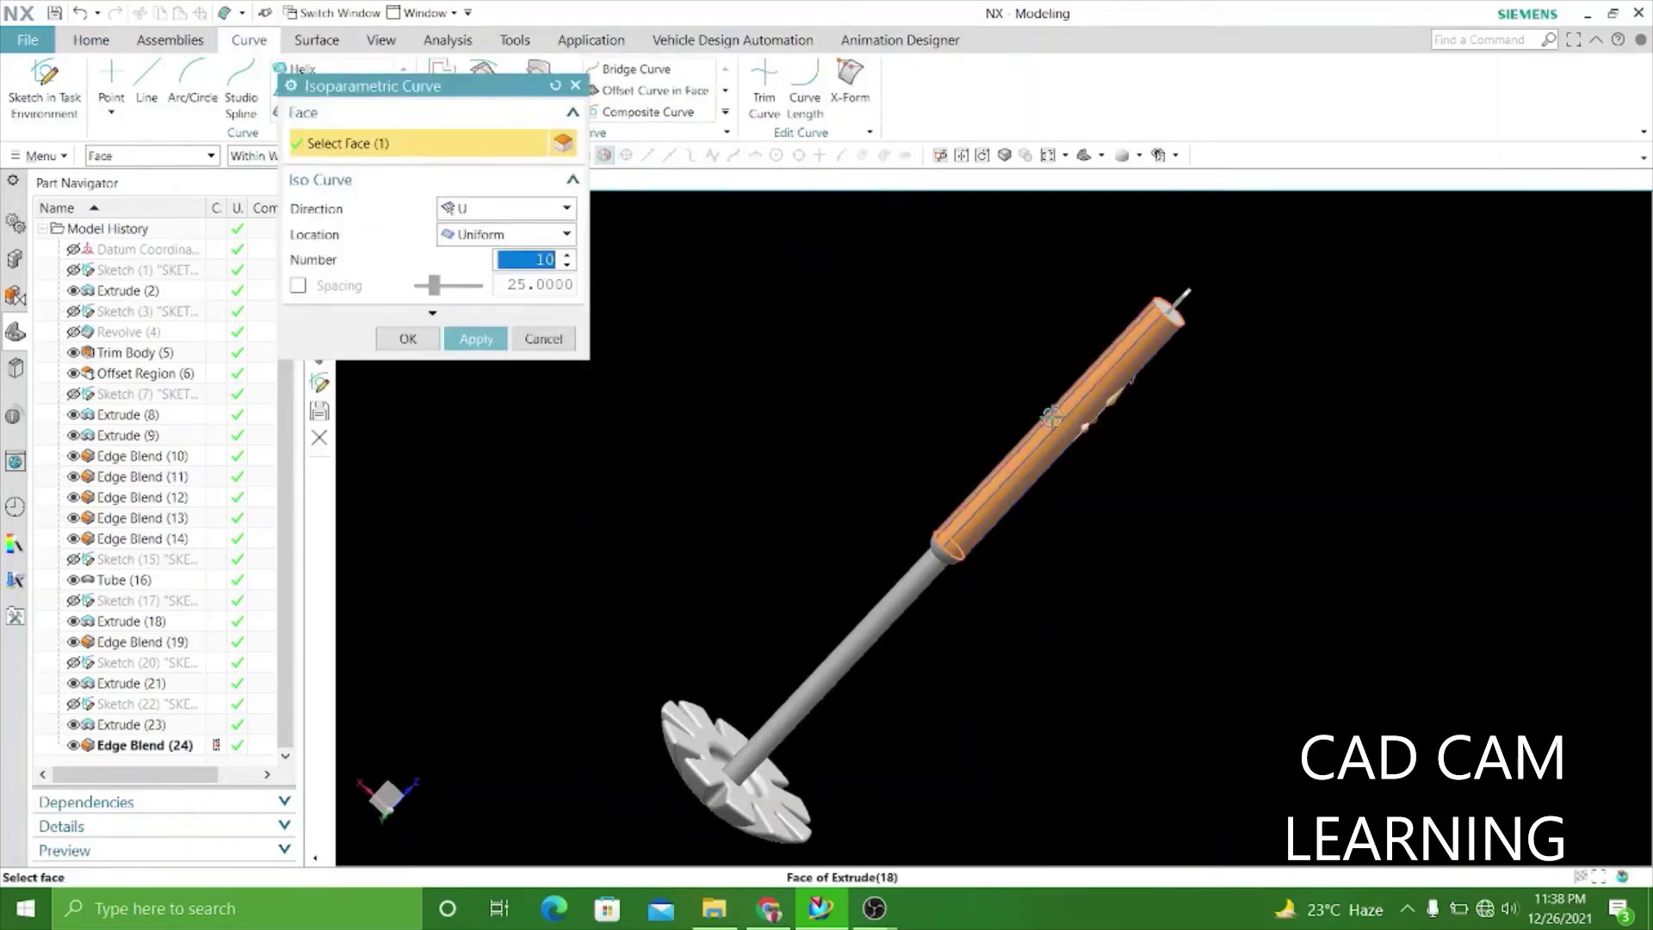
{"action": "middle_click_drag", "start_coordinate": [1122, 548], "coordinate": [1051, 258]}
{"action": "scroll", "coordinate": [1051, 255], "scroll_direction": "up", "scroll_amount": 5}
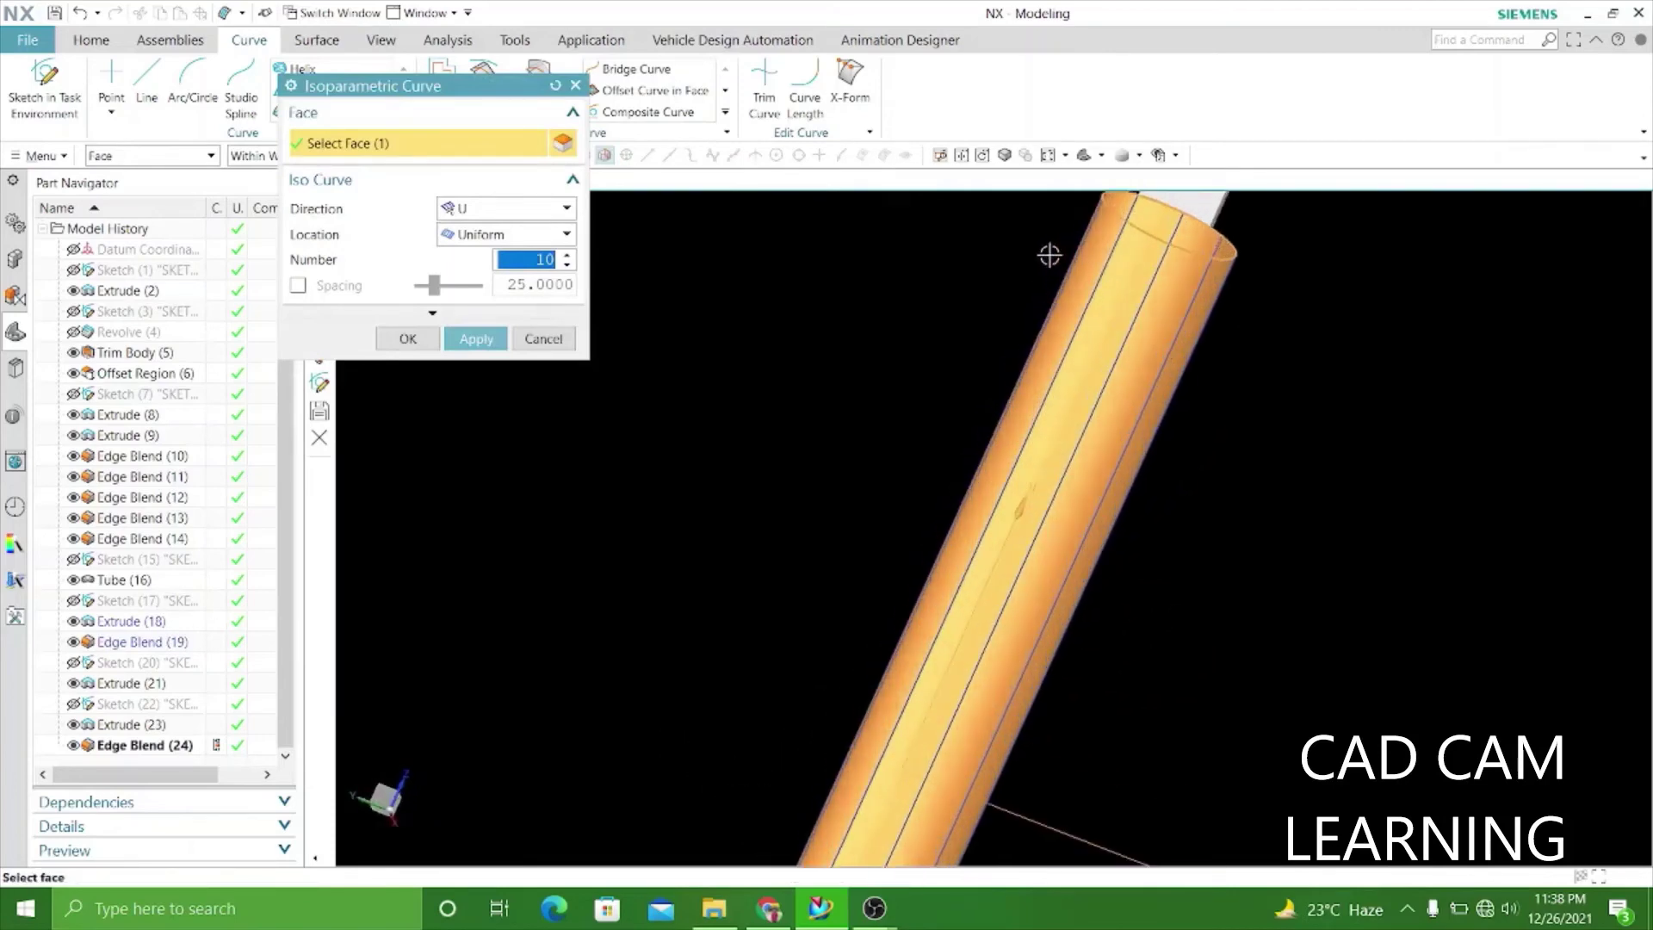
{"action": "scroll", "coordinate": [1058, 278], "scroll_direction": "down", "scroll_amount": 2}
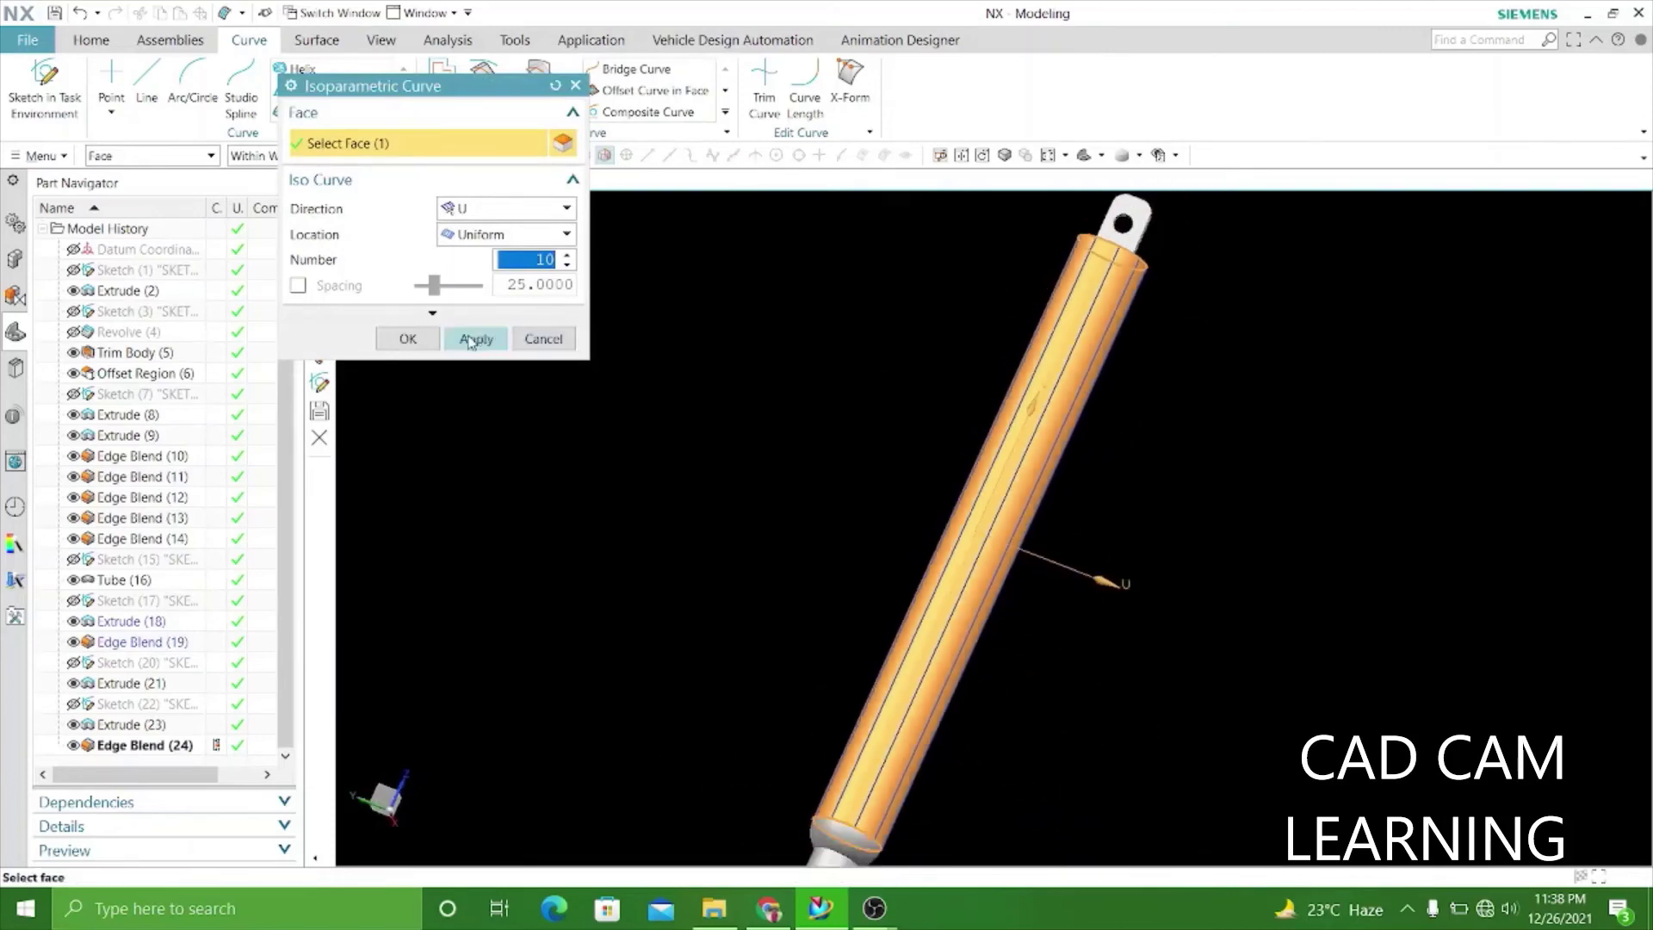
{"action": "left_click", "coordinate": [540, 339]}
Start the Tube command from the Home tab's Surface gallery under More.
{"action": "left_click", "coordinate": [87, 45]}
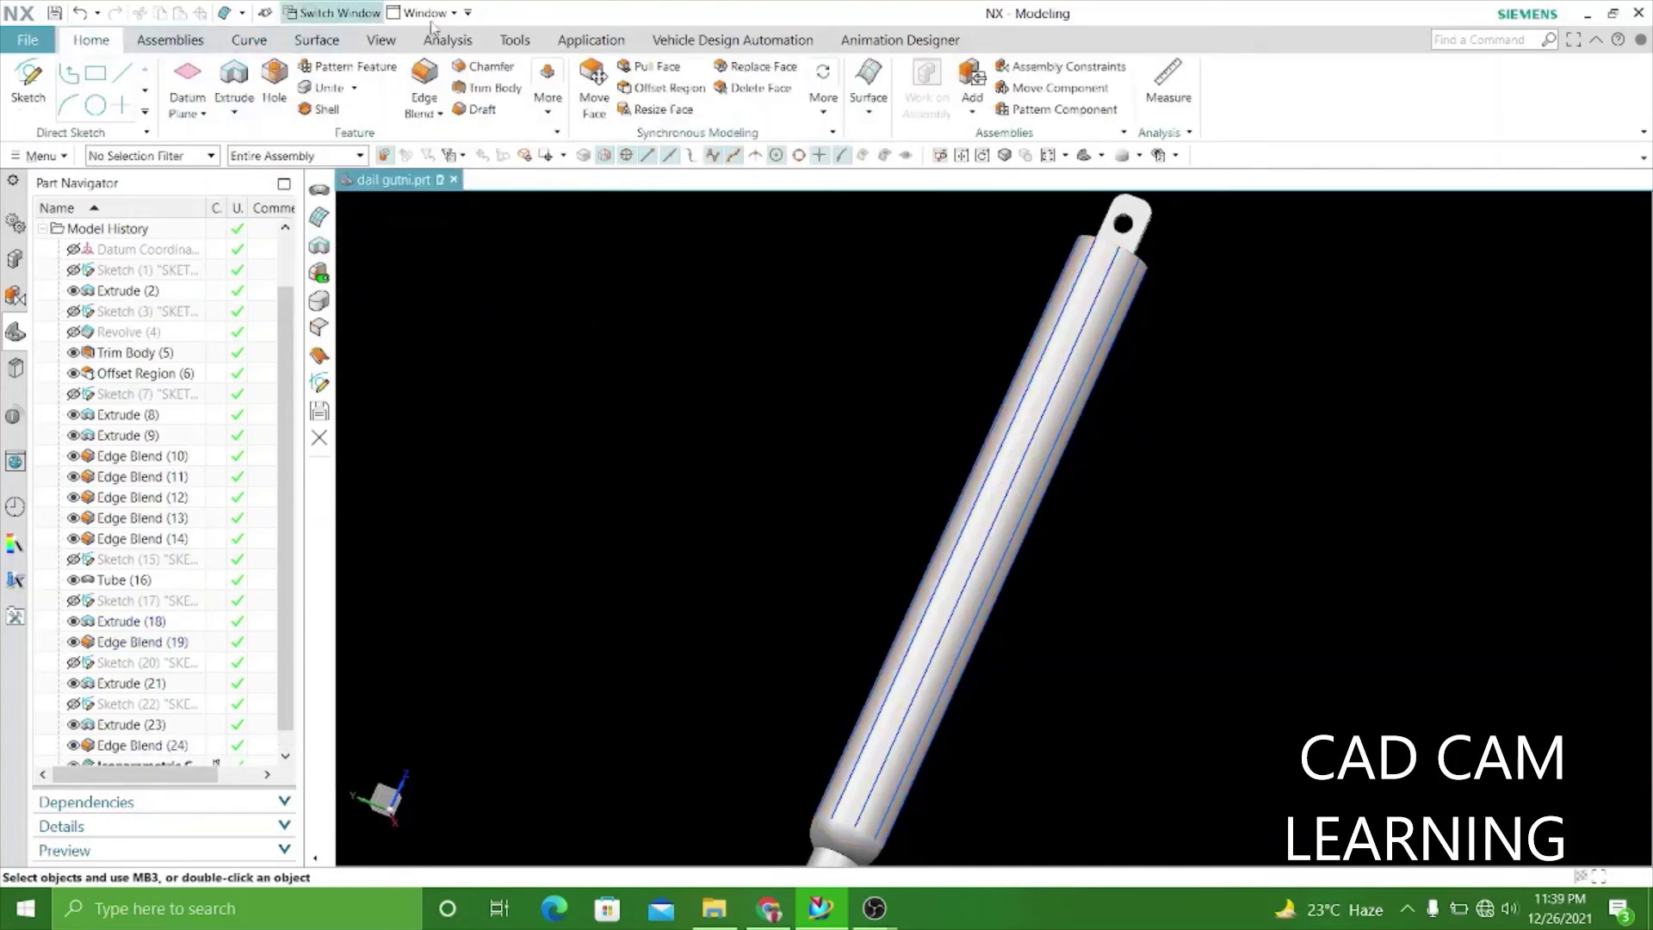
{"action": "left_click", "coordinate": [878, 117]}
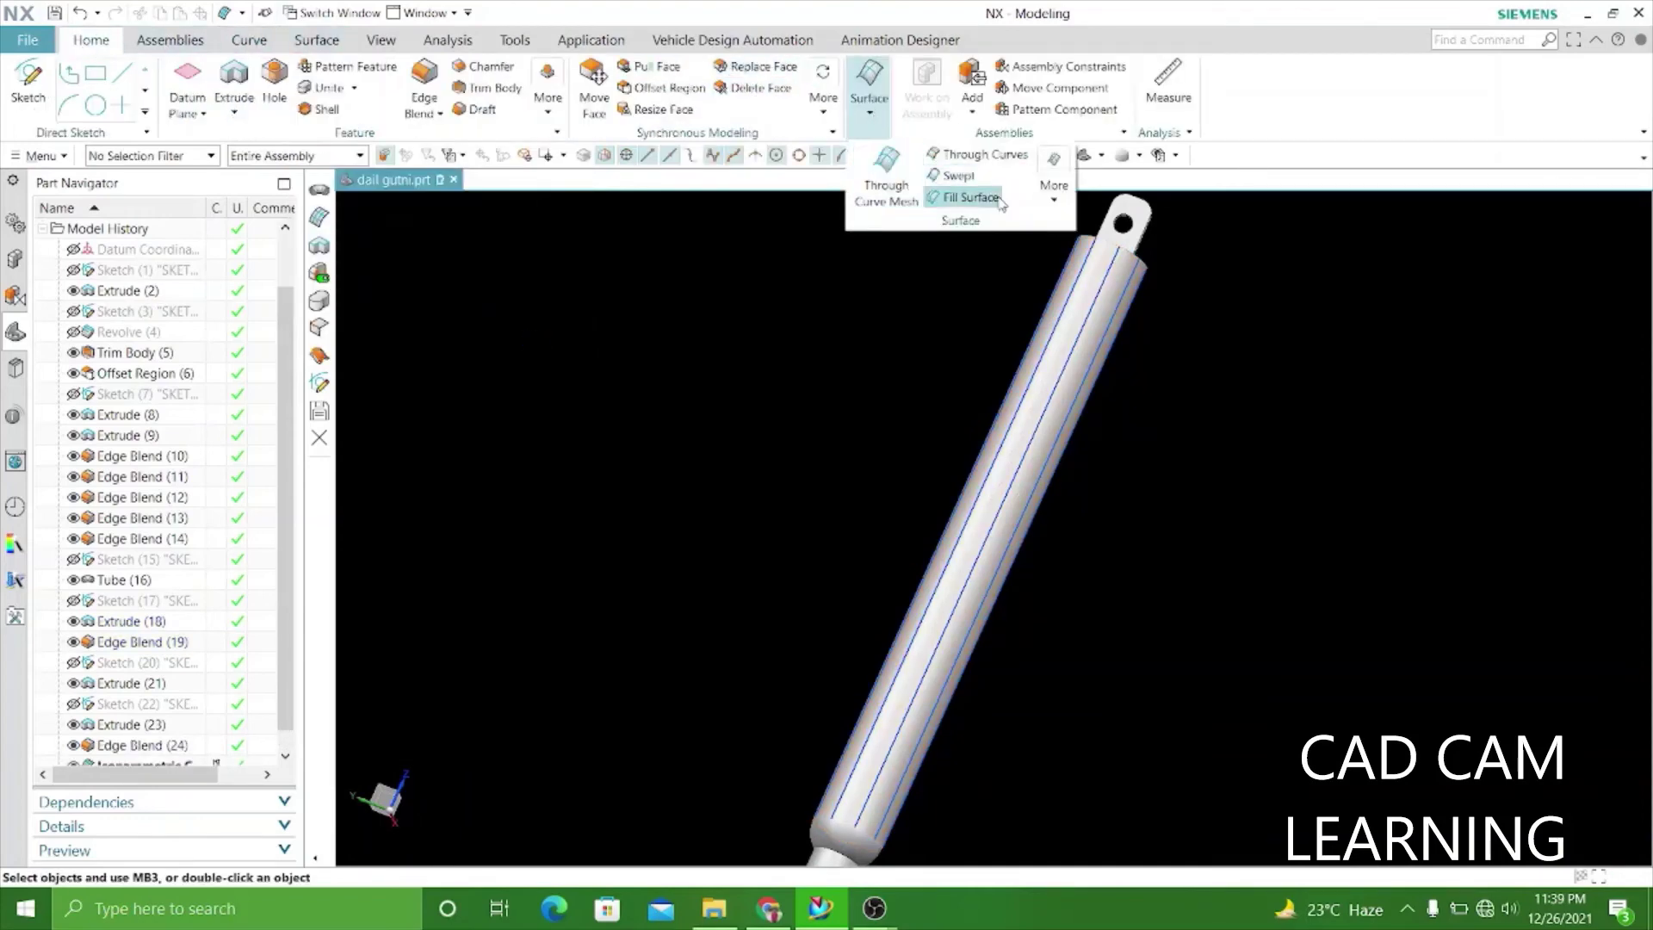
{"action": "left_click", "coordinate": [1052, 202]}
{"action": "left_click", "coordinate": [1186, 268]}
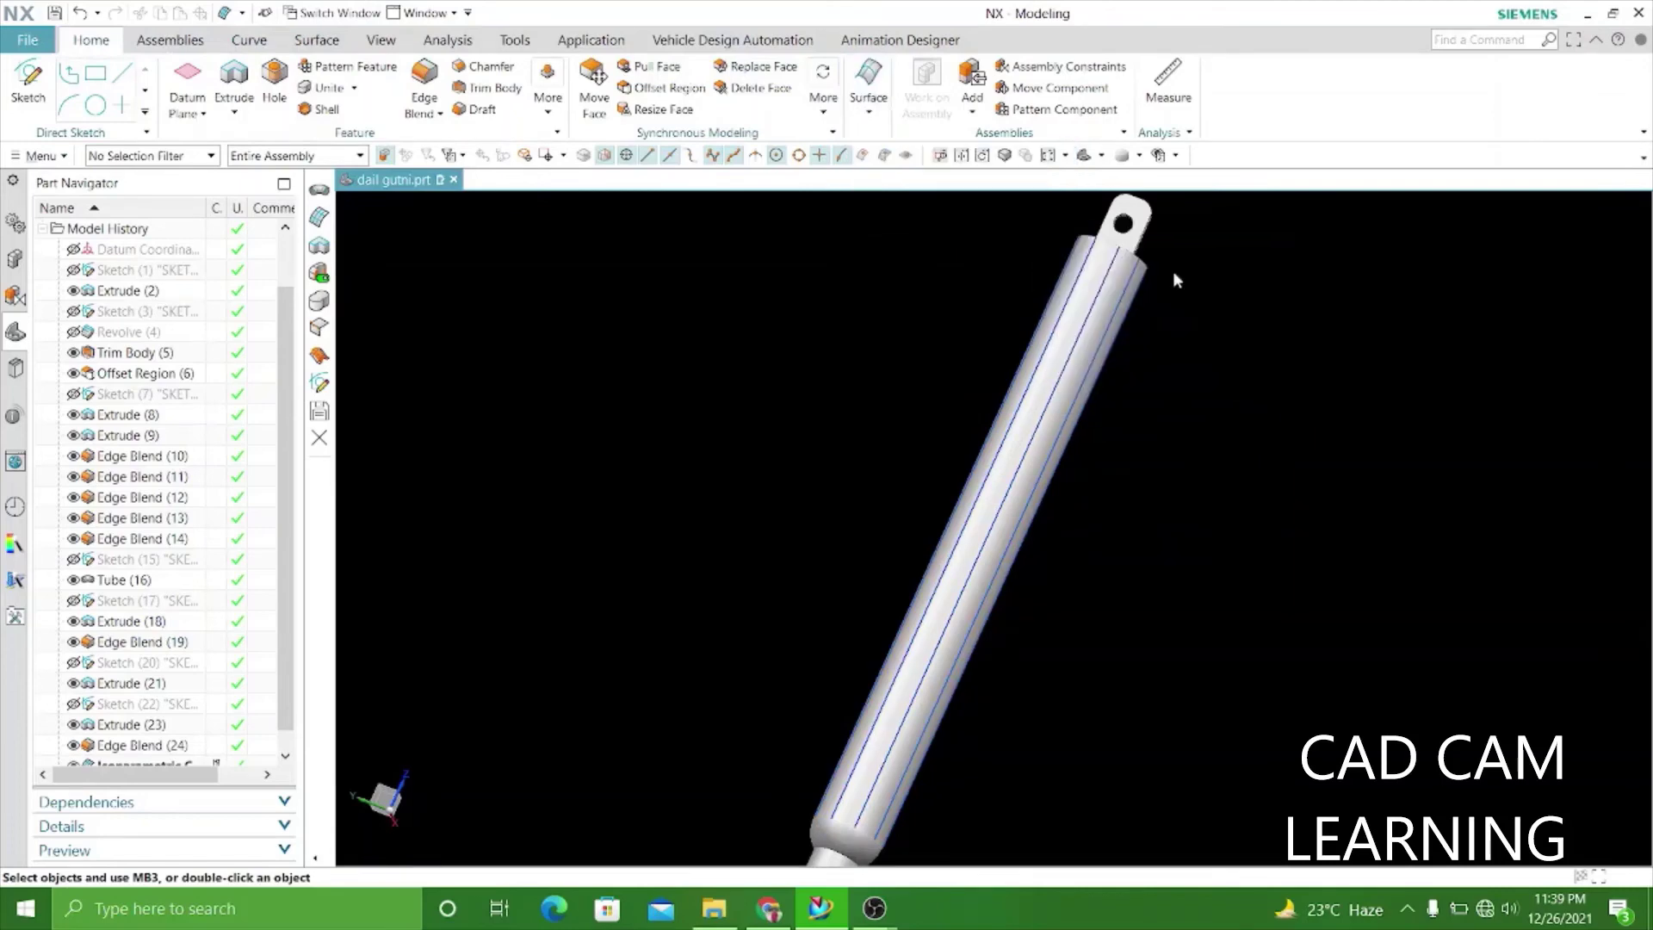
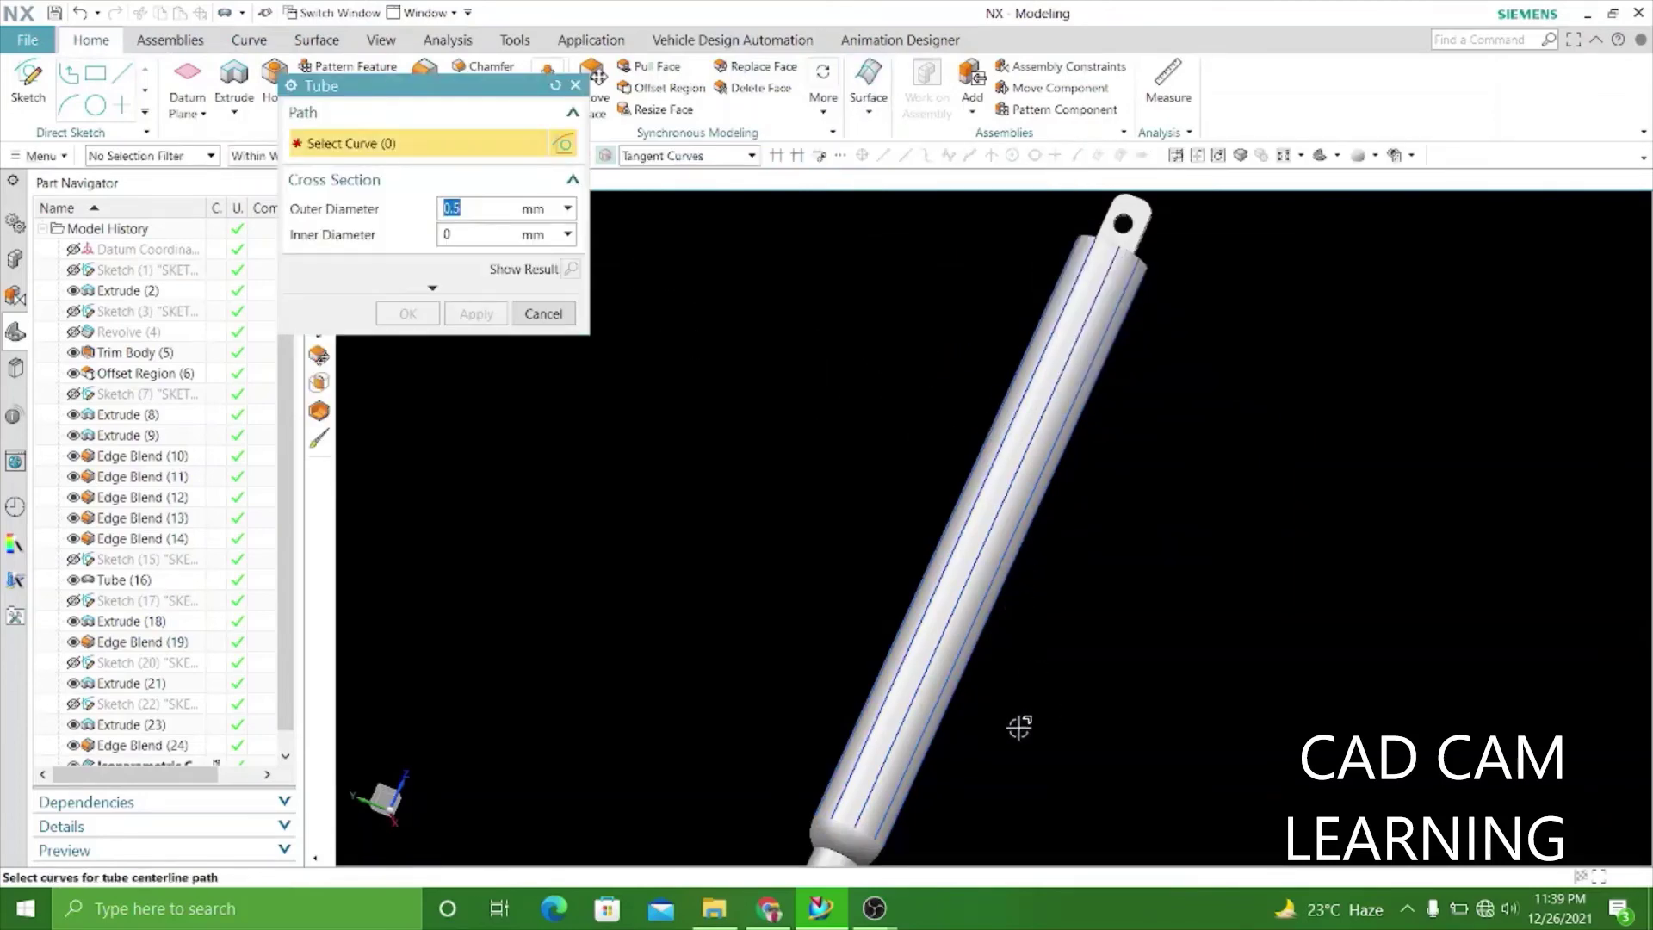
Add the first 0.5 mm tube ribs along lengthwise isoparametric lines of the handle.
{"action": "scroll", "coordinate": [1018, 728], "scroll_direction": "up", "scroll_amount": 3}
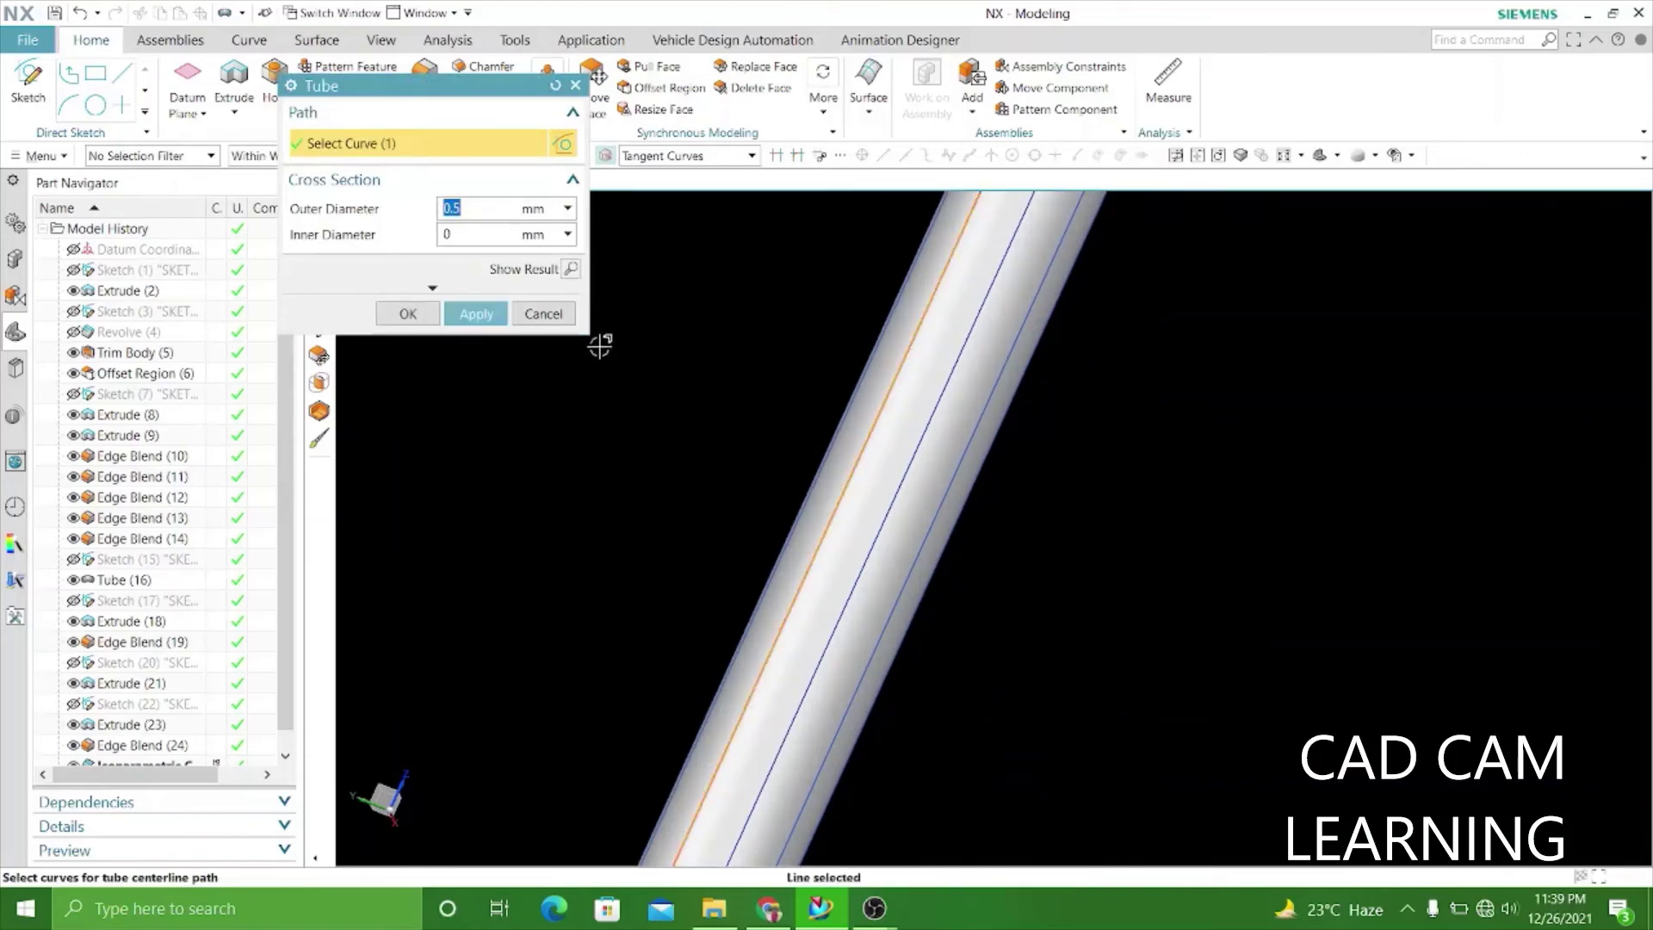
{"action": "left_click", "coordinate": [569, 270]}
{"action": "mouse_move", "coordinate": [766, 493]}
{"action": "middle_mouse_down"}
{"action": "mouse_move", "coordinate": [689, 421]}
{"action": "mouse_move", "coordinate": [727, 452]}
{"action": "middle_mouse_up"}
{"action": "left_click", "coordinate": [465, 316]}
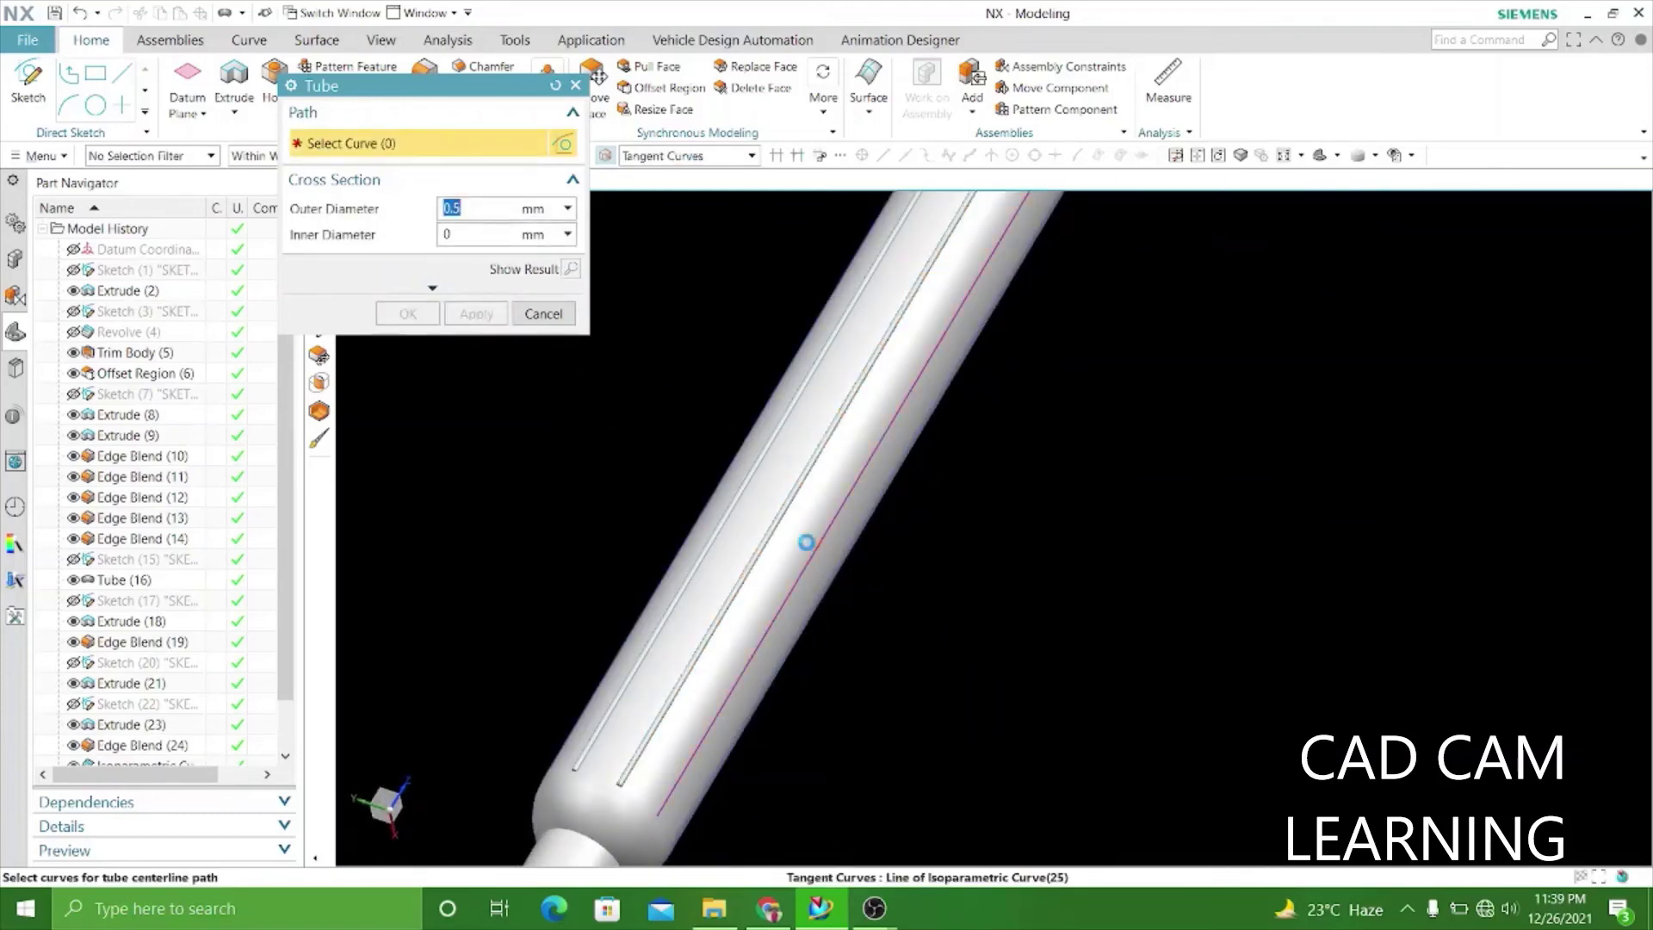
{"action": "scroll", "coordinate": [977, 608], "scroll_direction": "down", "scroll_amount": 2}
{"action": "scroll", "coordinate": [977, 609], "scroll_direction": "down", "scroll_amount": 2}
{"action": "middle_click_drag", "start_coordinate": [959, 577], "coordinate": [921, 551]}
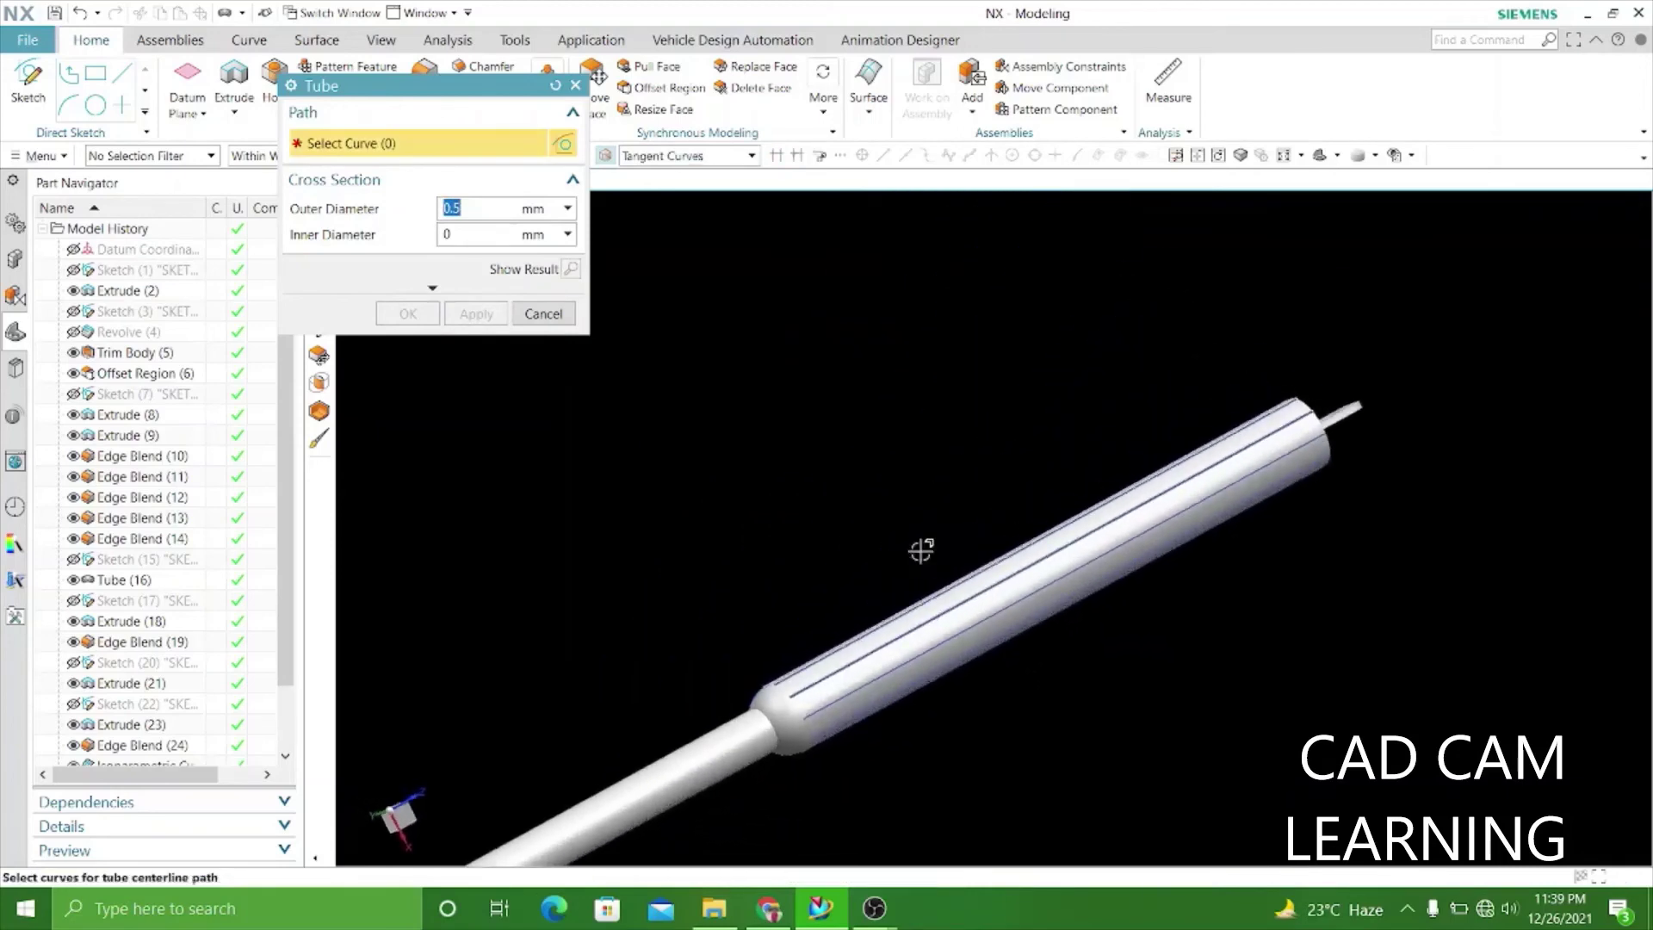
{"action": "middle_click_drag", "start_coordinate": [1435, 471], "coordinate": [847, 383]}
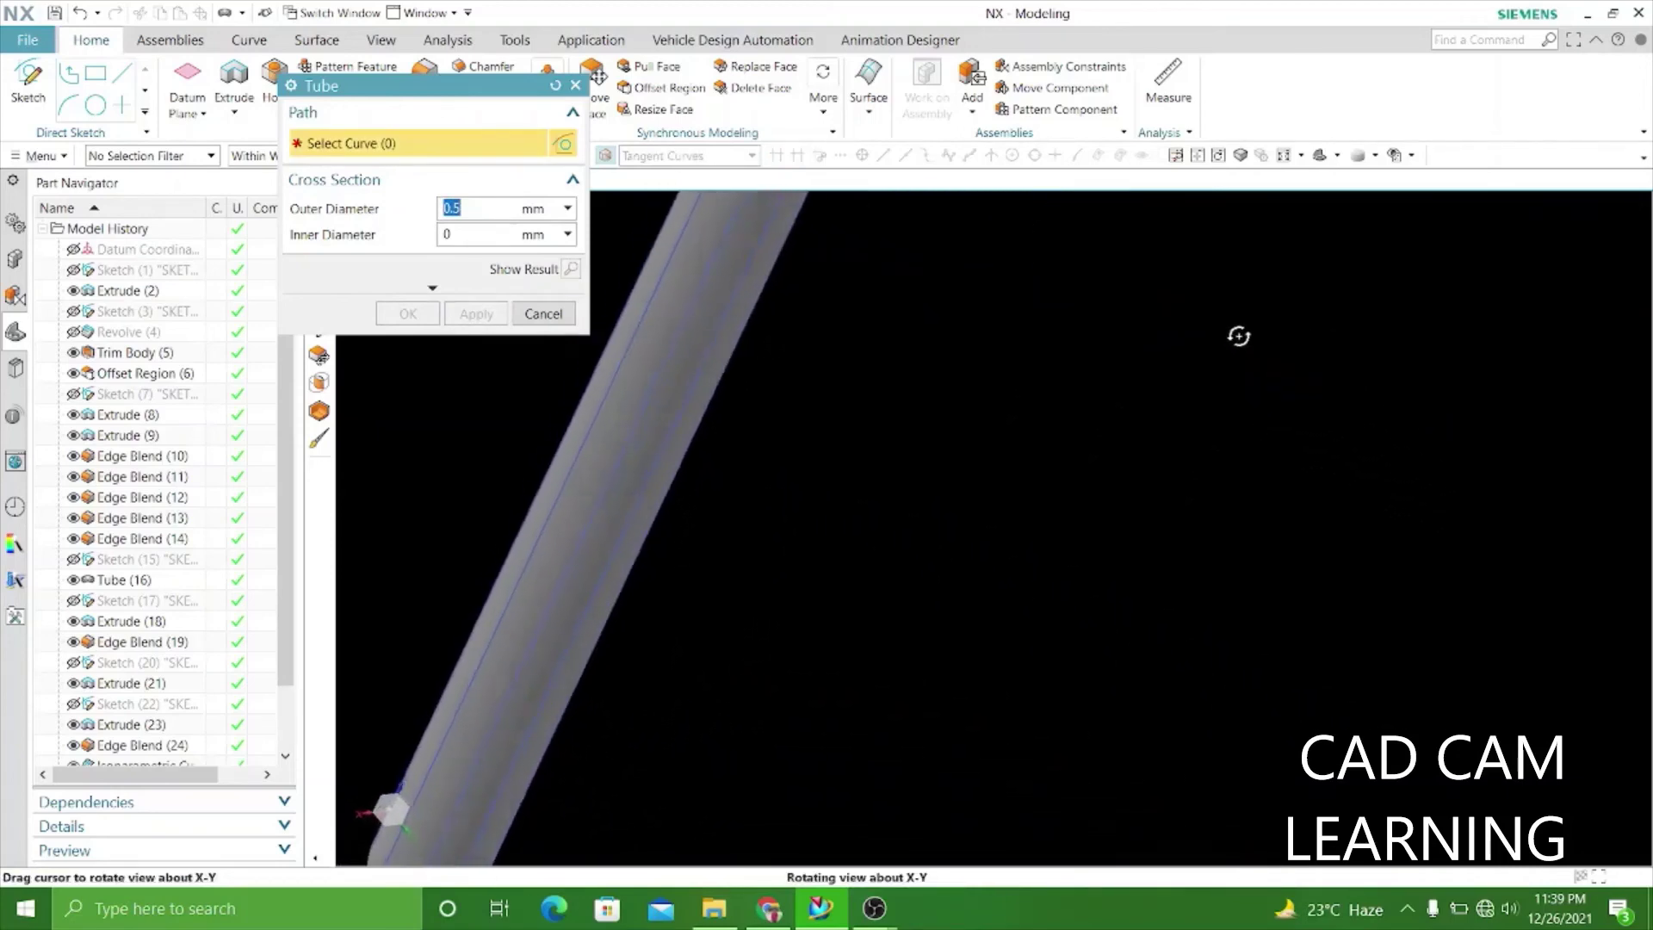
{"action": "scroll", "coordinate": [611, 329], "scroll_direction": "up", "scroll_amount": 2}
{"action": "scroll", "coordinate": [627, 332], "scroll_direction": "up", "scroll_amount": 2}
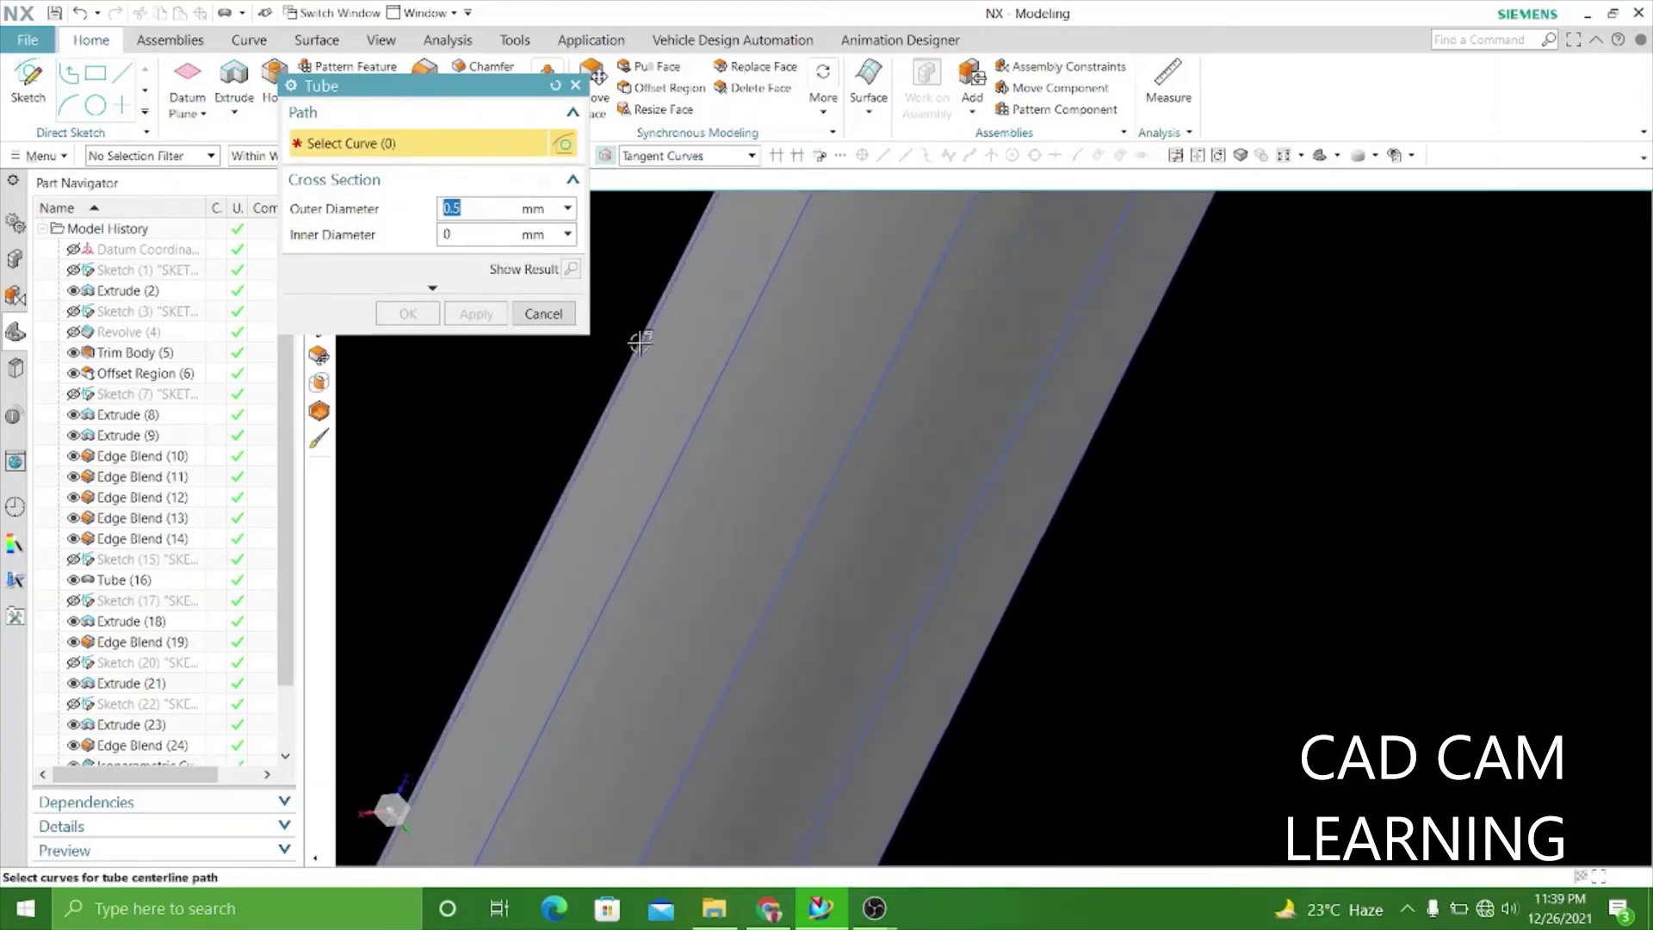
{"action": "left_click", "coordinate": [472, 317]}
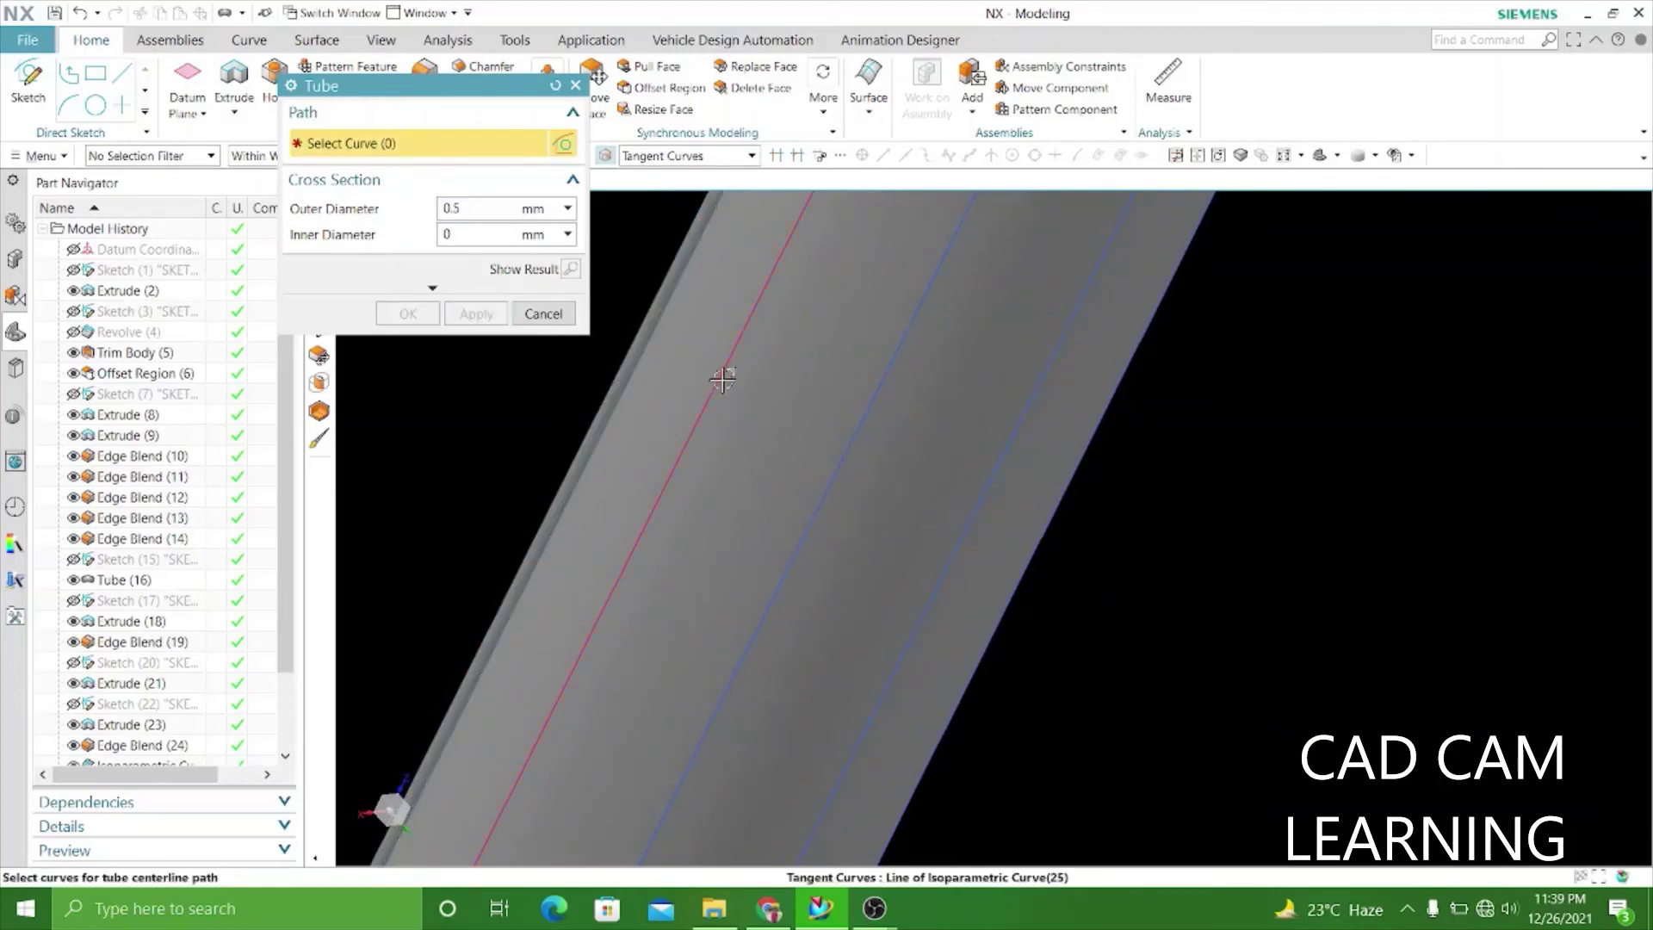
Add more 0.5 mm tube ribs along the next handle lines.
{"action": "left_click", "coordinate": [722, 379]}
{"action": "left_click", "coordinate": [474, 314]}
{"action": "left_click", "coordinate": [866, 412]}
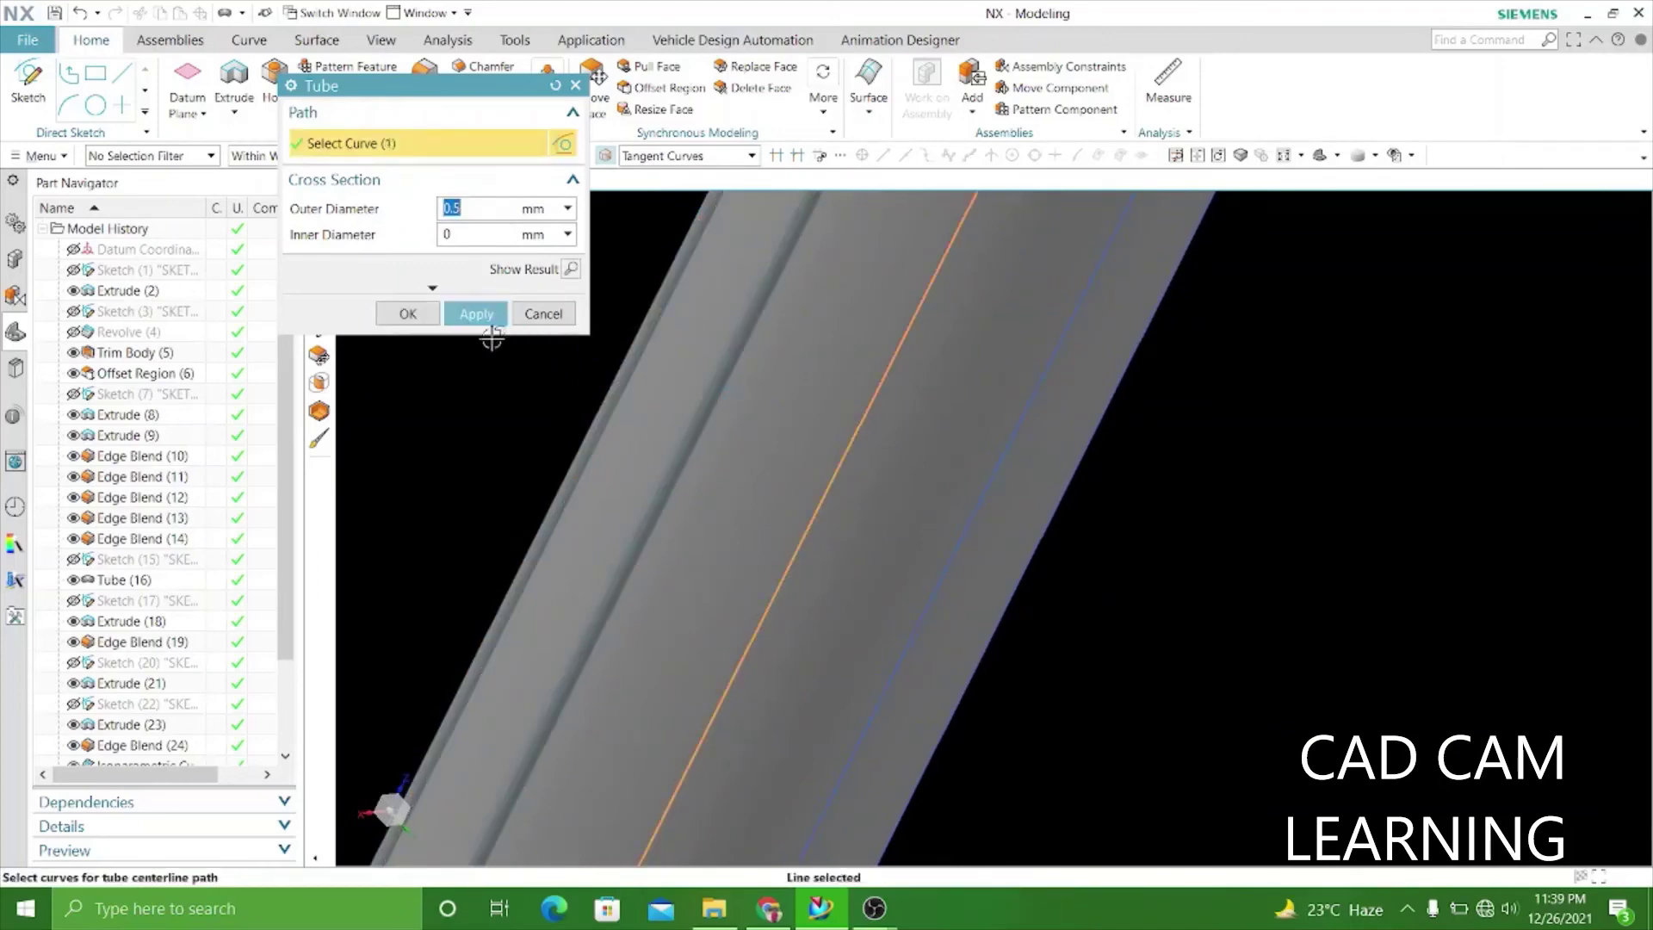
{"action": "left_click", "coordinate": [476, 313]}
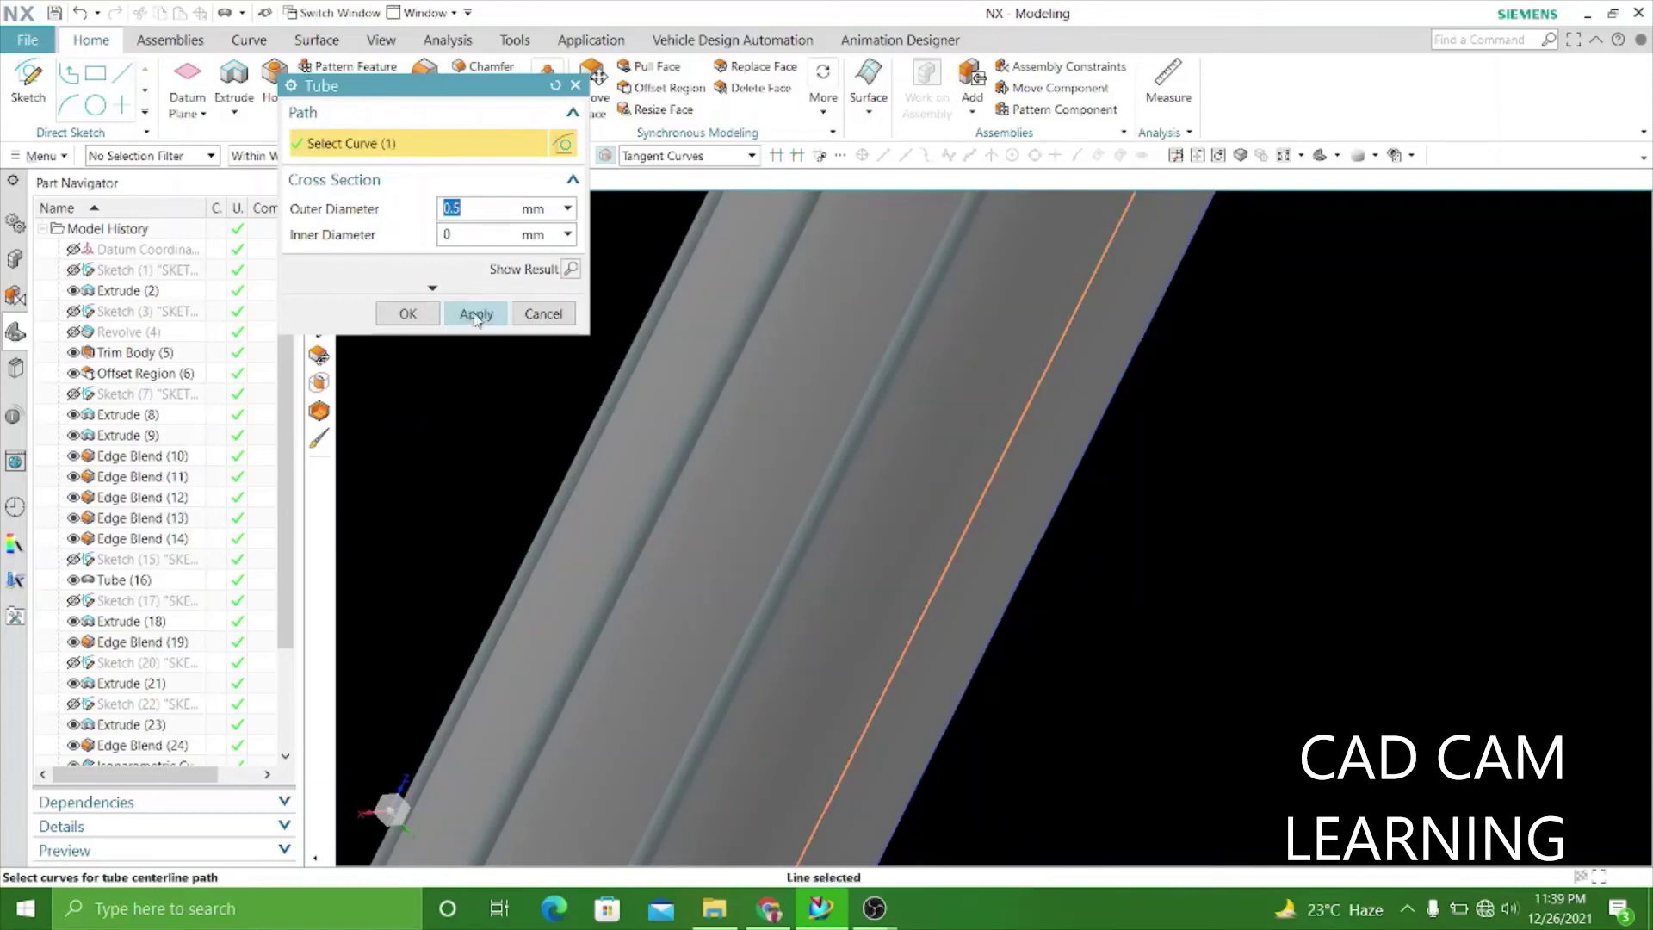
{"action": "left_click", "coordinate": [476, 315]}
{"action": "left_click", "coordinate": [1040, 542]}
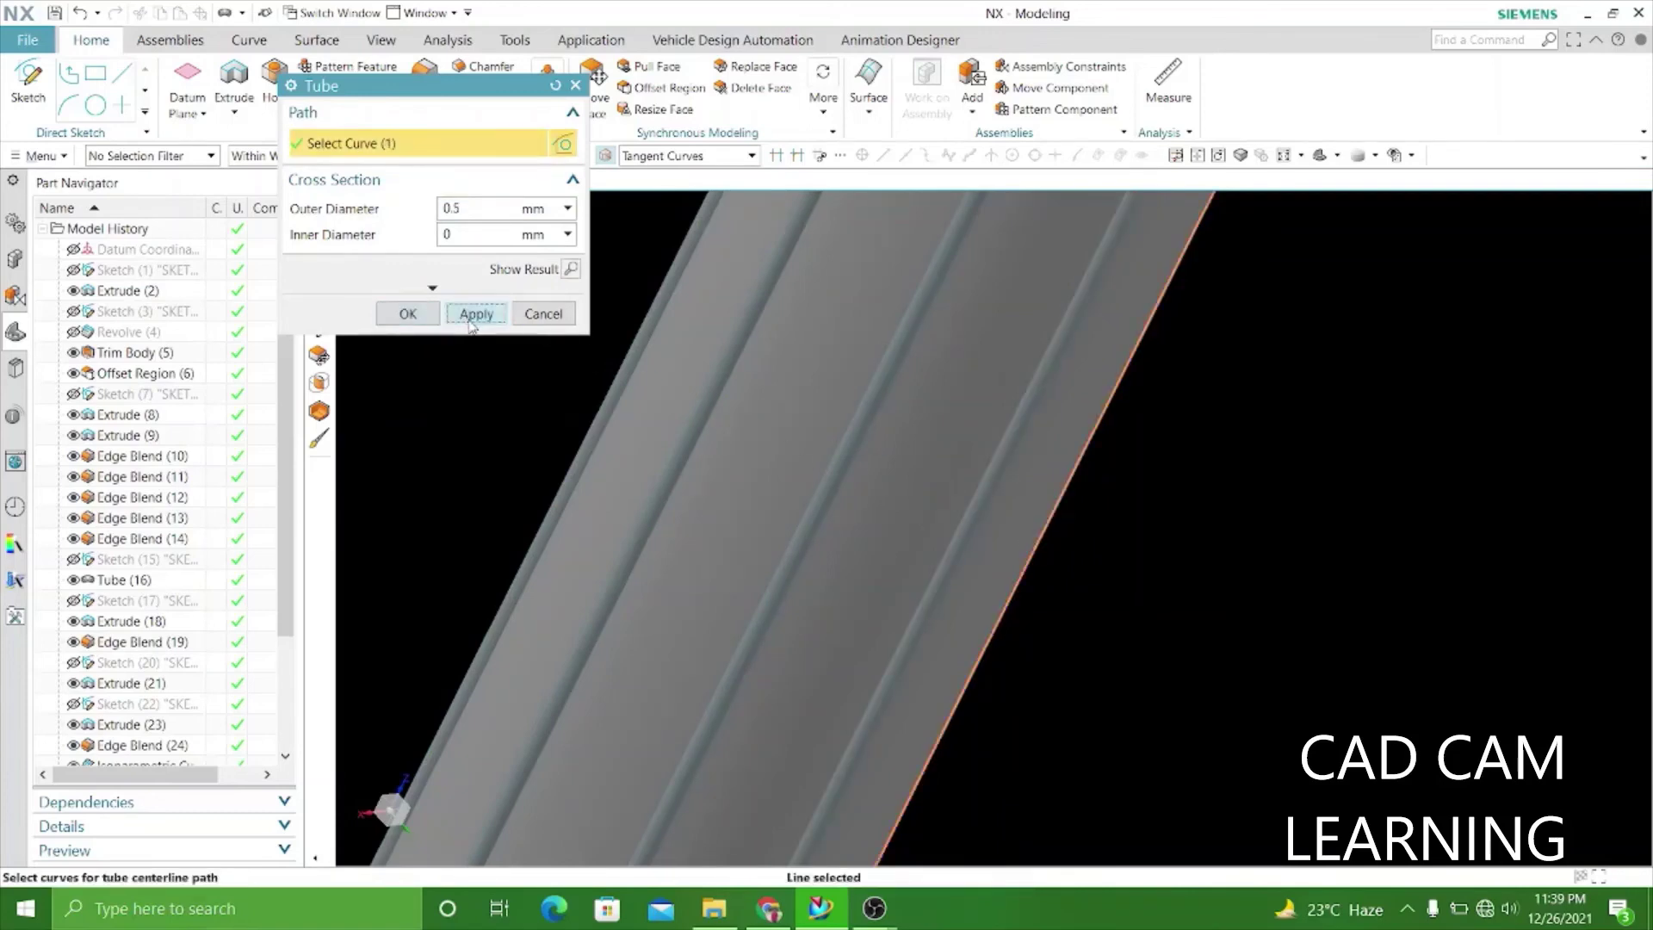
{"action": "left_click", "coordinate": [473, 315]}
Add a final tube rib on a remaining handle line and close the Tube dialog.
{"action": "mouse_move", "coordinate": [1155, 601]}
{"action": "middle_mouse_down"}
{"action": "mouse_move", "coordinate": [1040, 520]}
{"action": "mouse_move", "coordinate": [844, 454]}
{"action": "middle_mouse_up"}
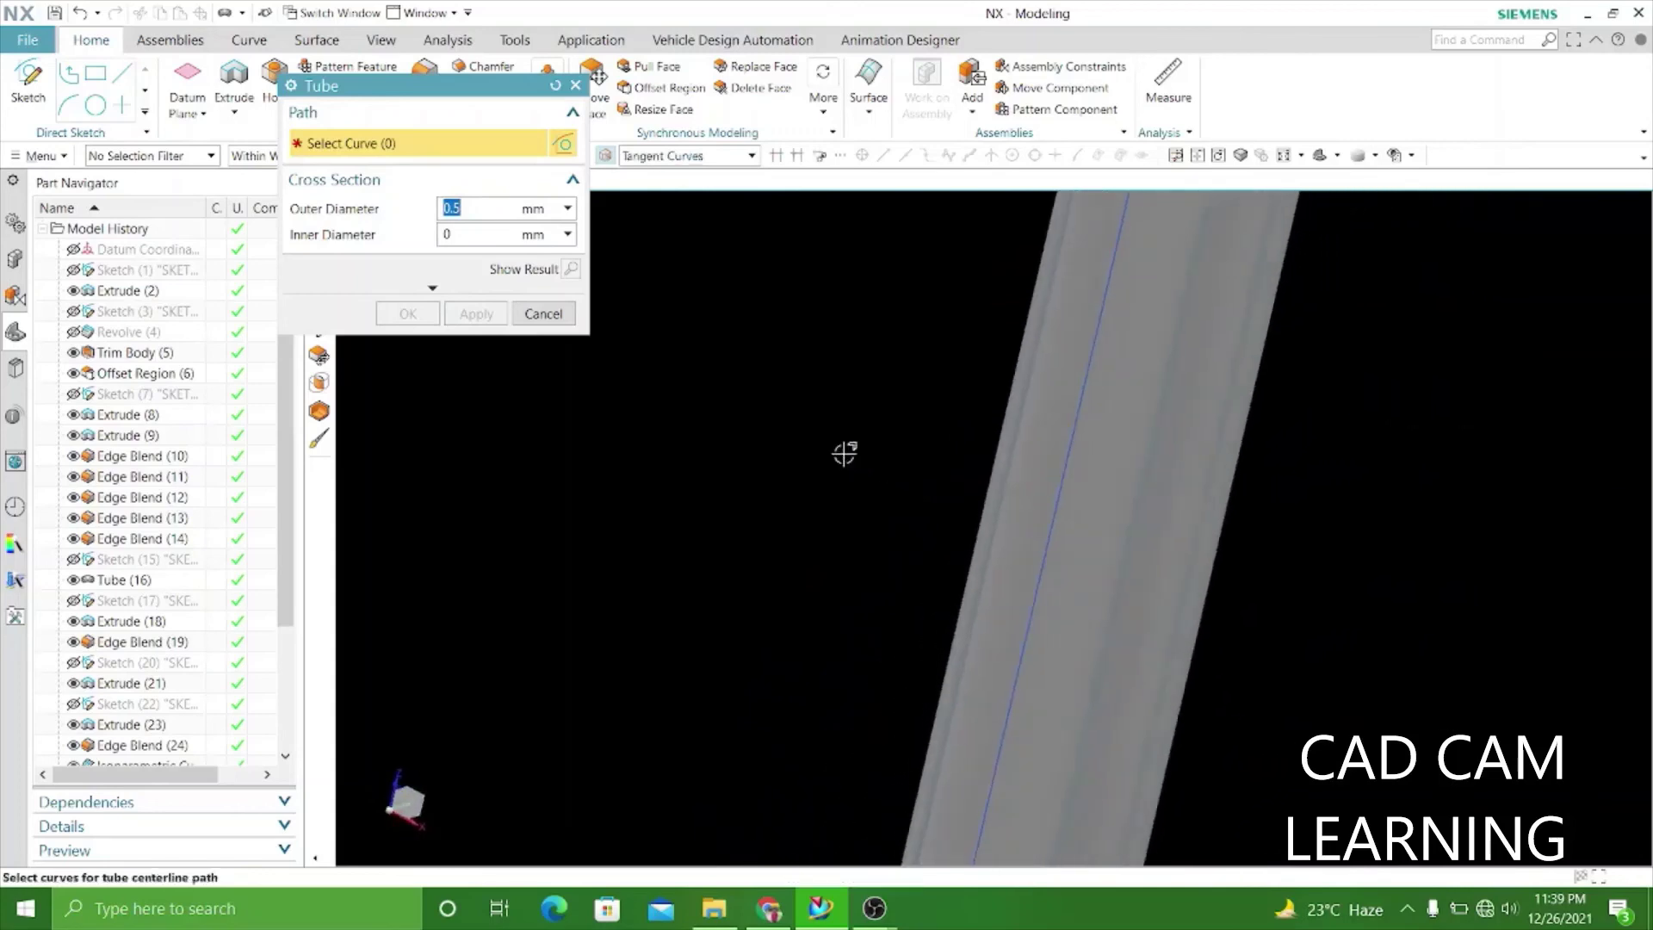
{"action": "left_click", "coordinate": [1062, 514]}
{"action": "left_click", "coordinate": [471, 325]}
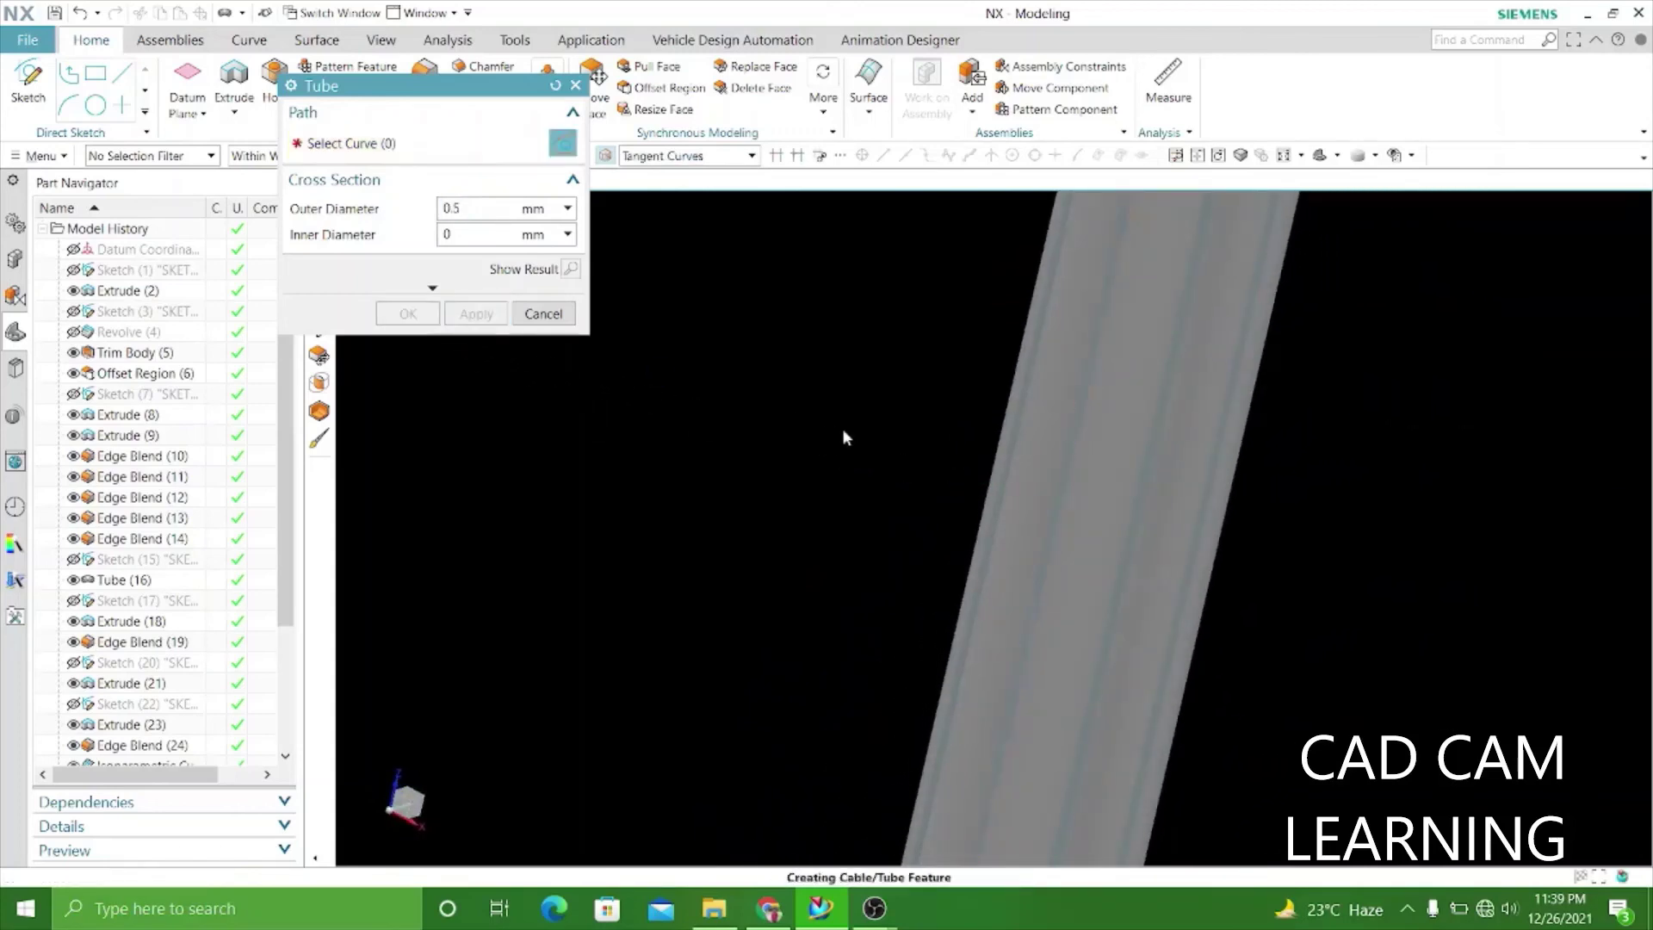
{"action": "scroll", "coordinate": [835, 456], "scroll_direction": "down", "scroll_amount": 2}
{"action": "scroll", "coordinate": [817, 482], "scroll_direction": "down", "scroll_amount": 3}
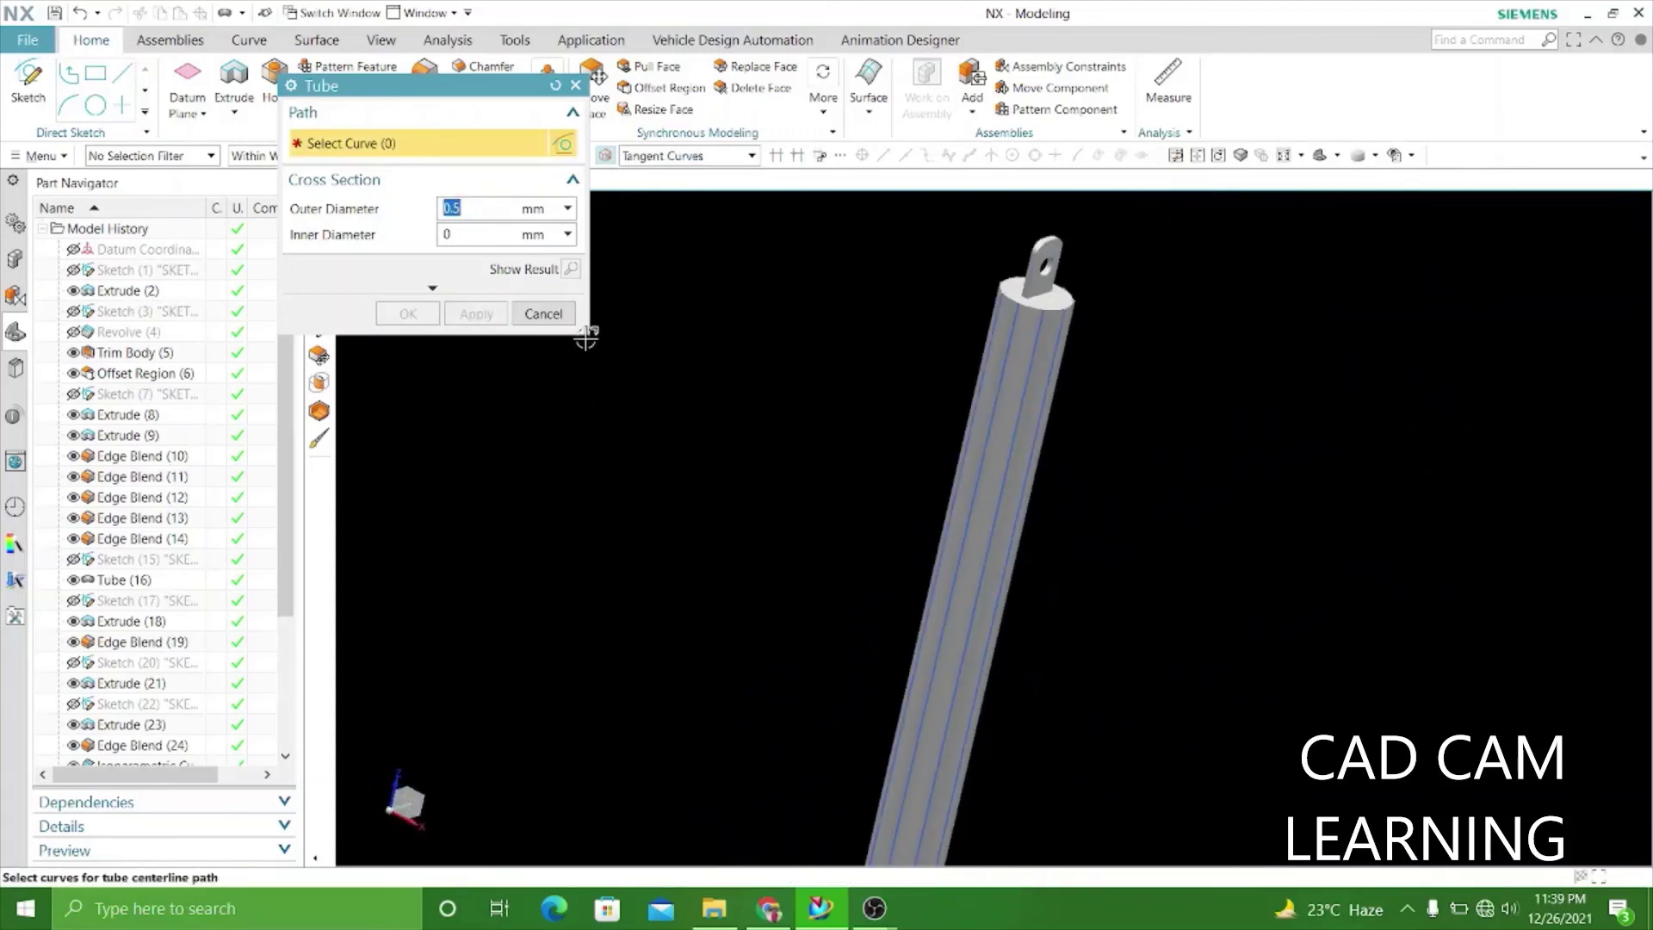
{"action": "left_click", "coordinate": [548, 323]}
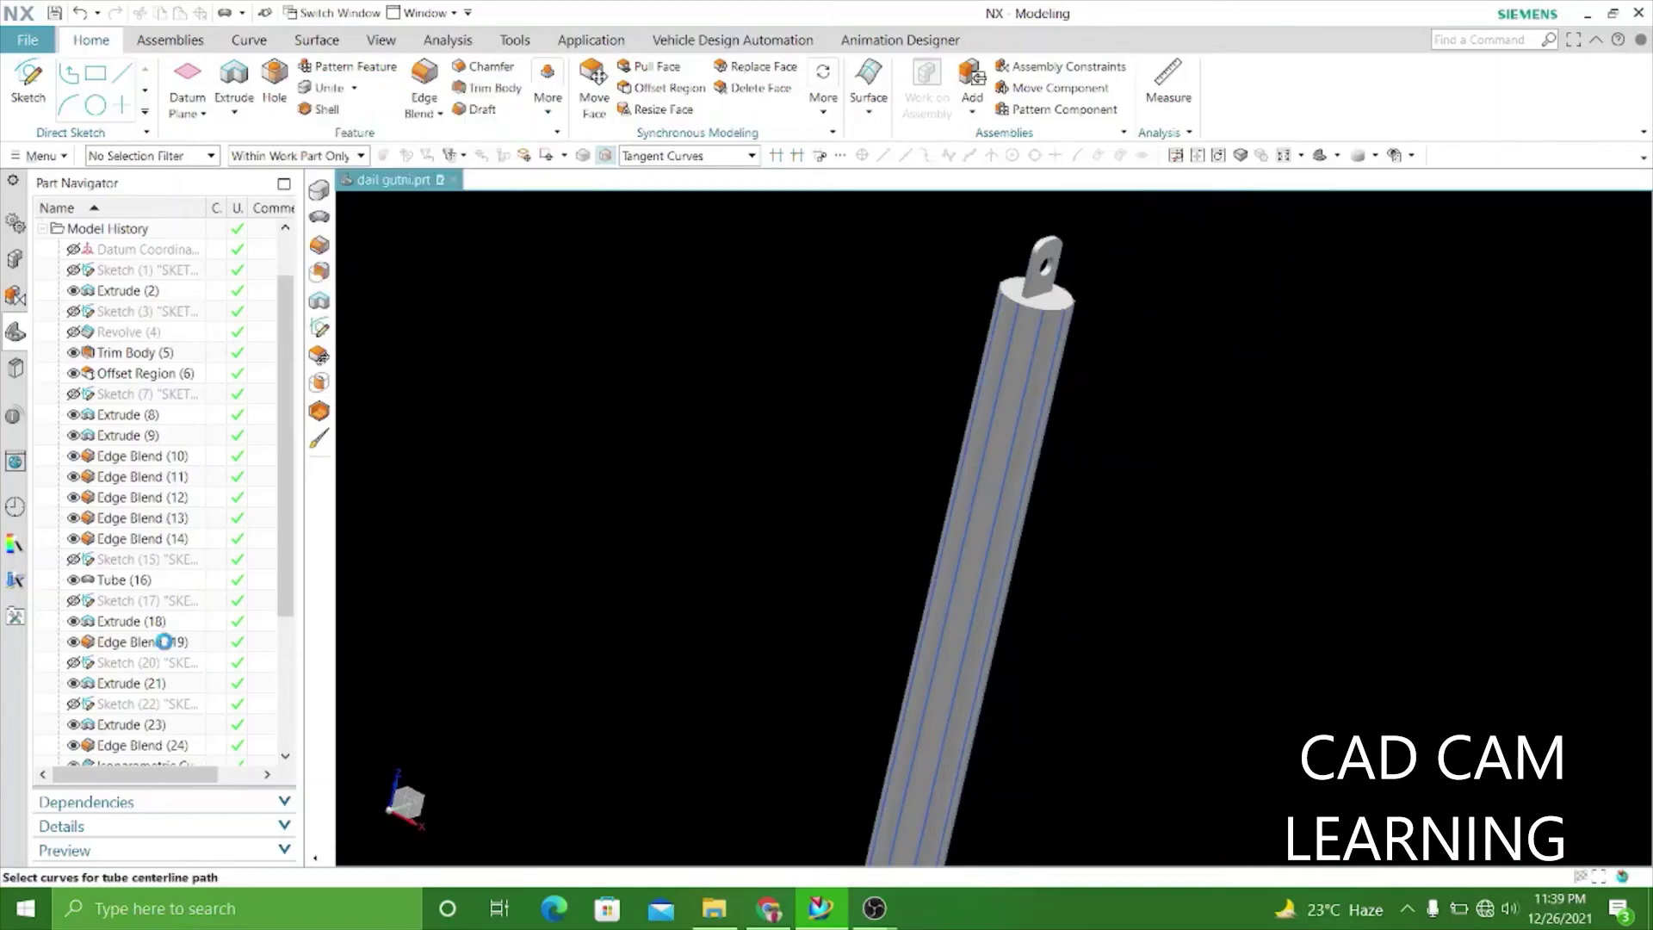
Unite the handle target body with the eleven tube rib bodies.
{"action": "scroll", "coordinate": [998, 315], "scroll_direction": "up", "scroll_amount": 3}
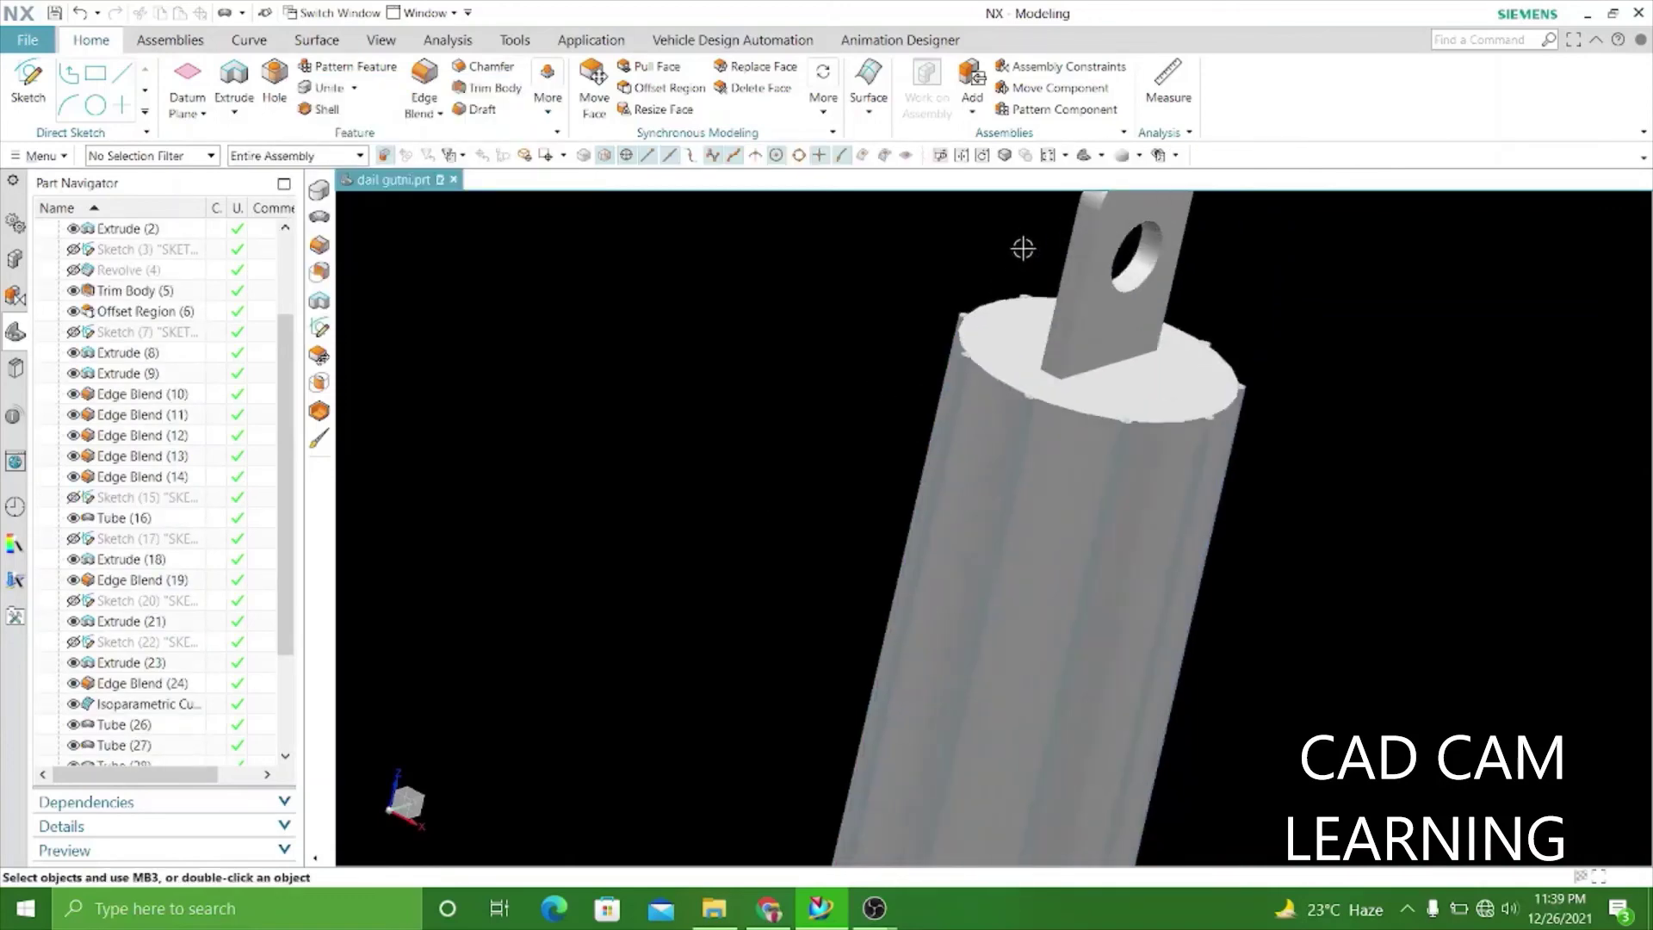
{"action": "scroll", "coordinate": [1022, 247], "scroll_direction": "up", "scroll_amount": 1}
{"action": "scroll", "coordinate": [973, 296], "scroll_direction": "down", "scroll_amount": 3}
{"action": "scroll", "coordinate": [964, 303], "scroll_direction": "down", "scroll_amount": 2}
{"action": "scroll", "coordinate": [964, 298], "scroll_direction": "down", "scroll_amount": 2}
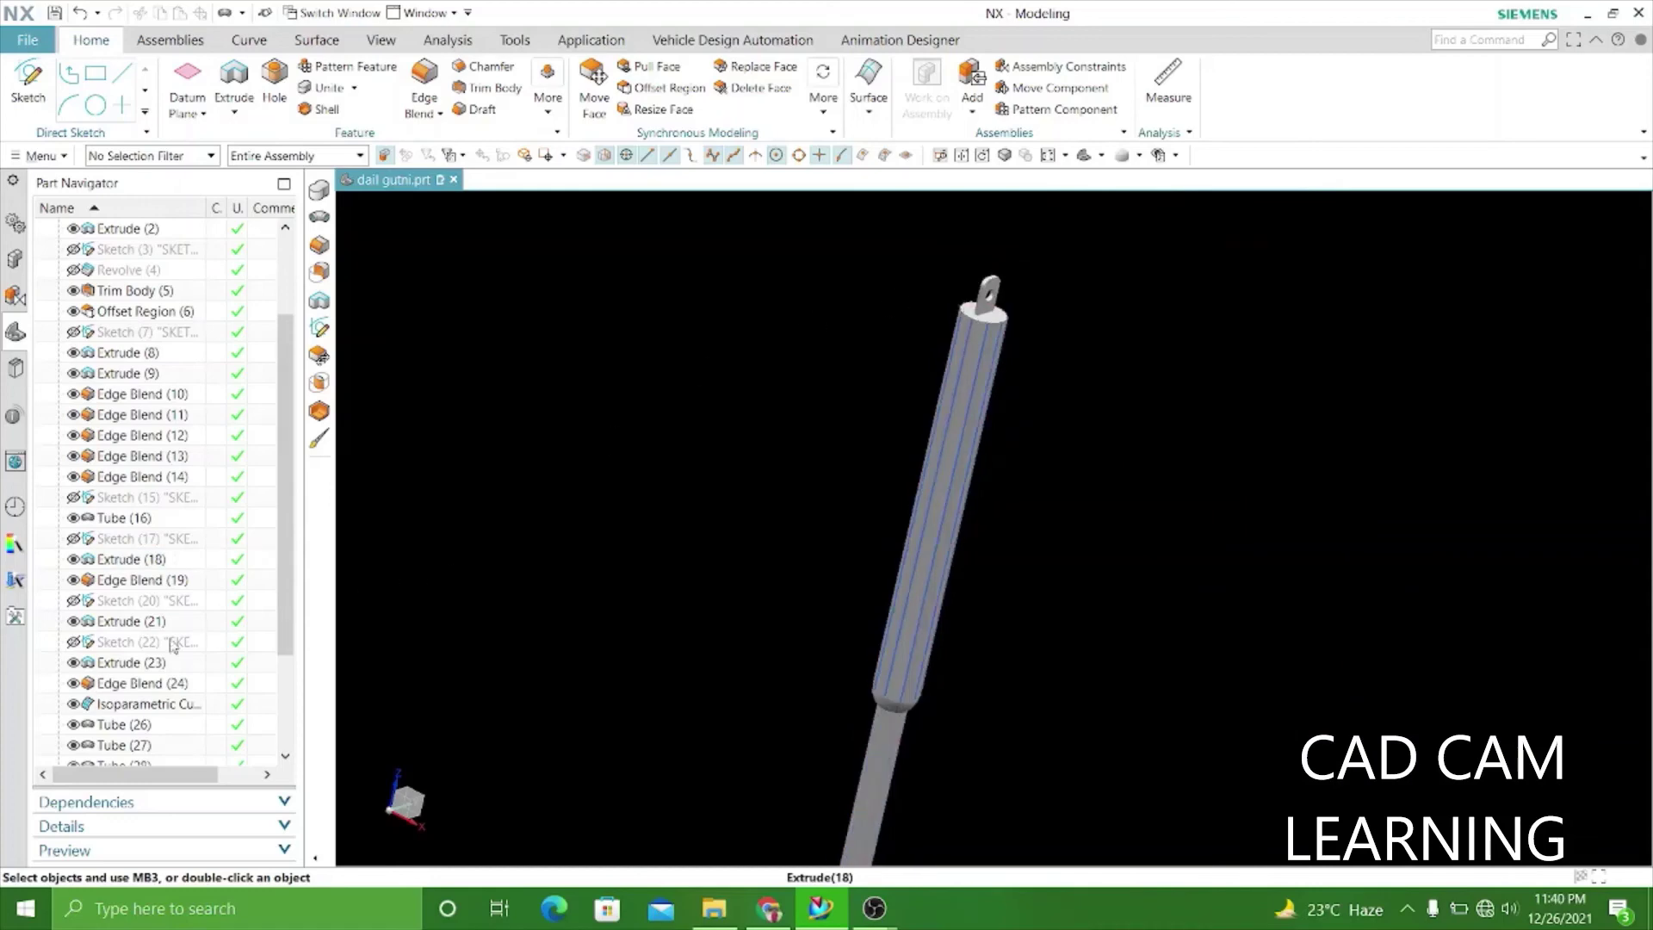
{"action": "scroll", "coordinate": [76, 708], "scroll_direction": "down", "scroll_amount": 3}
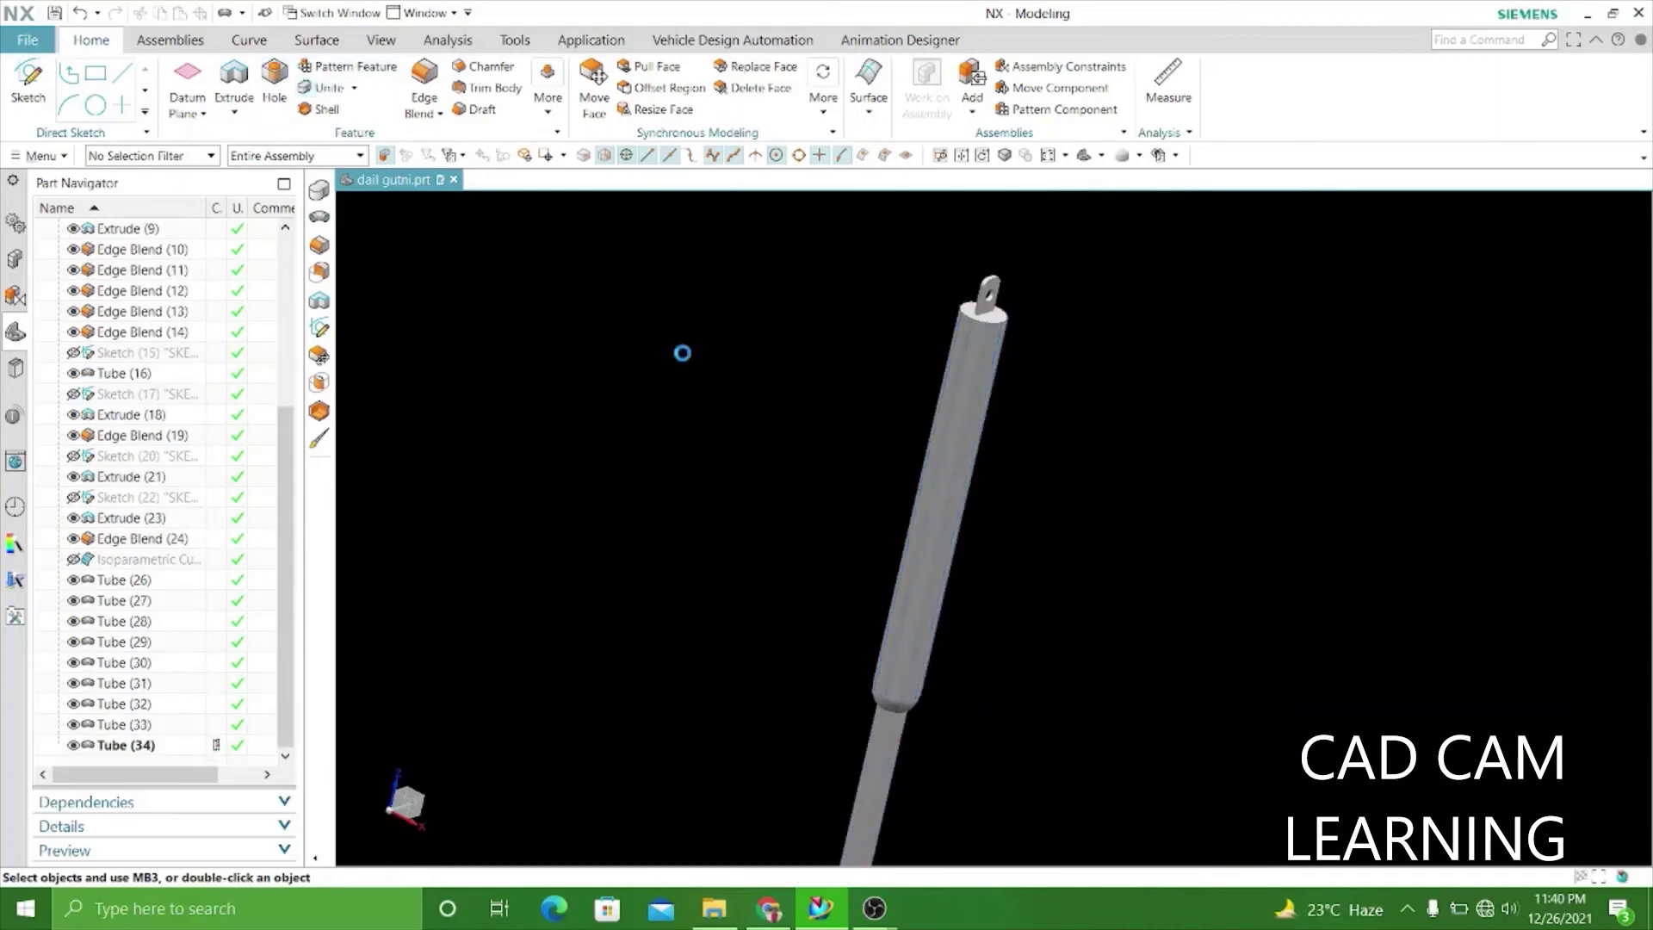
{"action": "scroll", "coordinate": [947, 388], "scroll_direction": "down", "scroll_amount": 3}
{"action": "scroll", "coordinate": [990, 370], "scroll_direction": "down", "scroll_amount": 1}
{"action": "scroll", "coordinate": [1007, 370], "scroll_direction": "up", "scroll_amount": 3}
{"action": "left_click", "coordinate": [1014, 372]}
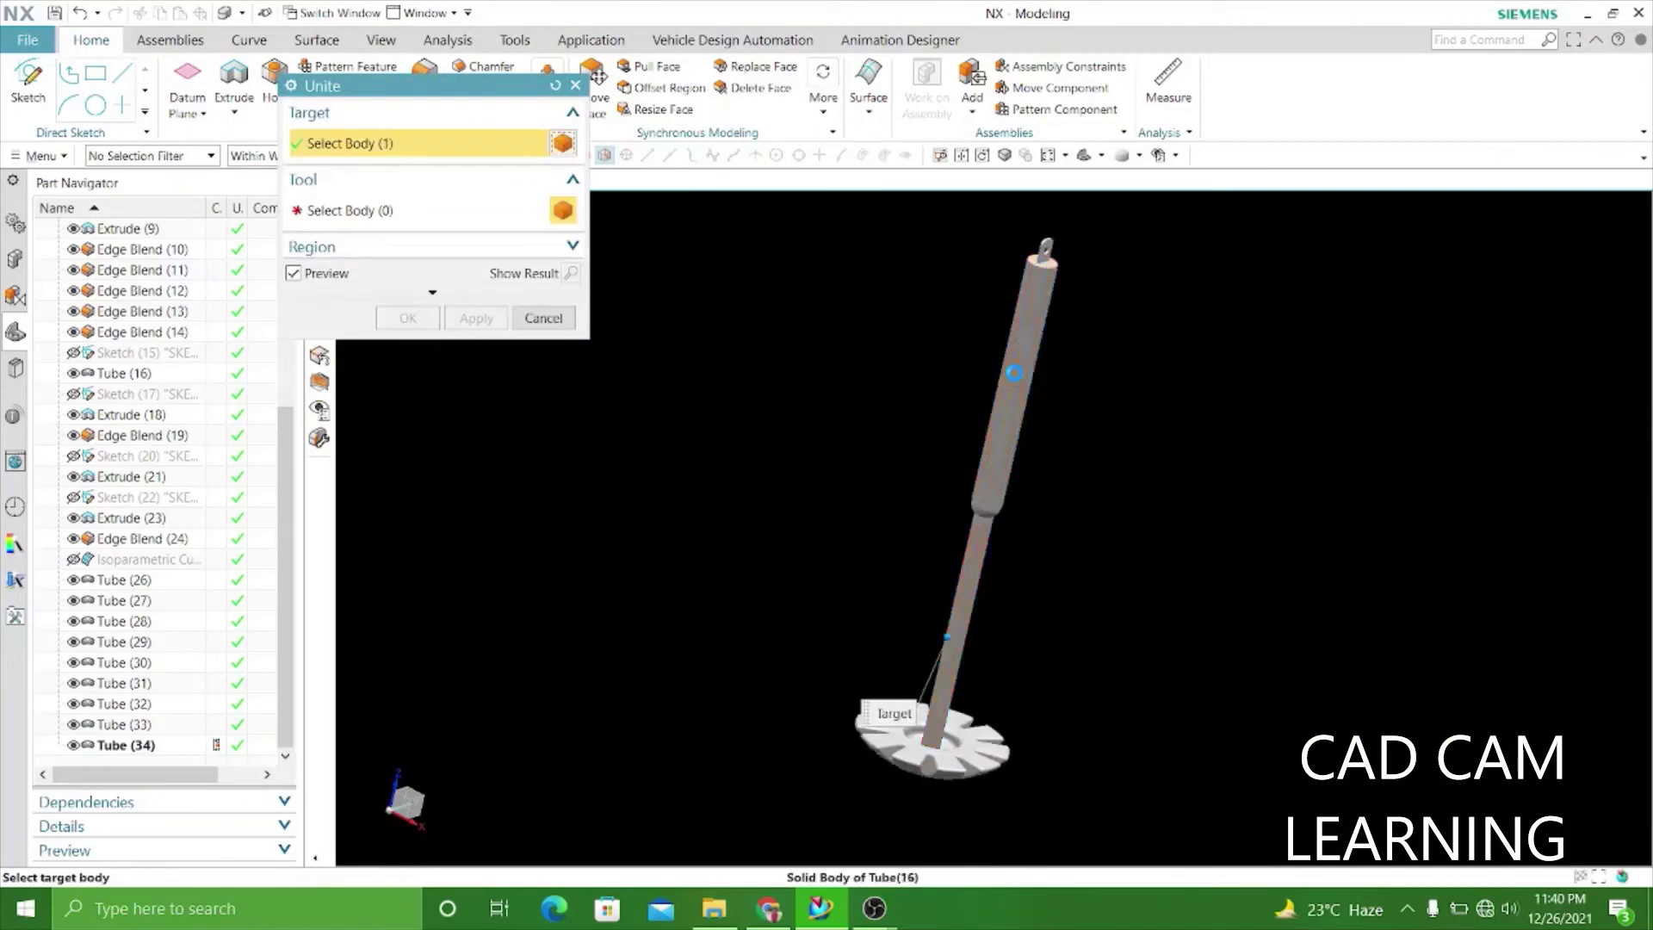
{"action": "scroll", "coordinate": [956, 368], "scroll_direction": "down", "scroll_amount": 2}
{"action": "left_click_drag", "start_coordinate": [779, 215], "coordinate": [1188, 739]}
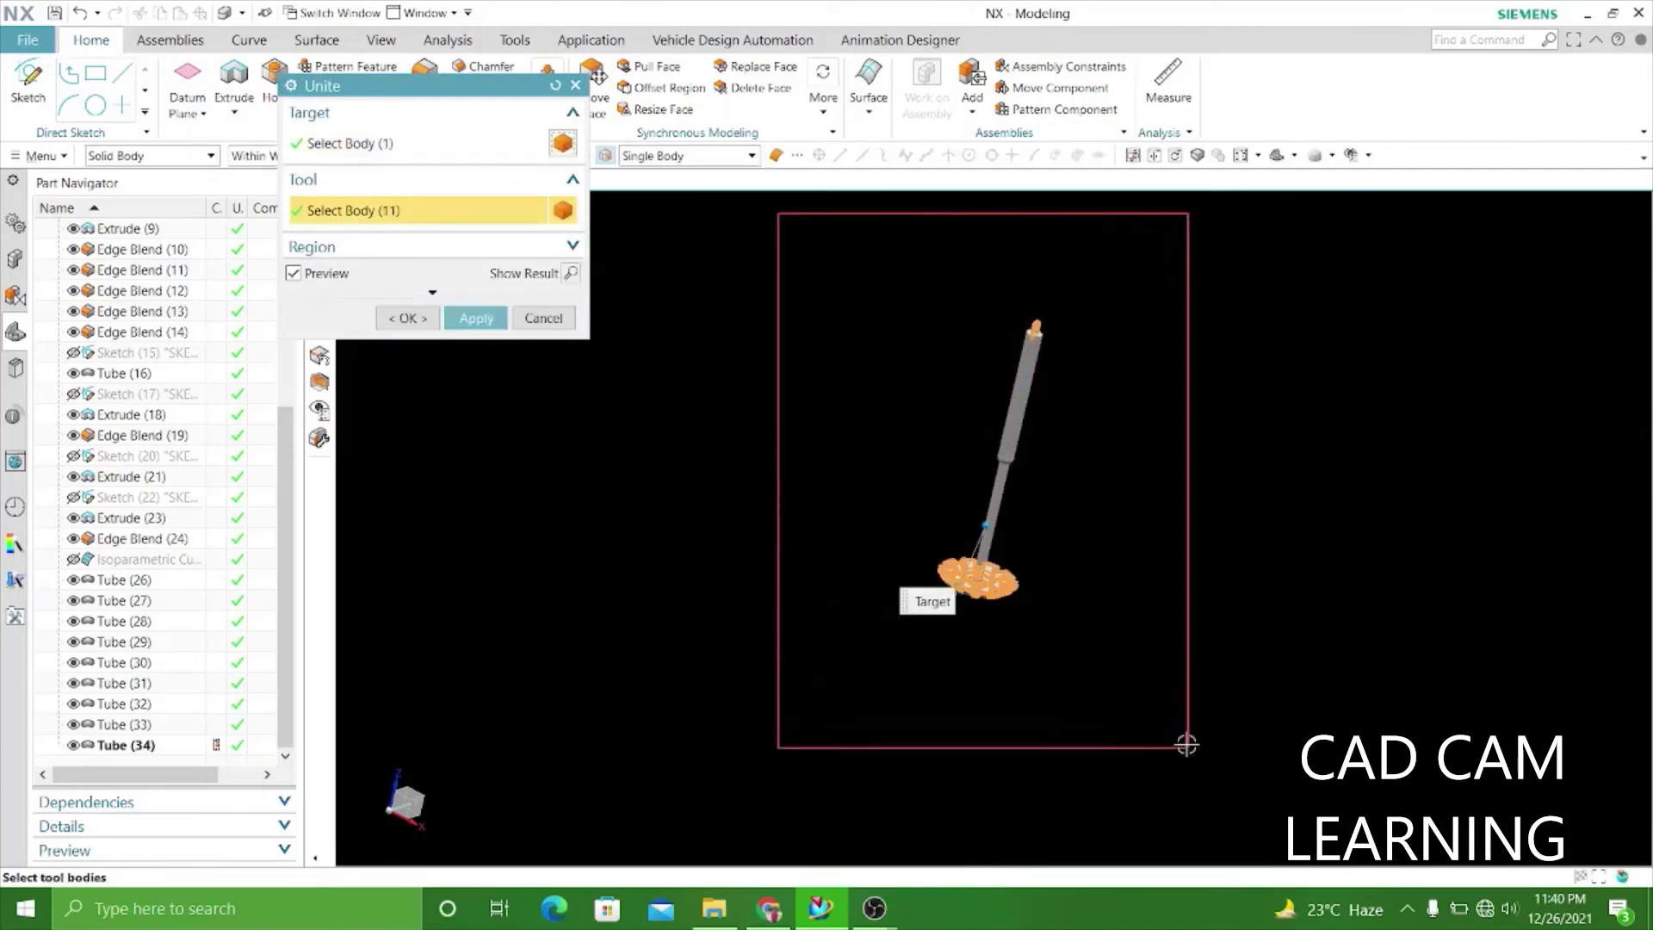
{"action": "scroll", "coordinate": [1052, 398], "scroll_direction": "up", "scroll_amount": 1}
{"action": "scroll", "coordinate": [969, 328], "scroll_direction": "up", "scroll_amount": 5}
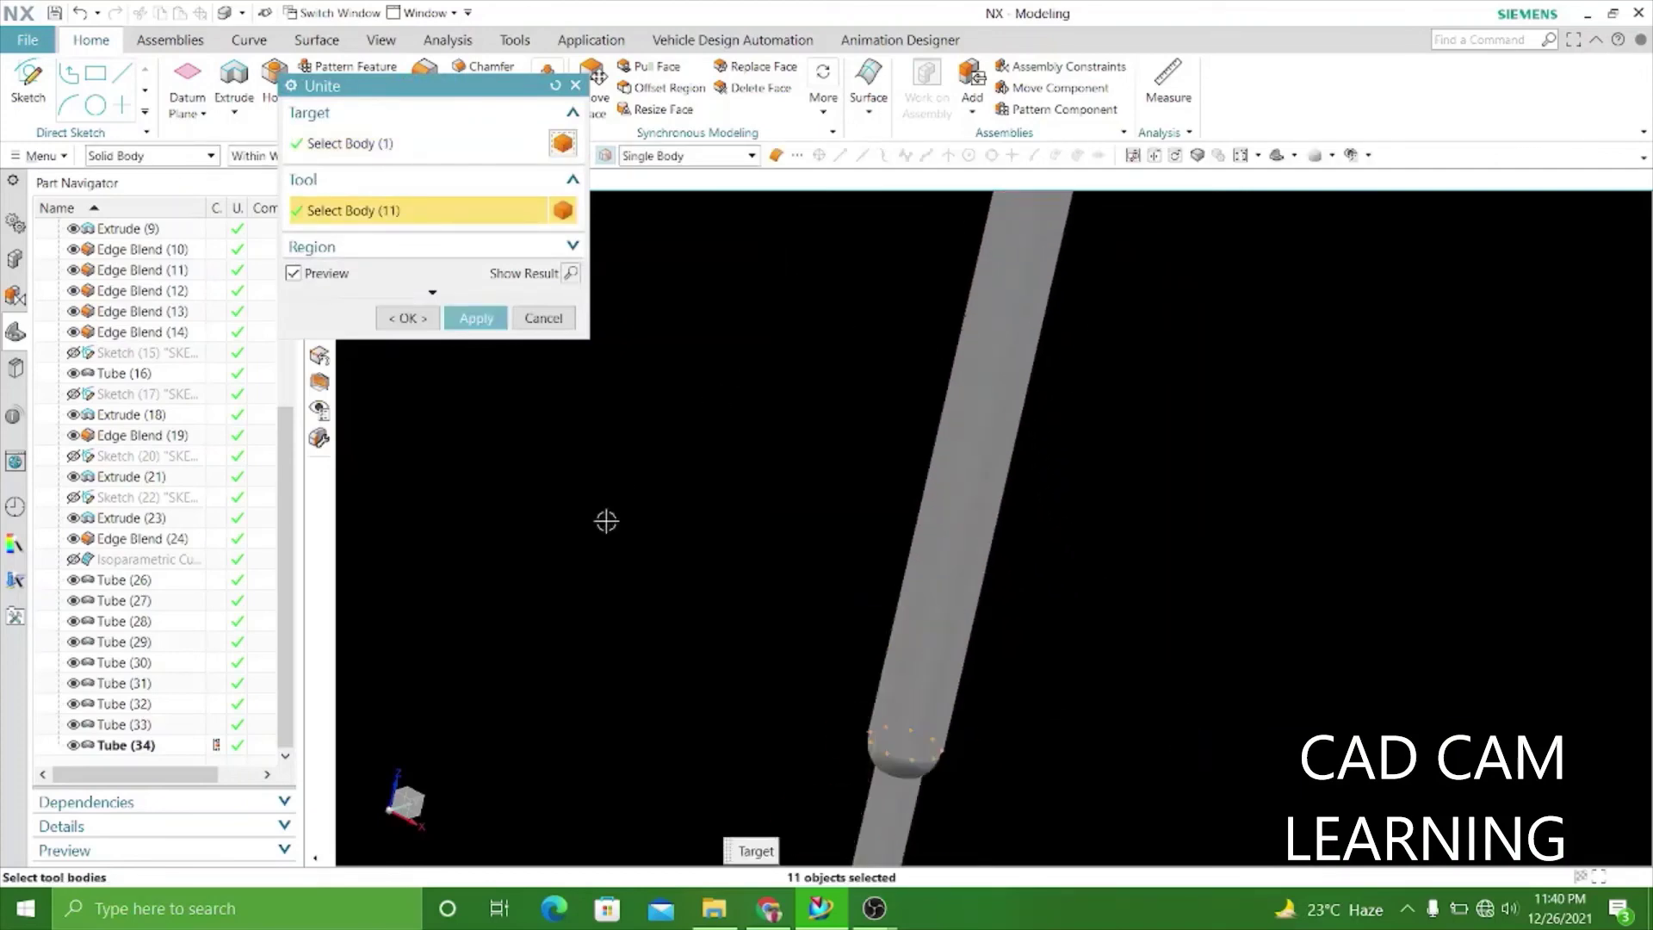
{"action": "left_click", "coordinate": [472, 319]}
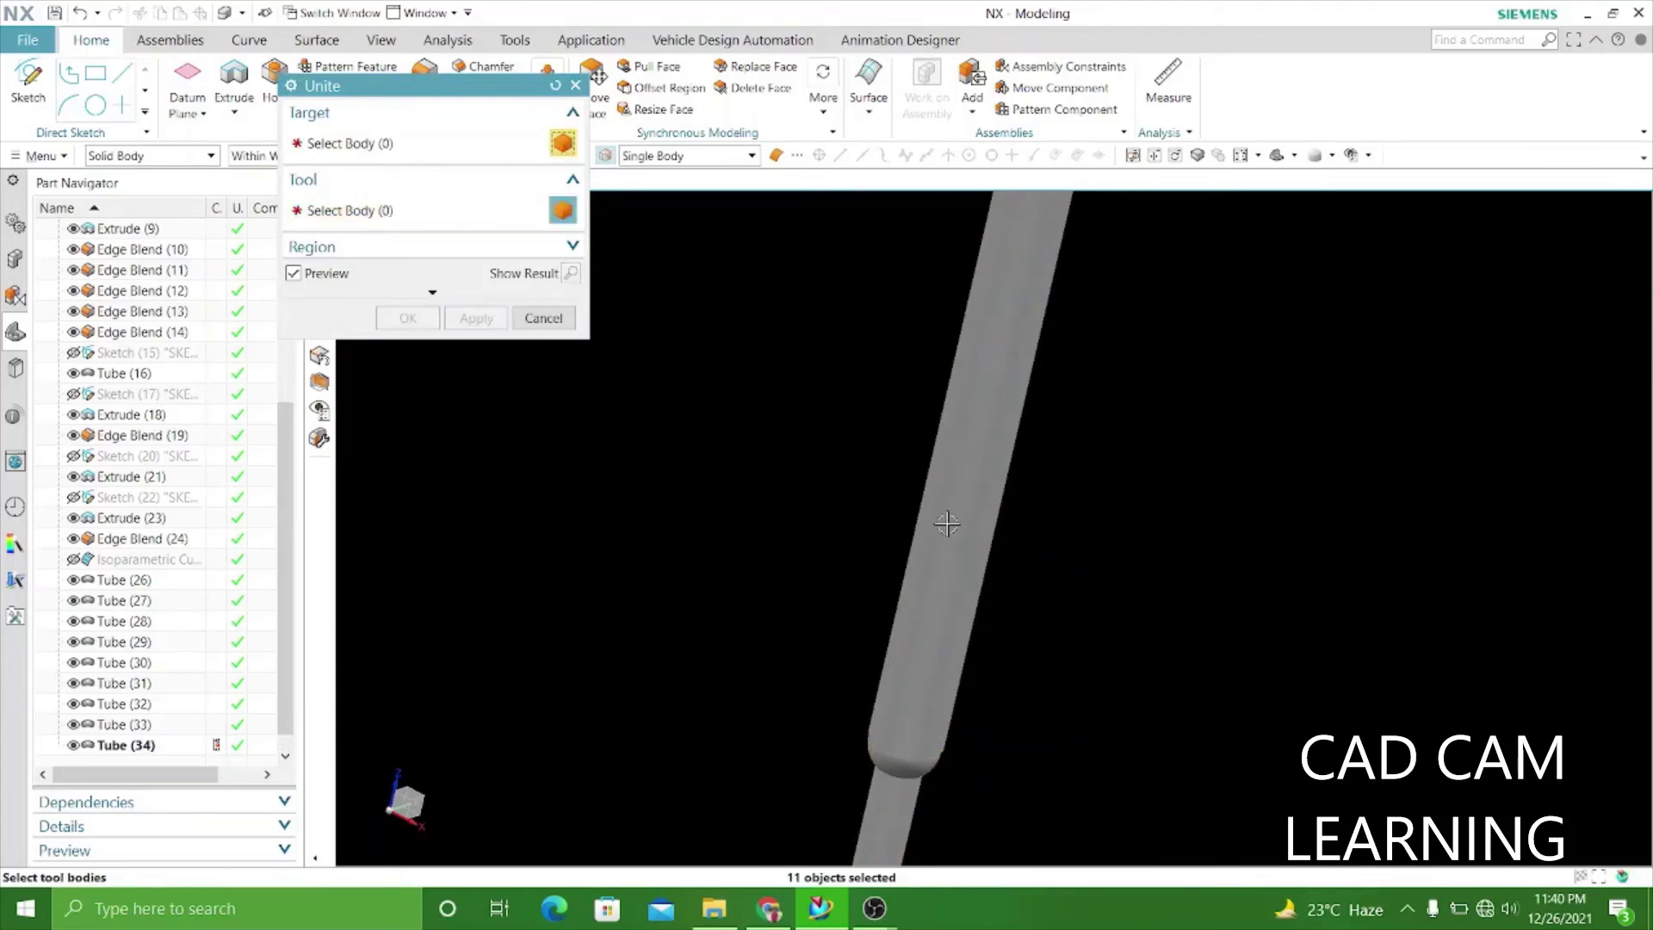
Orbit and zoom to inspect the whole ribbed masher.
{"action": "scroll", "coordinate": [947, 523], "scroll_direction": "down", "scroll_amount": 5}
{"action": "middle_click_drag", "start_coordinate": [946, 523], "coordinate": [784, 452]}
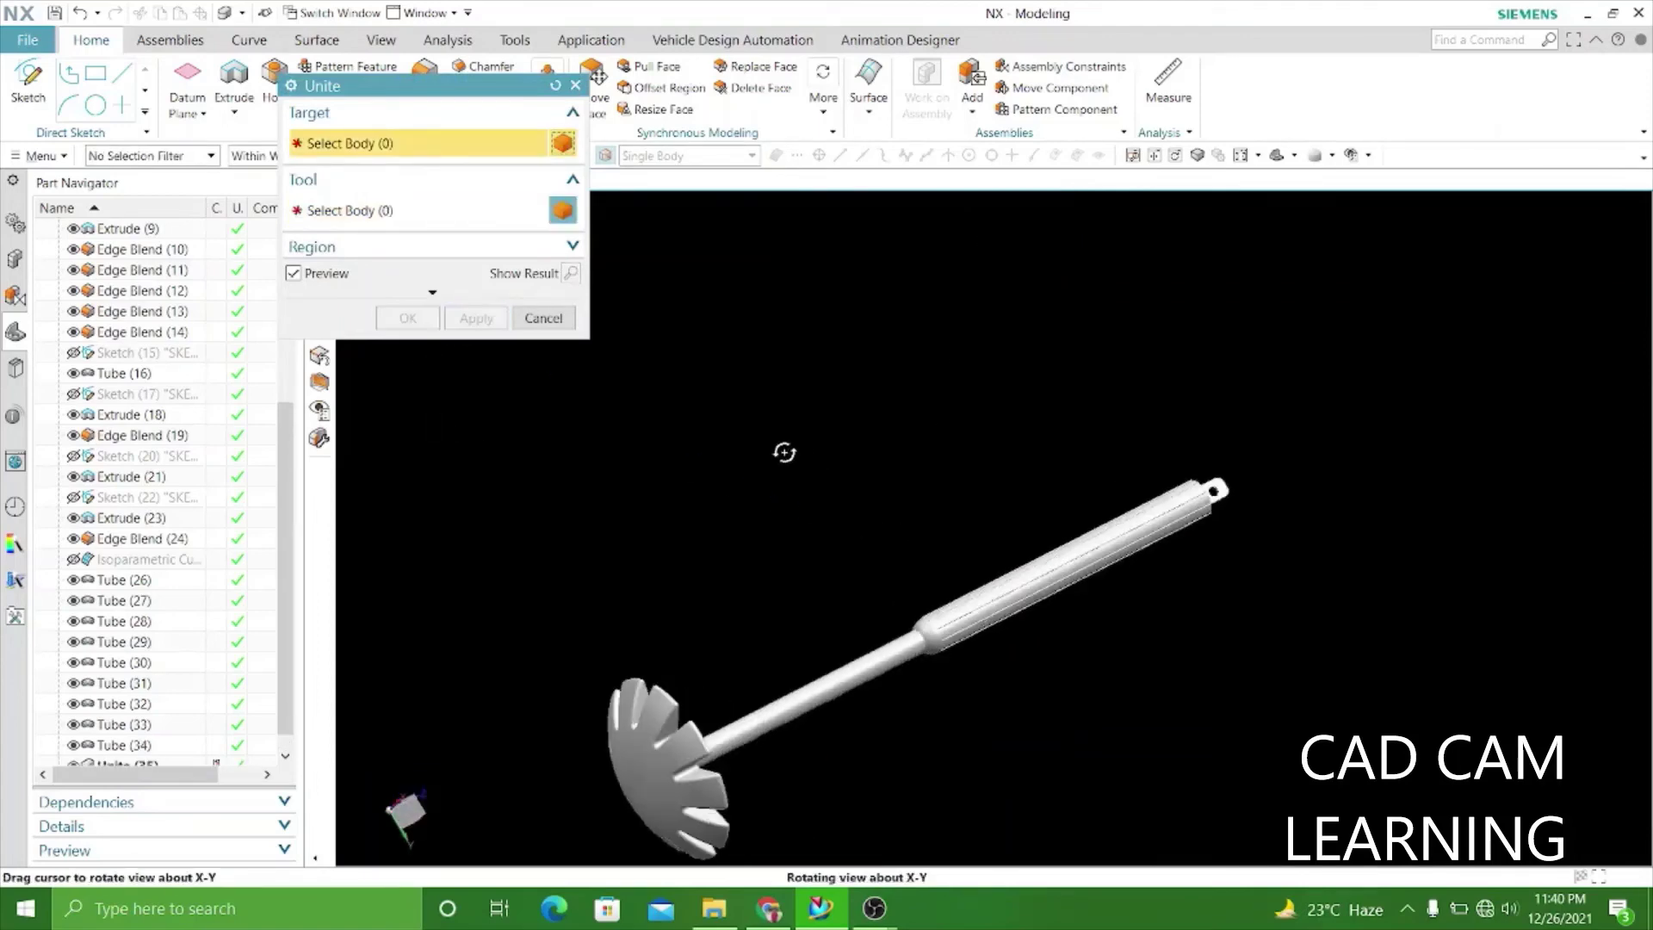
{"action": "scroll", "coordinate": [784, 452], "scroll_direction": "up", "scroll_amount": 3}
{"action": "scroll", "coordinate": [1117, 446], "scroll_direction": "up", "scroll_amount": 2}
{"action": "scroll", "coordinate": [959, 339], "scroll_direction": "up", "scroll_amount": 3}
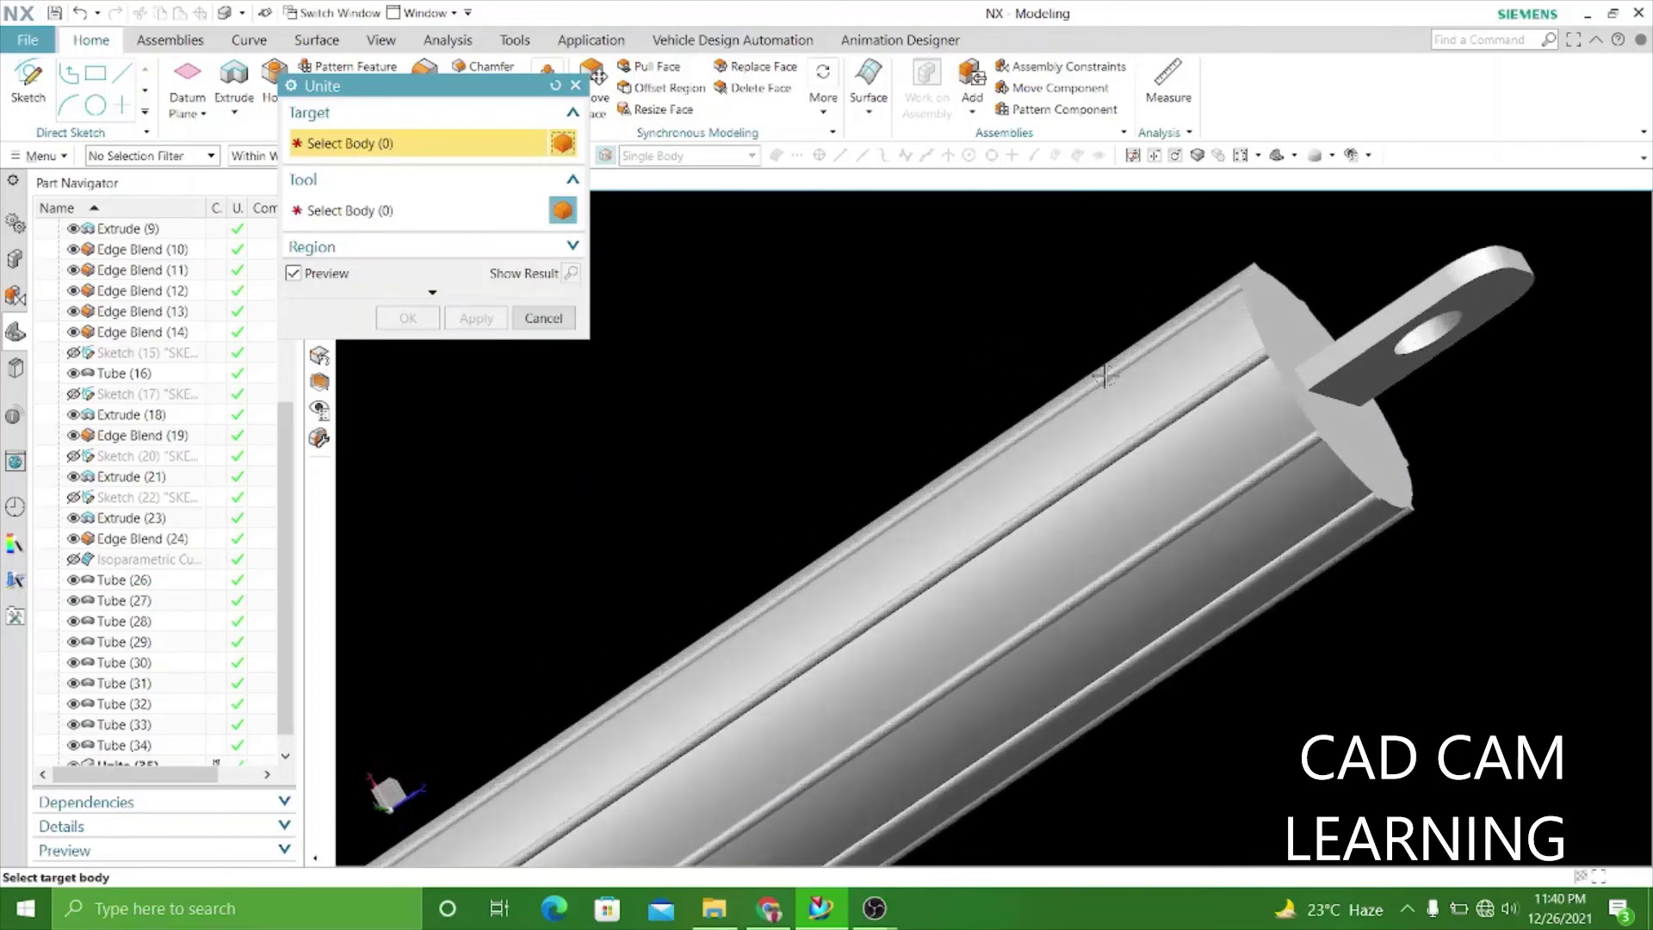
{"action": "scroll", "coordinate": [1105, 375], "scroll_direction": "down", "scroll_amount": 5}
{"action": "mouse_move", "coordinate": [1372, 476]}
{"action": "middle_mouse_down"}
{"action": "mouse_move", "coordinate": [1464, 598]}
{"action": "mouse_move", "coordinate": [1468, 546]}
{"action": "middle_mouse_up"}
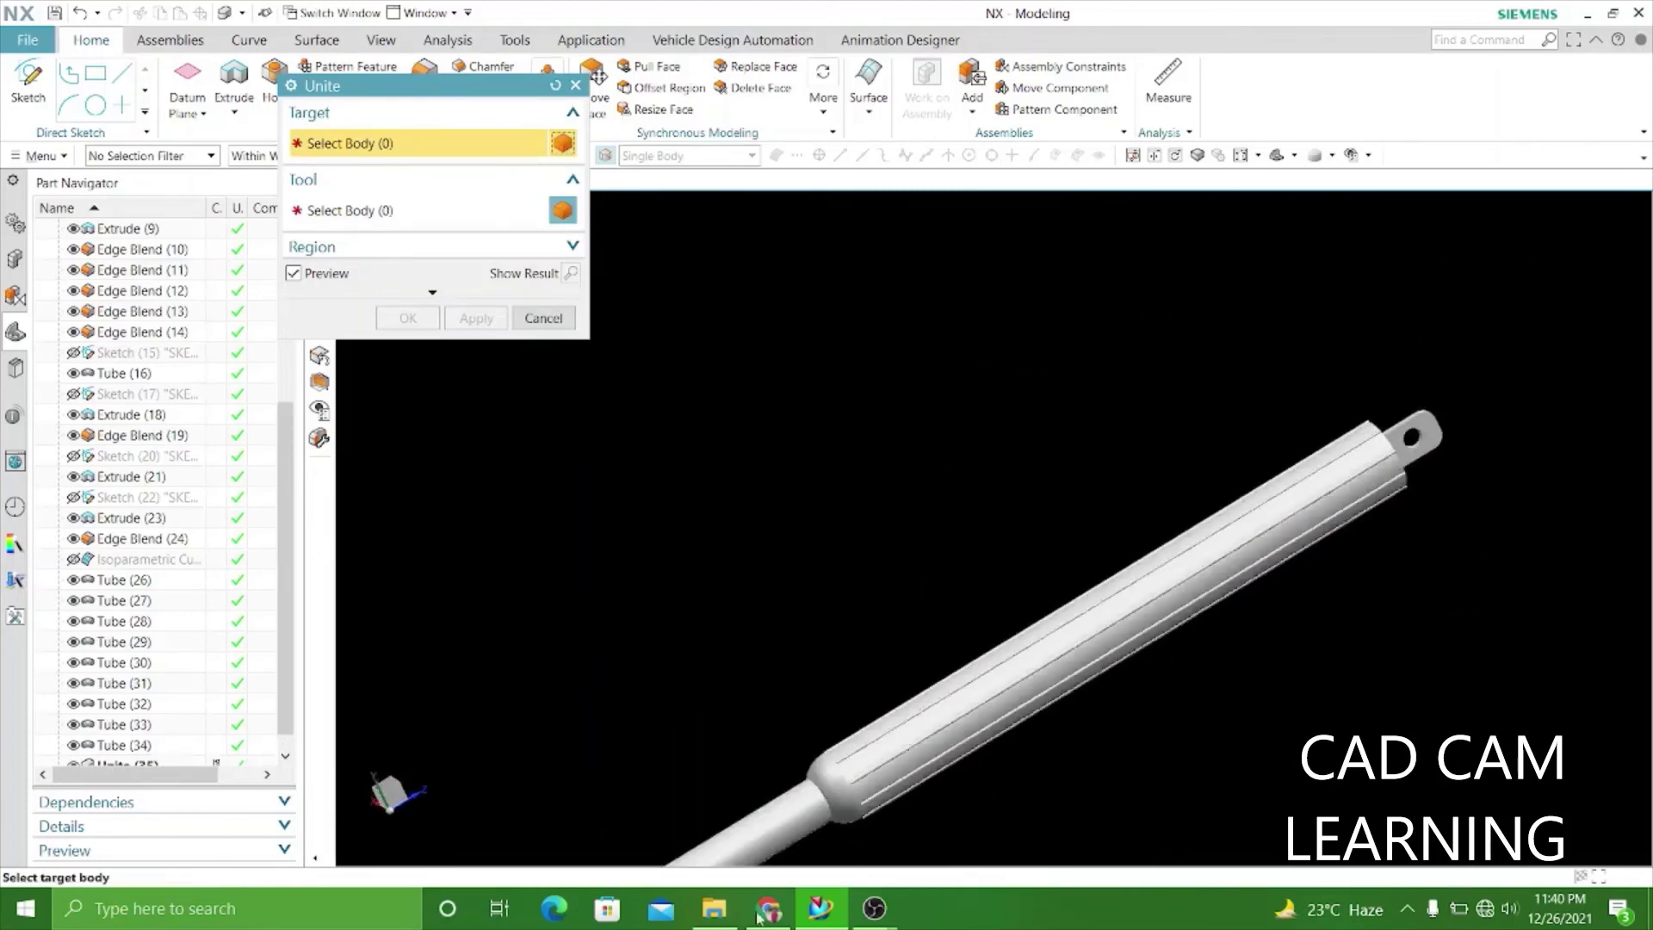
{"action": "scroll", "coordinate": [852, 637], "scroll_direction": "up", "scroll_amount": 2}
{"action": "scroll", "coordinate": [855, 645], "scroll_direction": "up", "scroll_amount": 2}
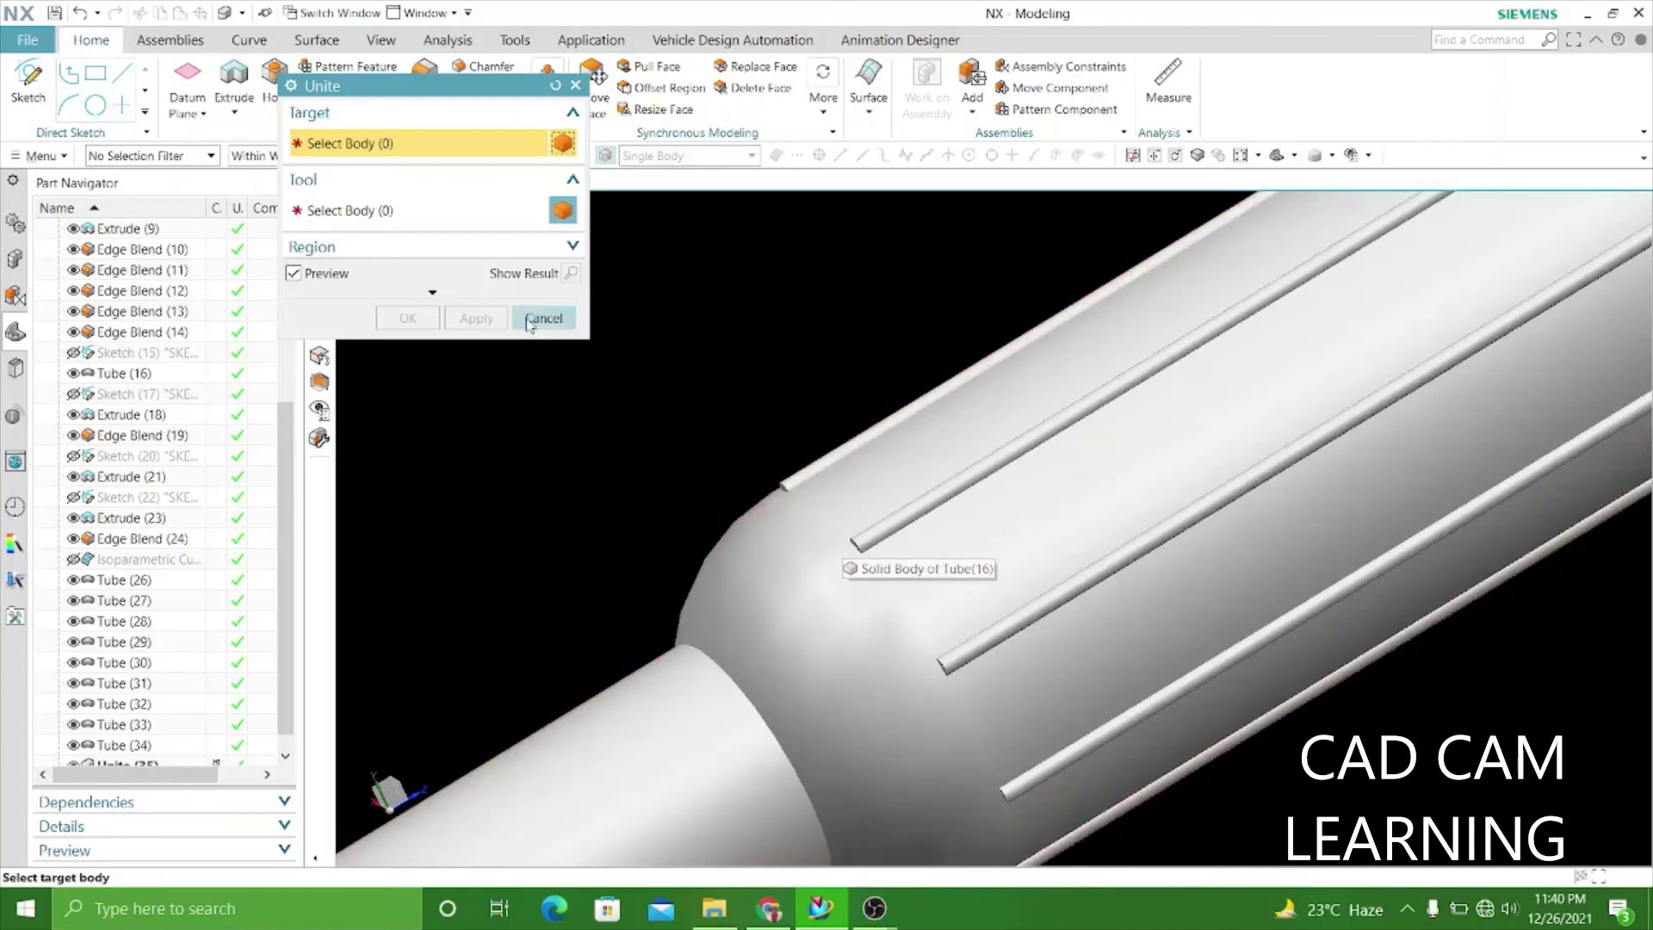
Close Unite and start a 0.25 mm edge blend on the first rib end edge.
{"action": "left_click", "coordinate": [529, 321]}
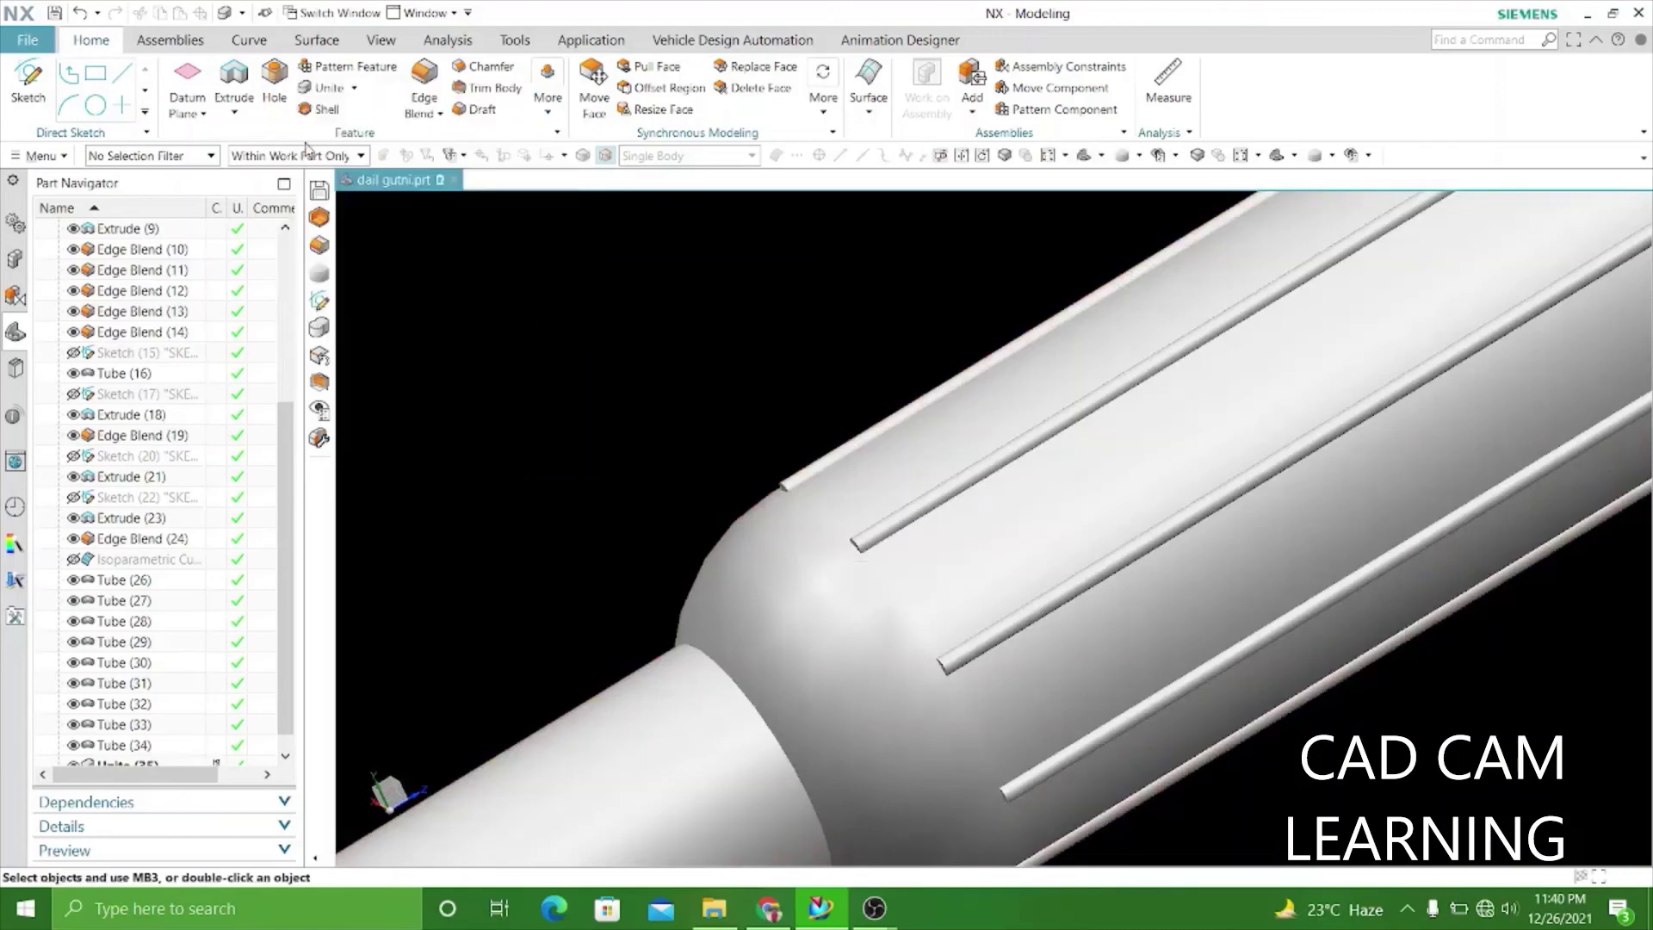
{"action": "left_click", "coordinate": [423, 74]}
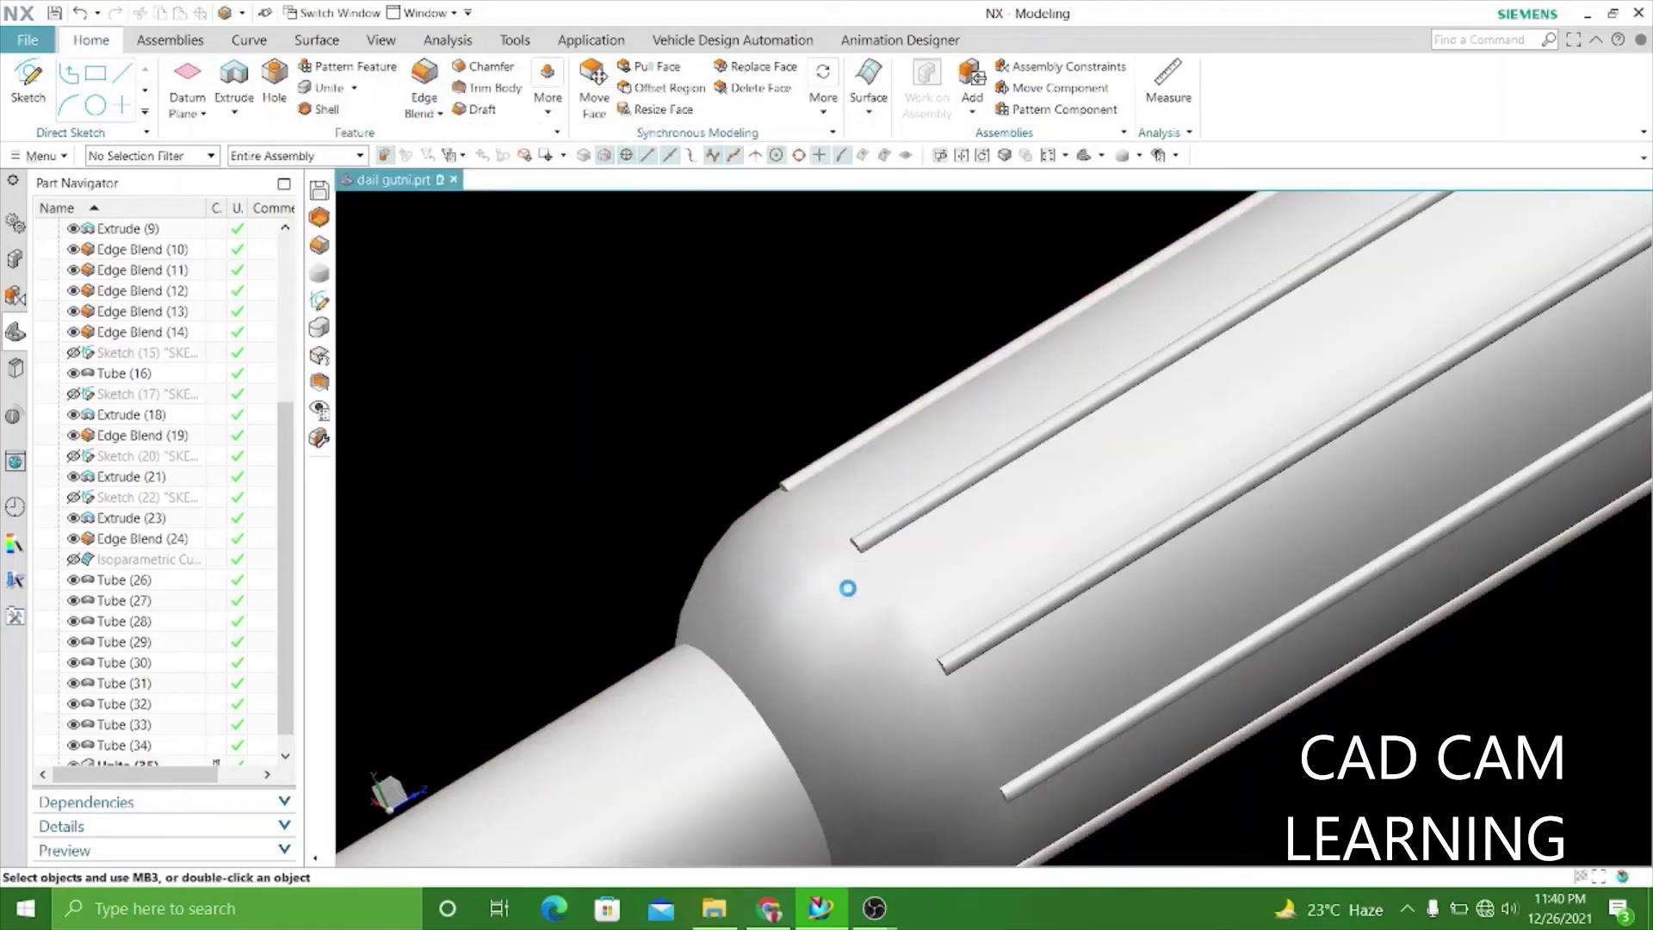
{"action": "scroll", "coordinate": [826, 531], "scroll_direction": "down", "scroll_amount": 3}
{"action": "scroll", "coordinate": [781, 479], "scroll_direction": "down", "scroll_amount": 3}
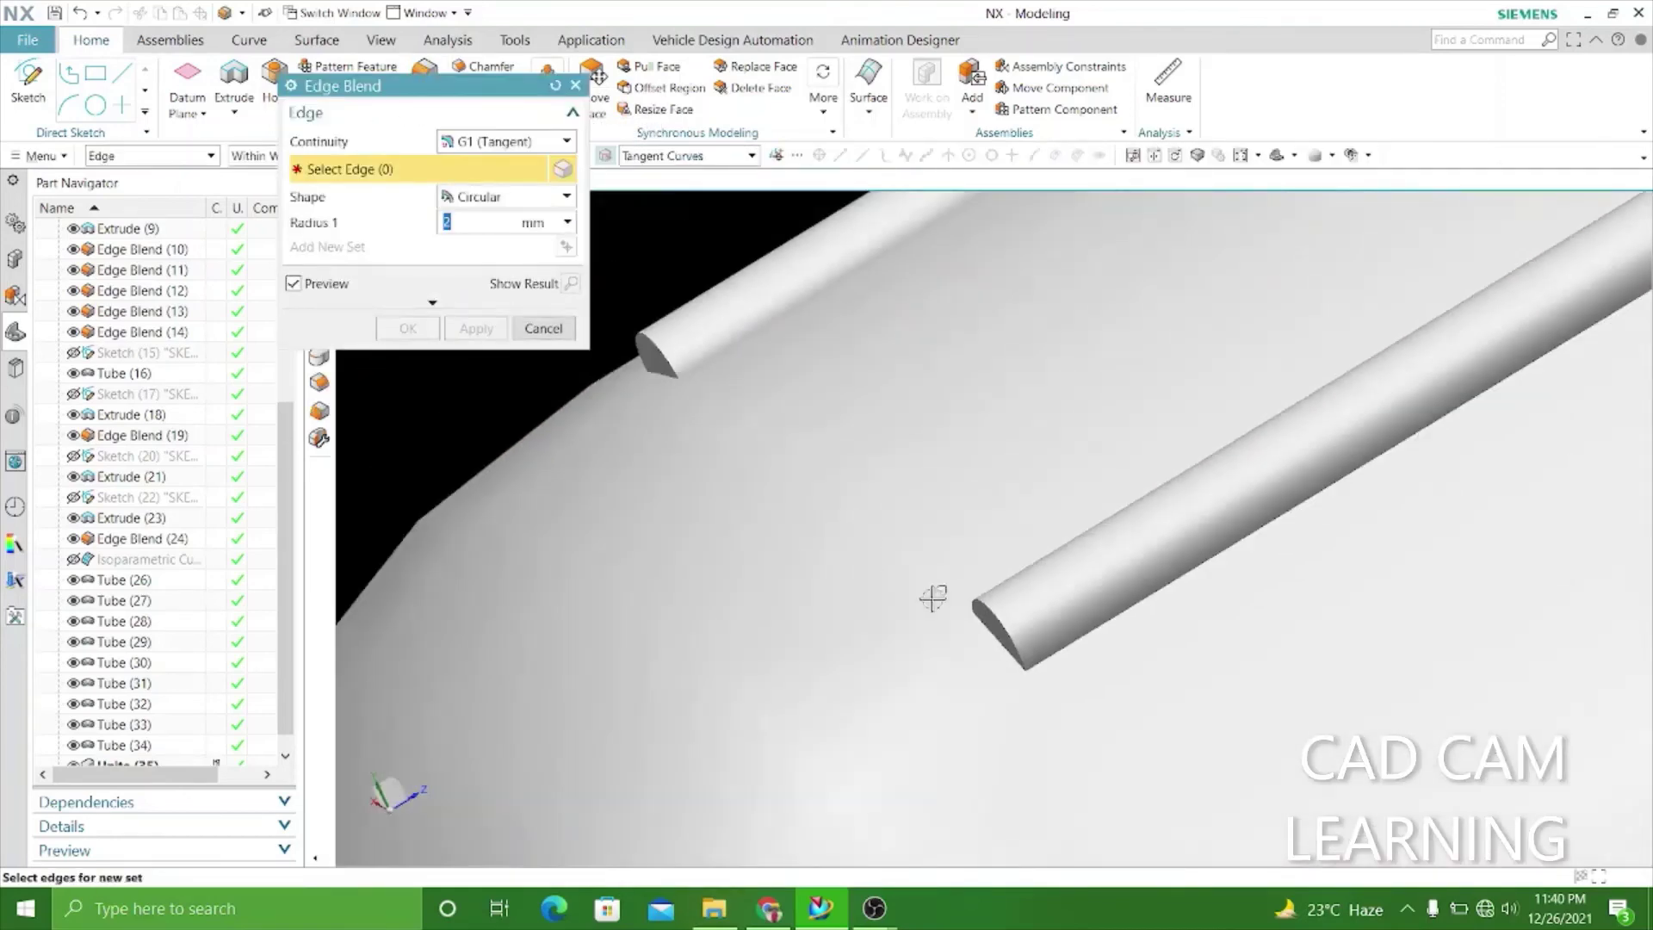
{"action": "left_click", "coordinate": [986, 607]}
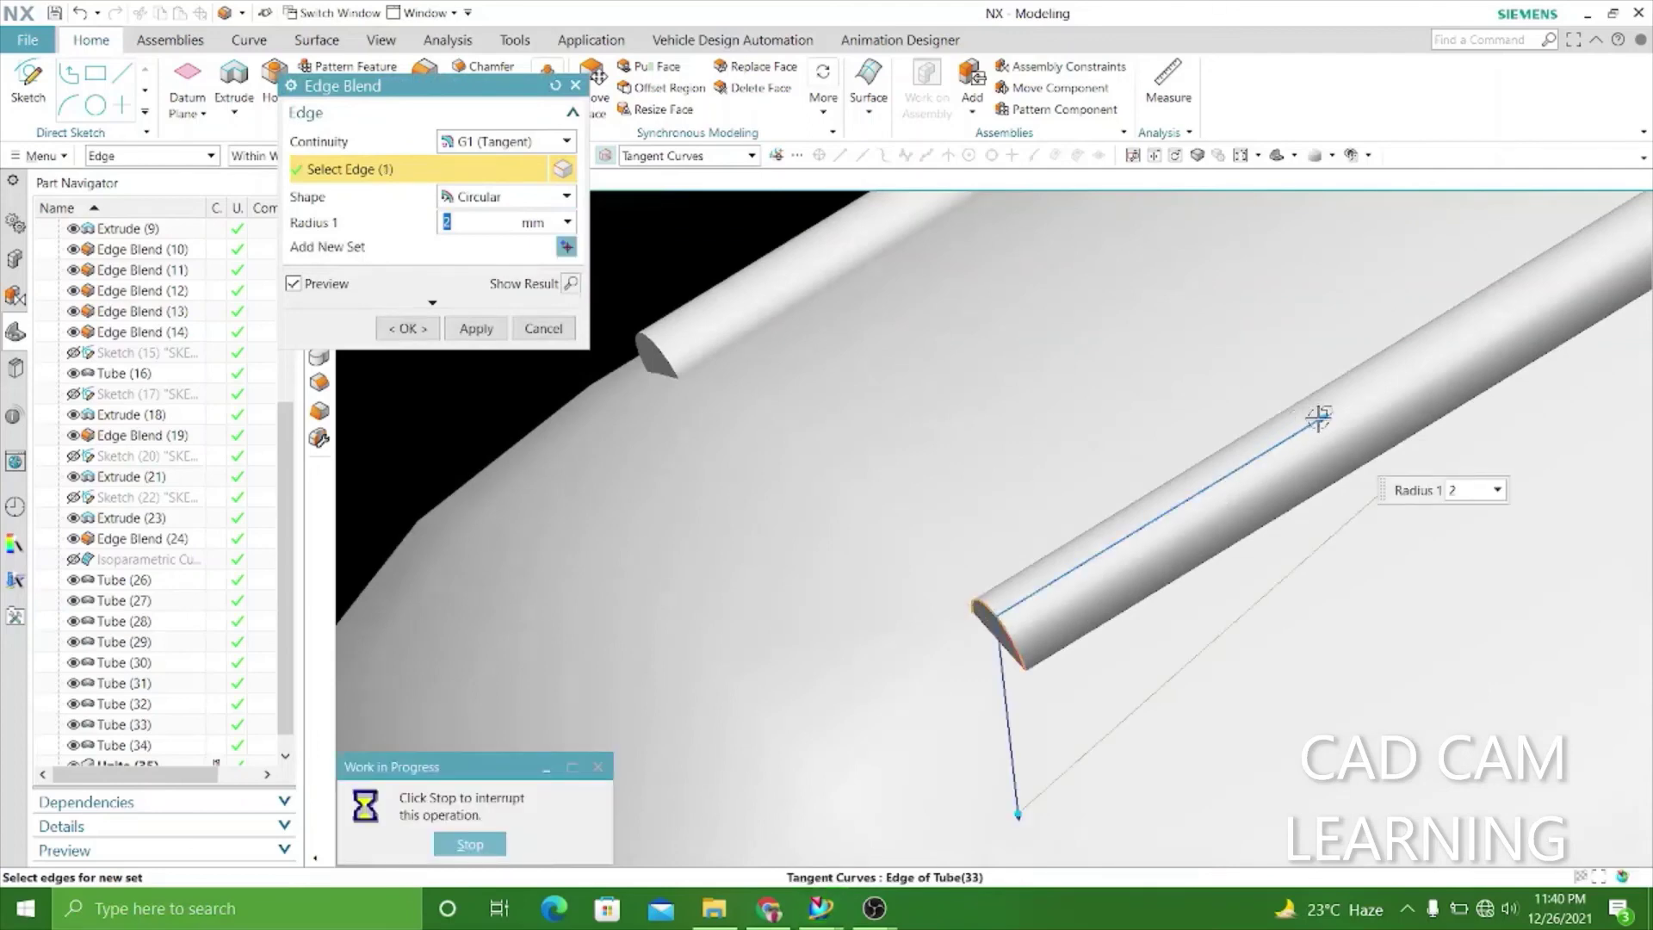
{"action": "type", "text": "0.25"}
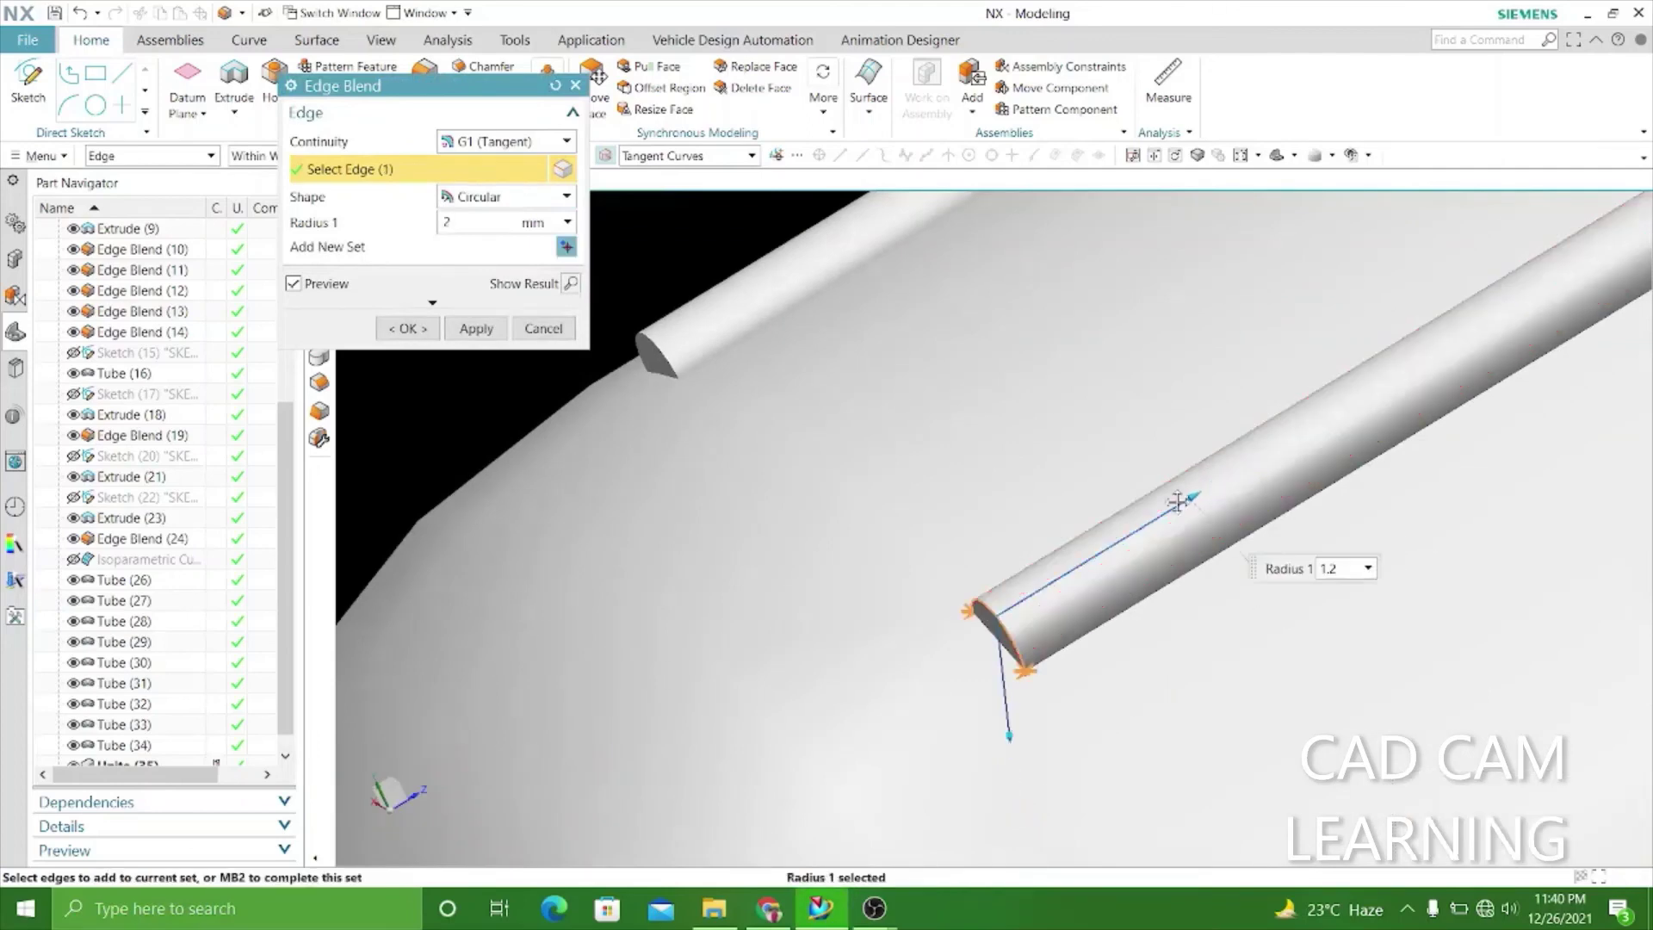
{"action": "key", "text": "Return"}
Add further rib end edges and apply the 0.25 mm blend.
{"action": "mouse_move", "coordinate": [998, 629]}
{"action": "middle_mouse_down"}
{"action": "mouse_move", "coordinate": [805, 480]}
{"action": "mouse_move", "coordinate": [796, 447]}
{"action": "mouse_move", "coordinate": [829, 504]}
{"action": "mouse_move", "coordinate": [750, 338]}
{"action": "middle_mouse_up"}
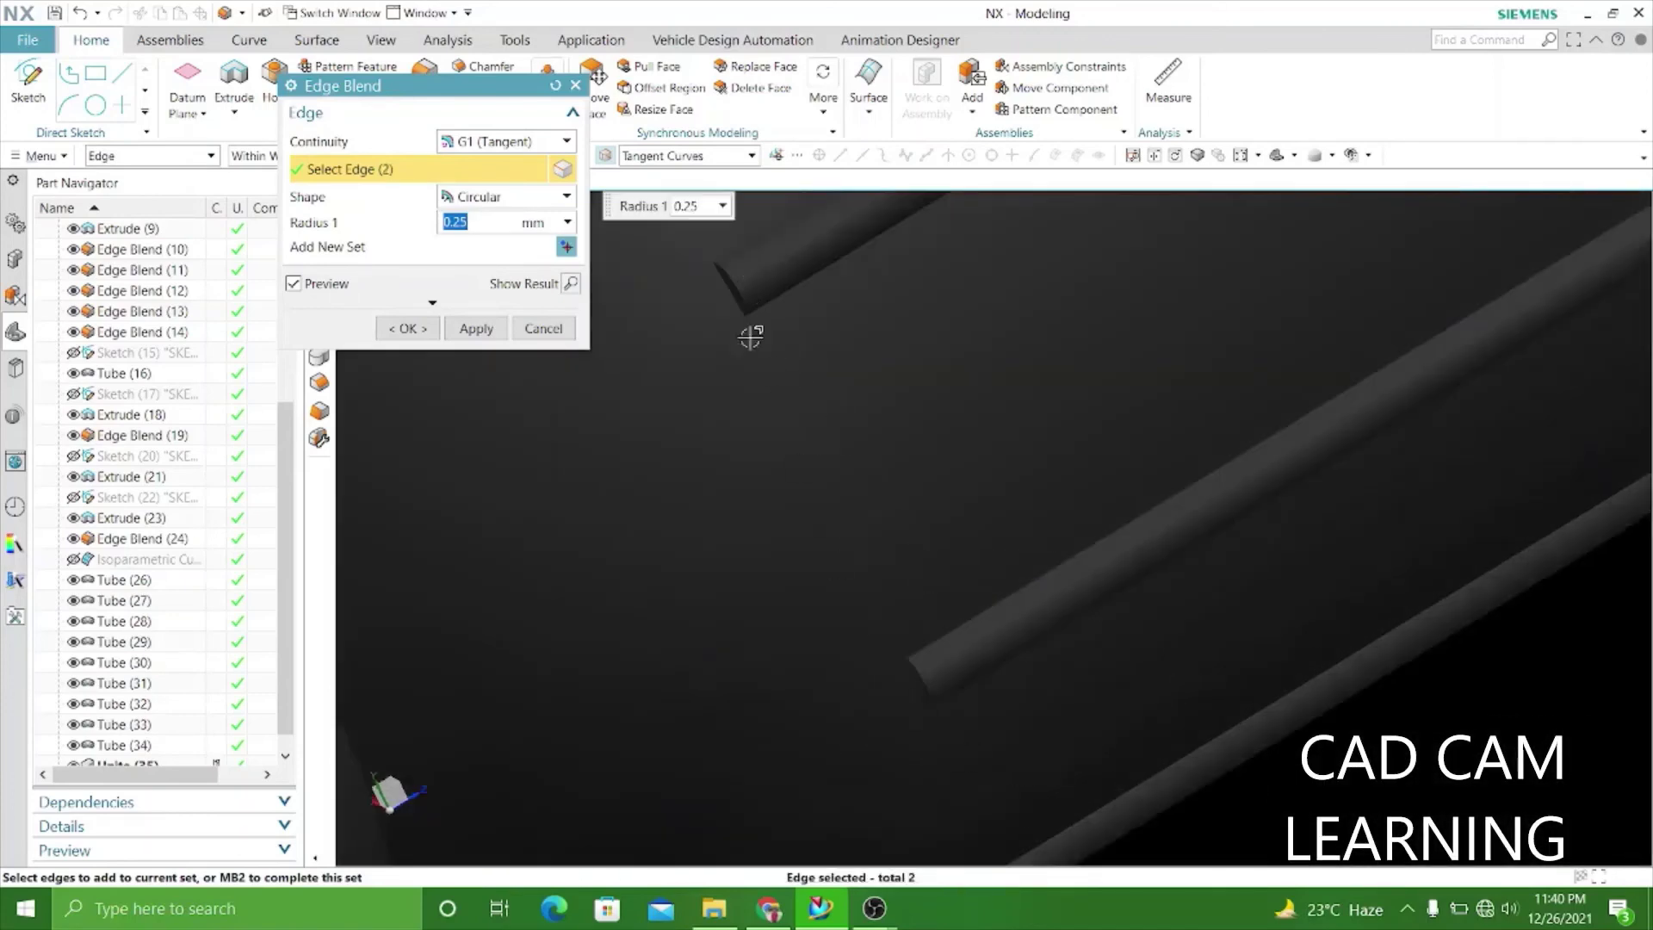
{"action": "left_click", "coordinate": [731, 281]}
{"action": "scroll", "coordinate": [926, 686], "scroll_direction": "up", "scroll_amount": 3}
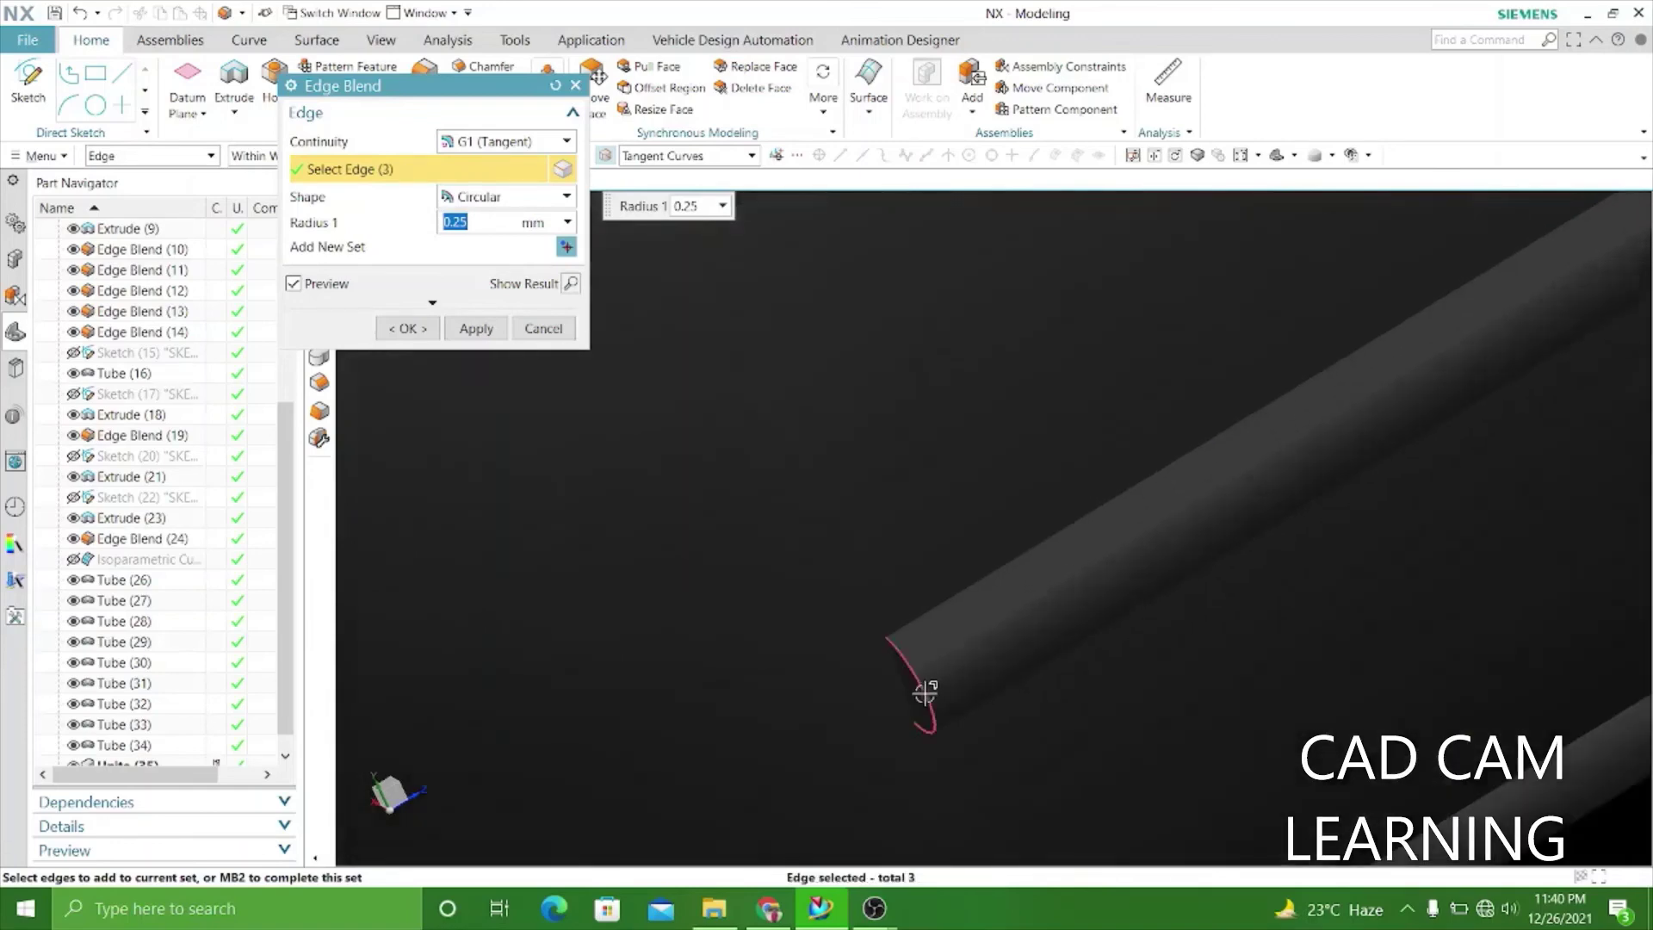
{"action": "left_click", "coordinate": [886, 638]}
{"action": "scroll", "coordinate": [913, 723], "scroll_direction": "down", "scroll_amount": 3}
{"action": "scroll", "coordinate": [946, 783], "scroll_direction": "up", "scroll_amount": 3}
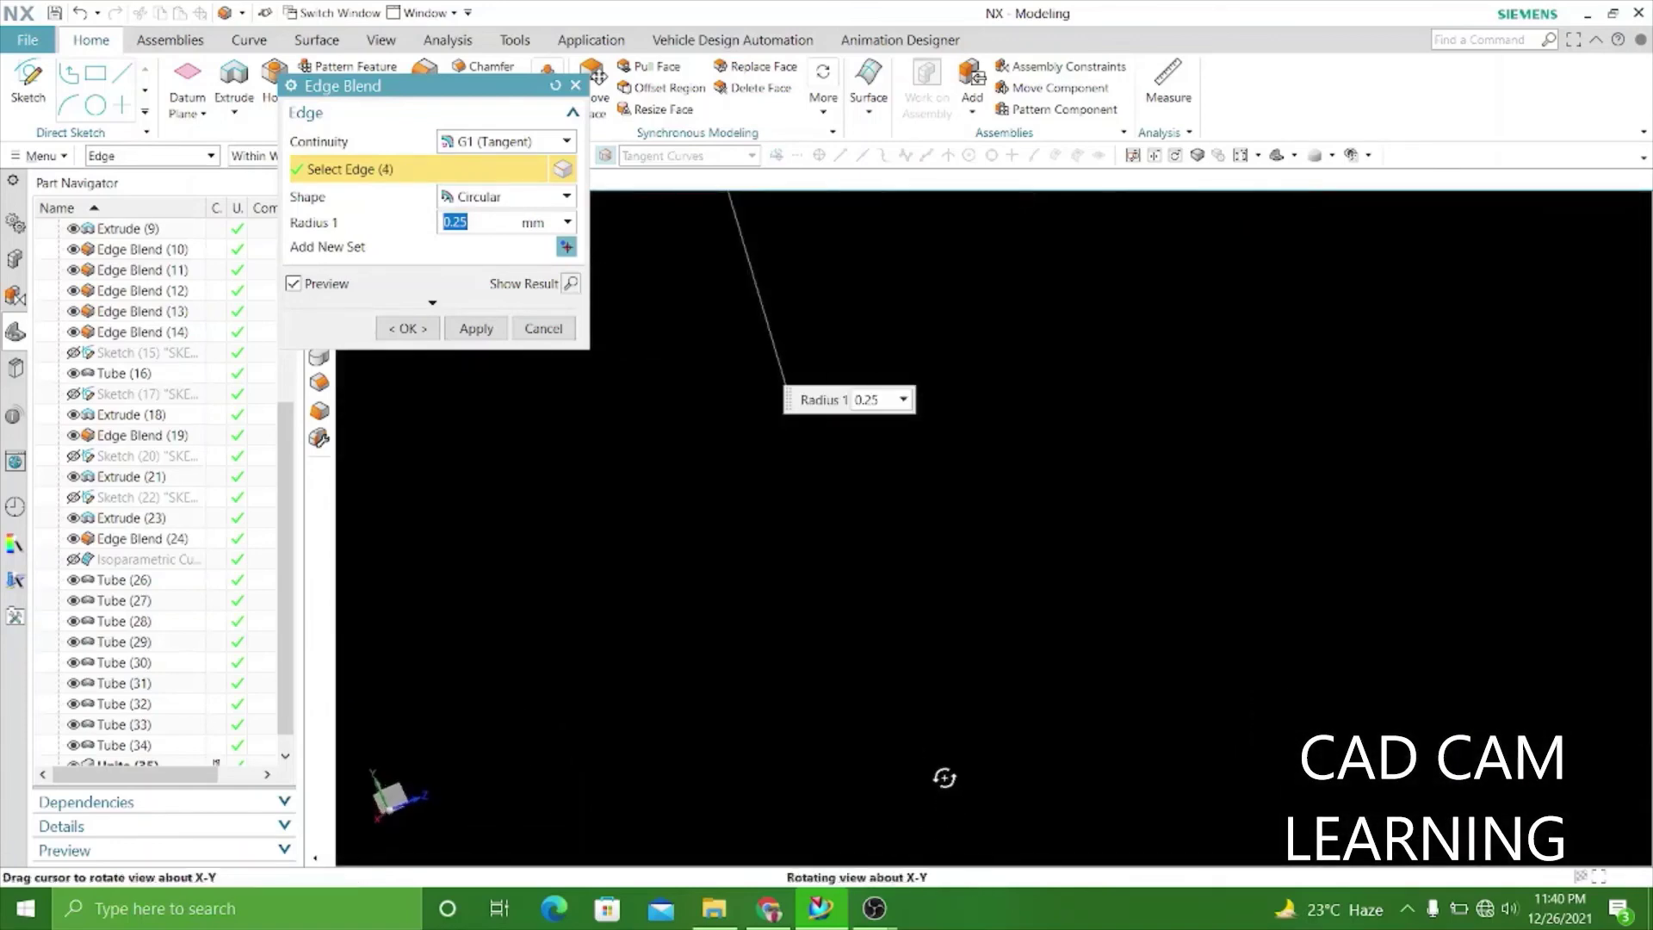
{"action": "scroll", "coordinate": [836, 389], "scroll_direction": "up", "scroll_amount": 2}
{"action": "scroll", "coordinate": [837, 390], "scroll_direction": "up", "scroll_amount": 2}
{"action": "scroll", "coordinate": [828, 586], "scroll_direction": "up", "scroll_amount": 3}
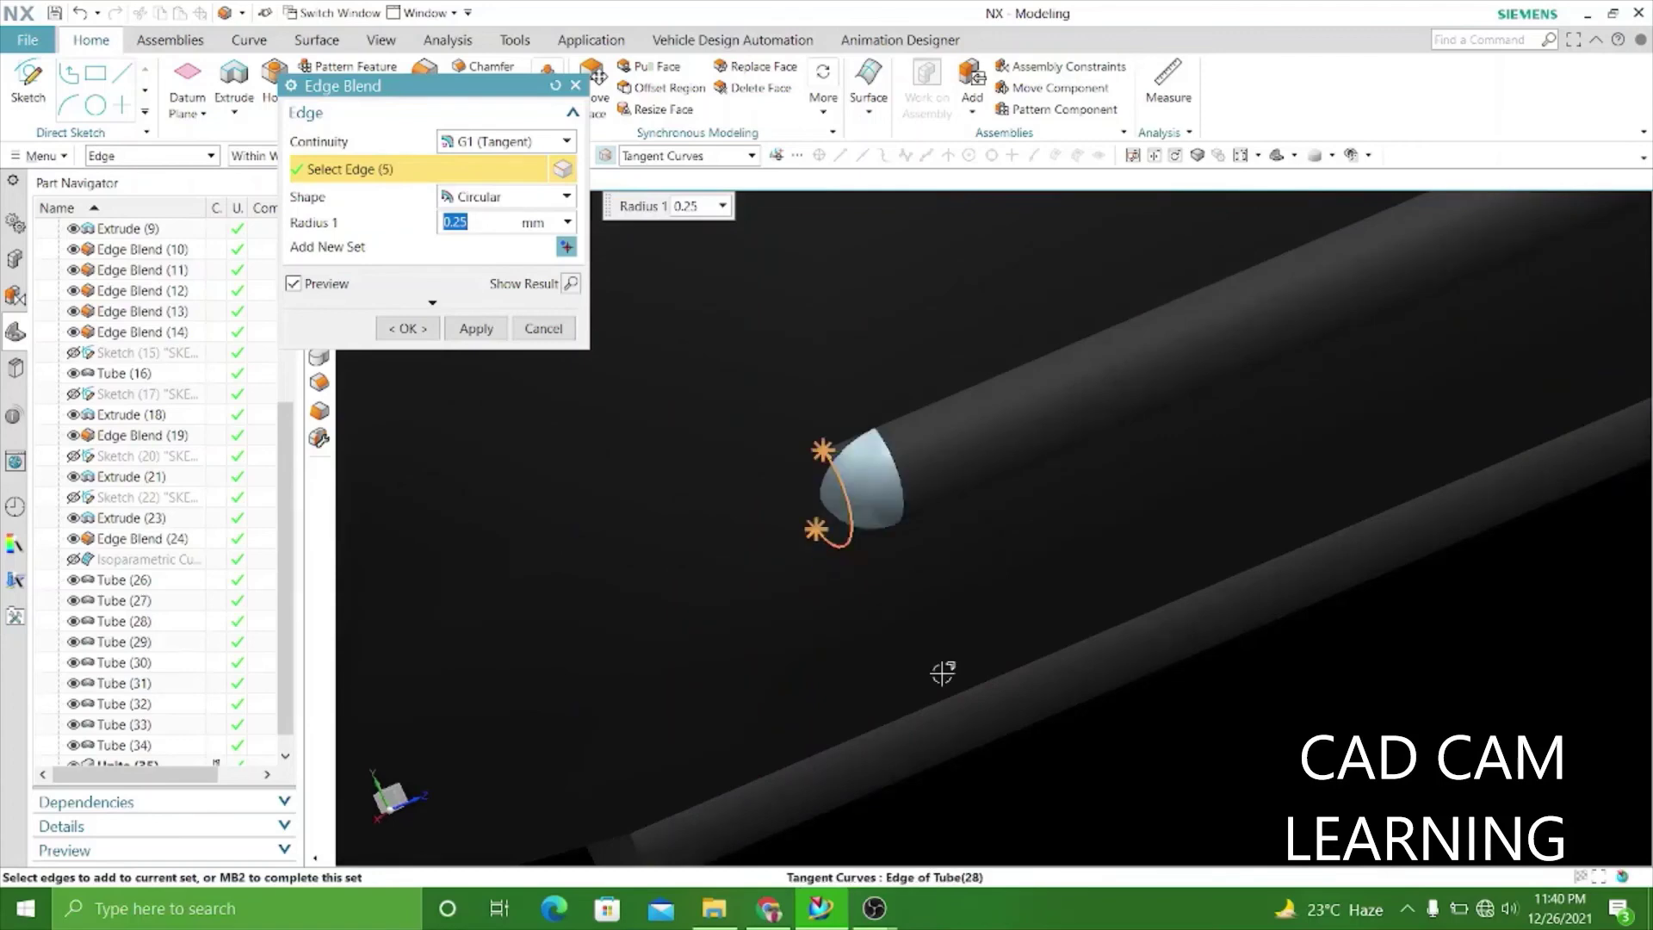
{"action": "scroll", "coordinate": [936, 664], "scroll_direction": "down", "scroll_amount": 3}
{"action": "scroll", "coordinate": [1273, 730], "scroll_direction": "up", "scroll_amount": 3}
{"action": "scroll", "coordinate": [1186, 678], "scroll_direction": "up", "scroll_amount": 1}
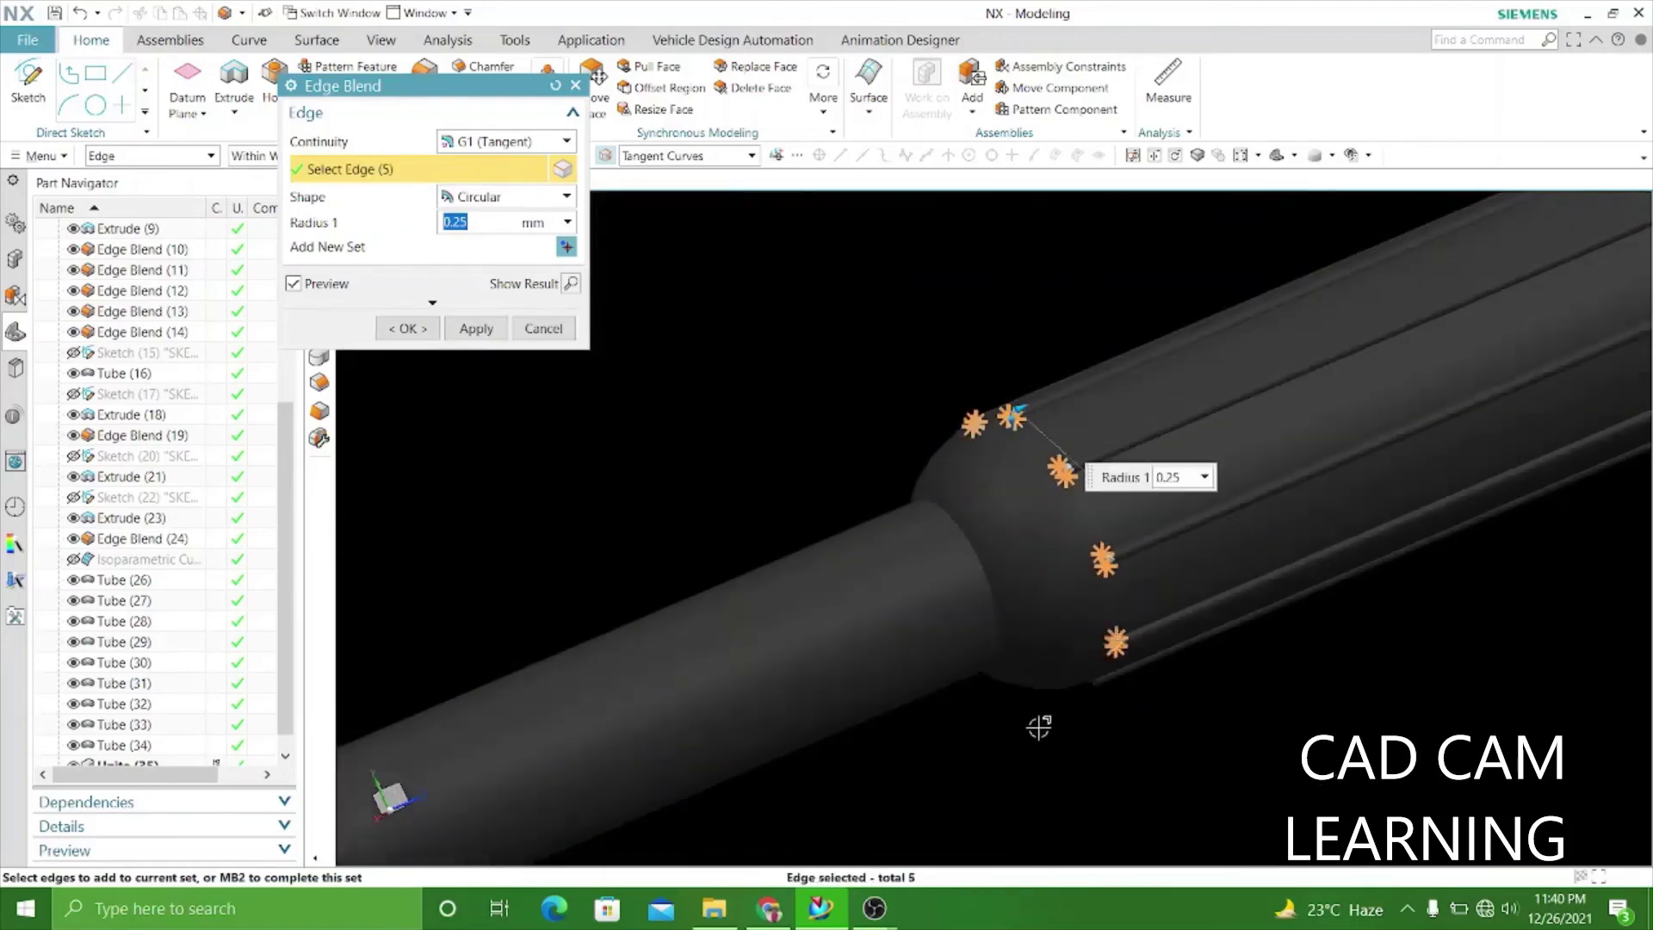
{"action": "middle_click_drag", "start_coordinate": [1007, 752], "coordinate": [985, 712]}
{"action": "scroll", "coordinate": [1088, 719], "scroll_direction": "down", "scroll_amount": 3}
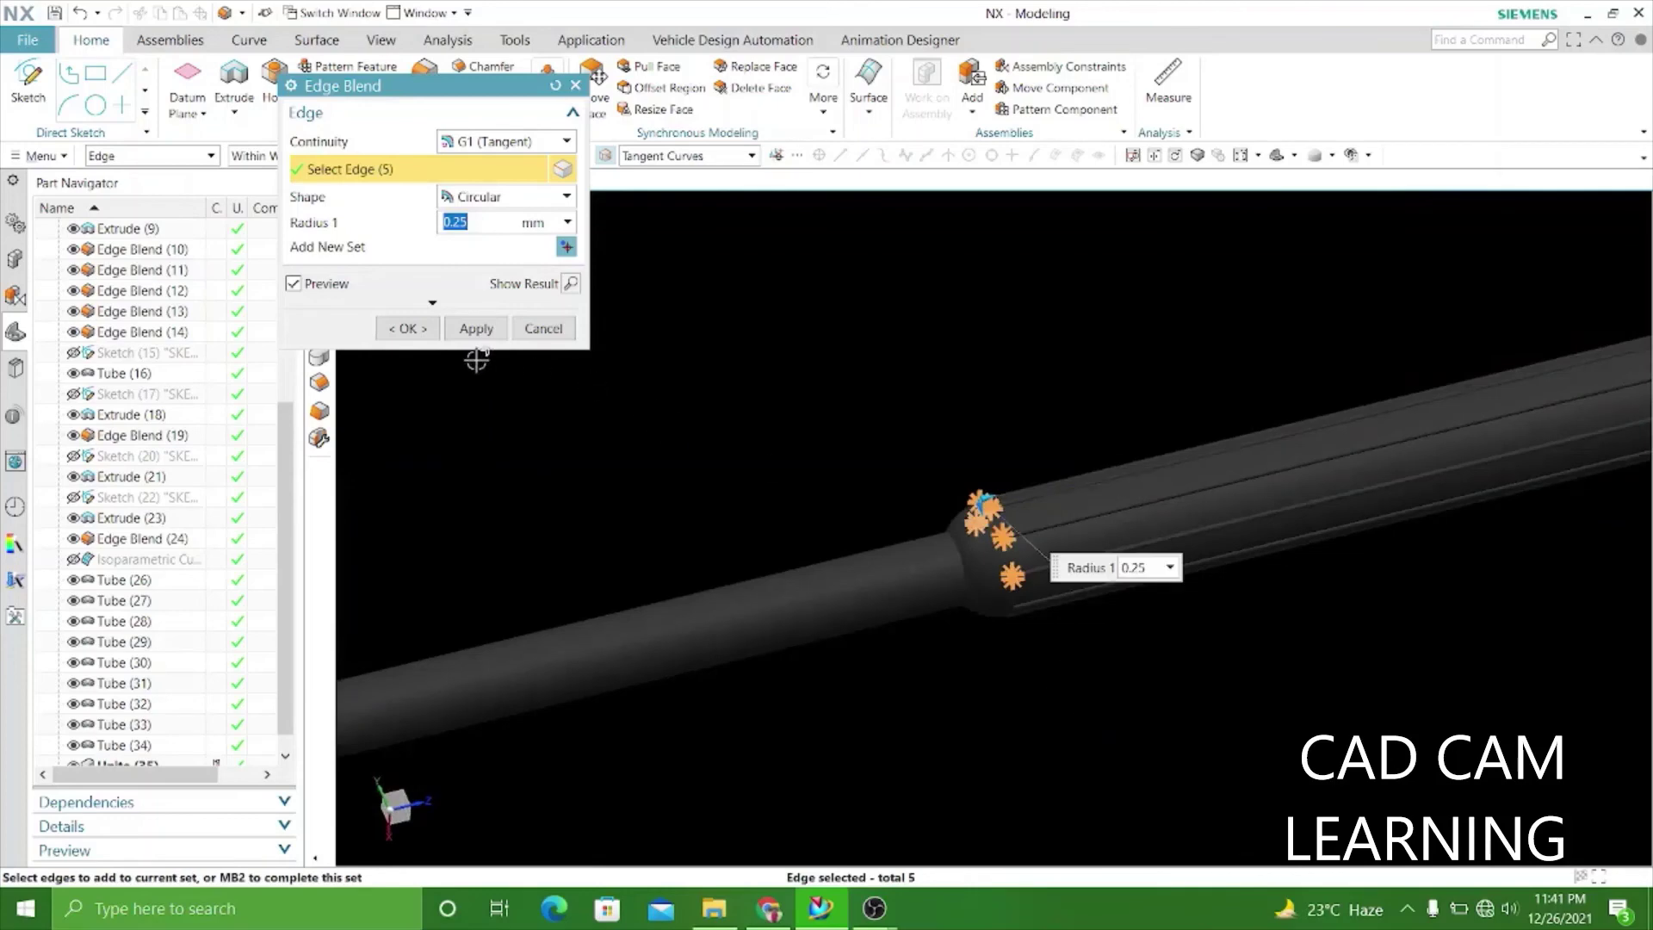
{"action": "left_click", "coordinate": [476, 329]}
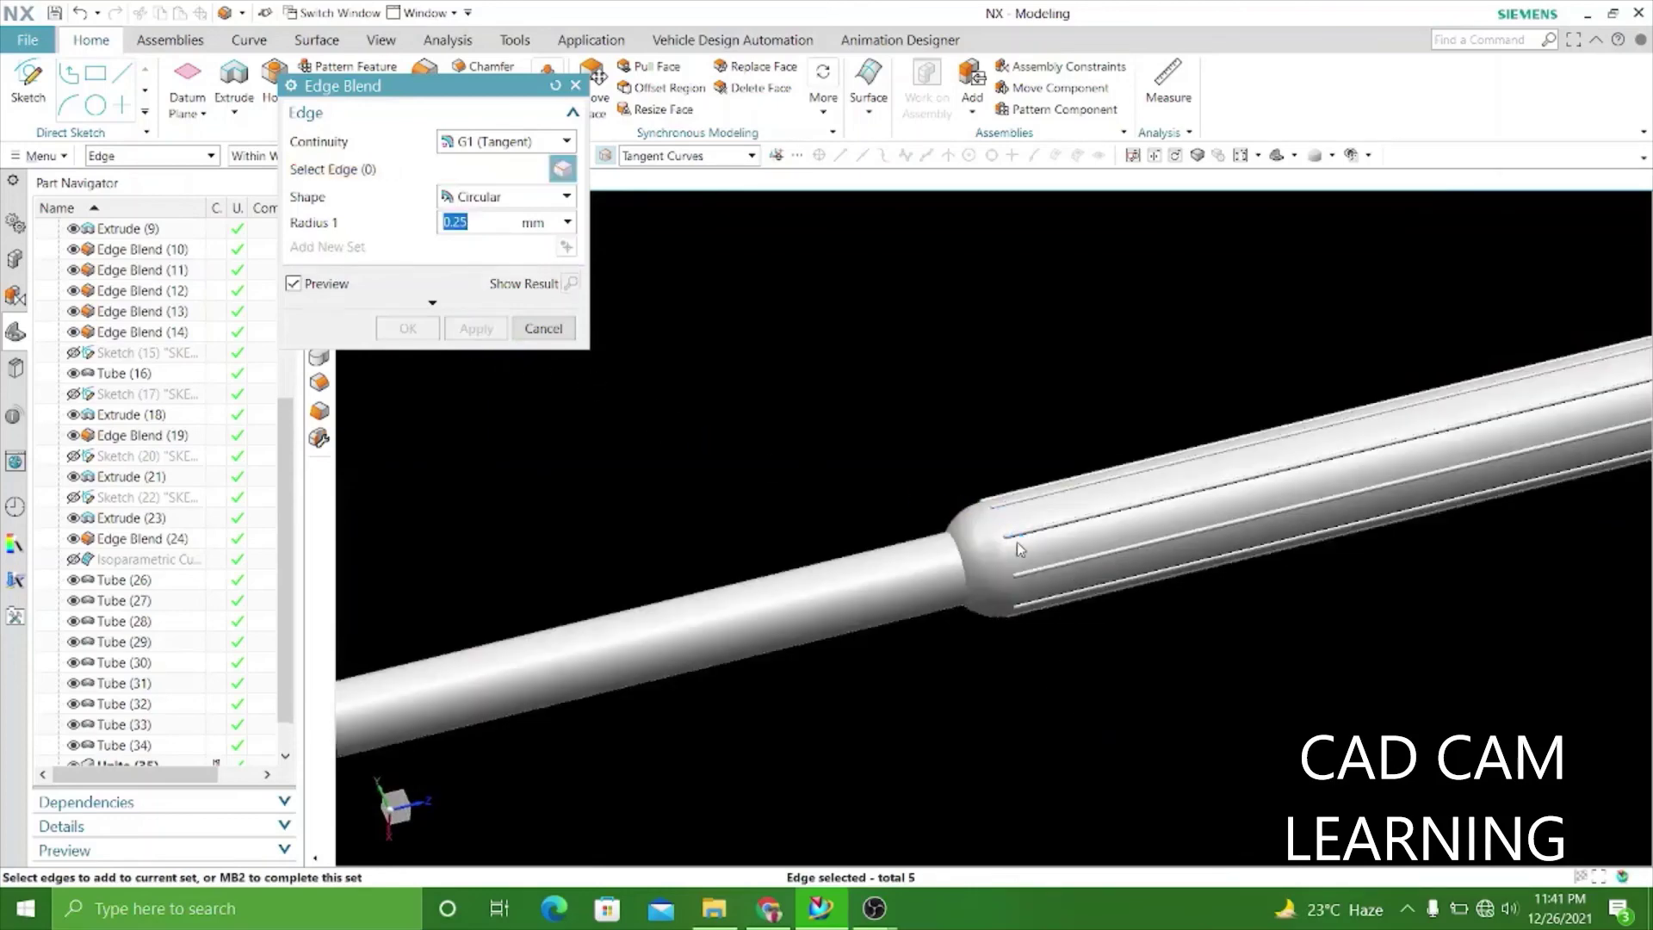
Round two more rib end edges on the handle's other side with a 0.25 mm blend.
{"action": "scroll", "coordinate": [1170, 568], "scroll_direction": "up", "scroll_amount": 1}
{"action": "scroll", "coordinate": [1171, 568], "scroll_direction": "up", "scroll_amount": 2}
{"action": "scroll", "coordinate": [1043, 793], "scroll_direction": "down", "scroll_amount": 3}
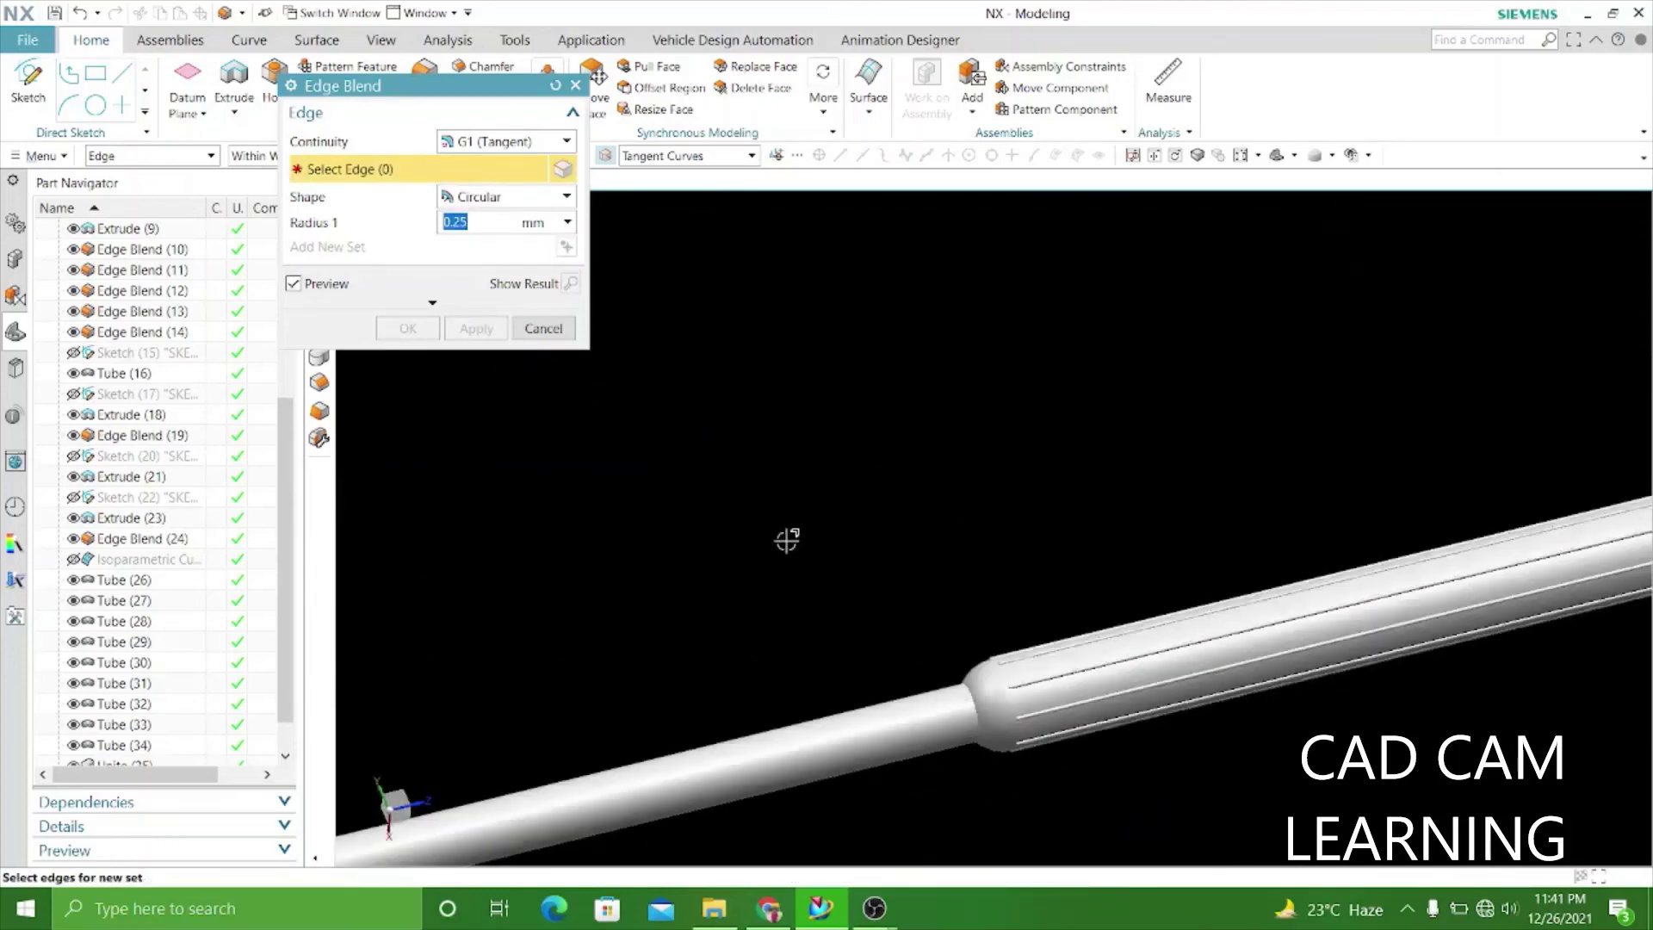
{"action": "scroll", "coordinate": [996, 720], "scroll_direction": "down", "scroll_amount": 3}
{"action": "mouse_move", "coordinate": [996, 720]}
{"action": "middle_mouse_down"}
{"action": "mouse_move", "coordinate": [915, 597]}
{"action": "mouse_move", "coordinate": [861, 600]}
{"action": "middle_mouse_up"}
{"action": "scroll", "coordinate": [861, 600], "scroll_direction": "up", "scroll_amount": 3}
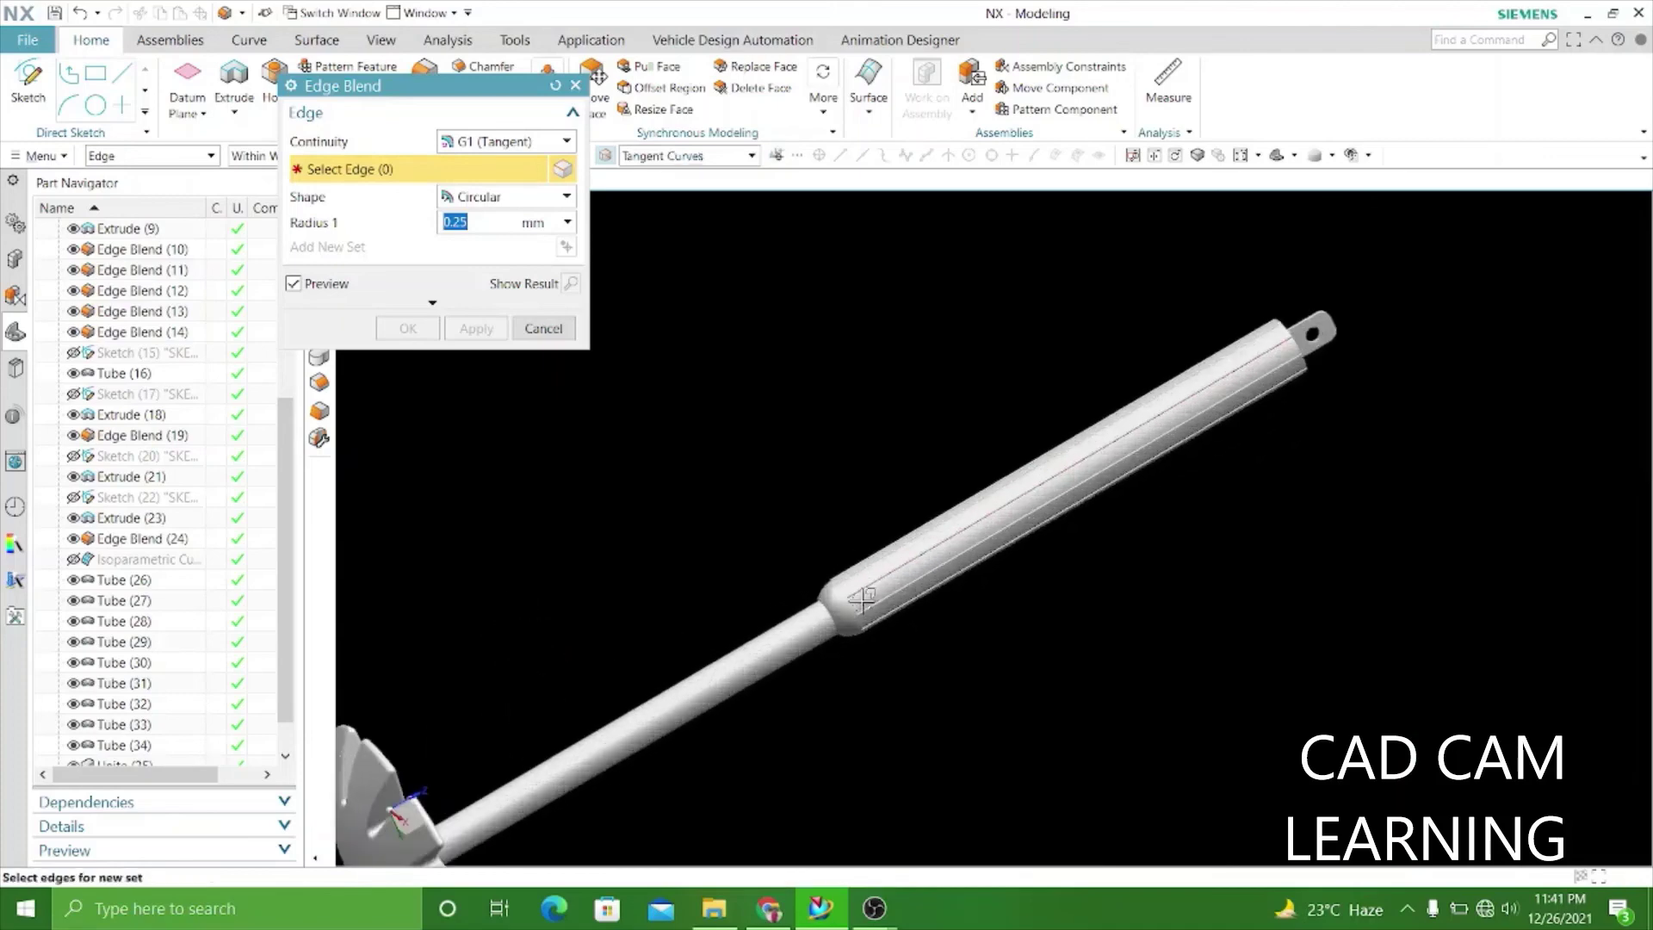
{"action": "scroll", "coordinate": [775, 498], "scroll_direction": "up", "scroll_amount": 2}
{"action": "scroll", "coordinate": [775, 499], "scroll_direction": "up", "scroll_amount": 2}
{"action": "middle_click_drag", "start_coordinate": [716, 513], "coordinate": [779, 533]}
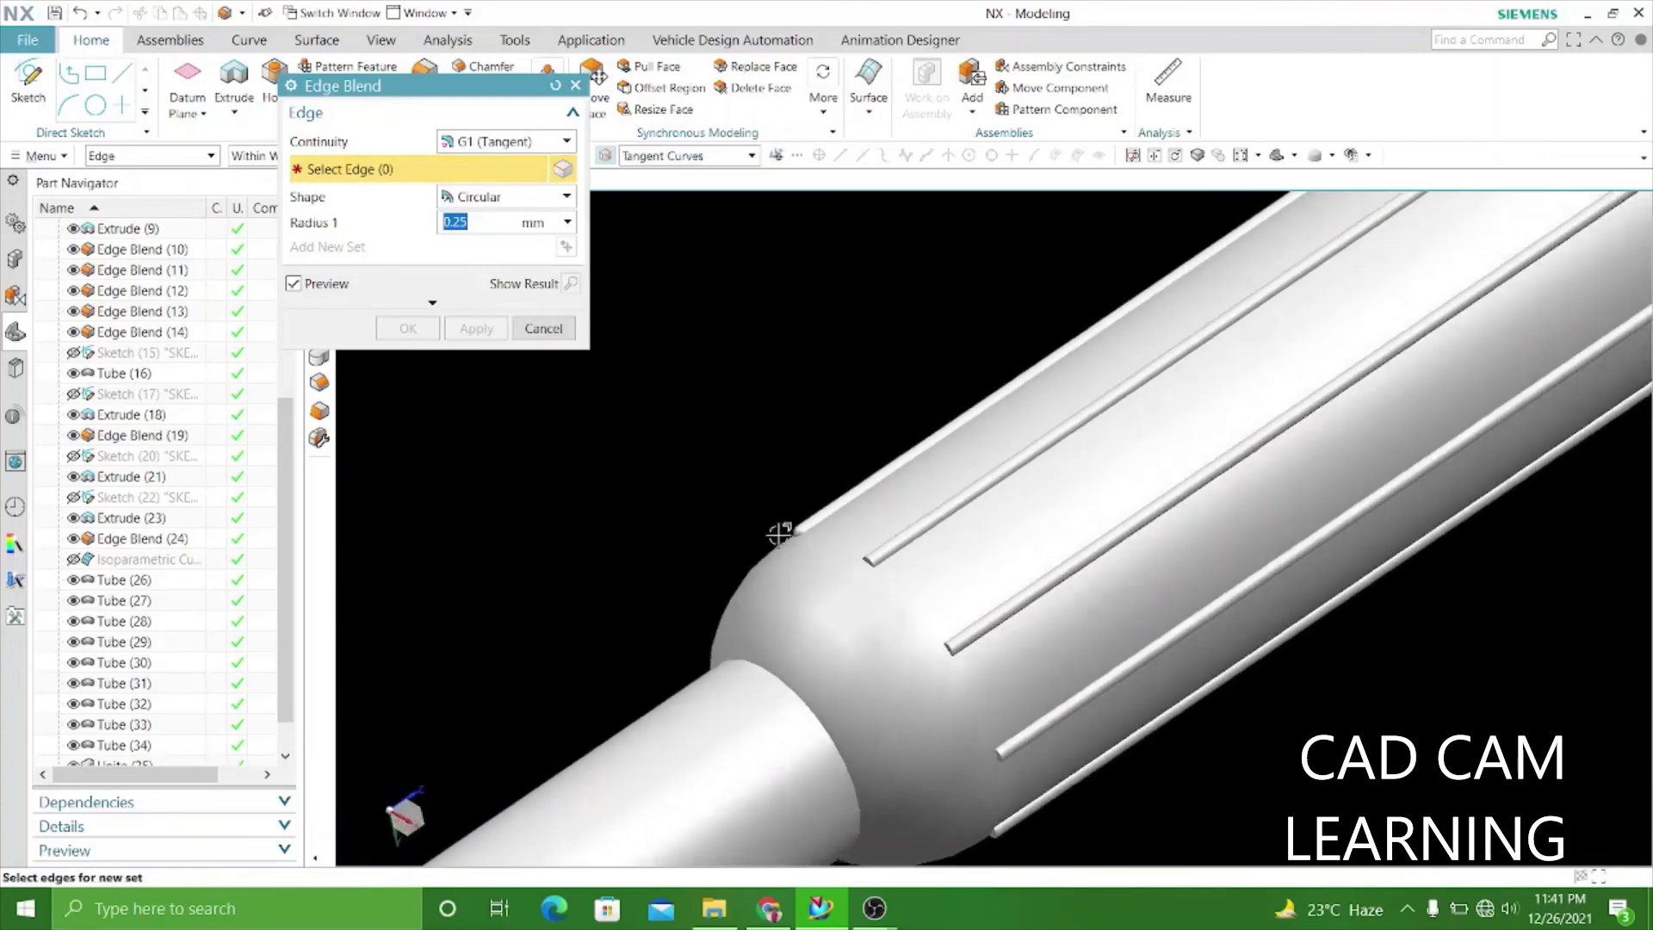
{"action": "scroll", "coordinate": [886, 583], "scroll_direction": "up", "scroll_amount": 3}
{"action": "scroll", "coordinate": [886, 583], "scroll_direction": "up", "scroll_amount": 3}
{"action": "left_click", "coordinate": [750, 447]}
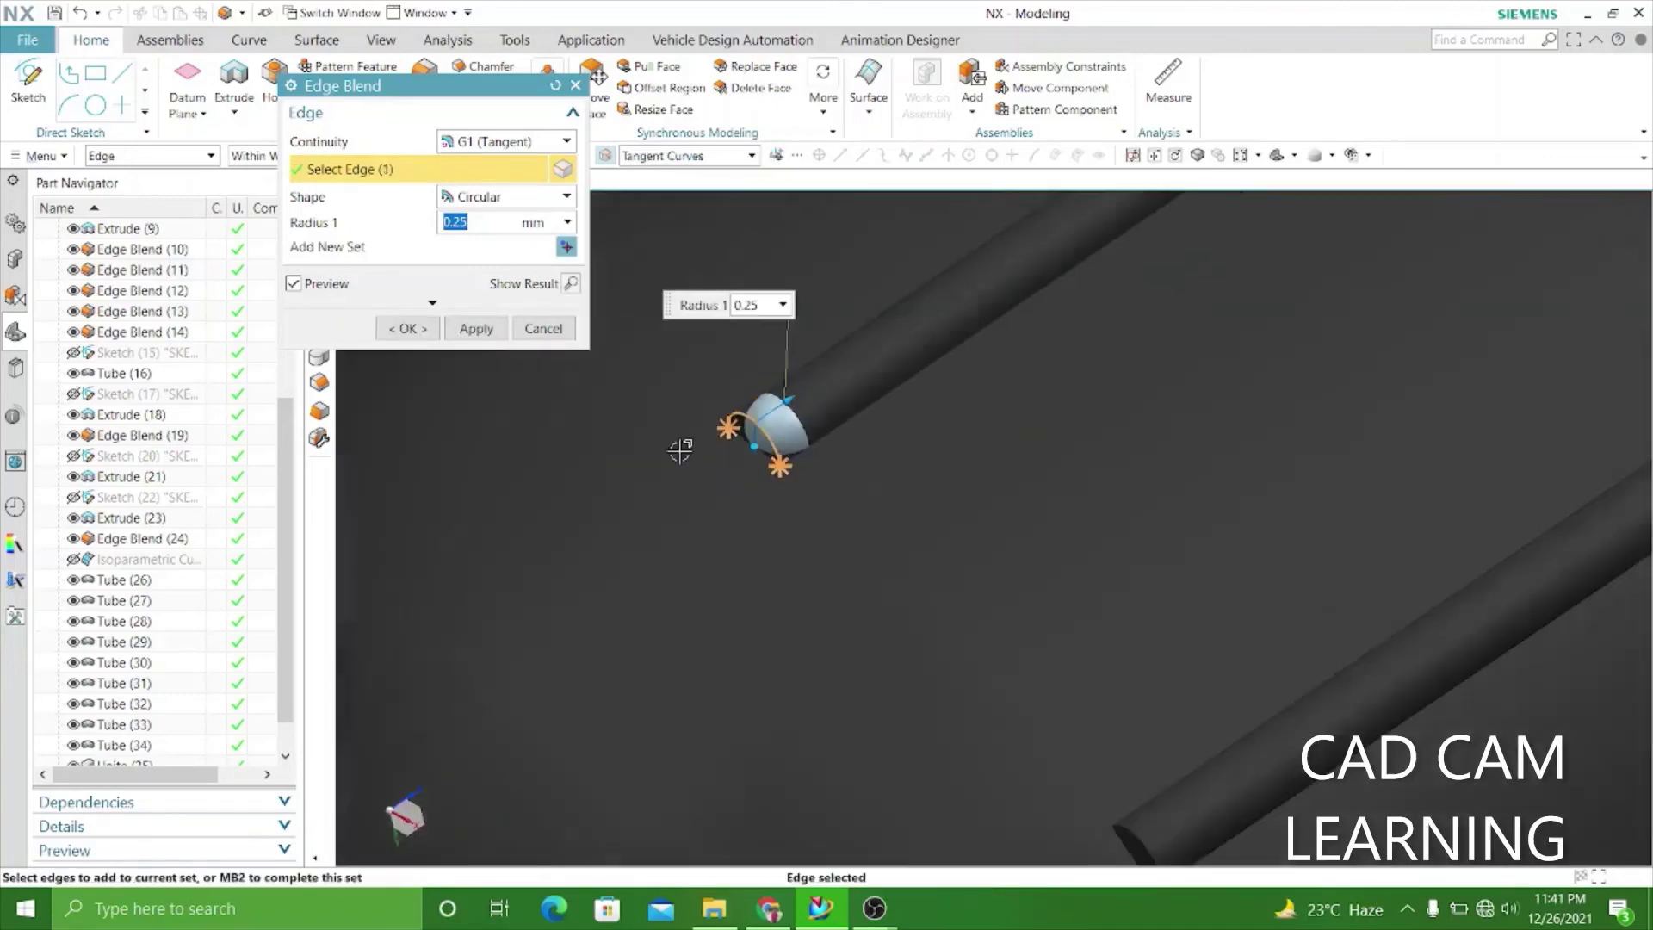
{"action": "scroll", "coordinate": [680, 450], "scroll_direction": "down", "scroll_amount": 3}
{"action": "scroll", "coordinate": [786, 545], "scroll_direction": "up", "scroll_amount": 3}
{"action": "left_click", "coordinate": [779, 533]}
{"action": "scroll", "coordinate": [680, 553], "scroll_direction": "down", "scroll_amount": 2}
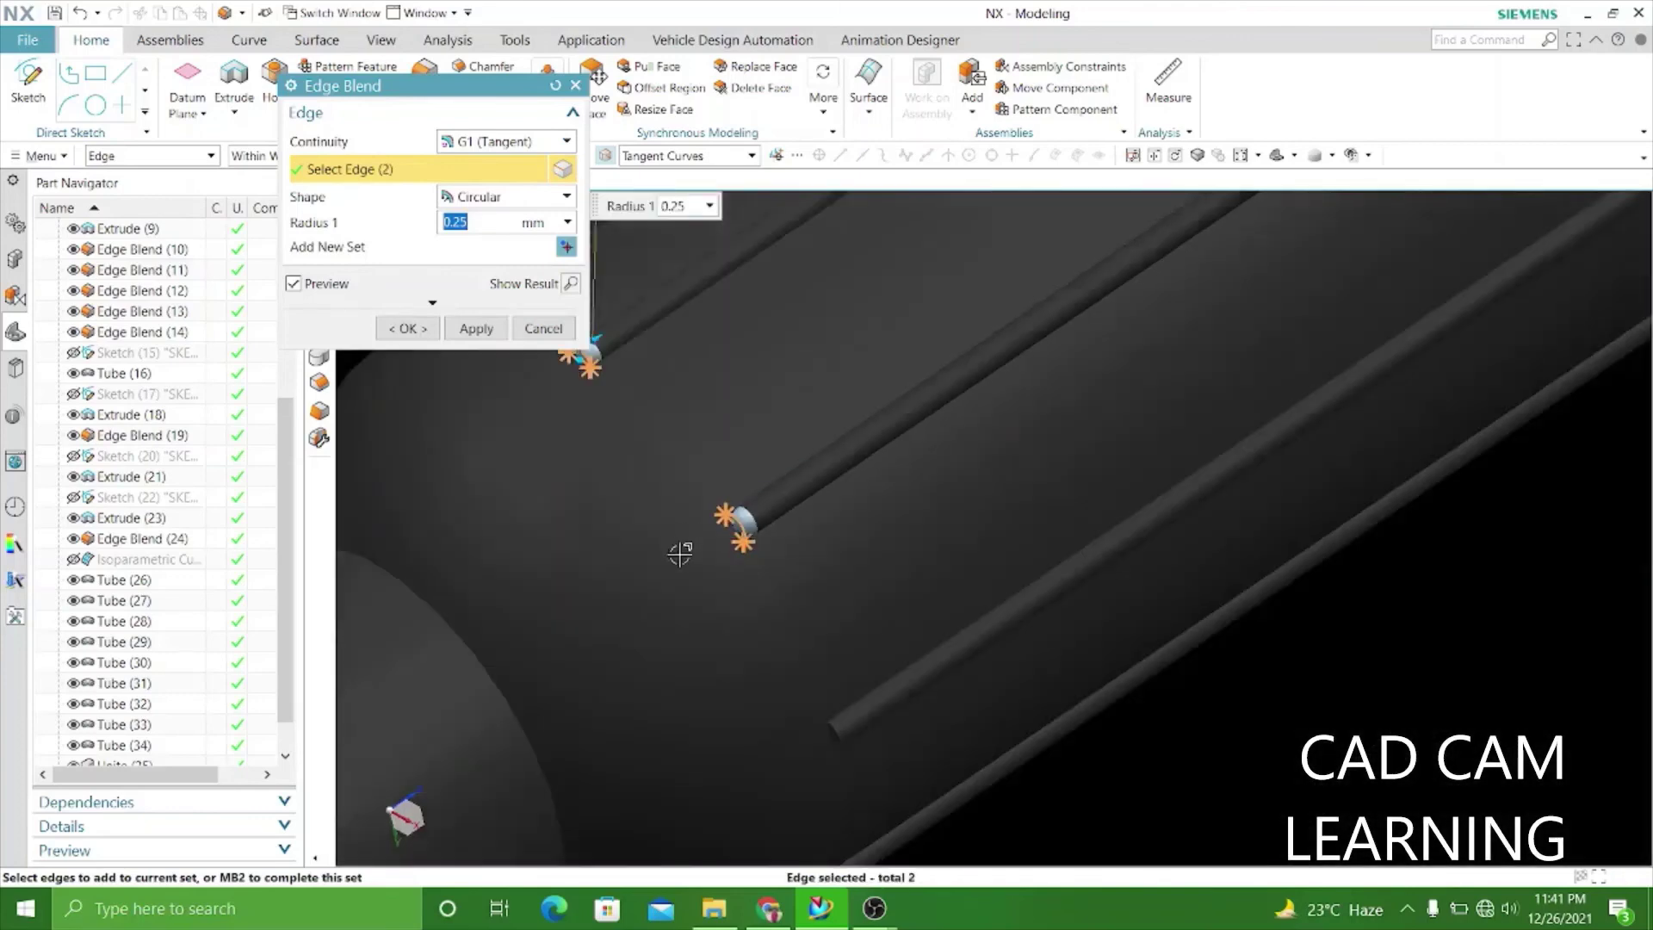
{"action": "scroll", "coordinate": [680, 553], "scroll_direction": "down", "scroll_amount": 2}
{"action": "scroll", "coordinate": [804, 669], "scroll_direction": "up", "scroll_amount": 3}
{"action": "scroll", "coordinate": [774, 646], "scroll_direction": "down", "scroll_amount": 3}
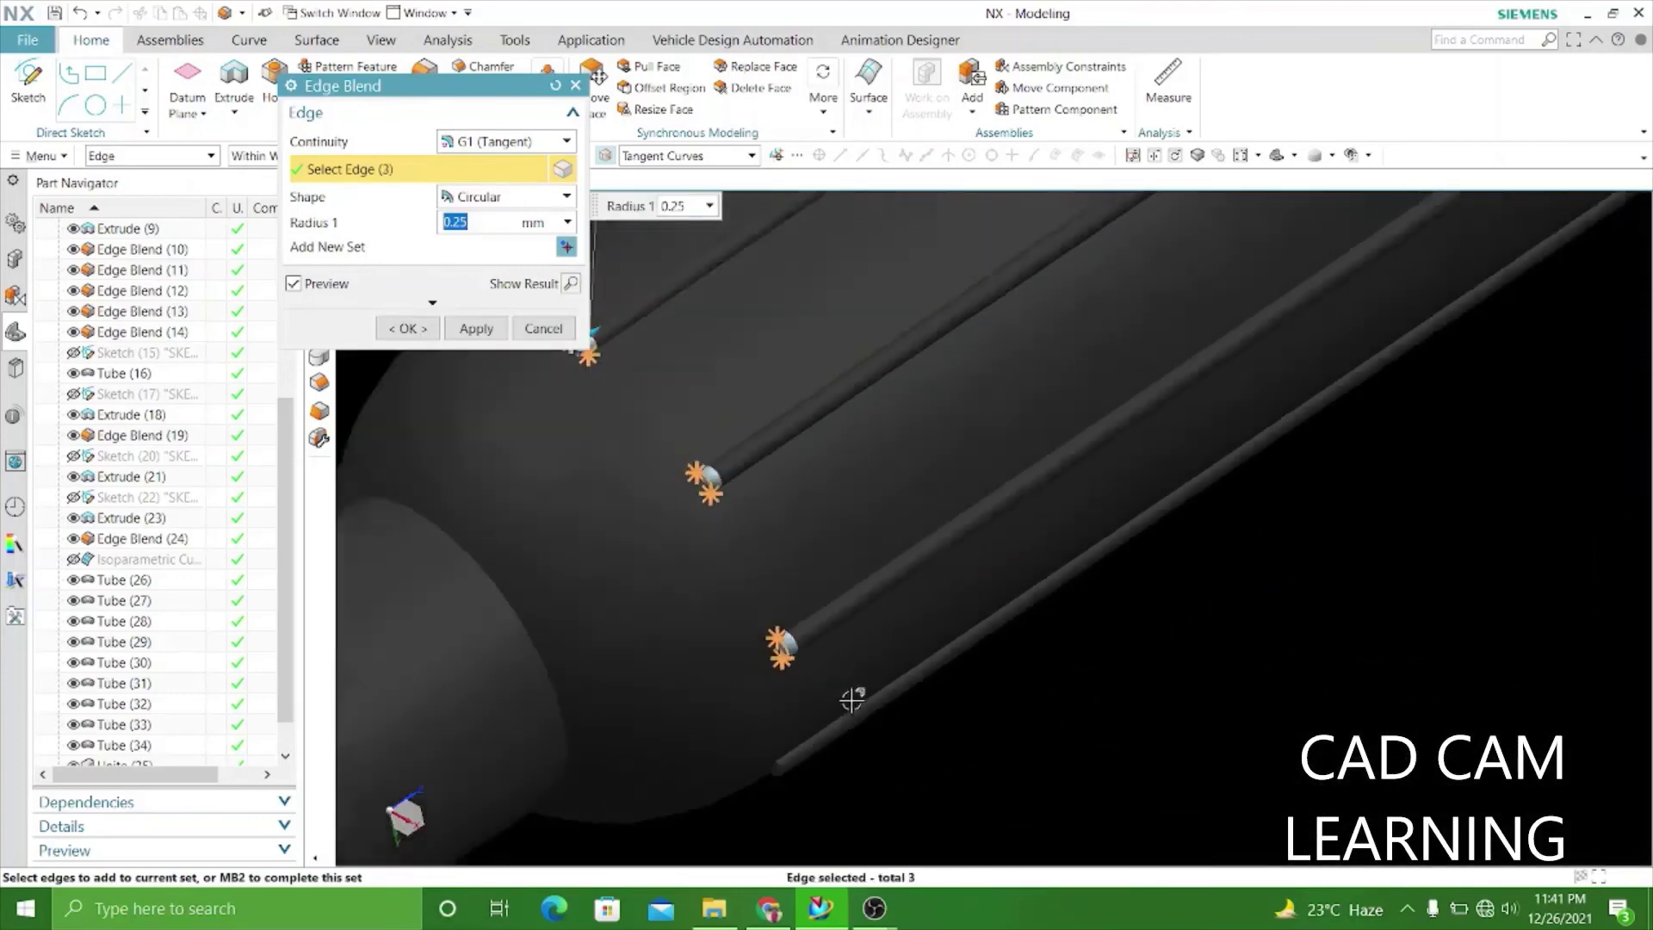
{"action": "mouse_move", "coordinate": [856, 694]}
{"action": "middle_mouse_down"}
{"action": "mouse_move", "coordinate": [889, 726]}
{"action": "mouse_move", "coordinate": [867, 672]}
{"action": "mouse_move", "coordinate": [674, 573]}
{"action": "middle_mouse_up"}
{"action": "scroll", "coordinate": [673, 573], "scroll_direction": "up", "scroll_amount": 3}
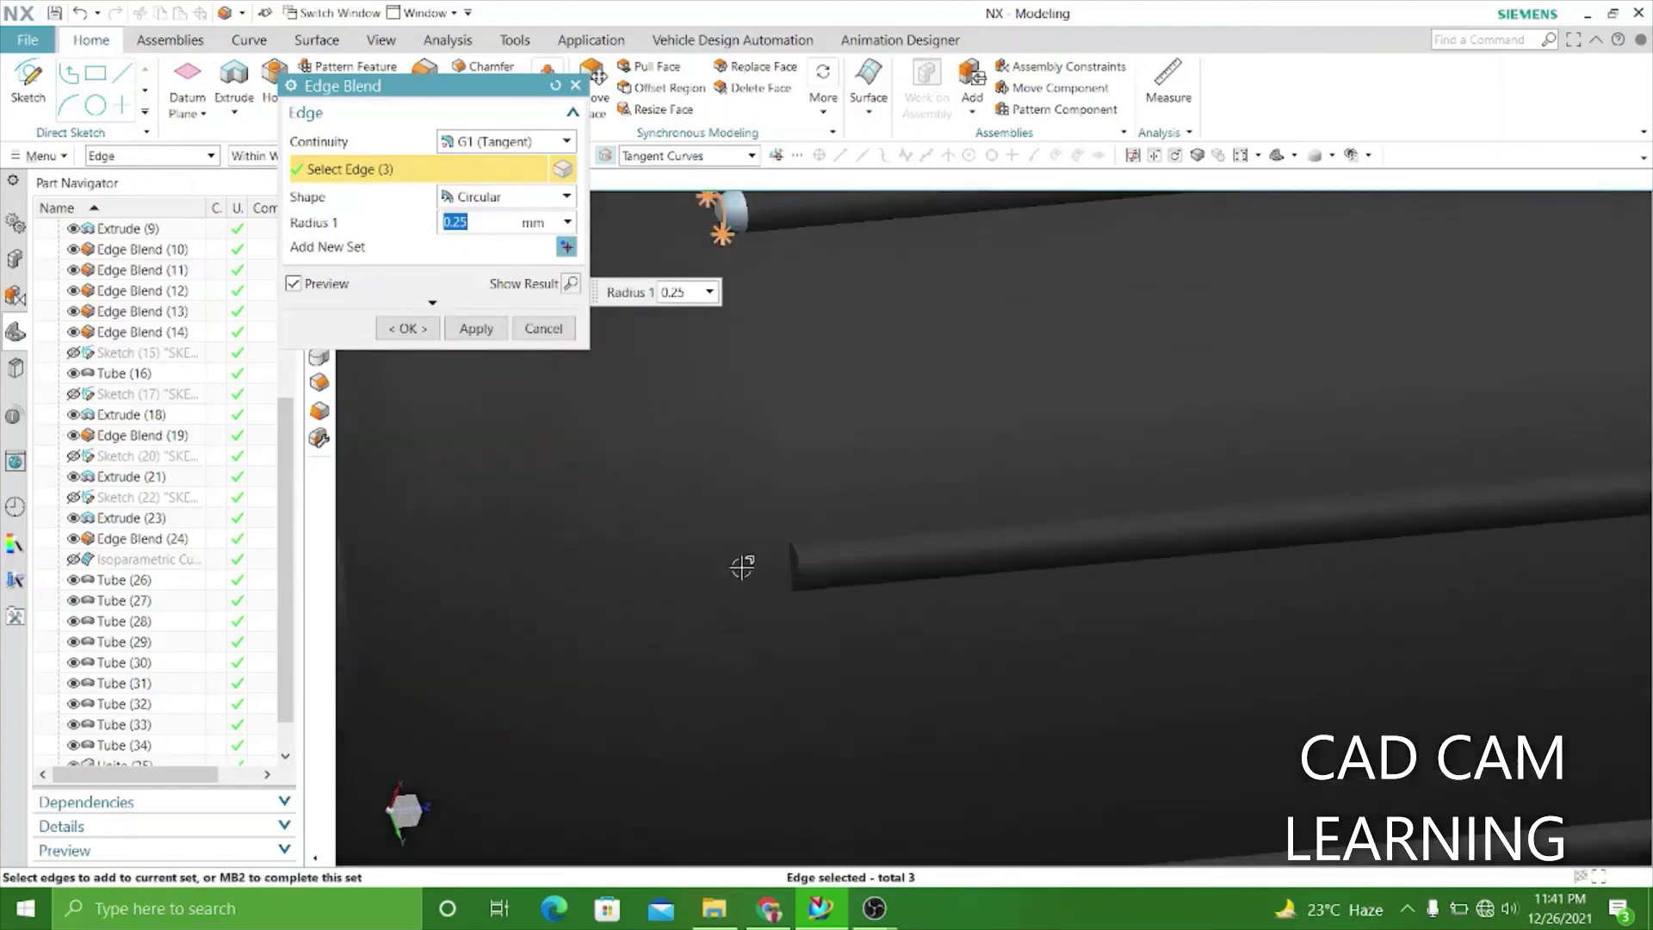
{"action": "scroll", "coordinate": [797, 570], "scroll_direction": "down", "scroll_amount": 3}
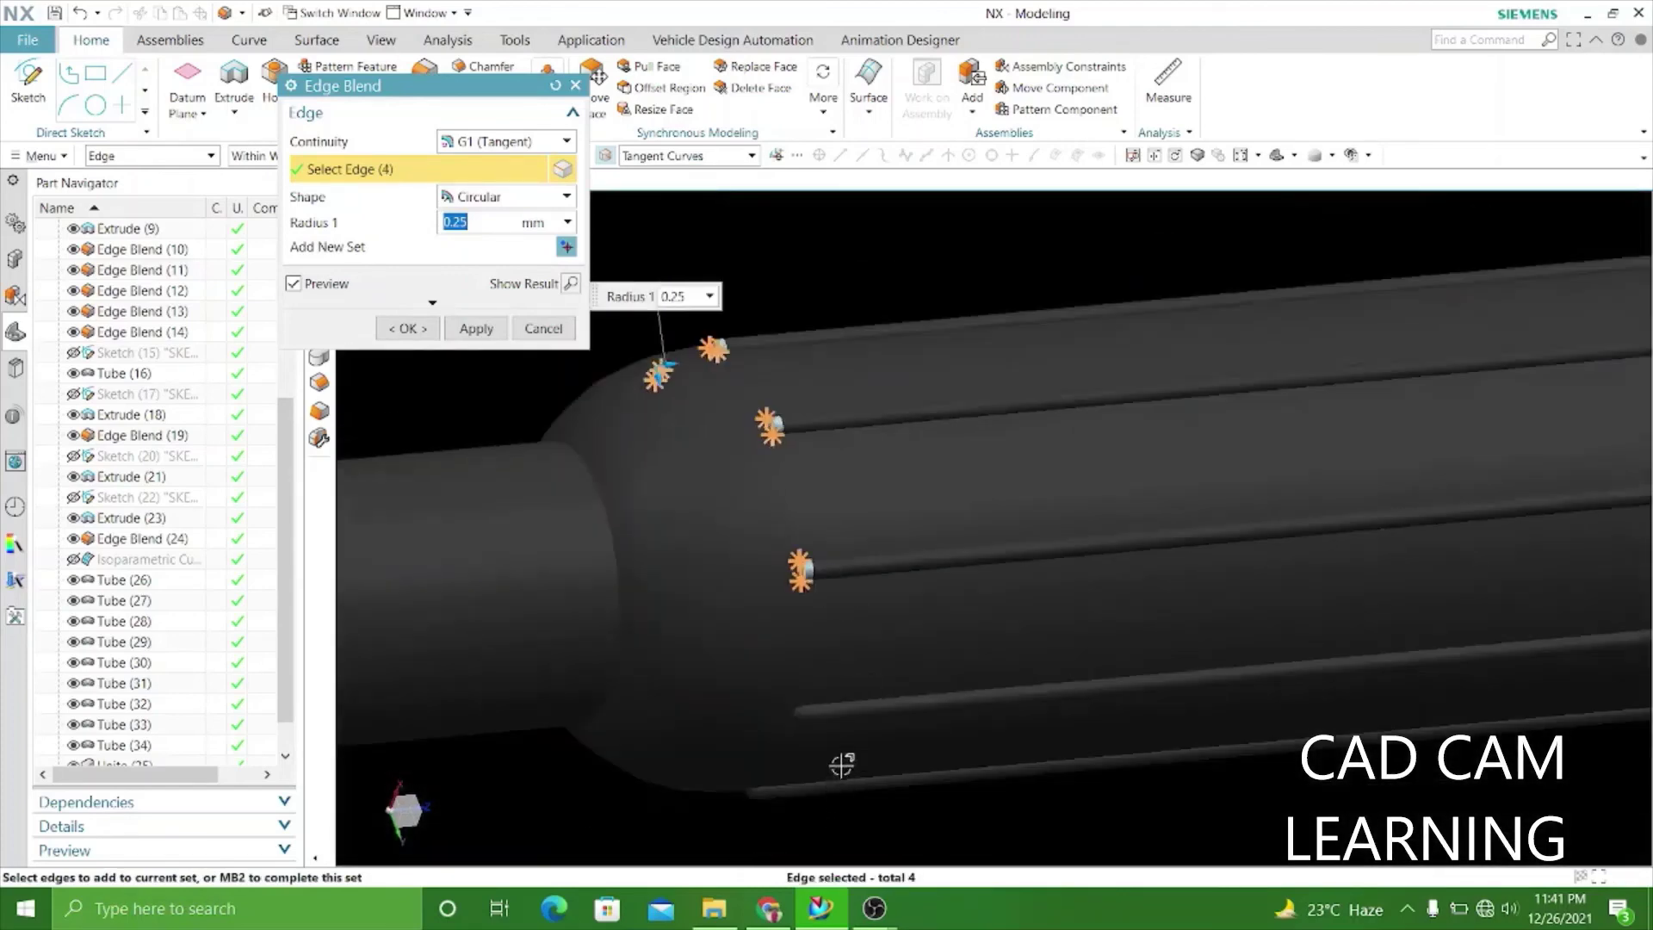
{"action": "mouse_move", "coordinate": [844, 766]}
{"action": "middle_mouse_down"}
{"action": "mouse_move", "coordinate": [894, 654]}
{"action": "mouse_move", "coordinate": [963, 649]}
{"action": "mouse_move", "coordinate": [938, 667]}
{"action": "middle_mouse_up"}
{"action": "left_click", "coordinate": [482, 330]}
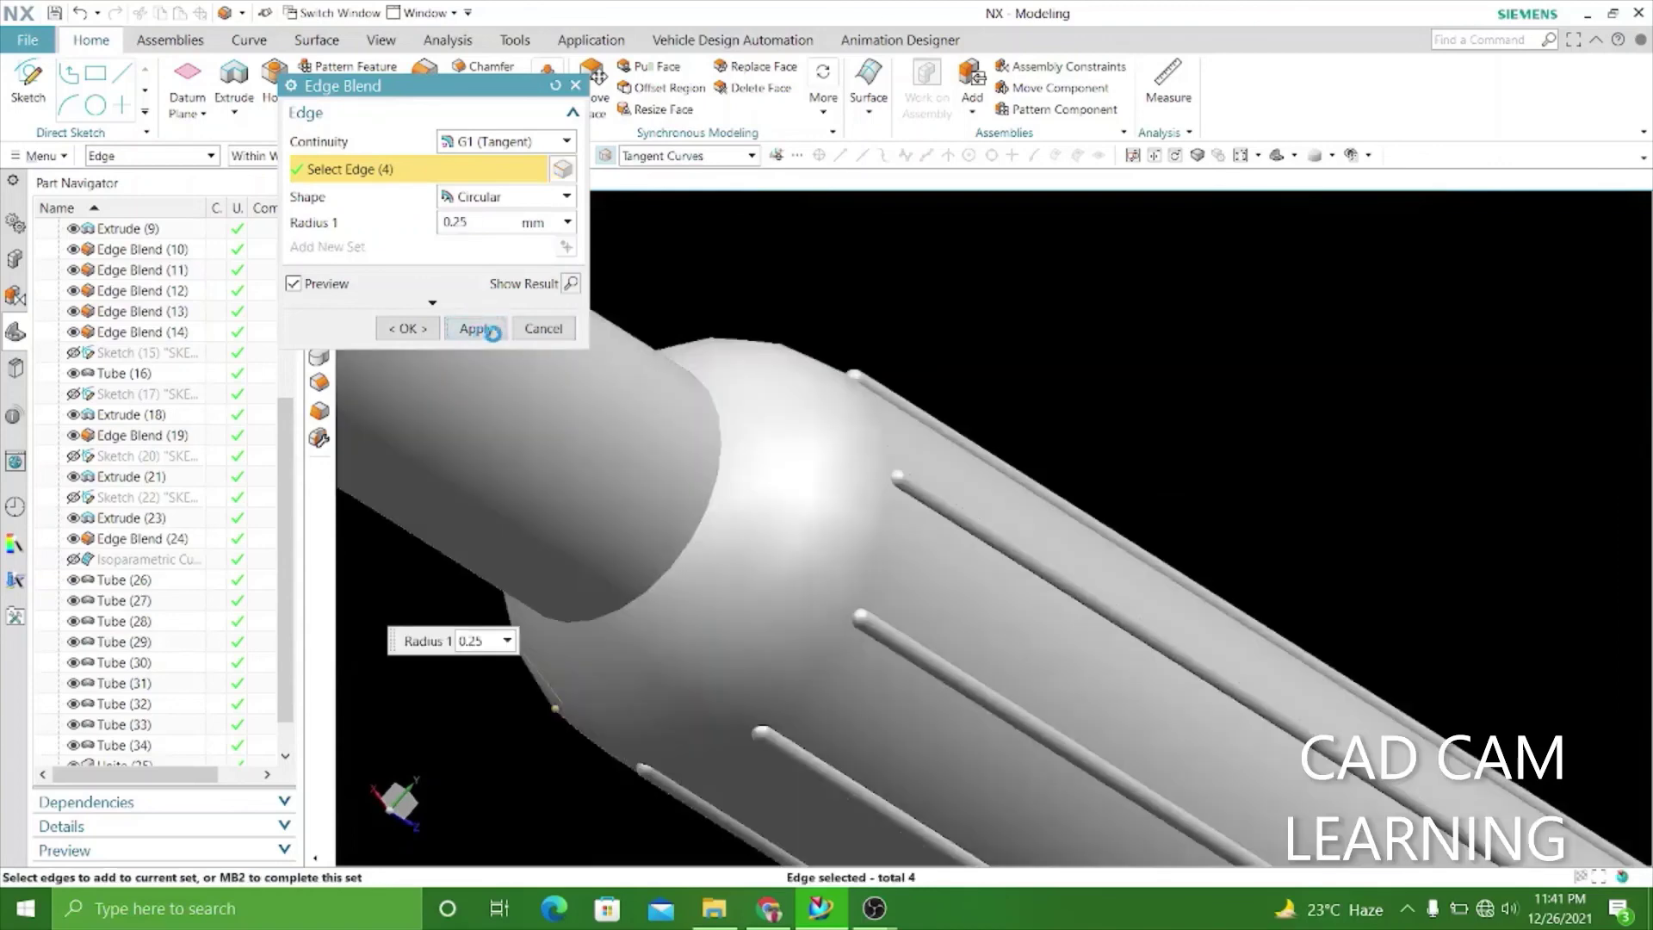
{"action": "scroll", "coordinate": [771, 517], "scroll_direction": "down", "scroll_amount": 5}
Try blending the curved end-face edge, then cancel the blend.
{"action": "scroll", "coordinate": [947, 661], "scroll_direction": "down", "scroll_amount": 3}
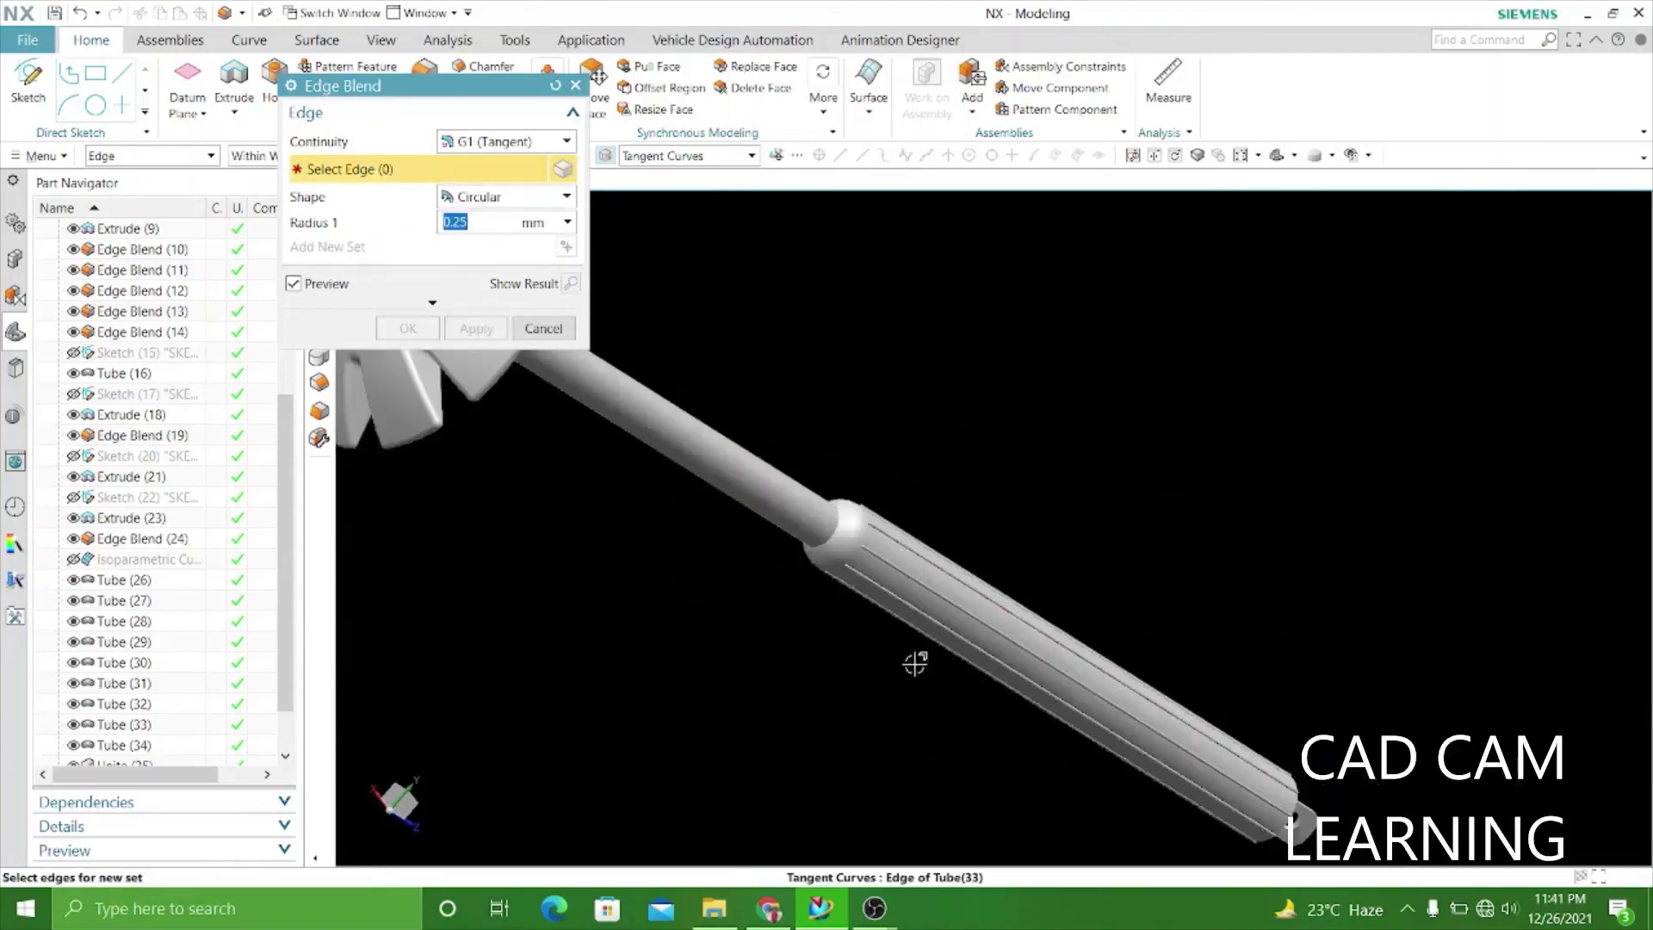
{"action": "mouse_move", "coordinate": [915, 663]}
{"action": "middle_mouse_down"}
{"action": "mouse_move", "coordinate": [820, 577]}
{"action": "mouse_move", "coordinate": [1029, 424]}
{"action": "middle_mouse_up"}
{"action": "scroll", "coordinate": [1093, 498], "scroll_direction": "up", "scroll_amount": 3}
{"action": "scroll", "coordinate": [1036, 501], "scroll_direction": "up", "scroll_amount": 3}
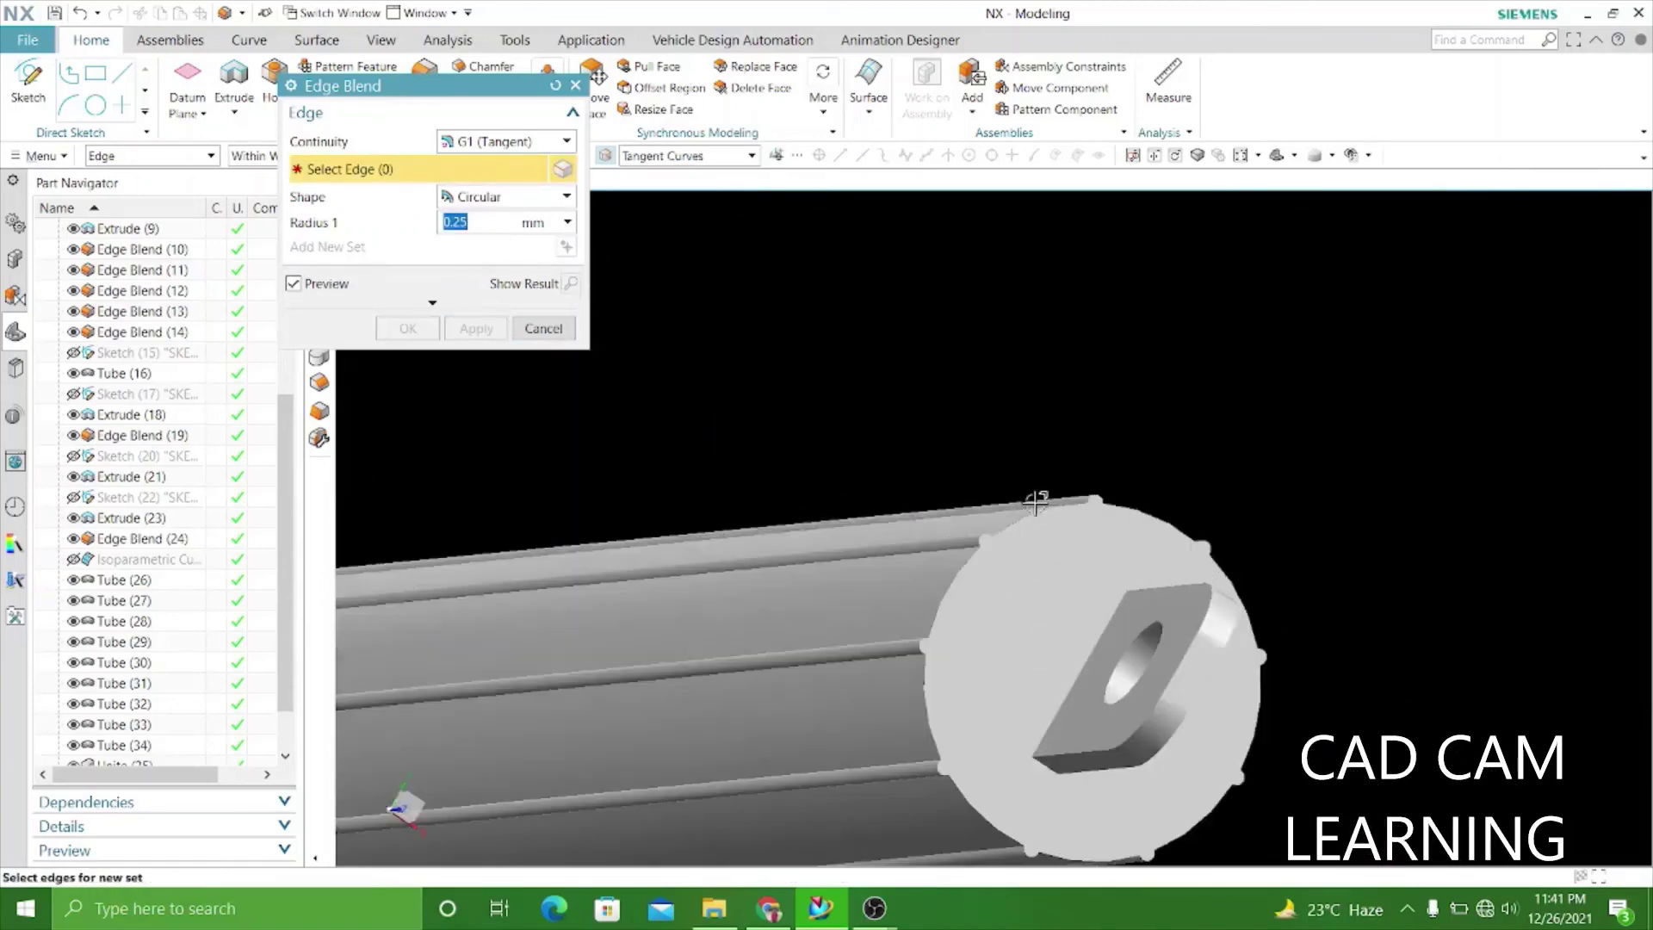
{"action": "scroll", "coordinate": [1035, 501], "scroll_direction": "up", "scroll_amount": 3}
{"action": "left_click", "coordinate": [984, 609]}
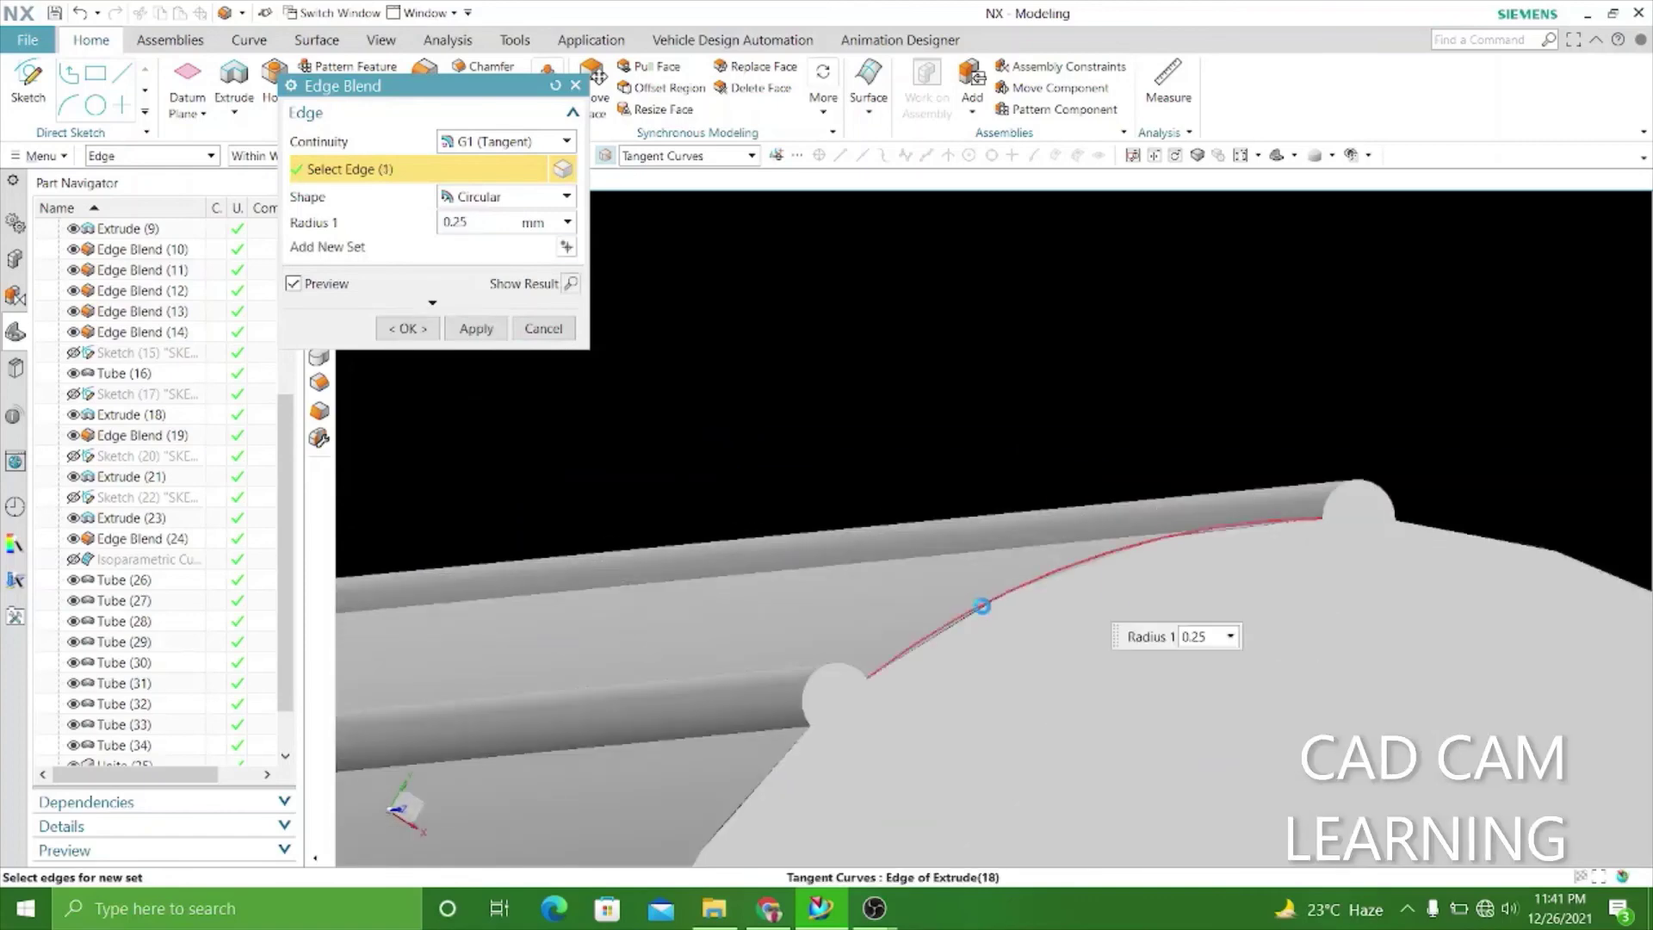
{"action": "left_click", "coordinate": [543, 329]}
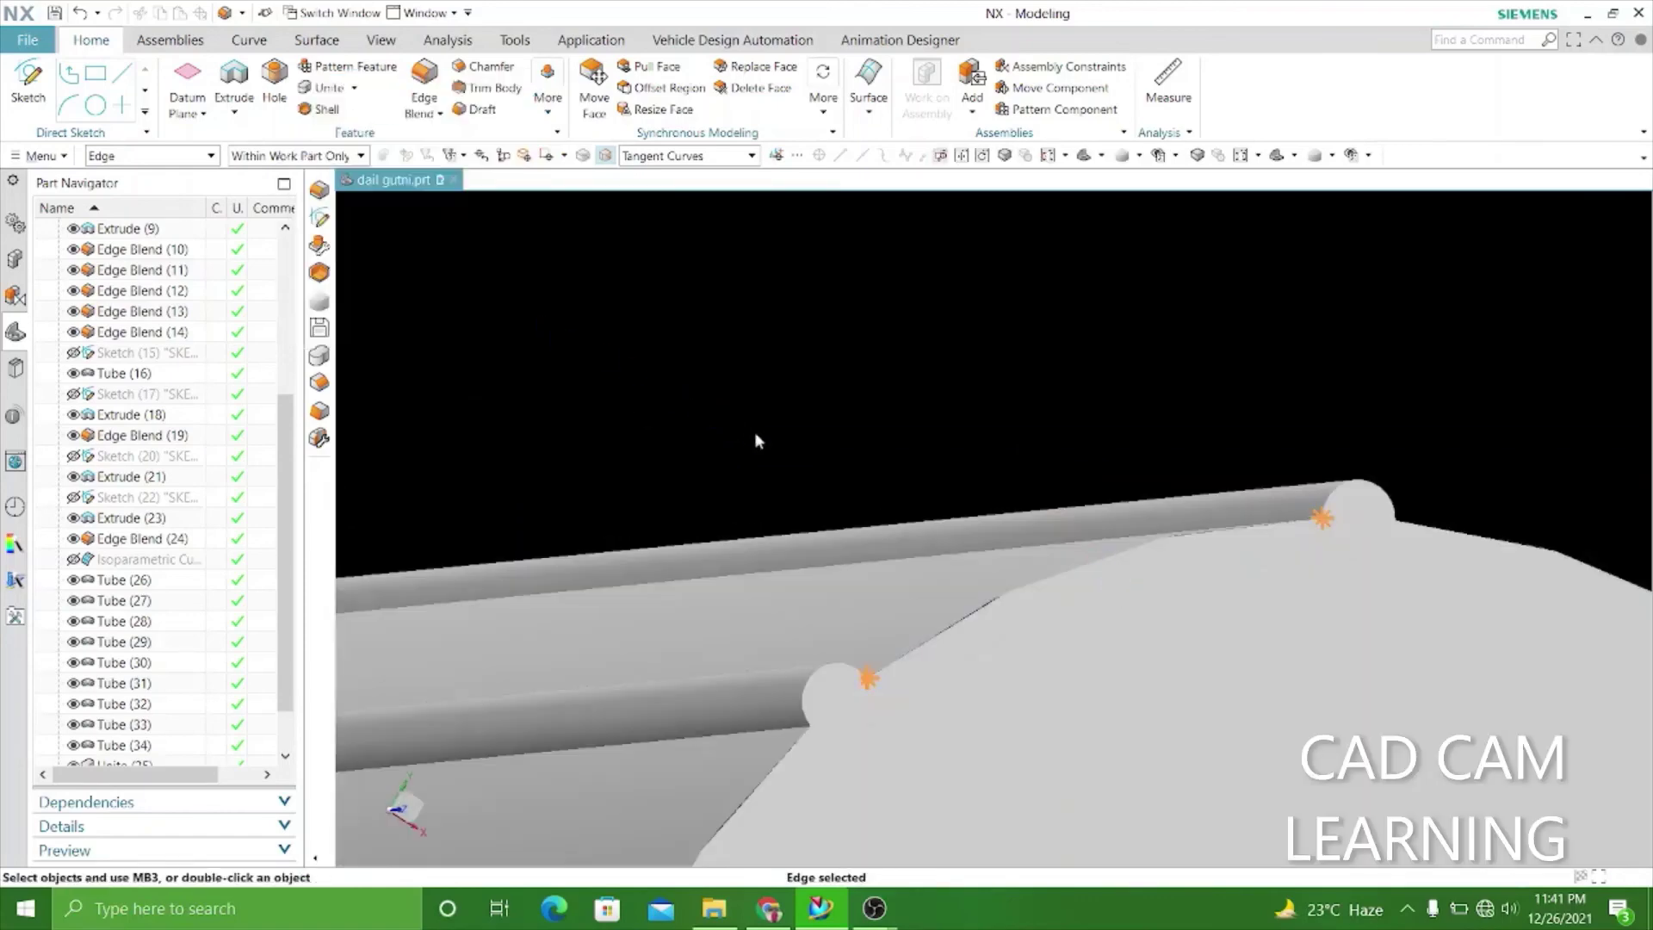
Select two edges at the tab end, then abandon the blend after it fails.
{"action": "mouse_move", "coordinate": [758, 442]}
{"action": "middle_mouse_down"}
{"action": "mouse_move", "coordinate": [812, 454]}
{"action": "mouse_move", "coordinate": [886, 395]}
{"action": "mouse_move", "coordinate": [928, 409]}
{"action": "middle_mouse_up"}
{"action": "mouse_move", "coordinate": [1218, 568]}
{"action": "middle_mouse_down"}
{"action": "mouse_move", "coordinate": [1158, 527]}
{"action": "mouse_move", "coordinate": [1162, 557]}
{"action": "middle_mouse_up"}
{"action": "scroll", "coordinate": [1157, 572], "scroll_direction": "down", "scroll_amount": 1}
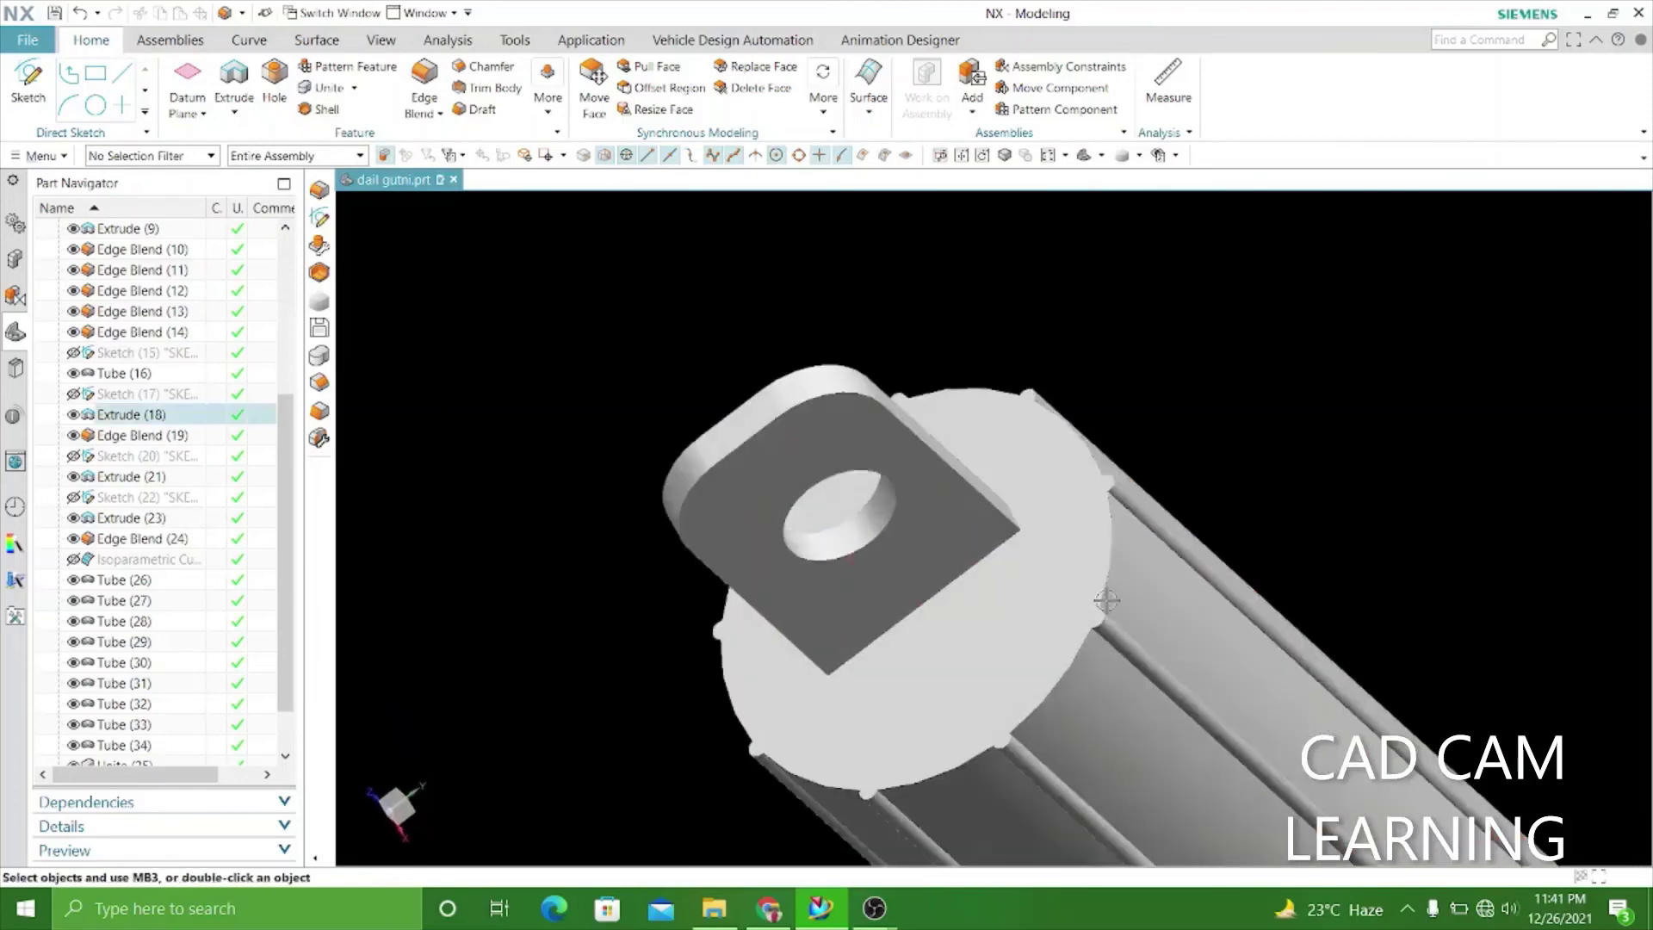
{"action": "scroll", "coordinate": [1119, 620], "scroll_direction": "down", "scroll_amount": 4}
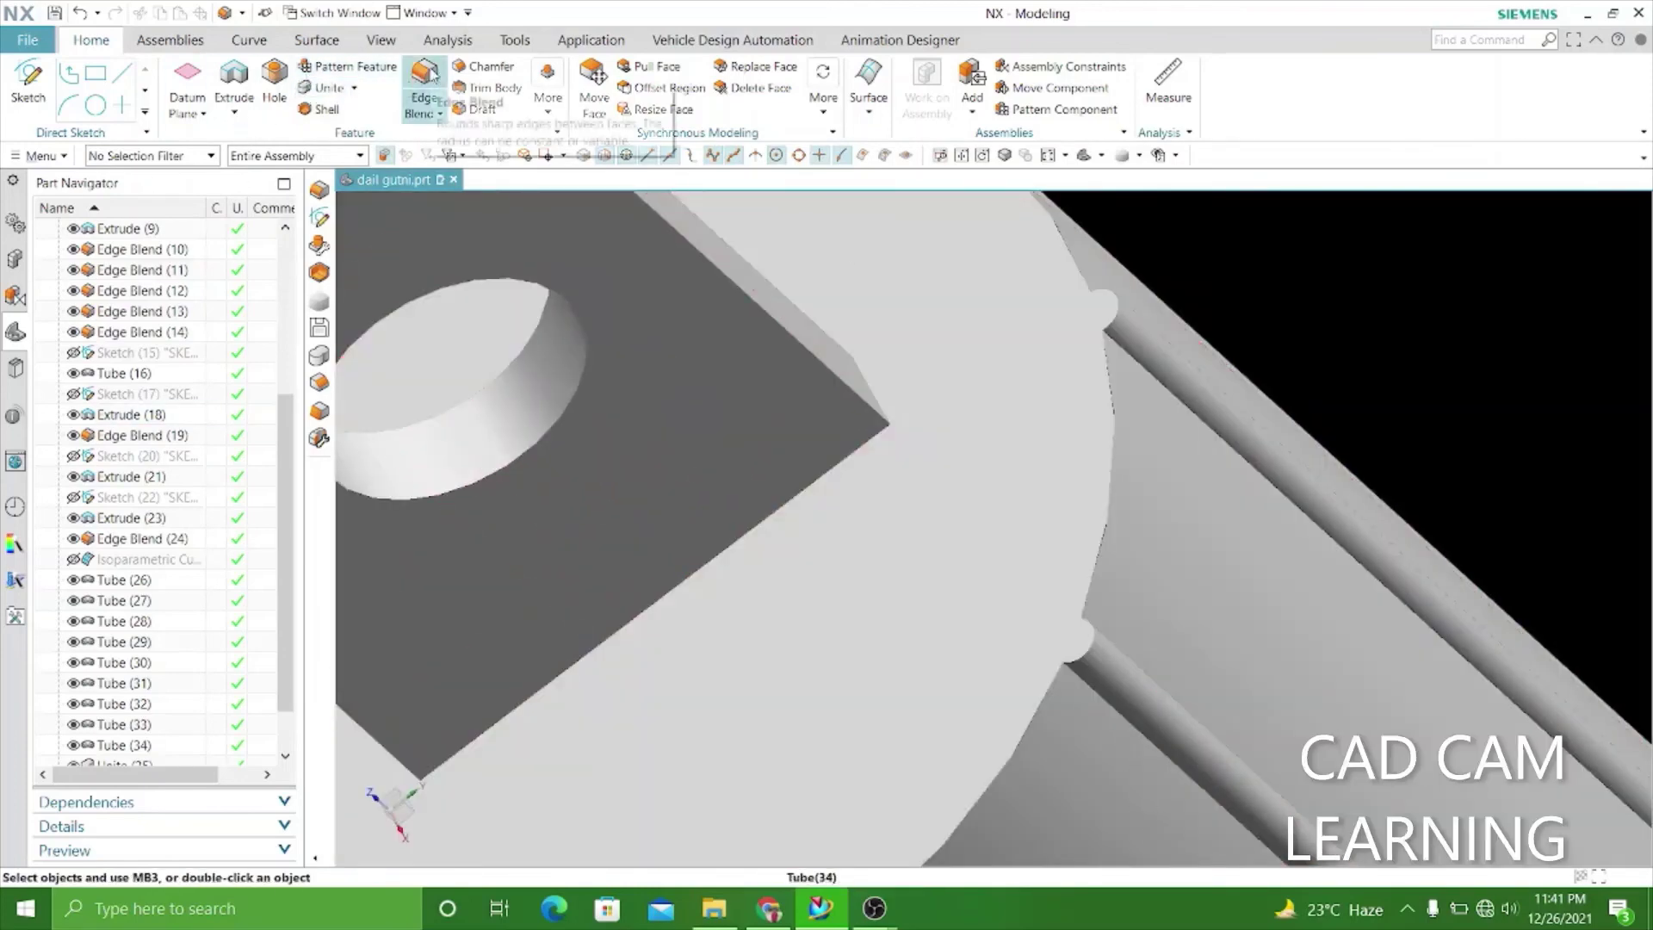
{"action": "scroll", "coordinate": [1076, 637], "scroll_direction": "down", "scroll_amount": 3}
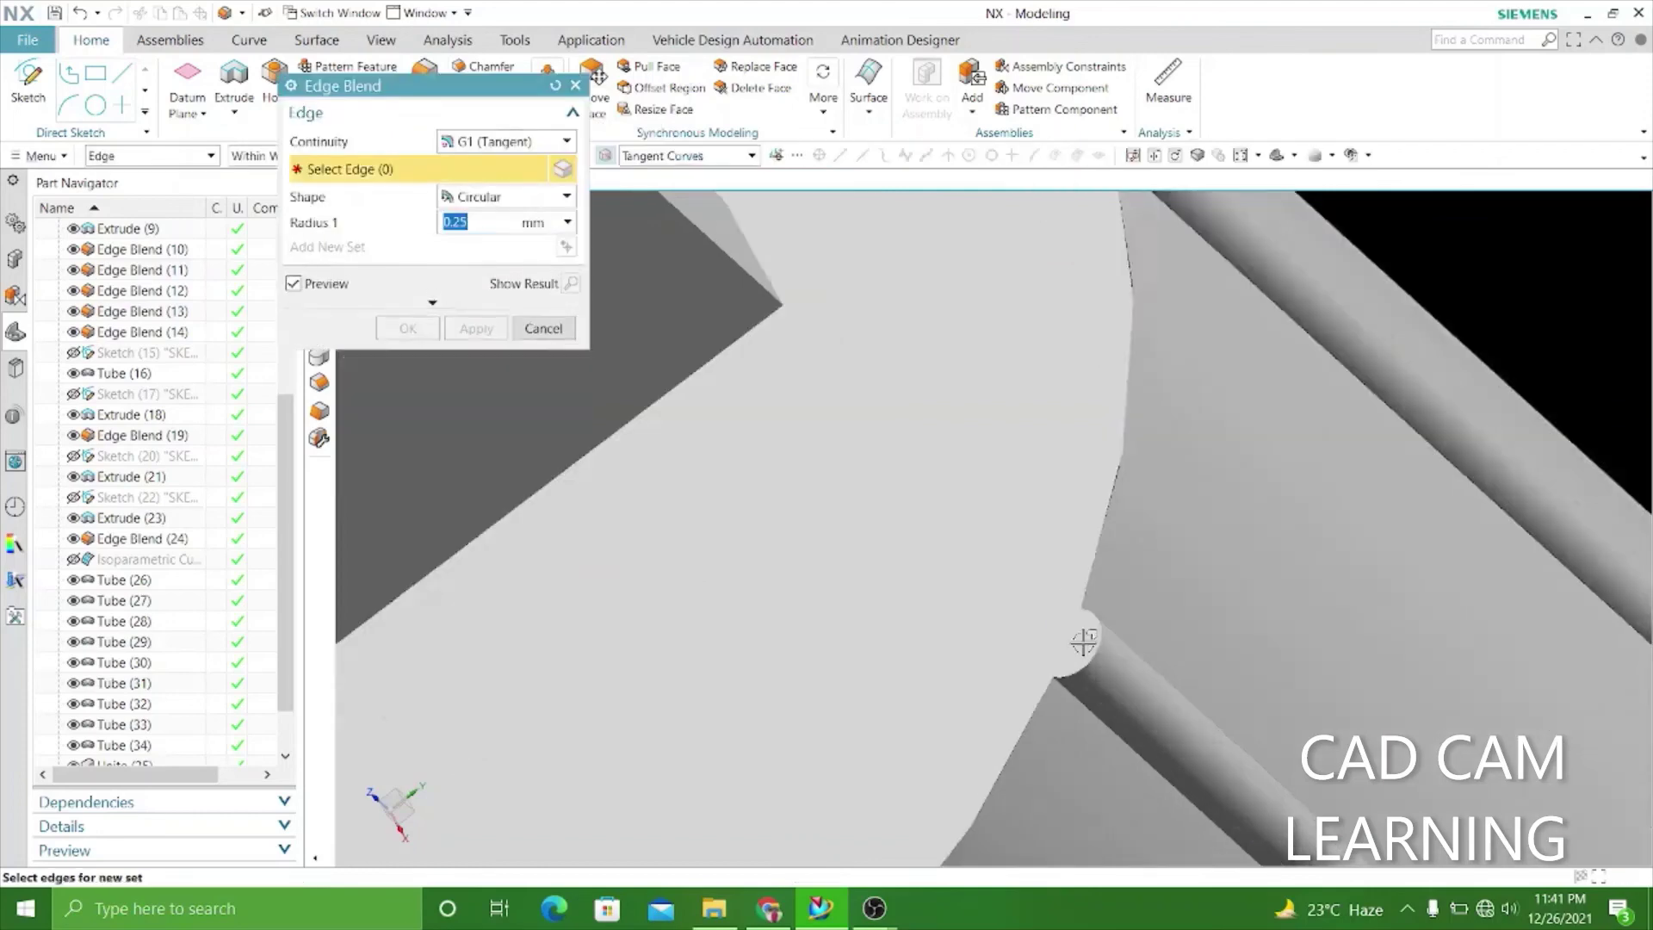
{"action": "scroll", "coordinate": [1105, 647], "scroll_direction": "down", "scroll_amount": 2}
{"action": "left_click", "coordinate": [1149, 650]}
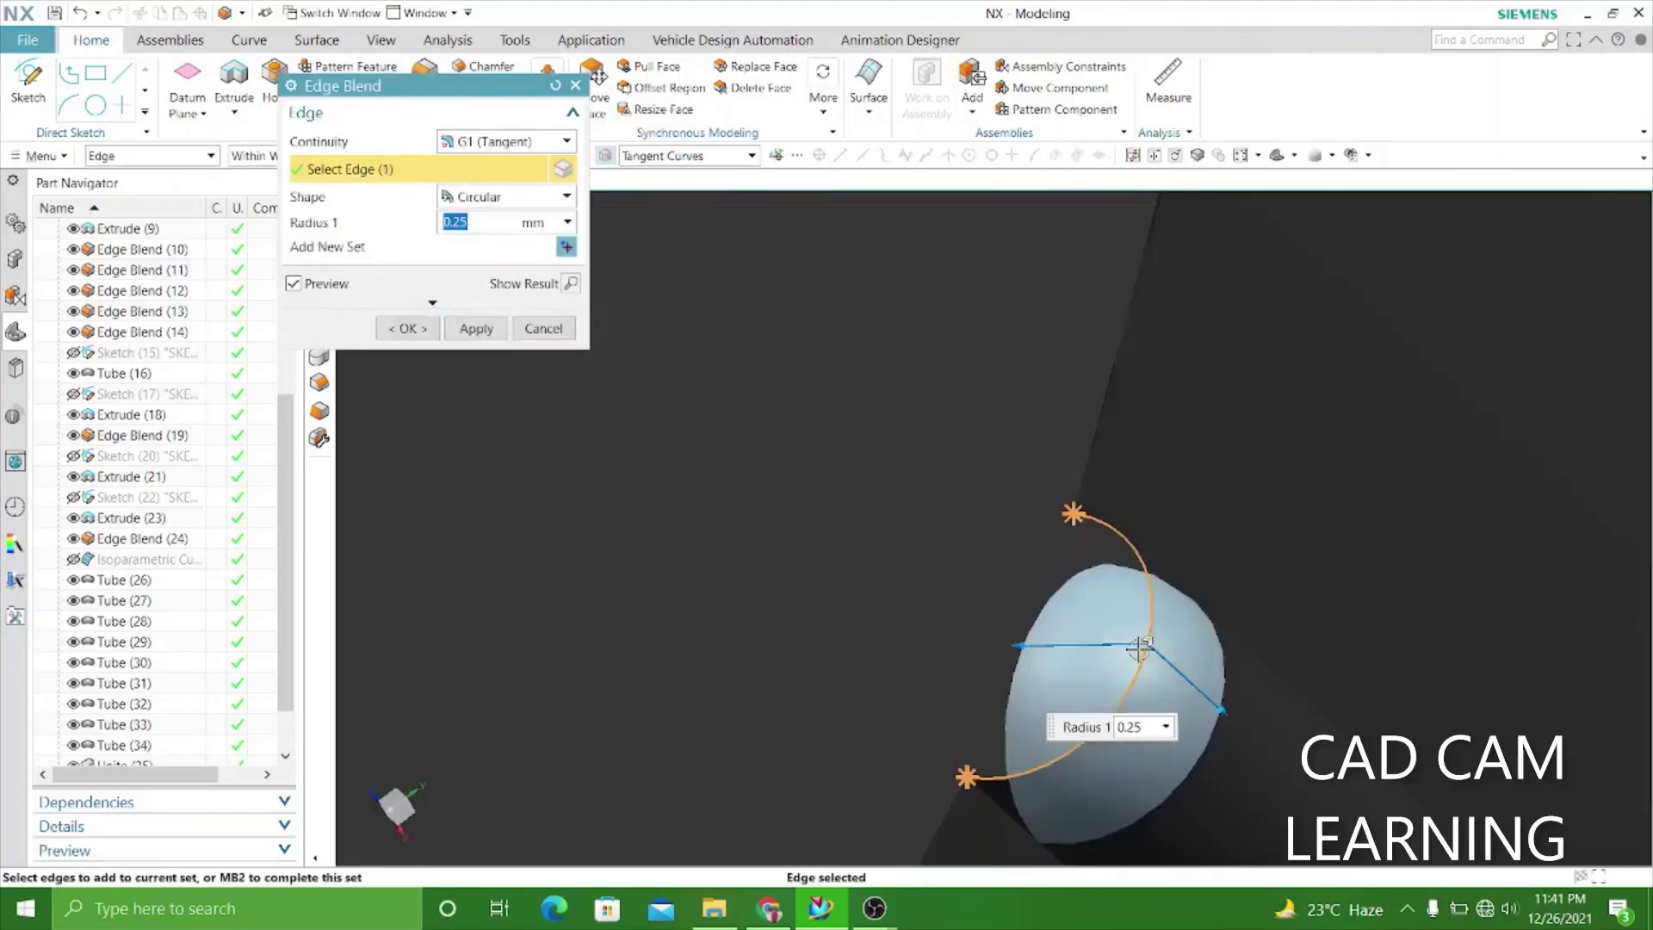
{"action": "left_click", "coordinate": [1084, 469]}
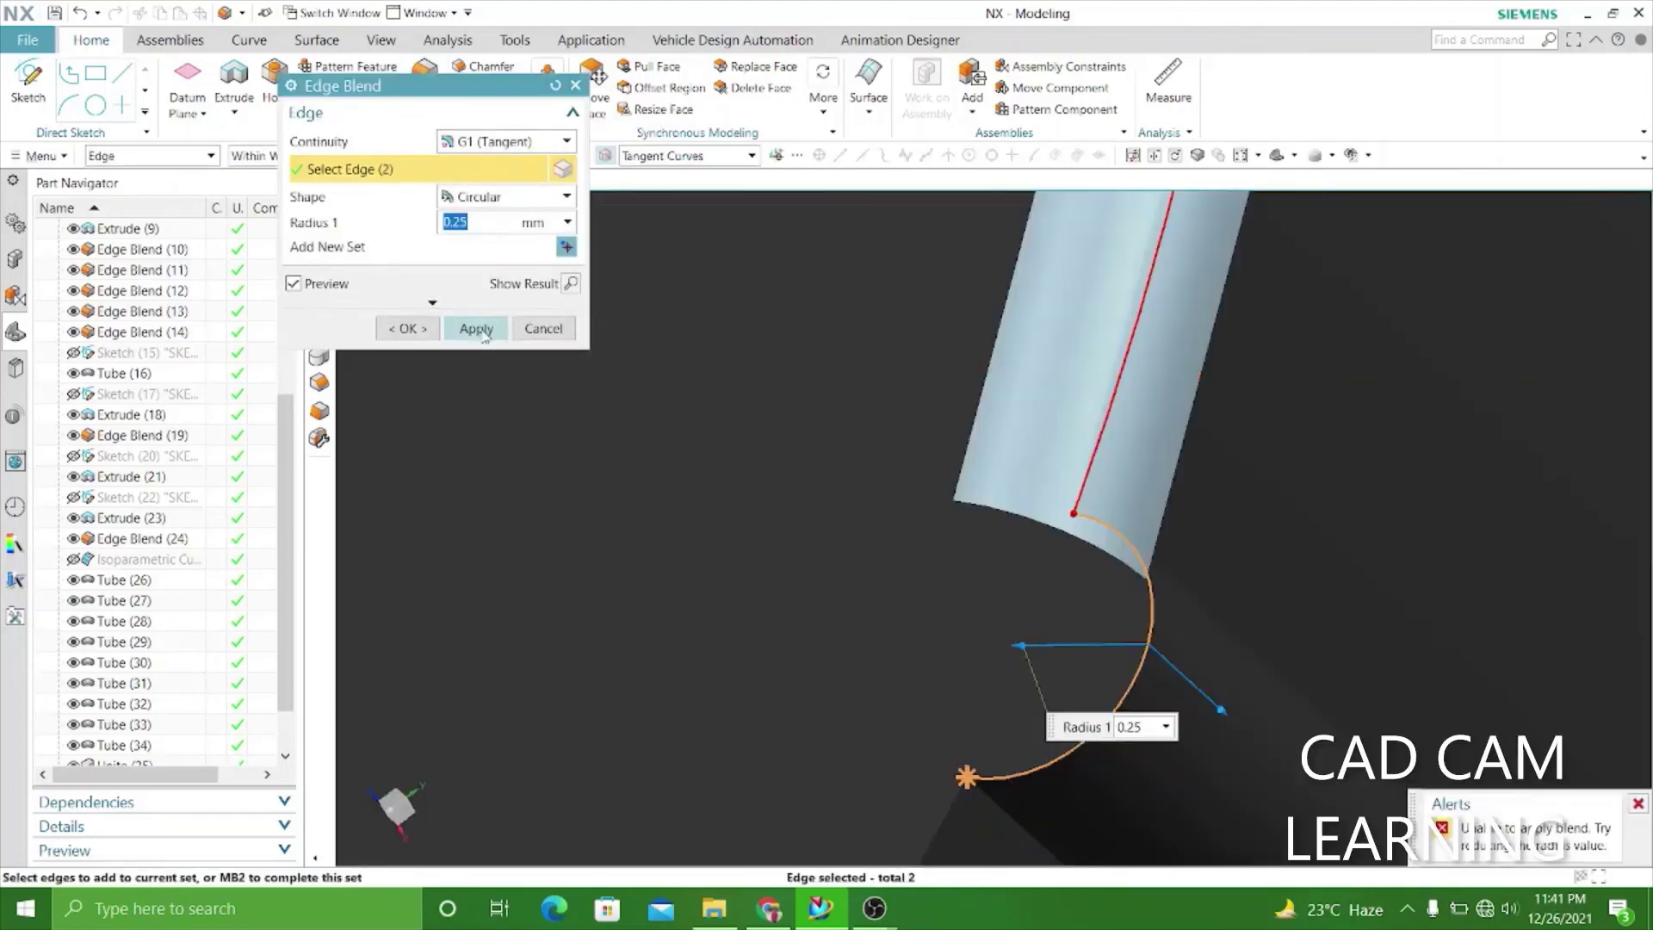
{"action": "left_click", "coordinate": [554, 328]}
{"action": "scroll", "coordinate": [1011, 436], "scroll_direction": "up", "scroll_amount": 3}
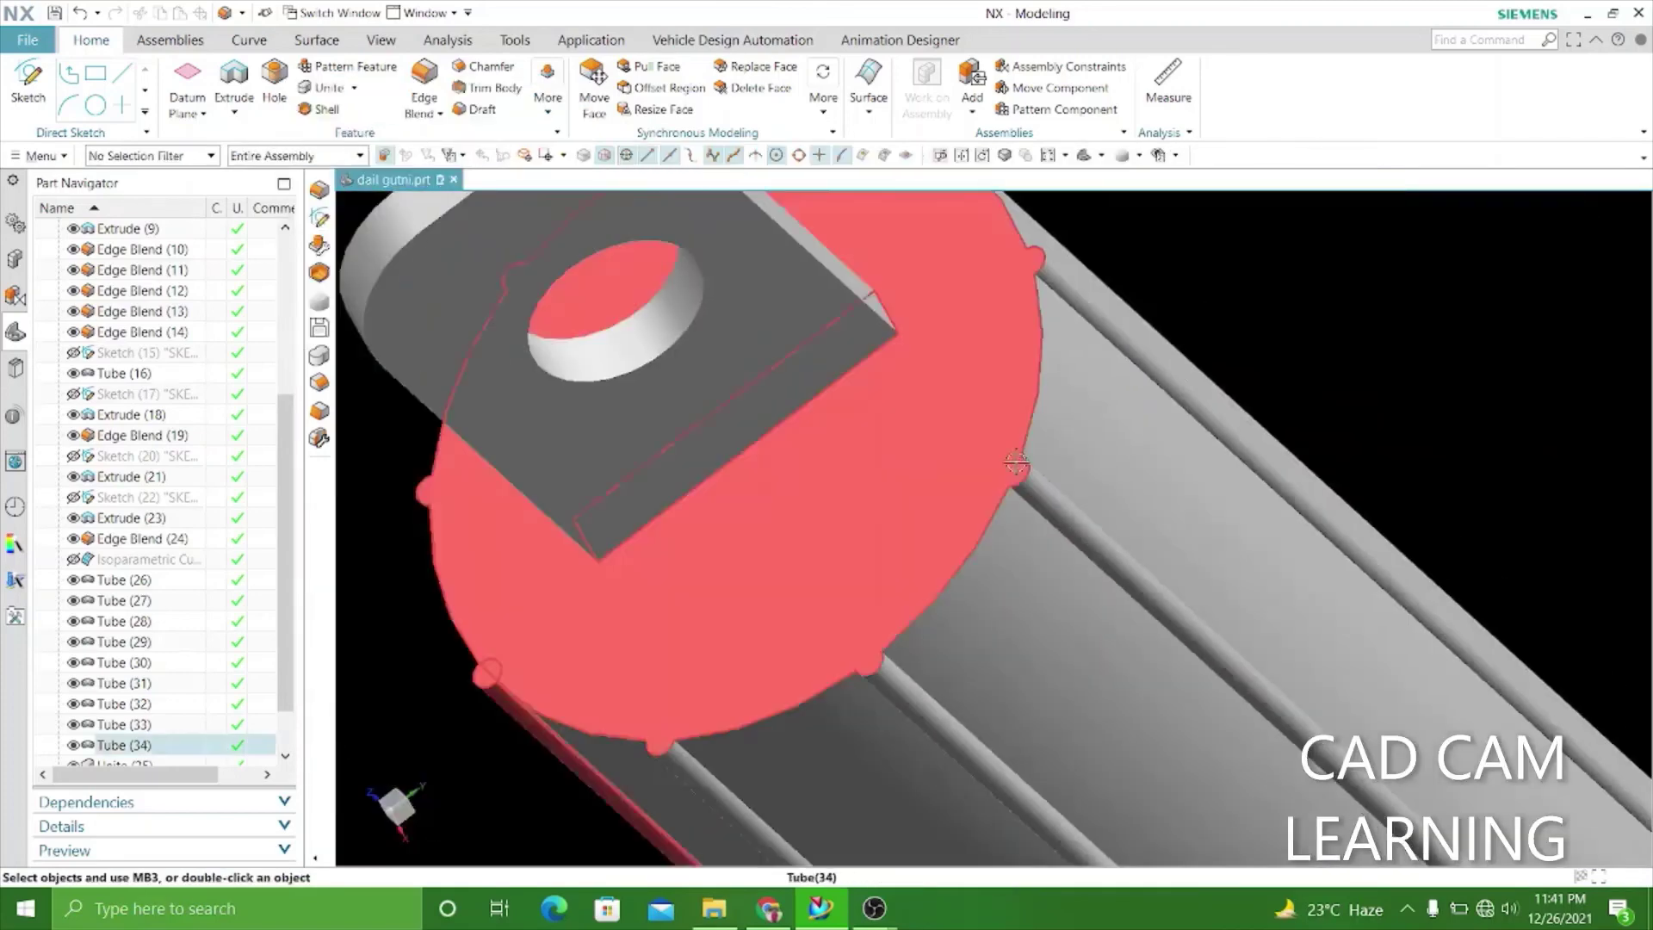
{"action": "scroll", "coordinate": [658, 391], "scroll_direction": "up", "scroll_amount": 3}
Colour the solid masher body Red (ID 186) using Edit Object Display.
{"action": "mouse_move", "coordinate": [657, 391]}
{"action": "middle_mouse_down"}
{"action": "mouse_move", "coordinate": [698, 462]}
{"action": "mouse_move", "coordinate": [818, 575]}
{"action": "mouse_move", "coordinate": [774, 551]}
{"action": "middle_mouse_up"}
{"action": "scroll", "coordinate": [775, 551], "scroll_direction": "up", "scroll_amount": 3}
{"action": "left_click", "coordinate": [381, 39]}
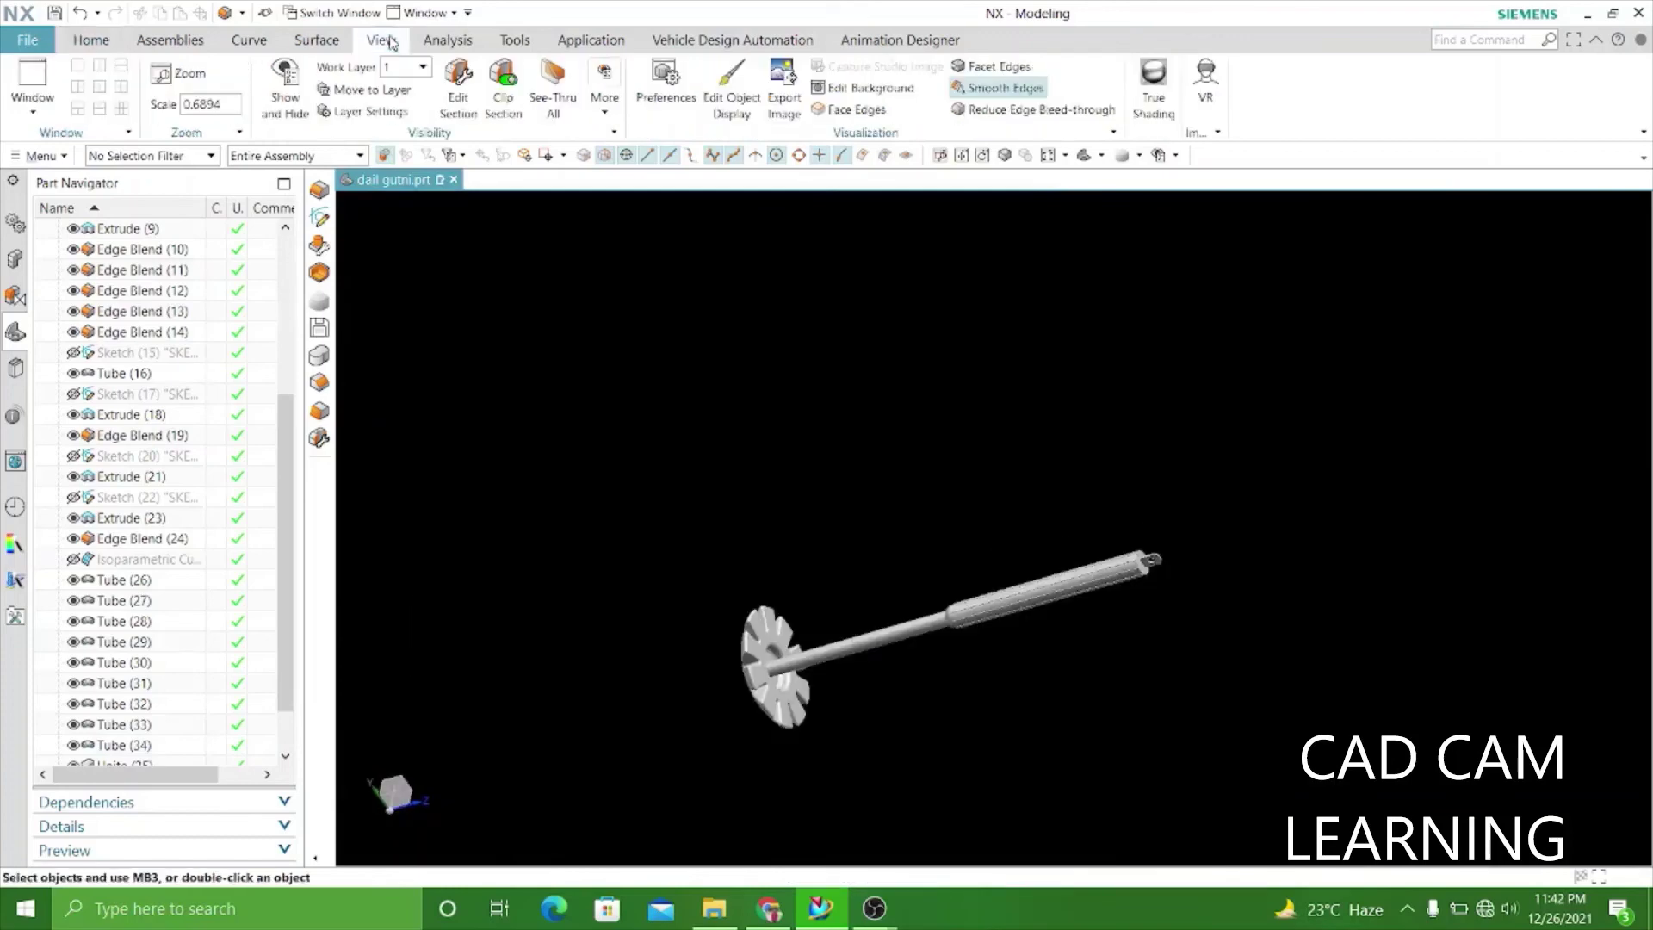
{"action": "left_click", "coordinate": [744, 100]}
{"action": "left_click", "coordinate": [897, 625]}
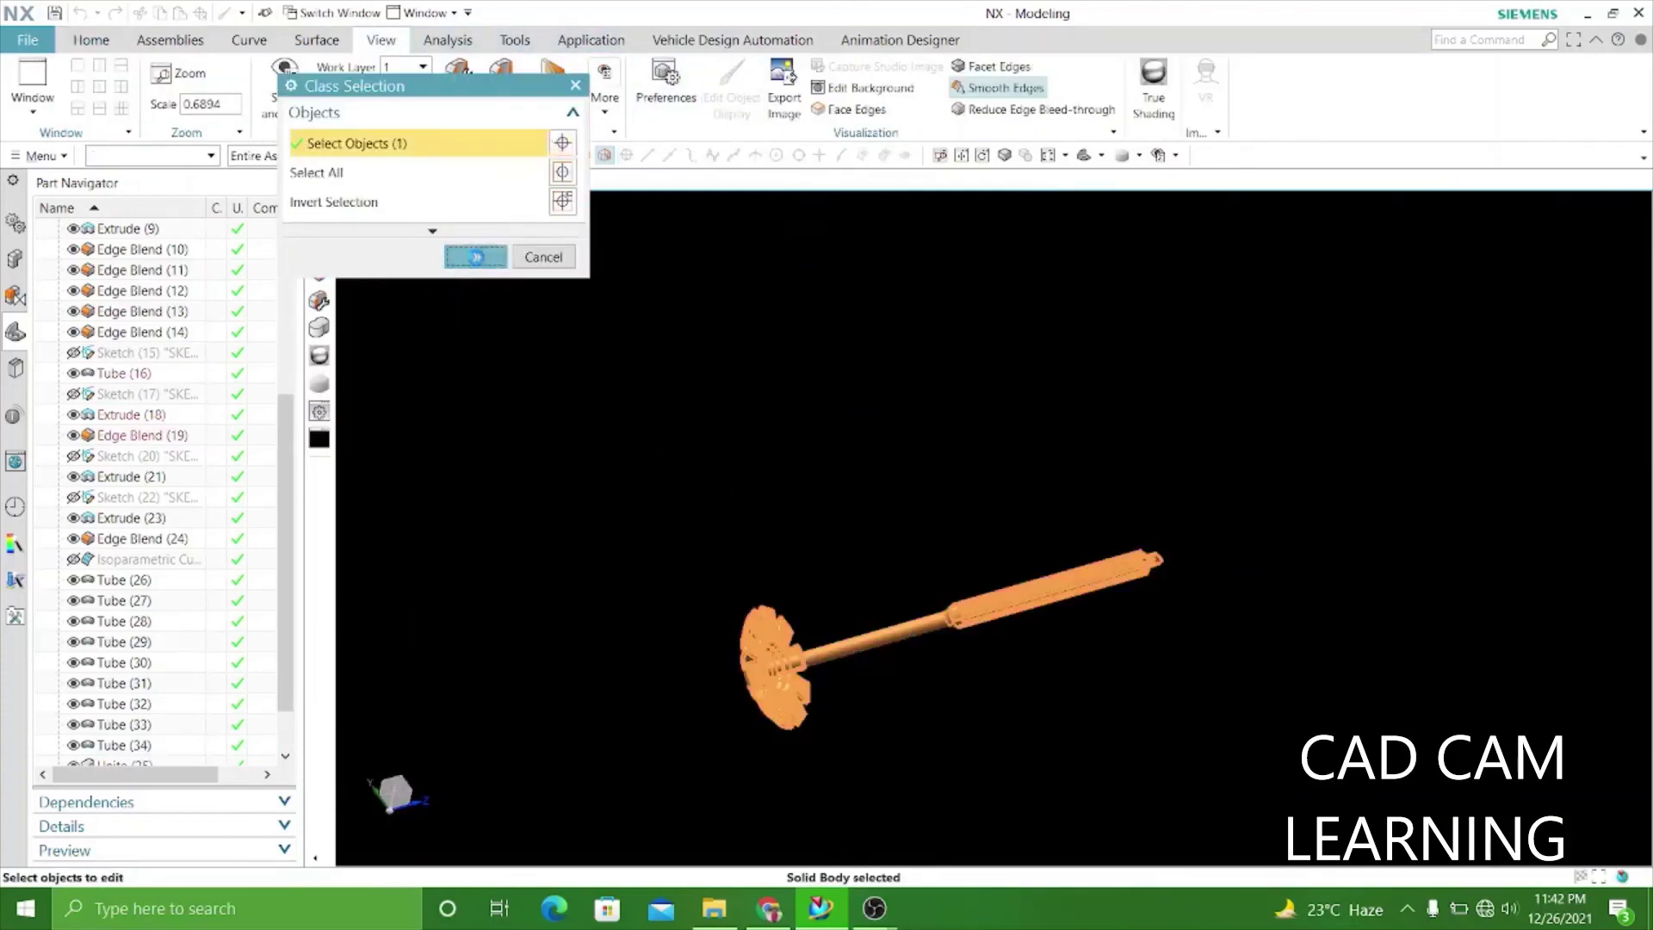
{"action": "left_click", "coordinate": [544, 200]}
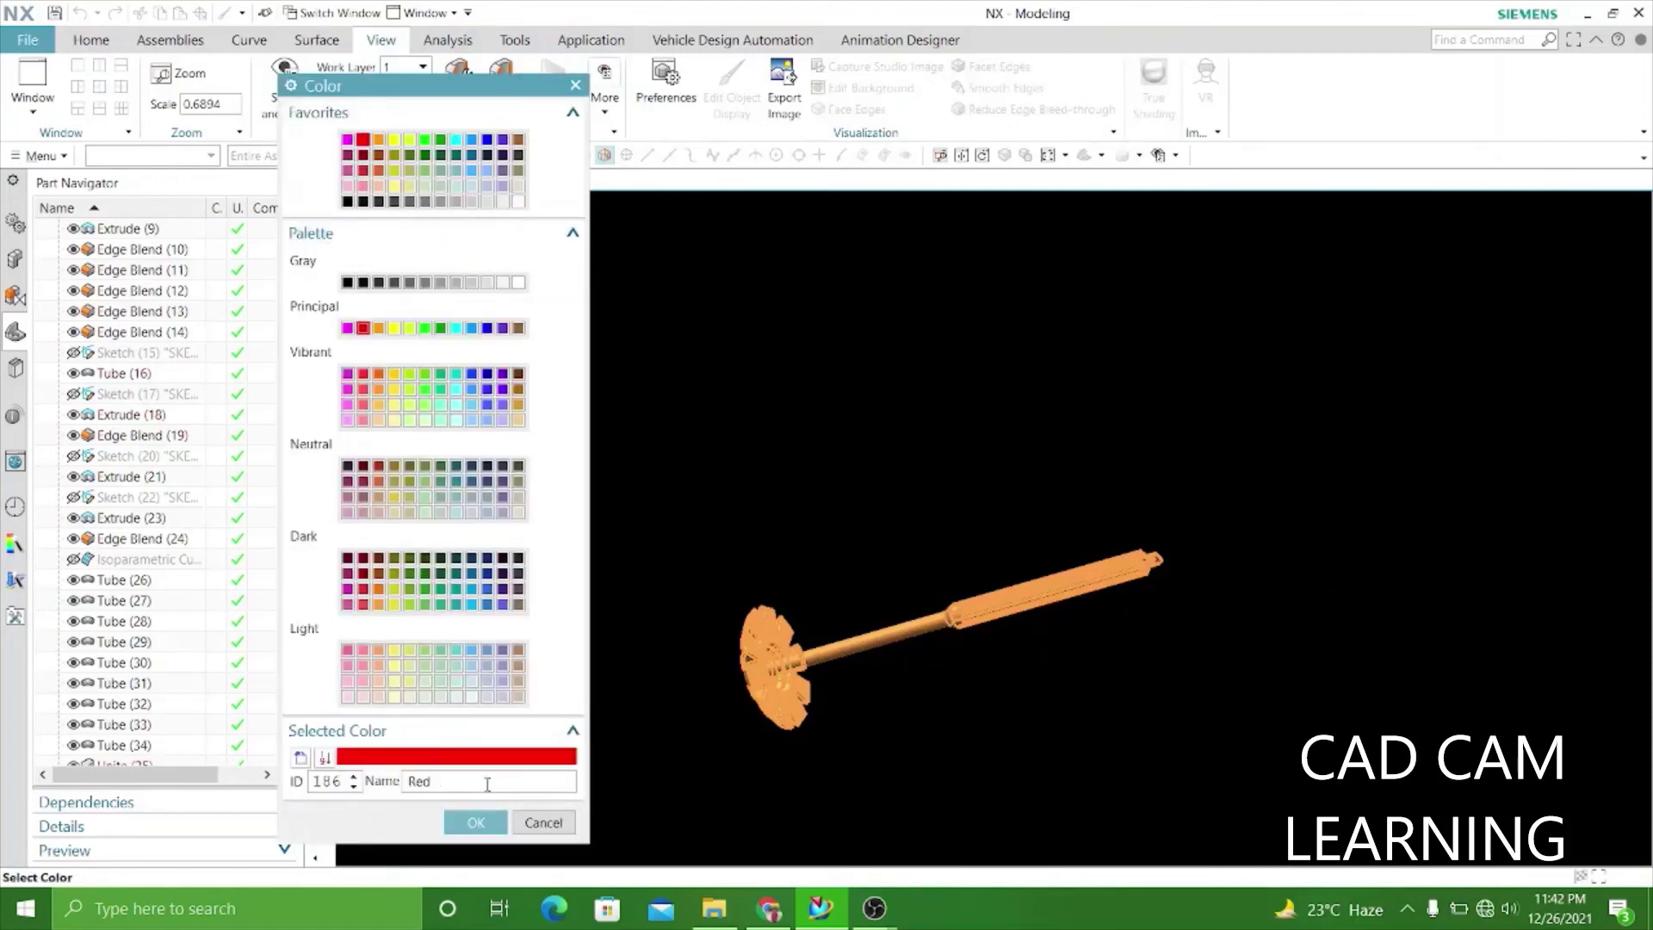
{"action": "left_click", "coordinate": [479, 822]}
{"action": "left_click", "coordinate": [476, 641]}
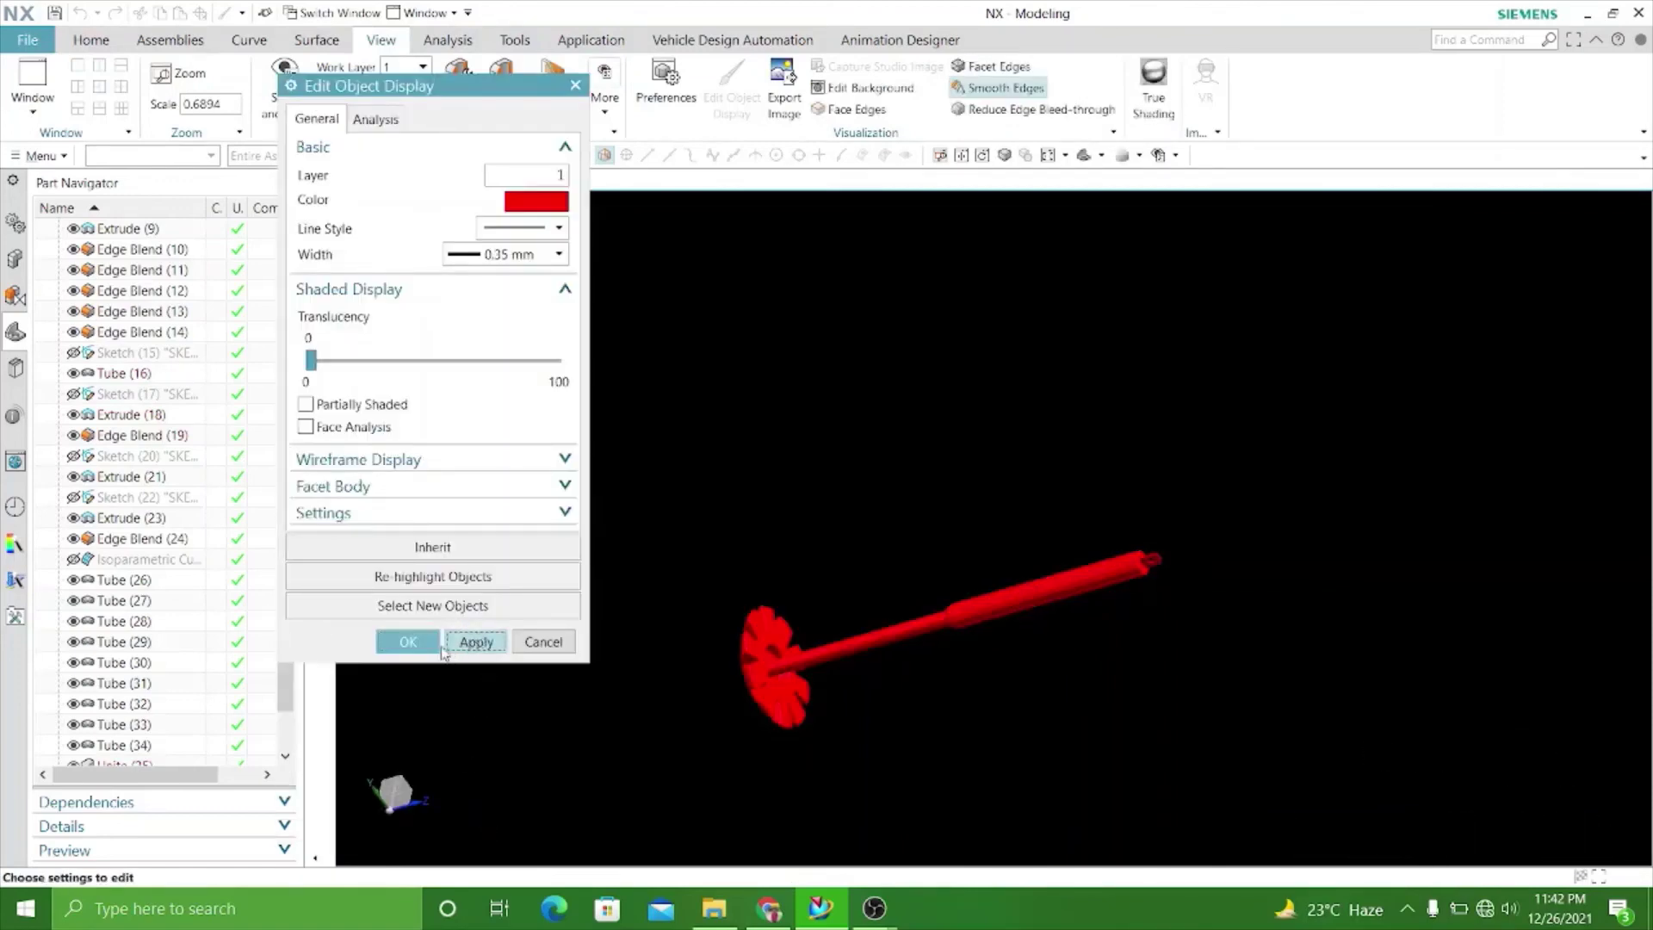
{"action": "left_click", "coordinate": [408, 641]}
Orbit the red masher to inspect it from the side.
{"action": "mouse_move", "coordinate": [637, 711]}
{"action": "middle_mouse_down"}
{"action": "mouse_move", "coordinate": [683, 723]}
{"action": "mouse_move", "coordinate": [841, 473]}
{"action": "middle_mouse_up"}
{"action": "scroll", "coordinate": [841, 473], "scroll_direction": "up", "scroll_amount": 3}
{"action": "scroll", "coordinate": [758, 496], "scroll_direction": "up", "scroll_amount": 5}
{"action": "scroll", "coordinate": [656, 536], "scroll_direction": "down", "scroll_amount": 3}
{"action": "mouse_move", "coordinate": [656, 536]}
{"action": "middle_mouse_down"}
{"action": "mouse_move", "coordinate": [579, 539]}
{"action": "mouse_move", "coordinate": [546, 571]}
{"action": "mouse_move", "coordinate": [415, 494]}
{"action": "middle_mouse_up"}
{"action": "scroll", "coordinate": [952, 620], "scroll_direction": "down", "scroll_amount": 3}
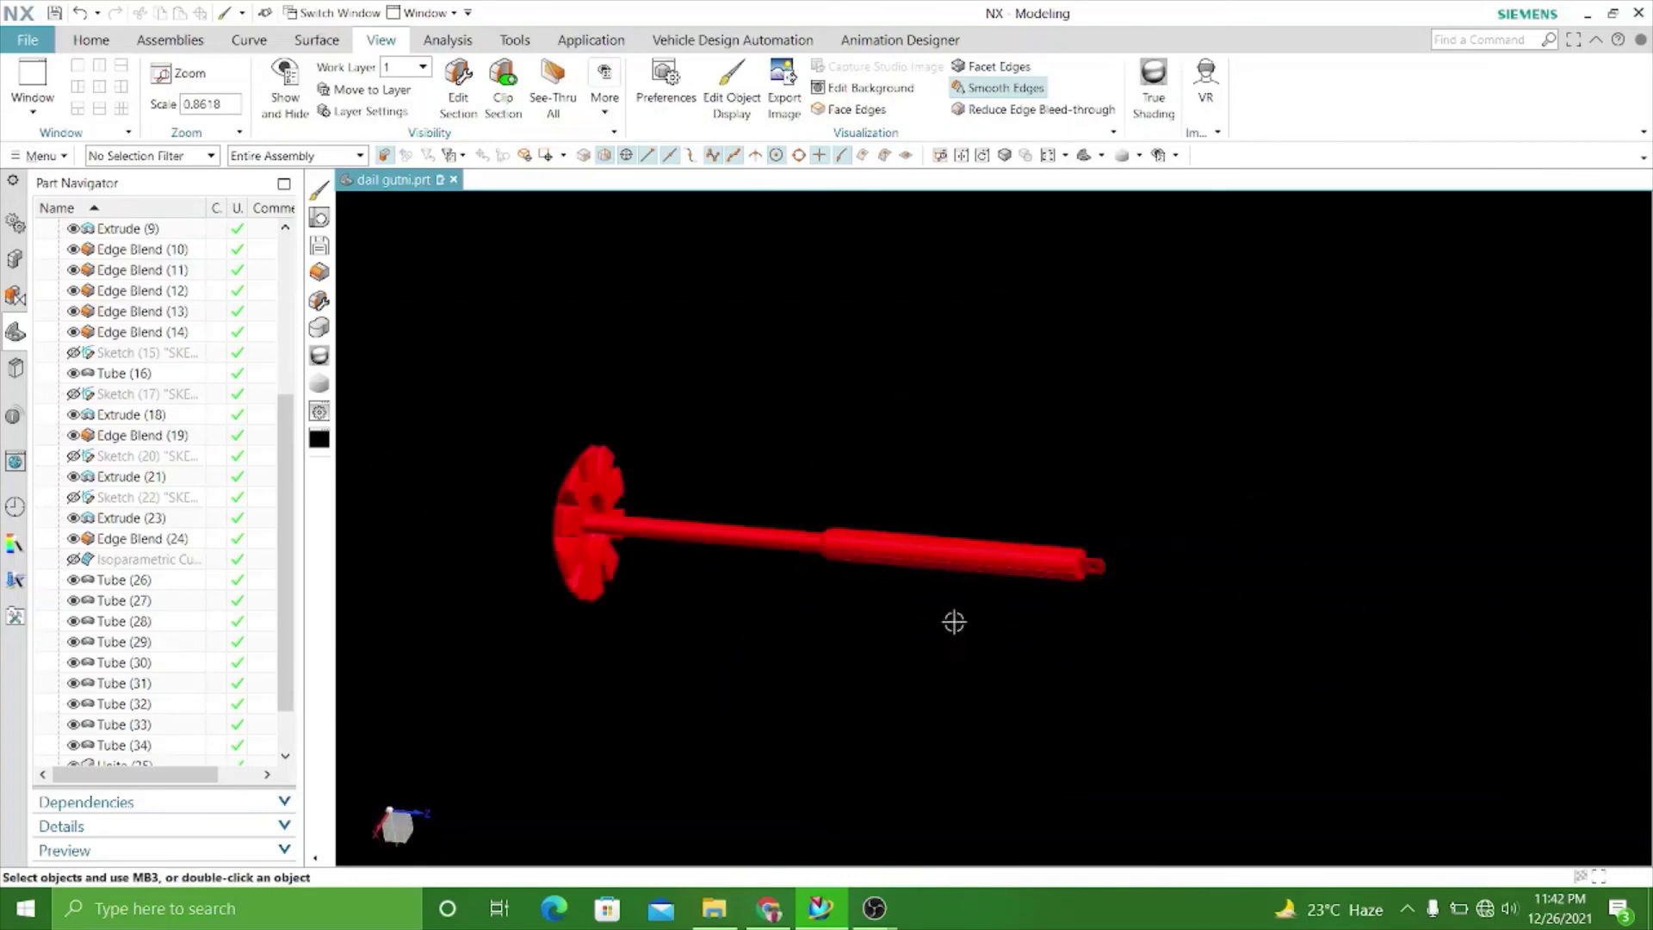
{"action": "scroll", "coordinate": [727, 508], "scroll_direction": "up", "scroll_amount": 5}
{"action": "scroll", "coordinate": [727, 509], "scroll_direction": "up", "scroll_amount": 3}
{"action": "mouse_move", "coordinate": [952, 767]}
{"action": "middle_mouse_down"}
{"action": "mouse_move", "coordinate": [970, 638]}
{"action": "mouse_move", "coordinate": [952, 590]}
{"action": "mouse_move", "coordinate": [948, 616]}
{"action": "middle_mouse_up"}
{"action": "scroll", "coordinate": [990, 654], "scroll_direction": "down", "scroll_amount": 2}
{"action": "scroll", "coordinate": [1009, 666], "scroll_direction": "down", "scroll_amount": 2}
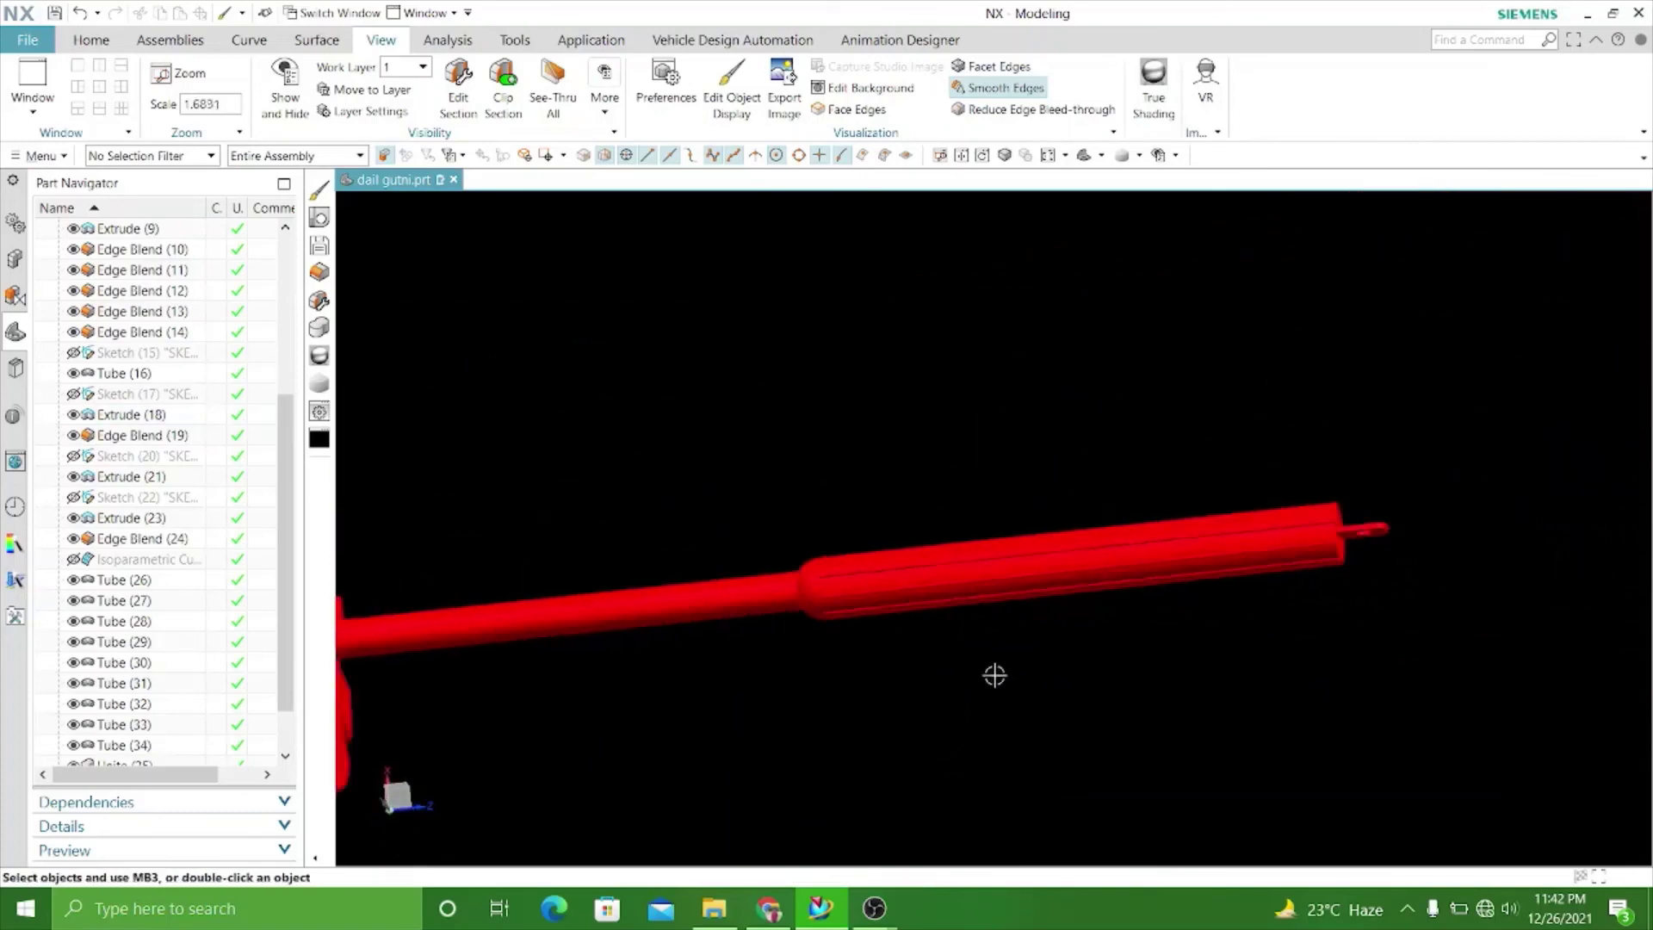
{"action": "mouse_move", "coordinate": [992, 675]}
{"action": "middle_mouse_down"}
{"action": "mouse_move", "coordinate": [967, 572]}
{"action": "mouse_move", "coordinate": [996, 643]}
{"action": "mouse_move", "coordinate": [1151, 635]}
{"action": "mouse_move", "coordinate": [1191, 609]}
{"action": "mouse_move", "coordinate": [1151, 588]}
{"action": "mouse_move", "coordinate": [1118, 605]}
{"action": "mouse_move", "coordinate": [1265, 560]}
{"action": "mouse_move", "coordinate": [1273, 528]}
{"action": "middle_mouse_up"}
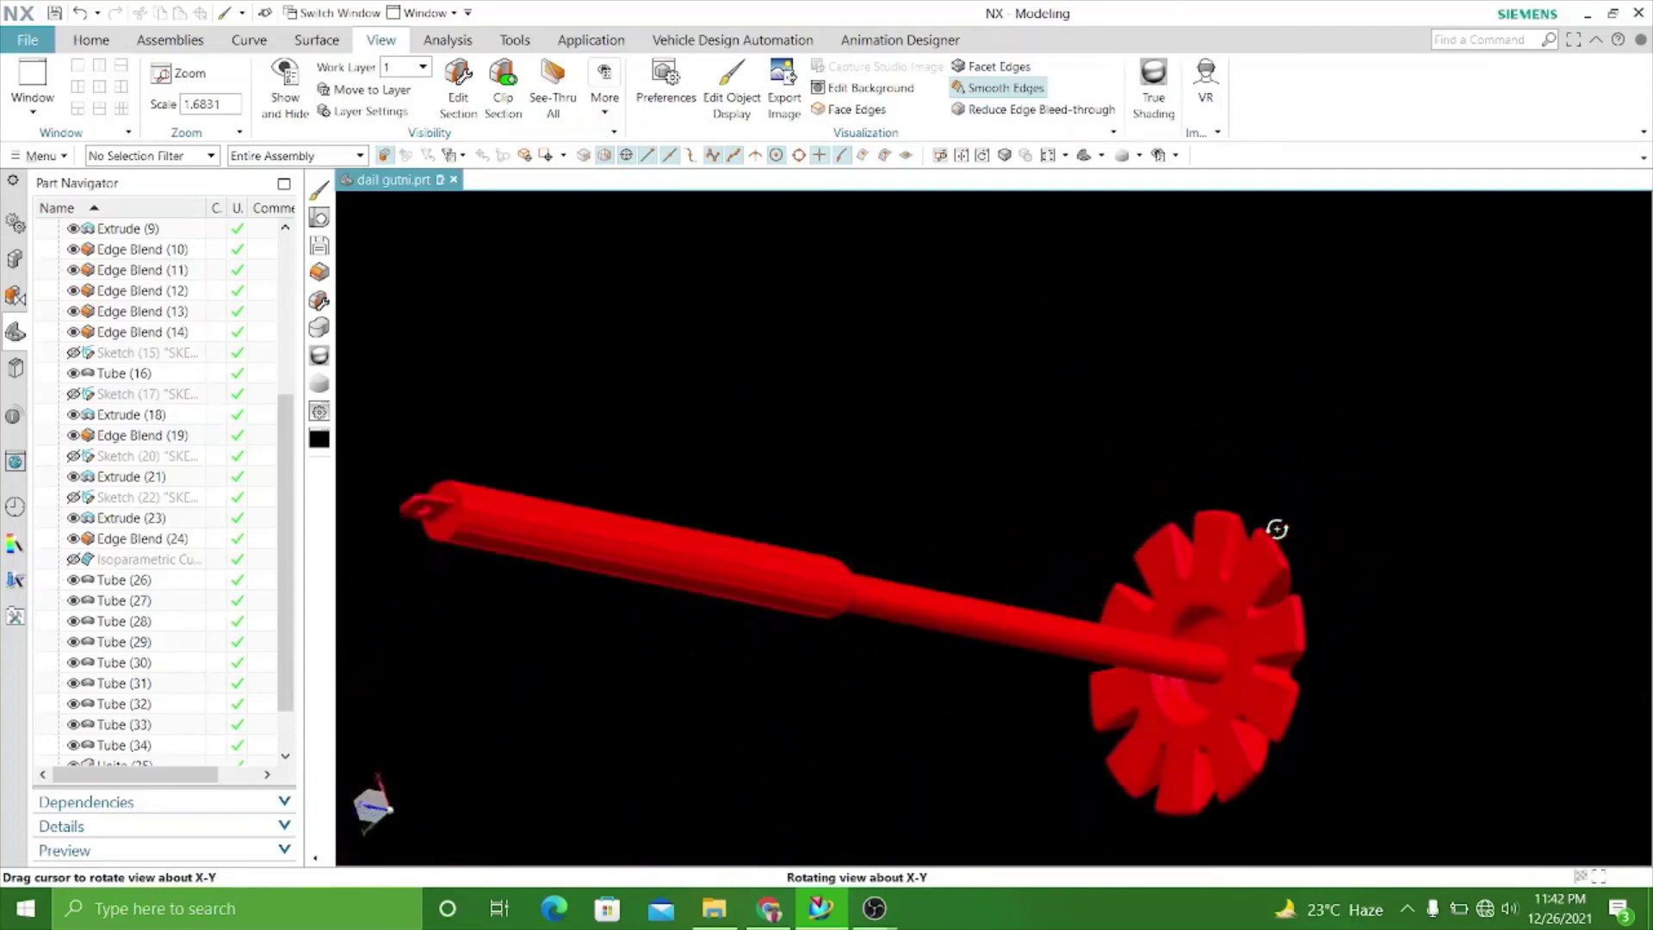
{"action": "scroll", "coordinate": [1096, 818], "scroll_direction": "up", "scroll_amount": 2}
{"action": "scroll", "coordinate": [819, 731], "scroll_direction": "down", "scroll_amount": 1}
{"action": "mouse_move", "coordinate": [820, 732]}
{"action": "middle_mouse_down"}
{"action": "mouse_move", "coordinate": [864, 749]}
{"action": "mouse_move", "coordinate": [818, 756]}
{"action": "mouse_move", "coordinate": [1033, 672]}
{"action": "mouse_move", "coordinate": [811, 668]}
{"action": "mouse_move", "coordinate": [1180, 697]}
{"action": "mouse_move", "coordinate": [967, 674]}
{"action": "mouse_move", "coordinate": [936, 607]}
{"action": "mouse_move", "coordinate": [999, 572]}
{"action": "mouse_move", "coordinate": [908, 524]}
{"action": "middle_mouse_up"}
{"action": "scroll", "coordinate": [1023, 501], "scroll_direction": "up", "scroll_amount": 1}
{"action": "scroll", "coordinate": [1306, 757], "scroll_direction": "up", "scroll_amount": 1}
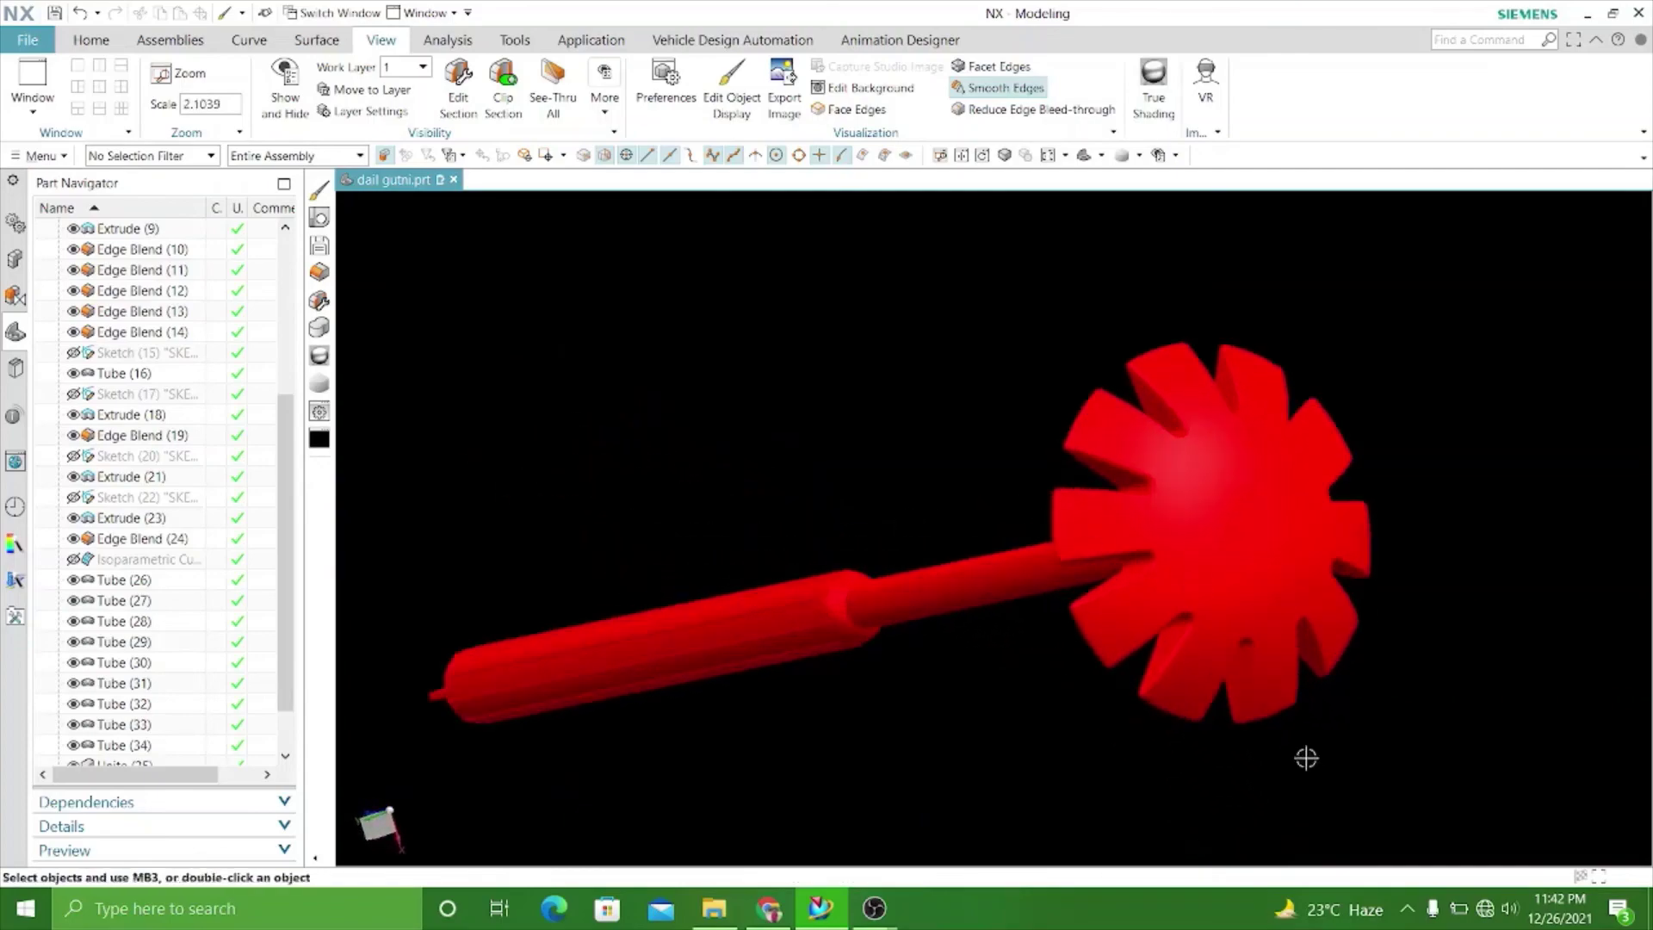
{"action": "scroll", "coordinate": [1306, 756], "scroll_direction": "up", "scroll_amount": 1}
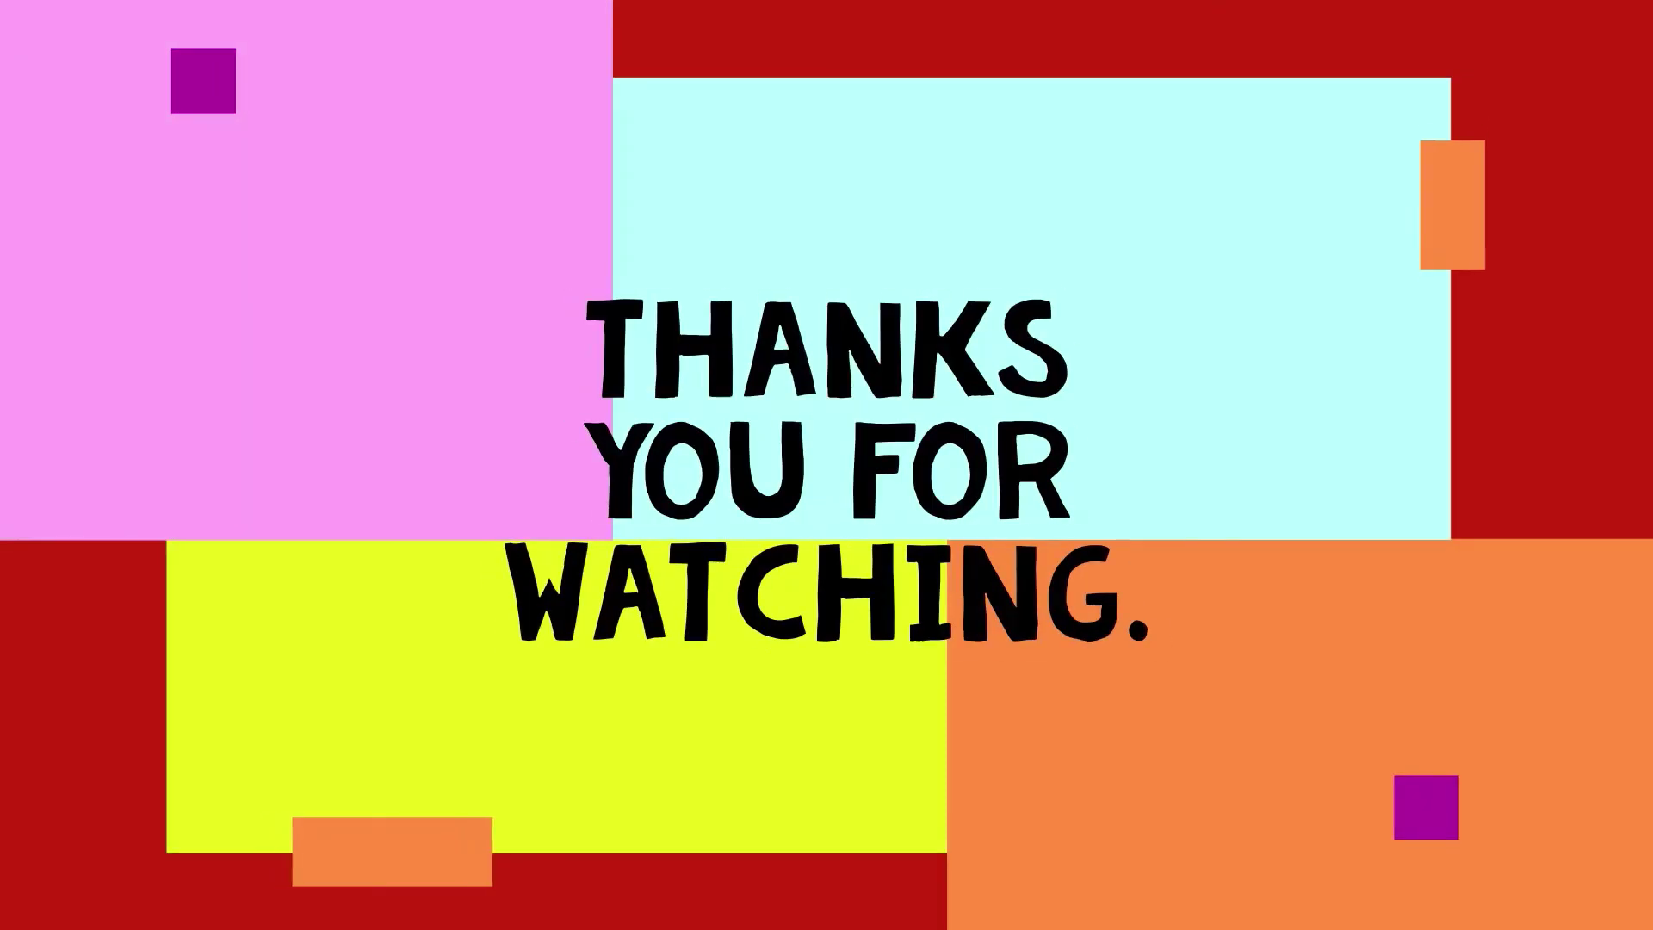